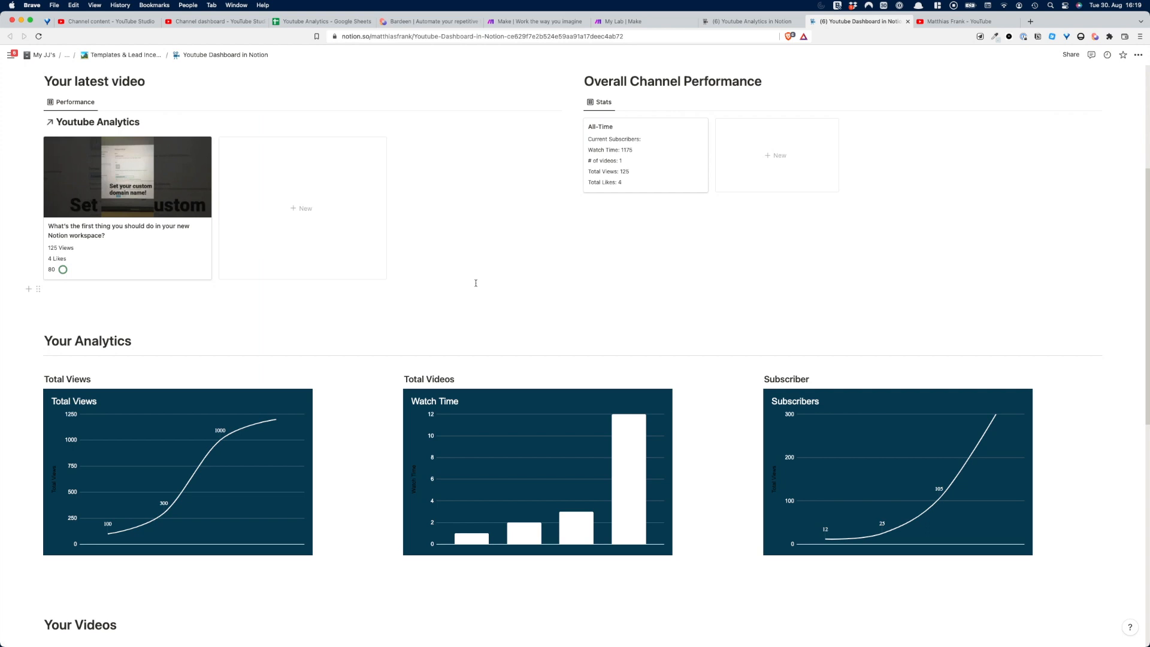
- Insert an inline database titled "My Youtube Videos" on the Youtube Analytics in Notion page
left_click(744, 22)
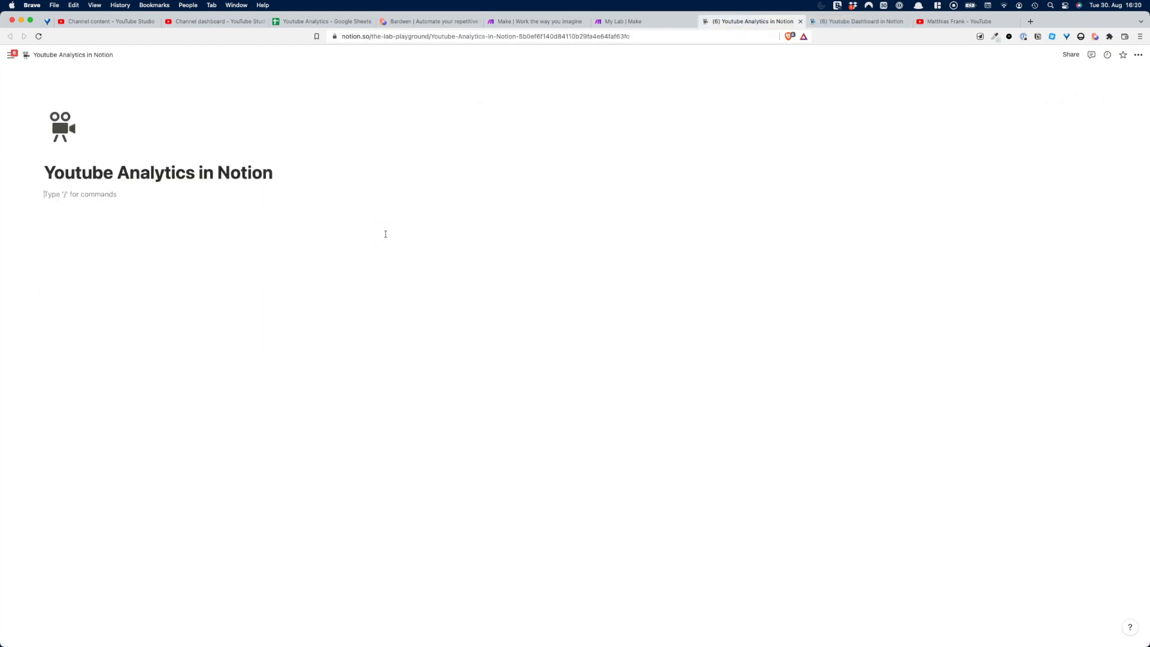
key("Return")
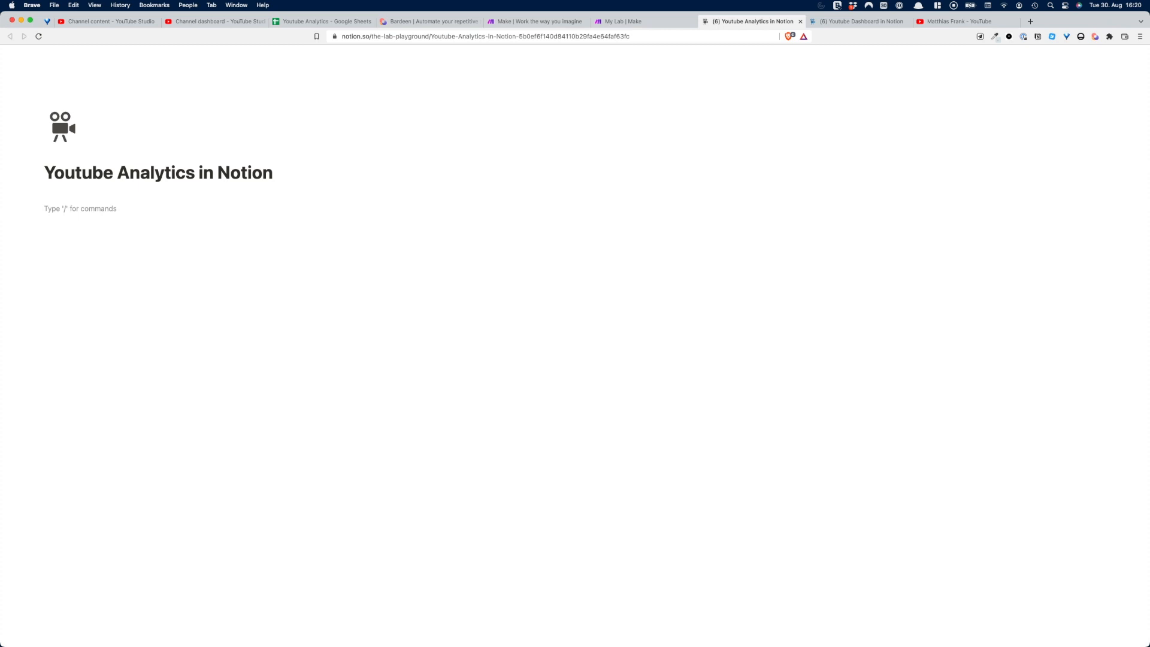
type("/data")
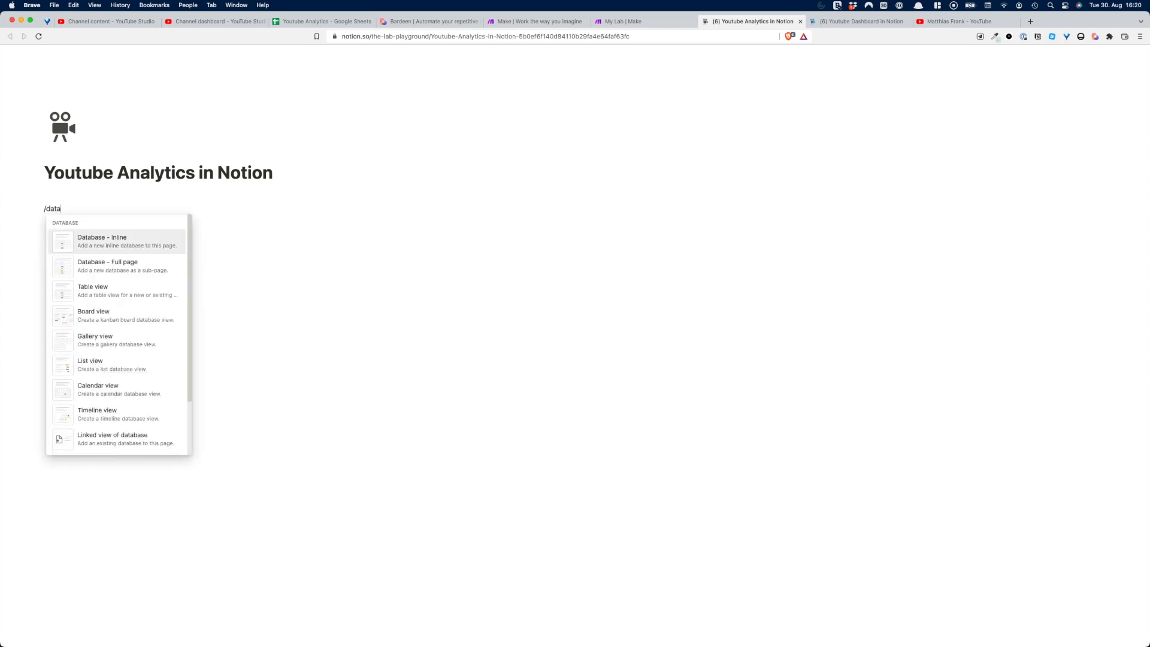
key("Return")
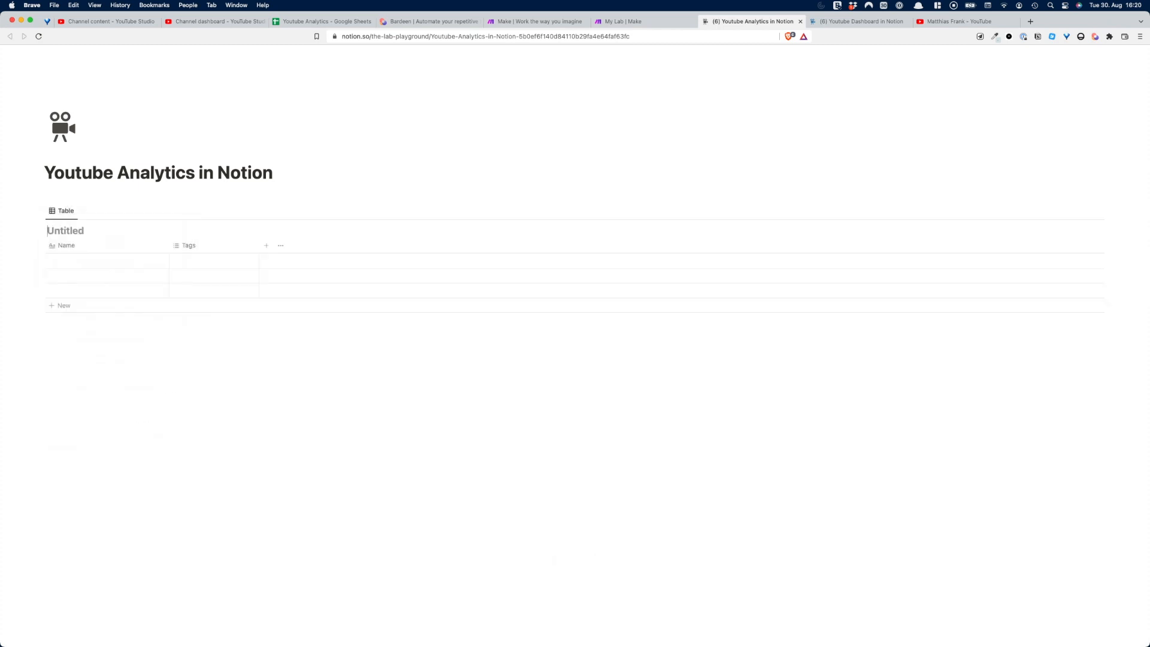
type("My Youtube Videos")
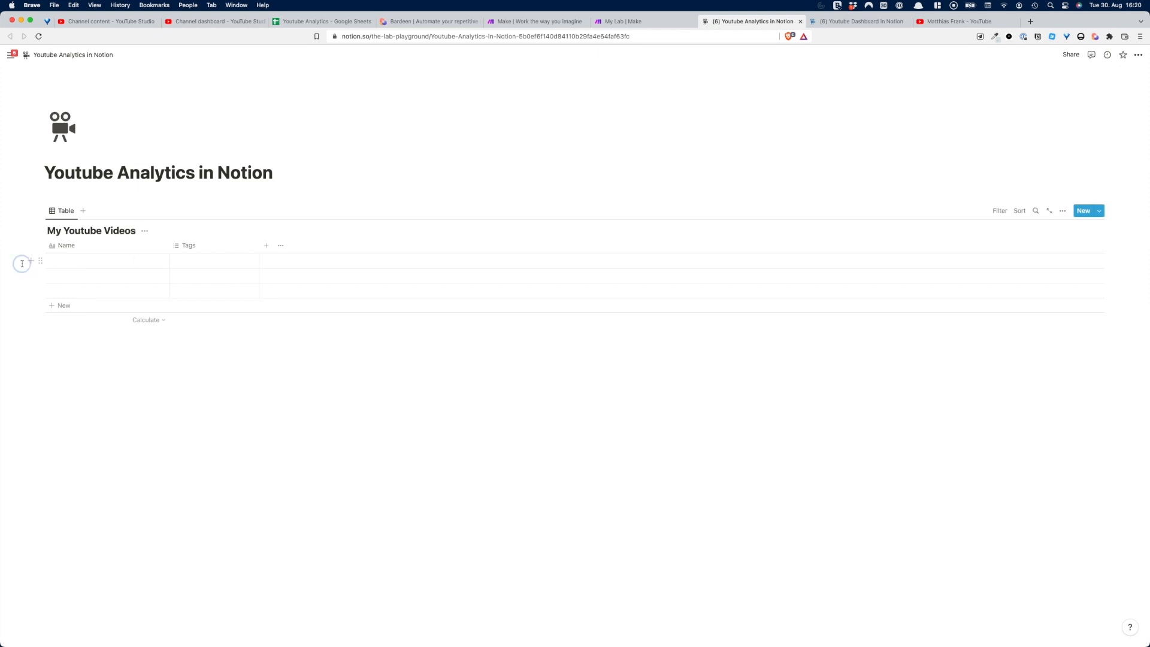
- Delete the blank rows of My Youtube Videos and turn its Tags property into a number property named Views
left_click_drag(22, 263, 74, 290)
key("BackSpace")
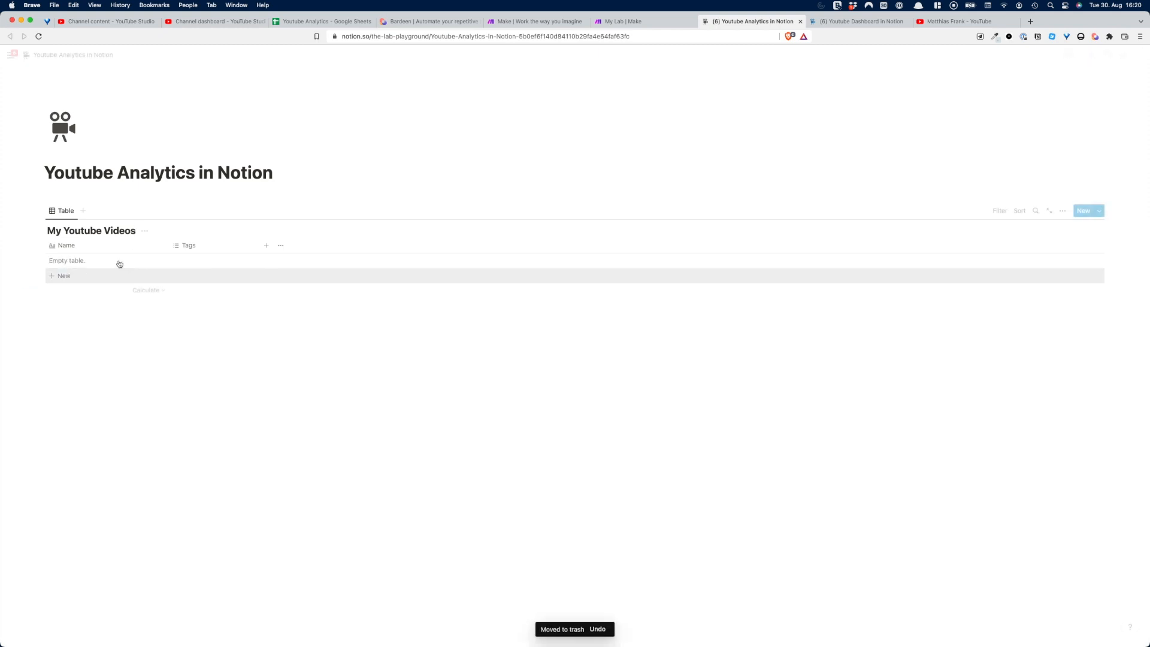
left_click(184, 246)
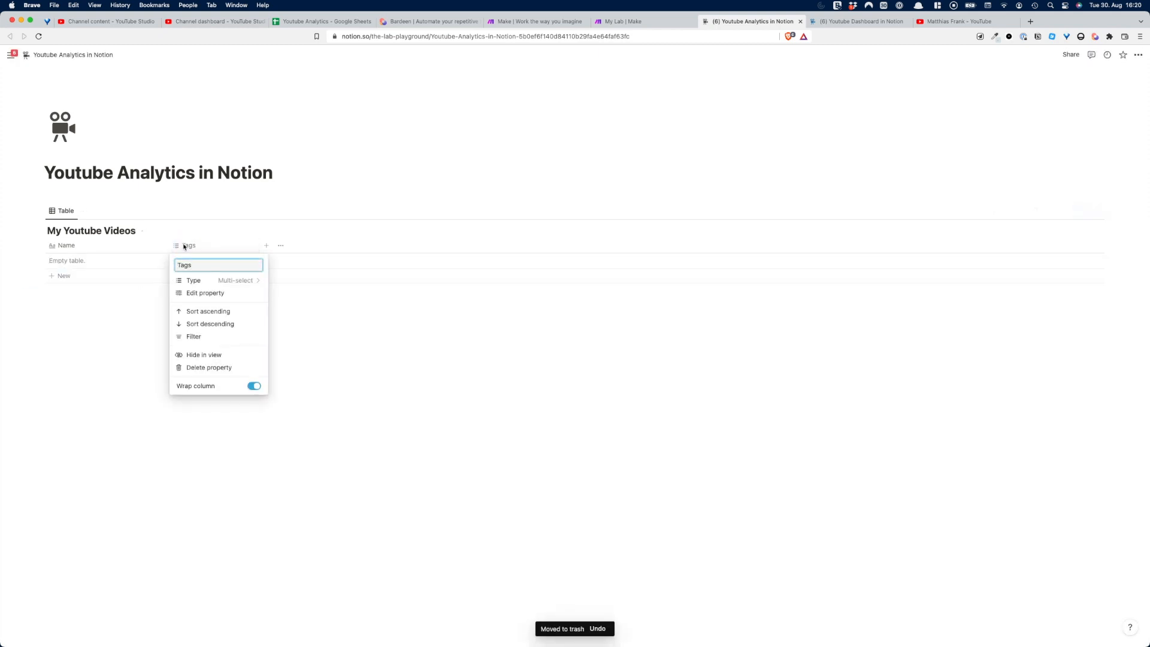
key("super+a")
type("Views")
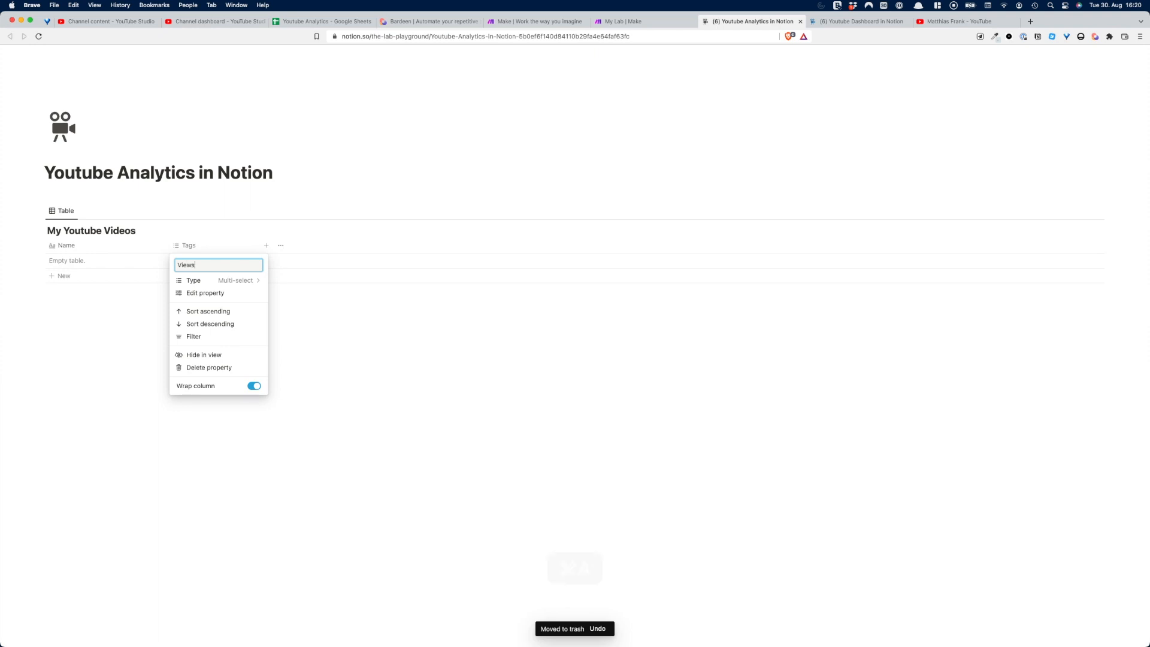
left_click(211, 281)
left_click(181, 346)
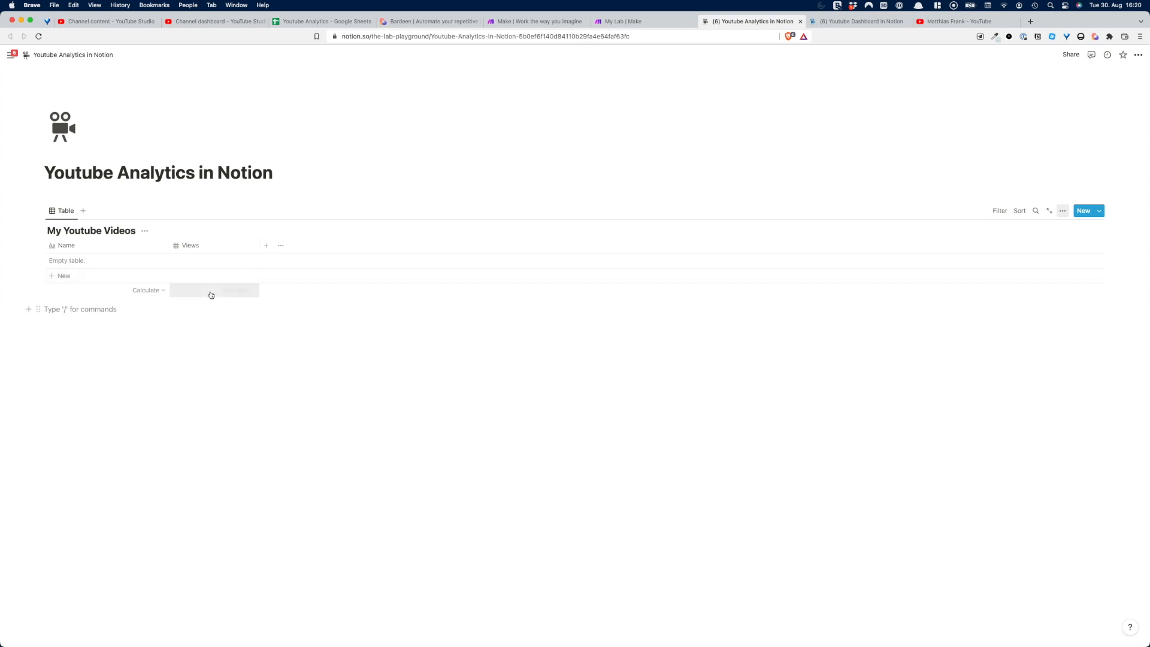
- Add a date property named "Release Date" to the My Youtube Videos database
left_click(266, 246)
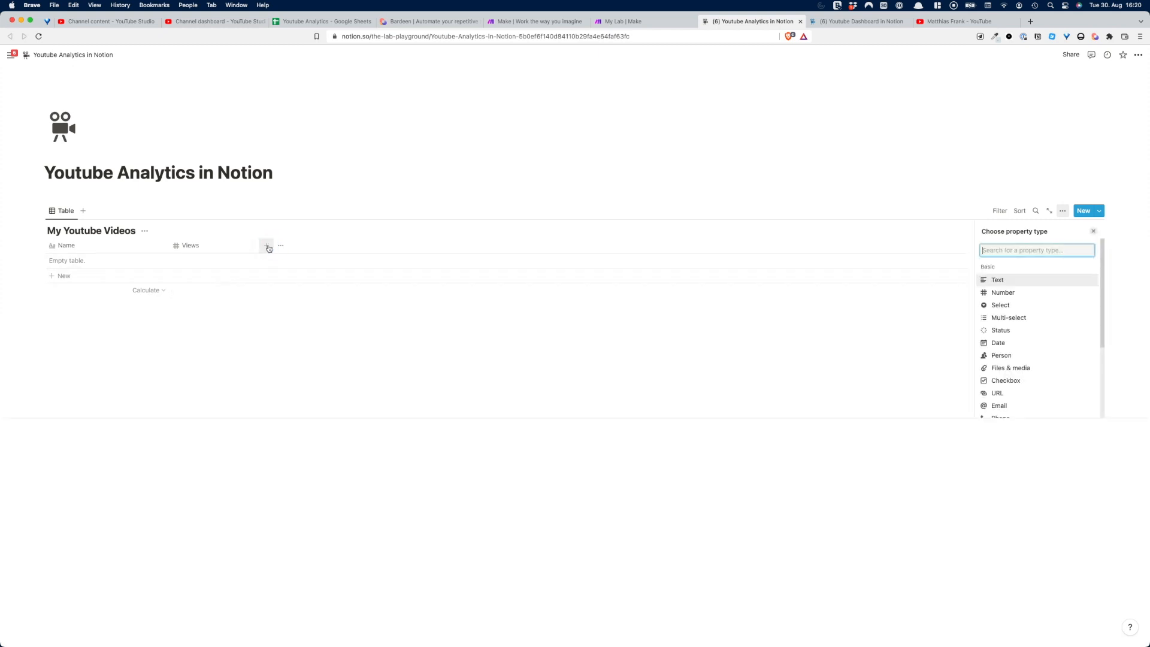
left_click(998, 343)
type("Release Date")
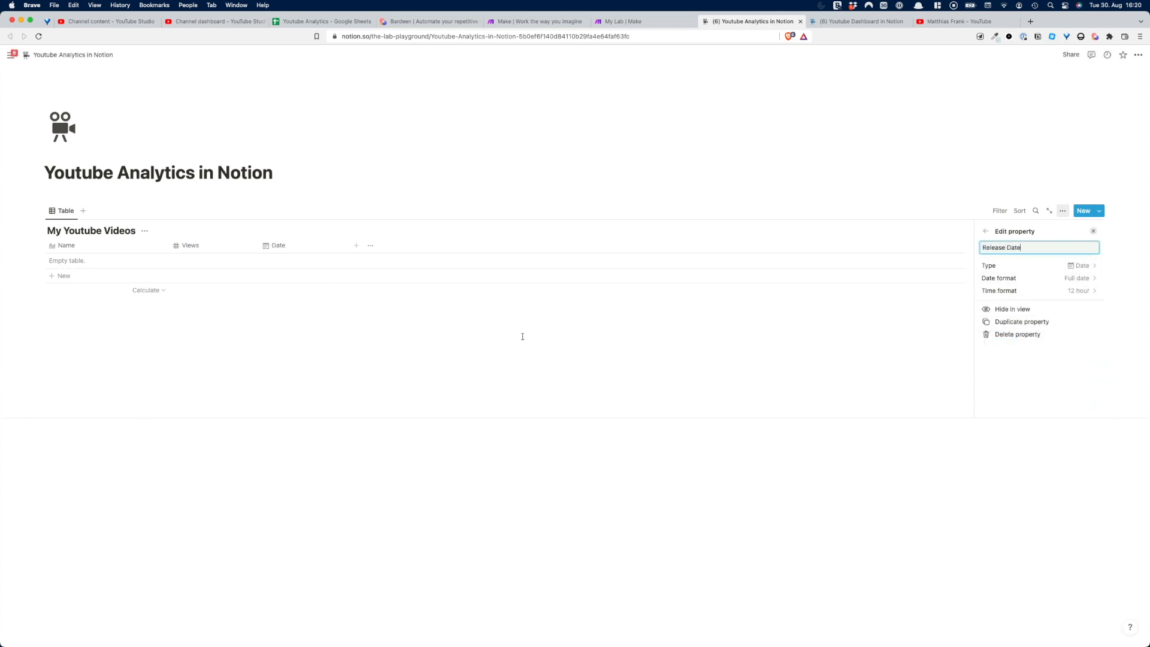
key("Return")
- Insert a second inline database titled "My Youtube Performance" below the videos database
left_click(178, 326)
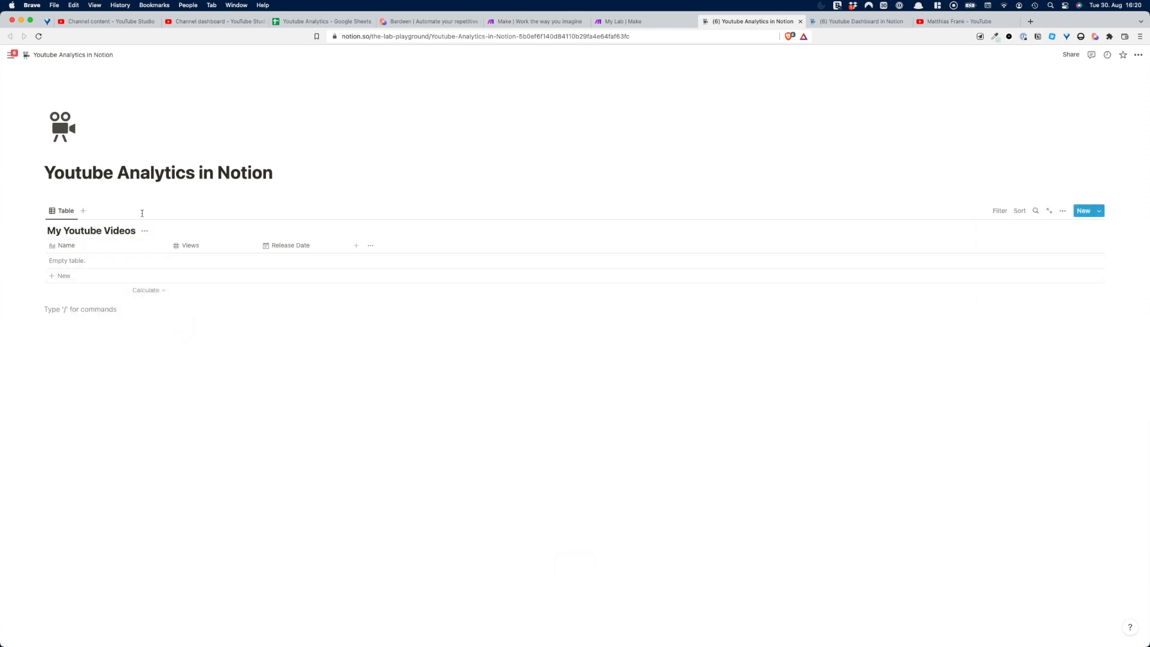
type("/data")
key("Return")
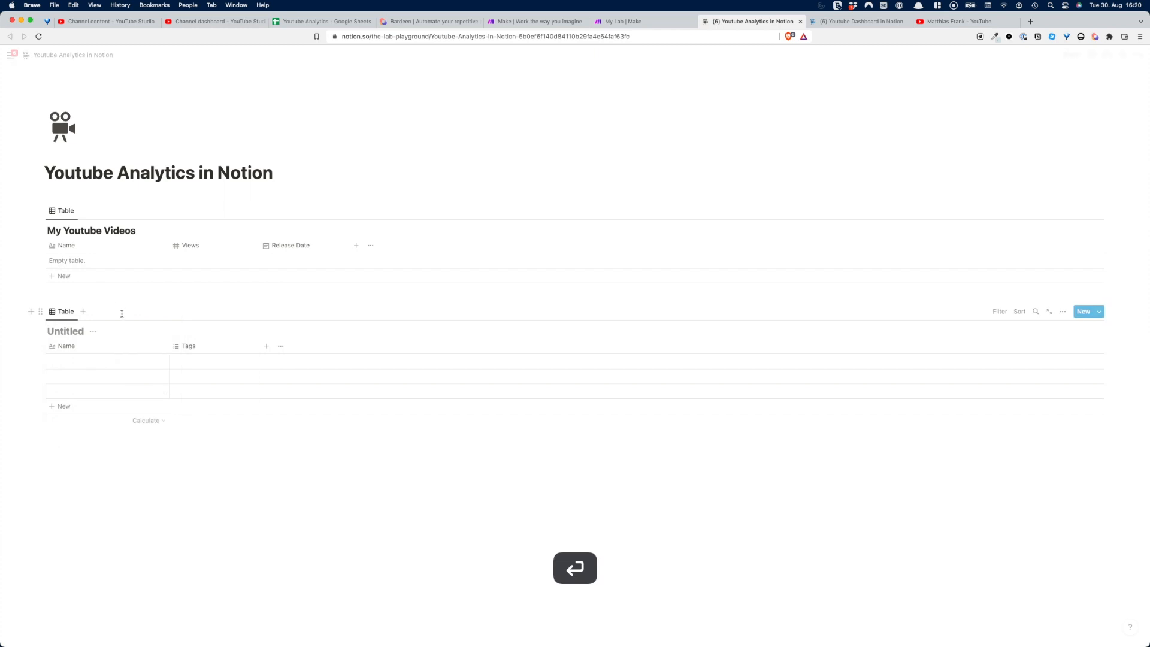
type("My Youtube Performance")
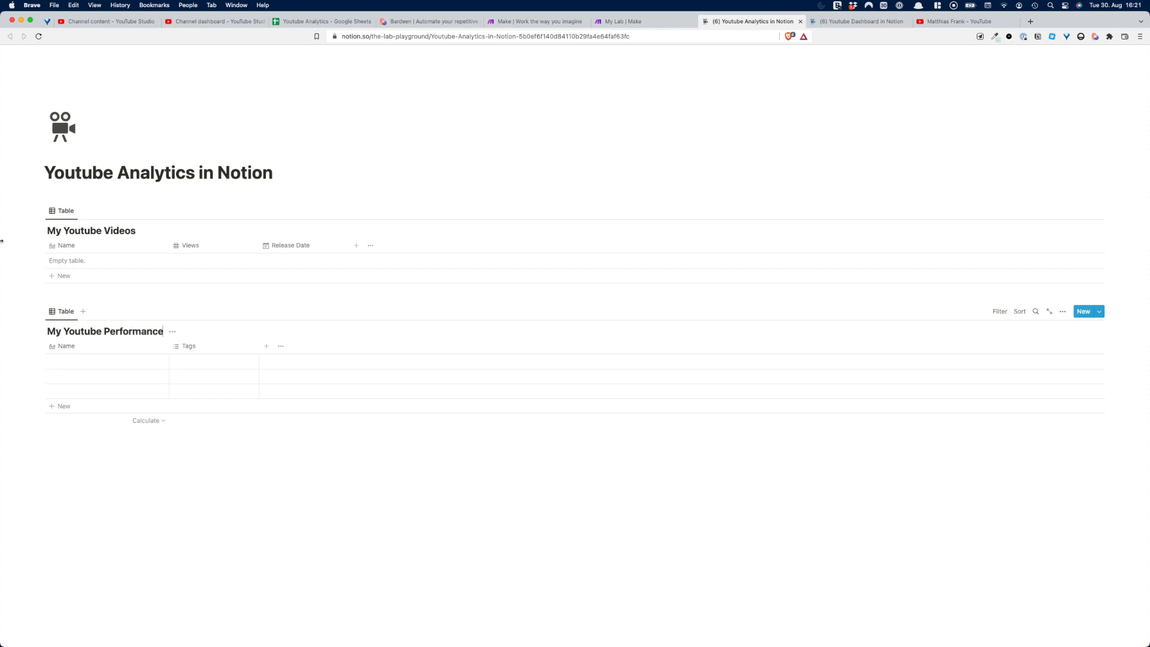
- Name the first My Youtube Performance row "All-Time" and delete the remaining blank rows
left_click(72, 362)
type("All-Time")
key("Return")
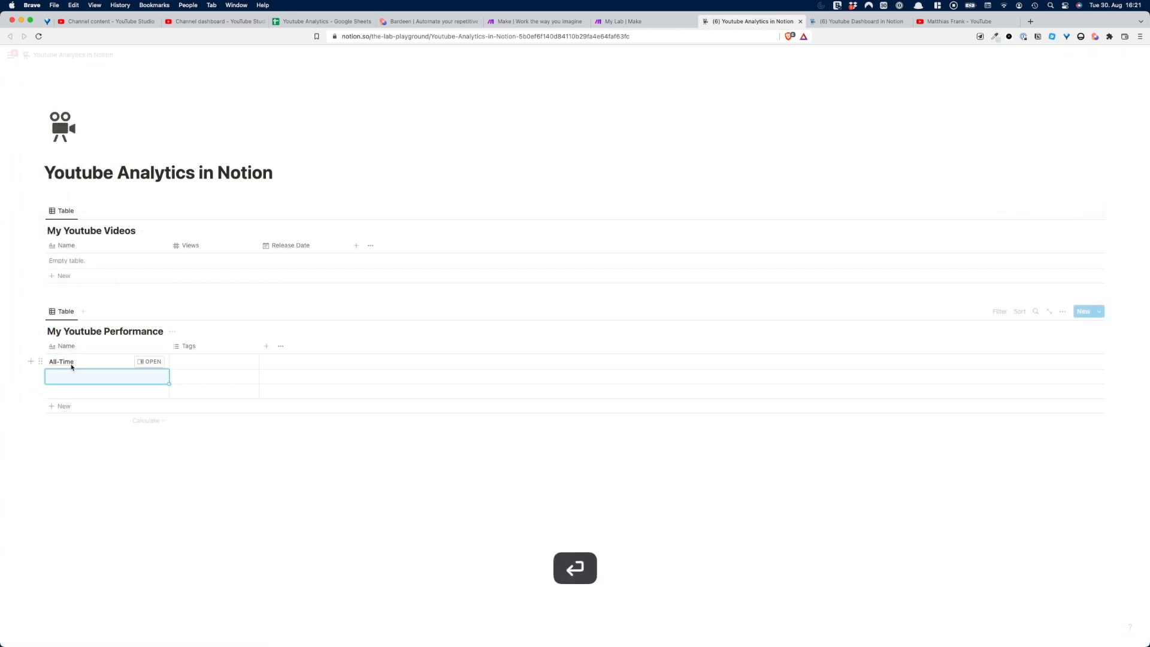
left_click_drag(21, 382, 60, 396)
key("BackSpace")
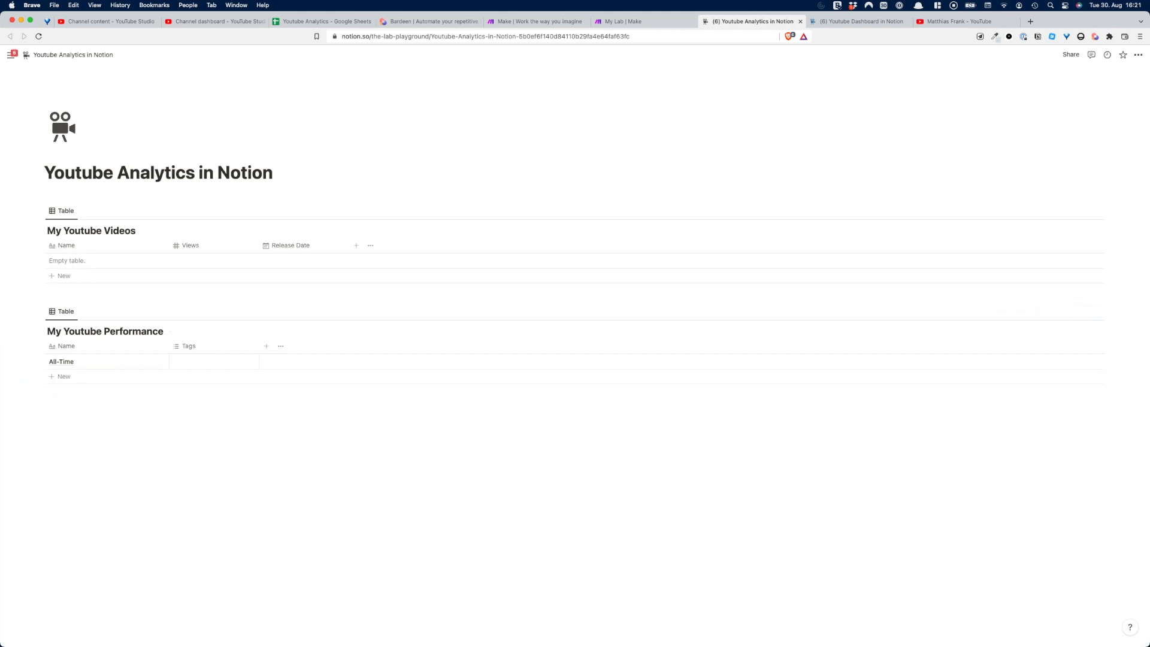
- Turn the Tags property of My Youtube Performance into a relation named Videos, linked to My Youtube Videos and shown in both databases
left_click(204, 347)
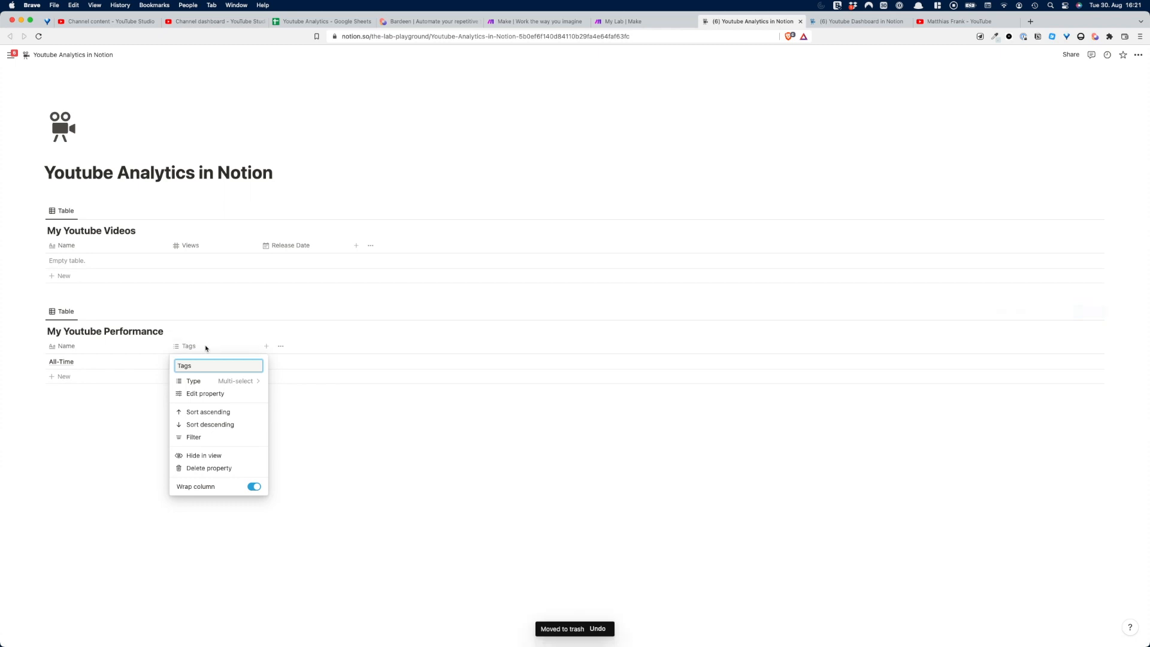
key("super+a")
type("Videos")
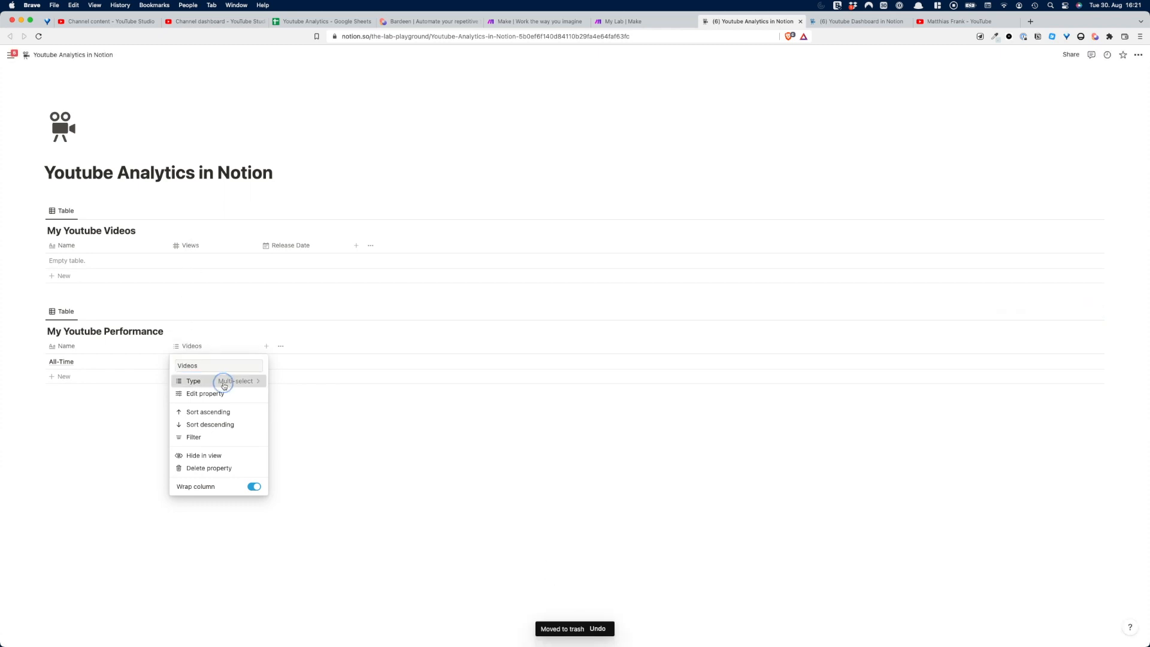
left_click(226, 382)
left_click(172, 303)
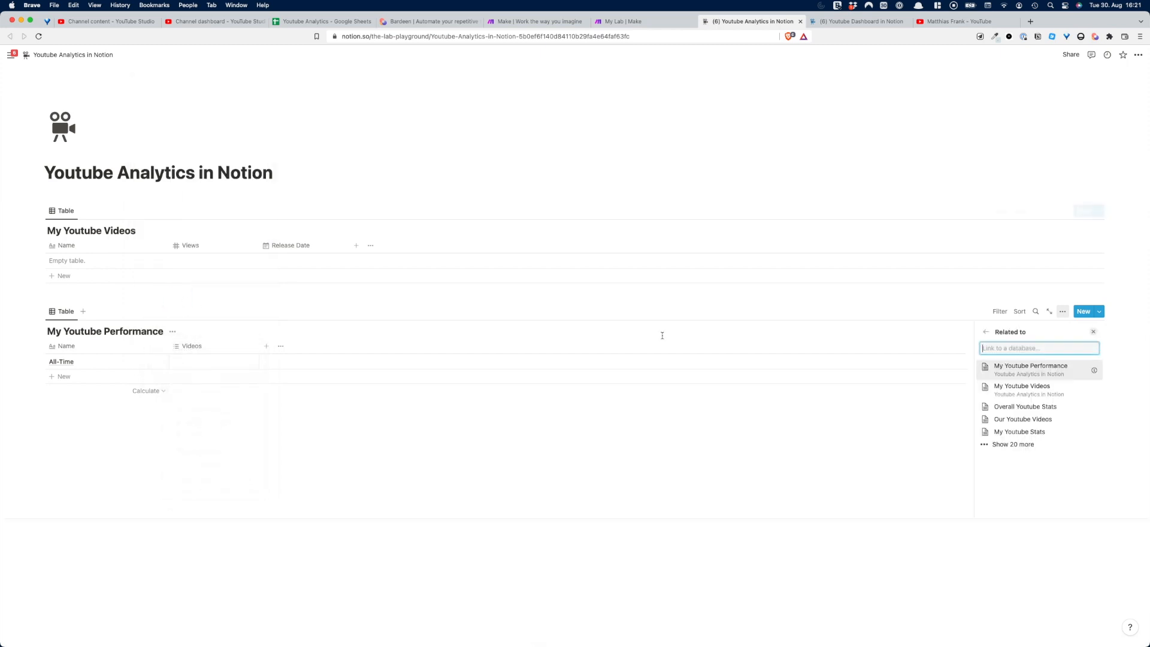
left_click(1007, 387)
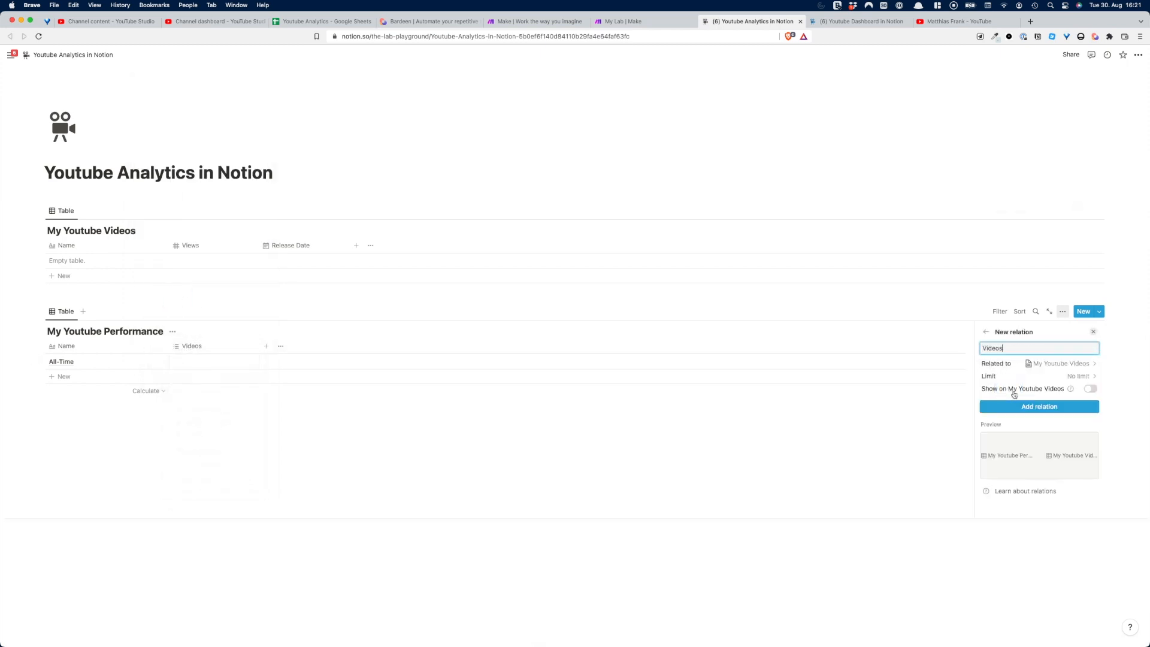
left_click(1085, 389)
left_click(1045, 438)
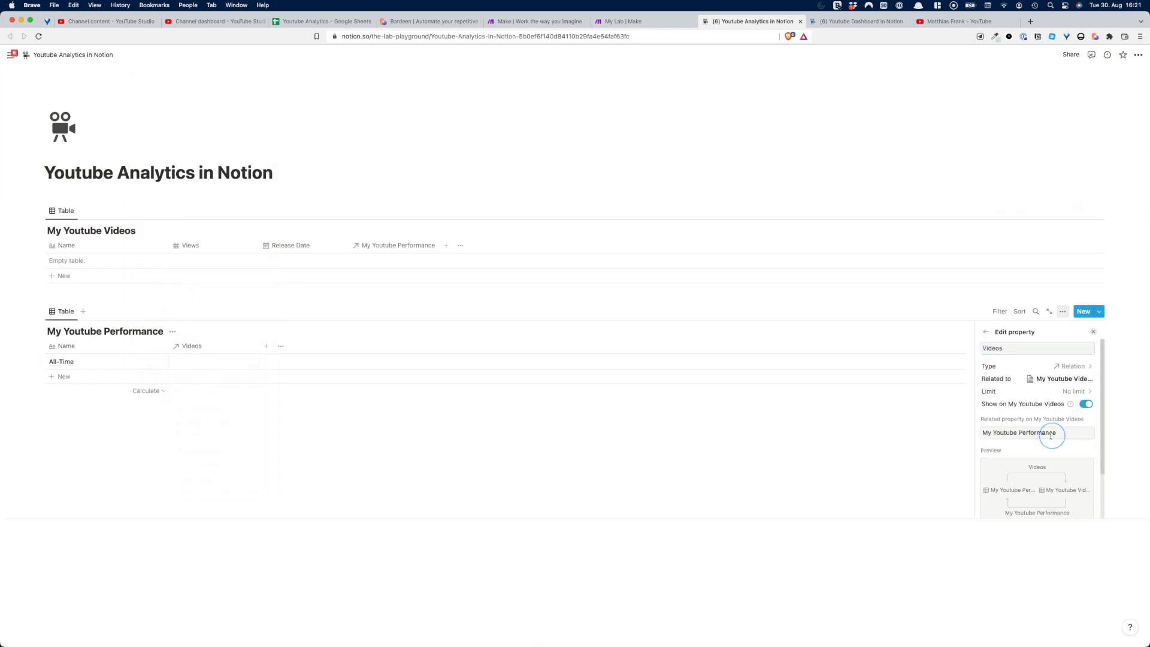
left_click(517, 412)
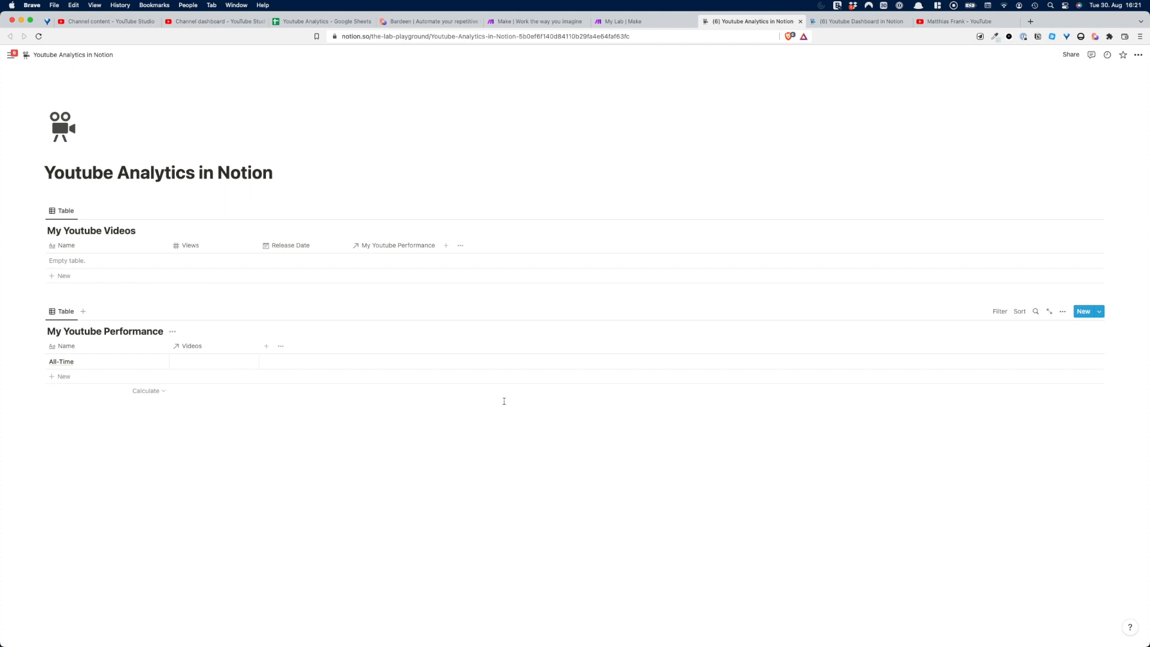
- Add two number properties, Watch Time and Subscribers, to the My Youtube Performance database
left_click(267, 348)
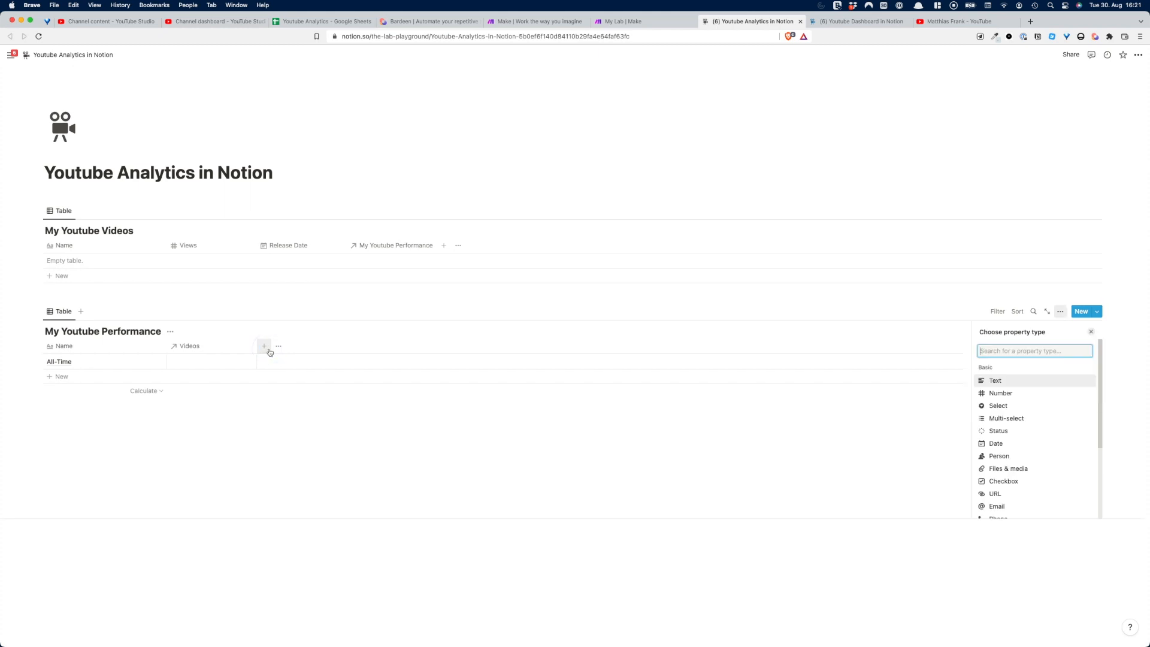
left_click(993, 390)
type("Watch Time")
left_click(1013, 475)
left_click(1024, 348)
key("super+a")
type("Subscribers")
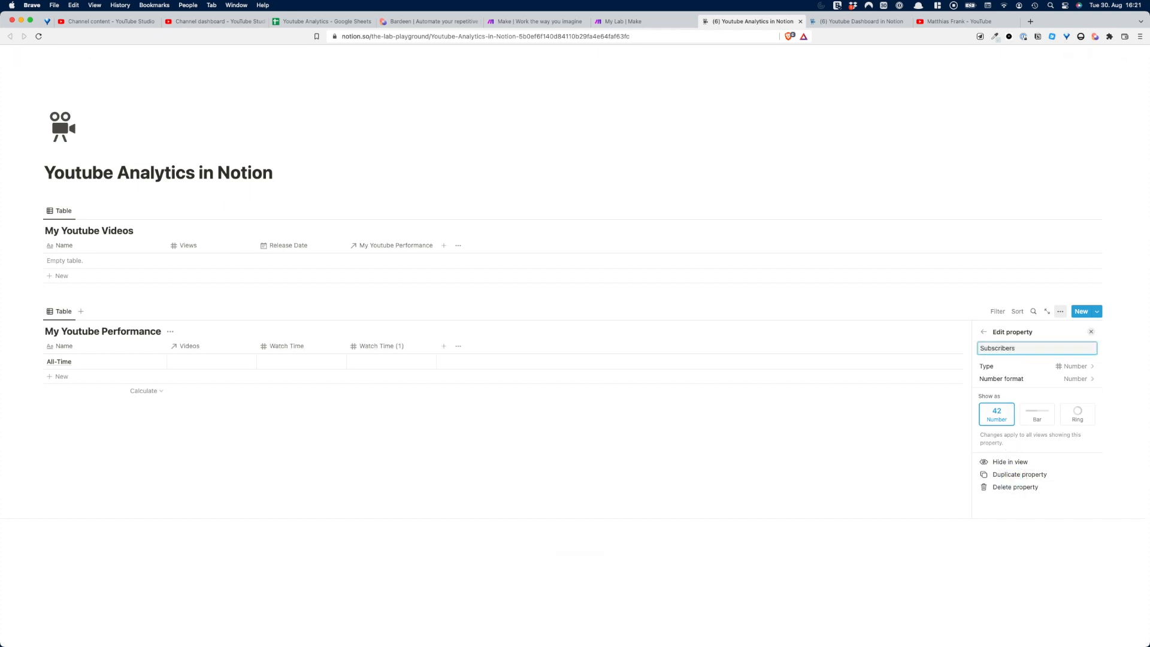
- Duplicate the Subscribers property, name the copy "Total Views" and change its type to rollup
left_click(1019, 474)
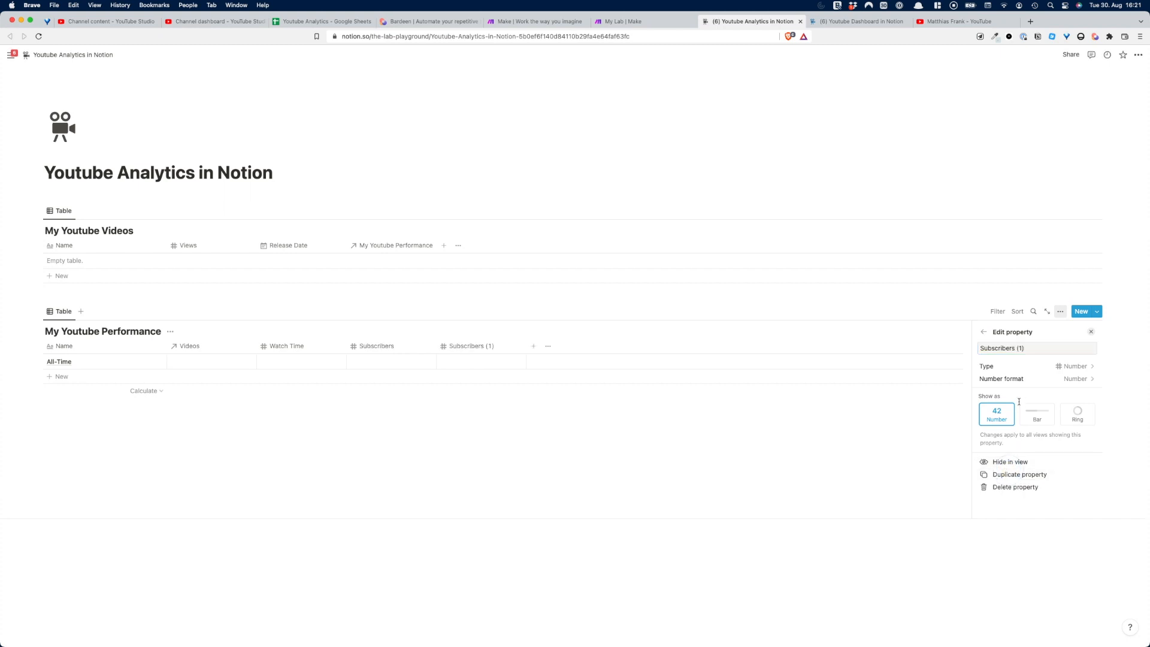
left_click(1023, 350)
key("super+a")
type("Tot")
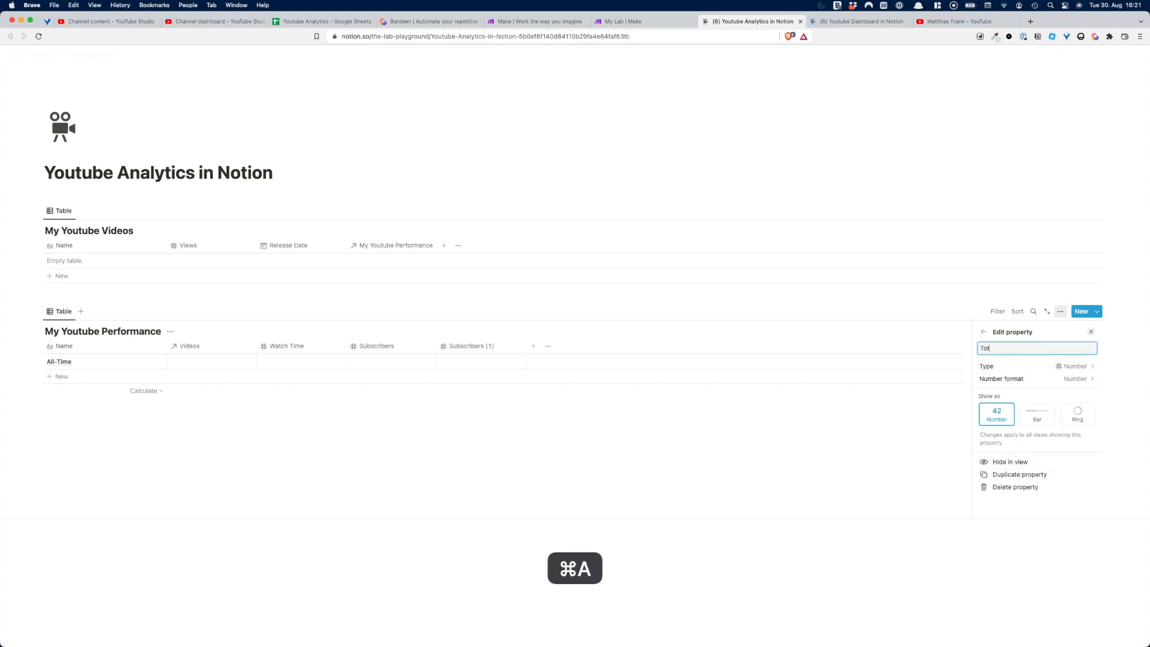
type("al Views")
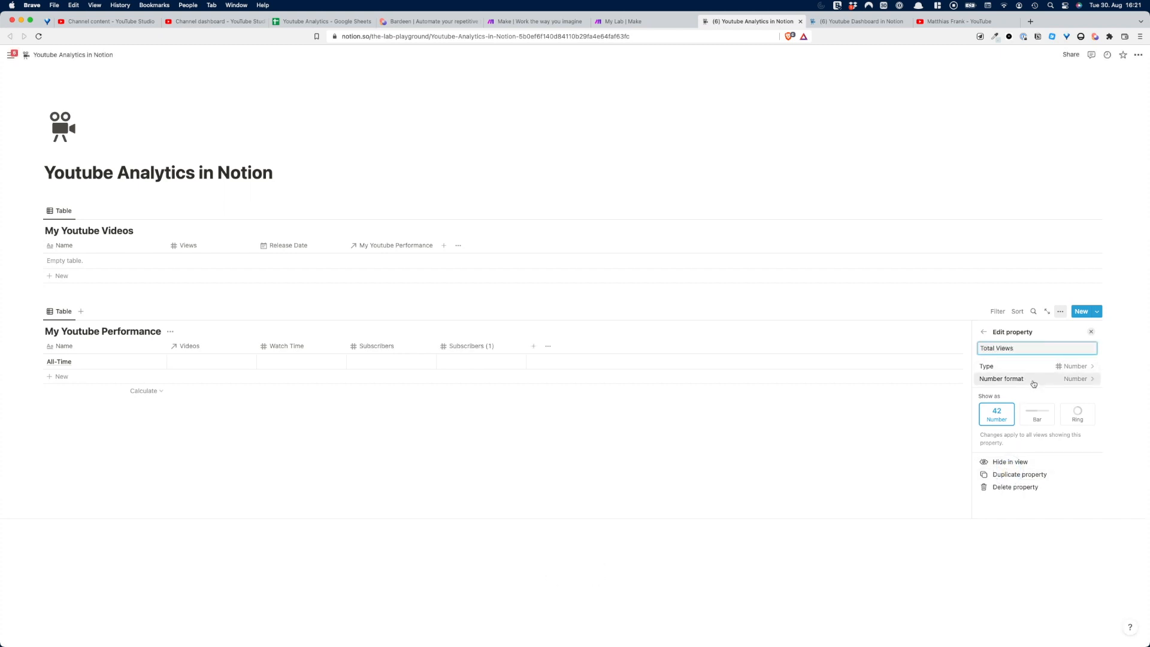
left_click(1025, 367)
scroll(1014, 473, "down", 5)
left_click(1012, 487)
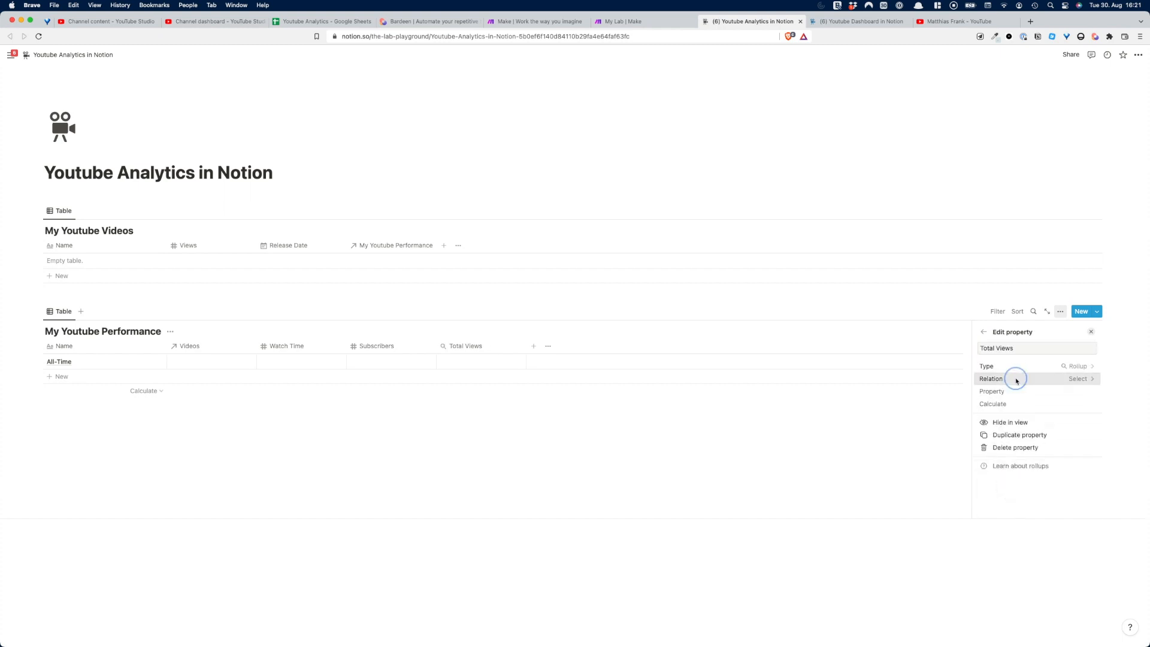
- Configure the Total Views rollup to sum the Views property through the Videos relation
left_click(1014, 378)
left_click(1006, 413)
left_click(1019, 391)
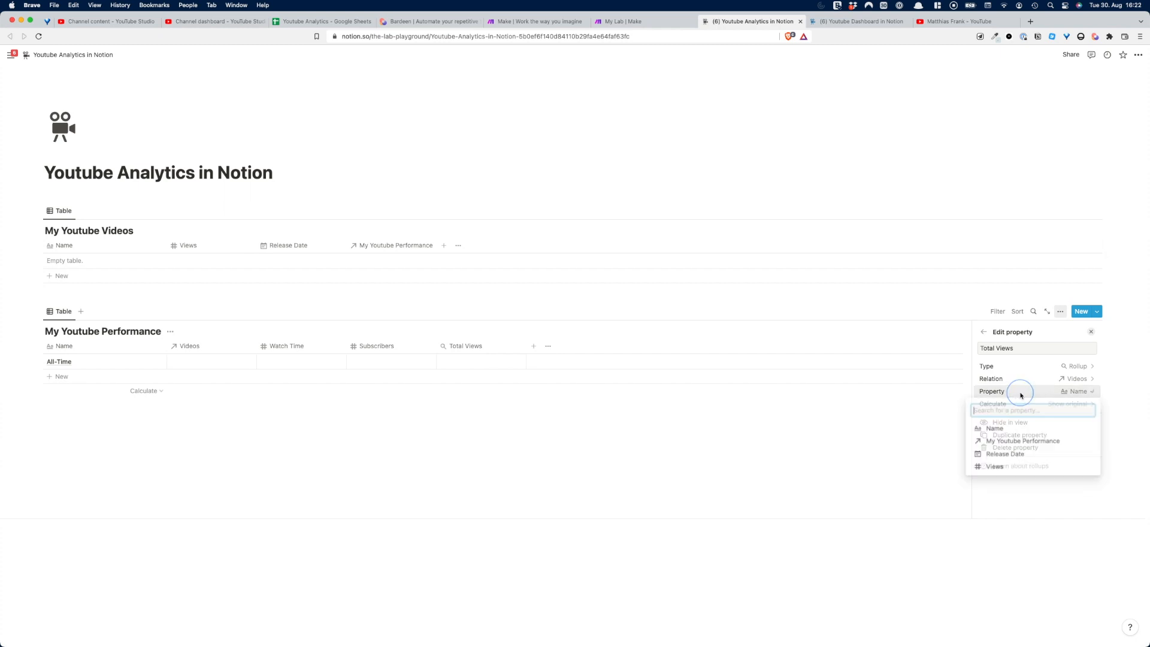
left_click(995, 465)
left_click(1077, 402)
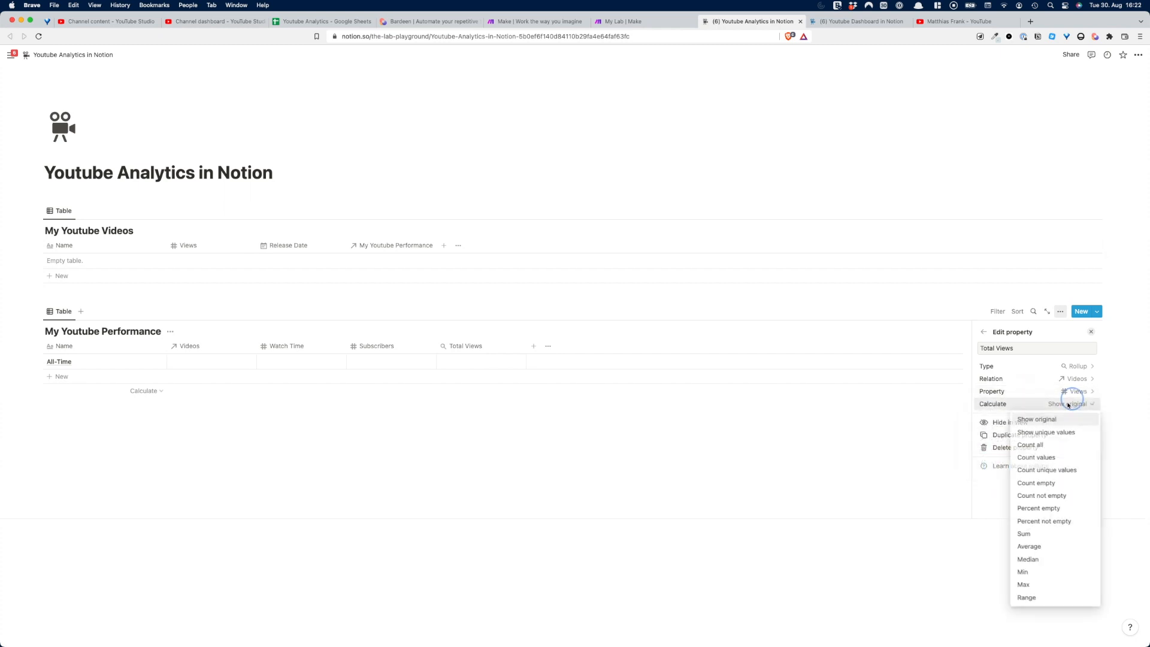
left_click(1026, 533)
- Duplicate the Total Views rollup as "Total Videos" and set it to count all values of the Name property
left_click(1020, 500)
left_click(1032, 350)
key("super+a")
type("Total Vide")
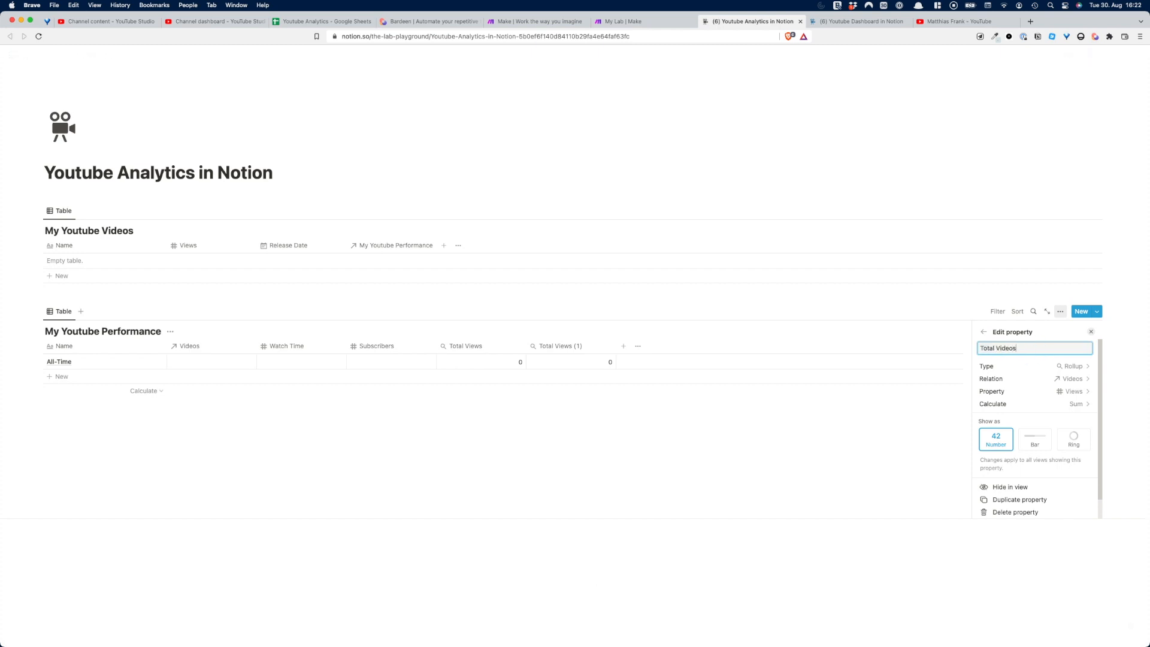
left_click(1032, 393)
left_click(1003, 425)
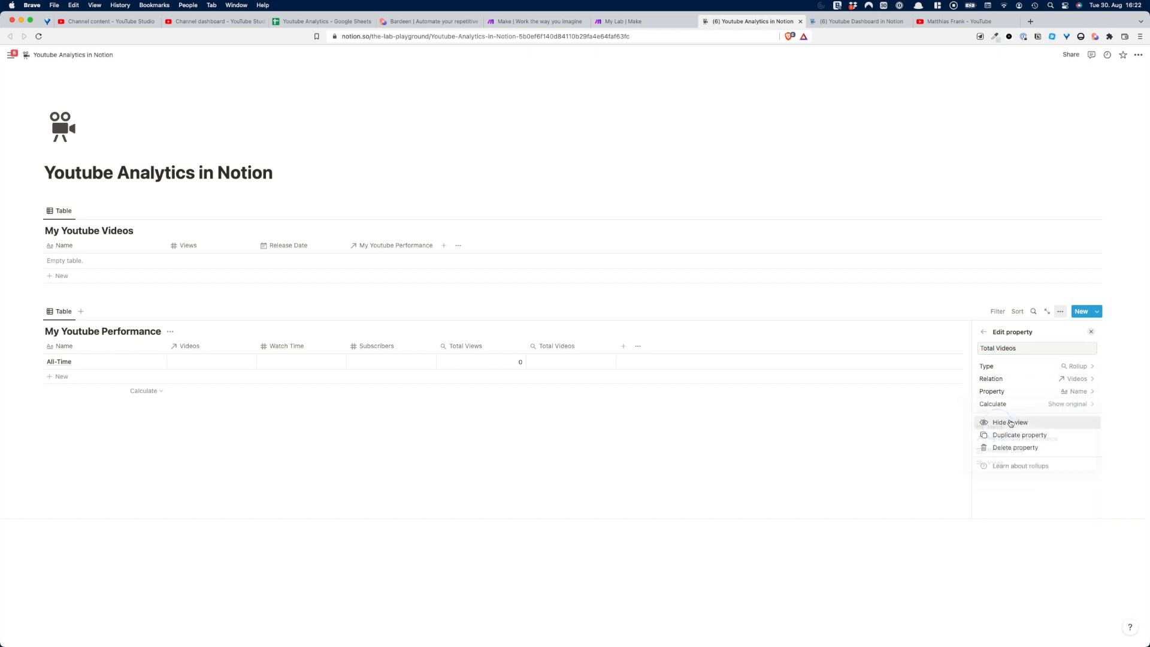
left_click(1024, 404)
left_click(1029, 445)
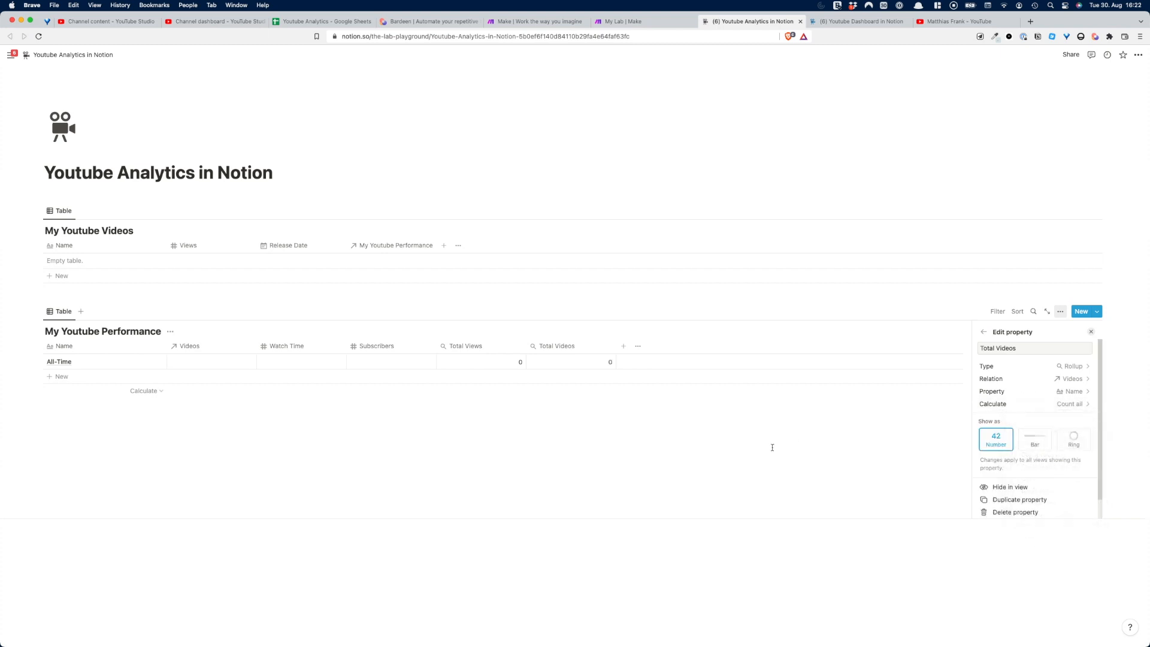
left_click(750, 448)
- Filter the My Youtube Videos table to entries whose My Youtube Performance relation contains All-Time
left_click(998, 211)
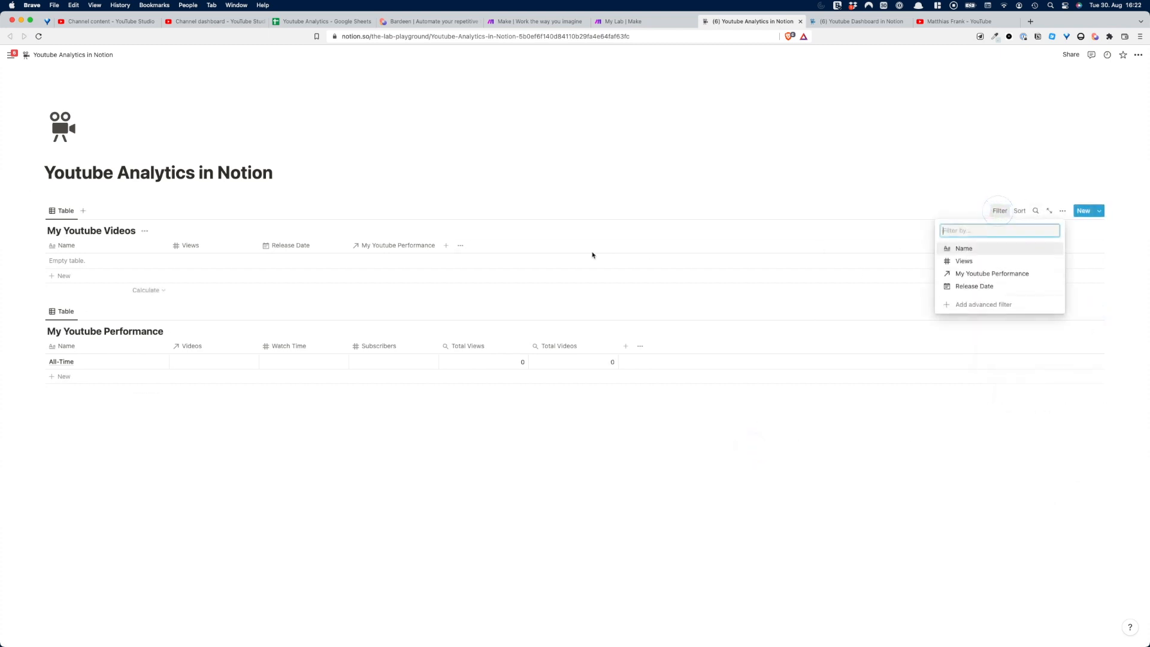
left_click(985, 274)
left_click(65, 290)
left_click(138, 449)
- Add an entry named "Sample Video" with 15 views to the My Youtube Videos table
left_click(97, 281)
type("Sample Vi")
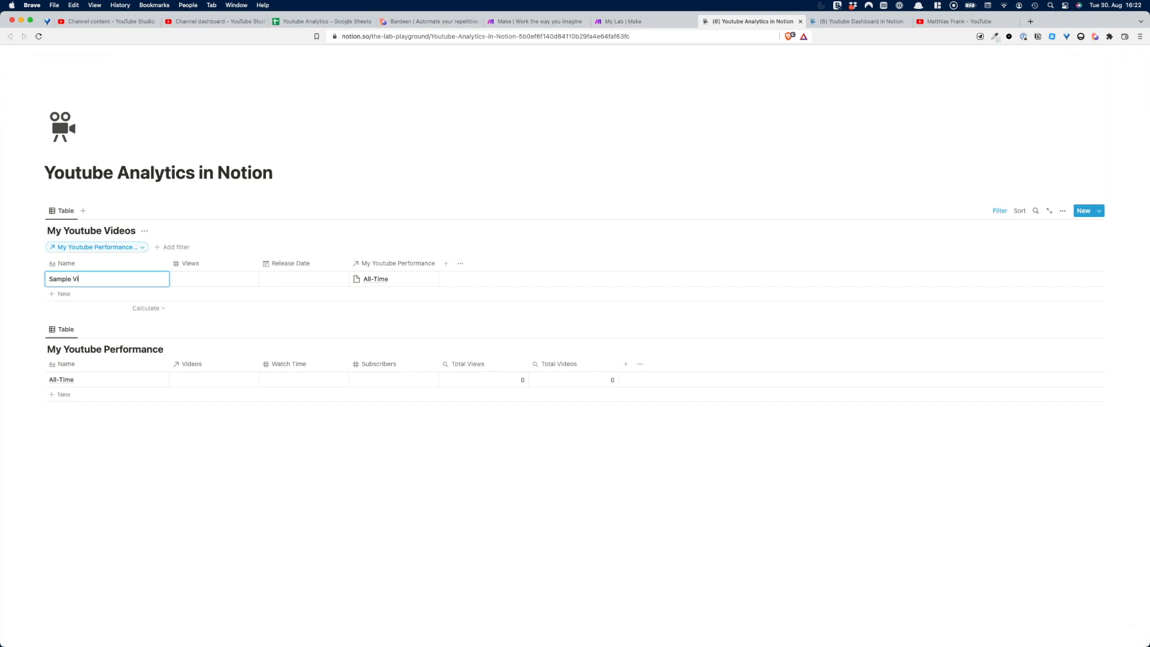
type("deo")
key("Tab")
type("15")
key("Return")
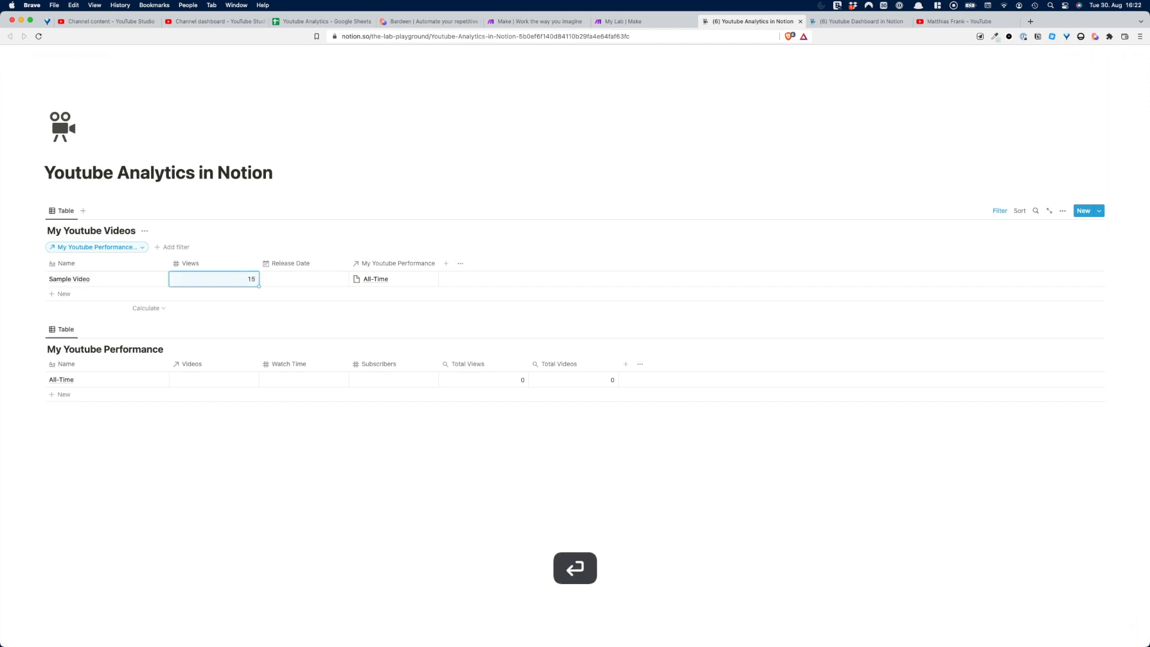
left_click(321, 471)
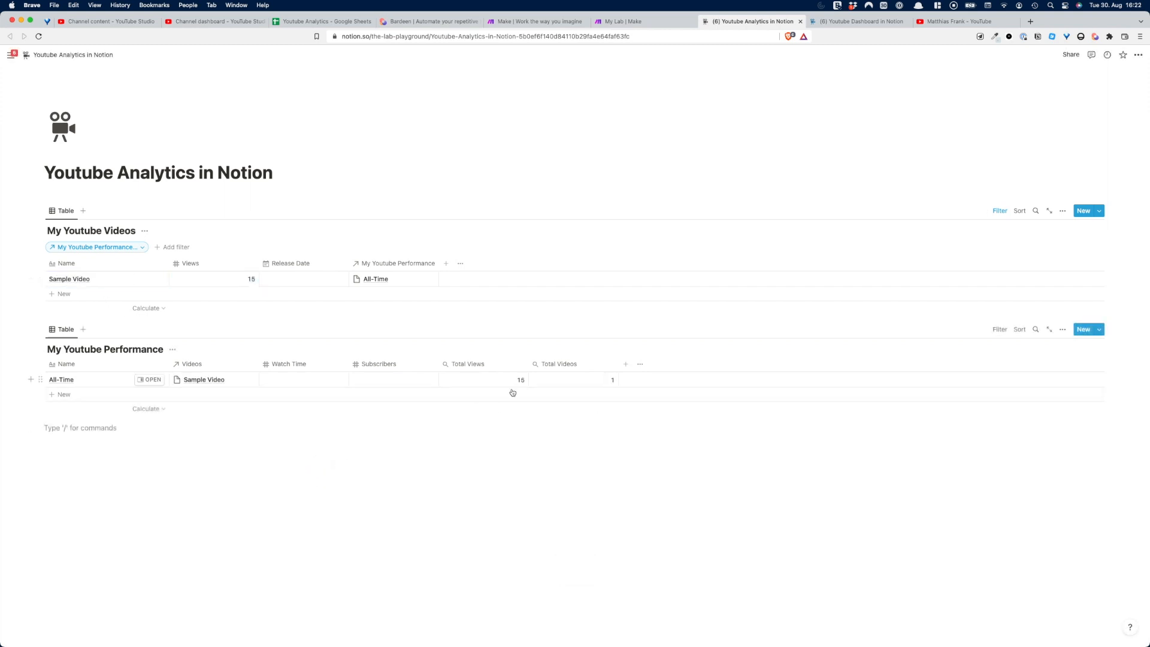
- Add a second My Youtube Videos entry named "another one" with 10 views
left_click(110, 293)
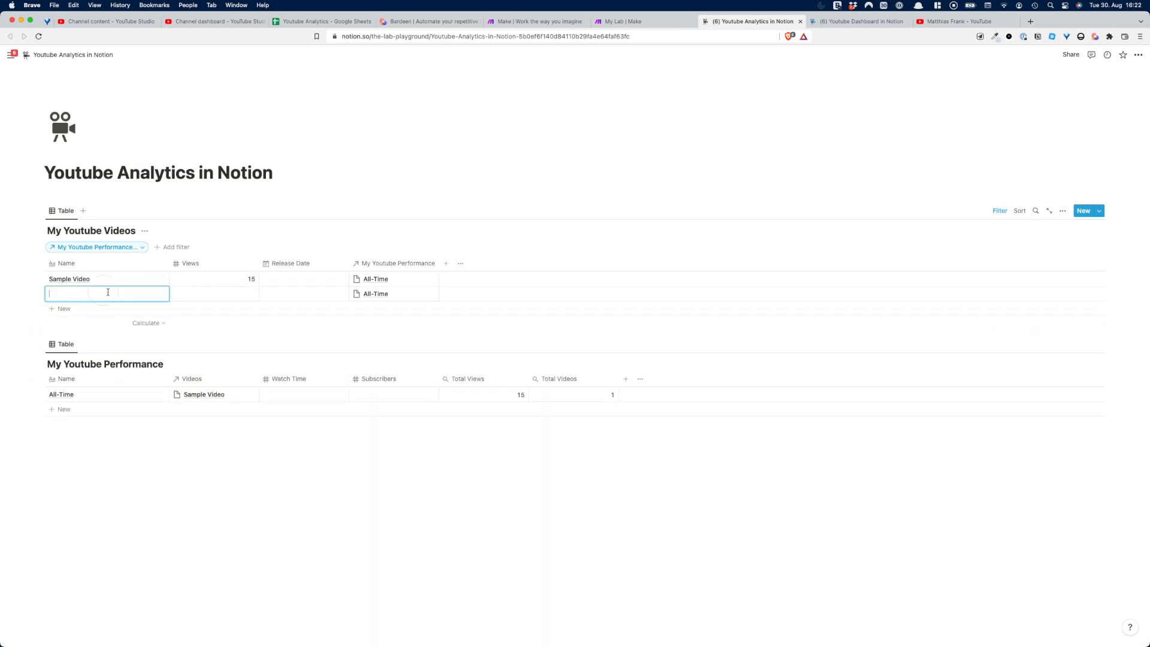
type("another one")
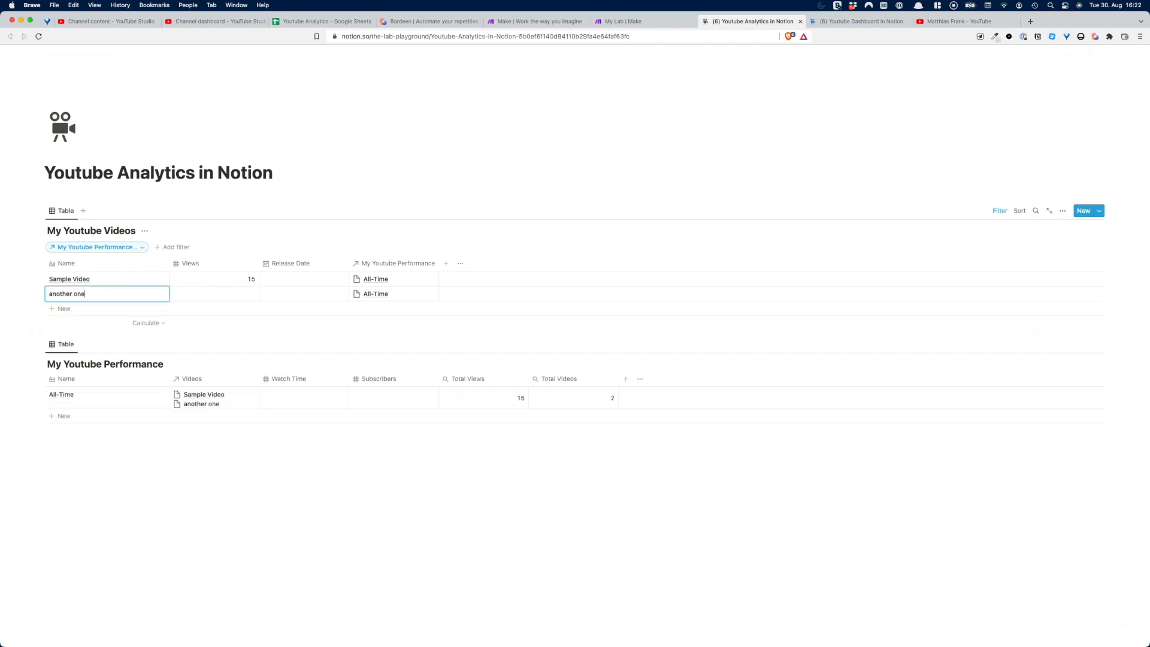
key("Tab")
type("10")
key("Return")
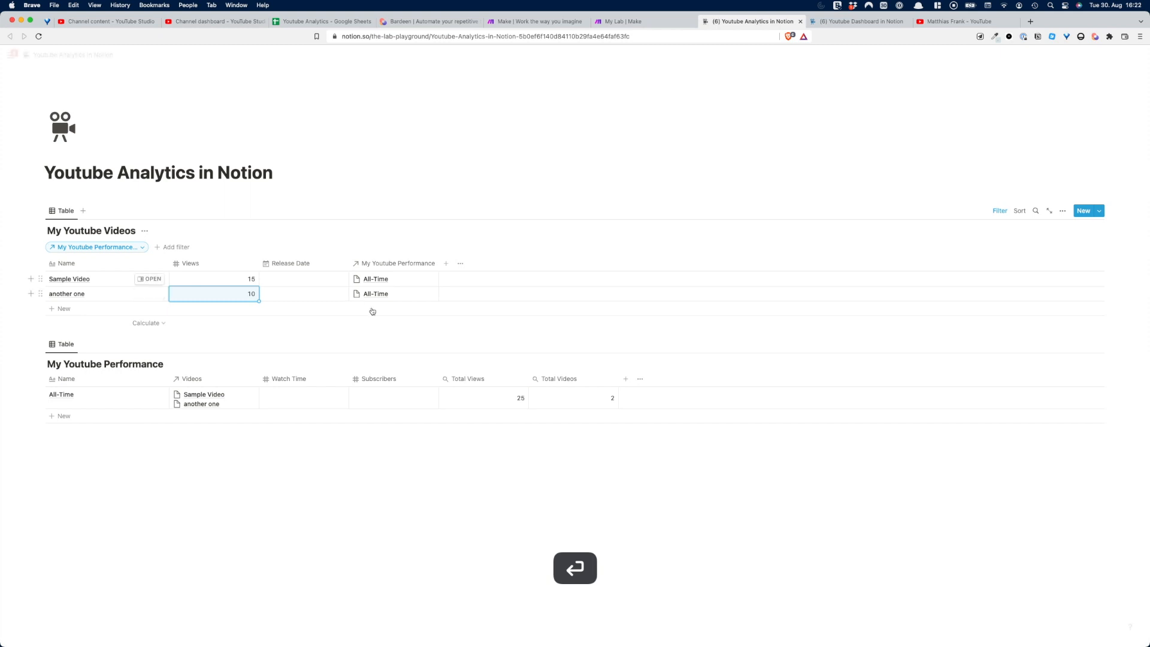
left_click(387, 492)
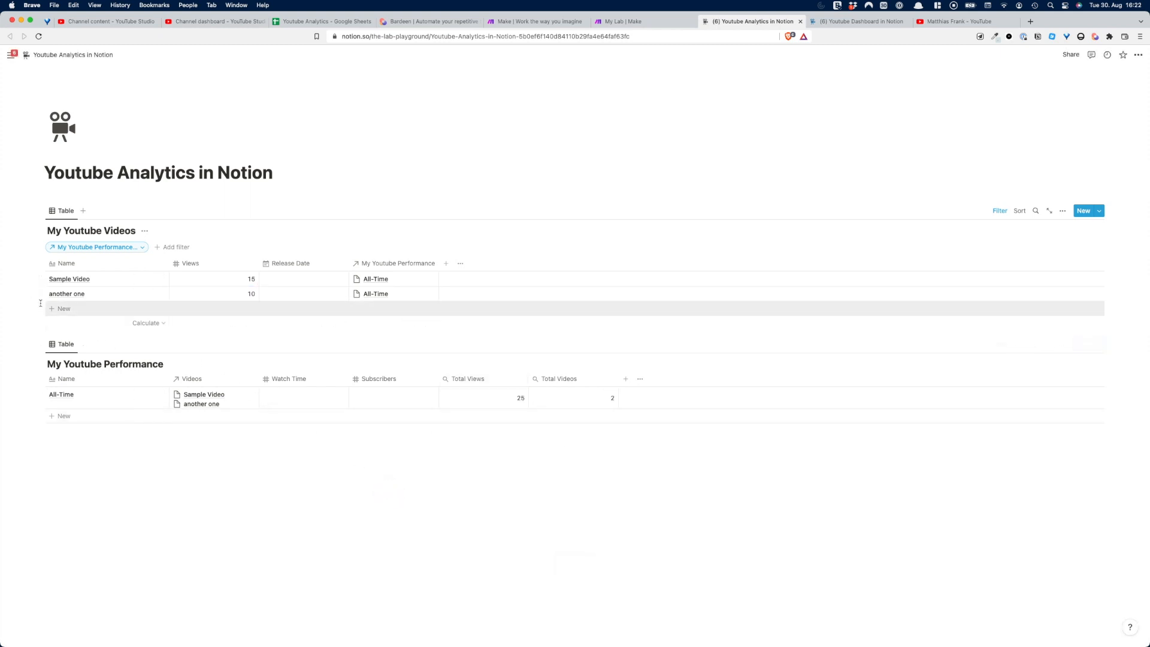
- Delete both test entries, "Sample Video" and "another one", from the My Youtube Videos table
left_click_drag(24, 279, 60, 299)
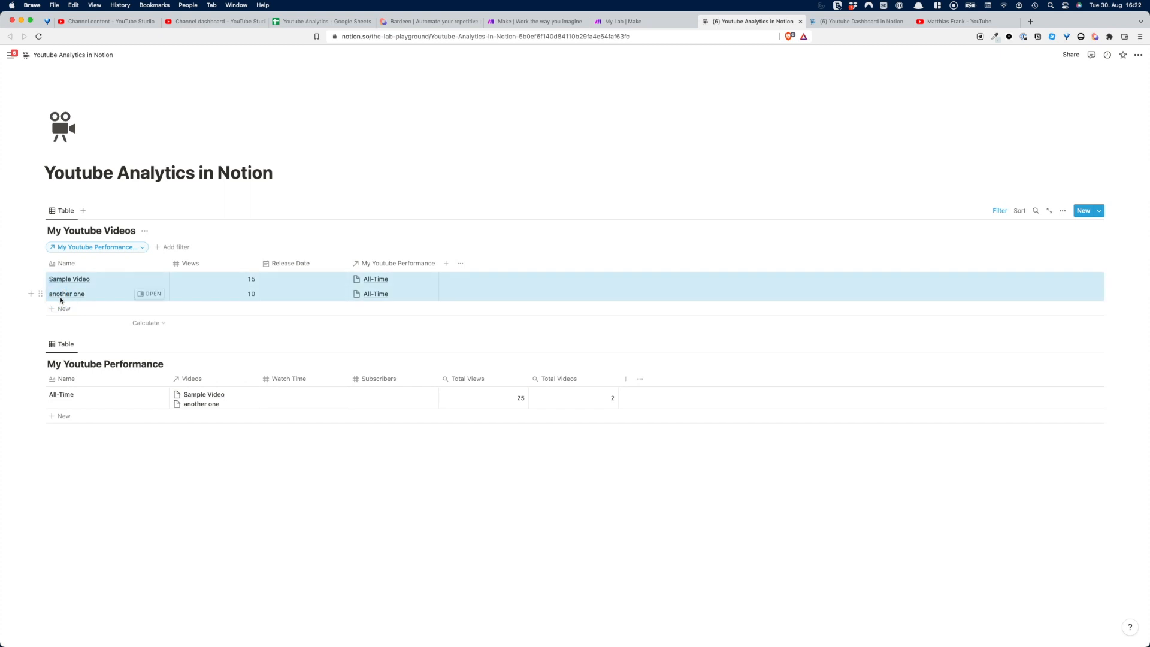
key("BackSpace")
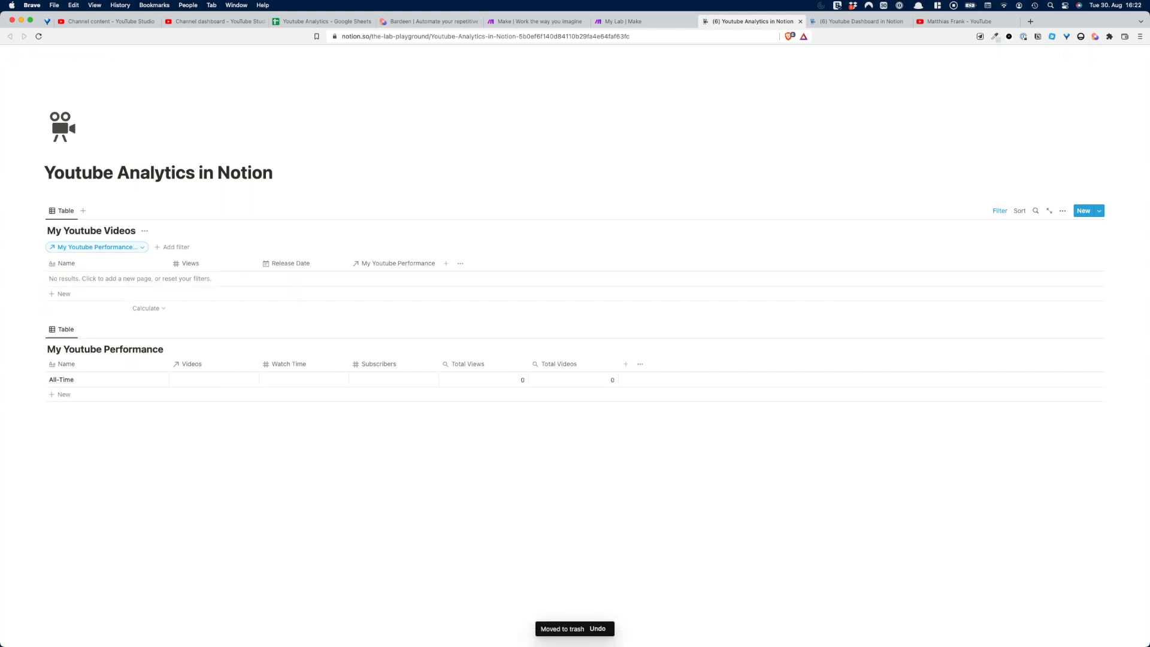
left_click(407, 28)
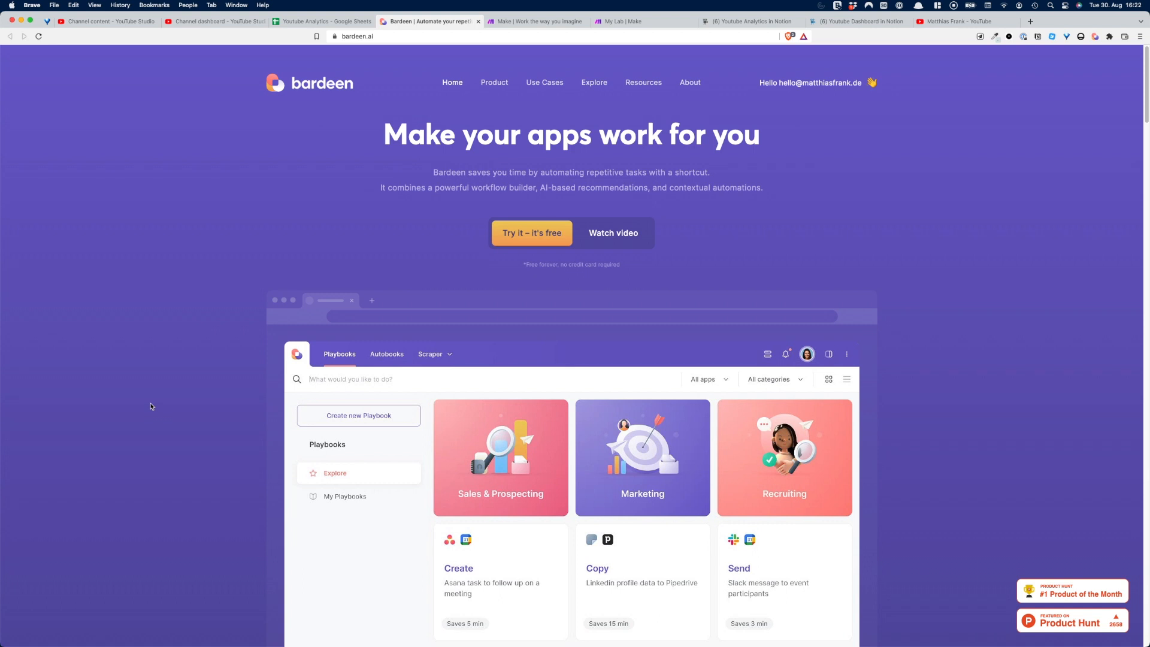
left_click(134, 23)
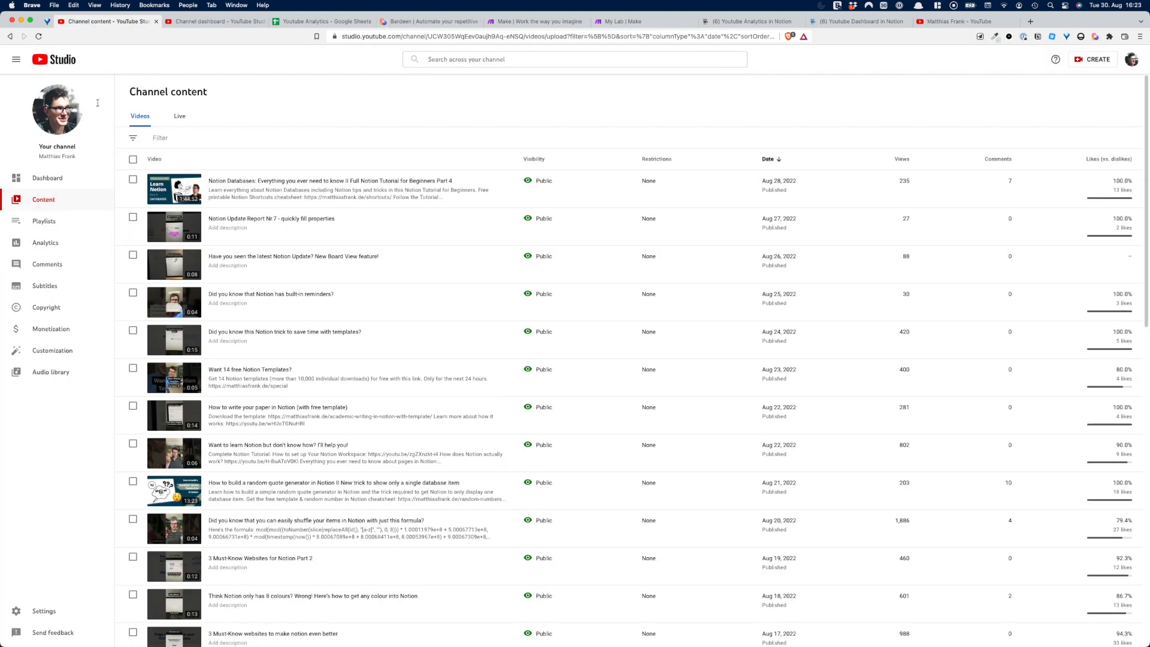
scroll(483, 379, "down", 1)
scroll(483, 380, "down", 3)
scroll(479, 377, "up", 5)
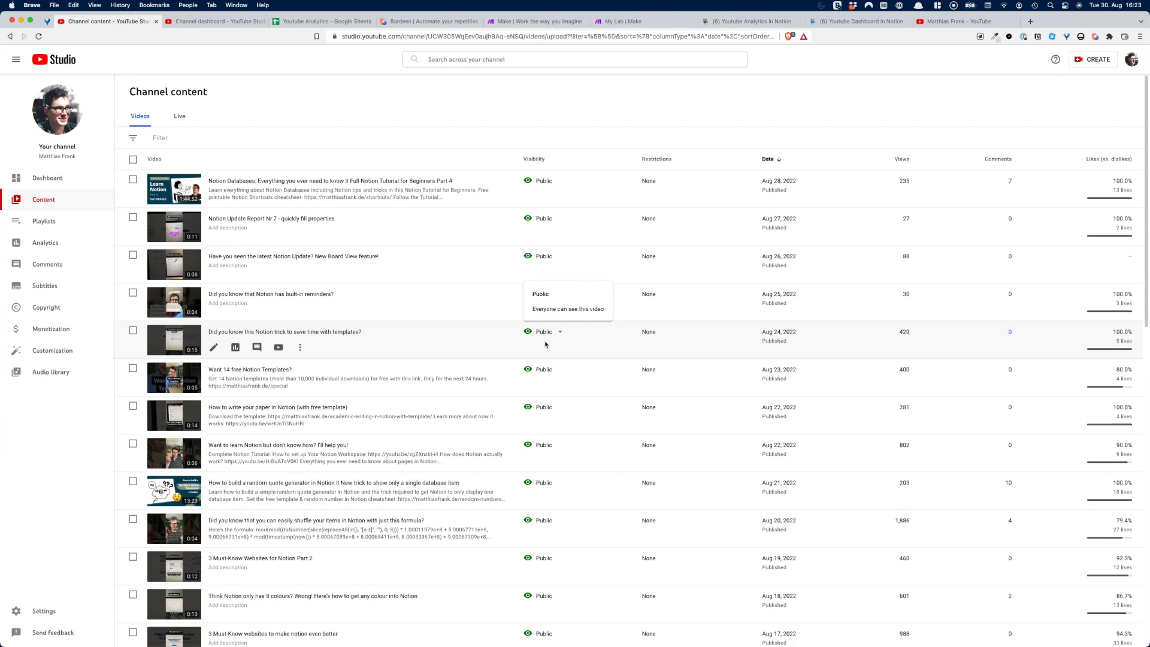
double_click(903, 181)
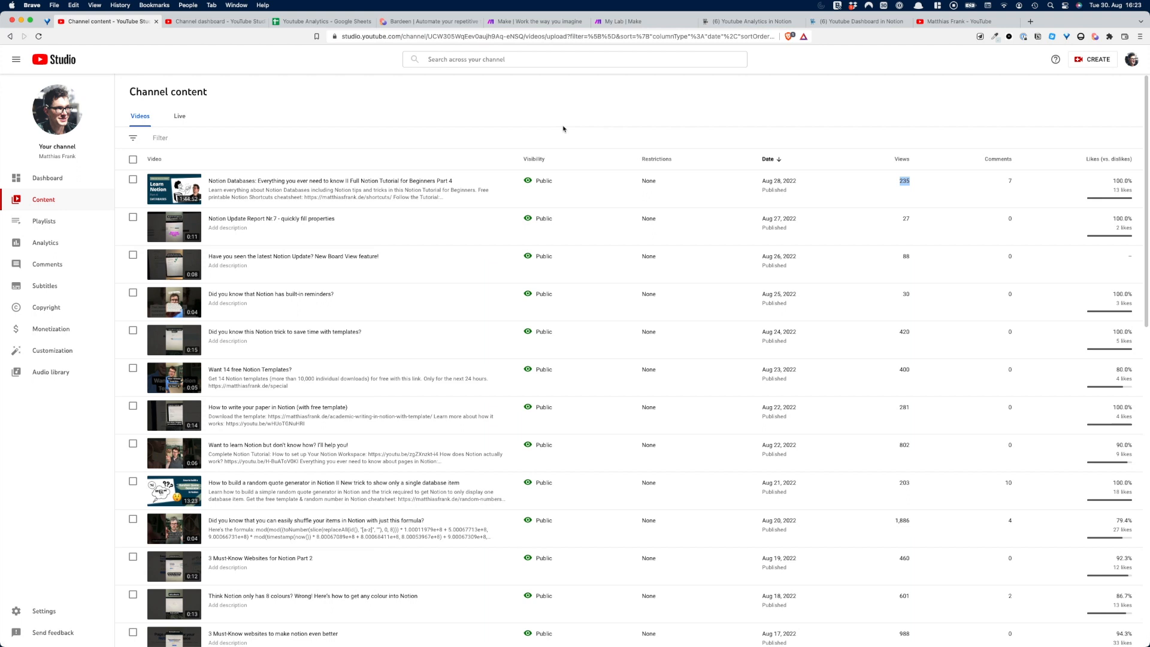
left_click(549, 107)
- Create a new Bardeen scraper template of type List or Table named "Scrape Youtube Videos" and start building it
left_click(1093, 37)
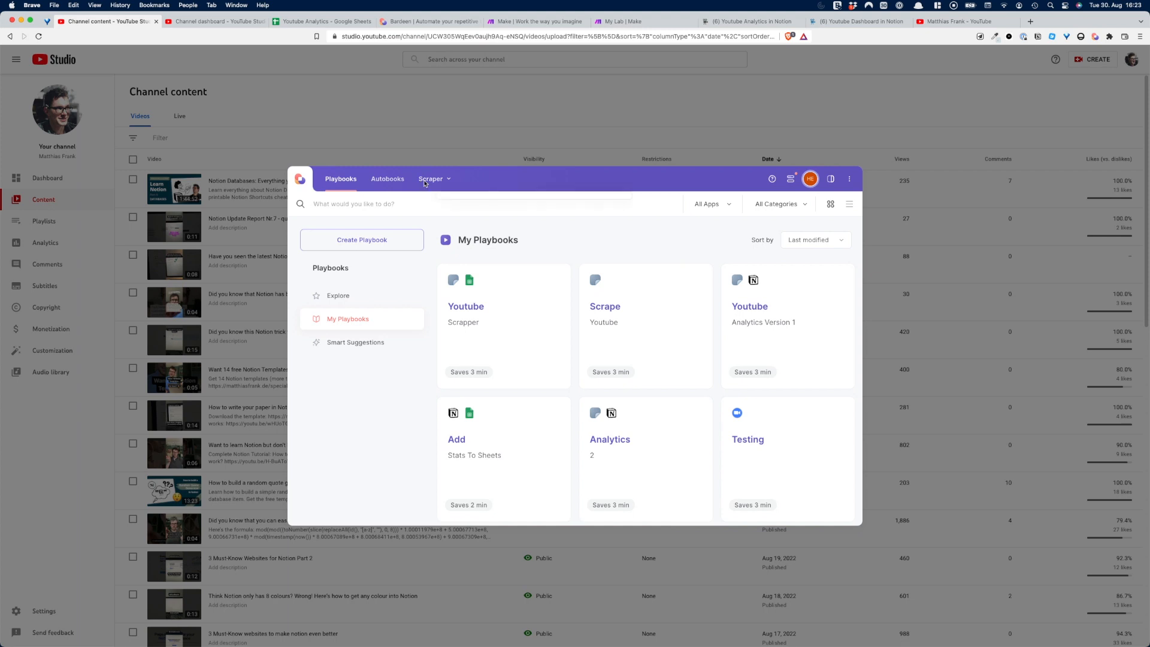
left_click(424, 180)
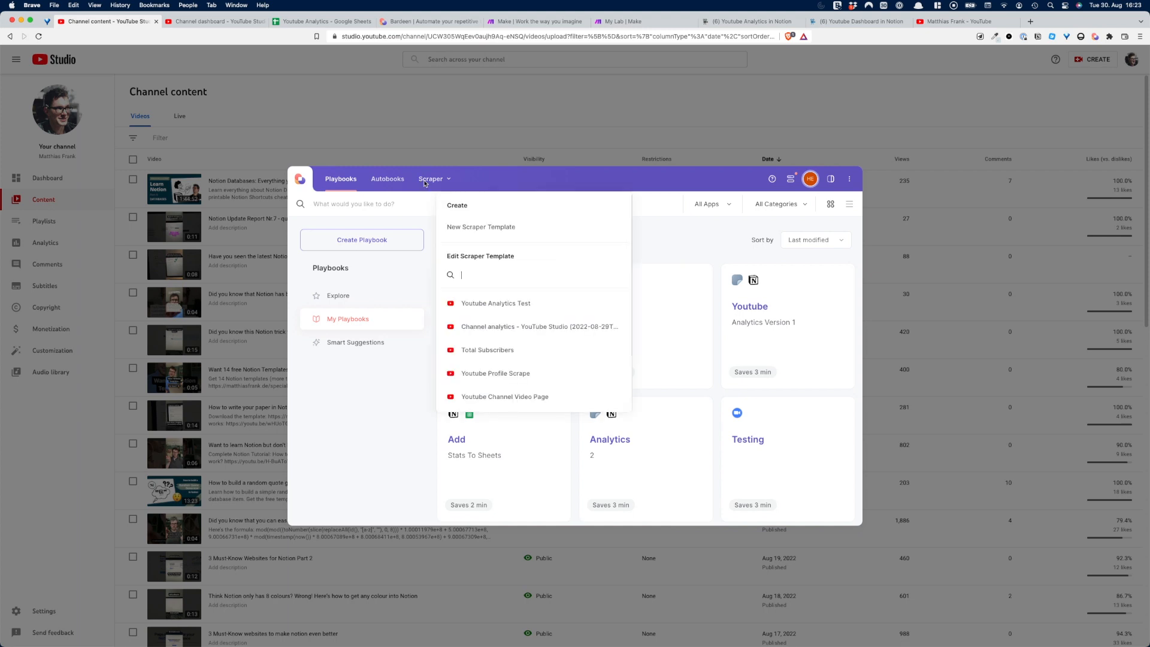
left_click(470, 234)
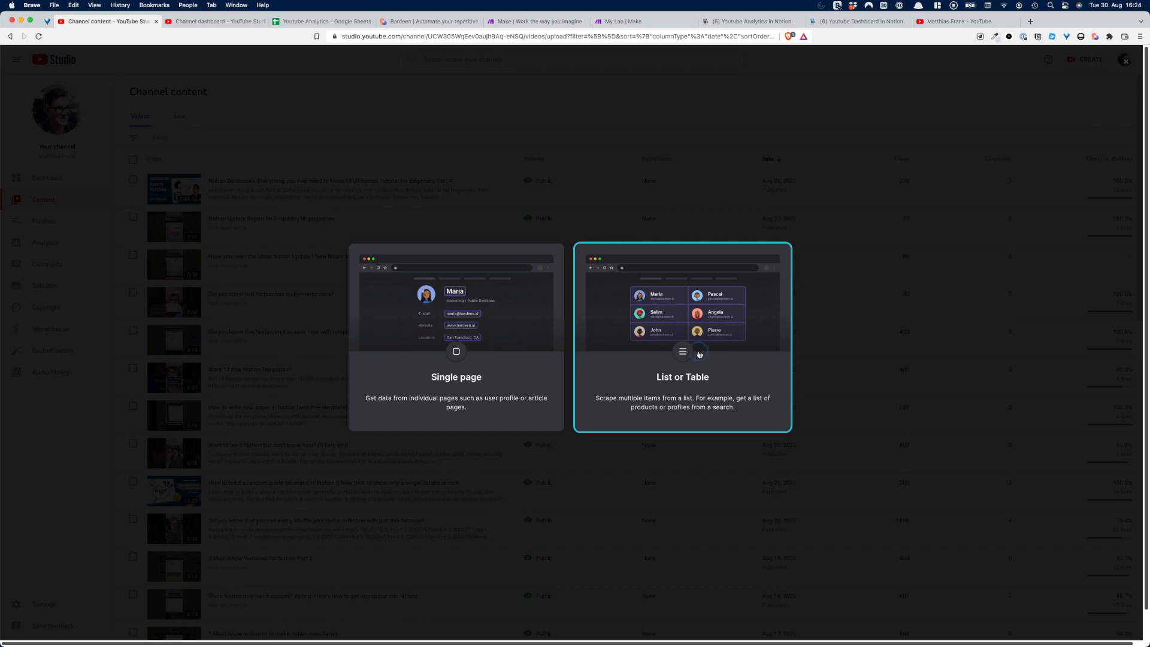
left_click(699, 354)
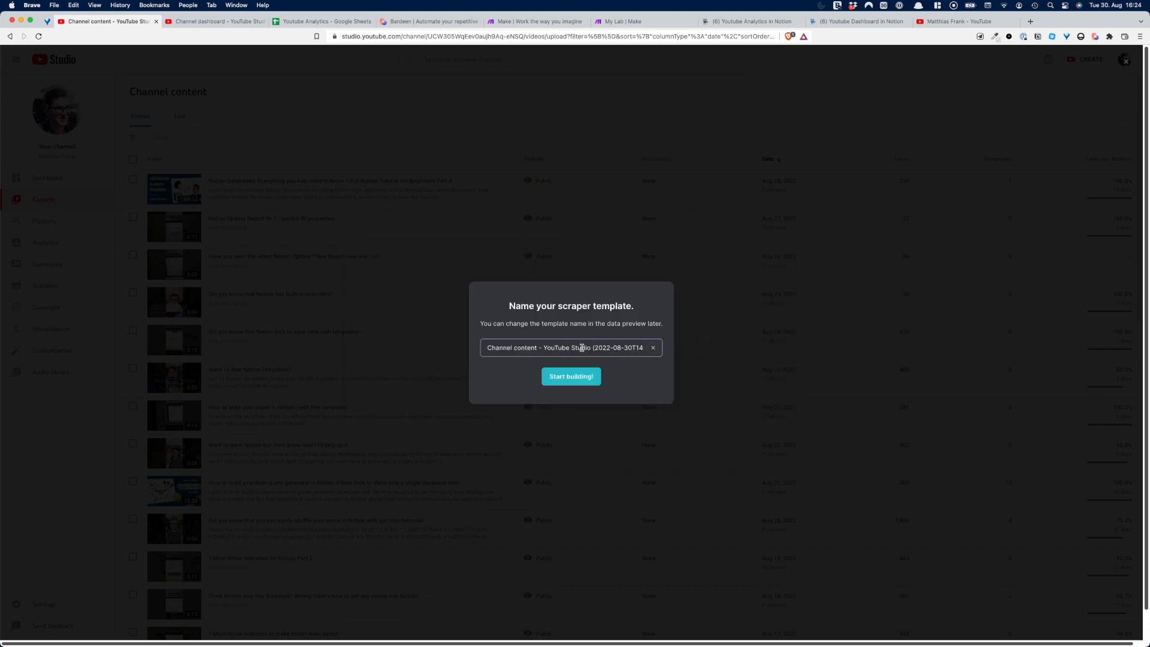
key("super+a")
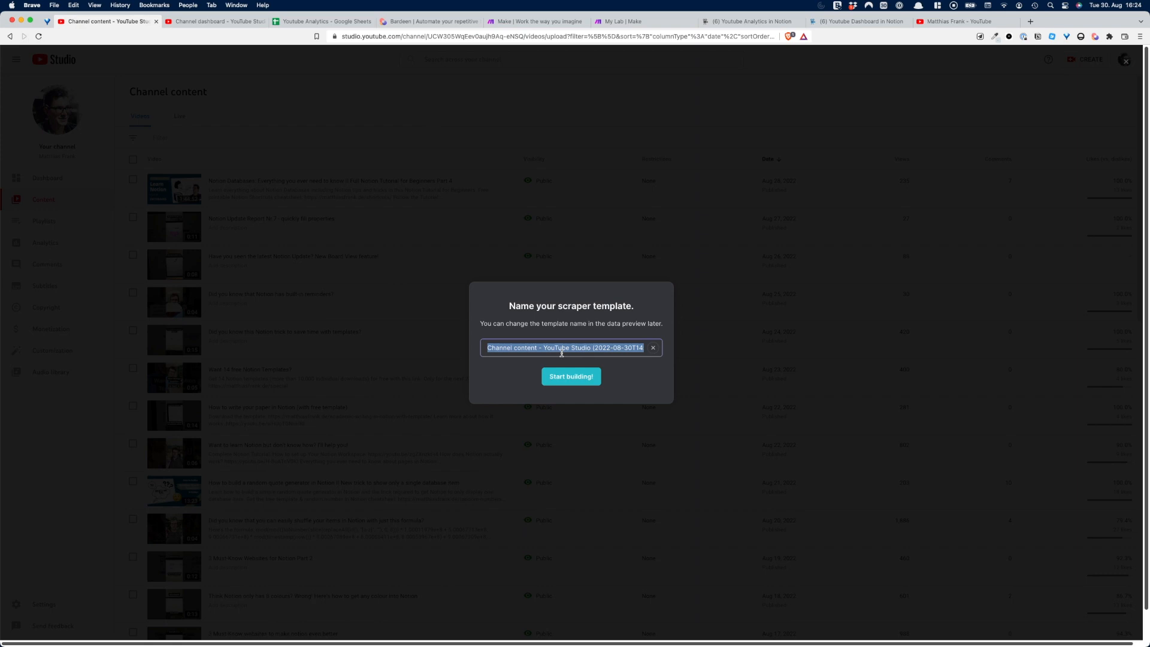
type("Scrape Youtube Videos")
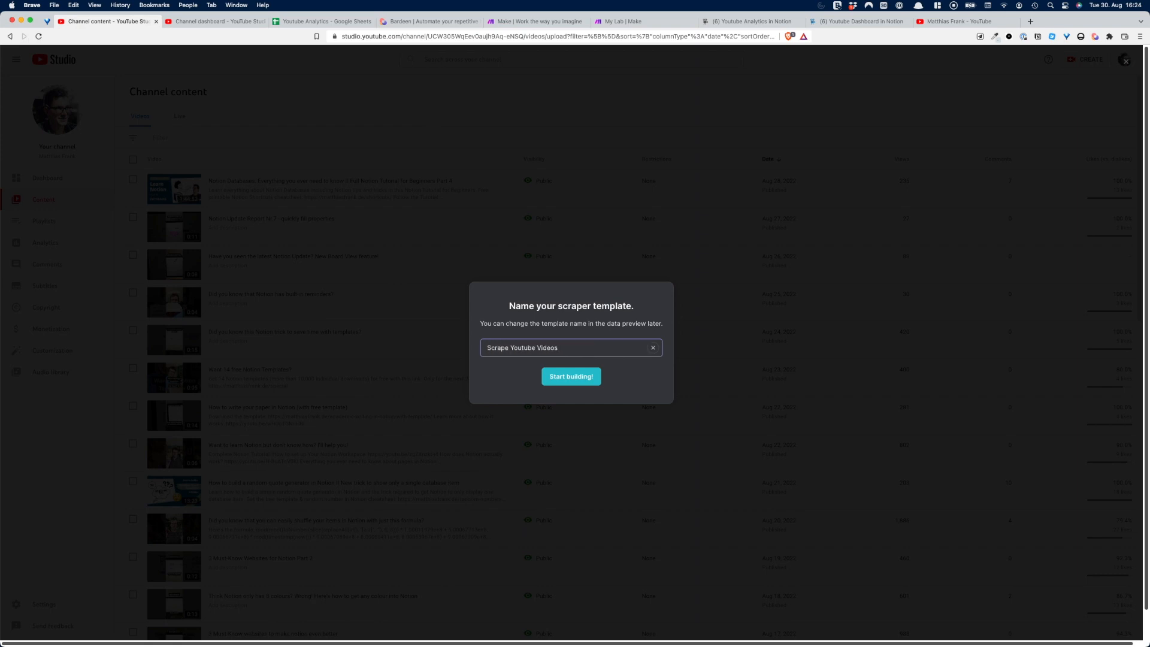
left_click(572, 380)
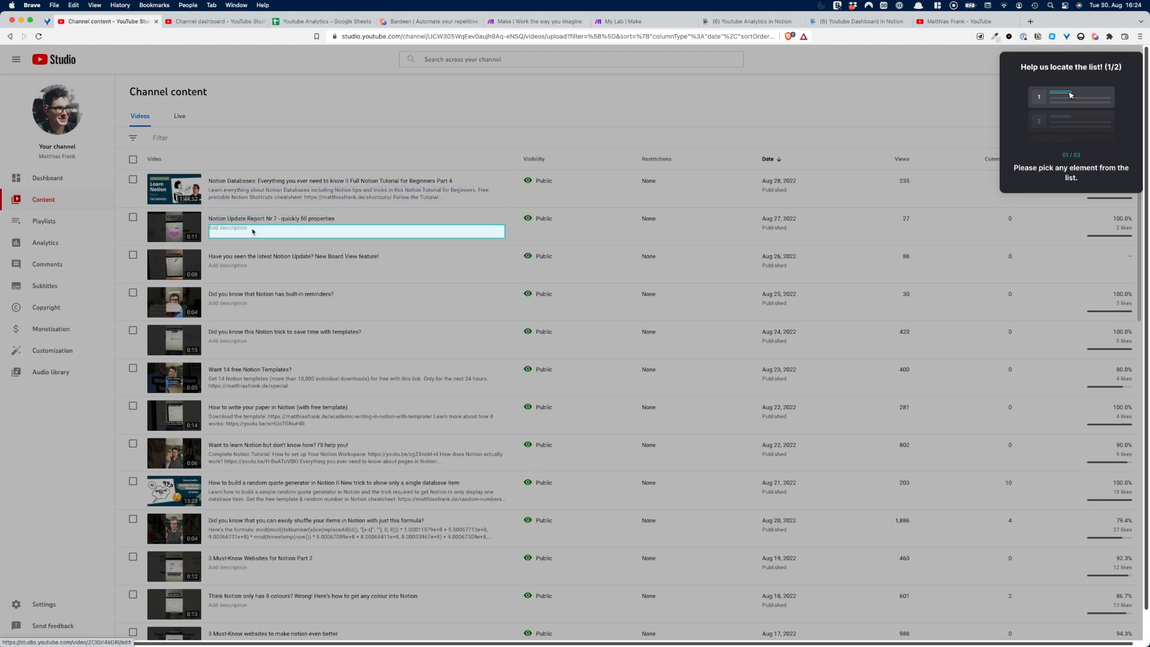
- Identify the list by its first two video titles and set click pagination using the video list's next-page arrow
left_click(270, 186)
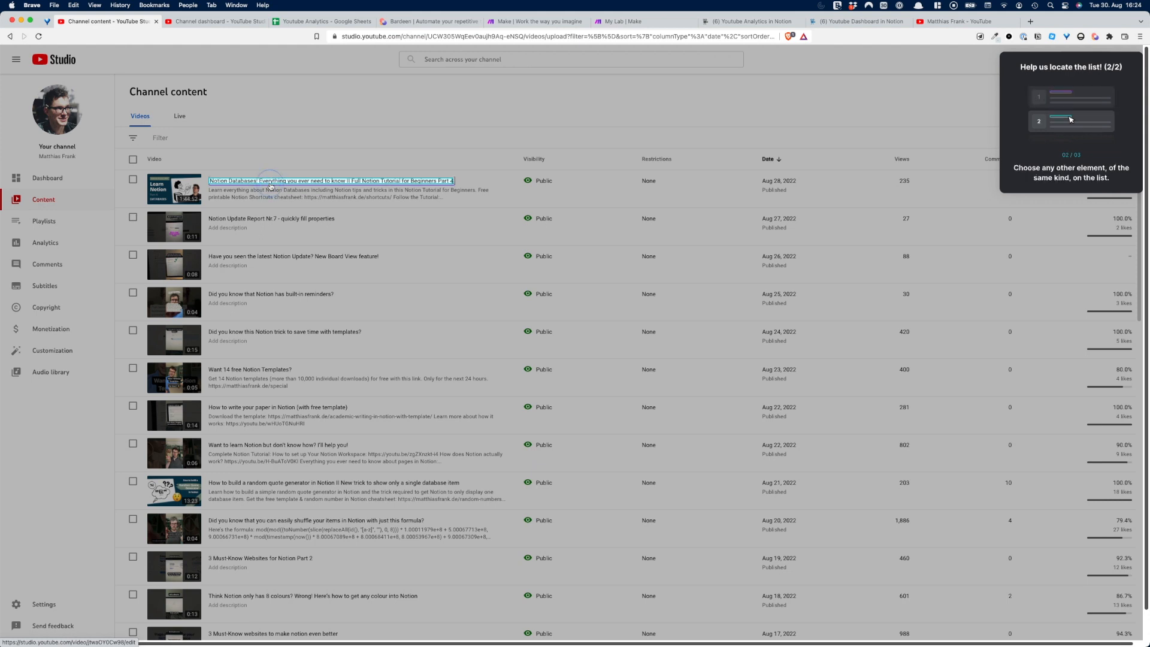
left_click(263, 219)
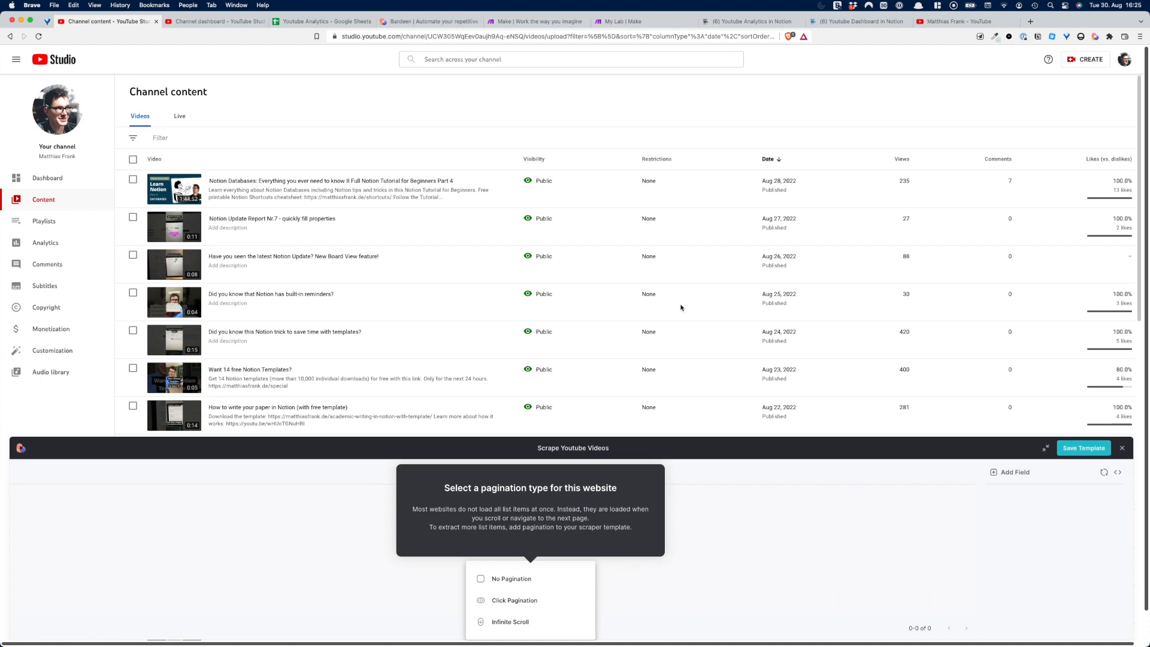
mouse_move(514, 599)
left_click(513, 601)
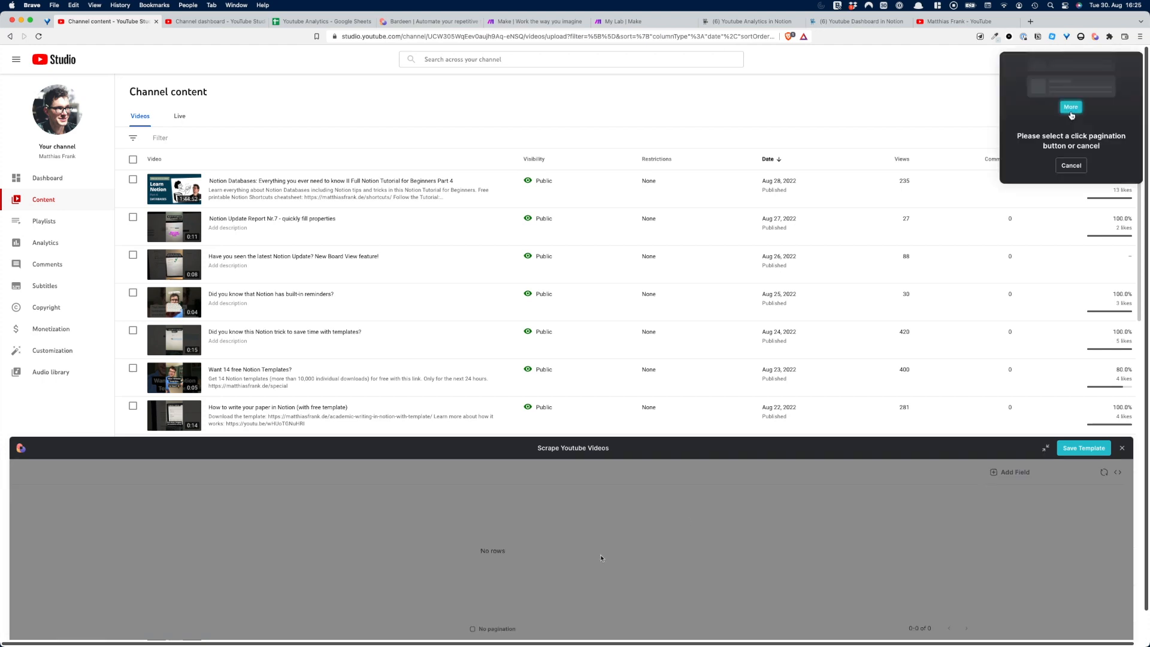
scroll(886, 353, "down", 10)
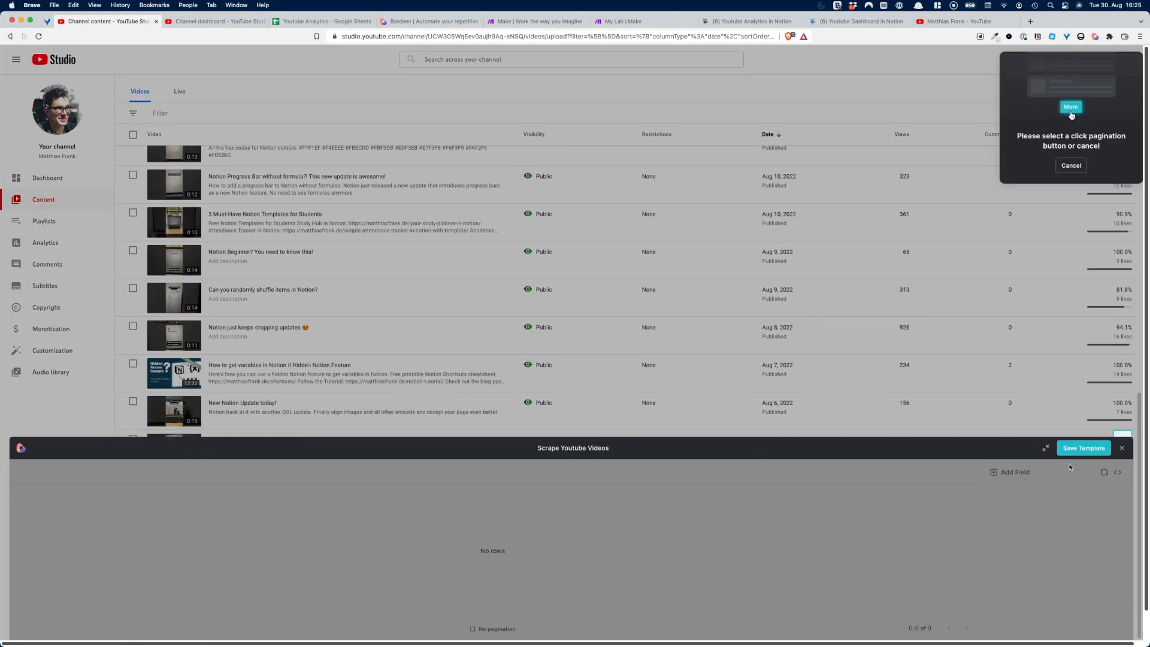
left_click(1046, 448)
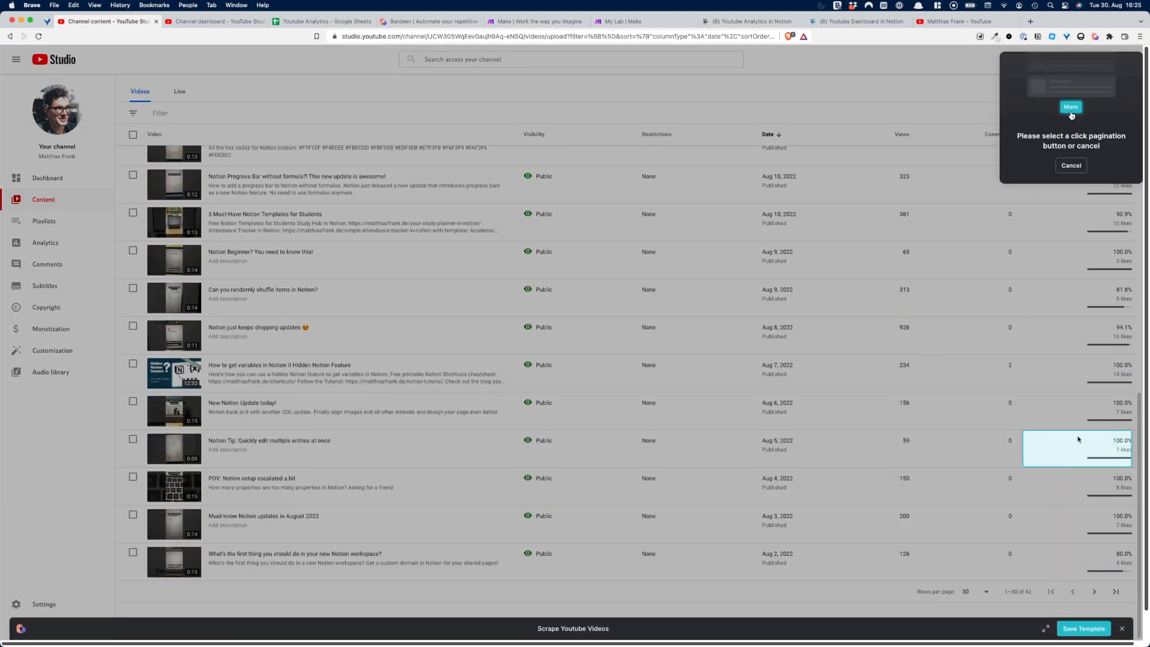
left_click(1094, 591)
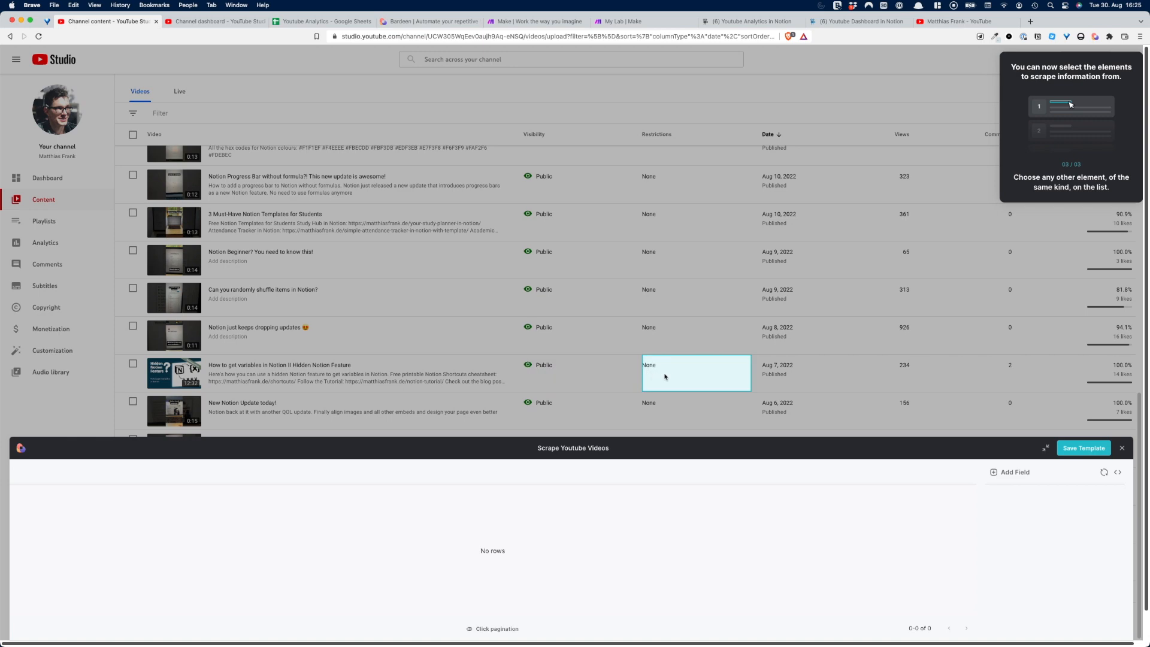
- Add the first video's title to the scraper as a text field named "Video Title"
scroll(509, 330, "up", 3)
scroll(489, 330, "up", 10)
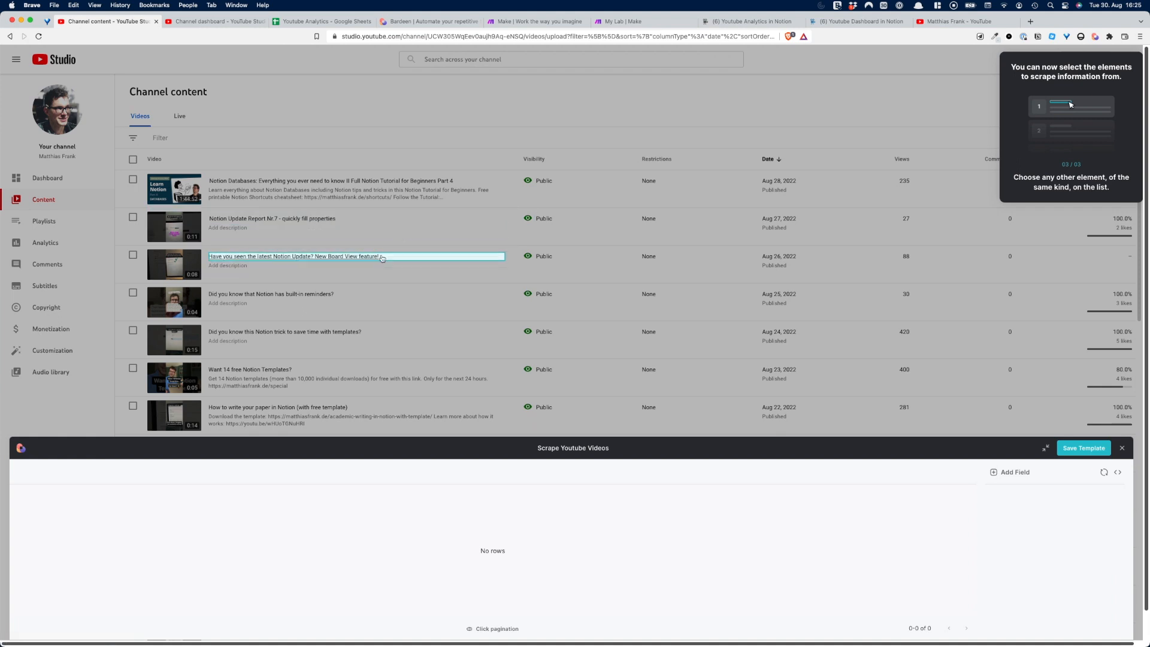
left_click(333, 185)
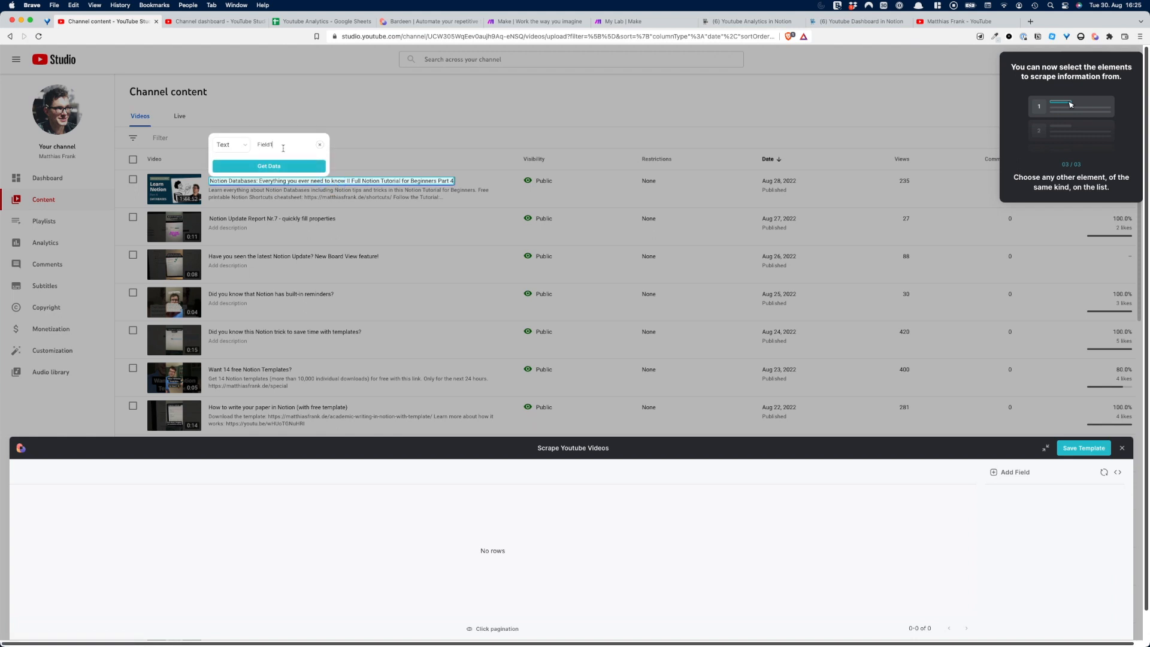
key("super+a")
type("Video")
left_click(281, 166)
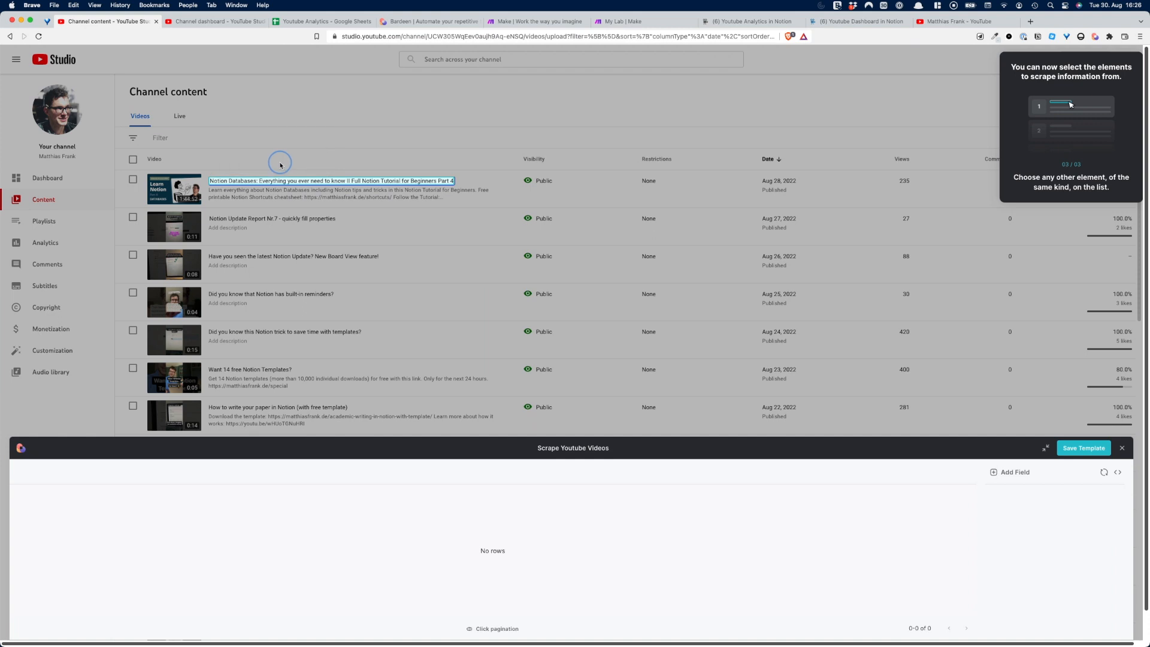
- Add the first video's preview picture to the scraper as an image field named "Thumbnail"
left_click(180, 193)
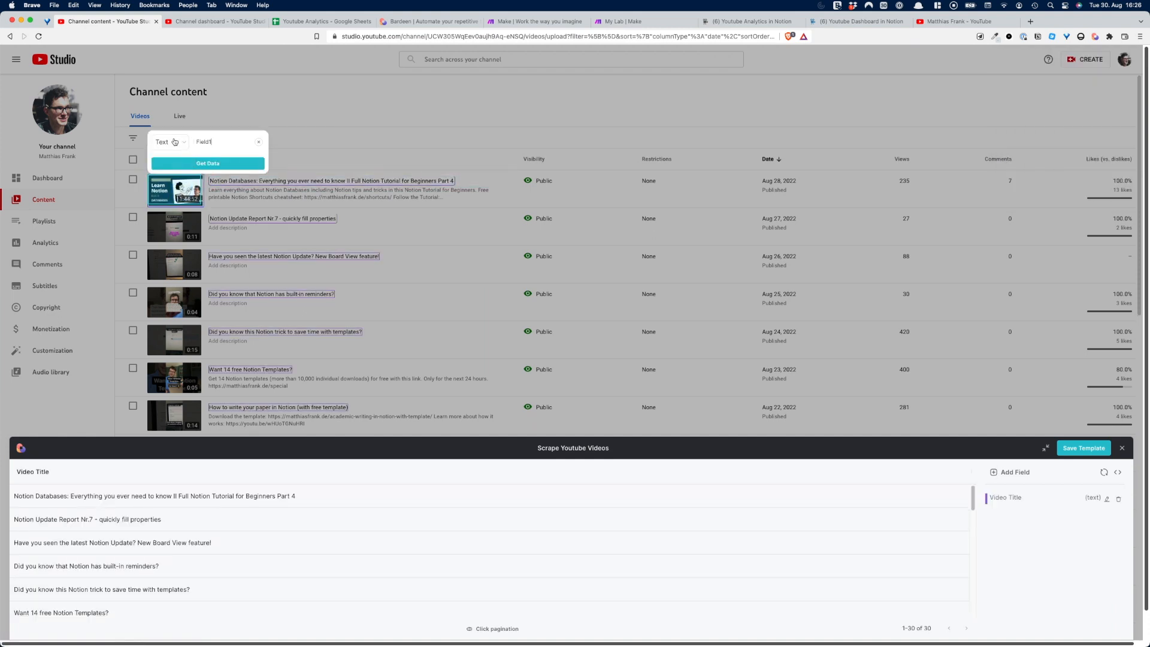
left_click(170, 142)
left_click(171, 169)
double_click(197, 140)
type("Thumbbn")
left_click(208, 163)
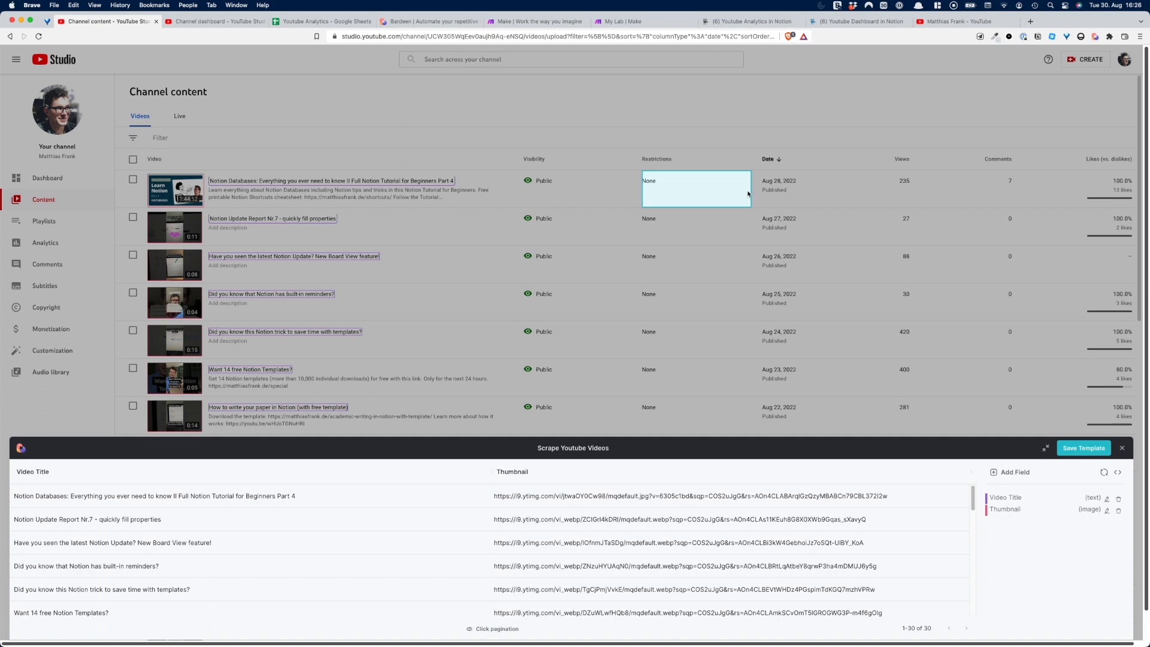
- Add the first video's publication date to the scraper as a text field named "Date"
left_click(786, 183)
left_click(804, 137)
key("super+a")
type("Date")
left_click(828, 159)
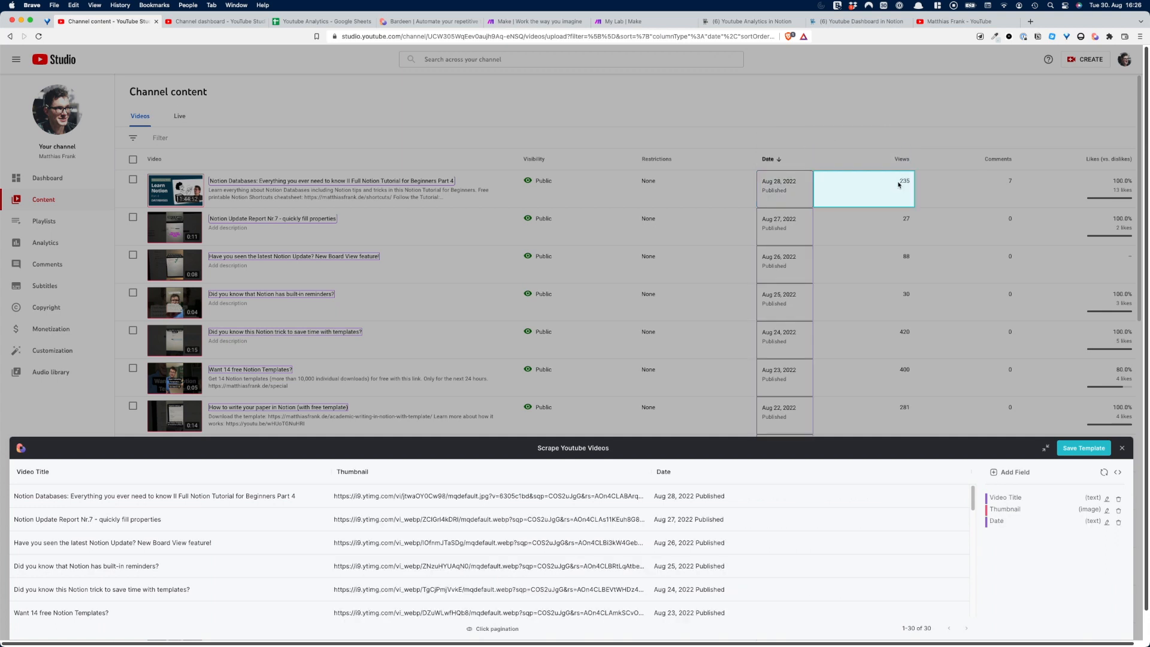
- Add the first video's view count as a text field named "Views" and save the scraper template
left_click(893, 177)
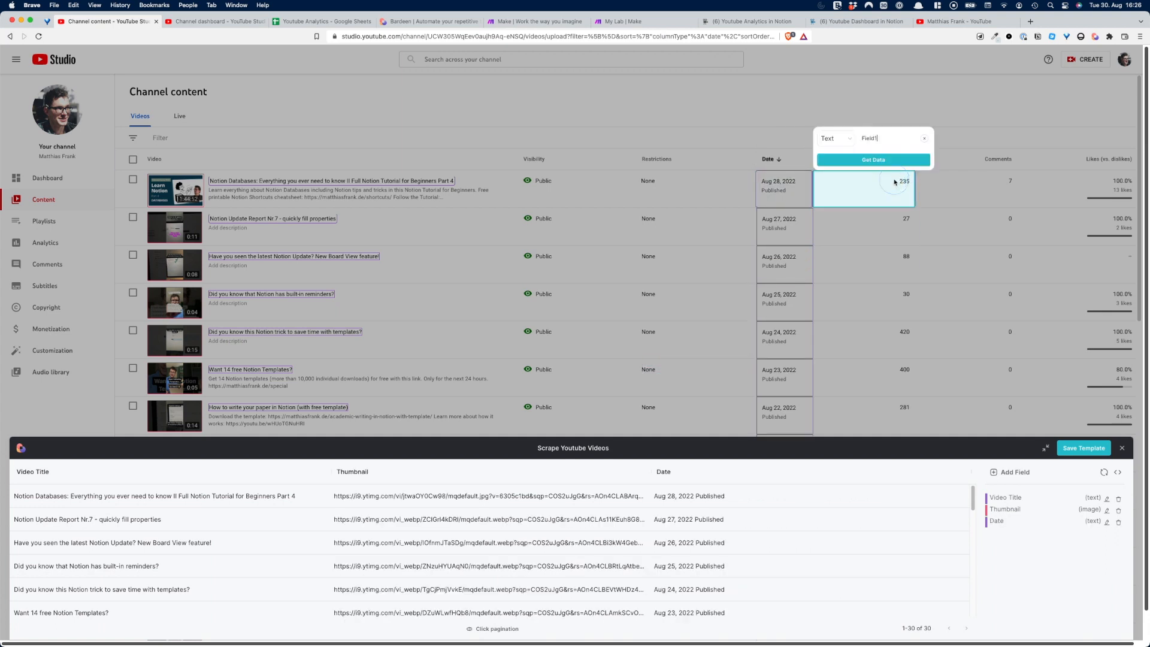
double_click(863, 139)
type("Views")
left_click(838, 160)
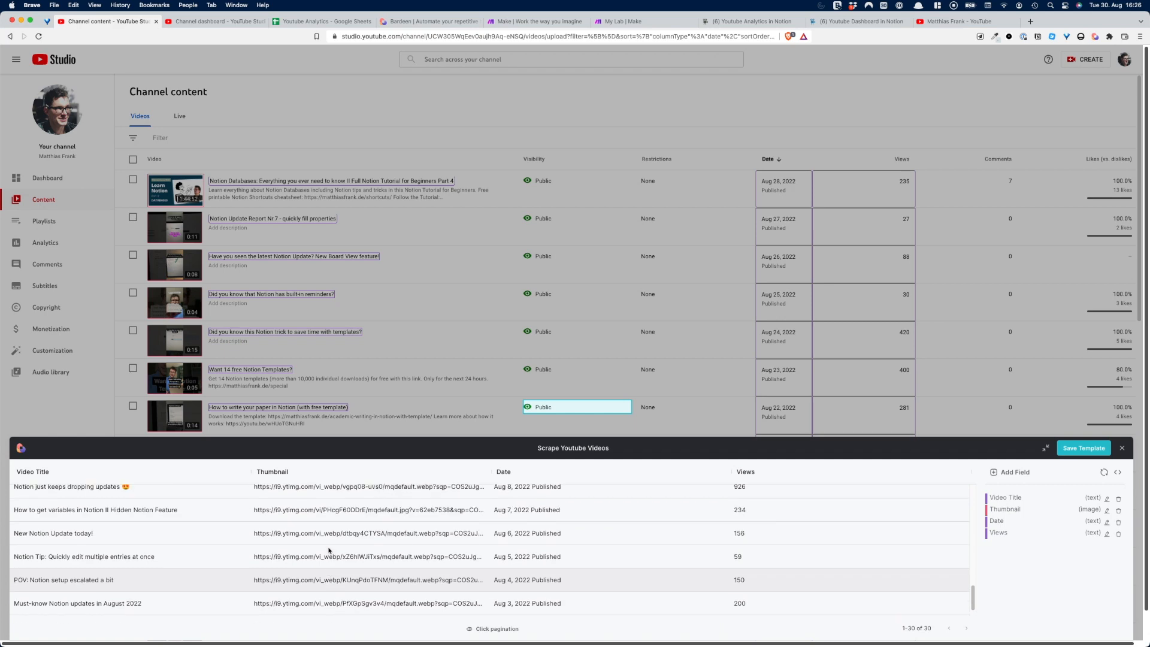
left_click(1074, 448)
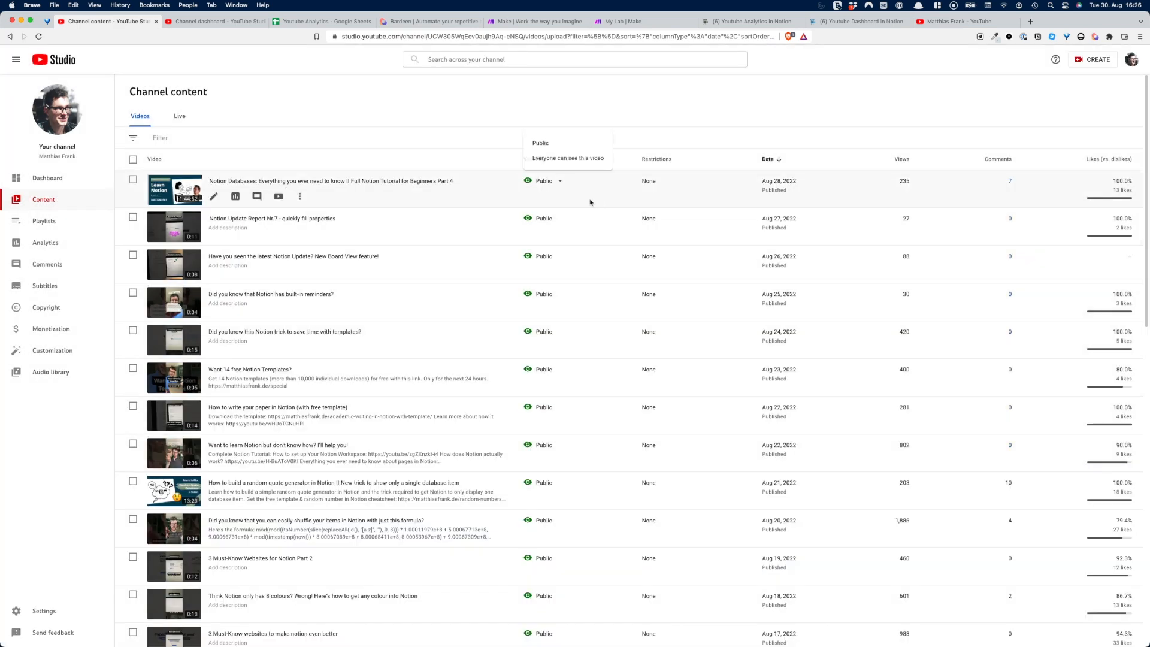
- Close the Bardeen overlay and set the channel content list to show 50 rows per page
key("alt+b")
left_click(467, 88)
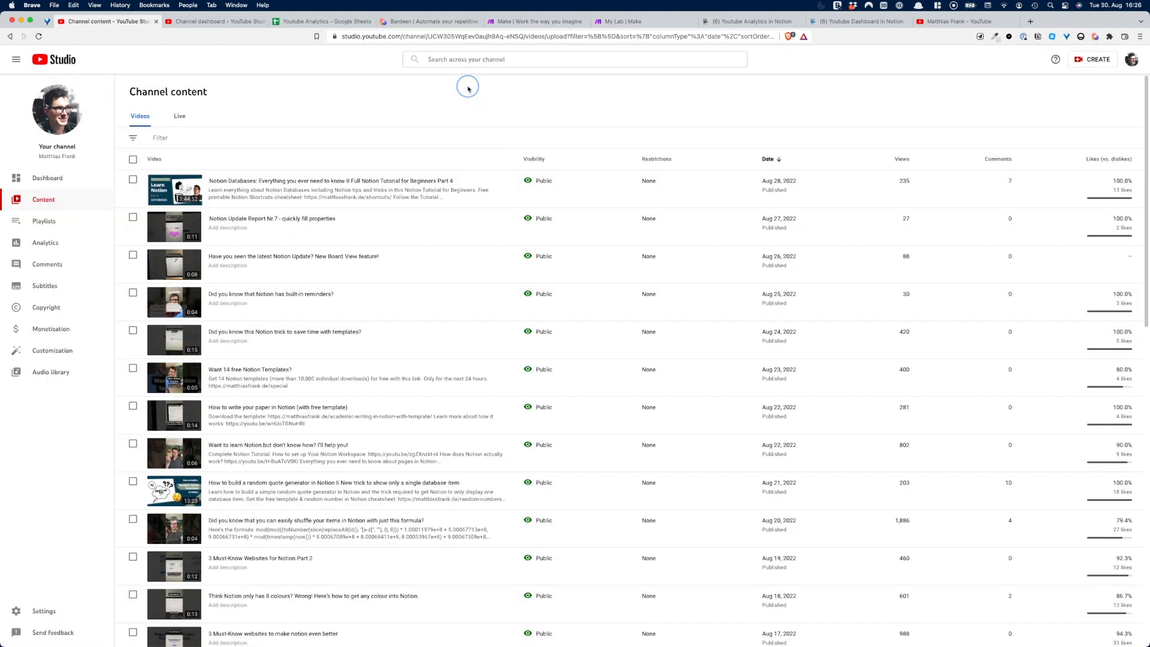
scroll(455, 341, "down", 10)
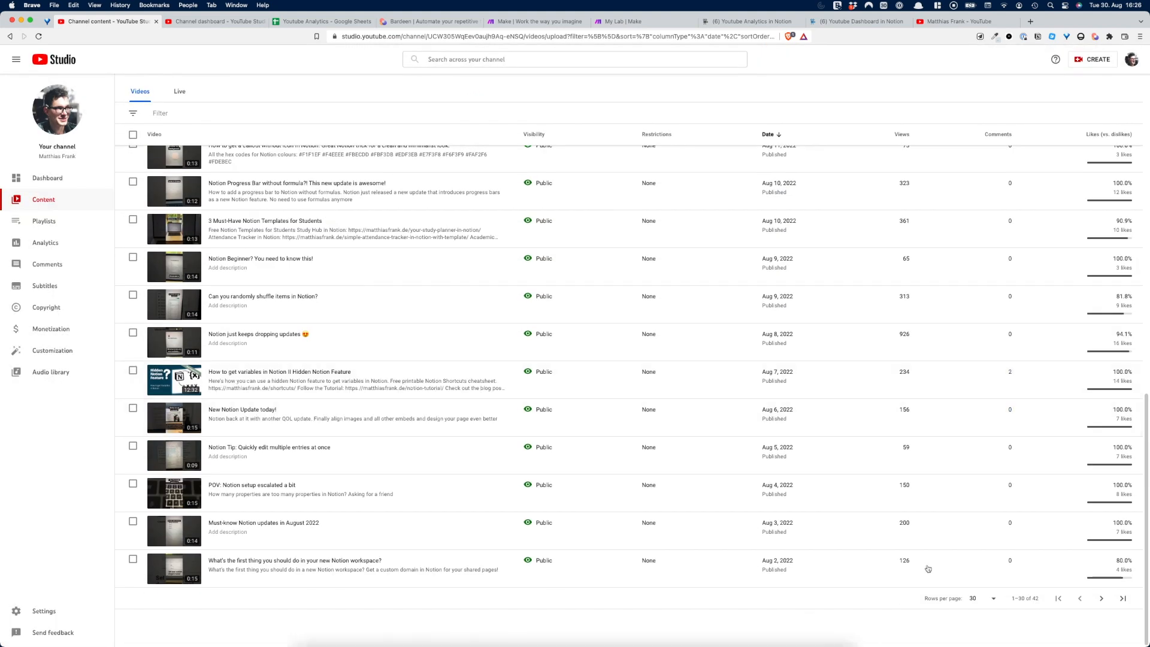
left_click(992, 598)
left_click(991, 596)
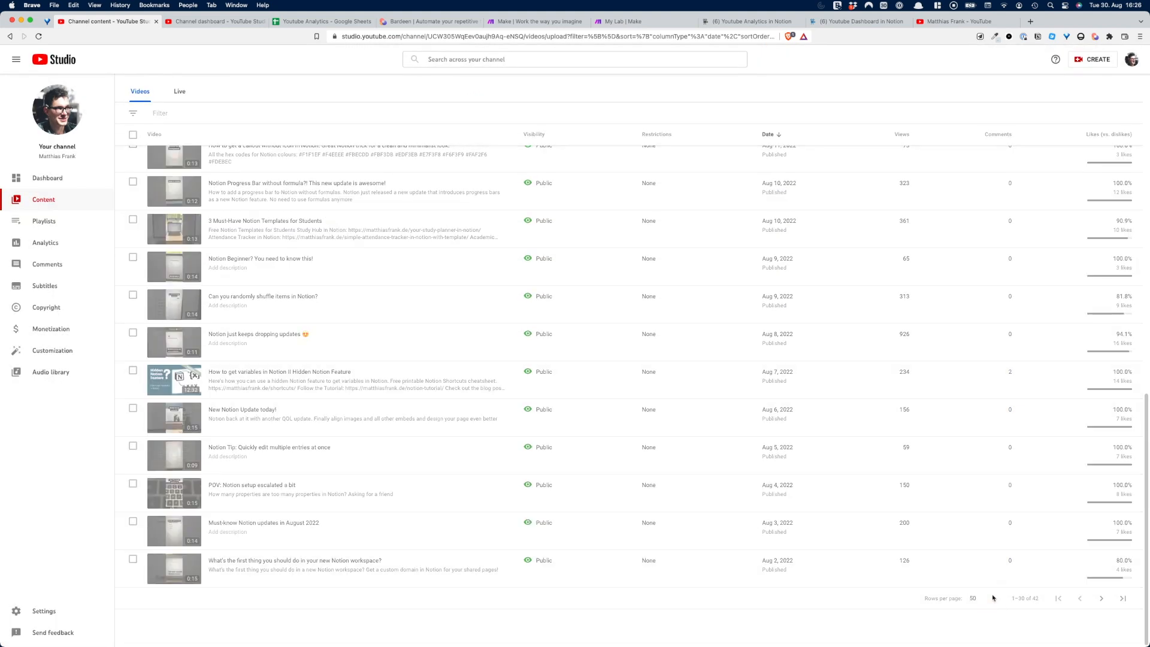
scroll(790, 505, "down", 3)
scroll(652, 475, "down", 5)
scroll(295, 372, "up", 15)
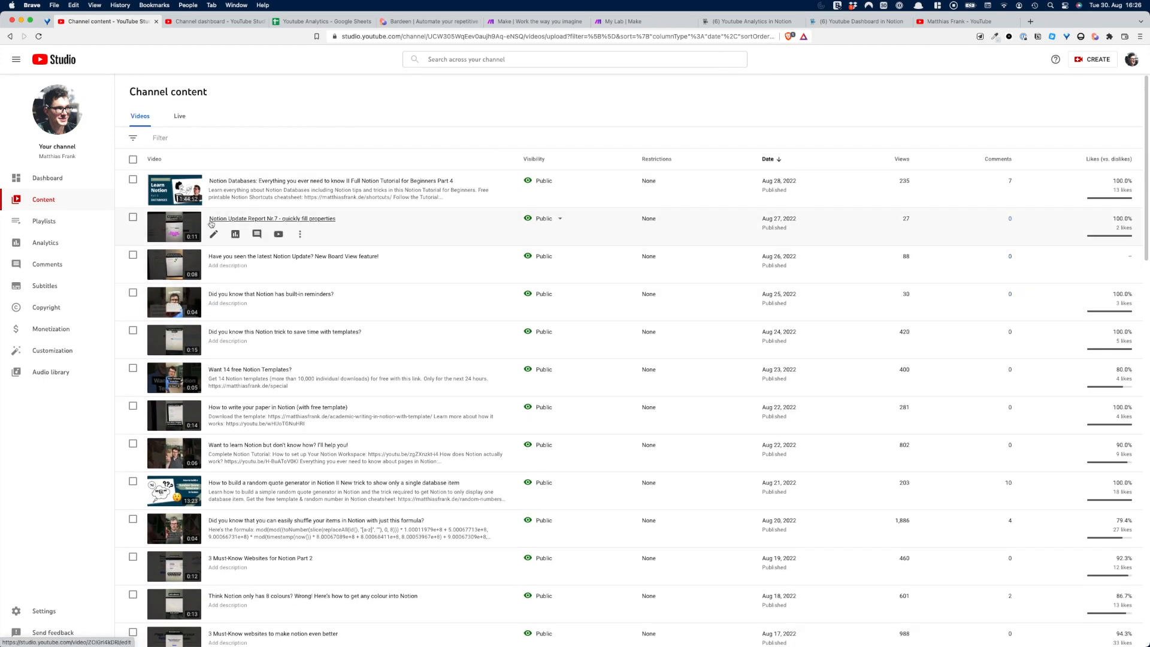
- Open the detailed channel analytics report from the views overview and set its period to Lifetime
left_click(46, 243)
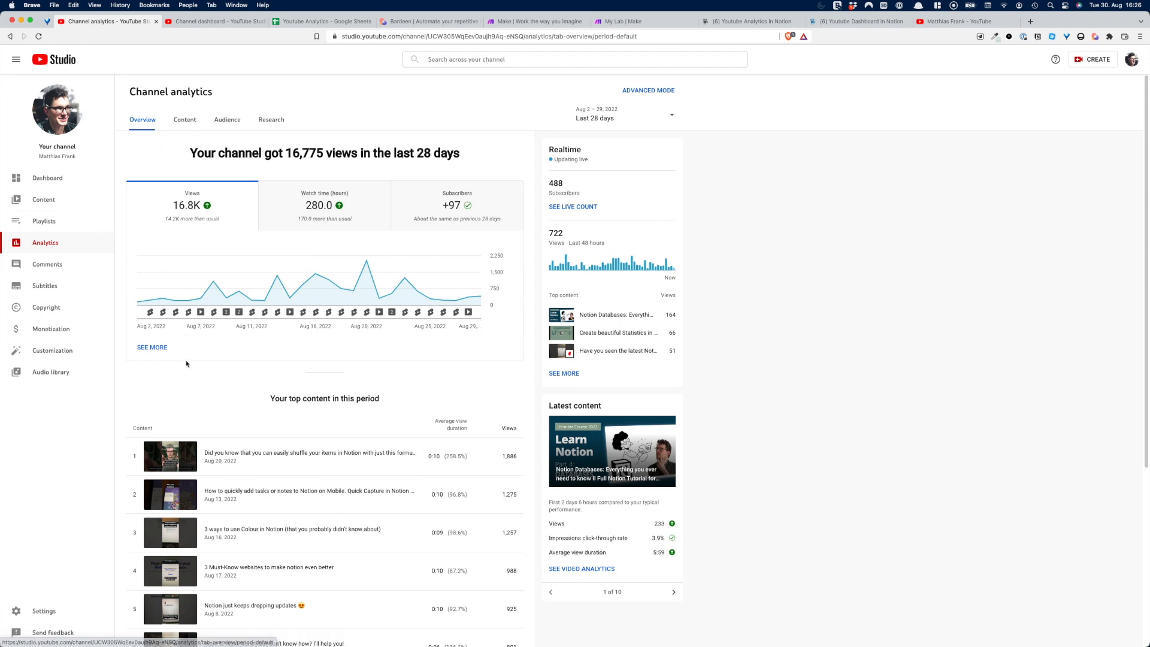
left_click(152, 348)
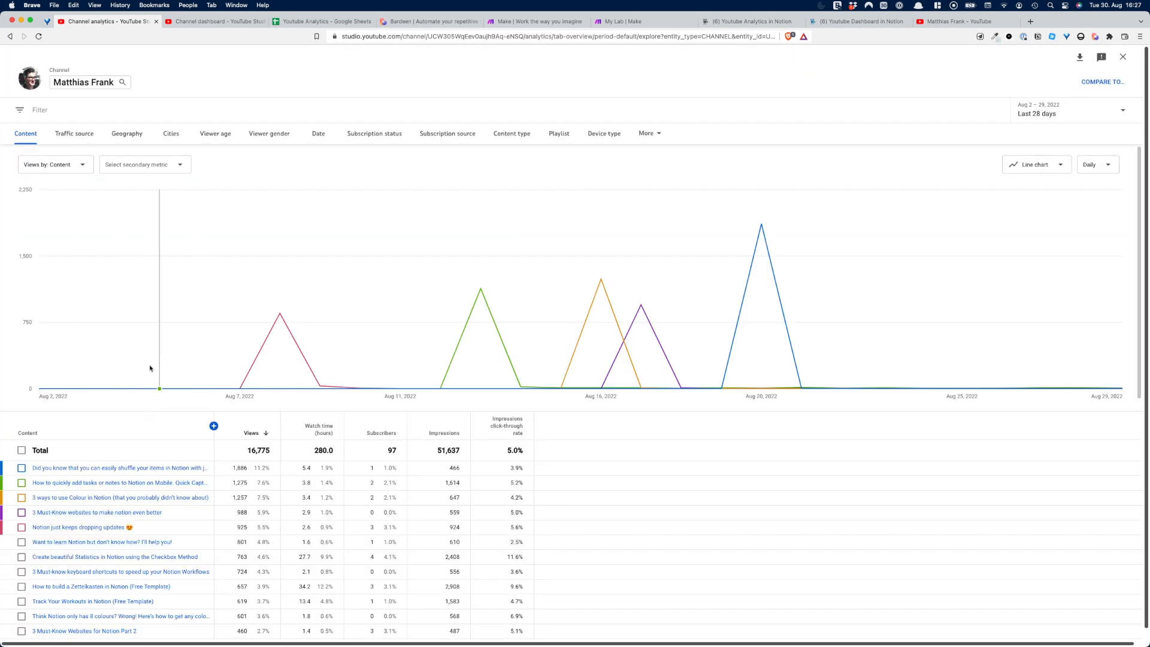
scroll(120, 419, "down", 5)
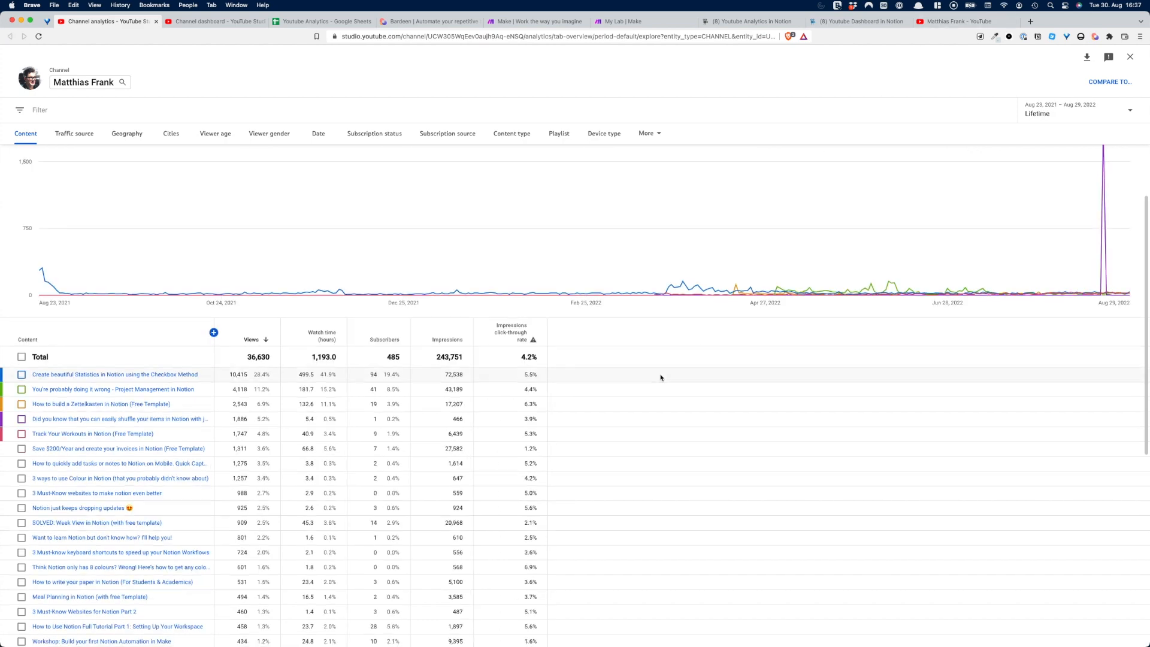
- Examine the lifetime analytics table, comparing views per video and the totals for watch time and subscribers
scroll(660, 377, "down", 2)
scroll(155, 348, "down", 3)
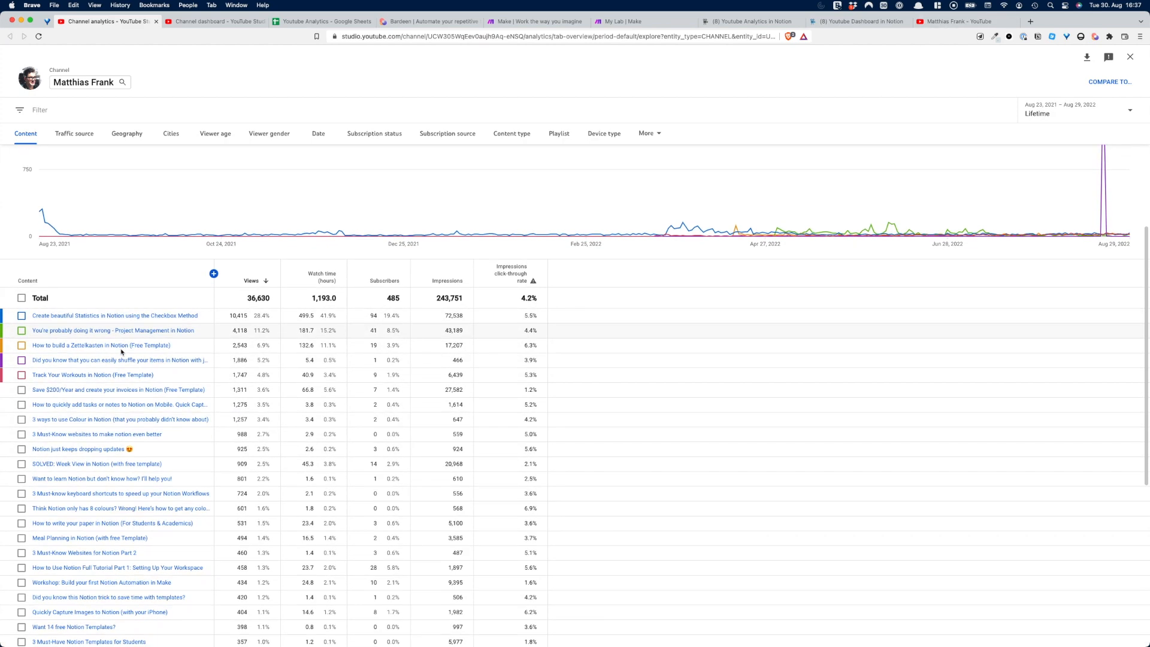
scroll(271, 195, "up", 5)
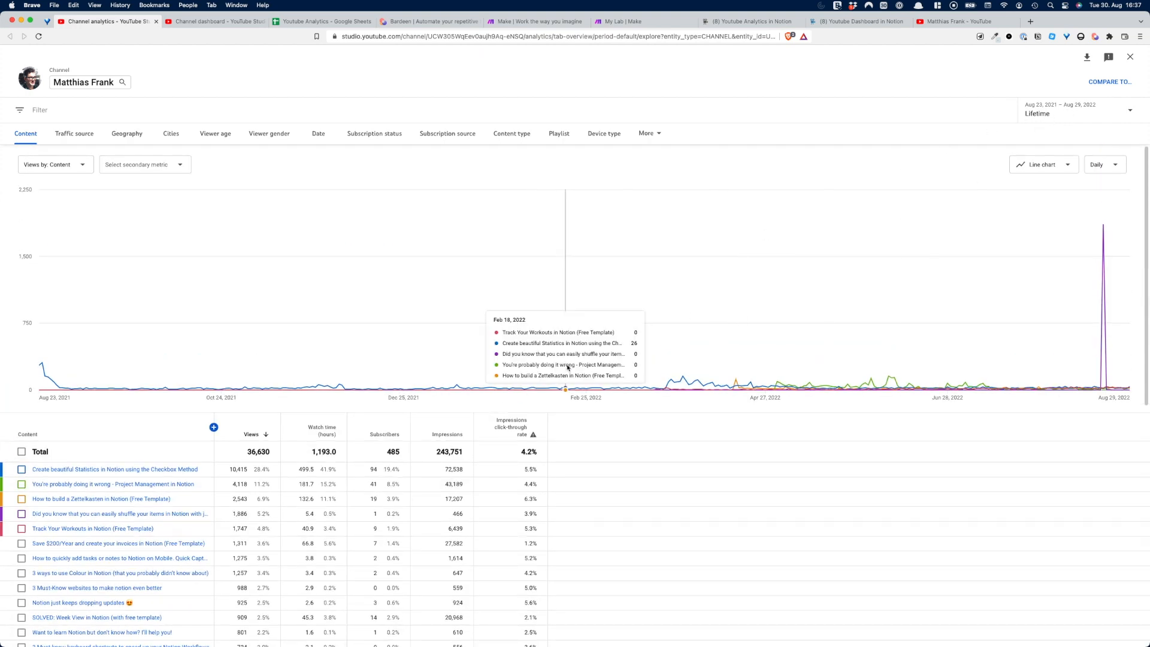
scroll(250, 500, "down", 3)
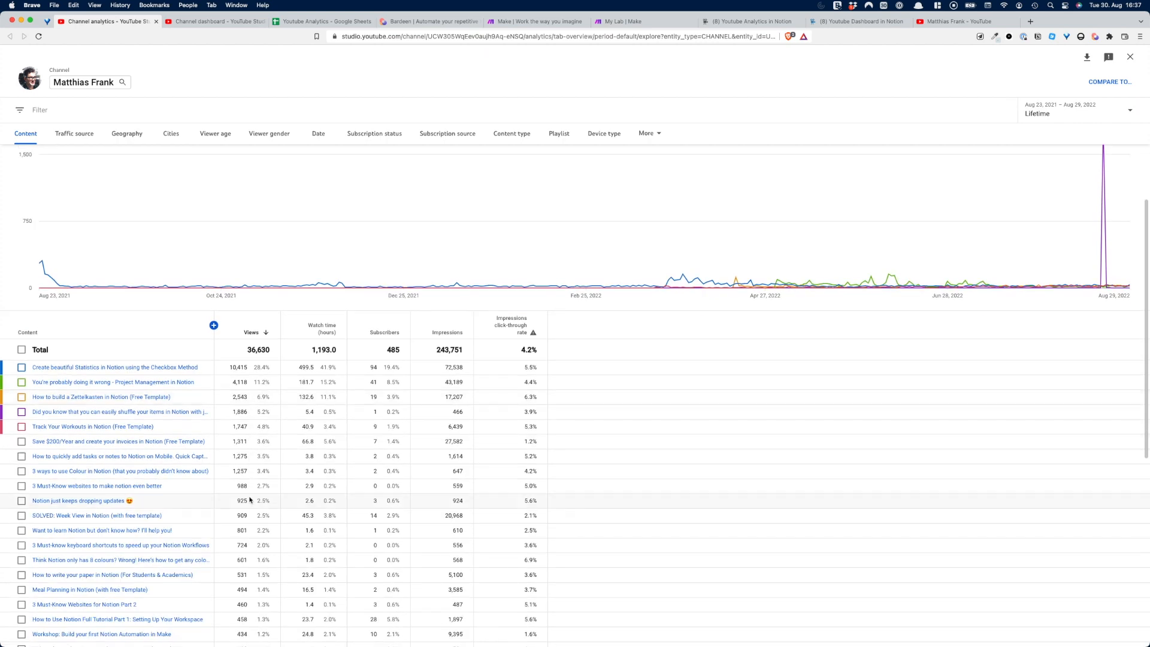
scroll(251, 500, "down", 10)
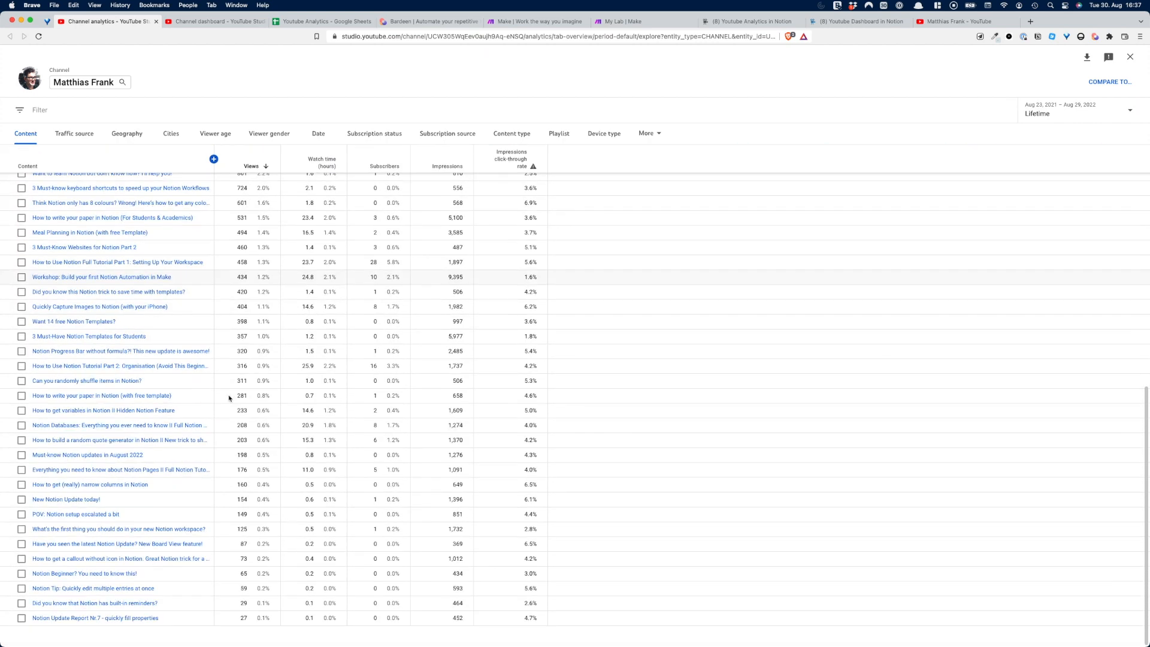
scroll(222, 402, "up", 6)
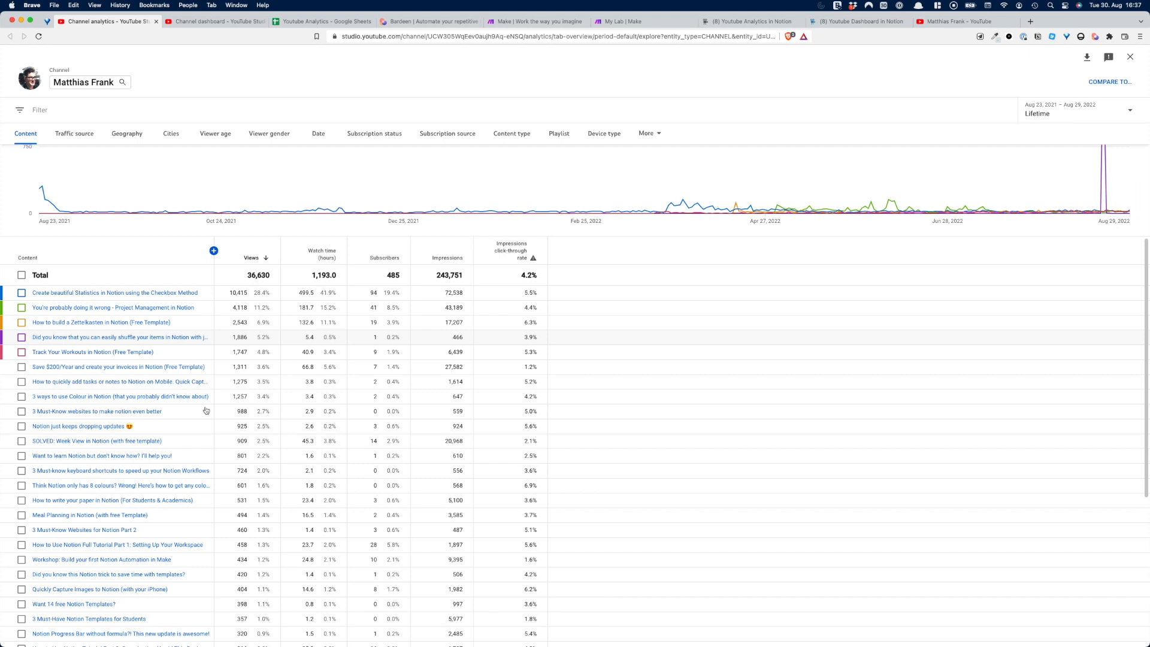
mouse_move(206, 411)
scroll(239, 292, "down", 3)
scroll(243, 290, "up", 4)
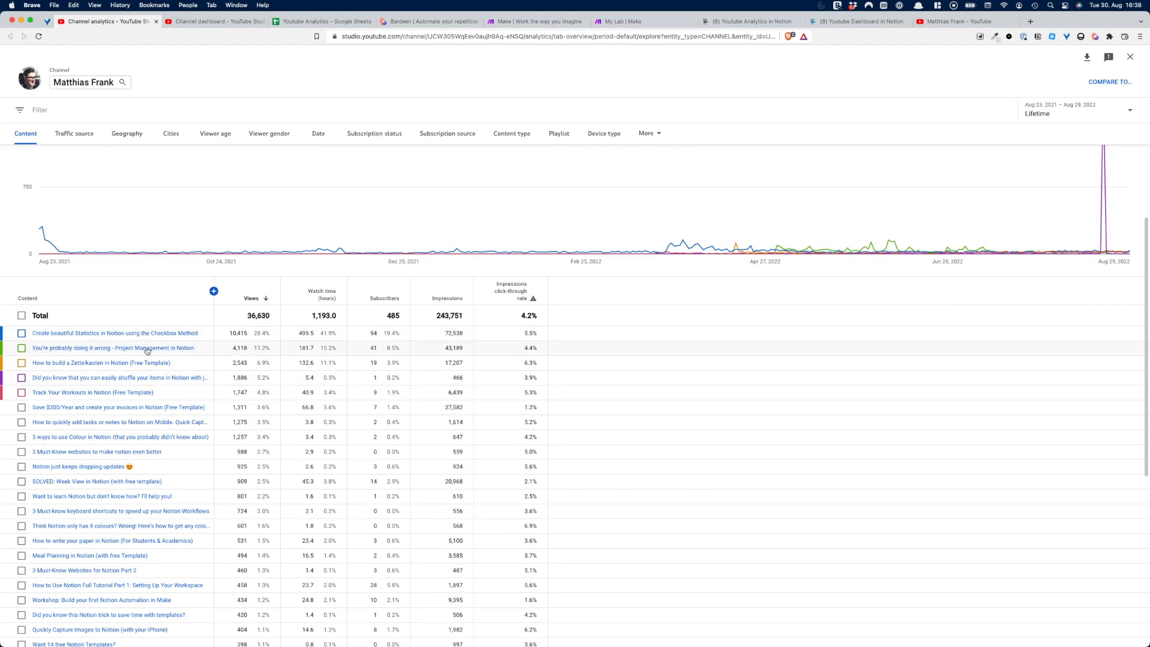
mouse_move(191, 350)
scroll(296, 386, "down", 3)
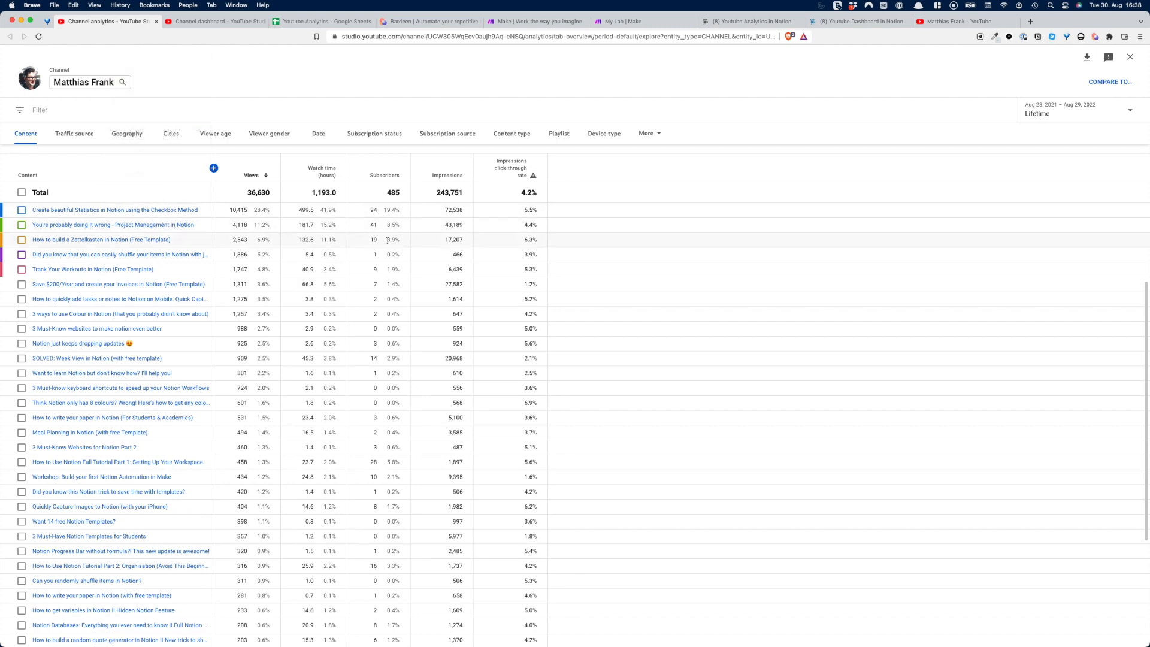
scroll(387, 240, "up", 3)
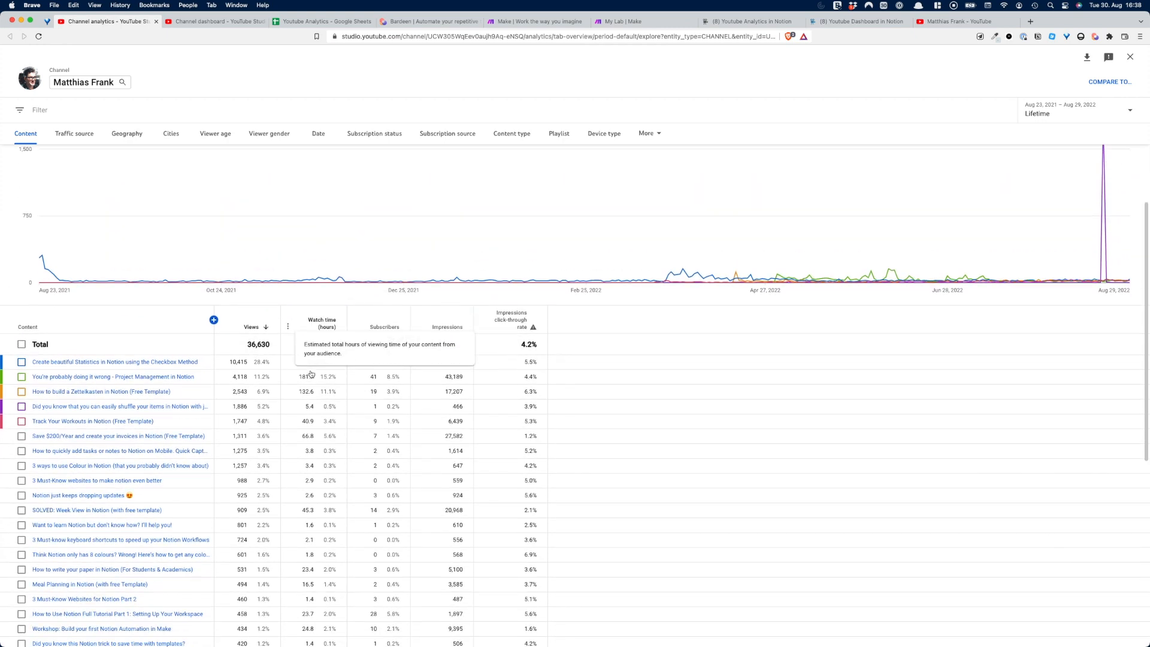
scroll(310, 374, "down", 1)
left_click_drag(309, 339, 343, 337)
left_click(377, 336)
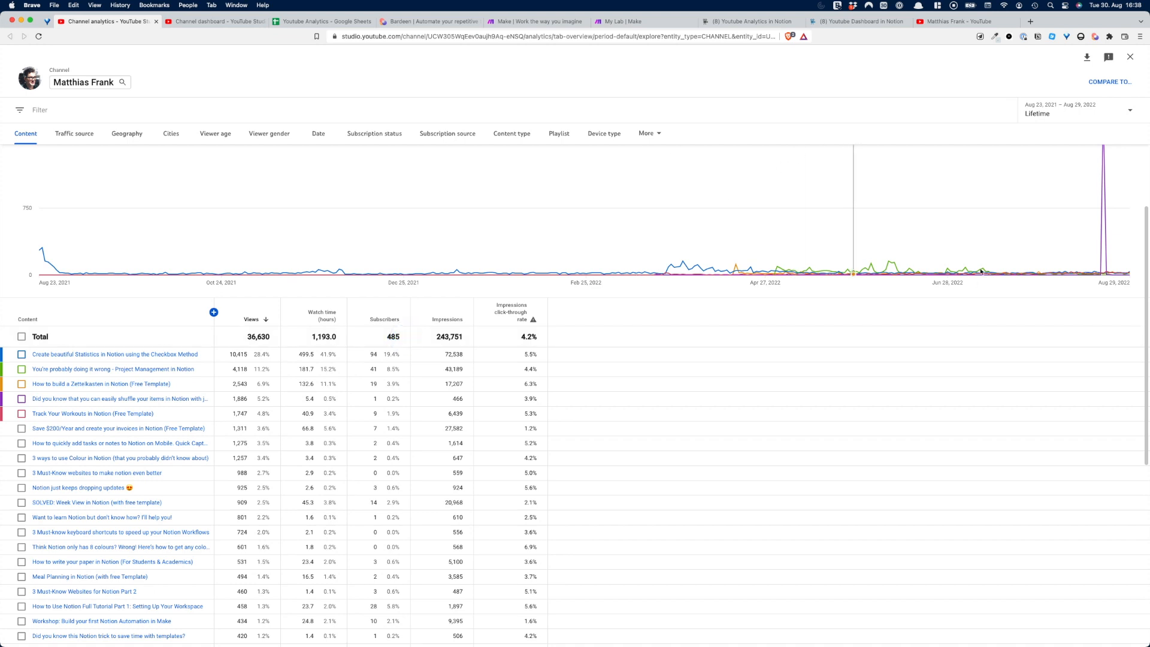
left_click(1095, 37)
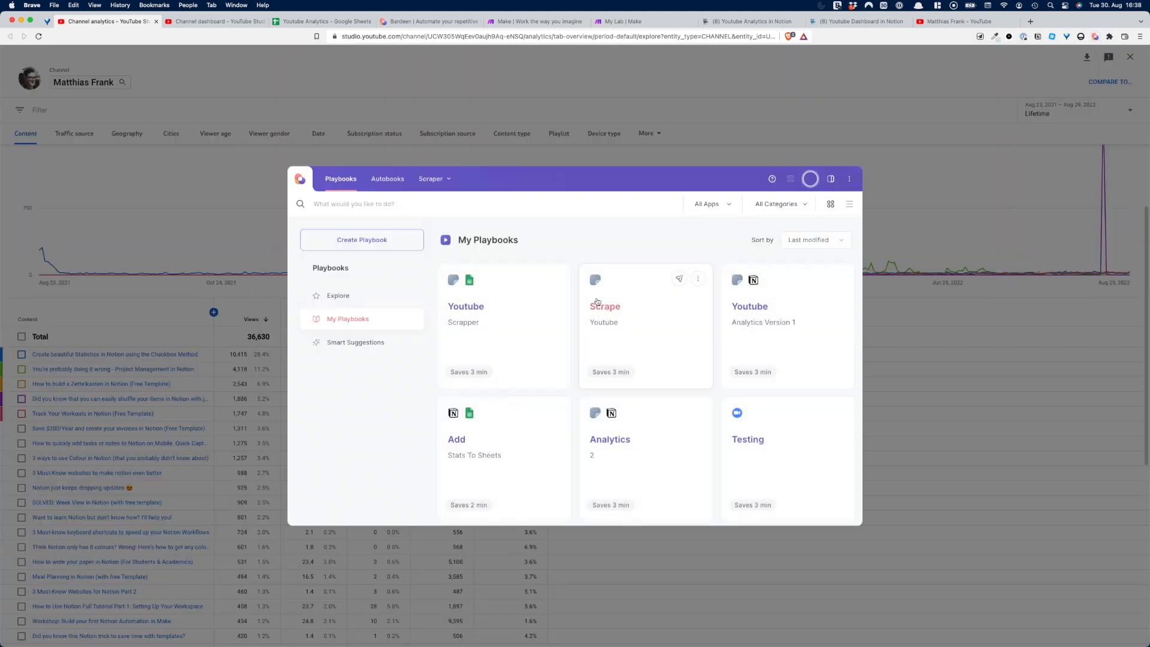
left_click(442, 186)
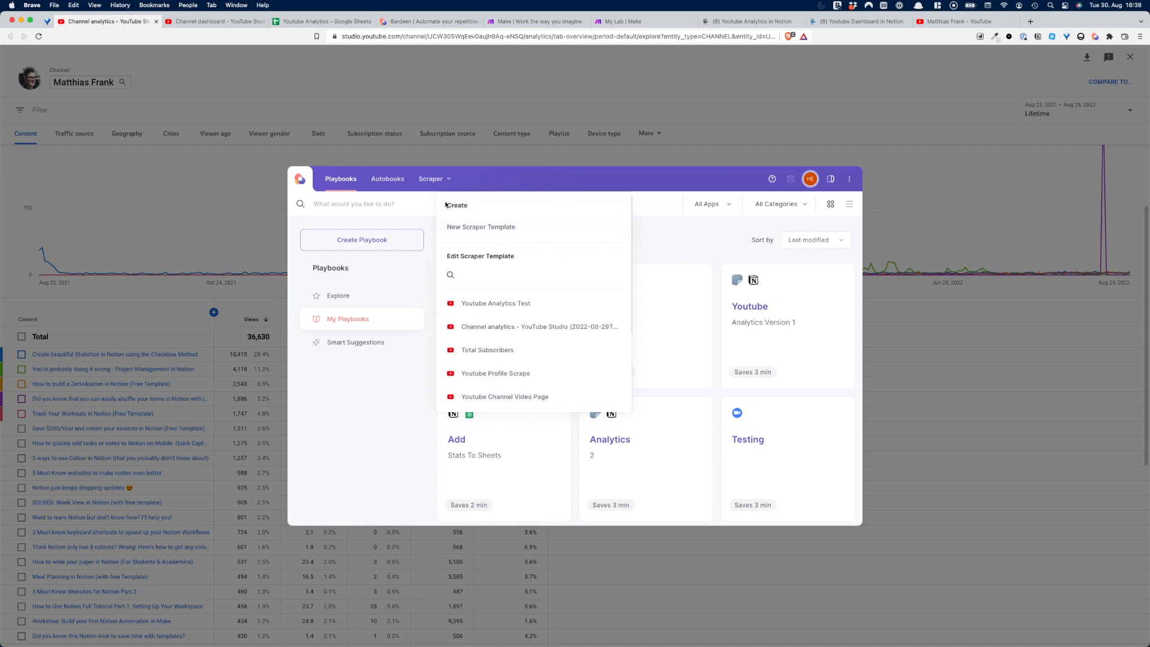
left_click(483, 227)
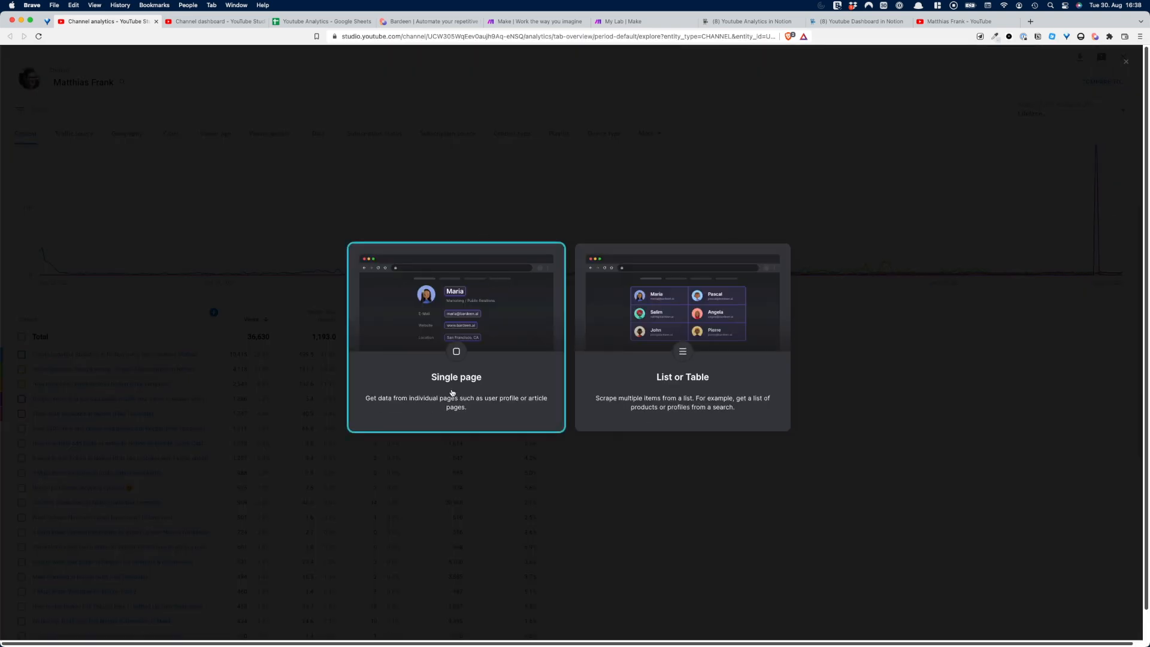
left_click(423, 385)
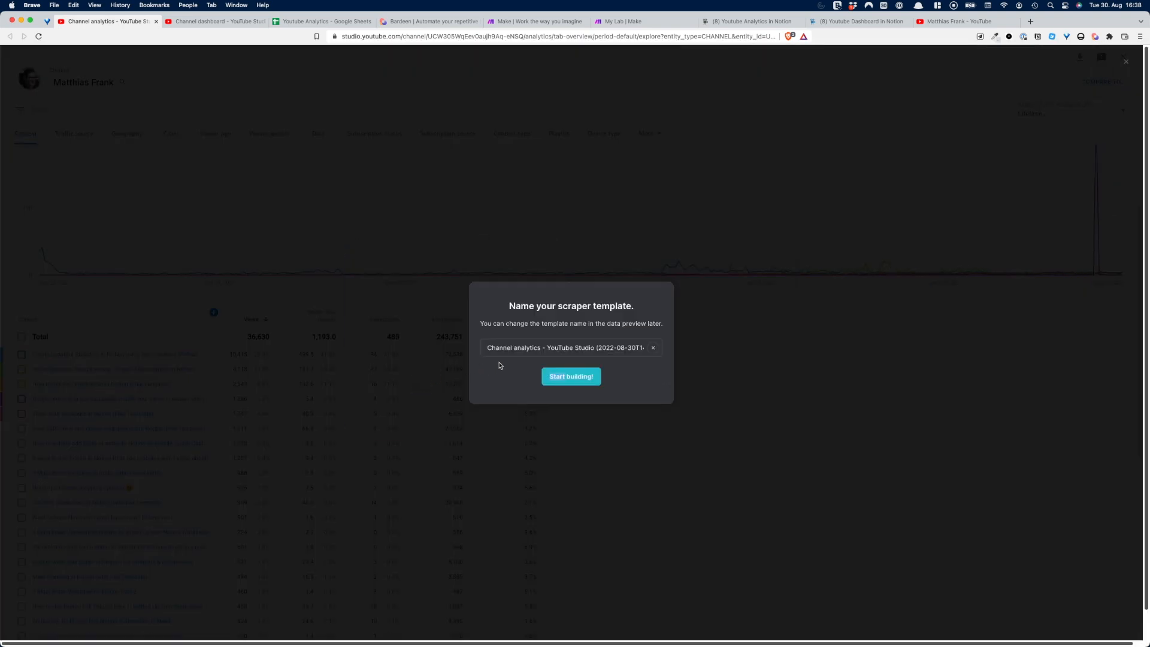
left_click(589, 341)
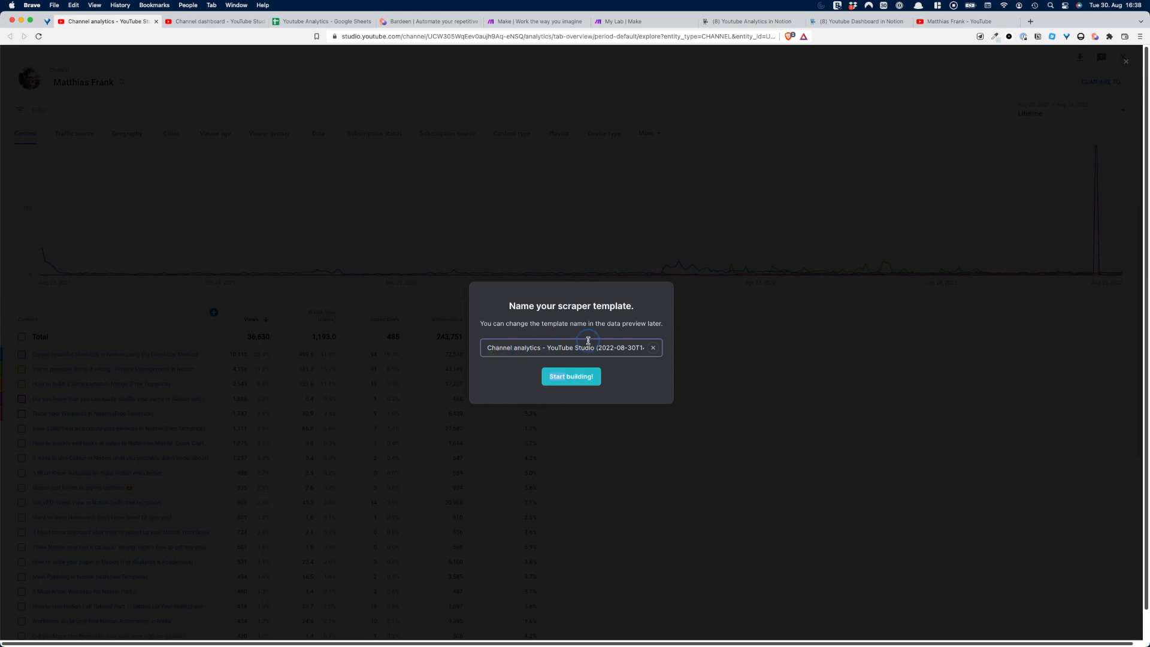
left_click(653, 348)
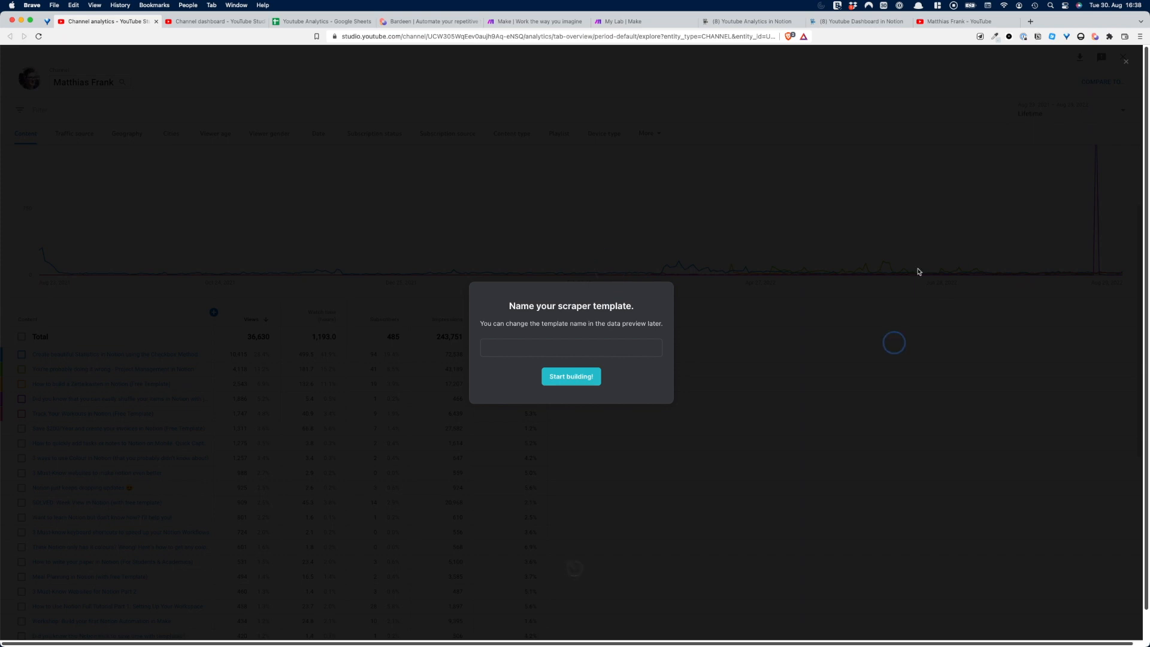
- Create a new single-page Bardeen scraper template for the channel analytics report, keeping the suggested name
left_click(1095, 37)
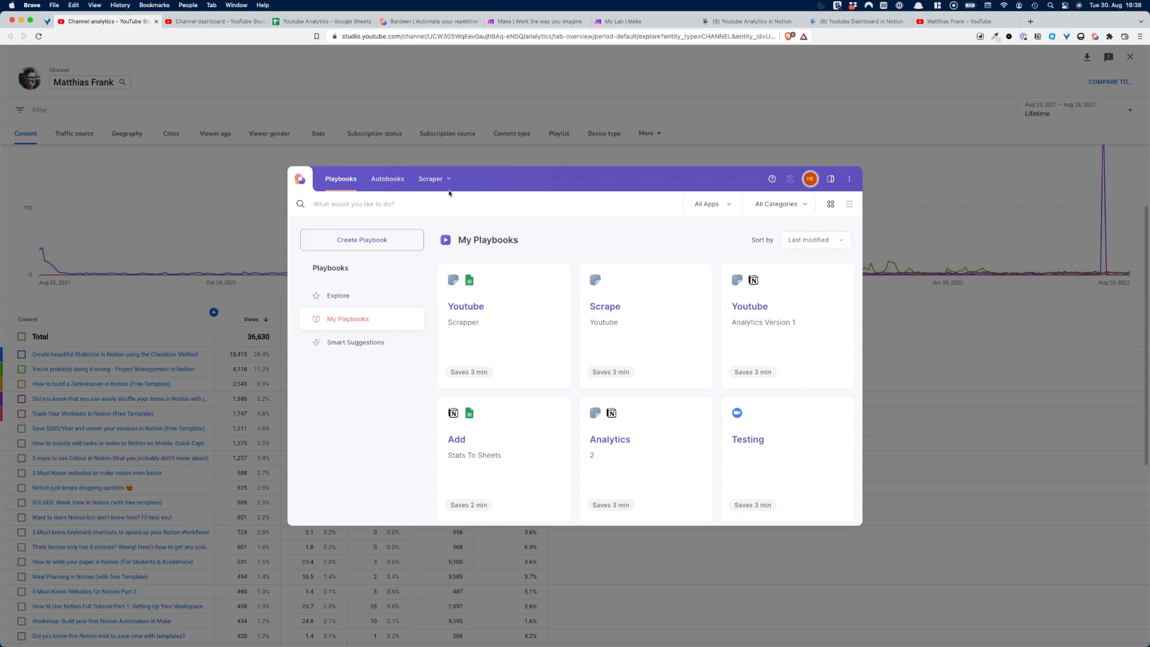
left_click(433, 179)
left_click(472, 230)
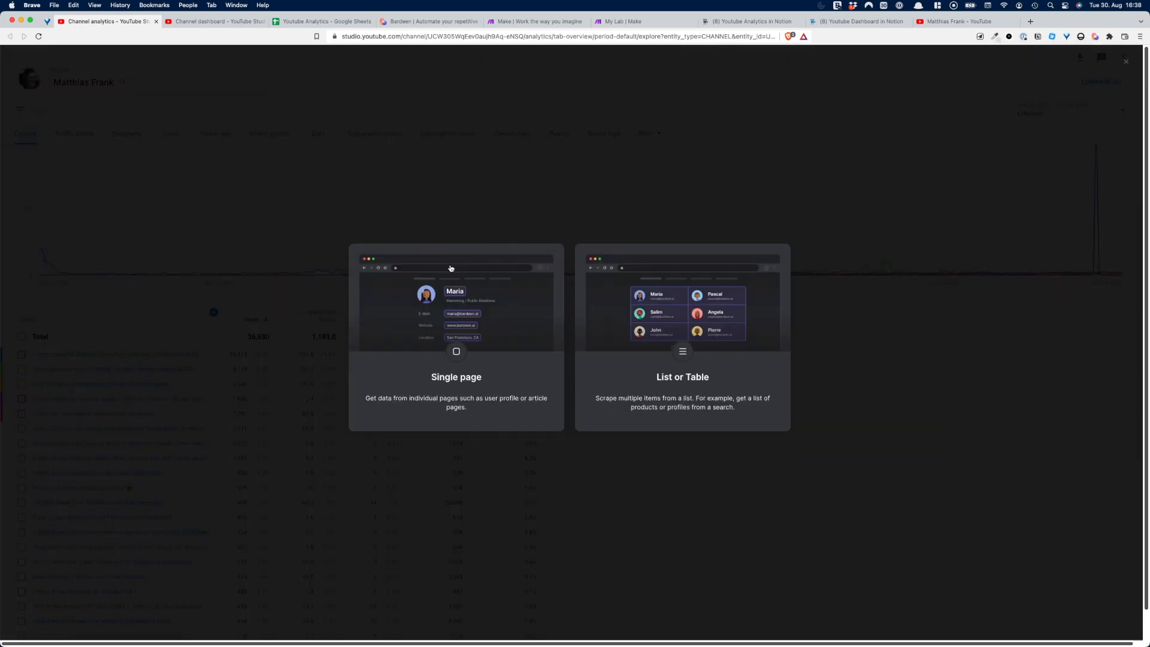
left_click(503, 324)
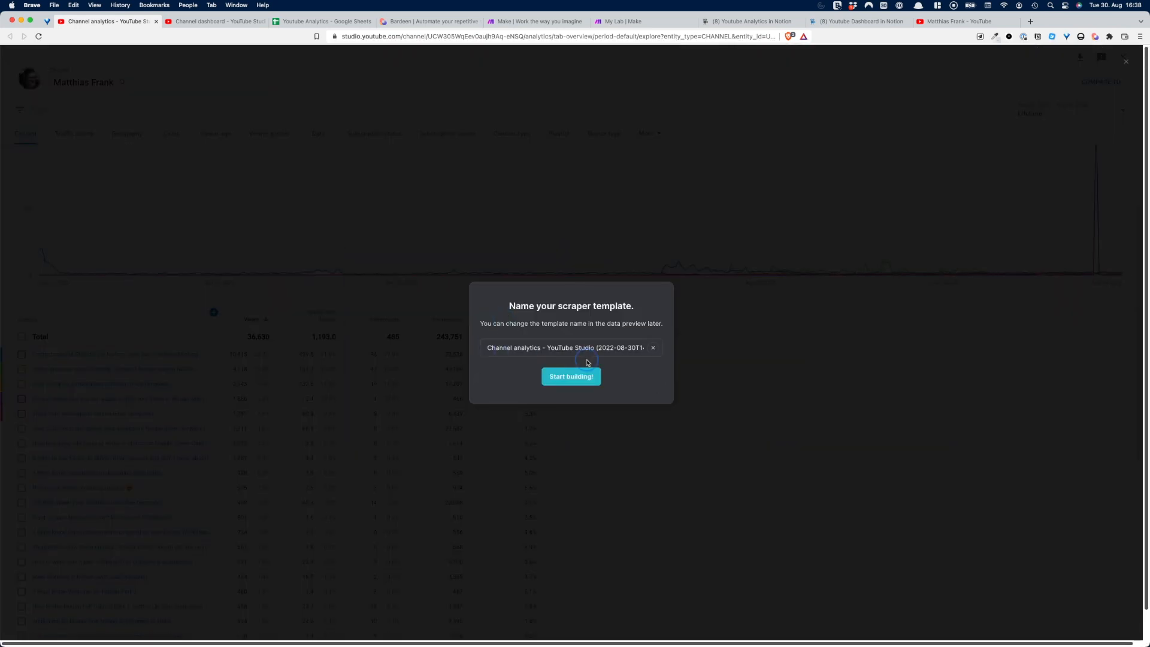
left_click(569, 380)
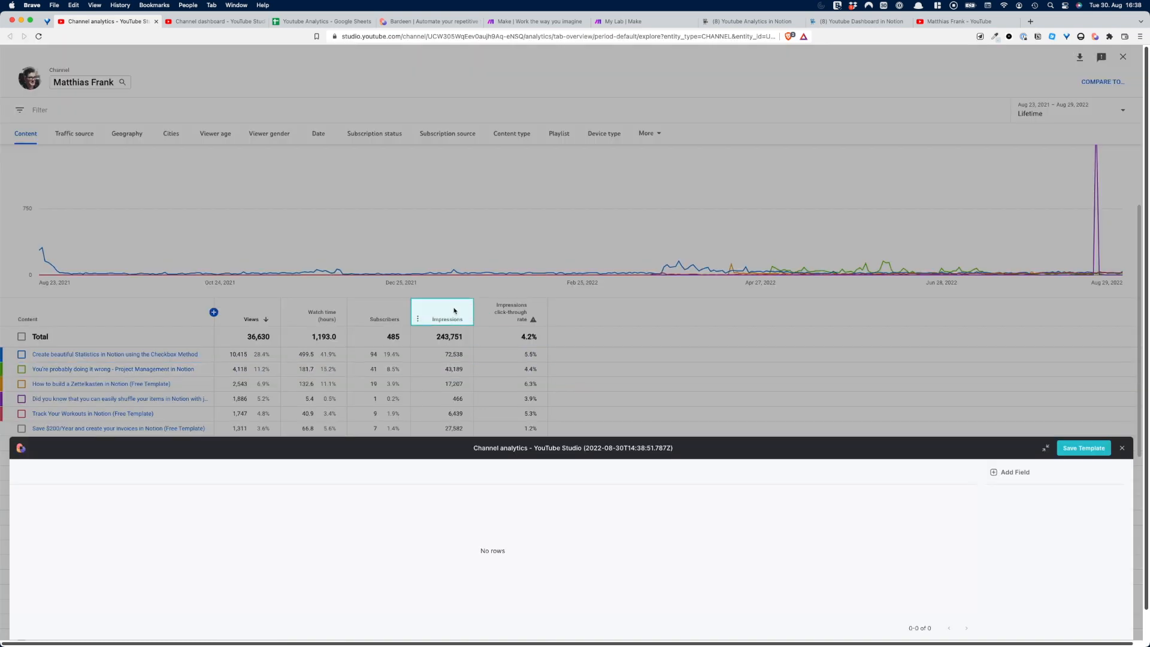
- Add the total watch time and total subscribers as text fields with their default names, save the template and close Bardeen
left_click(328, 339)
left_click(371, 320)
left_click(393, 337)
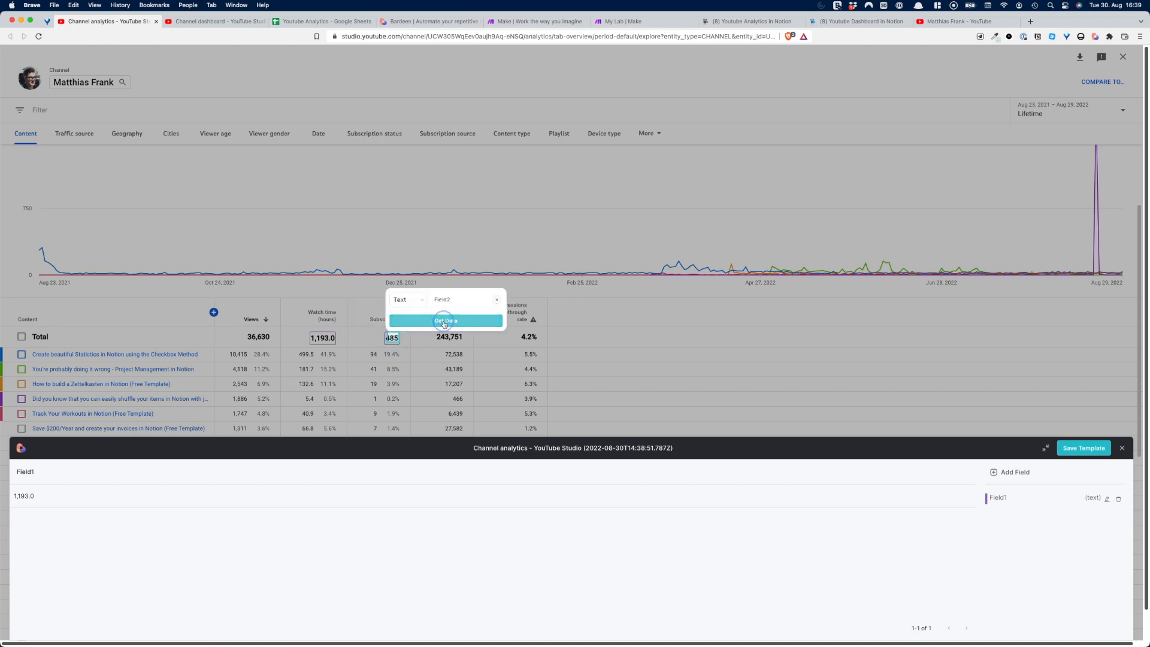
left_click(443, 322)
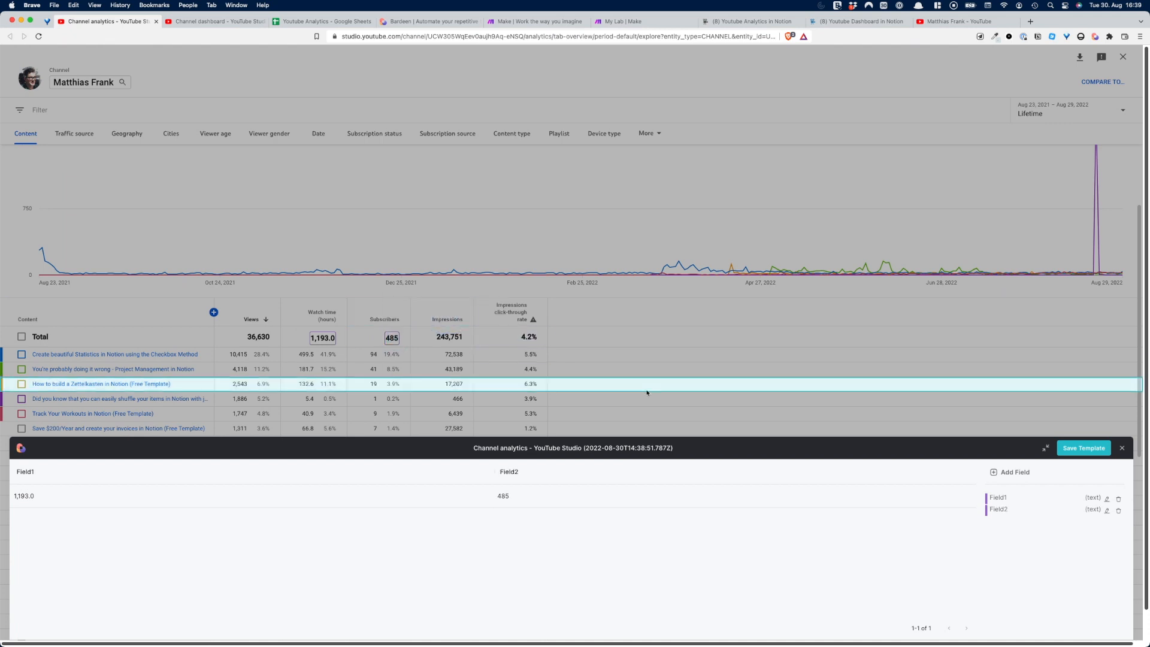
left_click(1081, 450)
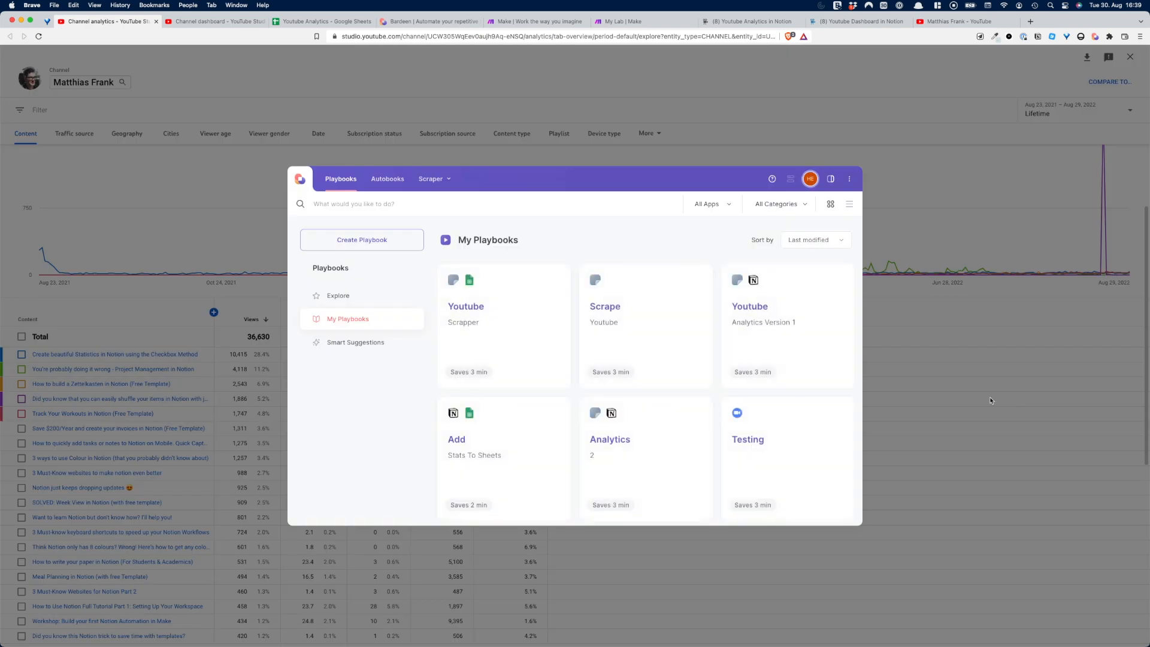
left_click(988, 361)
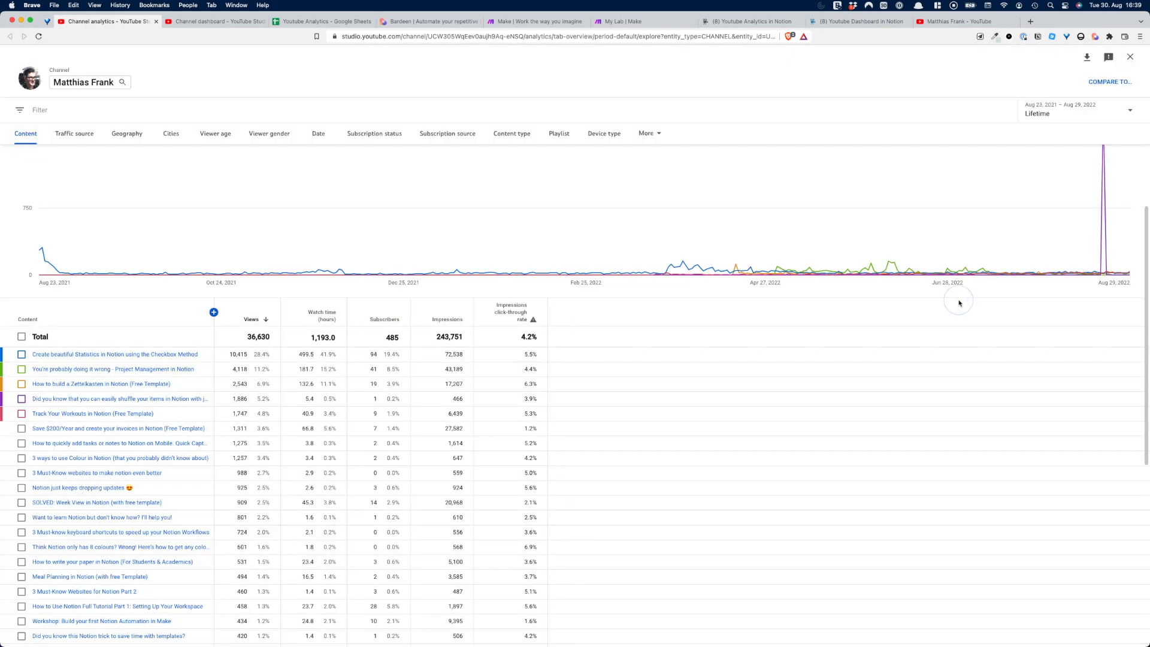
- Switch to the Youtube Analytics spreadsheet in Google Sheets and review the column headings of the Snapshot sheet
mouse_move(822, 275)
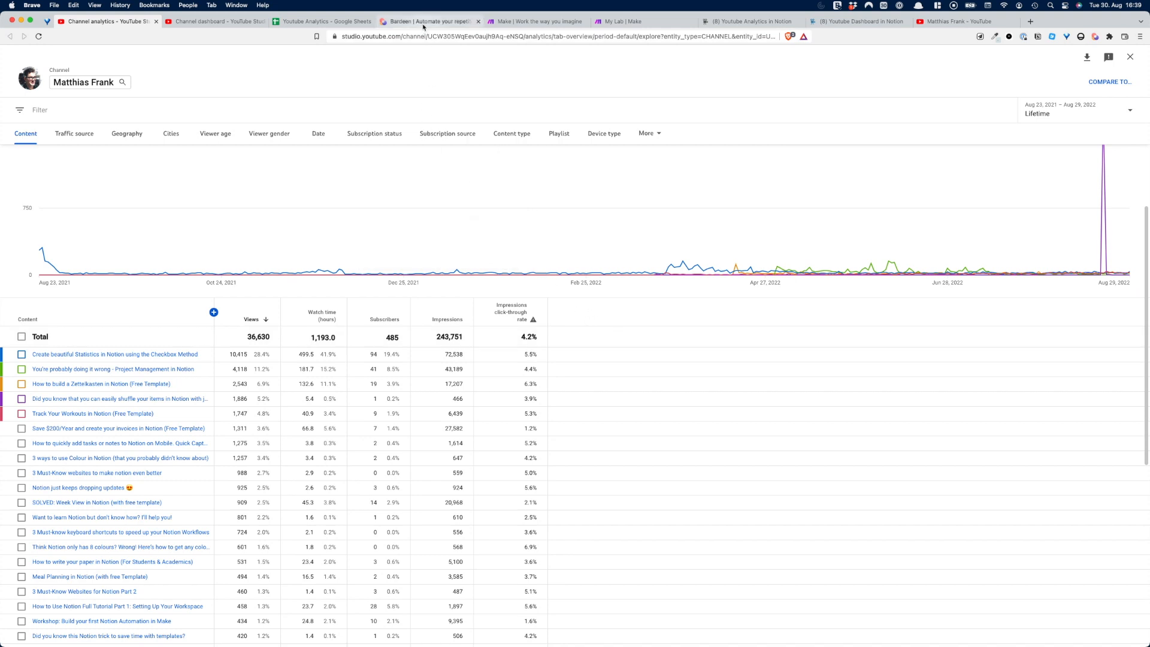
left_click(340, 22)
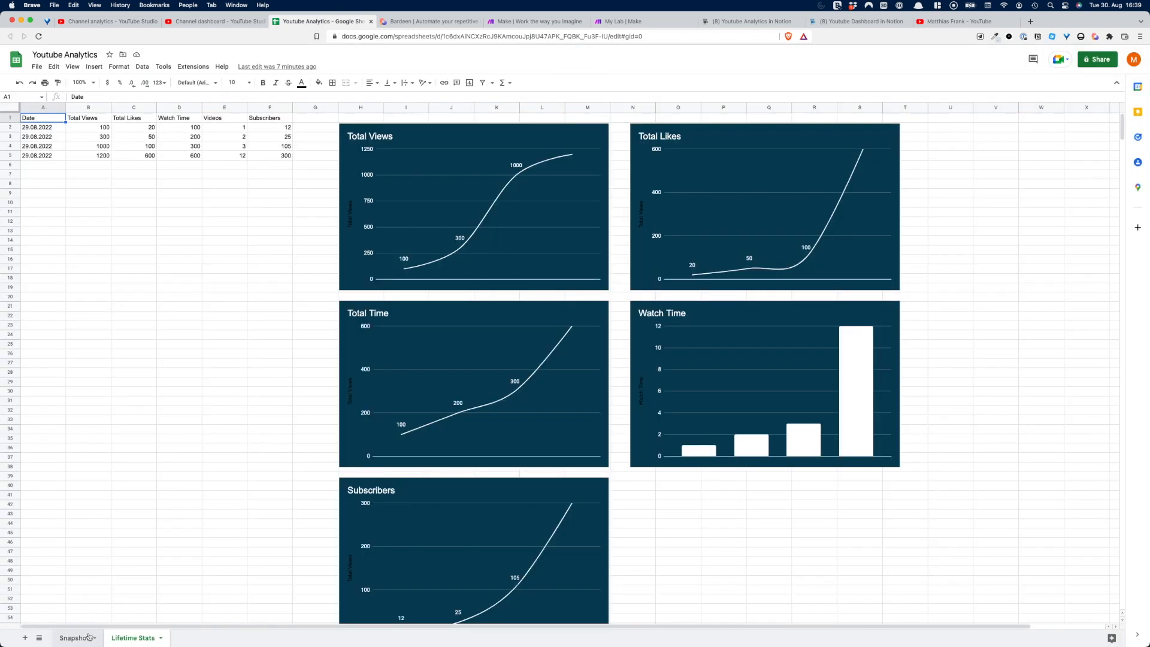
left_click(74, 638)
left_click(133, 345)
left_click_drag(43, 118, 172, 120)
left_click(191, 159)
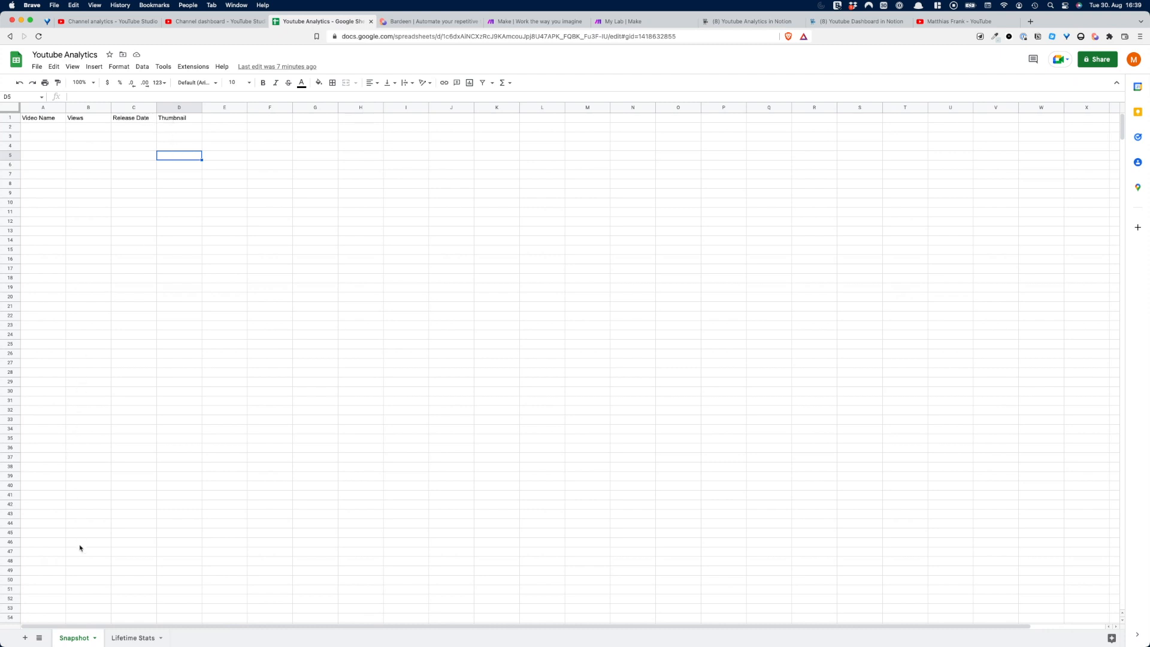
- Add a new sheet with the headings "Watch Time" in A1 and "Subscribers" in B1
left_click(25, 637)
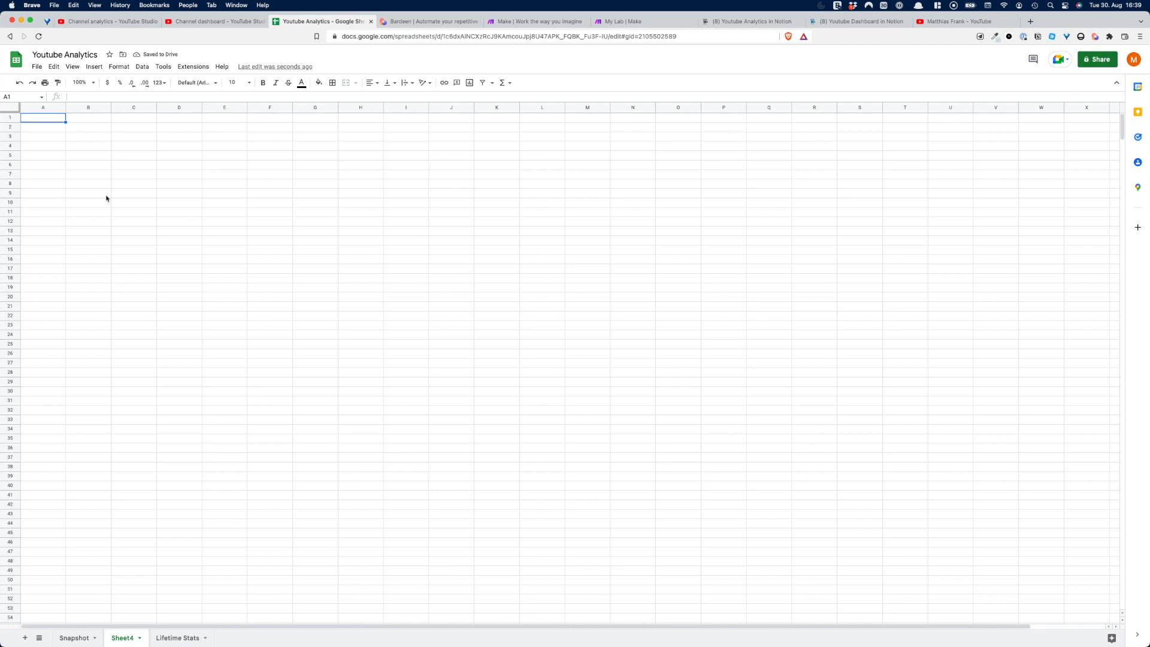
type("Watch Time")
key("Tab")
type("Subscribers")
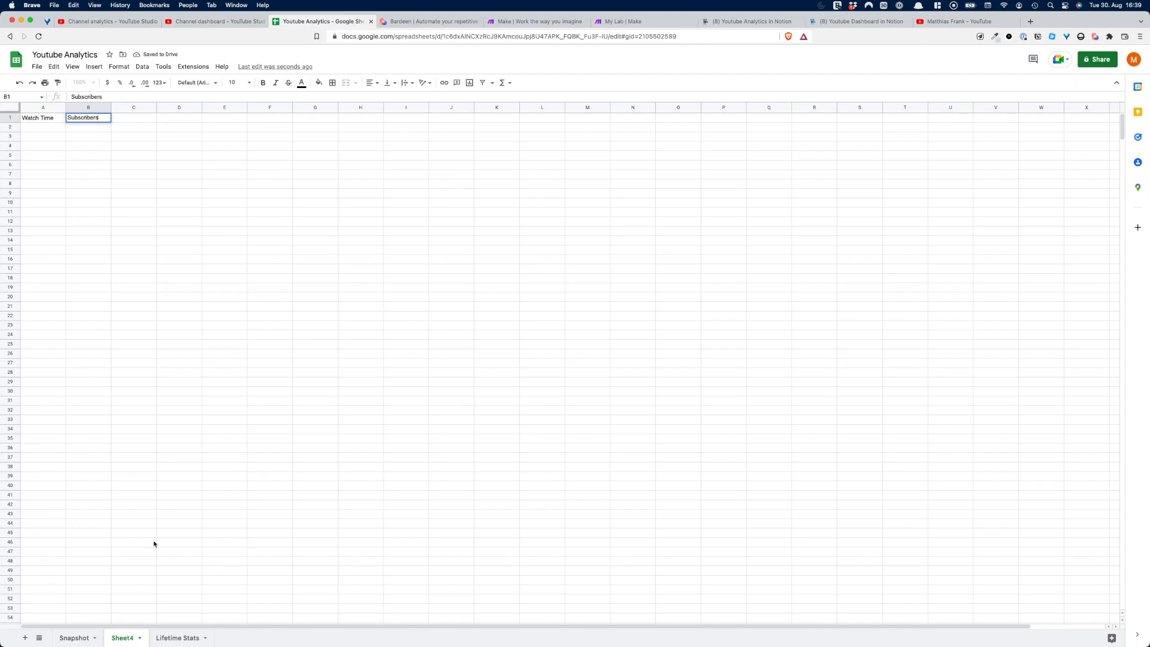
- Rename the new sheet as "Life Time Snapshot"
double_click(123, 641)
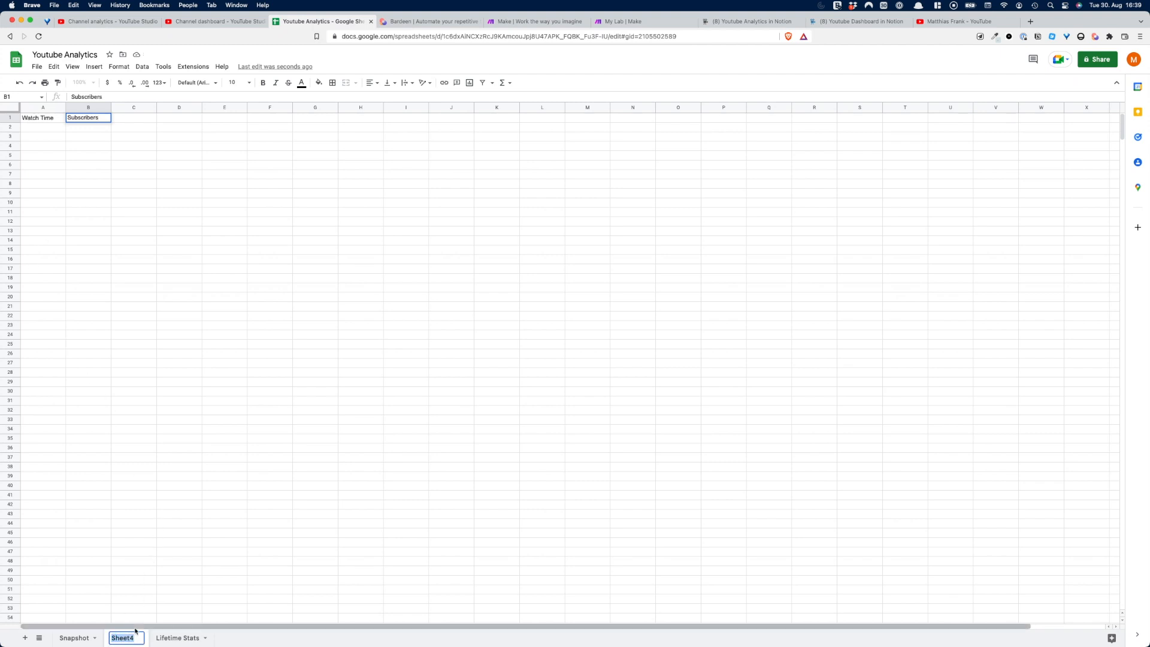
type("Life Time Snapshot")
key("Return")
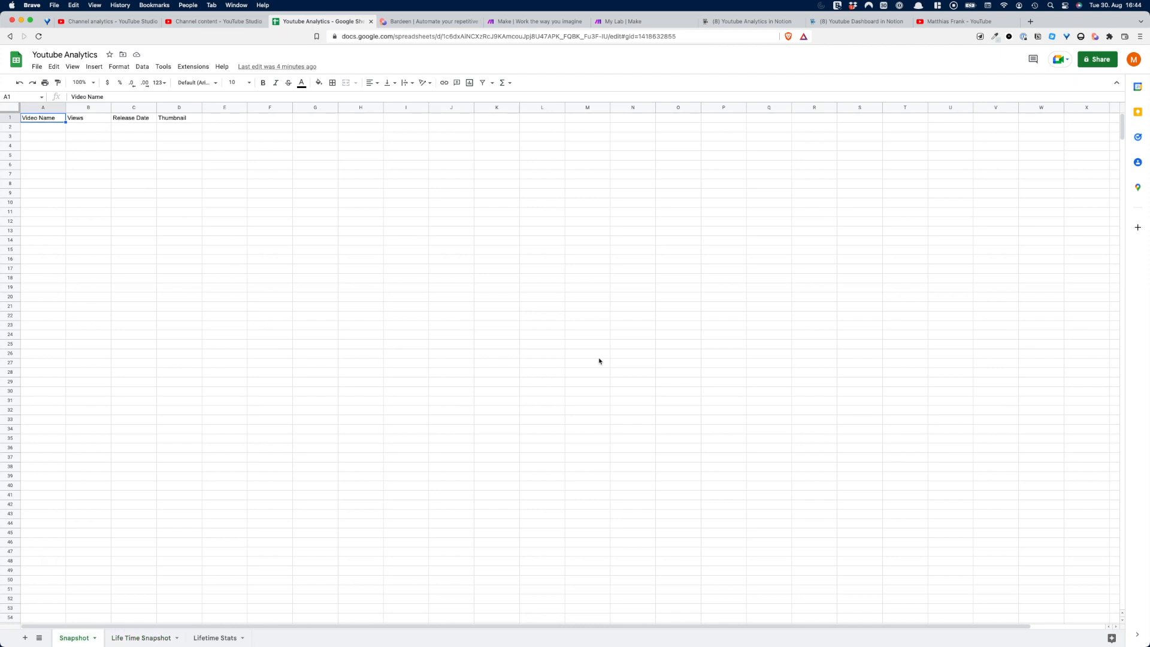
- Open Bardeen and create a new playbook starting with the scraper action "Scrape data on active tab"
left_click(1097, 38)
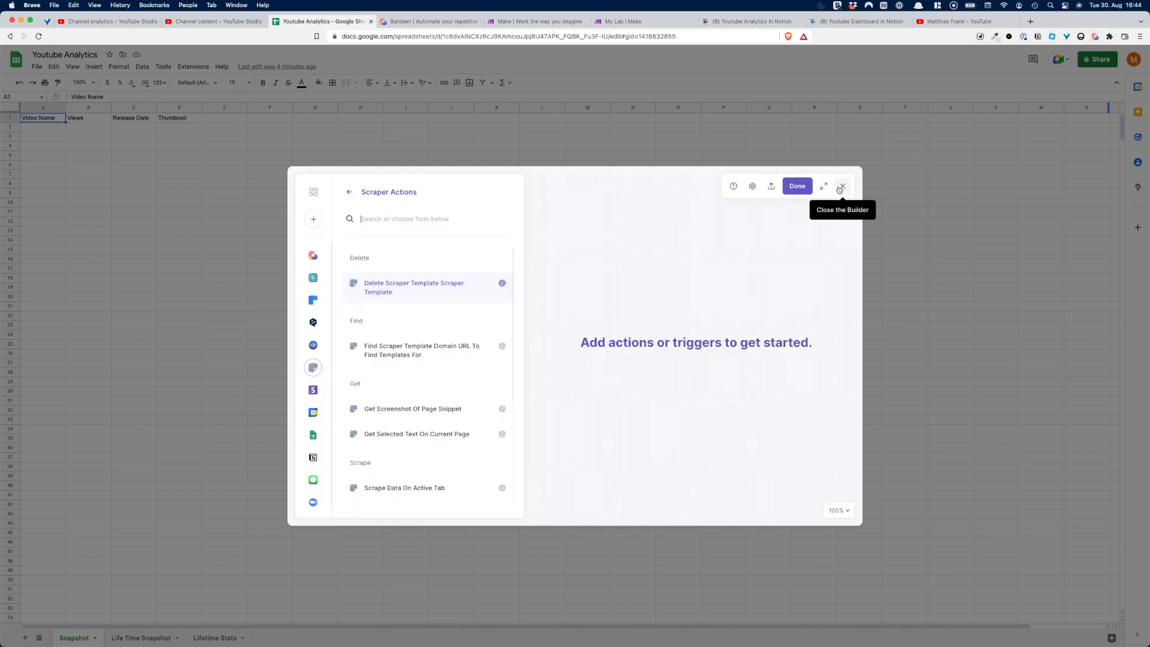
left_click(824, 185)
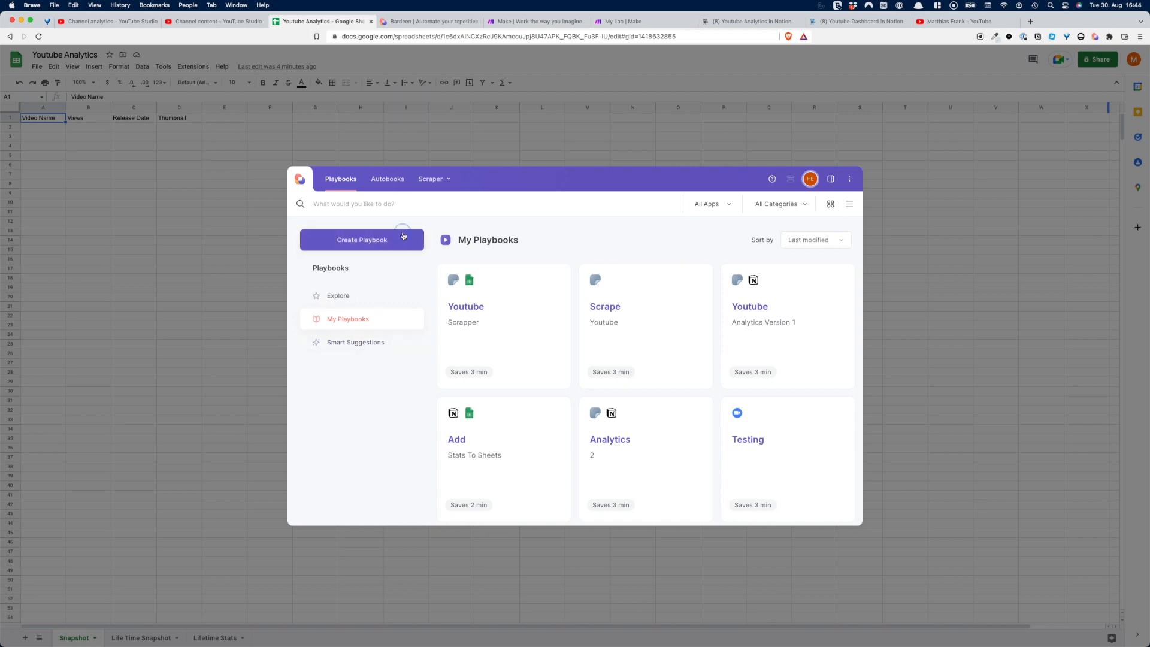
left_click(404, 235)
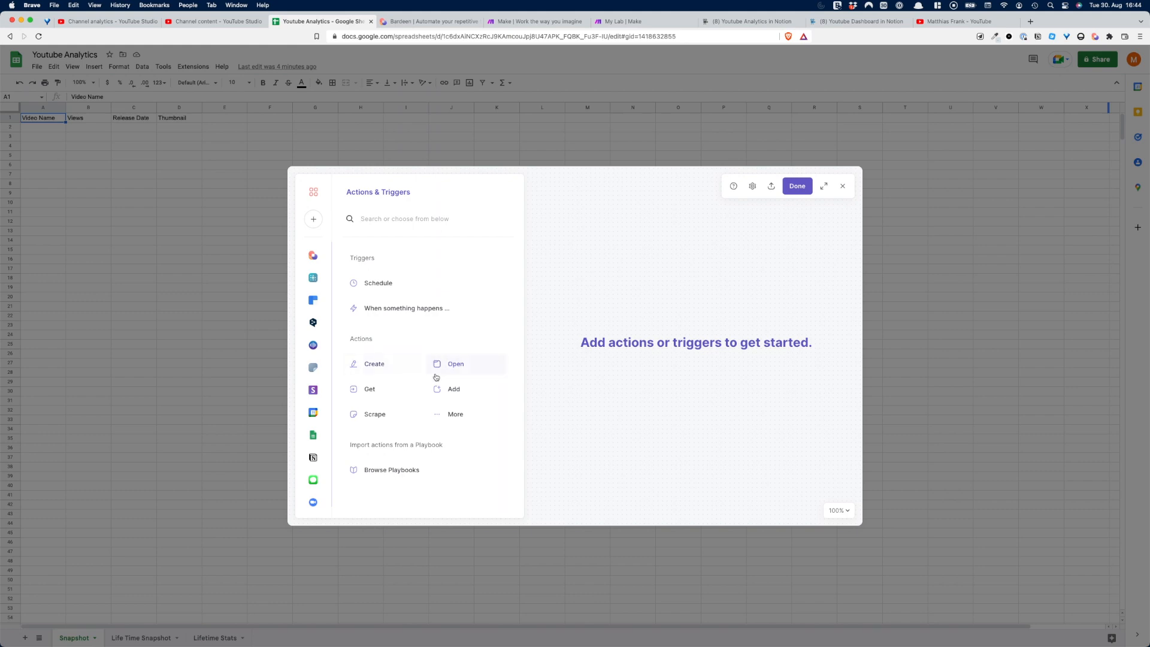
left_click(315, 371)
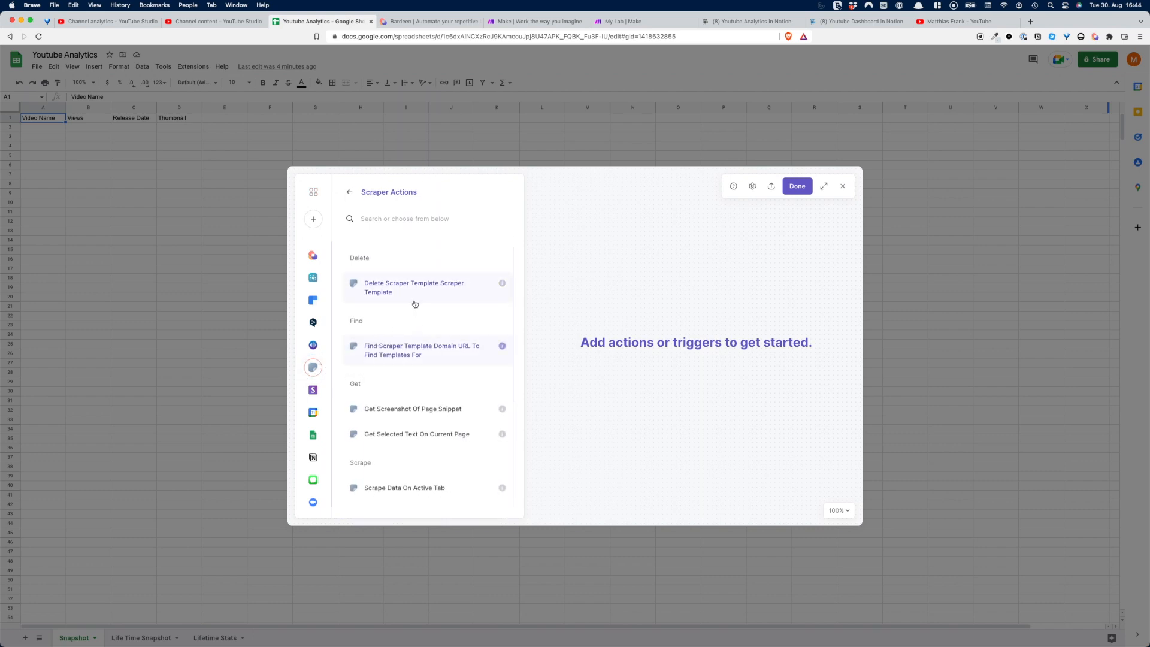
scroll(408, 291, "down", 1)
scroll(411, 335, "down", 5)
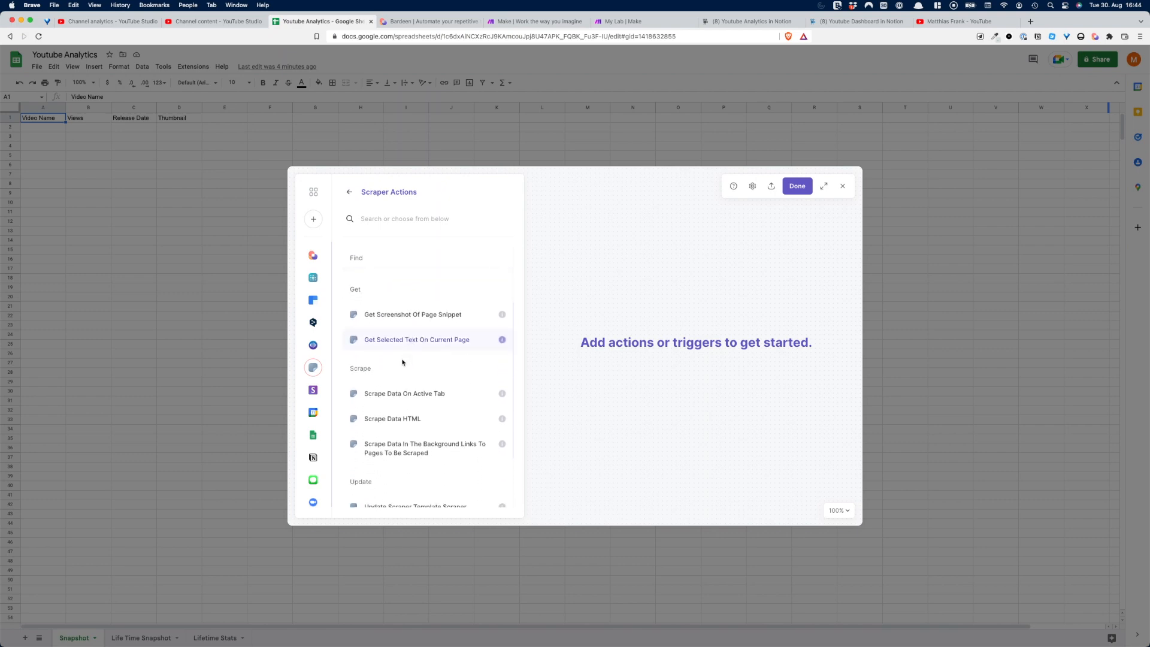
scroll(402, 362, "down", 3)
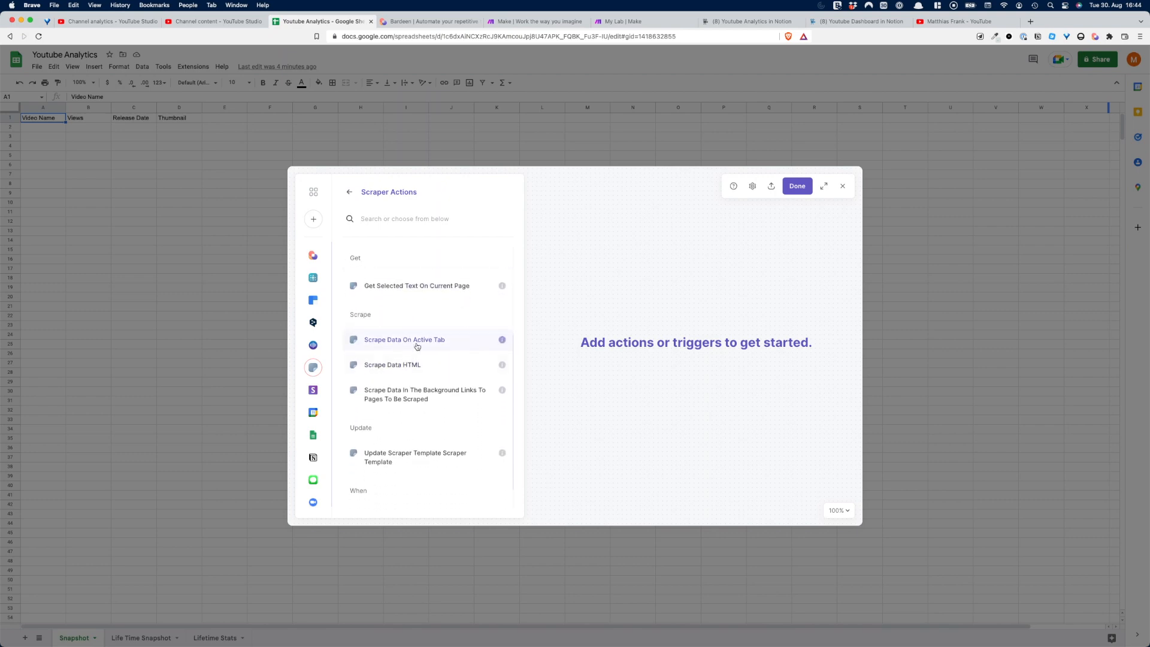
scroll(431, 328, "down", 2)
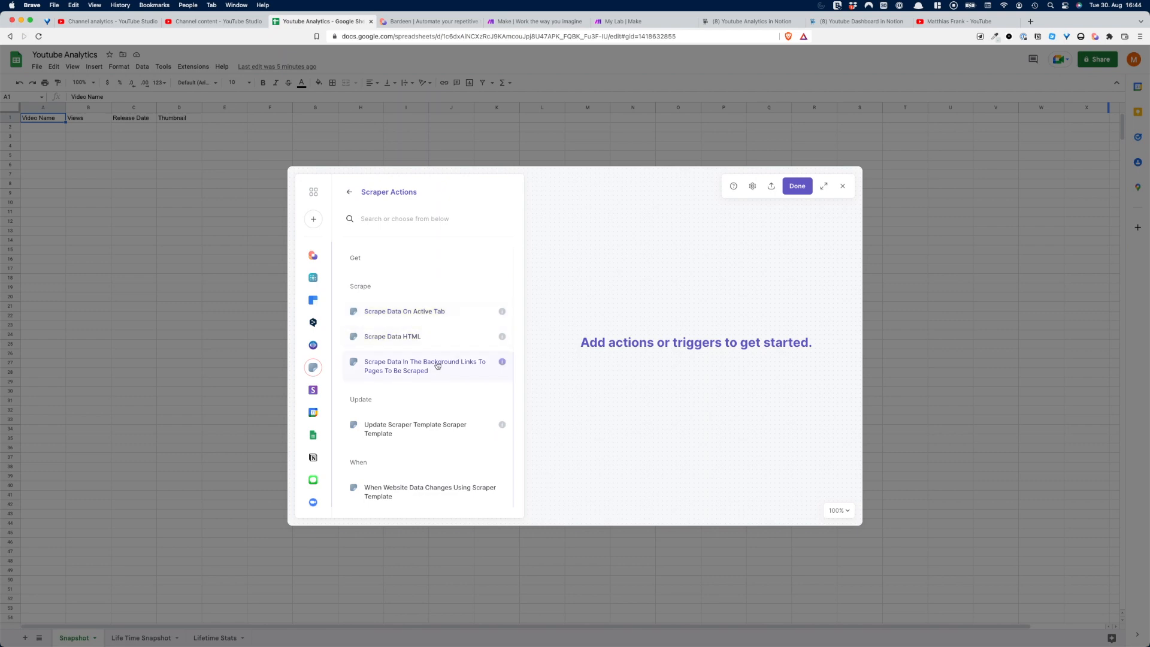
left_click(426, 315)
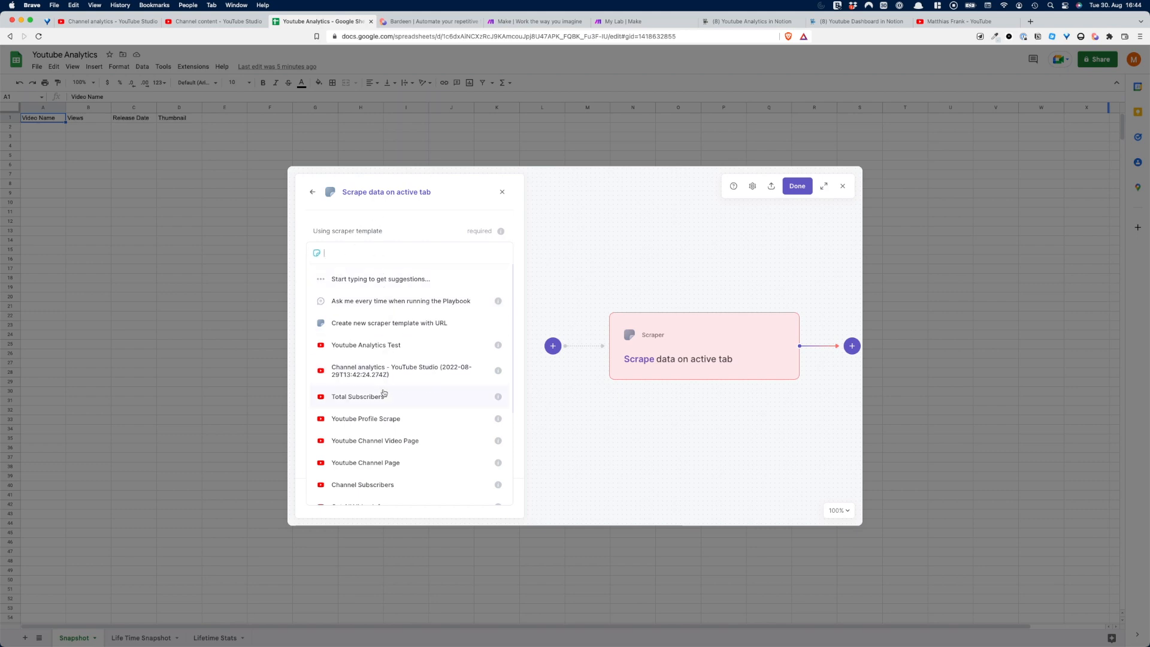
- Set the scrape action to use the "Scrape Youtube Videos" template, leaving item count, page count and custom delay empty, and confirm it
scroll(395, 405, "down", 3)
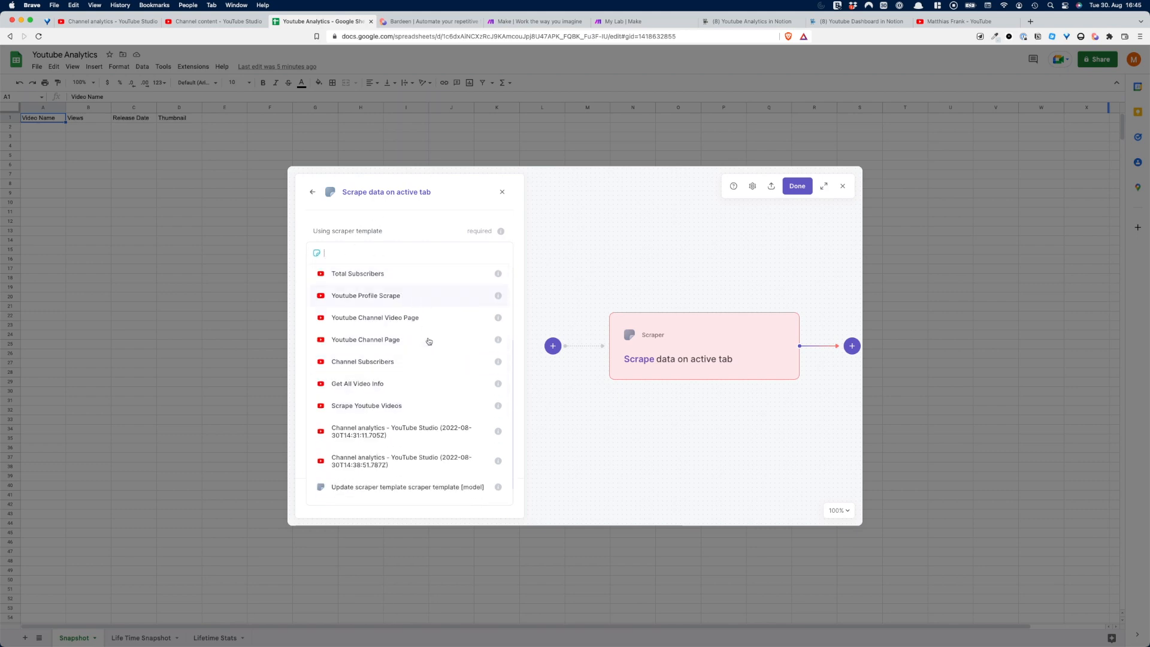
scroll(427, 359, "down", 1)
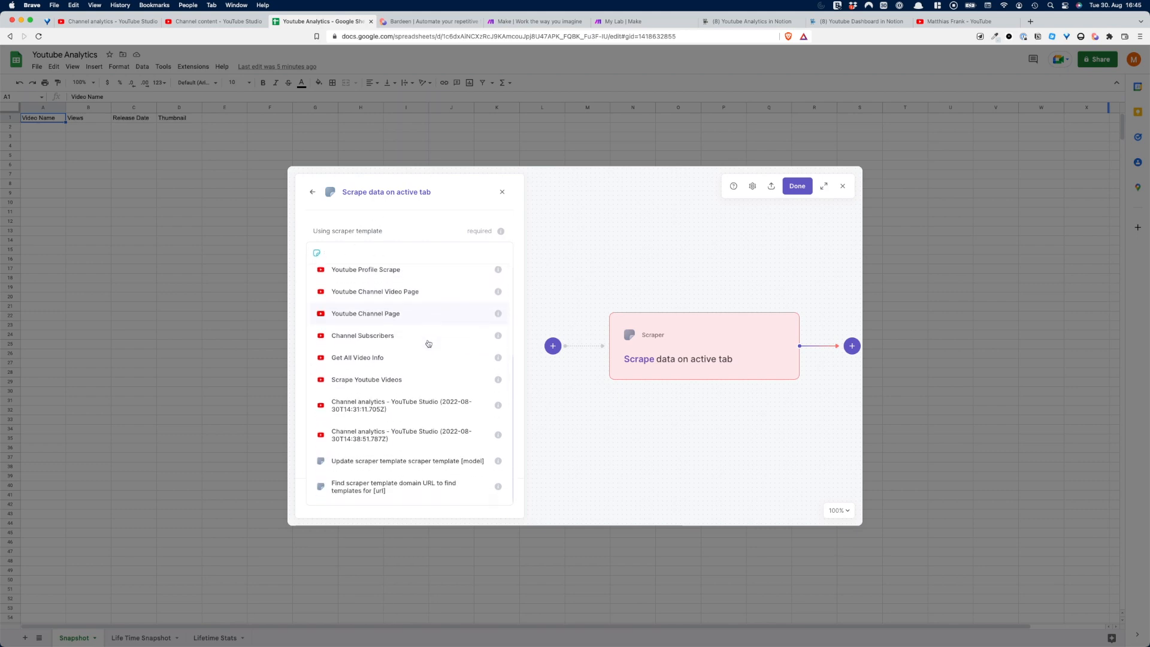
left_click(398, 390)
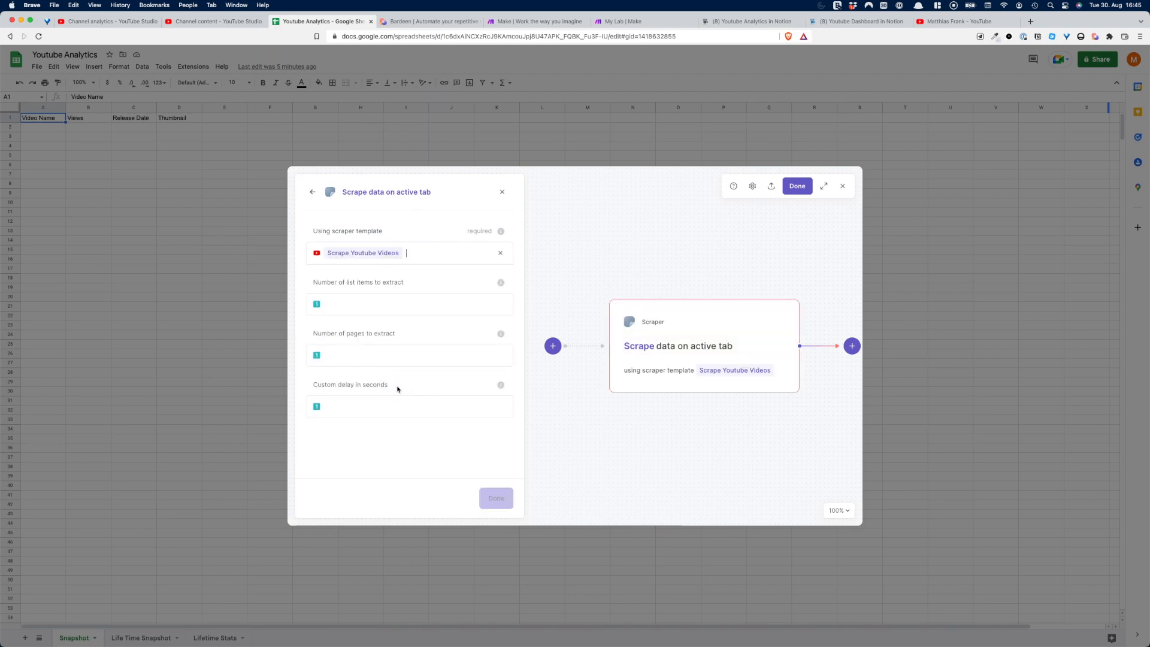
left_click(403, 282)
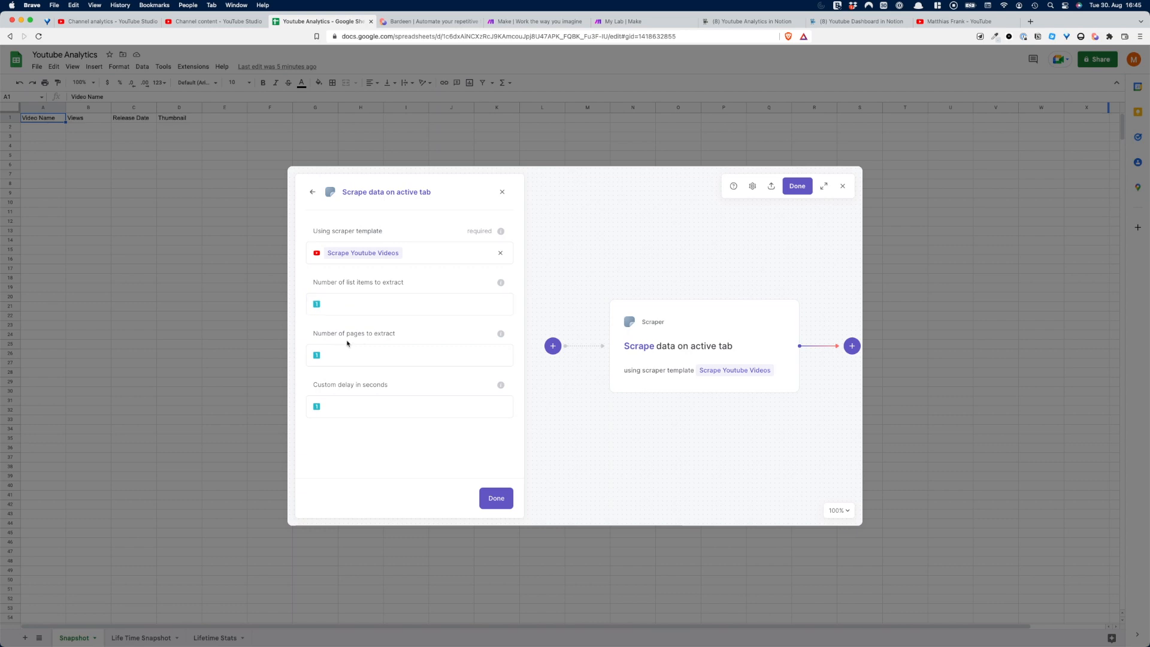
left_click(400, 401)
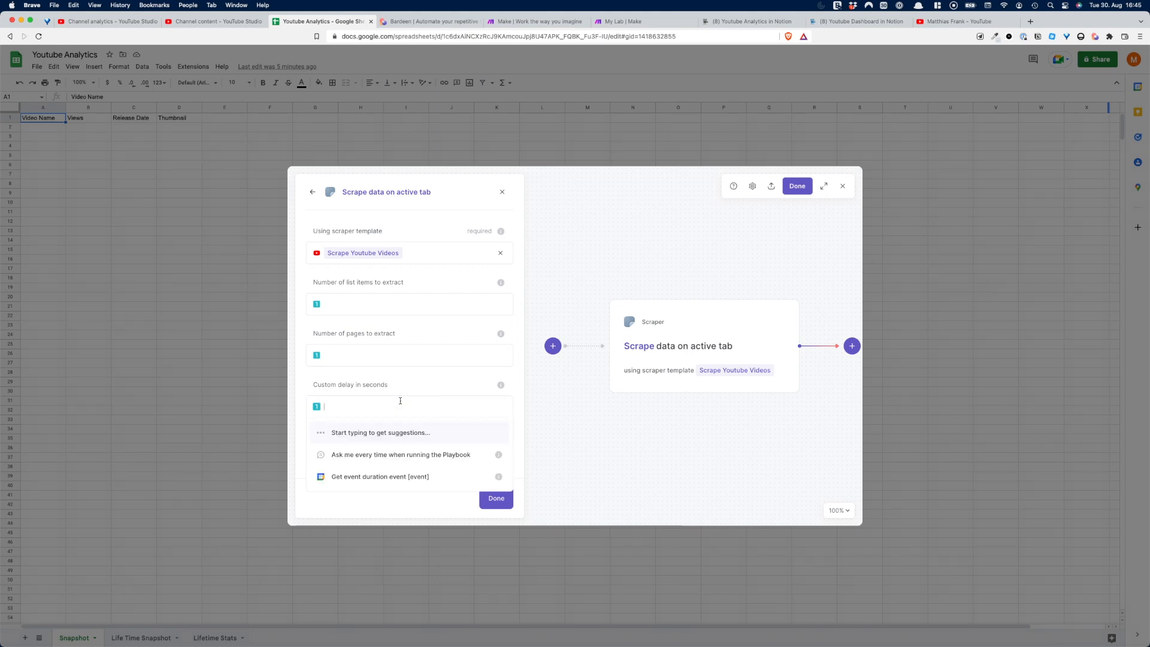
left_click(400, 382)
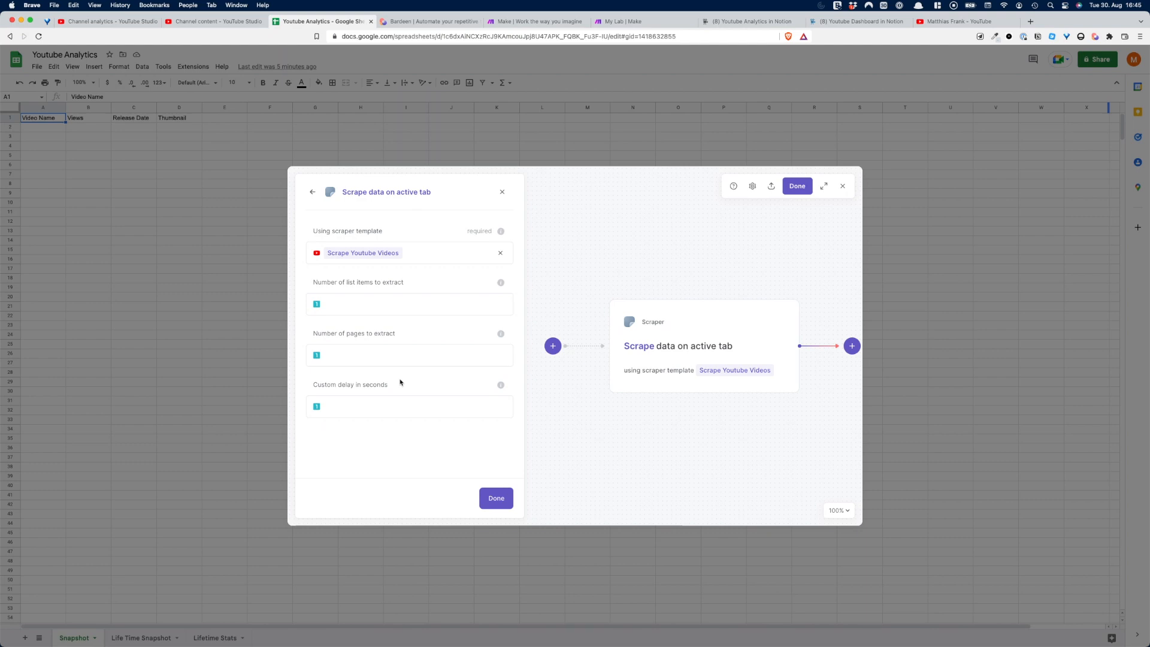
left_click(497, 498)
mouse_move(746, 315)
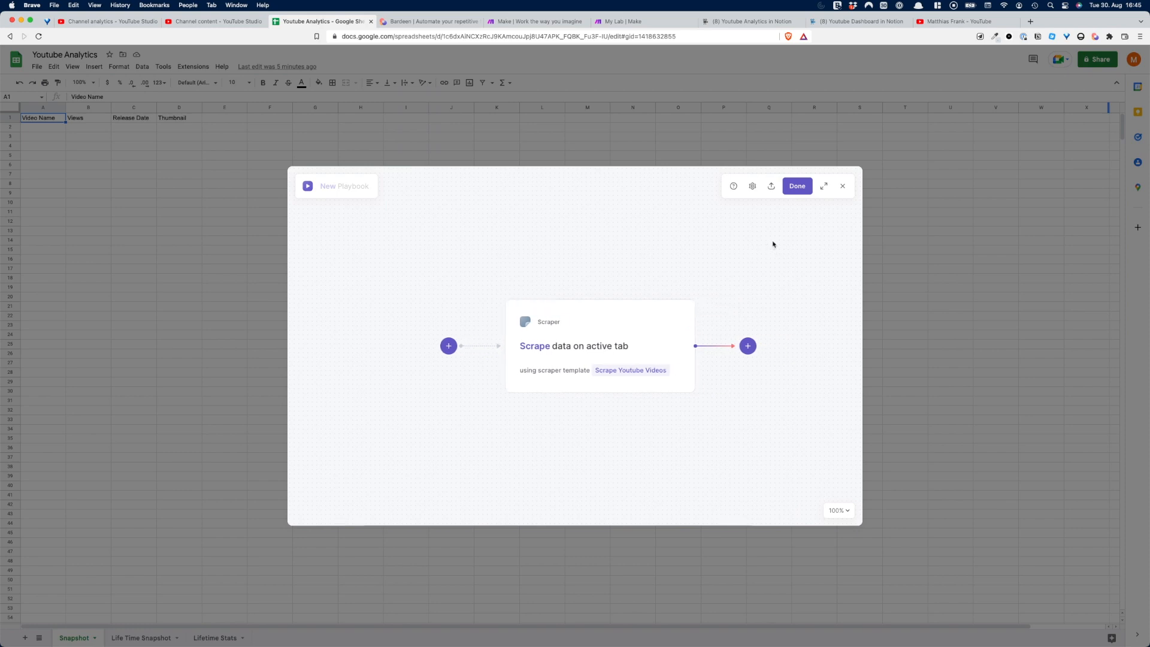
- Save the playbook under the name "Youtube Get Information from Videos"
left_click(805, 190)
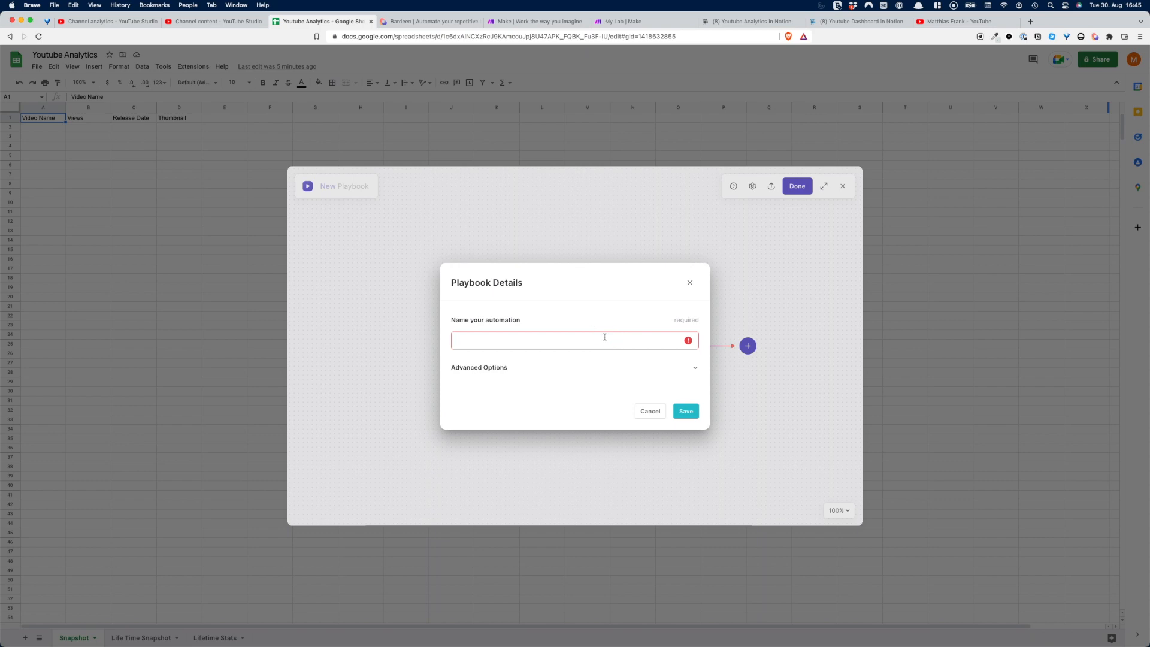
type("Get You")
key("super+a")
type("Youtube Get Information from Vide")
left_click(686, 411)
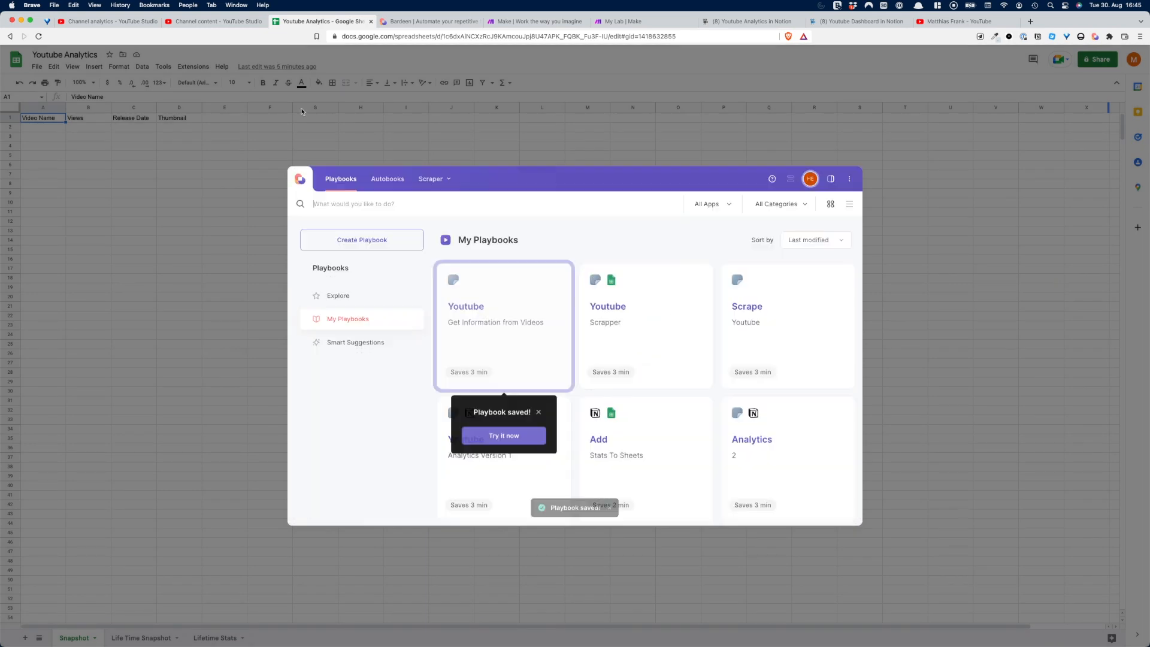
- Switch to the Channel content page in YouTube Studio and run the "Youtube Get Information from Videos" playbook there
left_click(244, 196)
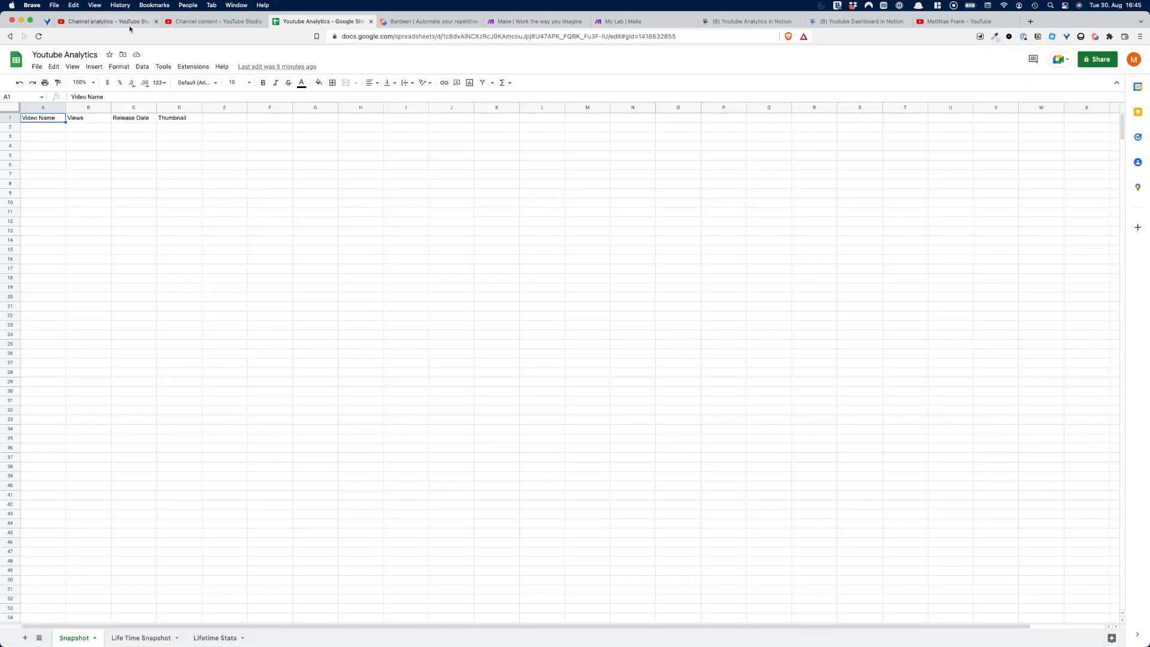
left_click(195, 23)
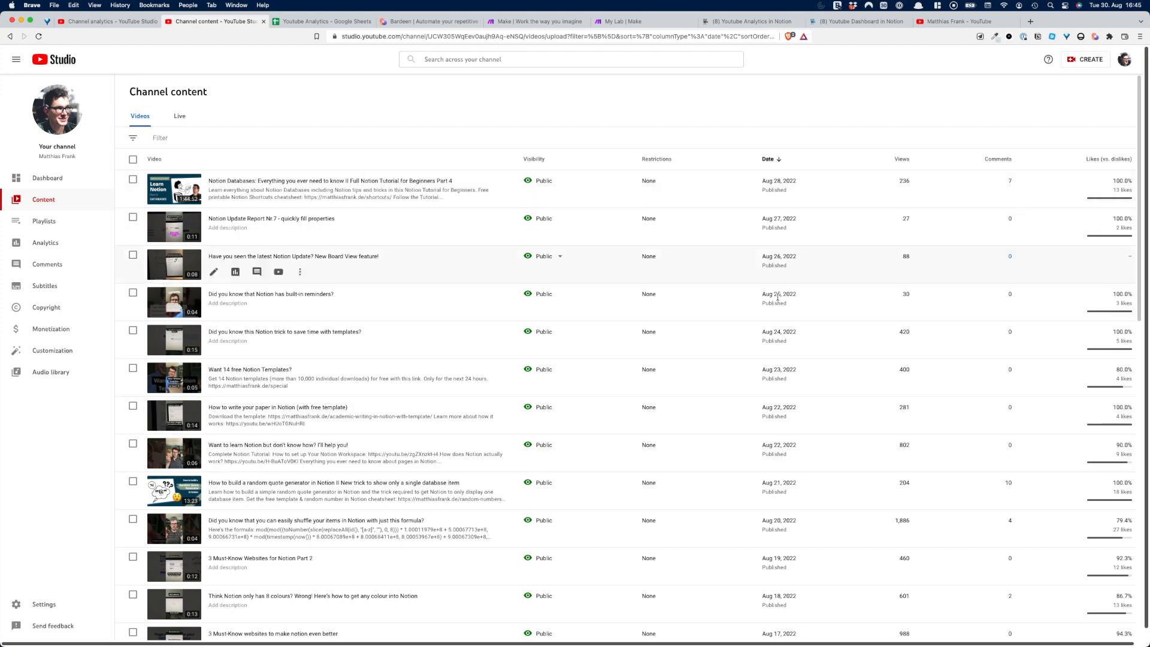
left_click(1095, 37)
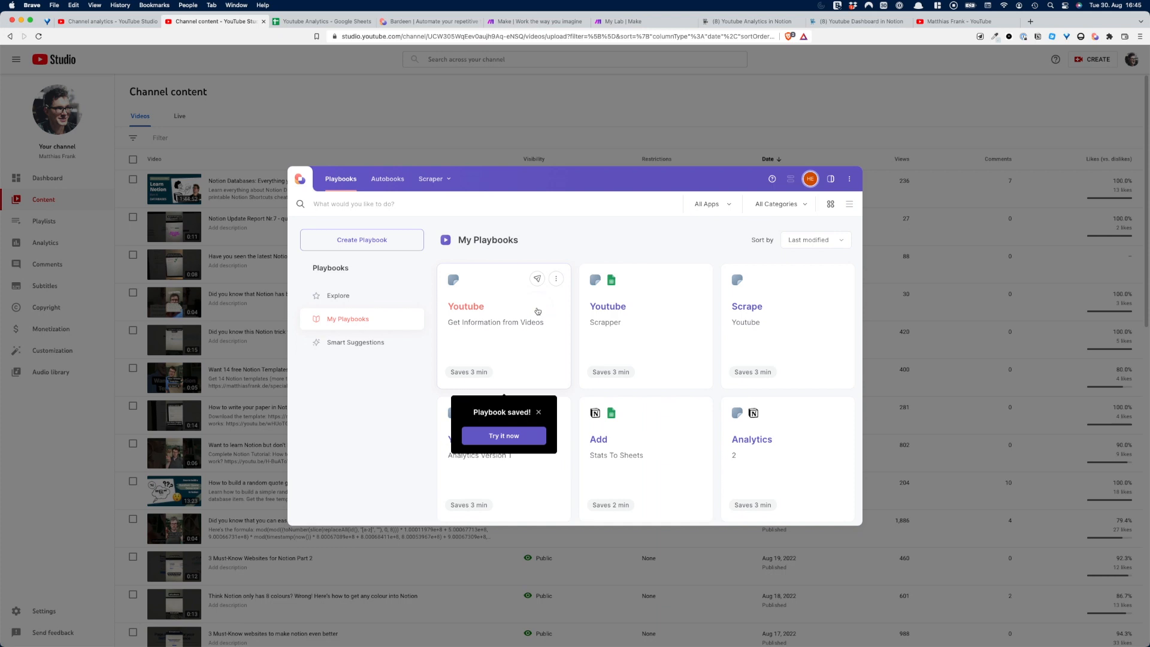
left_click(537, 310)
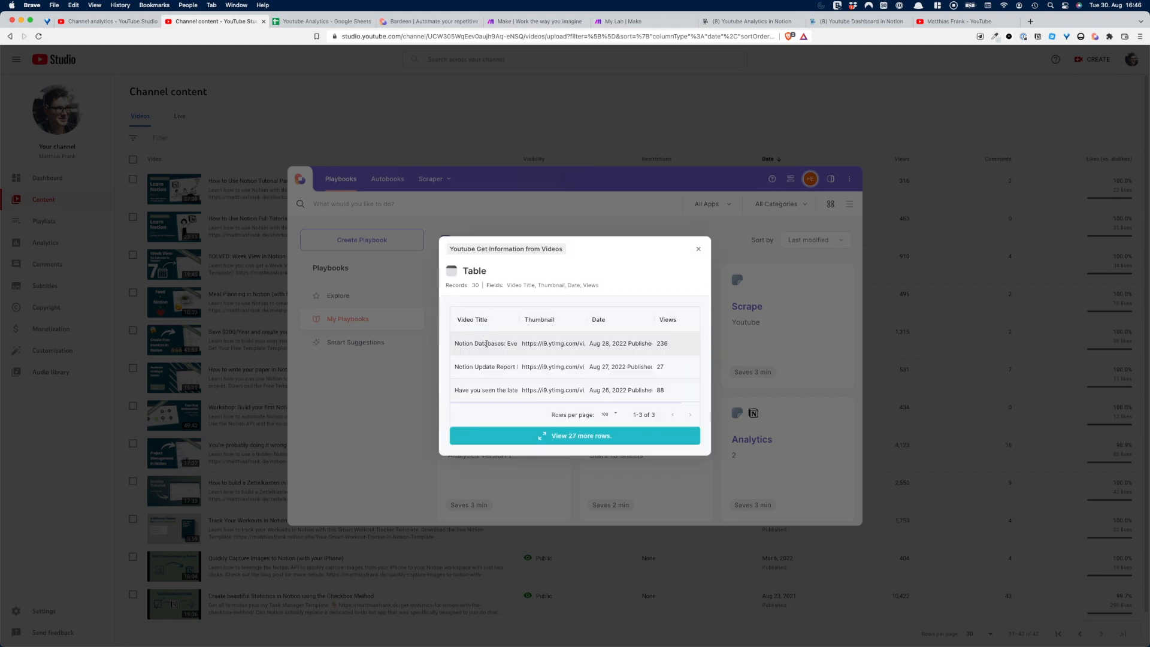
- View the full table of scraped videos, check its titles, thumbnails, dates and views, and close the preview
left_click(541, 436)
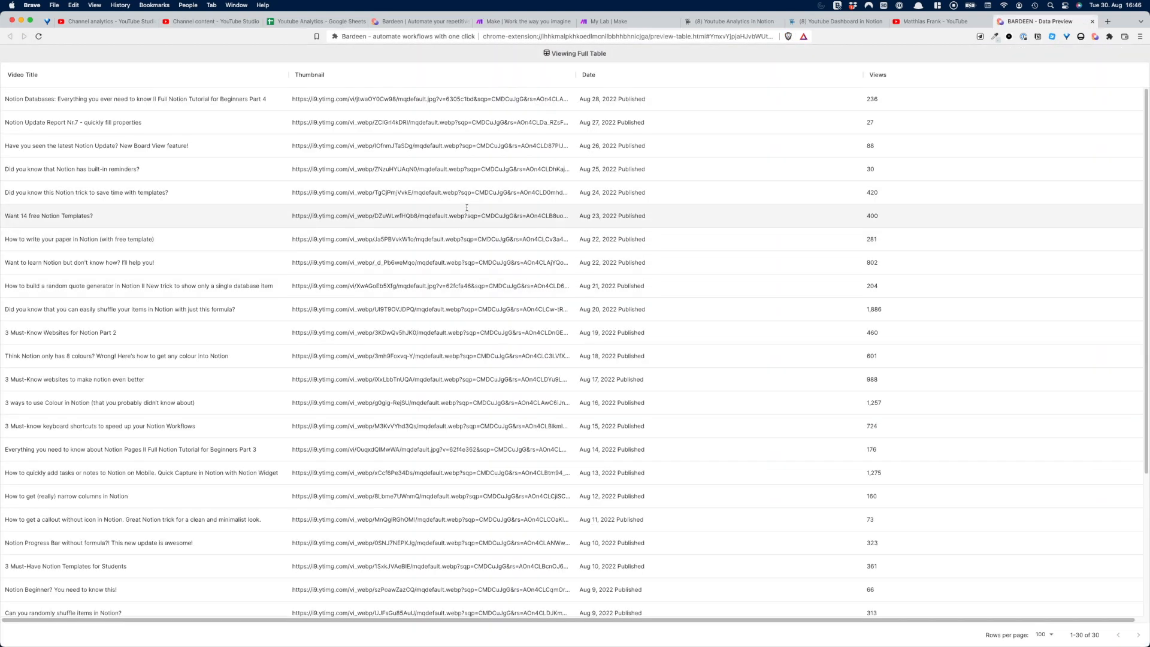
scroll(628, 364, "down", 4)
scroll(630, 364, "up", 4)
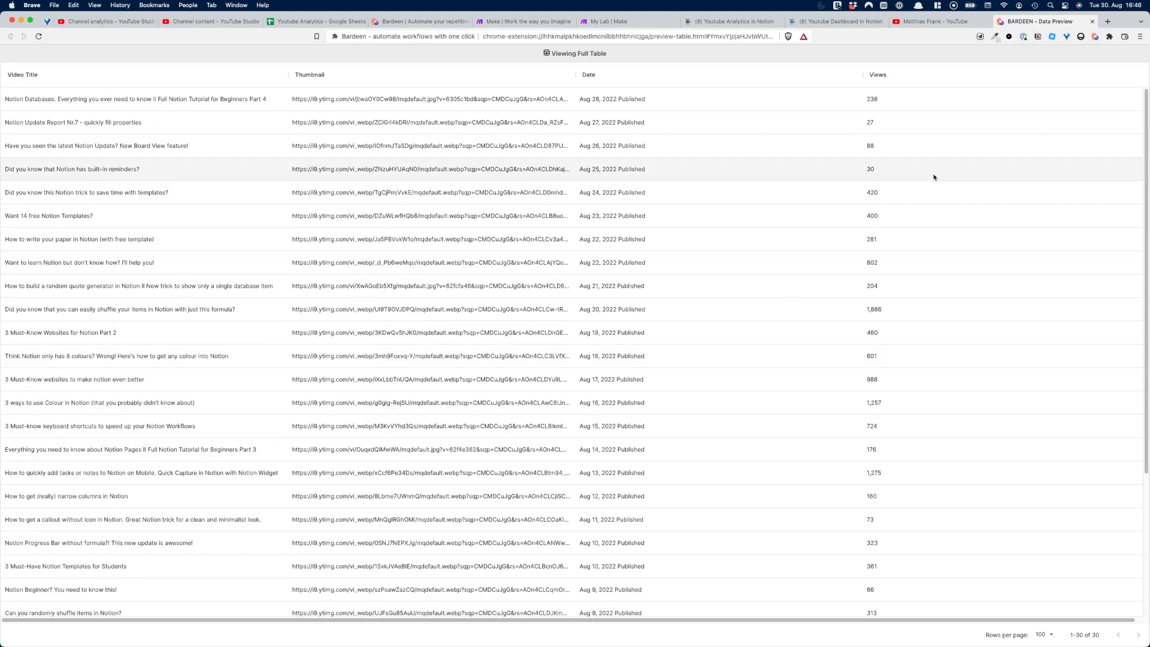
left_click(1092, 22)
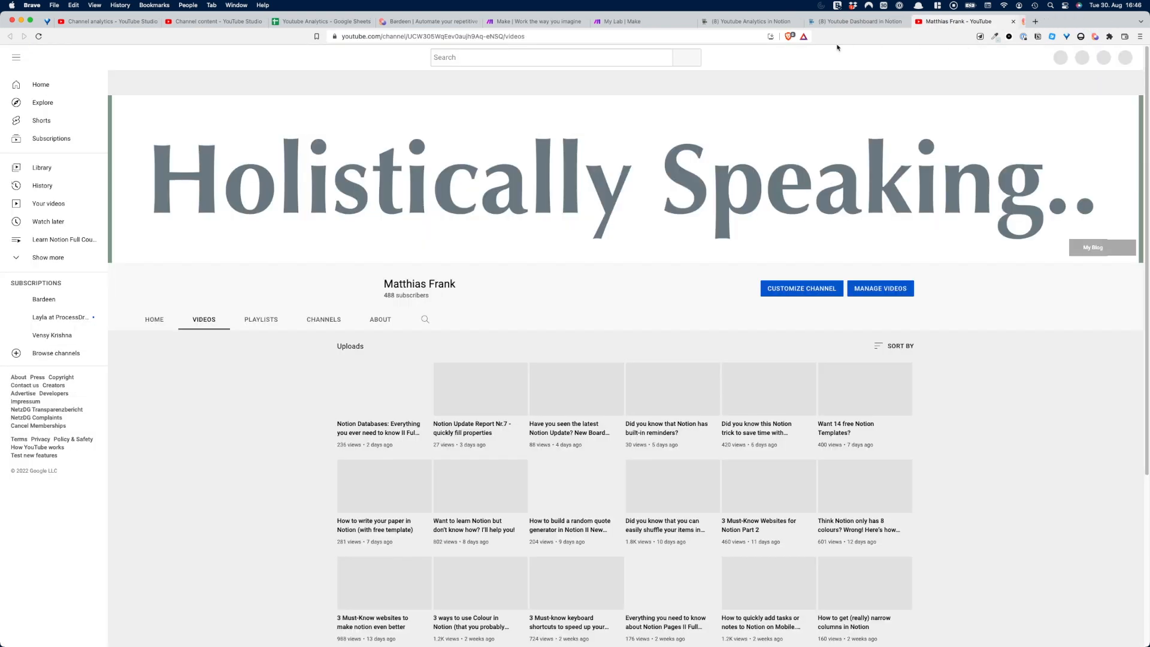
- Return to the Youtube Analytics spreadsheet and open the "Youtube Get Information from Videos" playbook in Bardeen's builder
left_click(324, 21)
left_click(1096, 36)
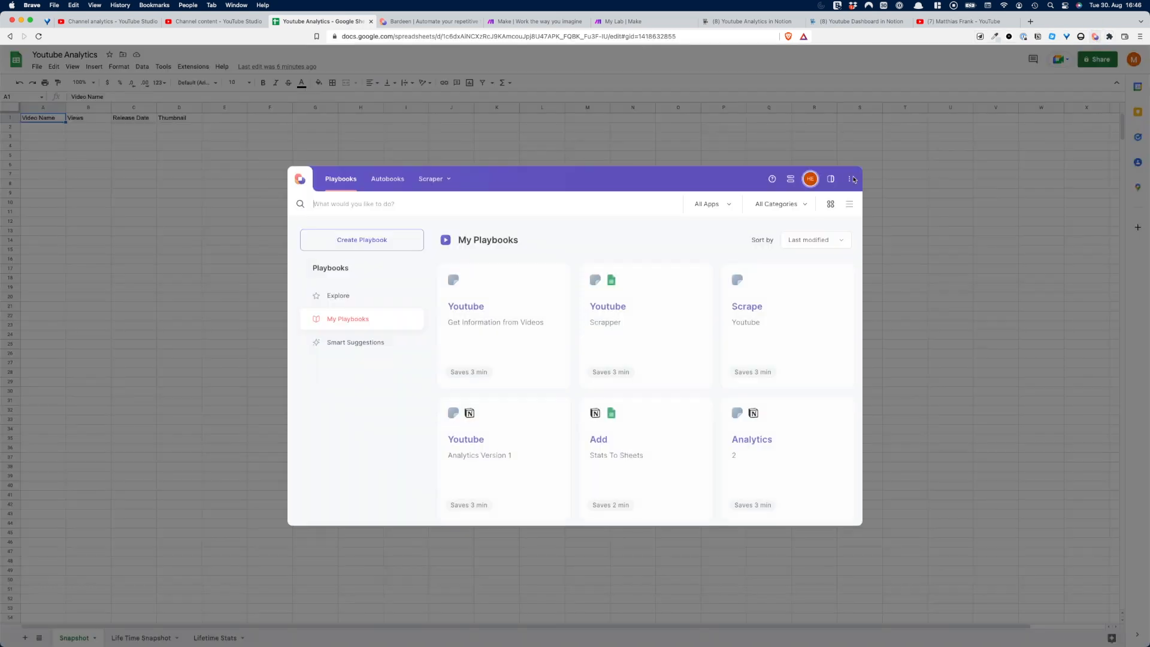
left_click(557, 280)
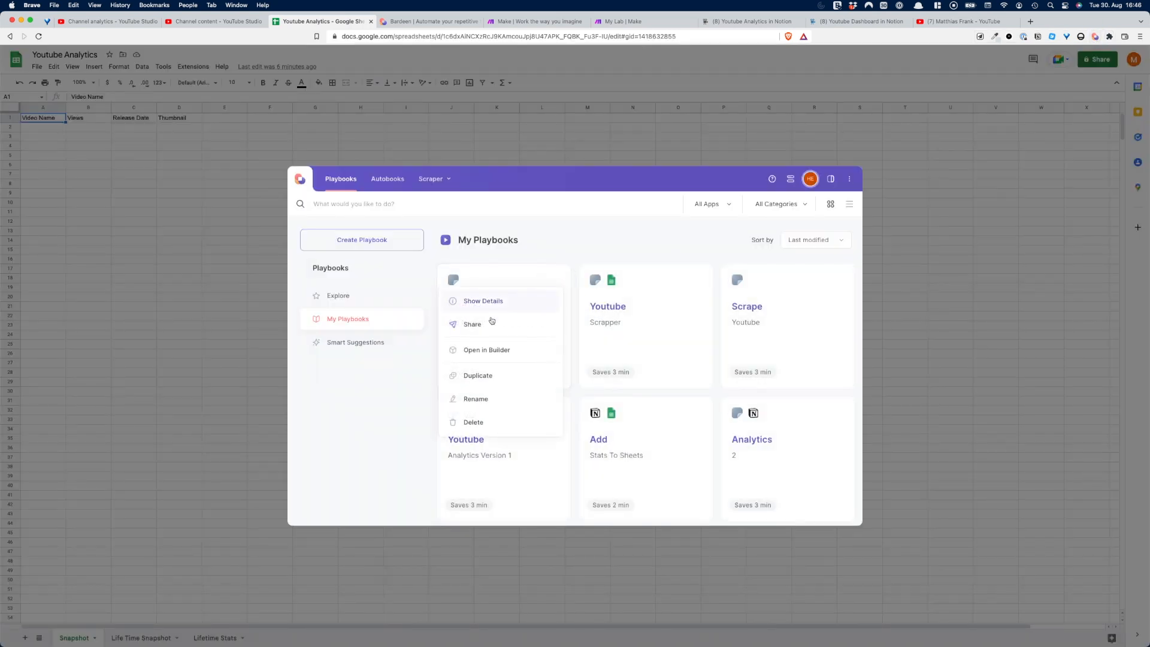
left_click(479, 349)
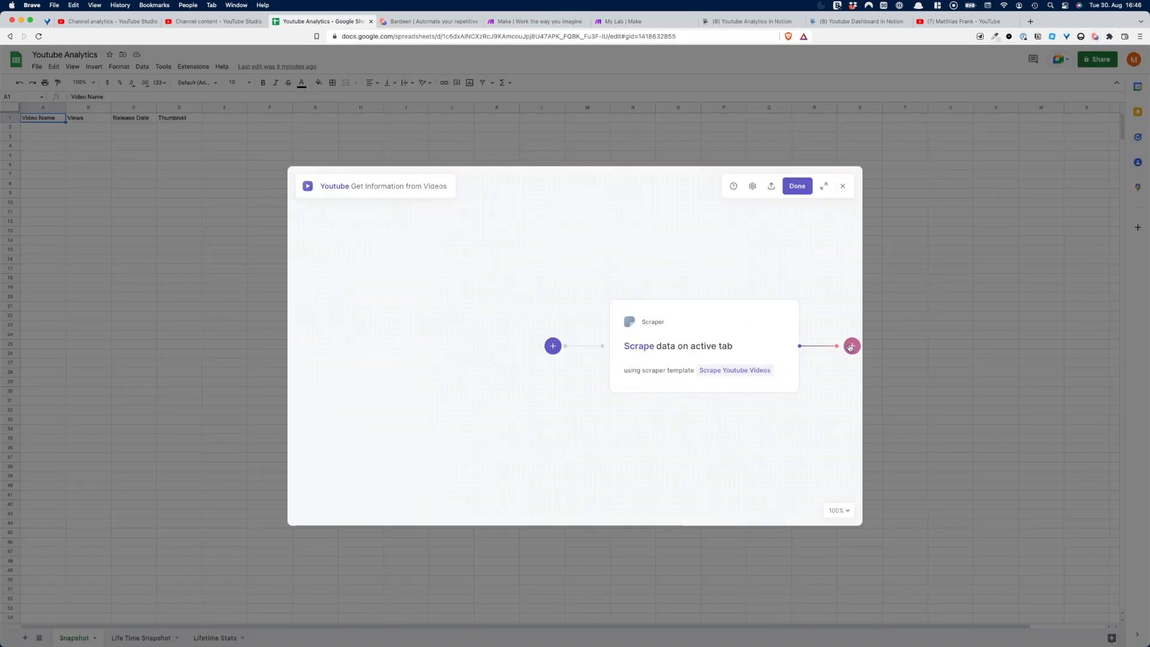
- Add an "Add rows to Google Sheet" action after the scraper action in the playbook
left_click(852, 345)
left_click(831, 373)
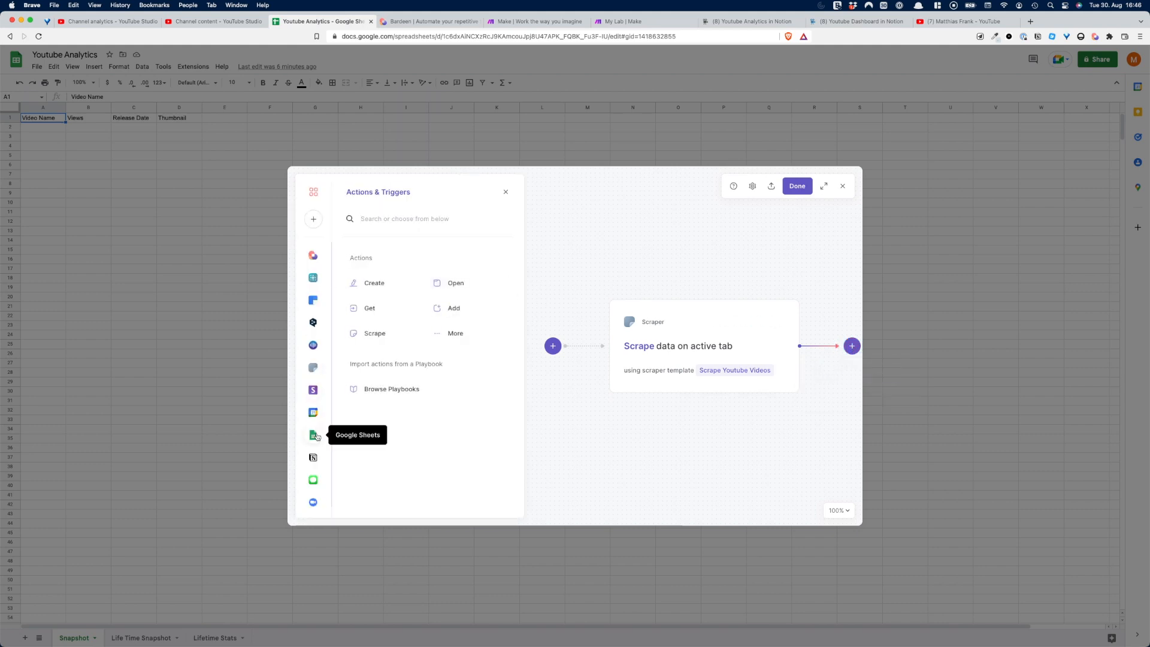
left_click(313, 220)
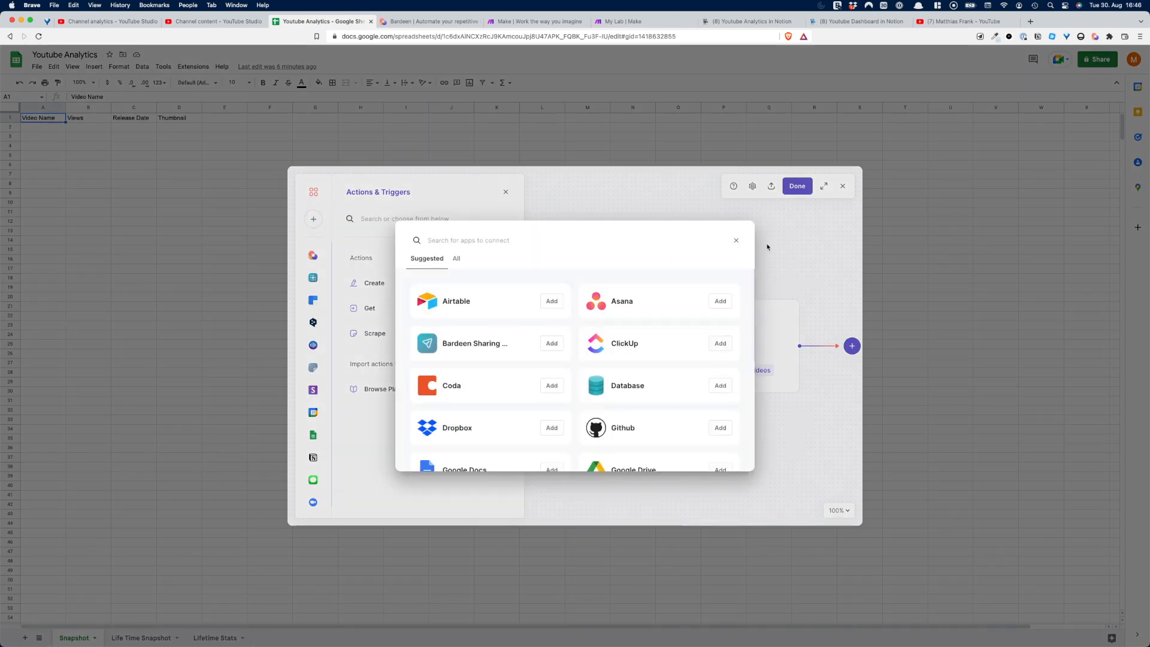
left_click(736, 240)
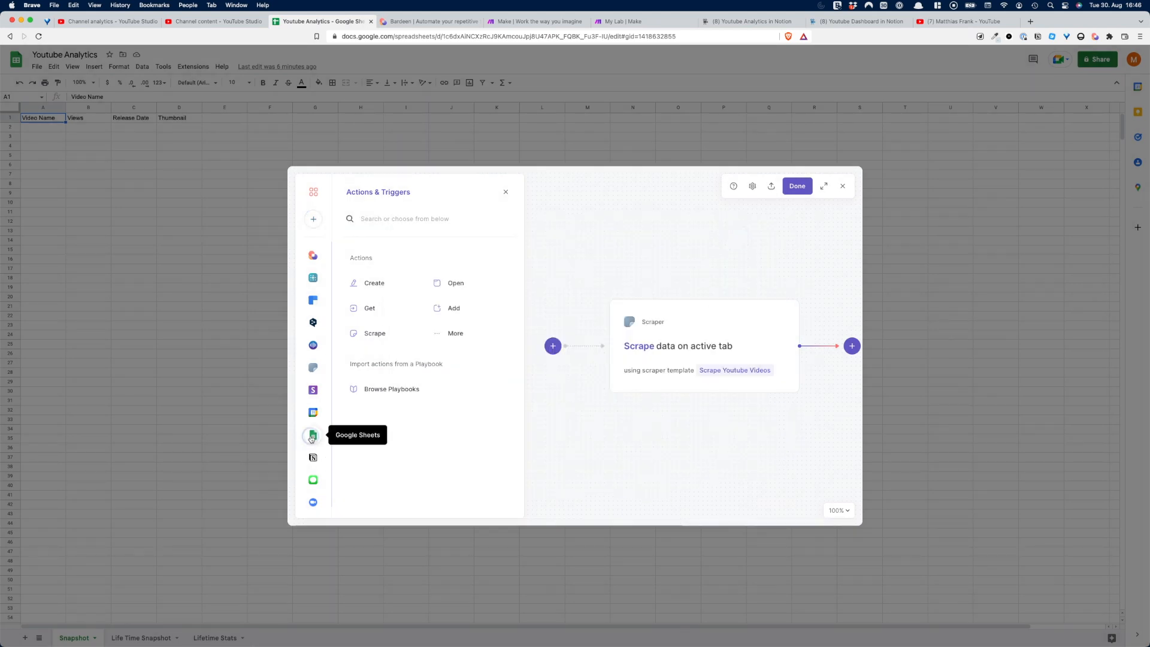
left_click(312, 437)
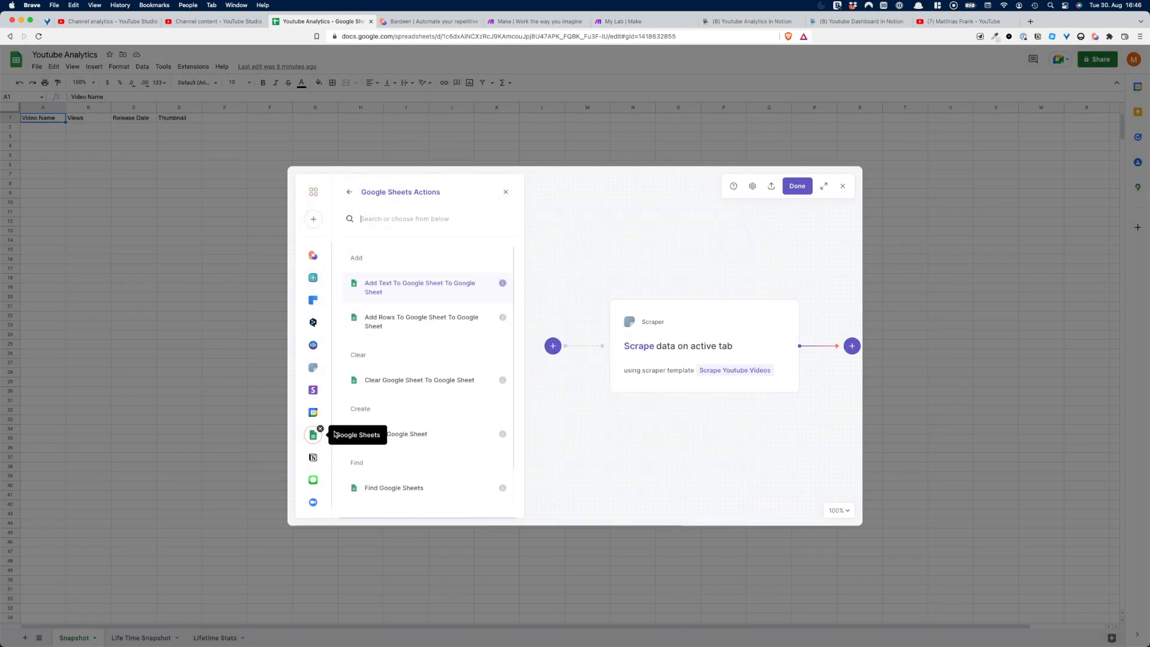
left_click(419, 325)
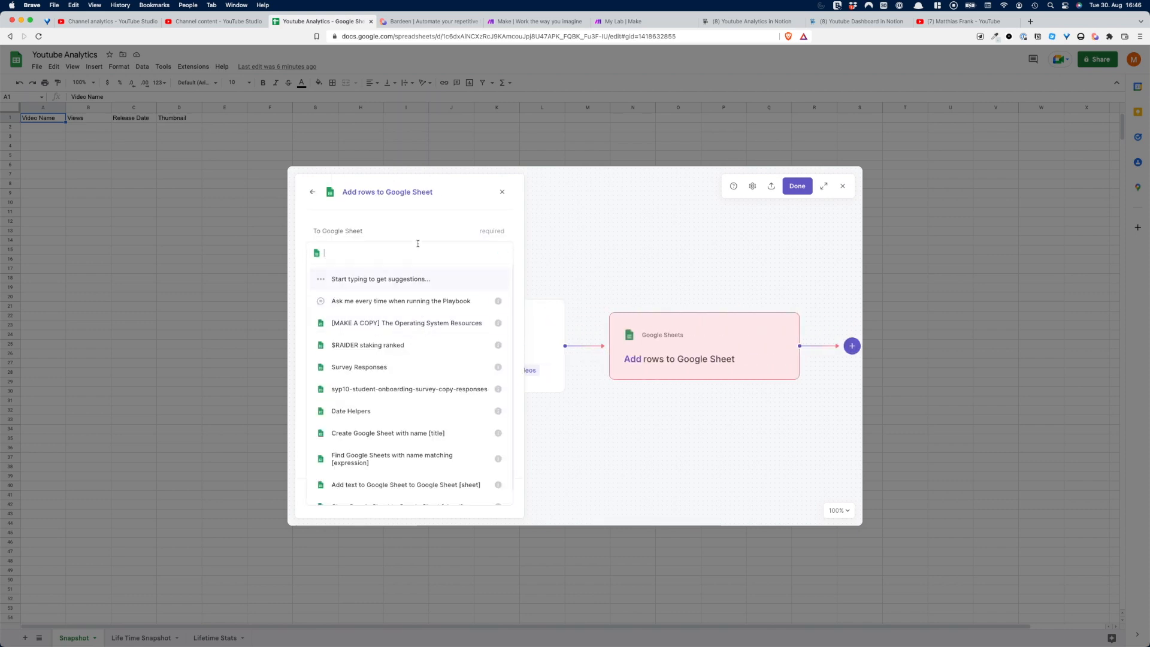
- Set the Youtube Analytics spreadsheet as the destination for the added rows
type("youtu")
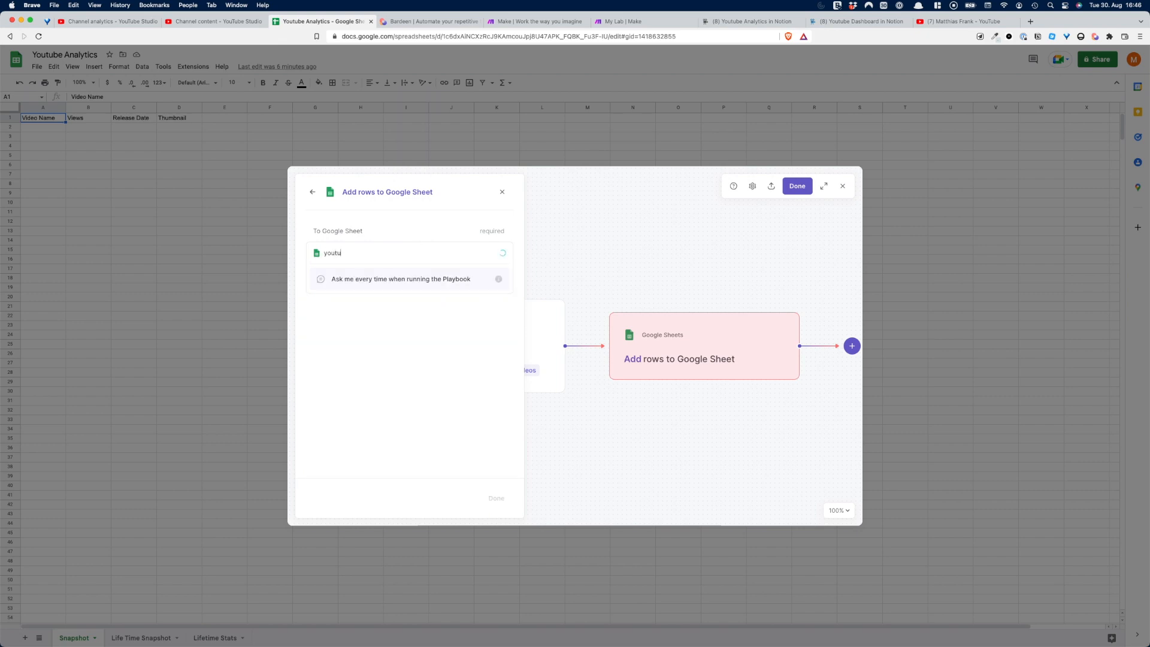
left_click(402, 283)
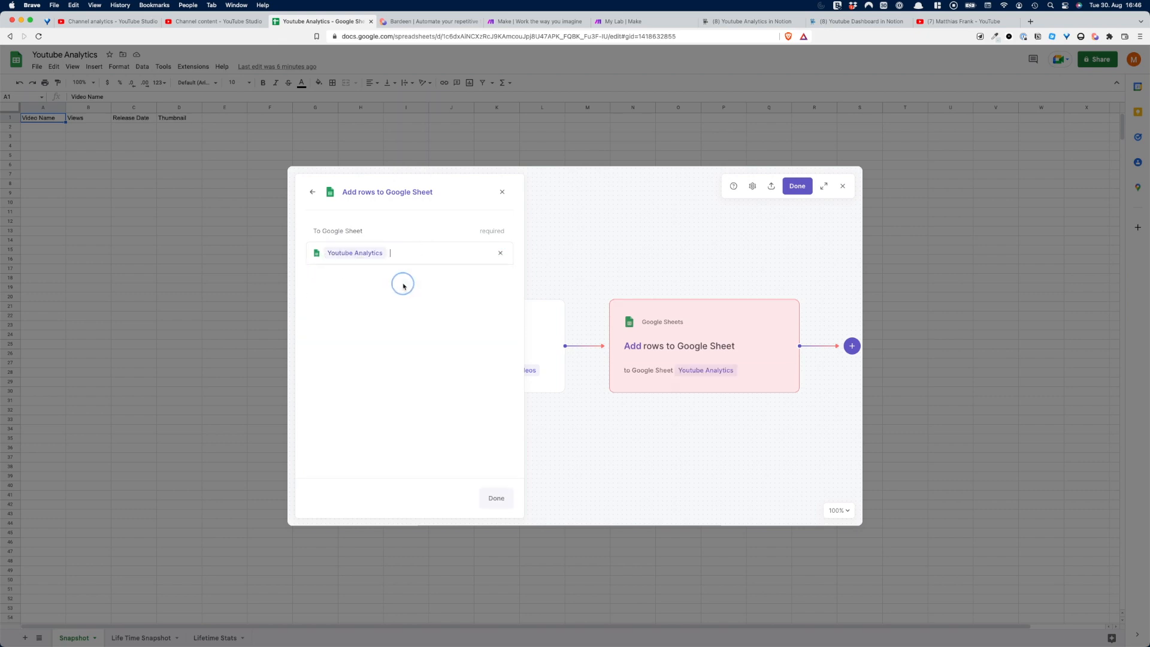
left_click(363, 305)
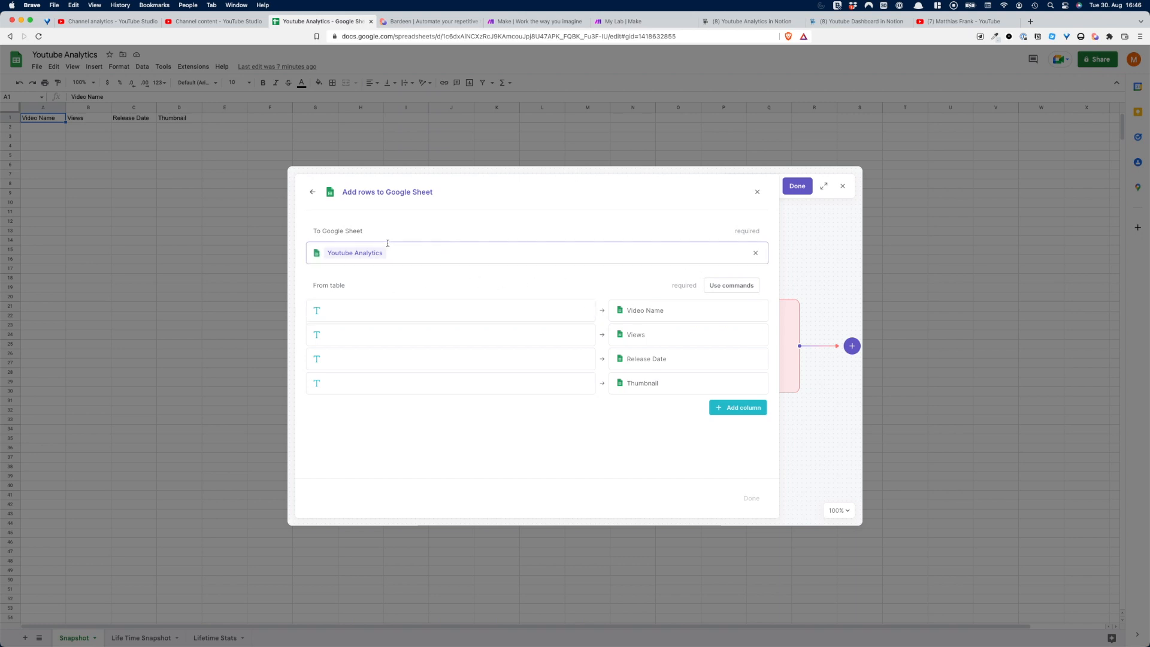
- Map the scraped Video Title field to the Video Name column and the scraped Views field to the Views column
left_click(429, 317)
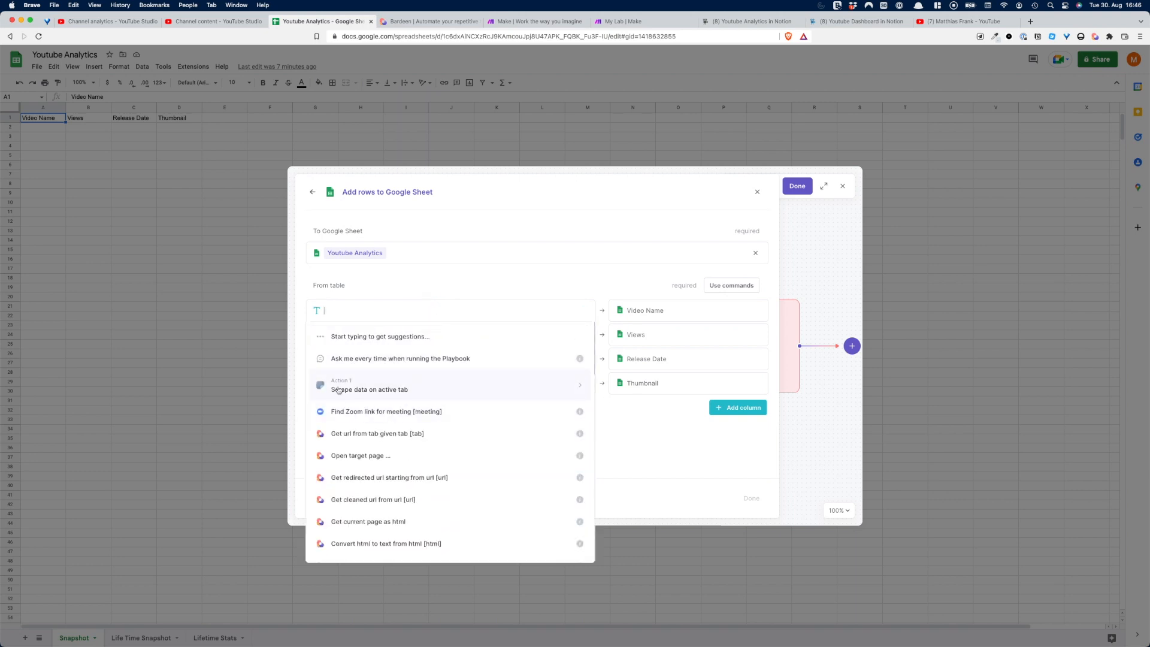
left_click(434, 390)
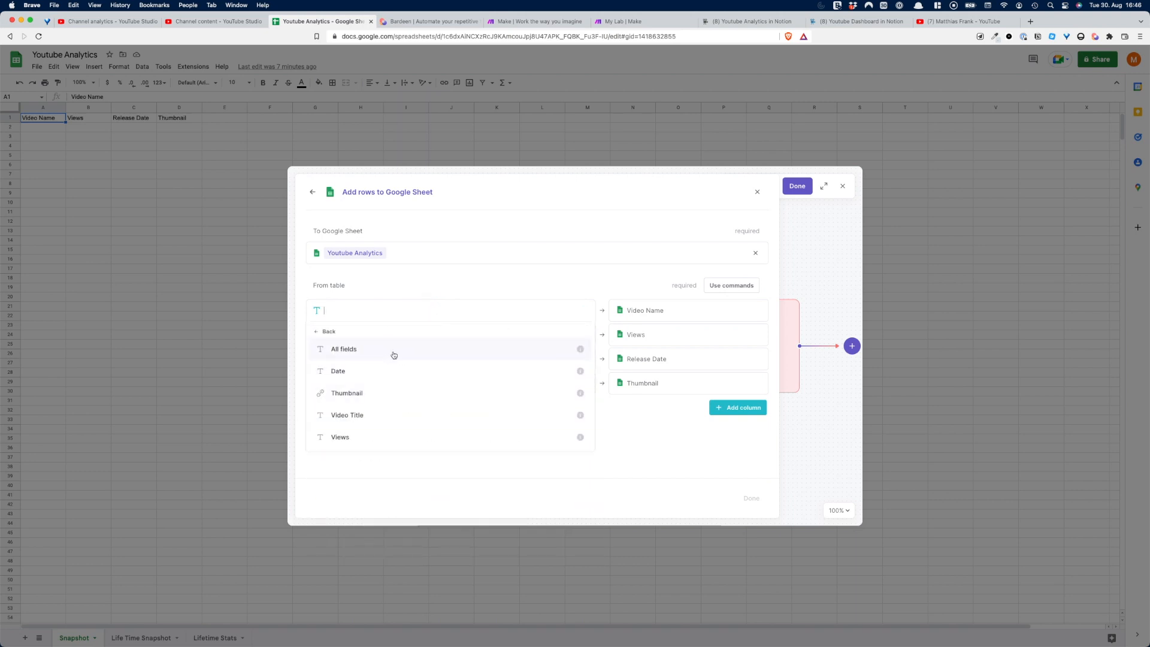
left_click(366, 414)
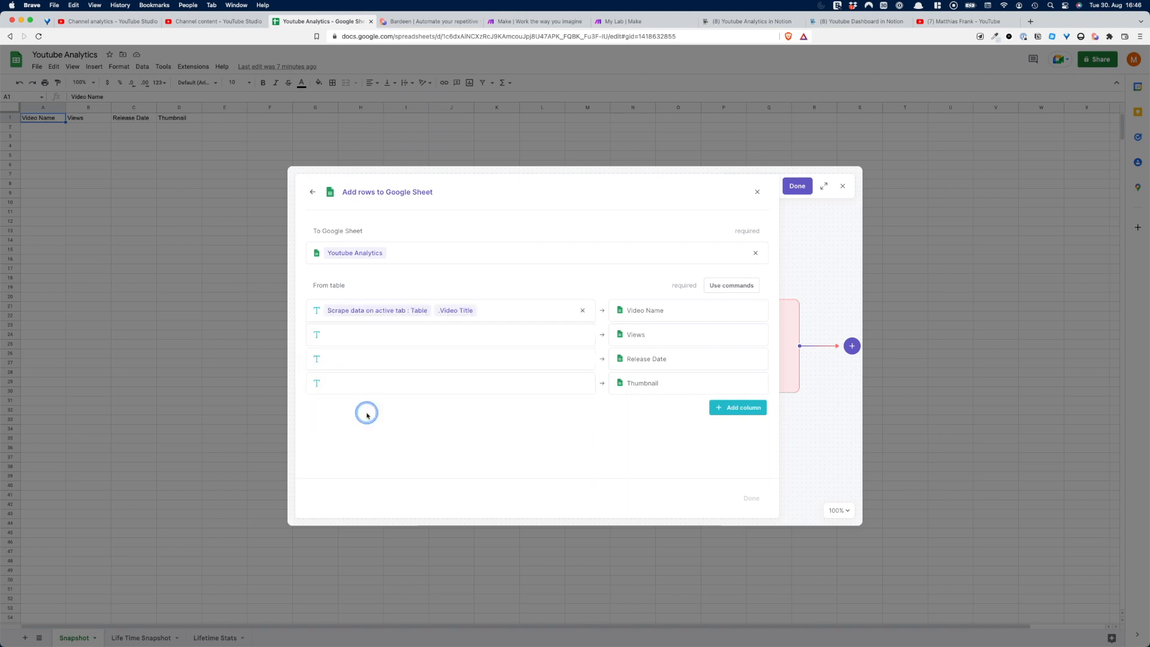
left_click(398, 334)
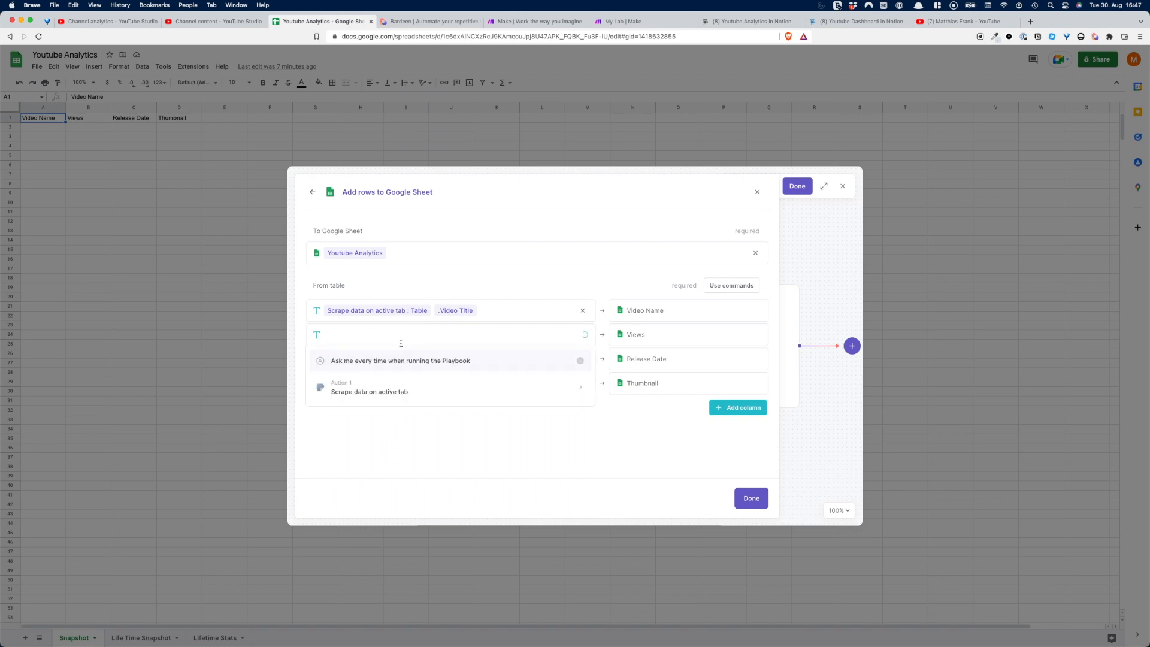
scroll(421, 427, "down", 10)
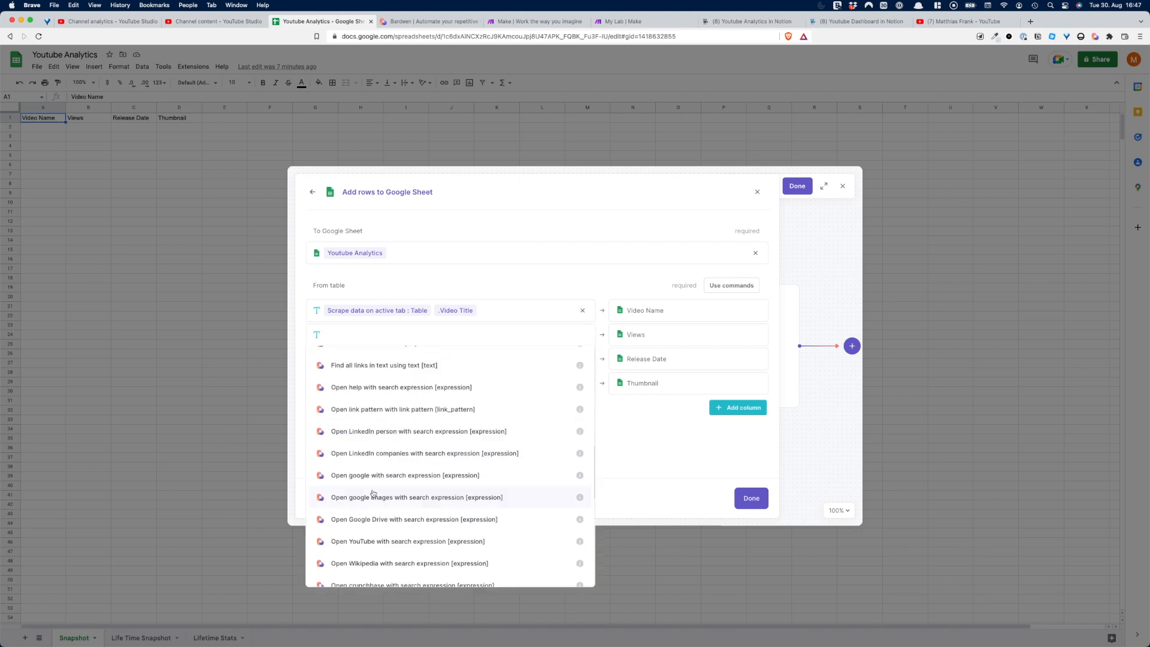
scroll(393, 512, "up", 10)
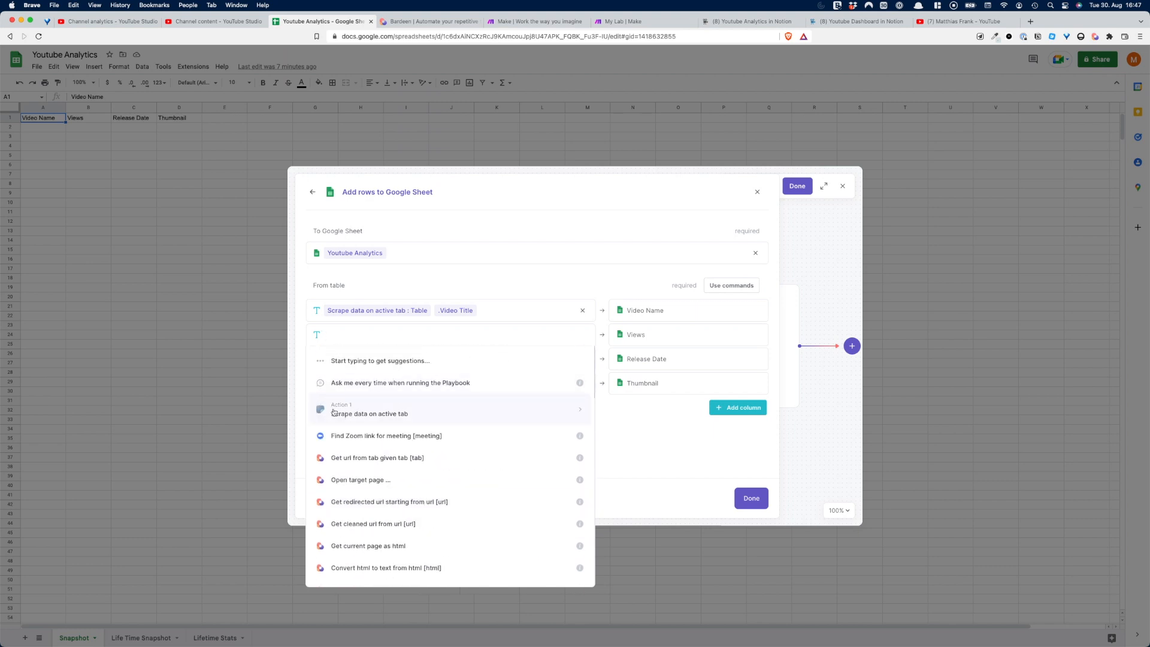
left_click(395, 415)
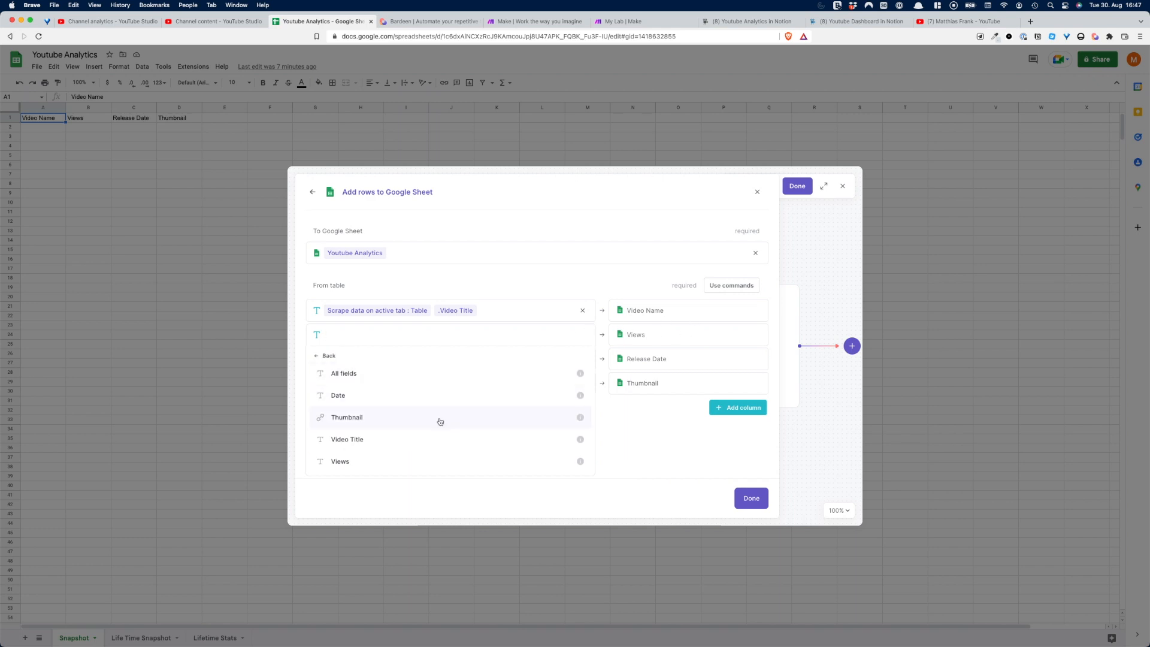
left_click(403, 460)
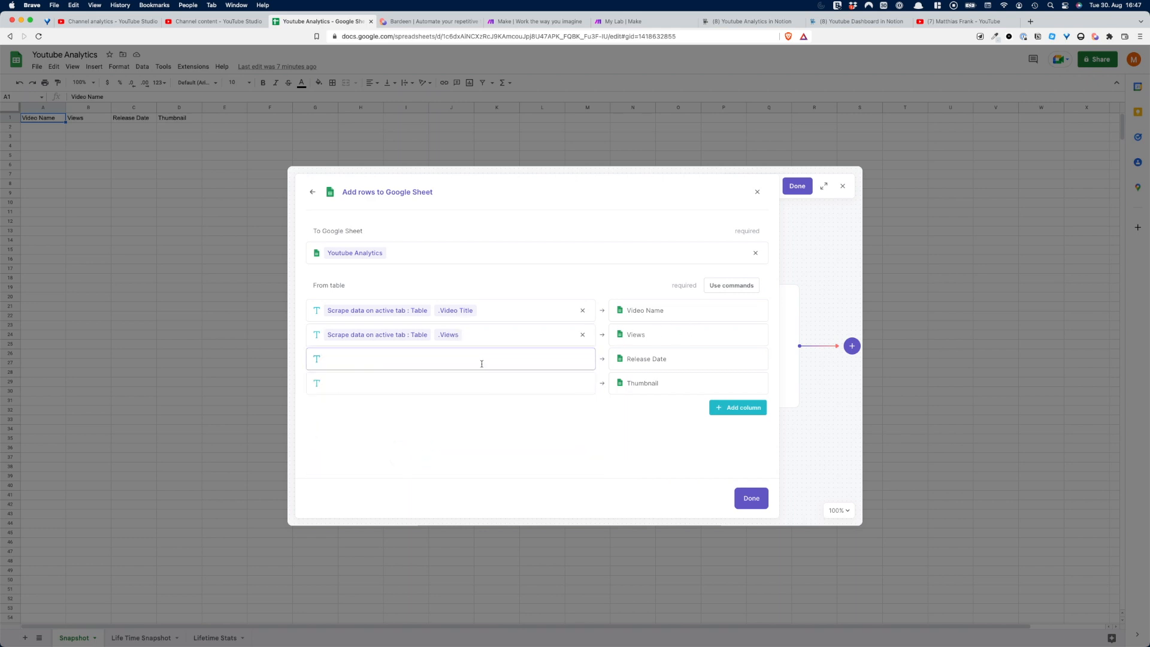
- Map the scraped Date field to the Release Date column and the scraped Thumbnail field to the Thumbnail column
left_click(481, 364)
left_click(412, 431)
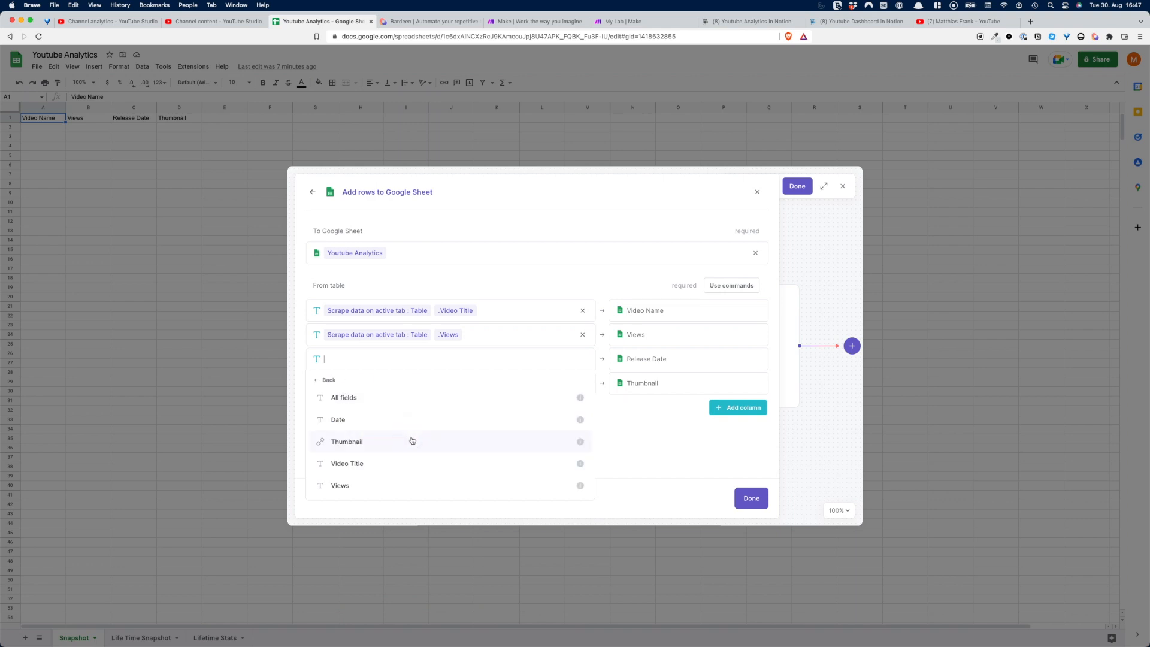
left_click(390, 422)
left_click(507, 381)
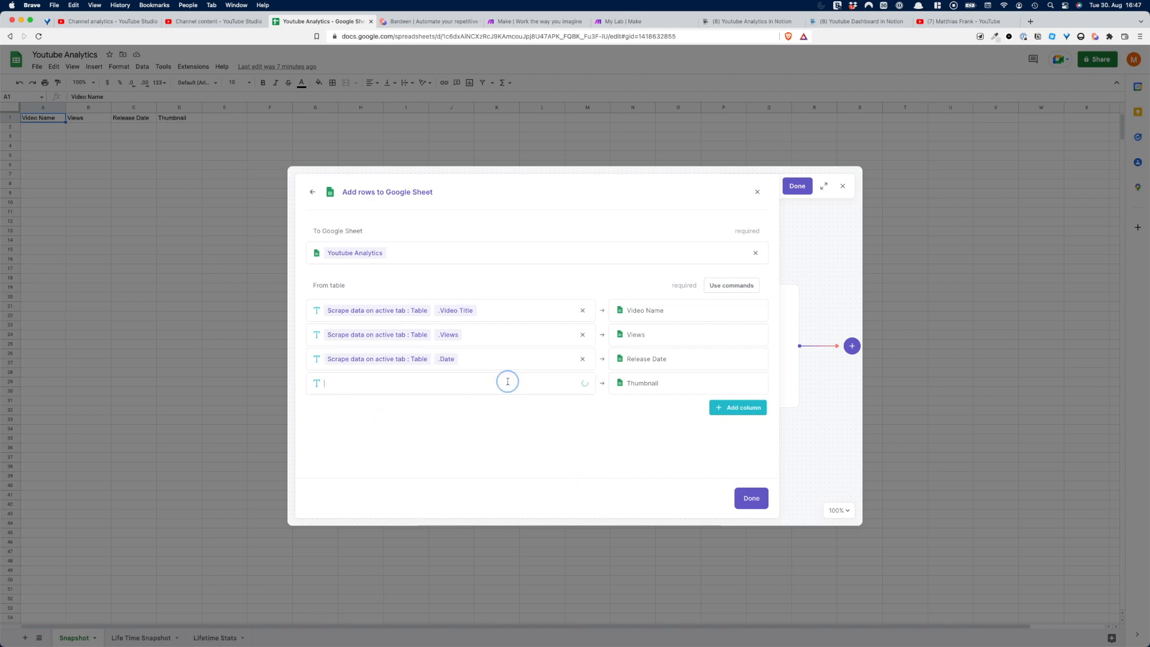
left_click(388, 436)
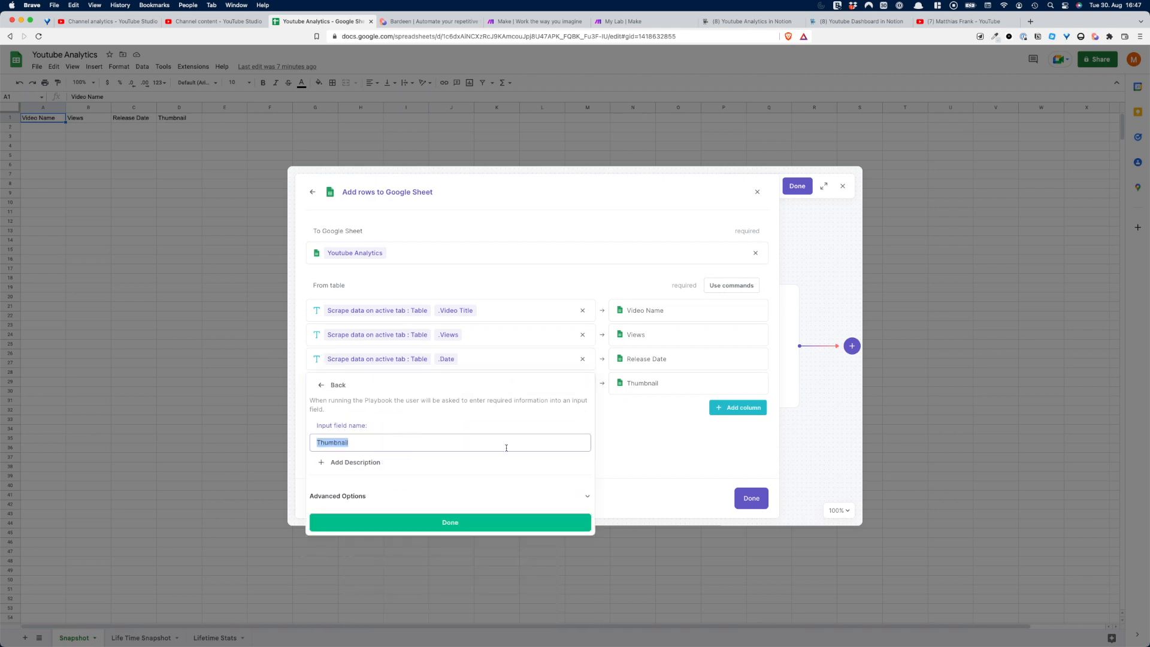
left_click(688, 407)
left_click(537, 388)
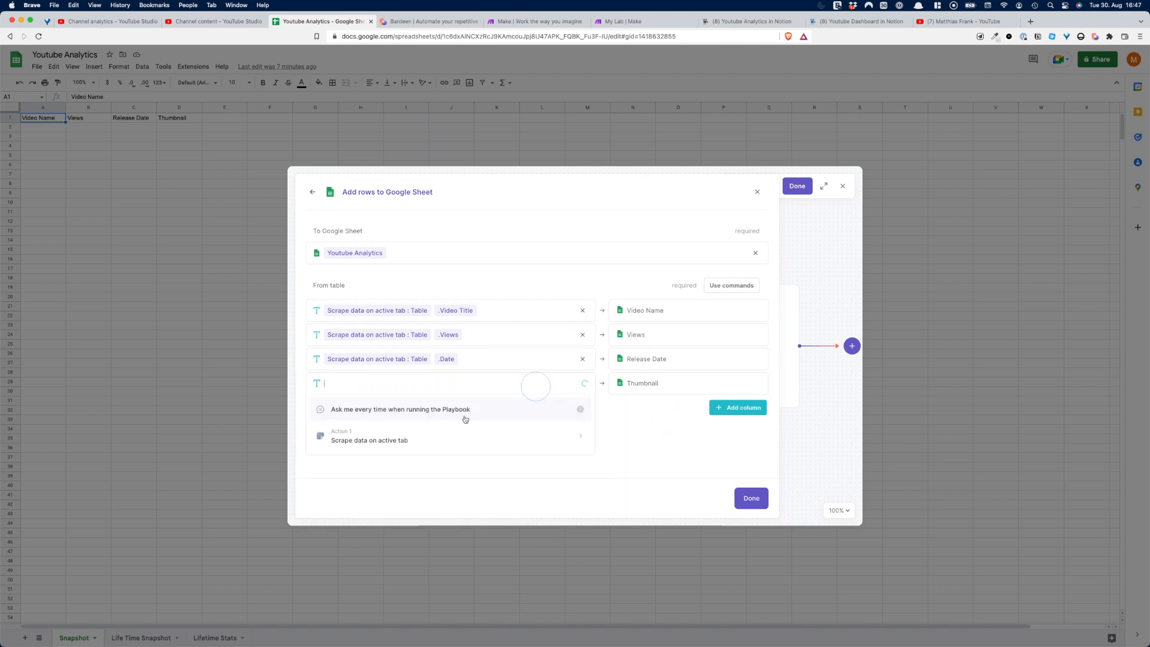
left_click(386, 462)
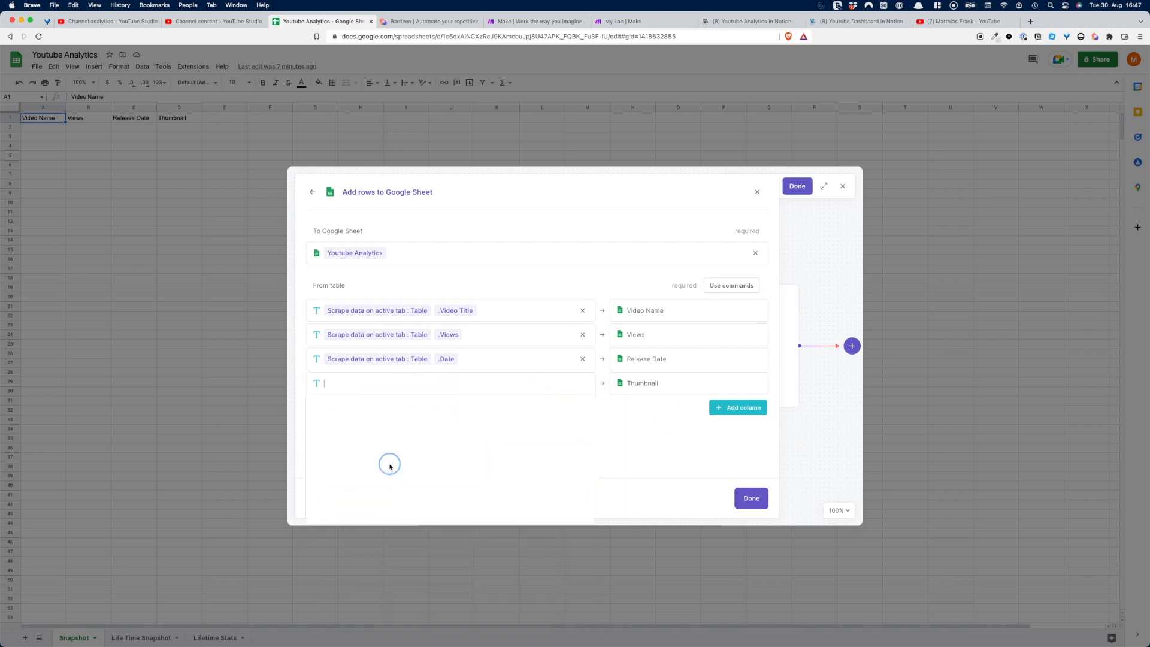
left_click(368, 470)
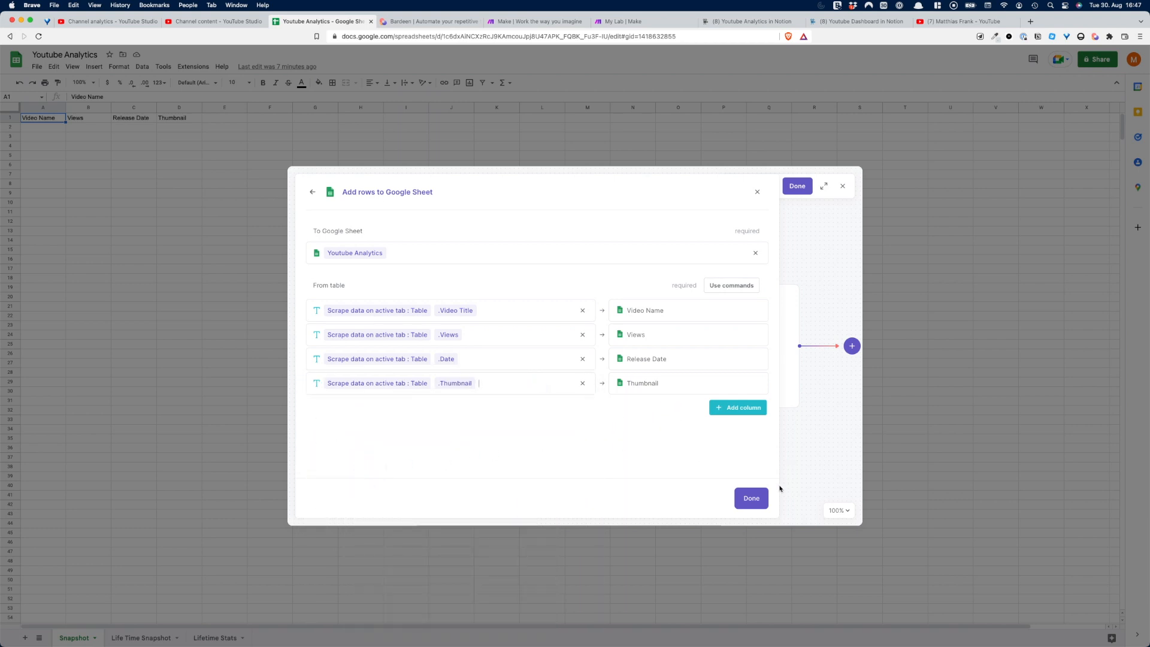
- Confirm the Google Sheets action, save the updated playbook and close Bardeen
left_click(753, 498)
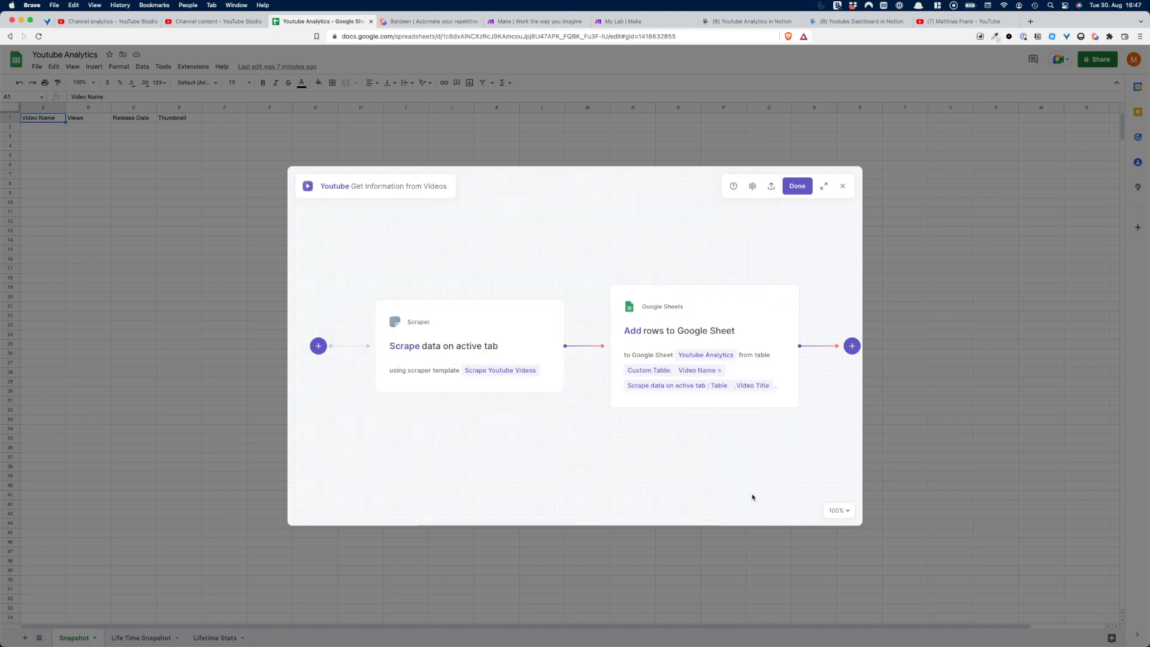
left_click(794, 187)
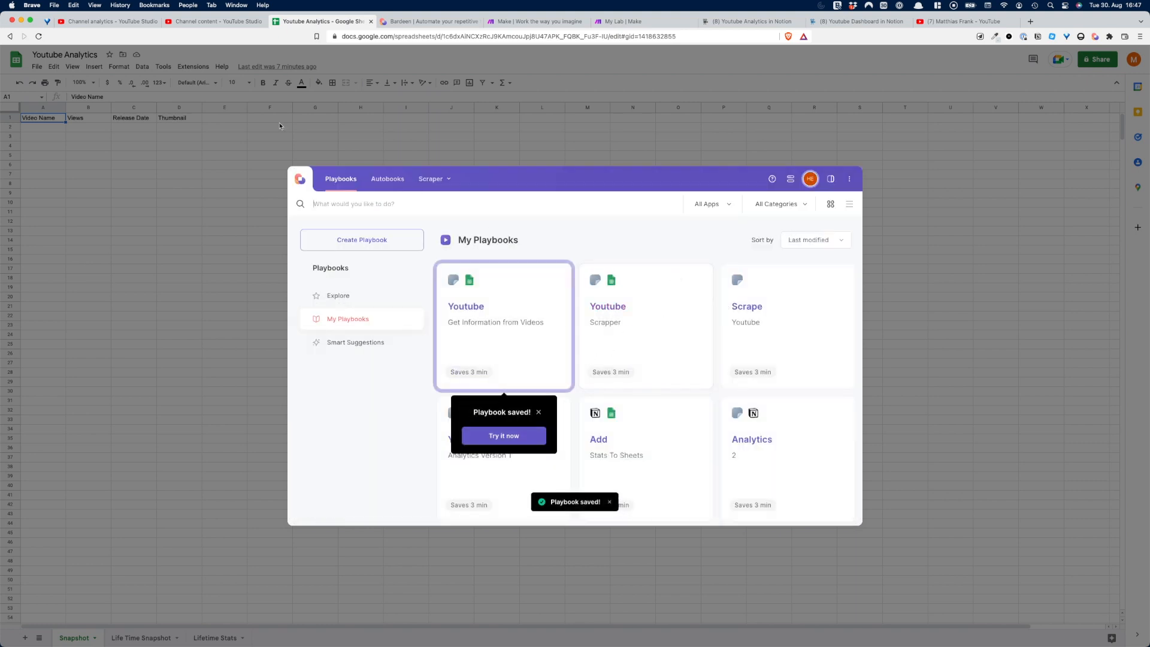
left_click(259, 141)
- Switch to the Channel content page in YouTube Studio and run the updated "Youtube Get Information from Videos" playbook
left_click(217, 21)
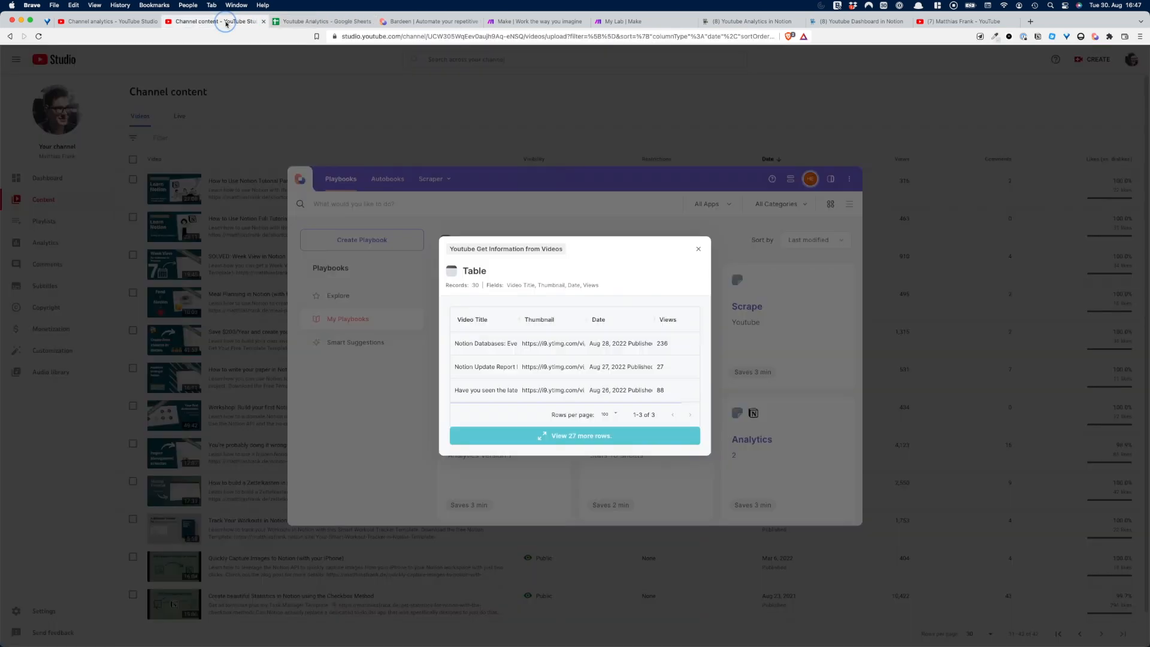
left_click(1095, 36)
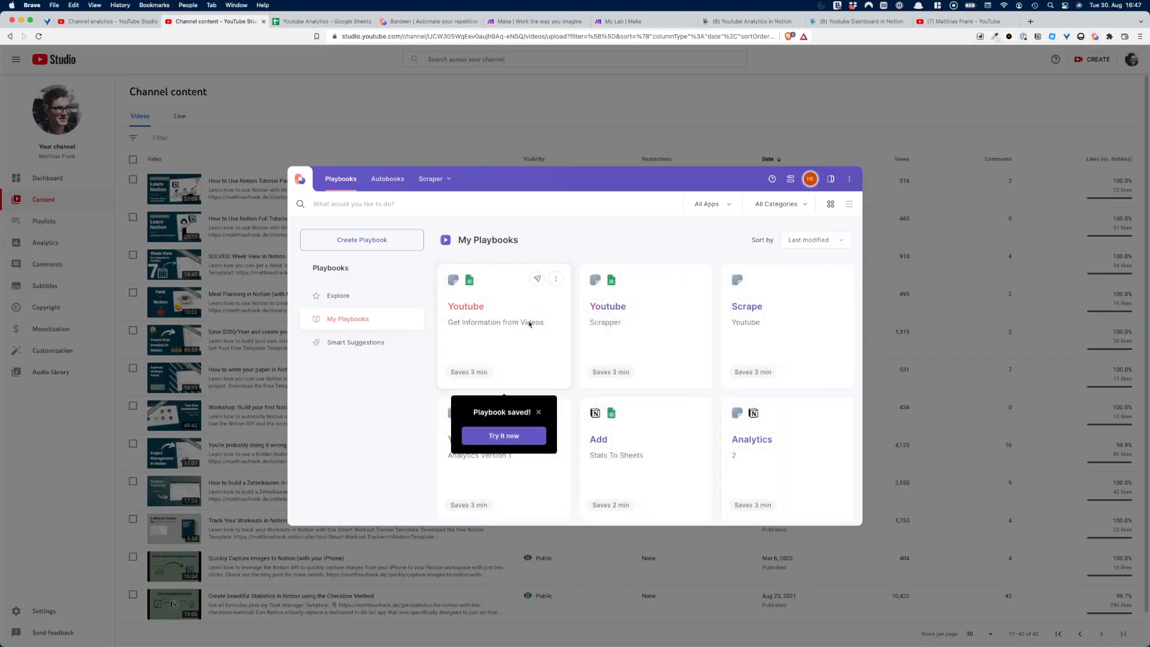
left_click(529, 324)
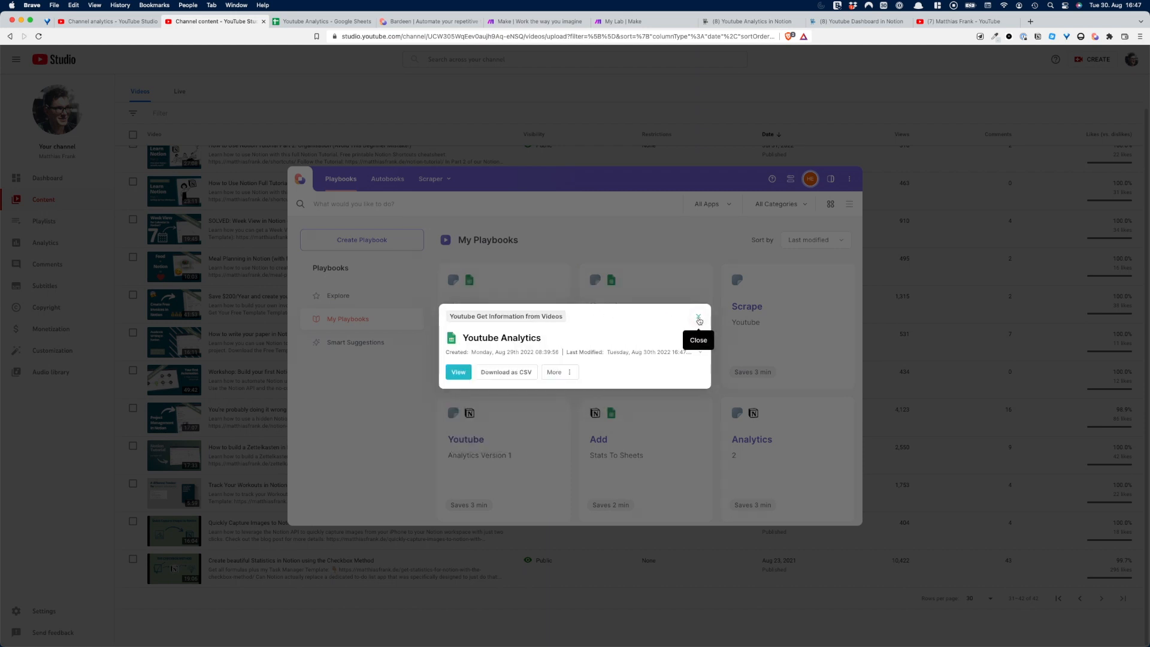
- Close the playbook result and check the added video rows in the Youtube Analytics spreadsheet
left_click(699, 318)
left_click(437, 88)
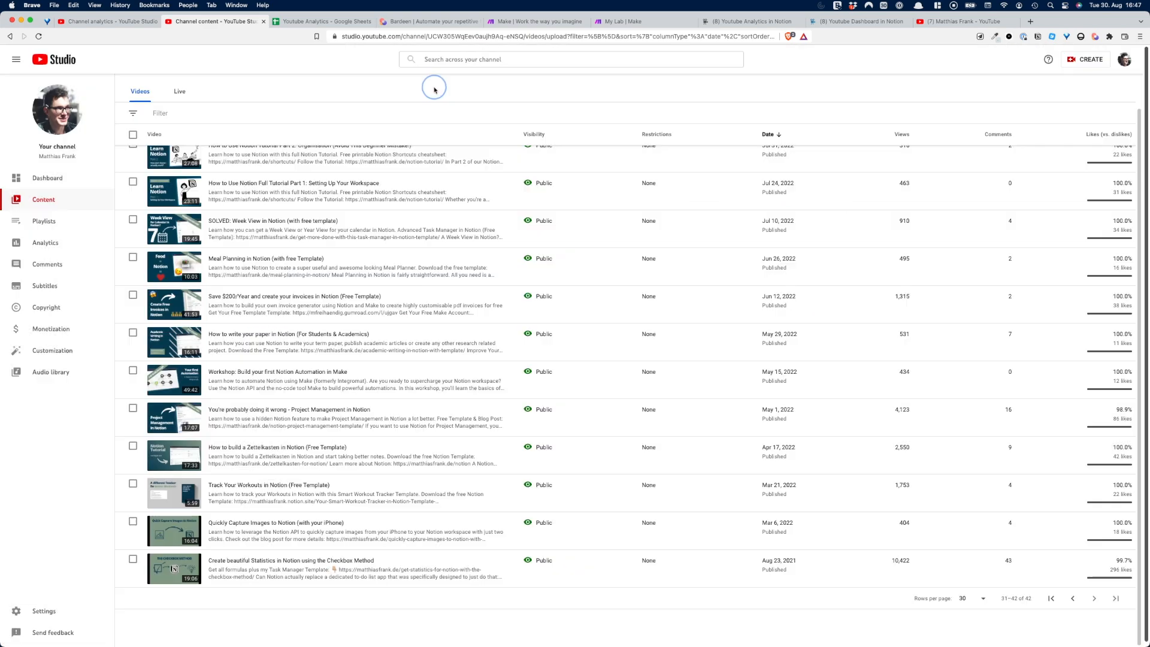
left_click(336, 22)
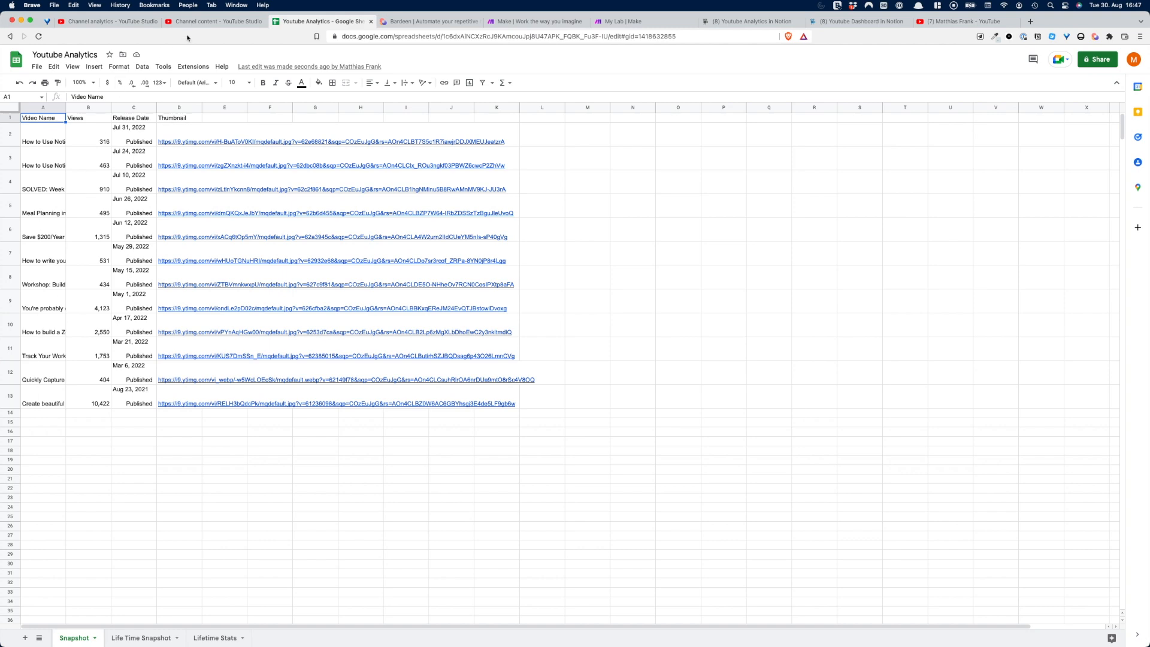
- Go back to the previous page of videos in Channel content, run "Youtube Get Information from Videos" there and close Bardeen
left_click(216, 22)
left_click(1073, 598)
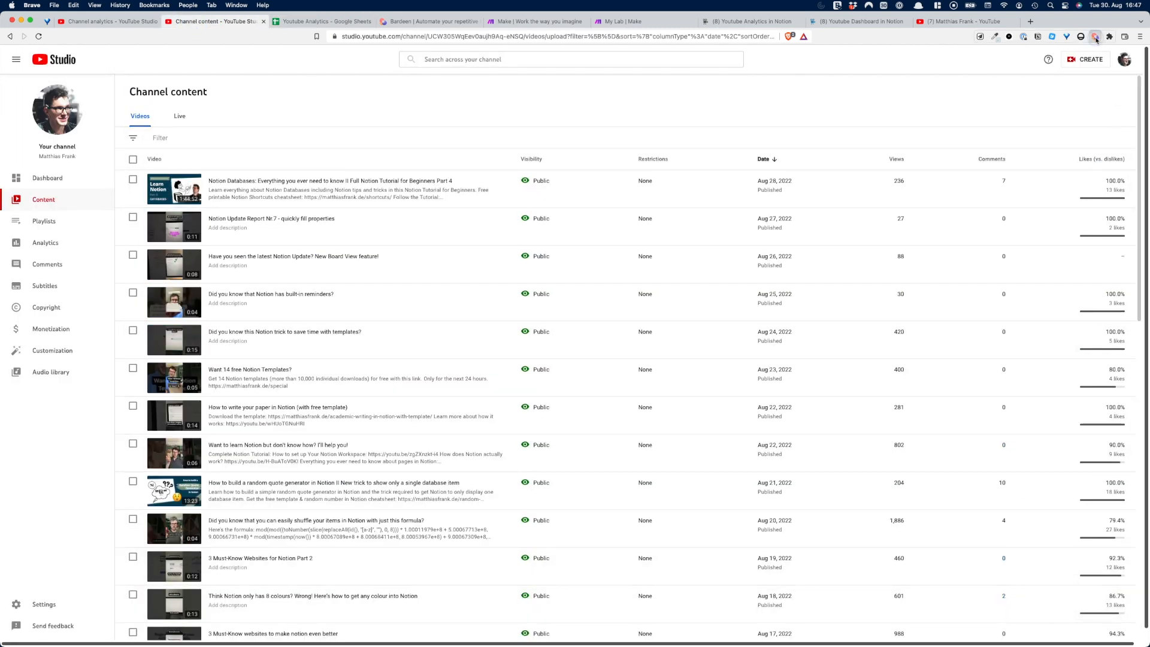
left_click(1095, 36)
left_click(507, 332)
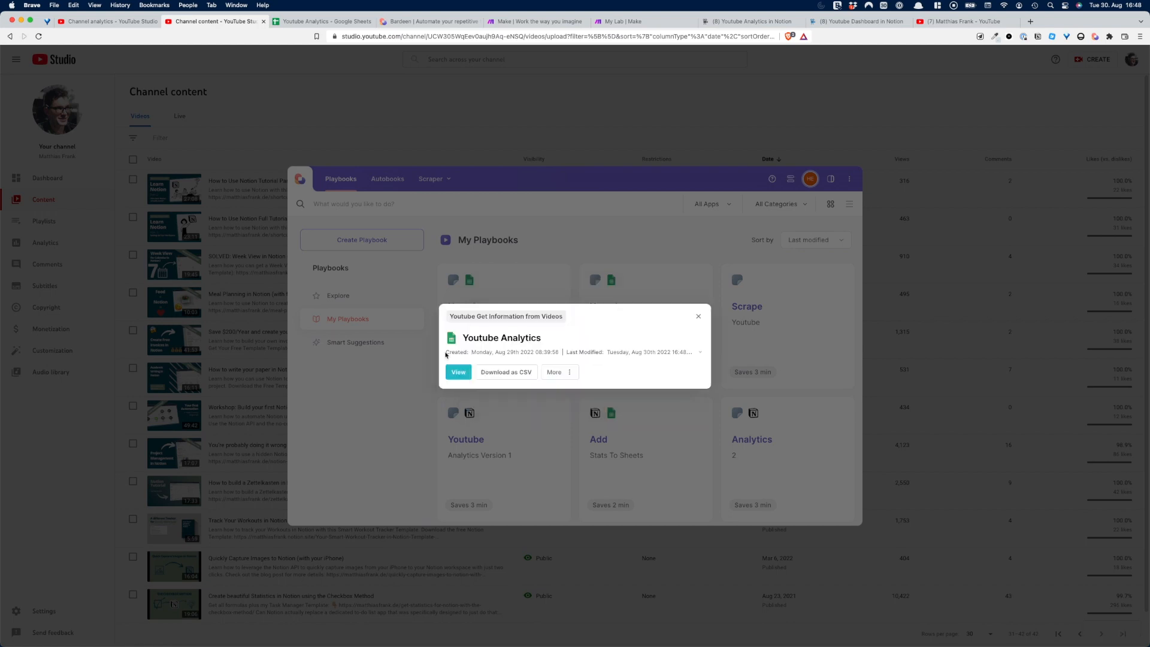
left_click(699, 316)
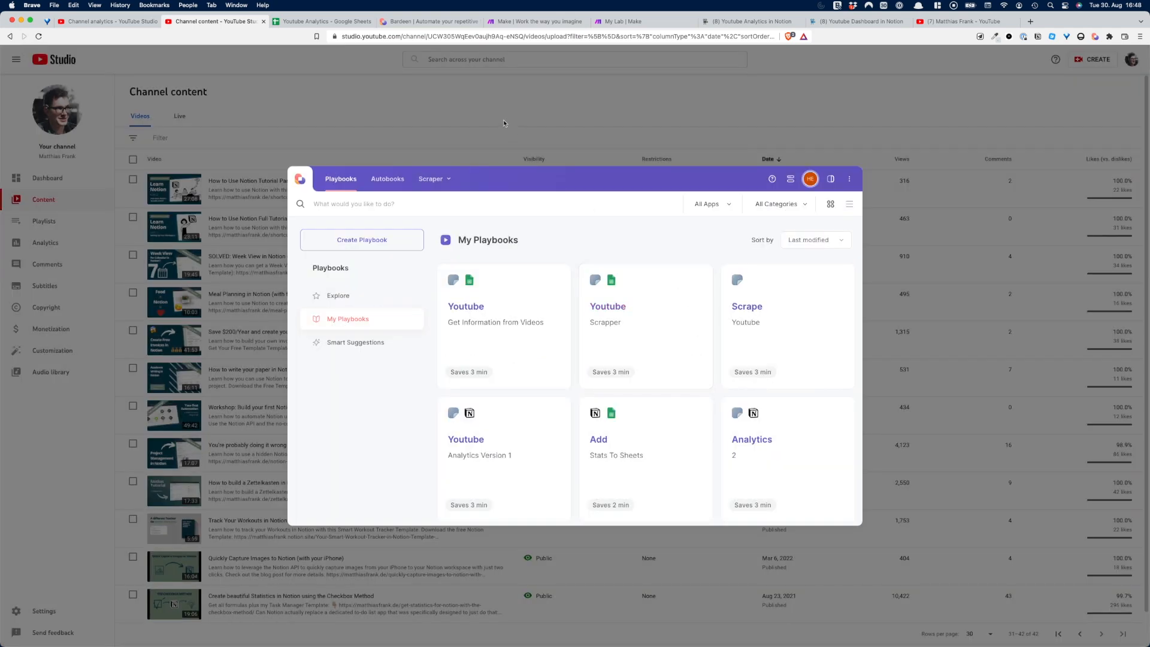
left_click(356, 152)
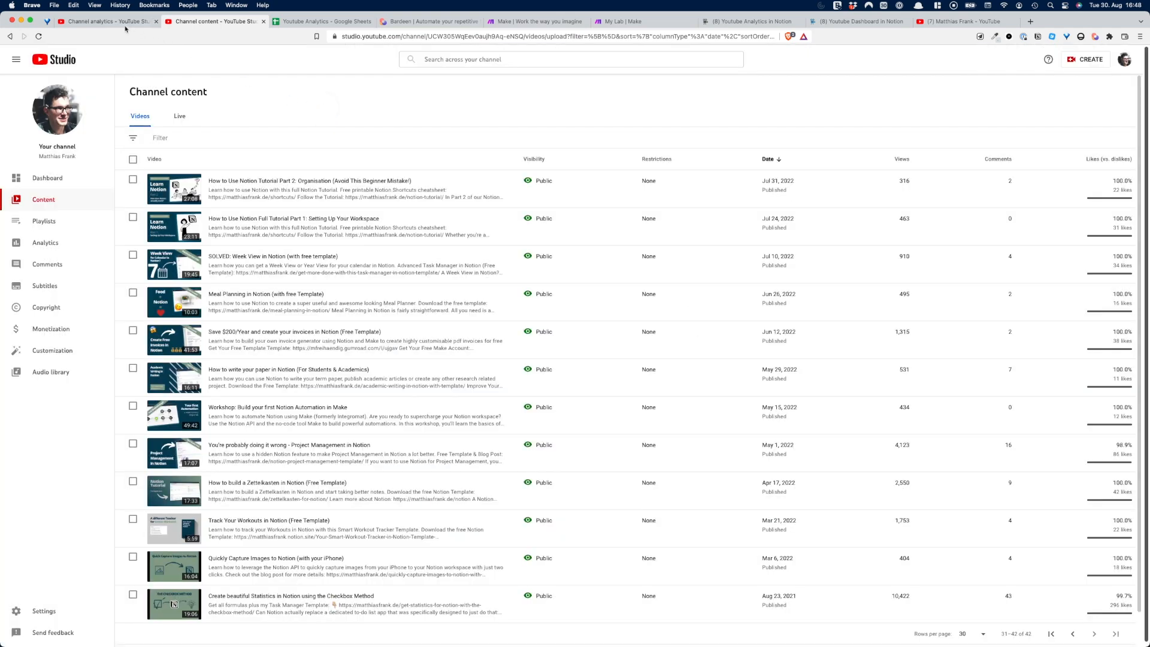
- Switch to the Channel analytics page and look through its lifetime table of views, watch time, subscribers and impressions per video
left_click(120, 22)
scroll(174, 506, "down", 8)
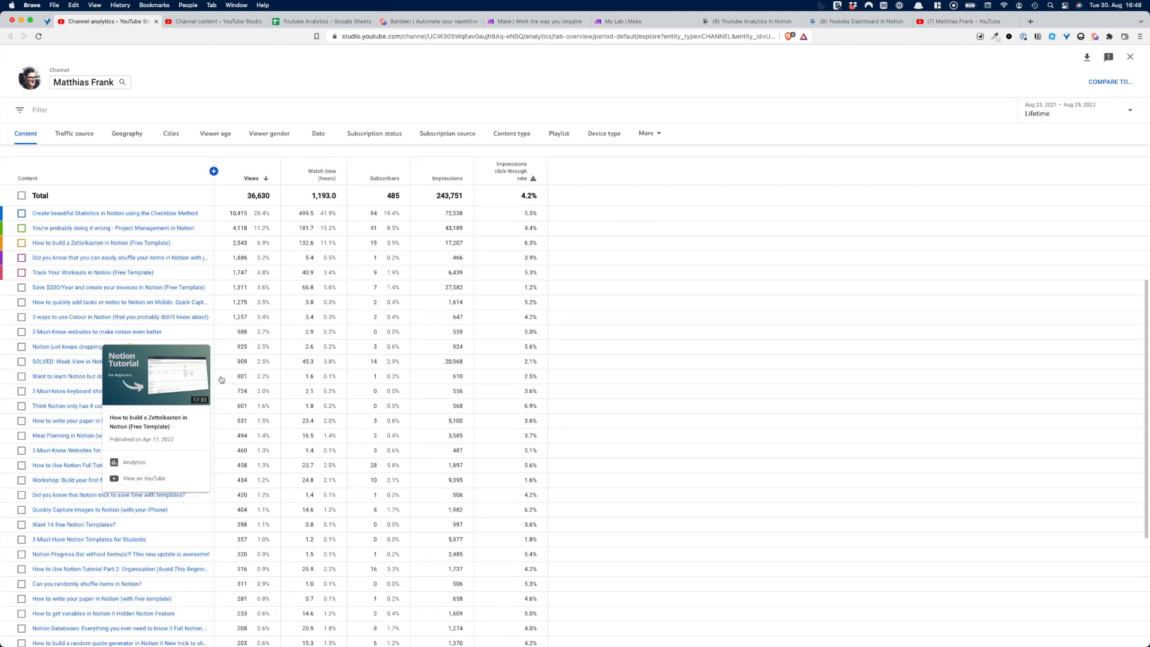
scroll(265, 518, "up", 6)
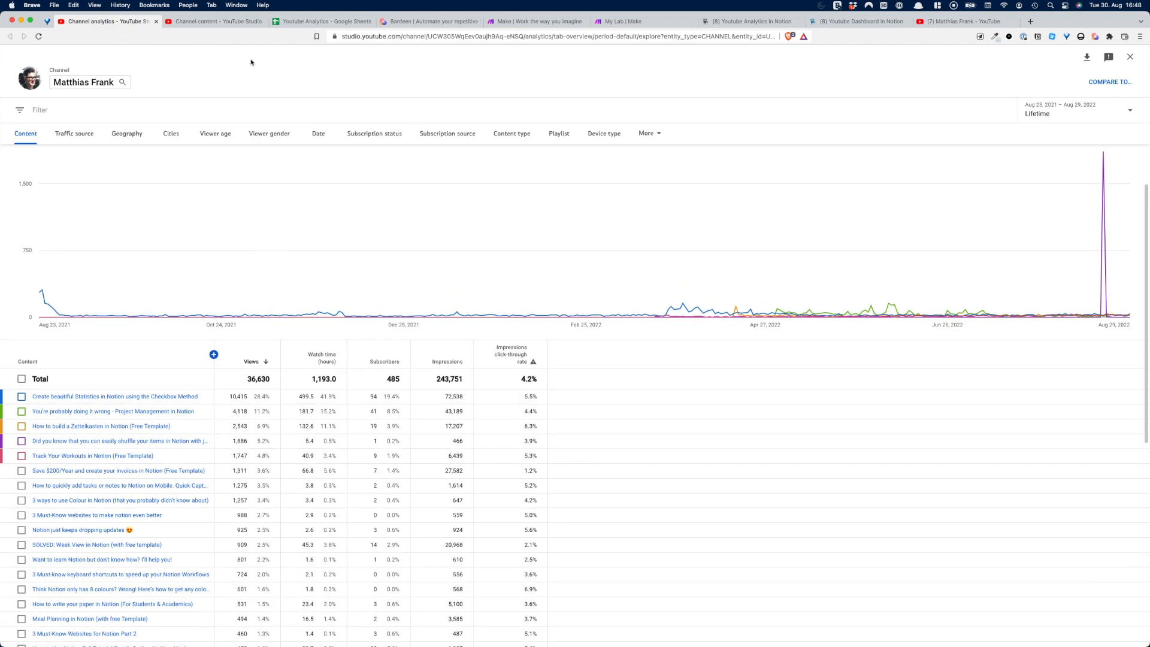
- Compare the Channel content and Channel analytics pages, and look through the video rows in the Youtube Analytics spreadsheet's Snapshot sheet
left_click(239, 22)
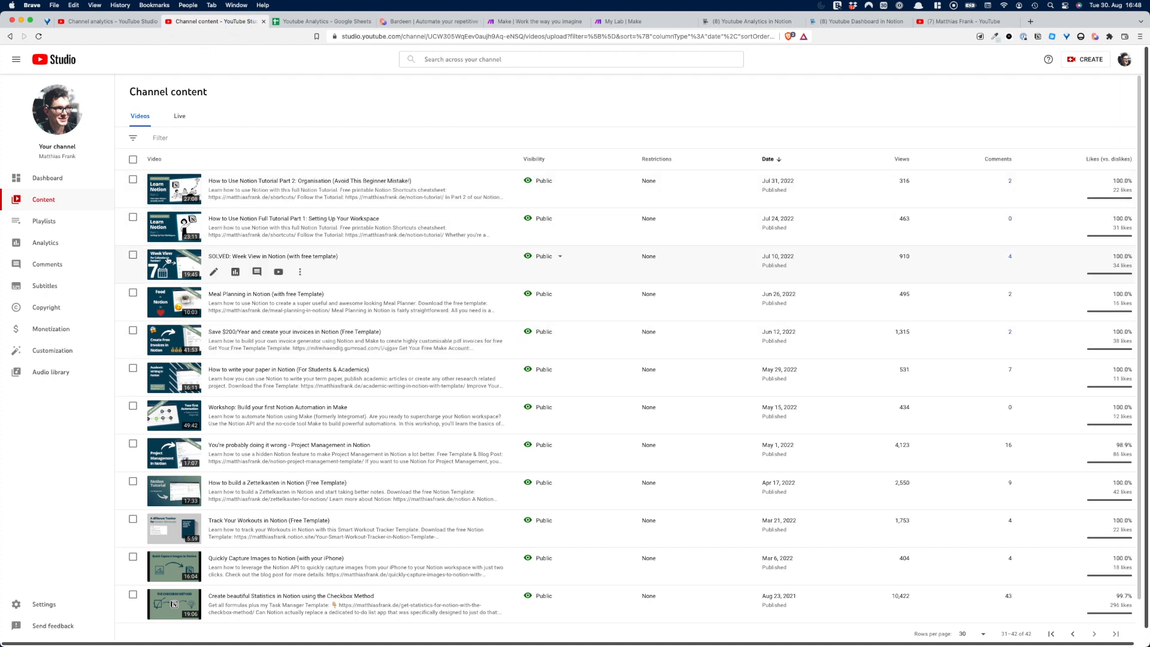
key("ctrl+shift+Tab")
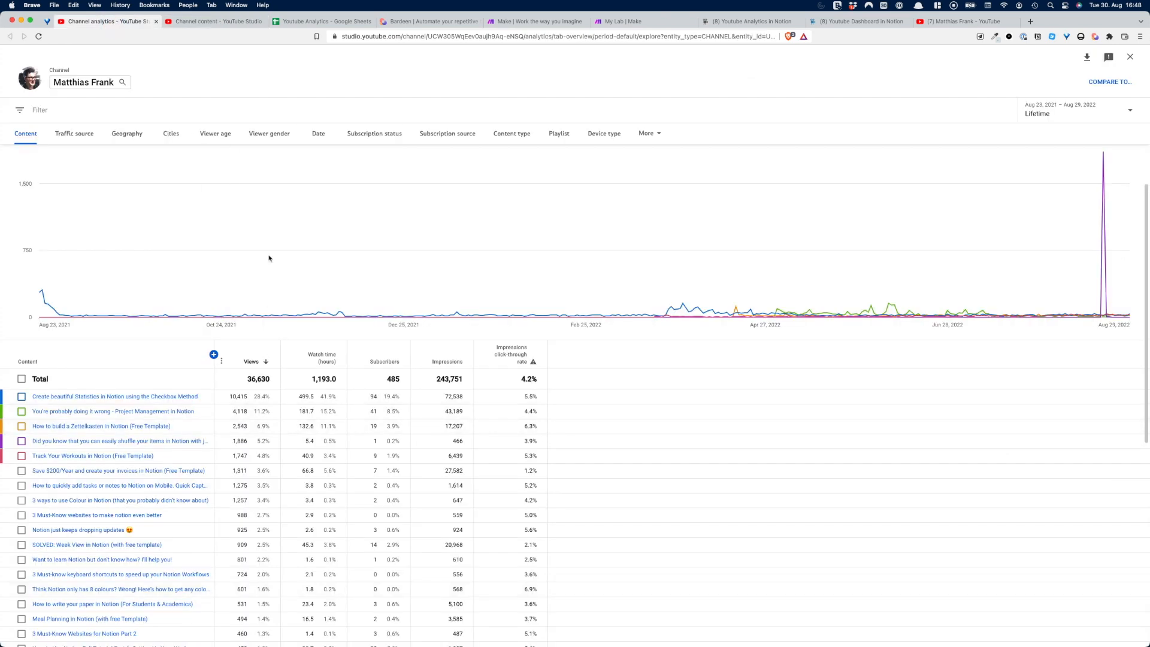
left_click(317, 22)
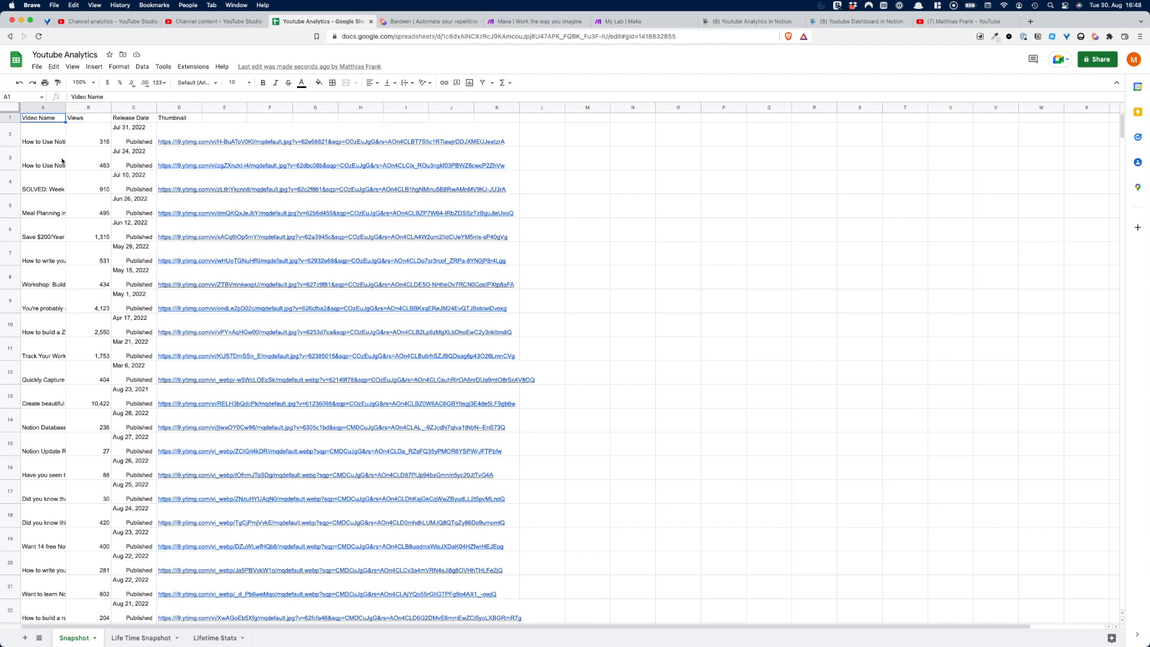
scroll(100, 381, "down", 4)
scroll(99, 380, "up", 4)
scroll(208, 585, "down", 3)
scroll(208, 586, "up", 3)
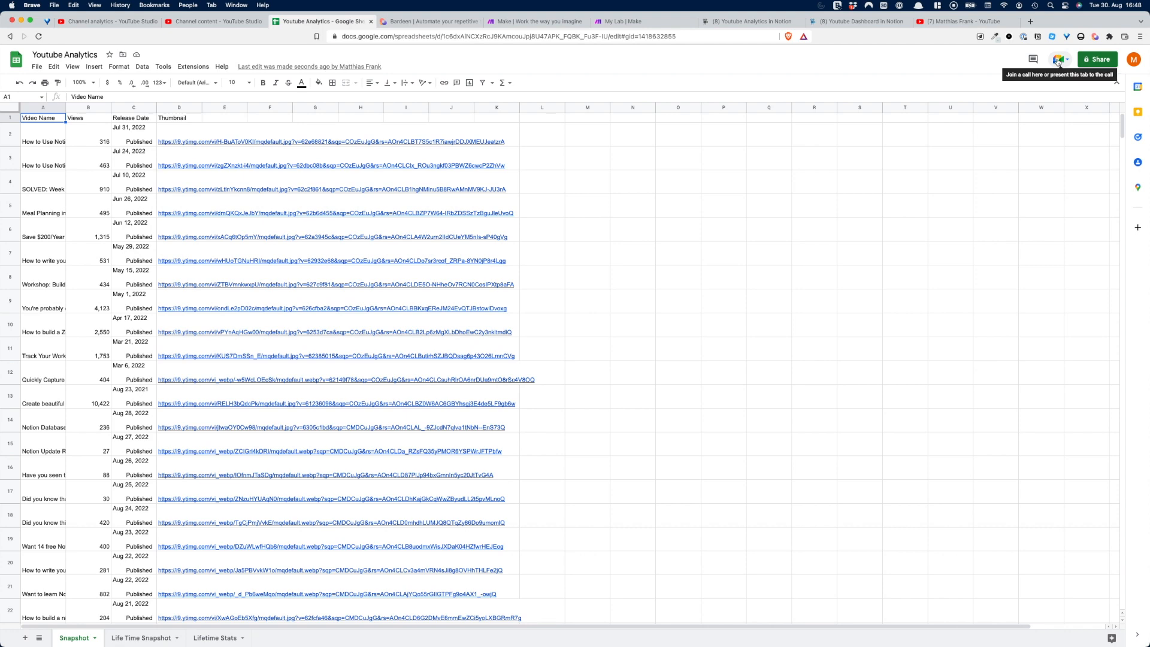
- Switch to Make and create a new scenario that starts with a Google Sheets Watch Rows module
left_click(566, 24)
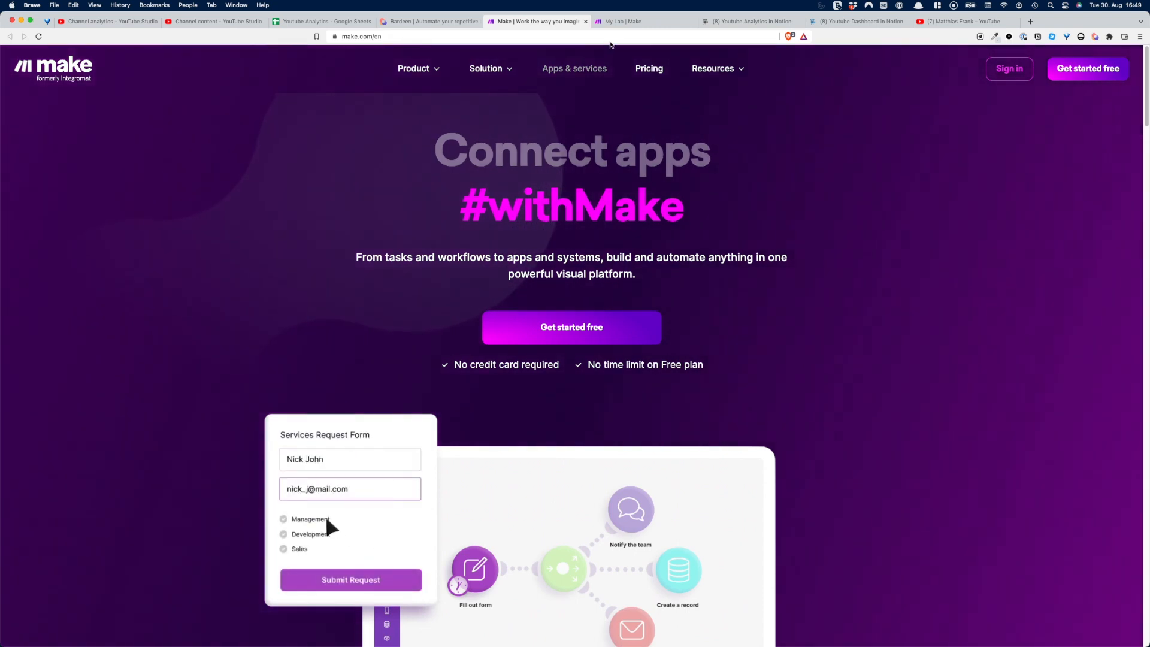
left_click(619, 22)
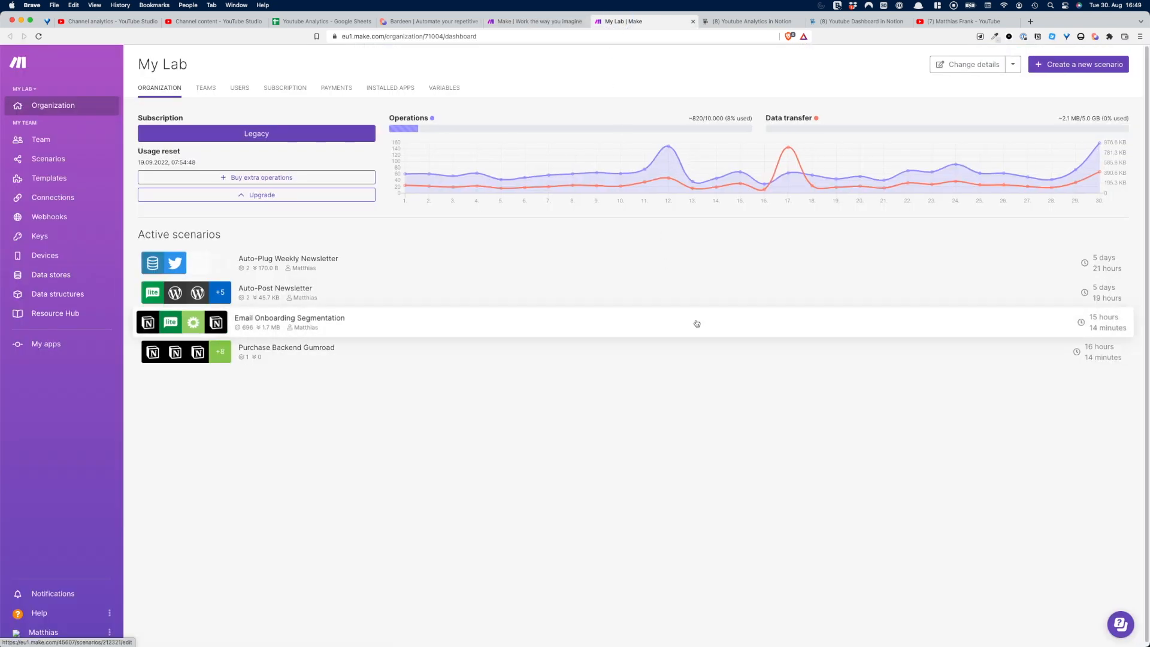
left_click(1042, 67)
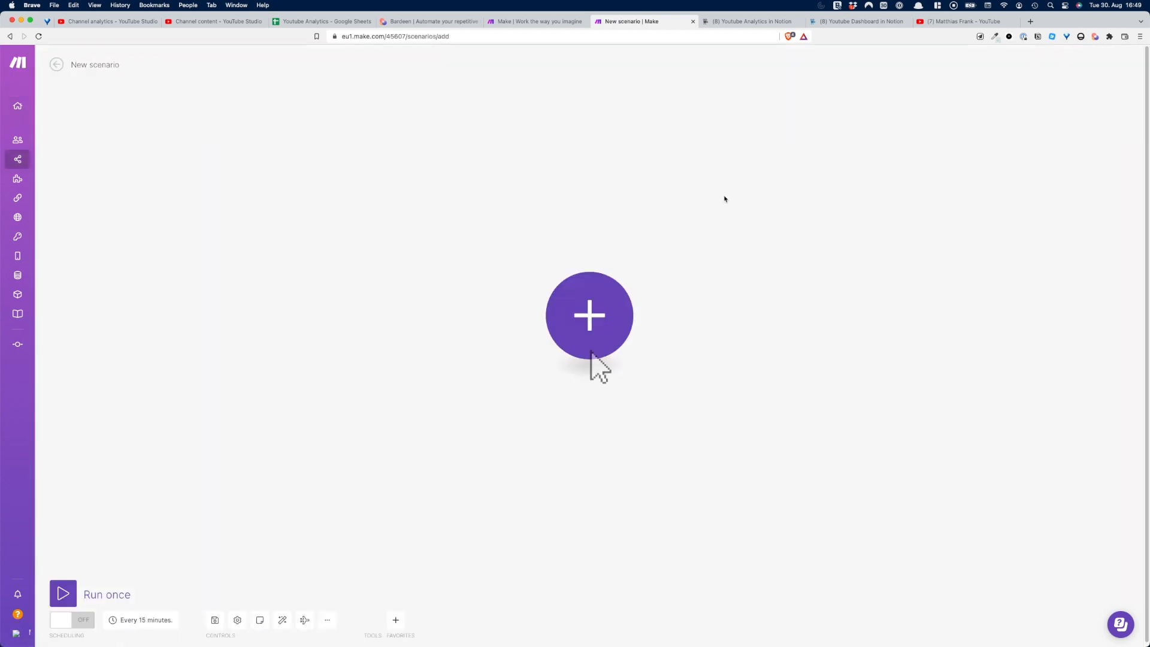
left_click(548, 318)
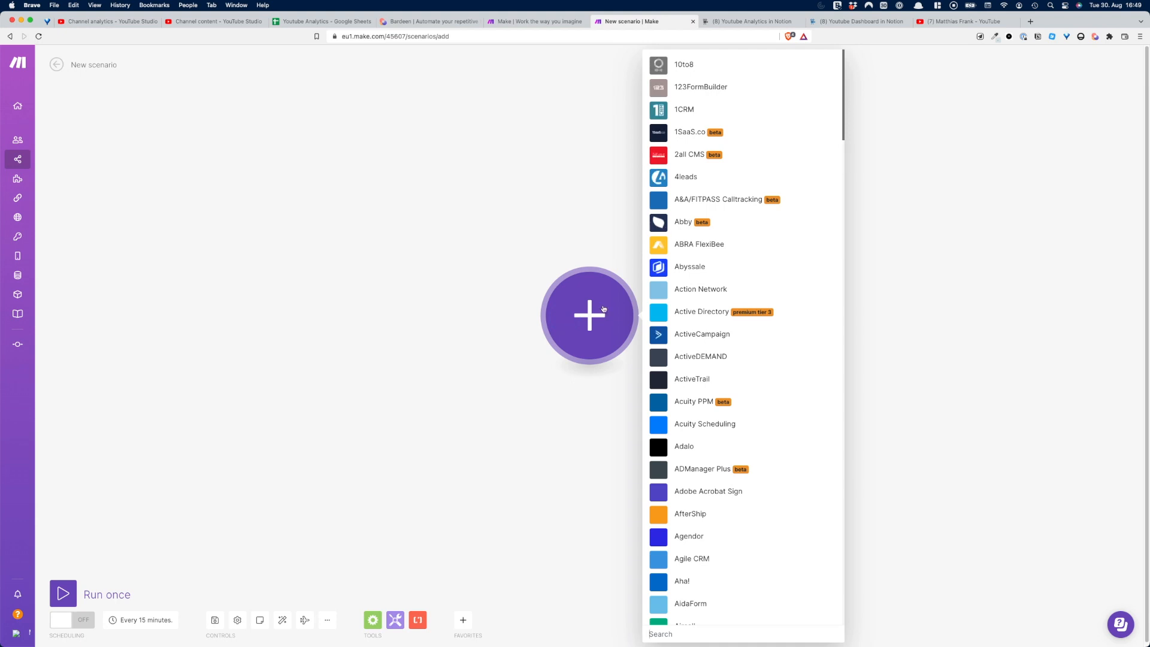
type("sheets")
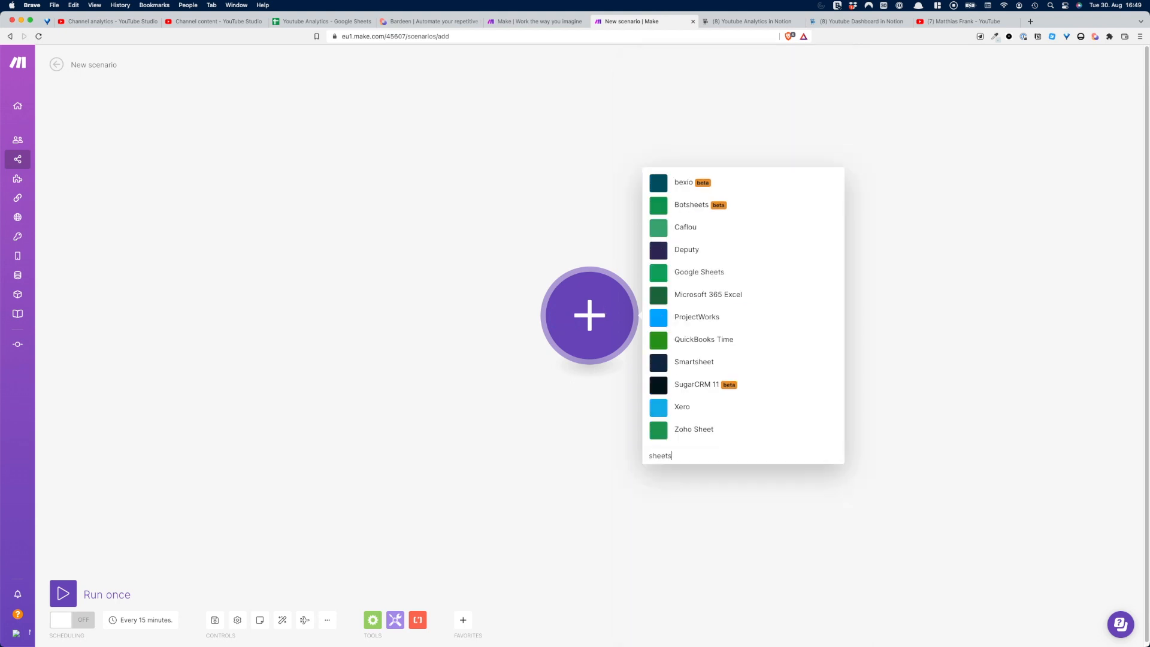
left_click(663, 274)
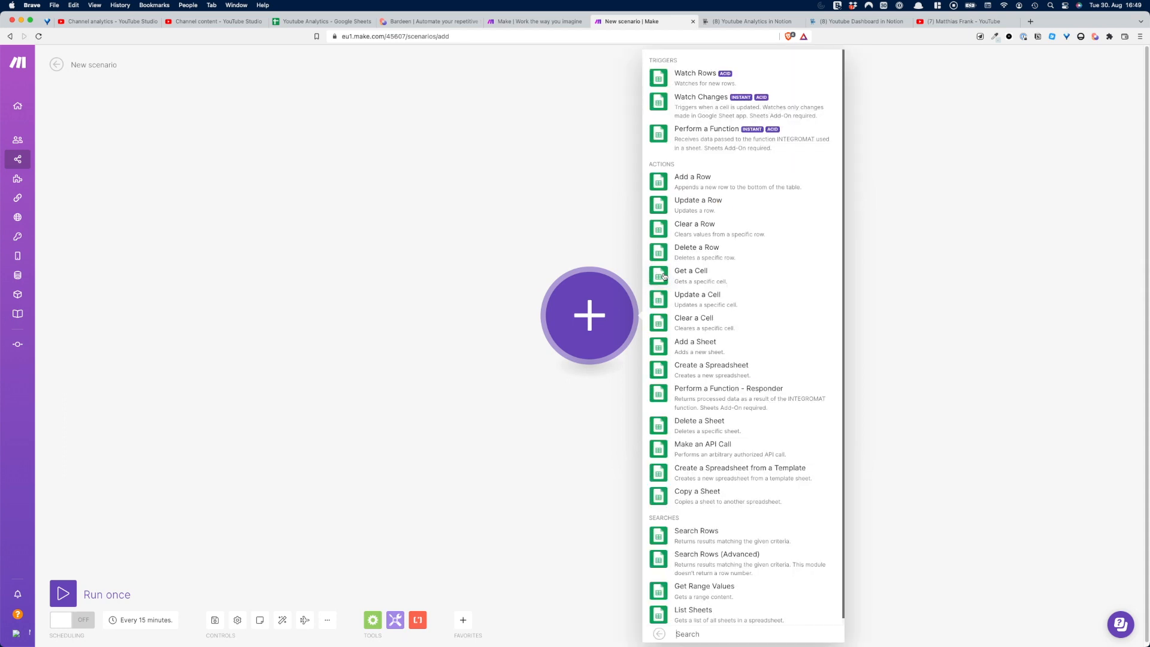
left_click(660, 78)
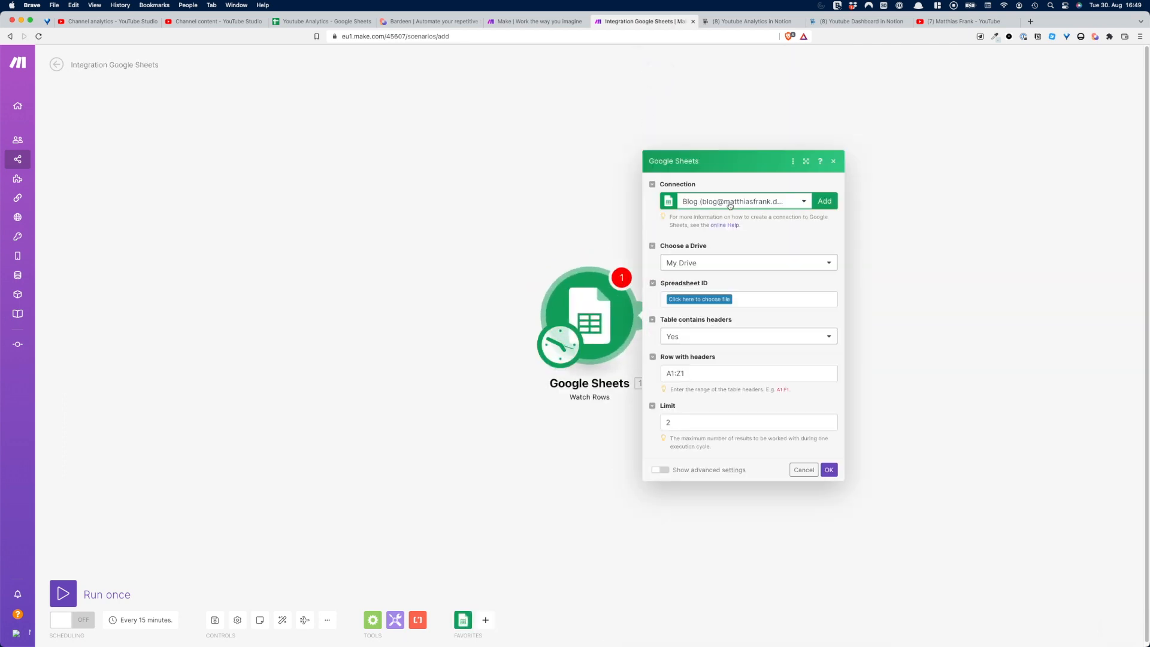
- Configure the Watch Rows module with the Youtube Analytics spreadsheet, the Snapshot sheet and a limit of 100
left_click(687, 300)
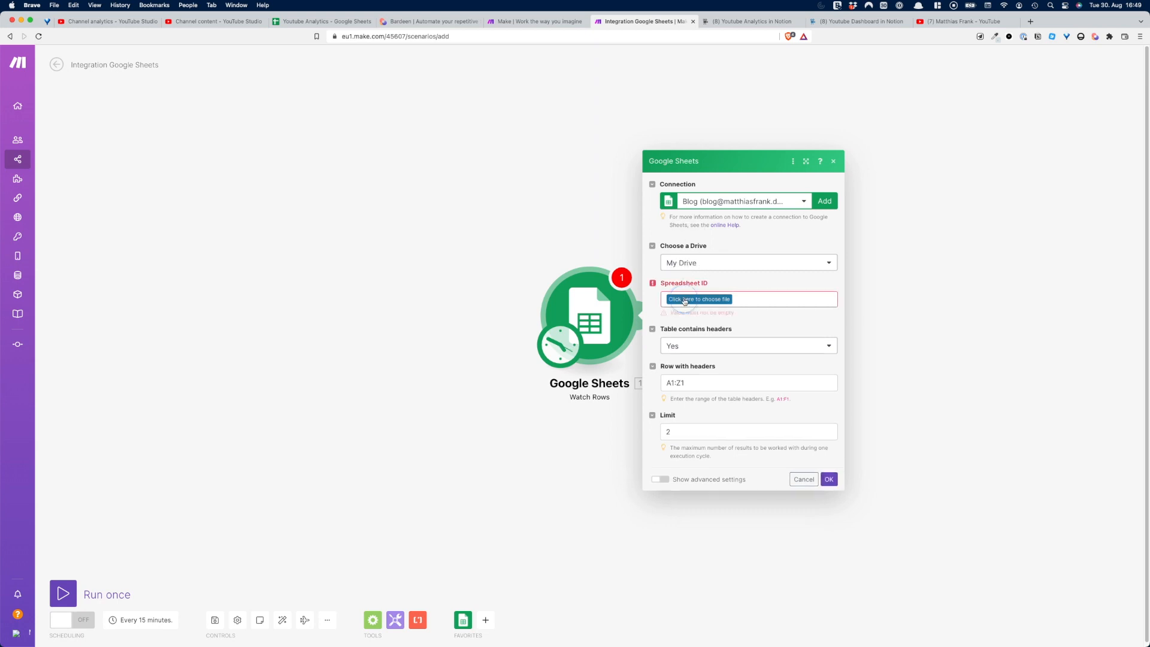
left_click(686, 299)
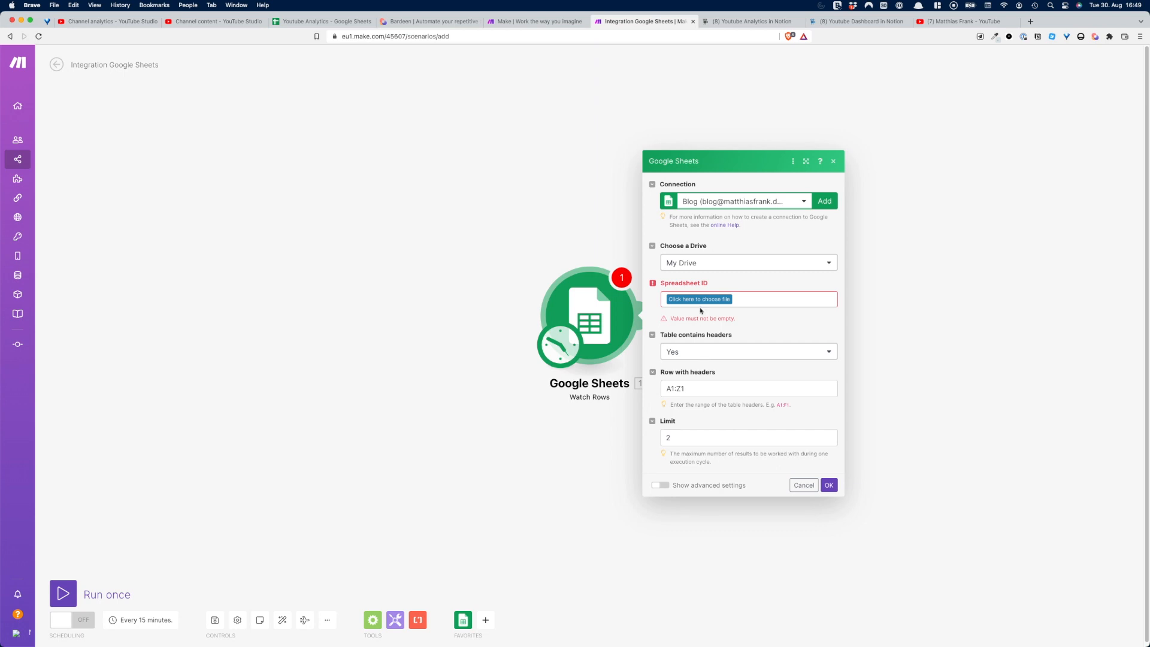
left_click(699, 299)
left_click(700, 334)
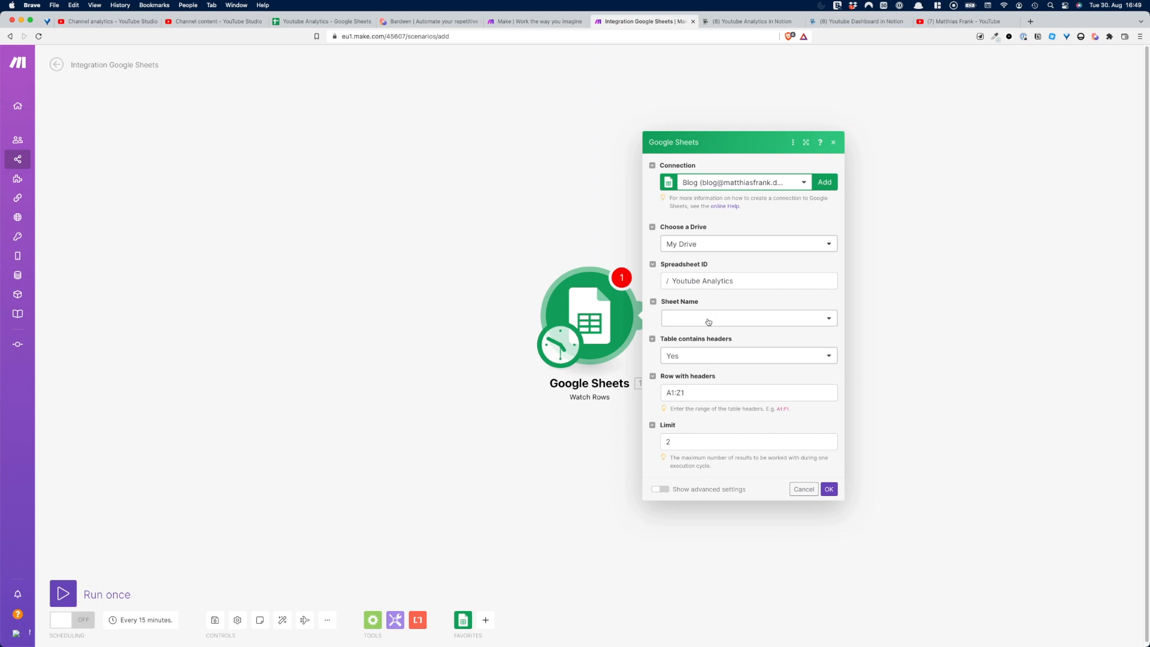
left_click(706, 319)
left_click(705, 333)
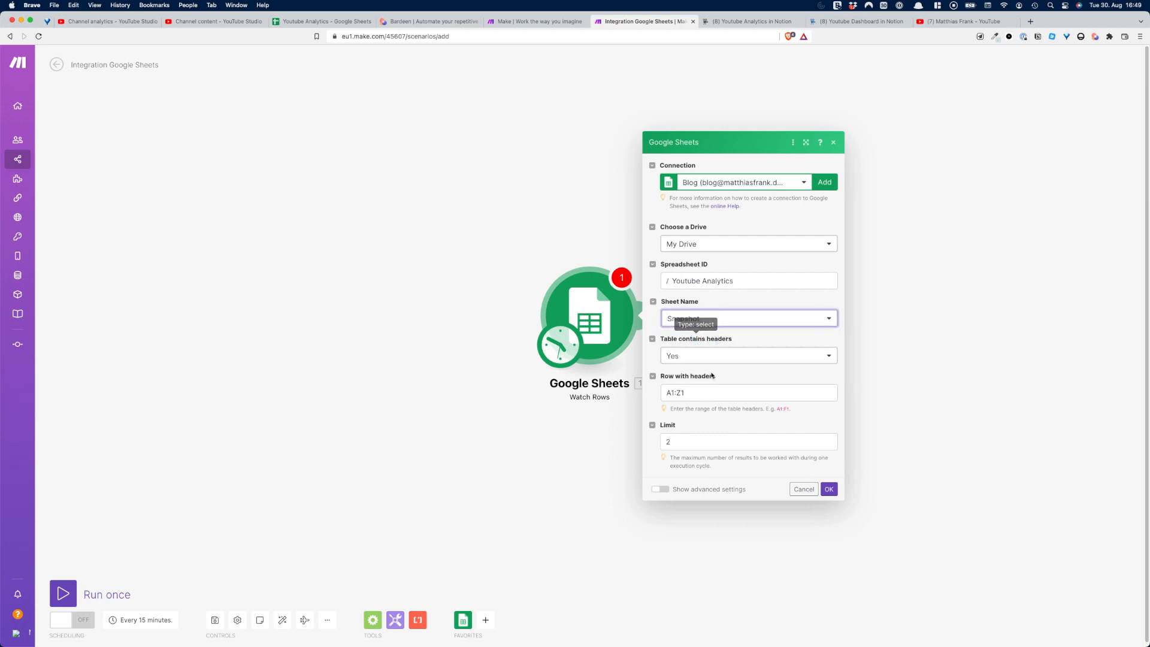
left_click_drag(703, 442, 652, 439)
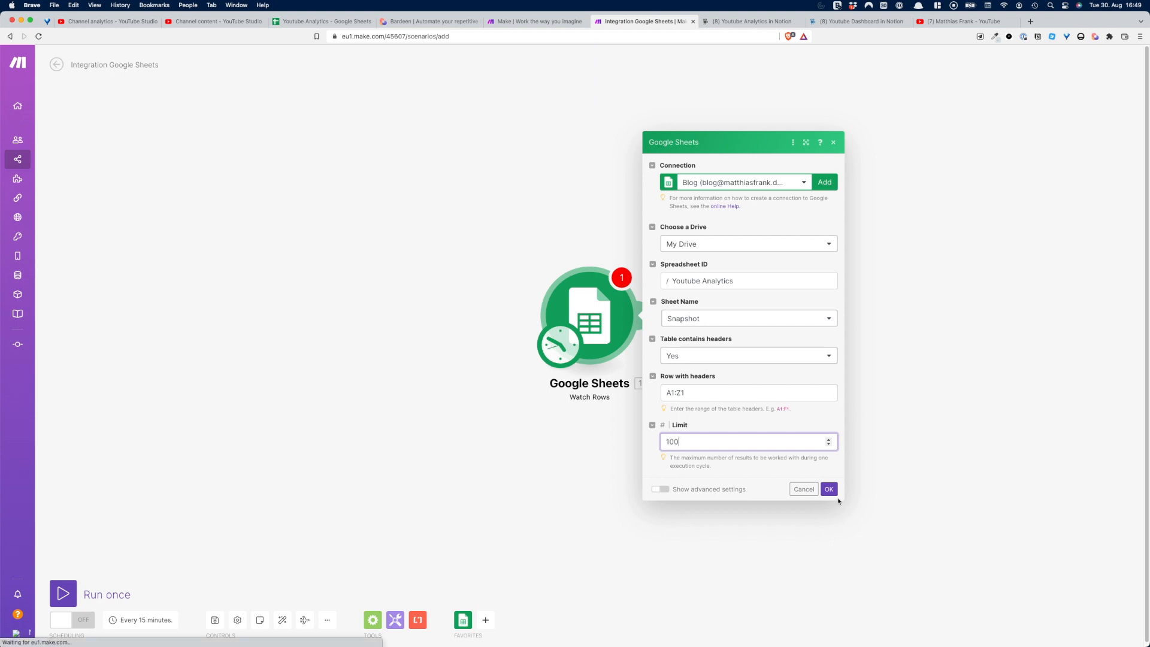
left_click(830, 490)
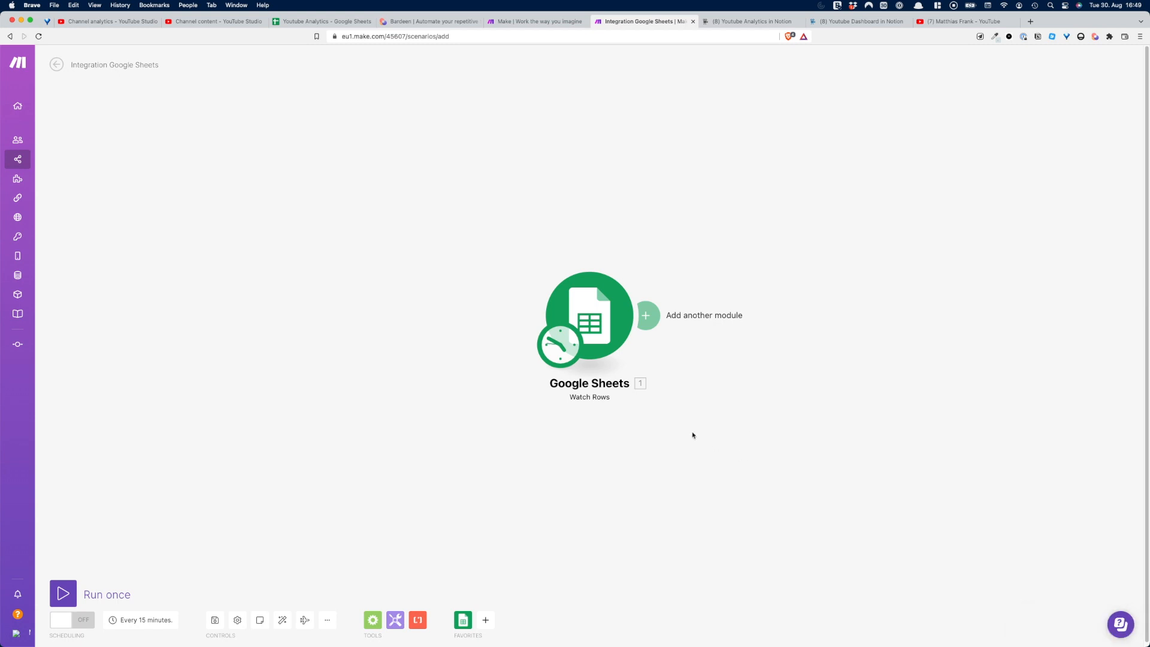
- Run only the Google Sheets module and examine its output bundles
right_click(599, 321)
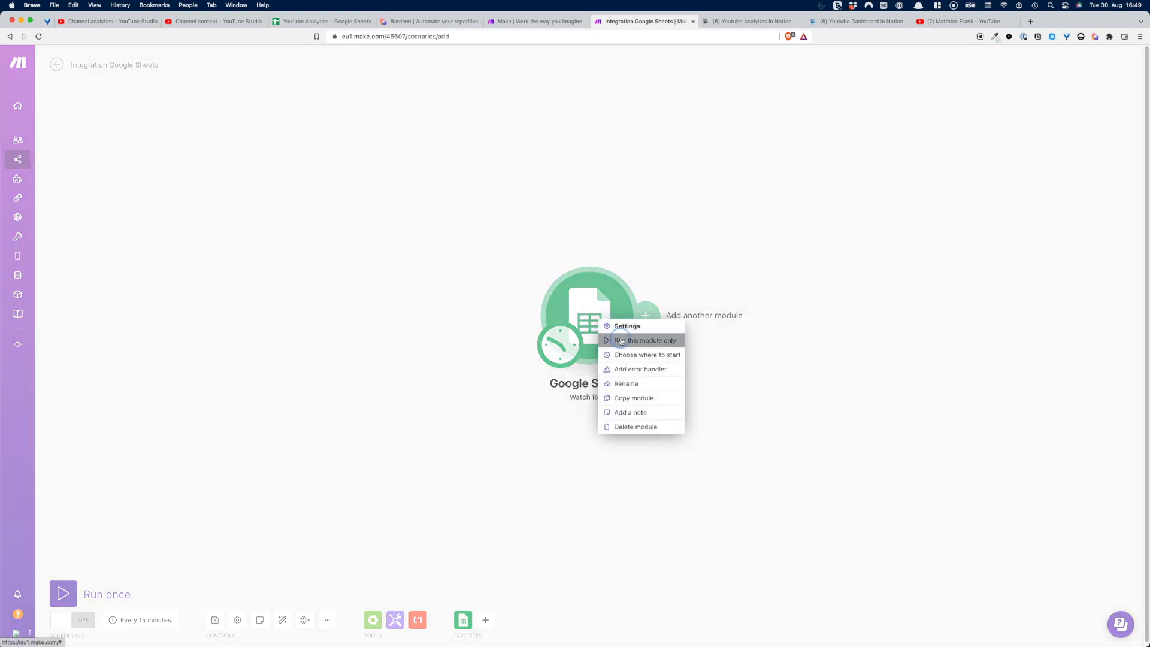
left_click(621, 341)
left_click(647, 261)
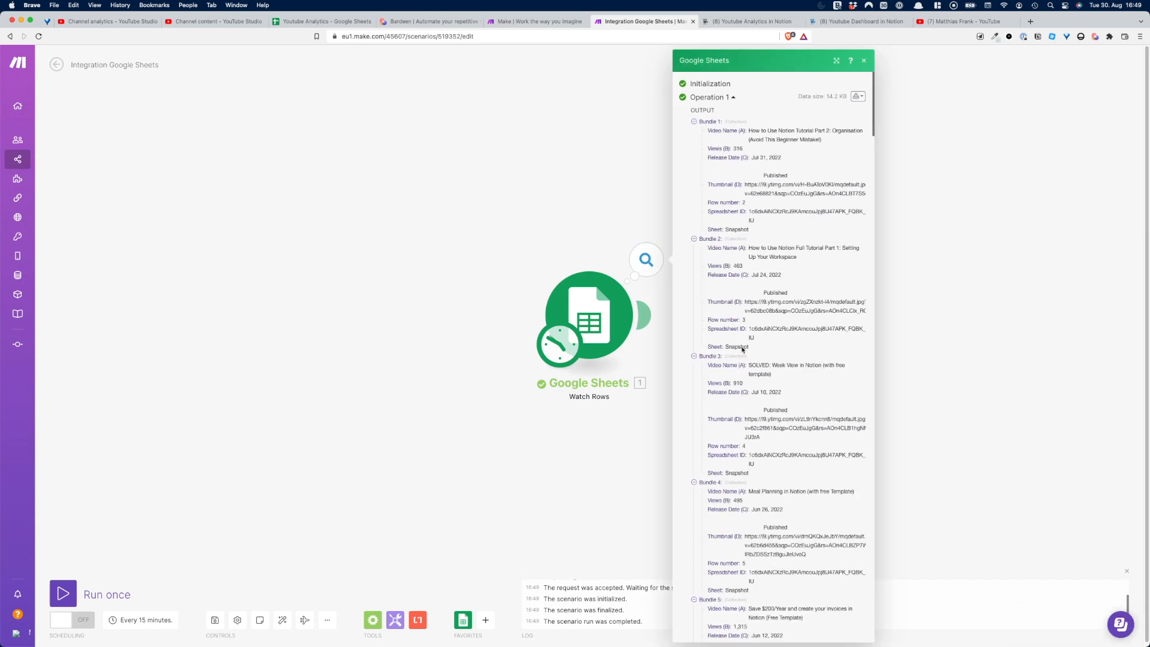
left_click(508, 163)
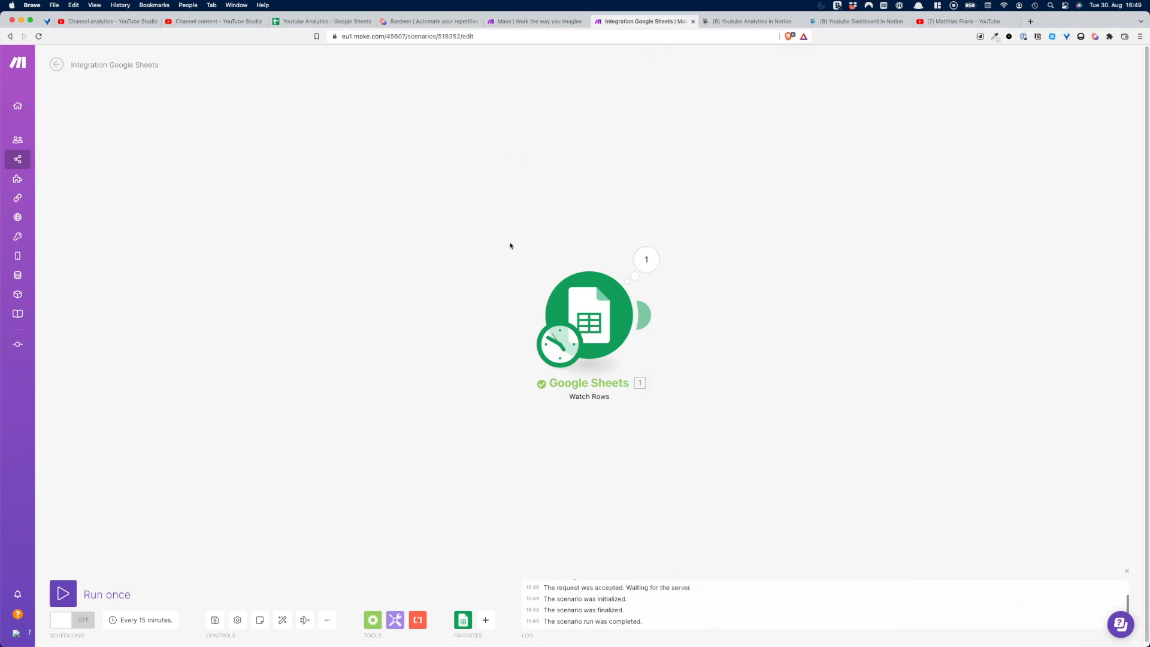
- Add a Notion Search Objects module after the Google Sheets module
left_click_drag(512, 246, 323, 274)
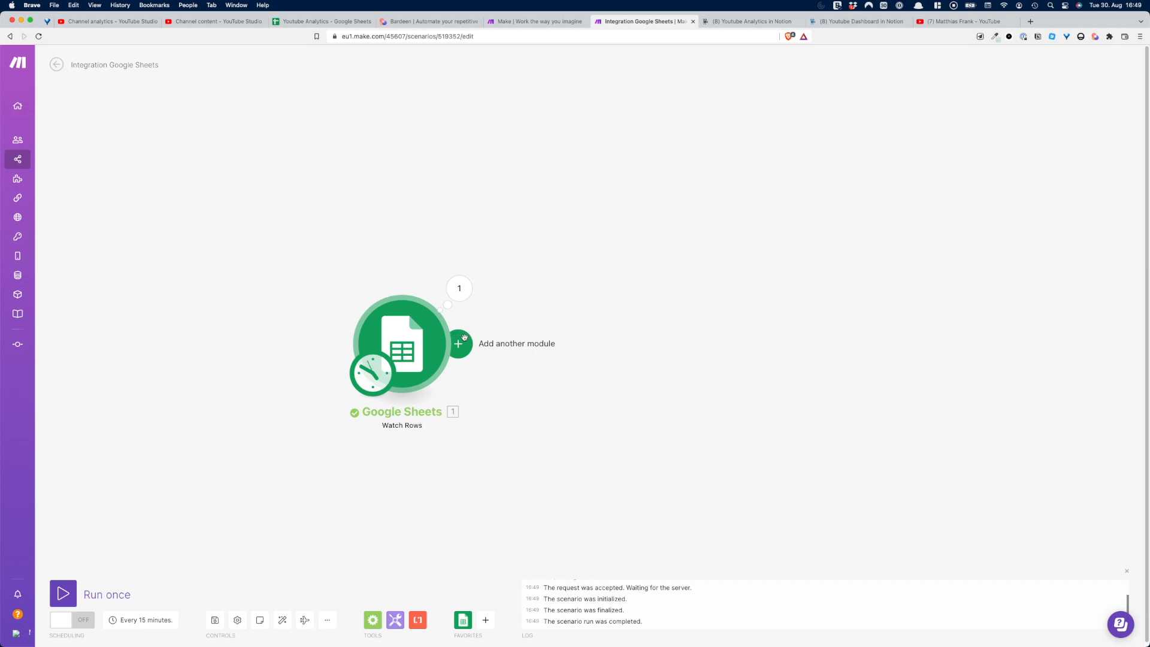
left_click(464, 338)
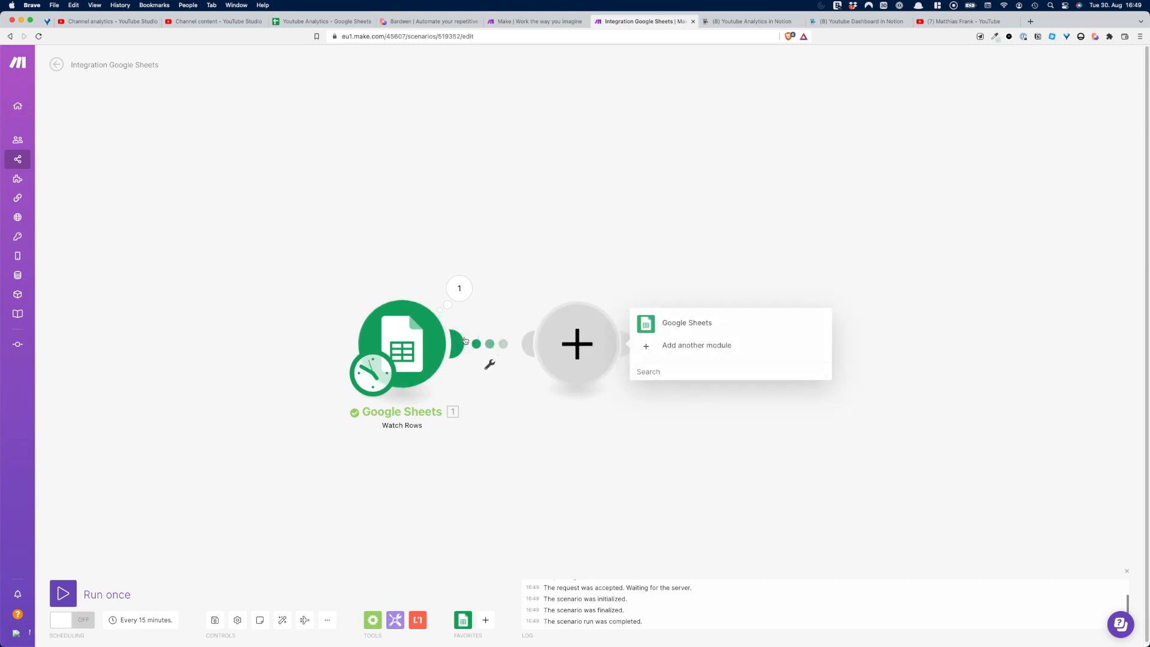
left_click(651, 351)
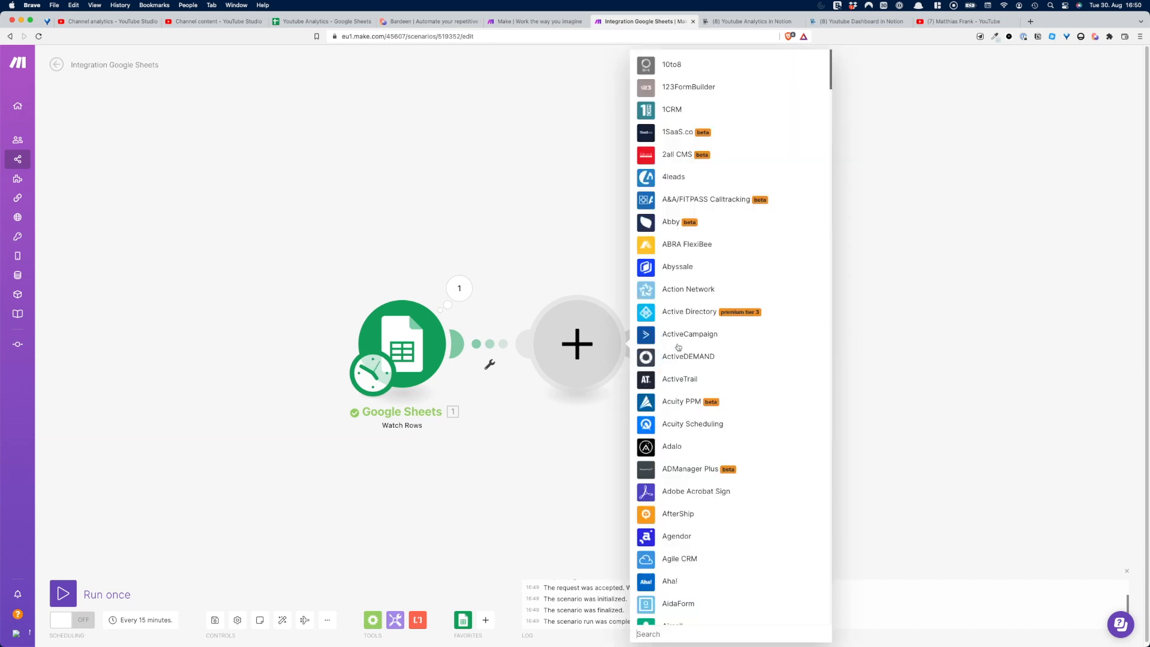
type("notion")
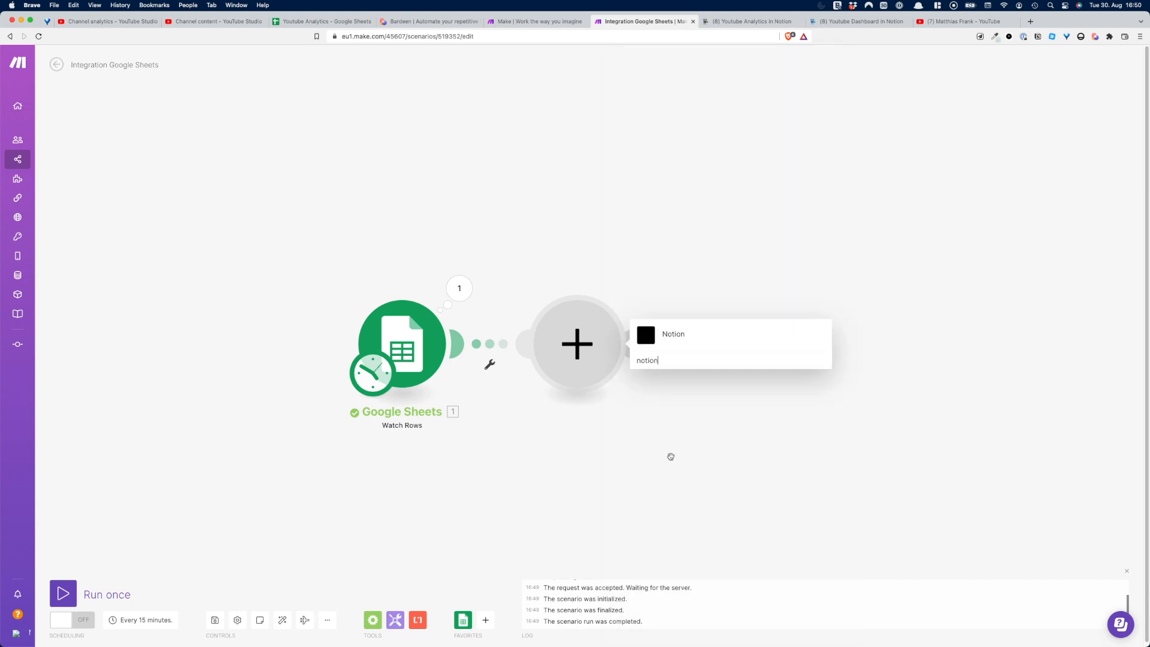
left_click(645, 335)
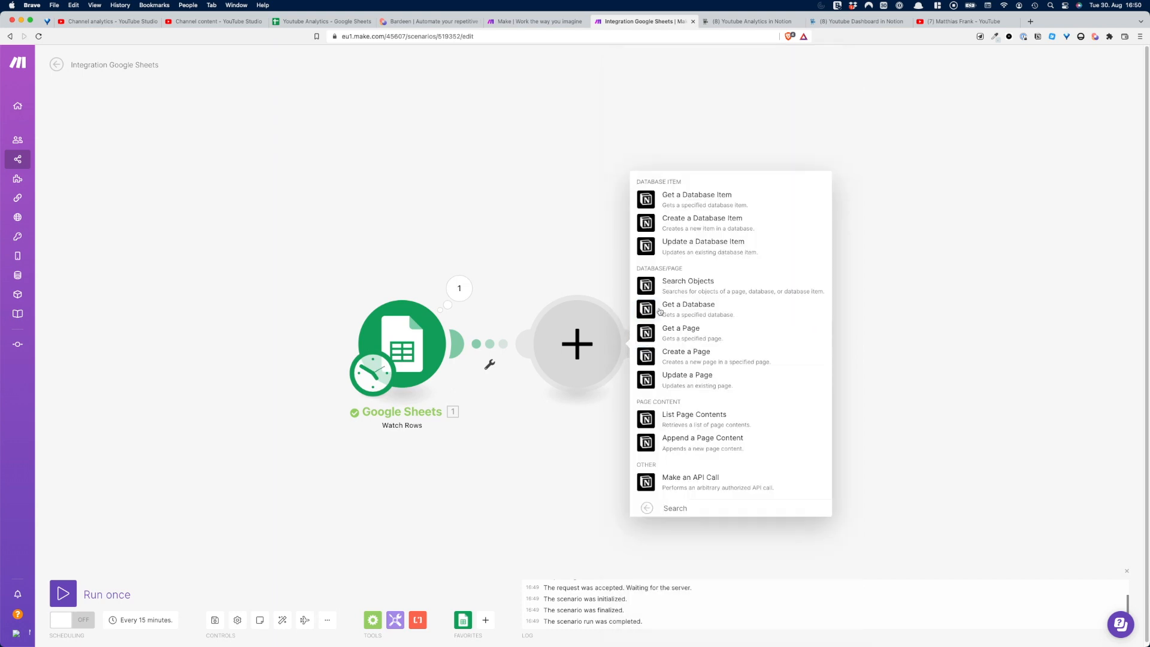
left_click(652, 280)
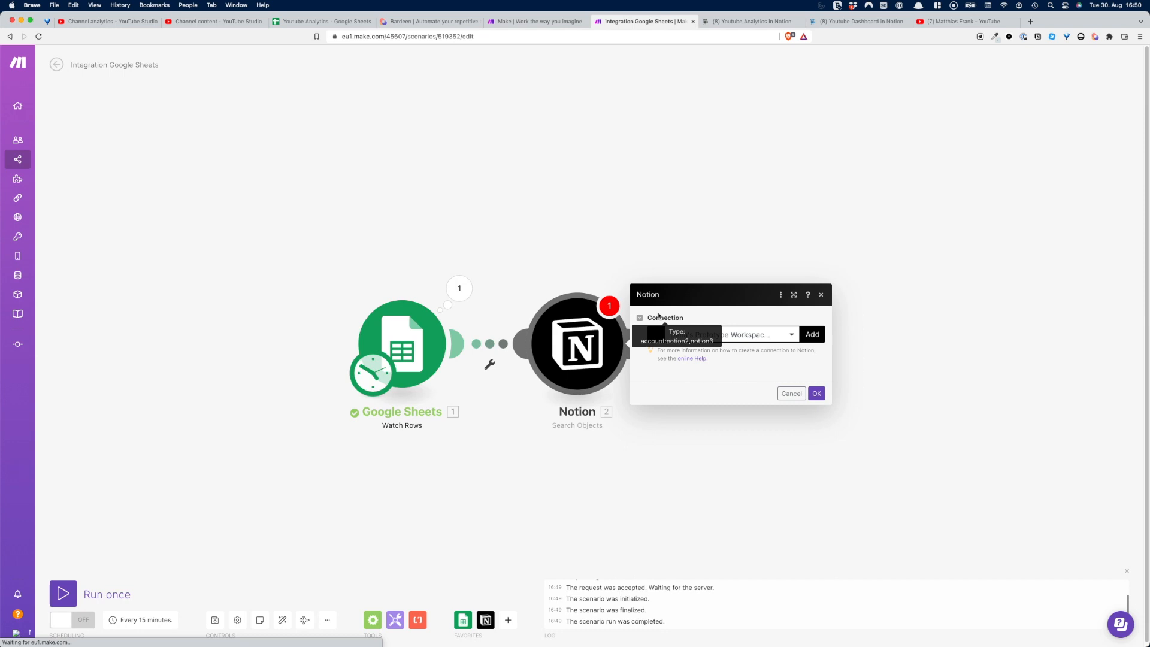
- Set the Notion module's connection to My Notion connection (Sandbox)
left_click(726, 276)
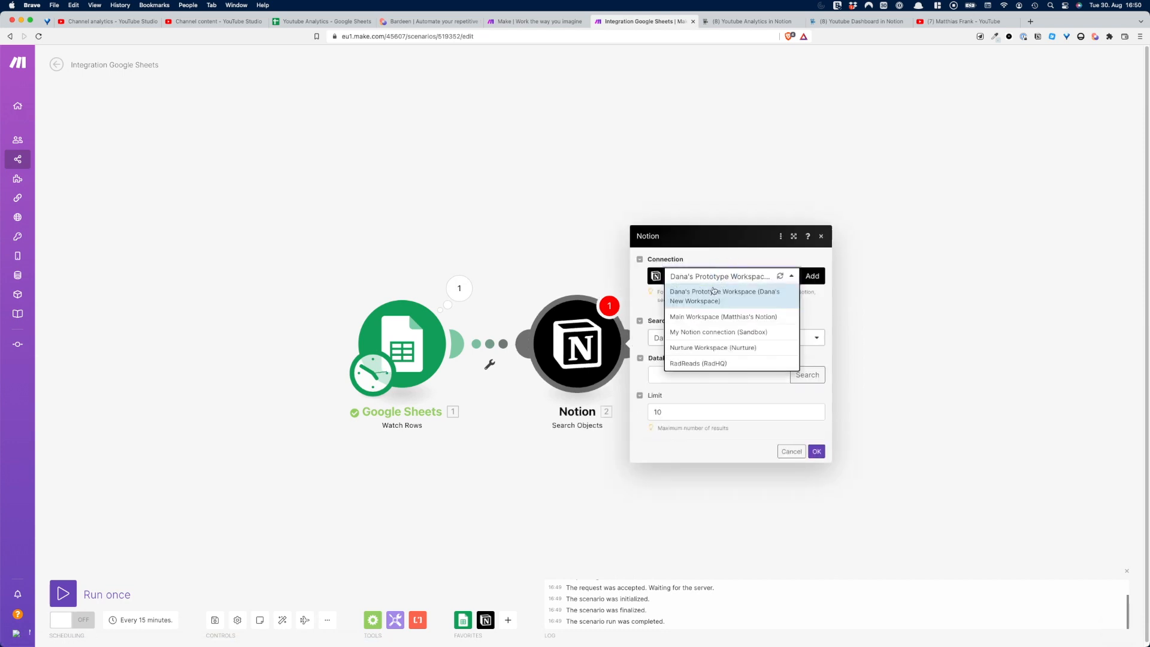
left_click(704, 320)
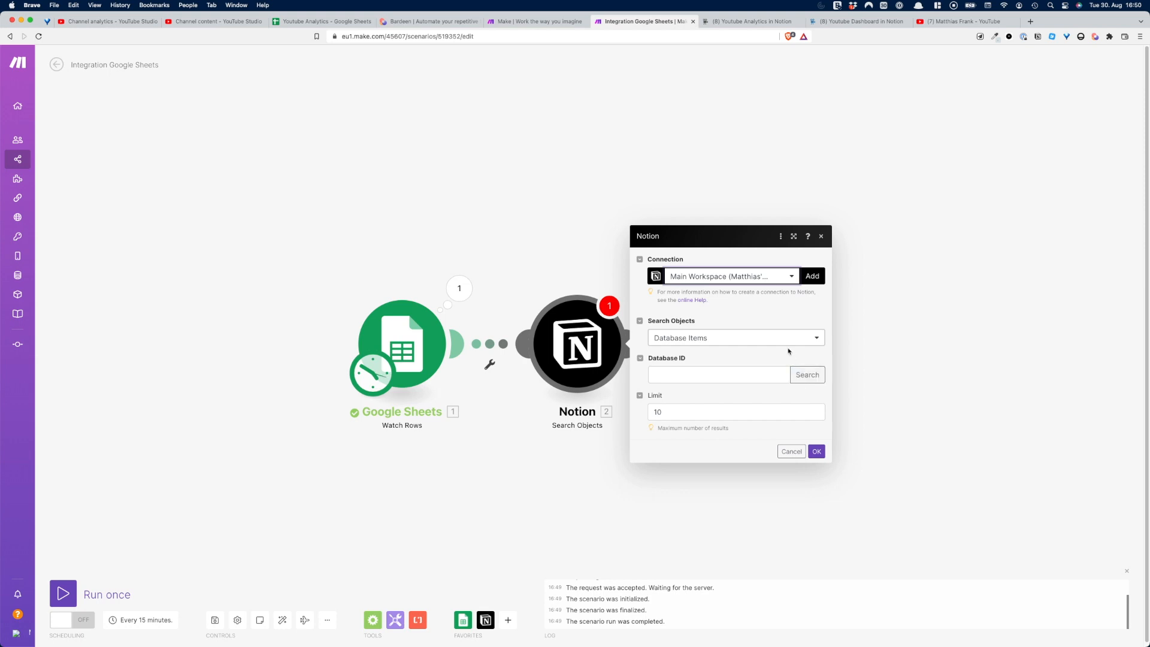
left_click(756, 278)
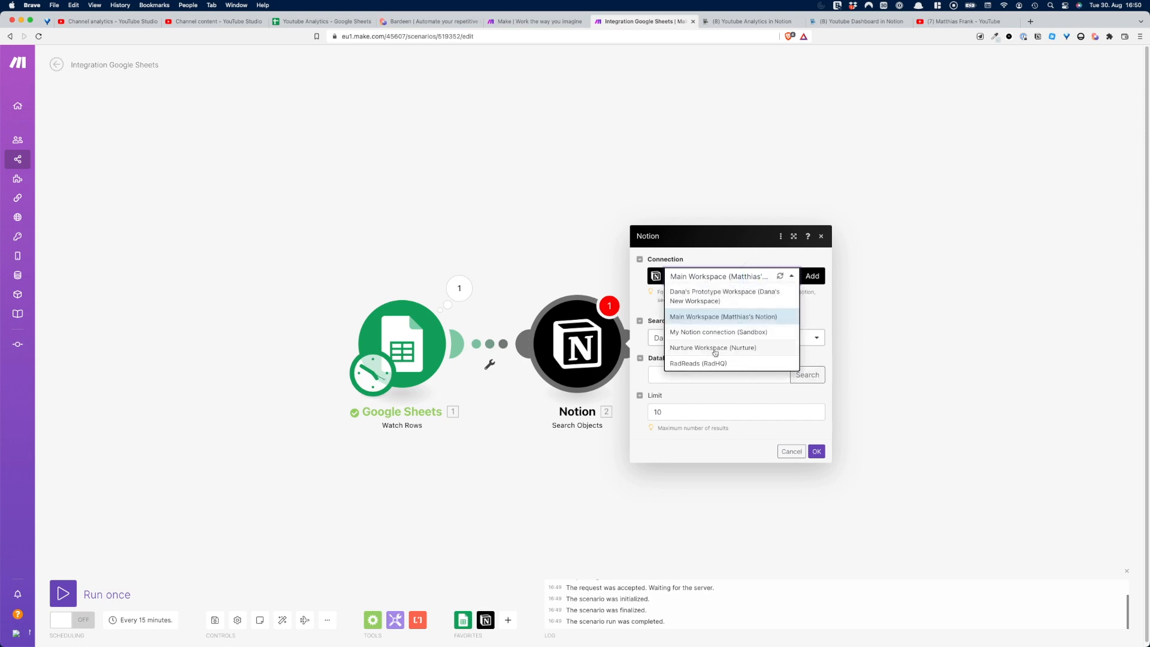
left_click(732, 331)
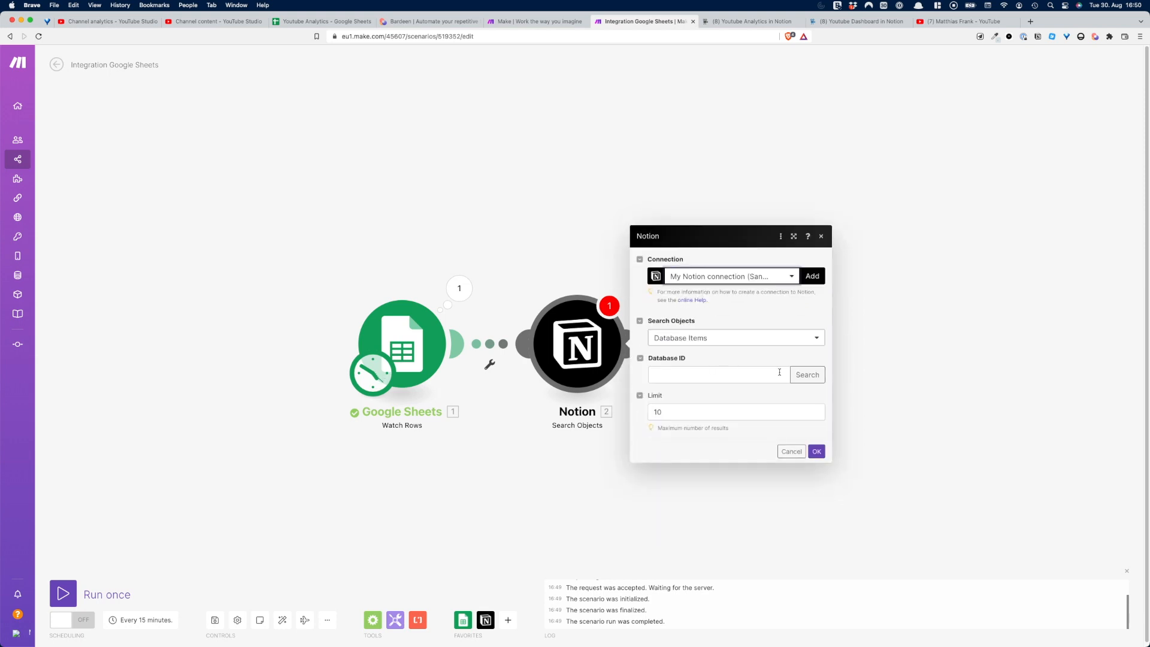
- Check the database name in Notion and try to find "My Youtube Videos" for the Notion module's Database ID
left_click(753, 21)
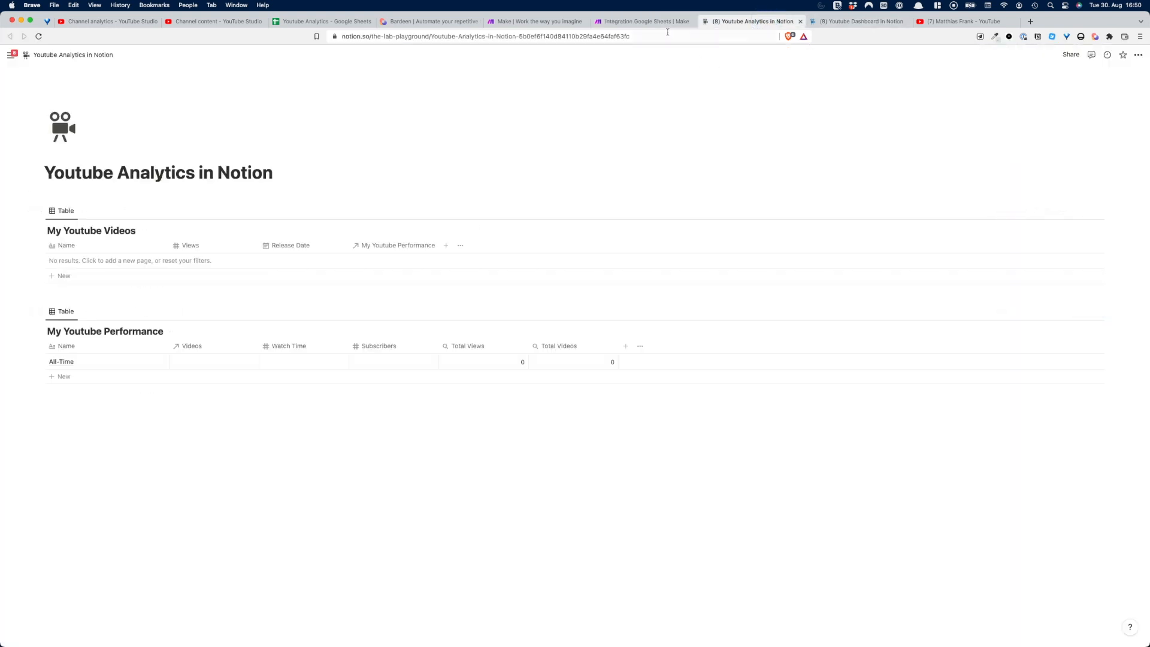
left_click(599, 21)
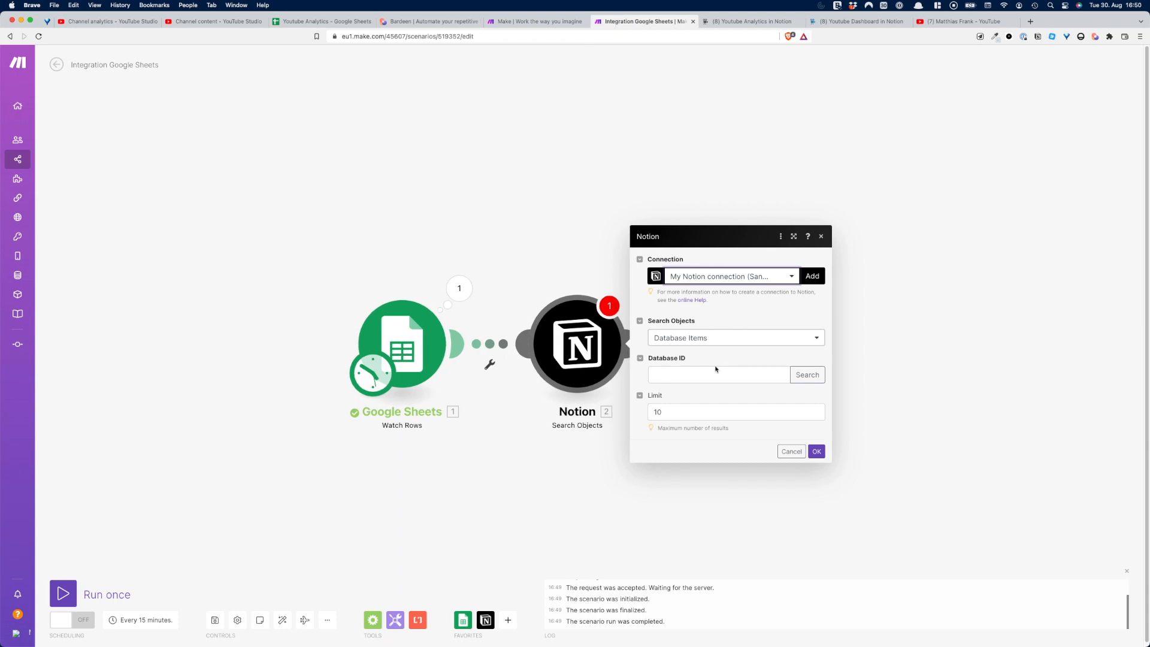
left_click(799, 373)
left_click(857, 371)
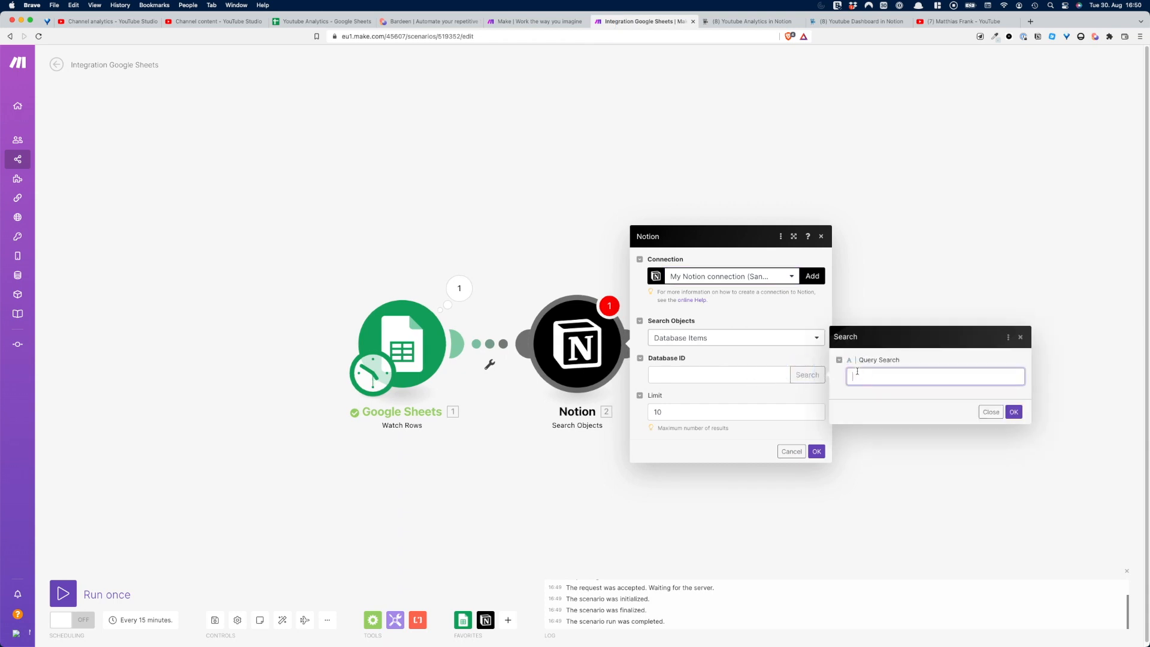
type("My Youtube Videos")
left_click(1013, 412)
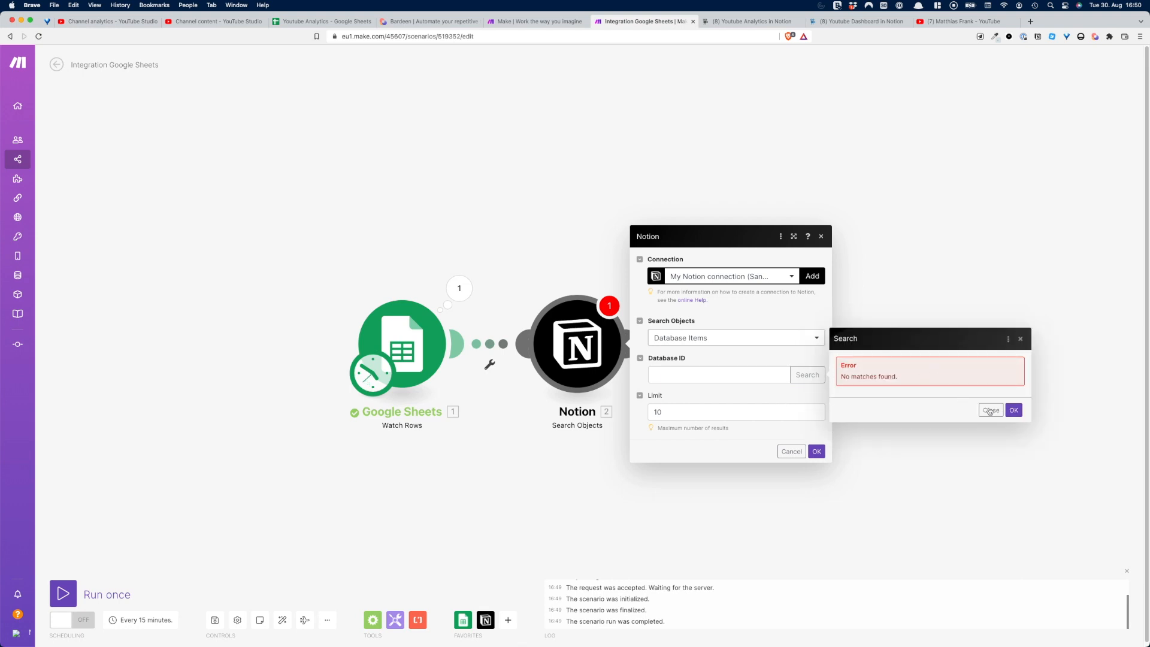
left_click(989, 410)
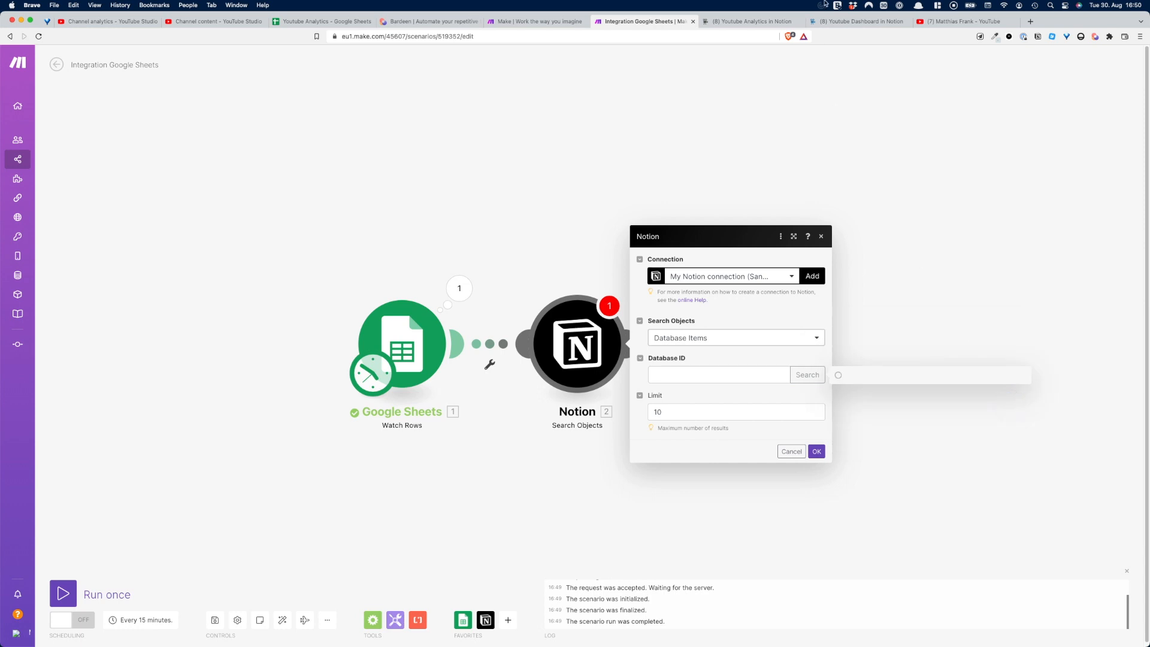
- Share the Youtube Analytics in Notion page with the Integromat integration
left_click(748, 22)
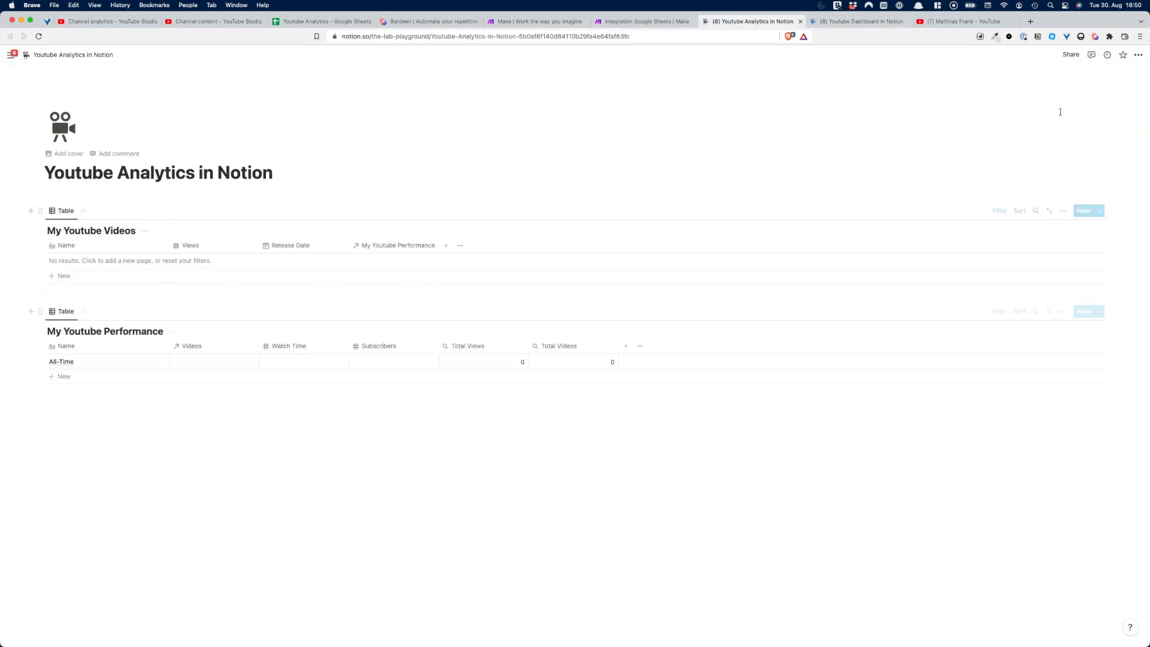
left_click(1071, 54)
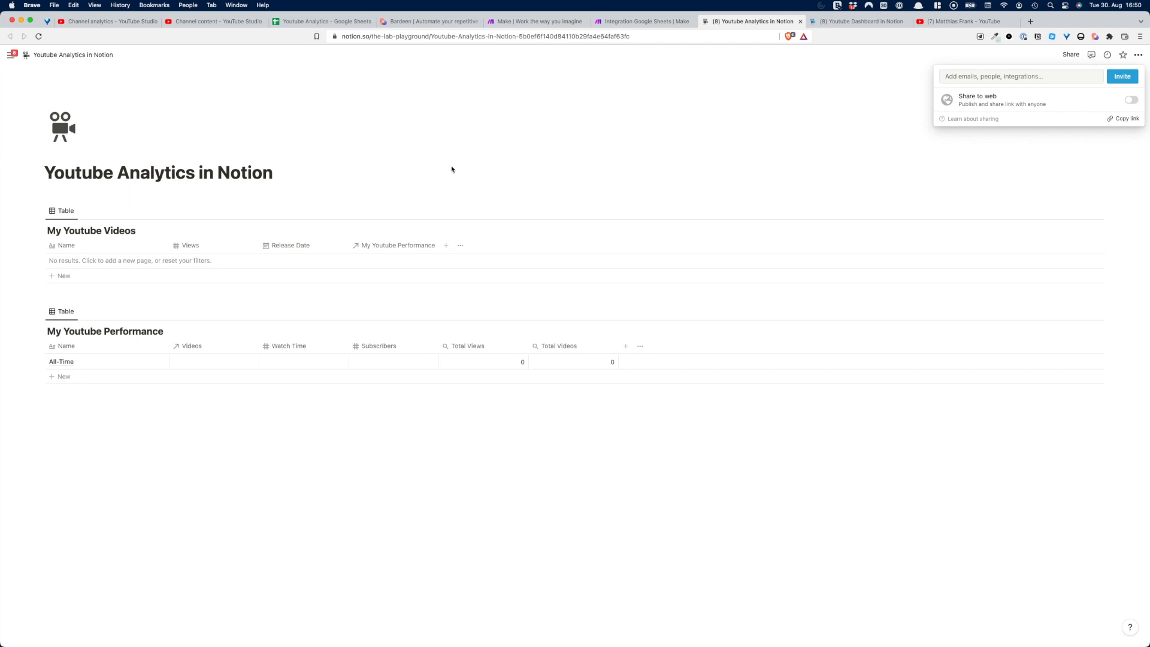
left_click(980, 77)
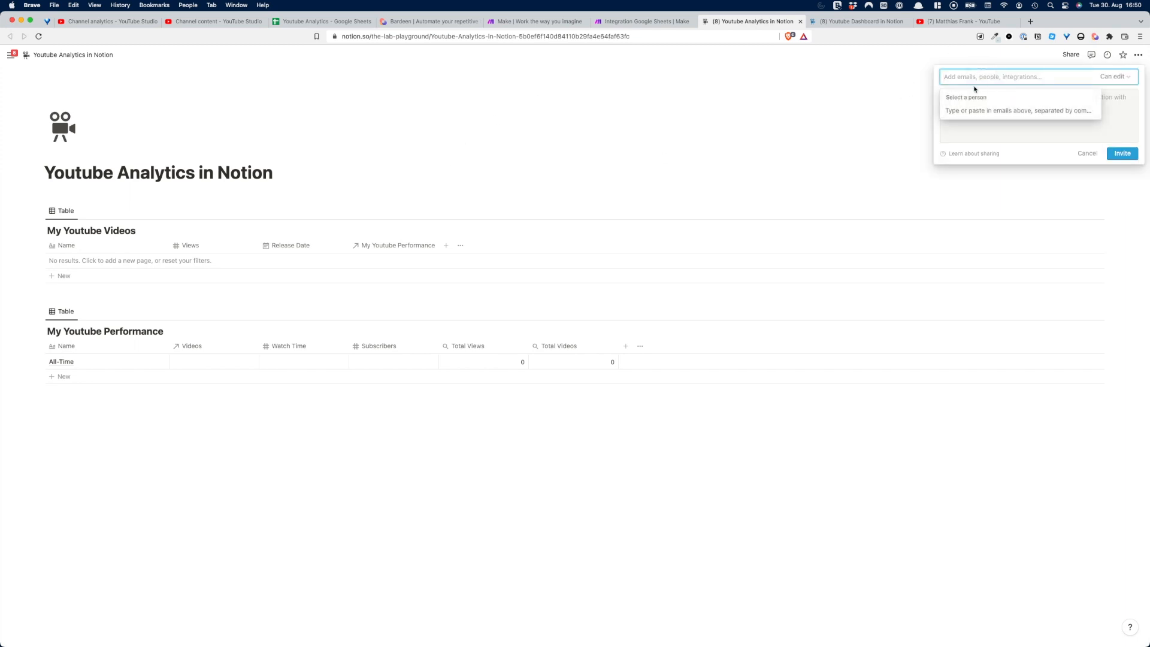
left_click(974, 110)
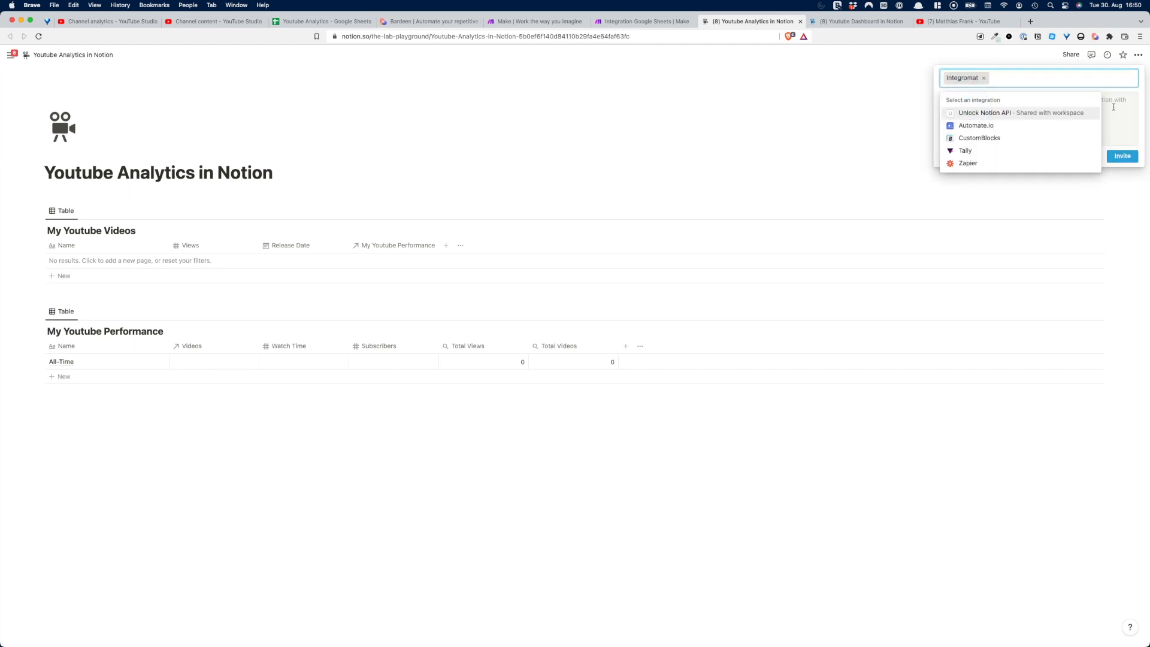
left_click(1106, 104)
left_click(1123, 156)
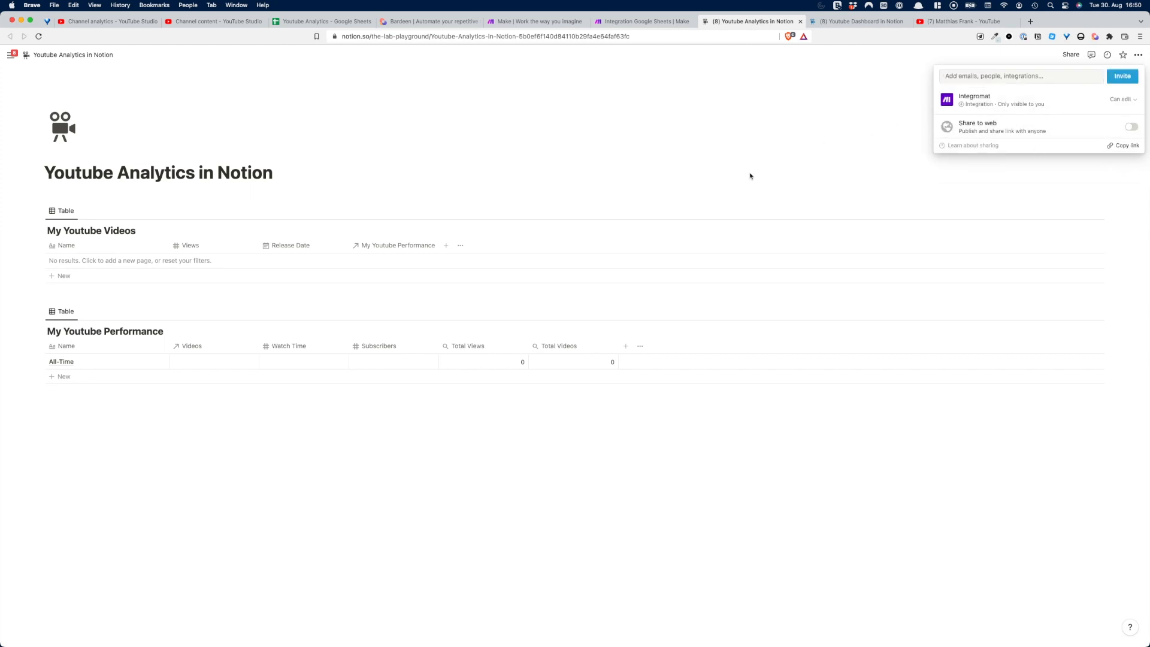
left_click(705, 152)
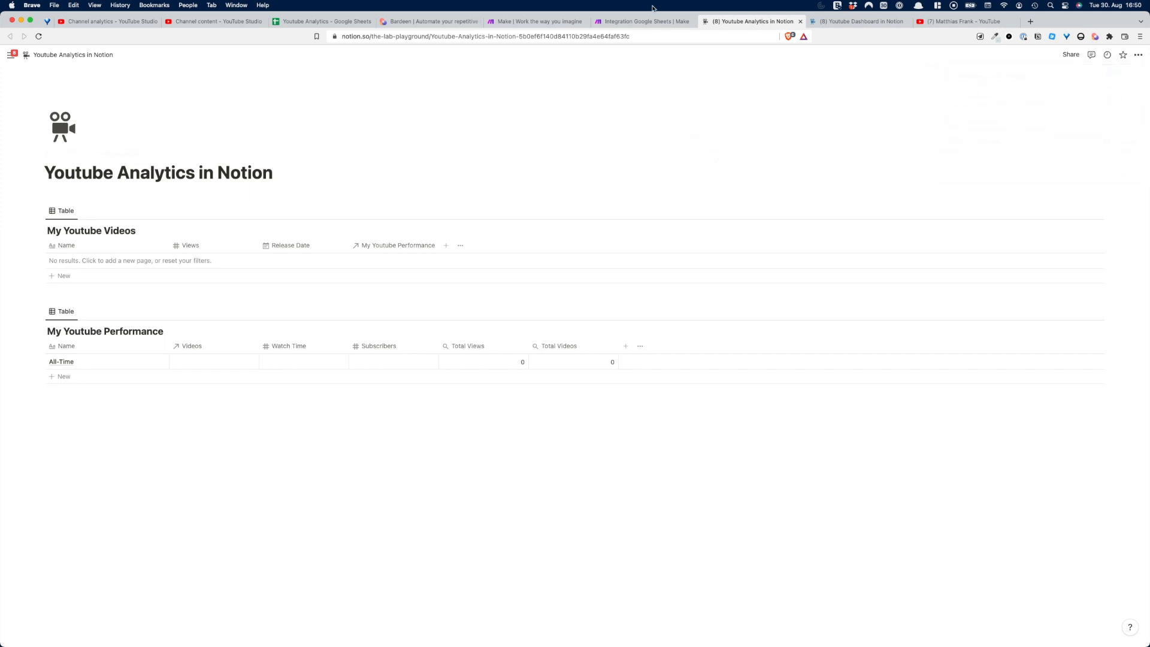
- Search again for "My Youtube Videos" in the Make scenario's Notion module and use that database as its Database ID
left_click(644, 22)
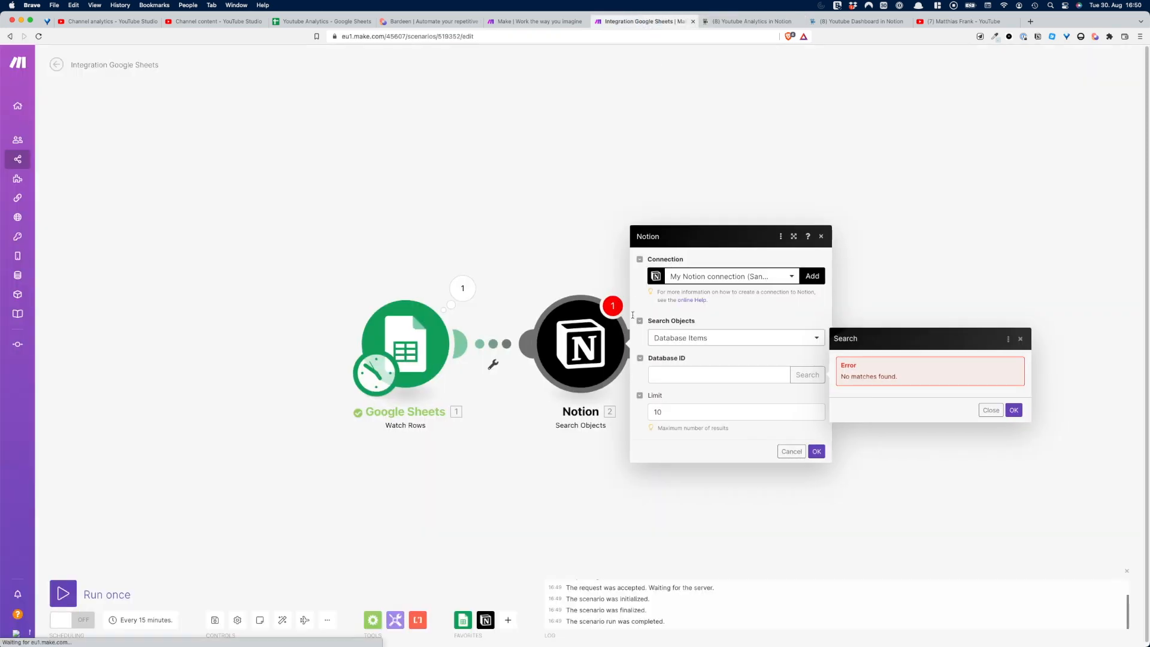
left_click(991, 410)
left_click(807, 375)
left_click(854, 374)
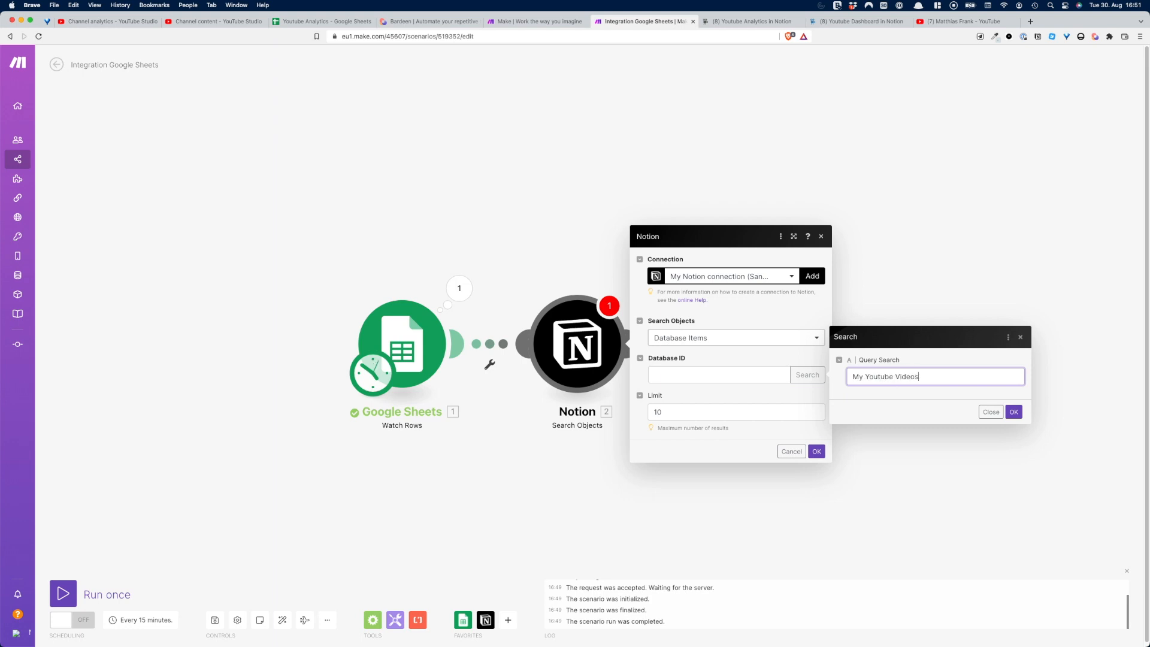
left_click(1014, 412)
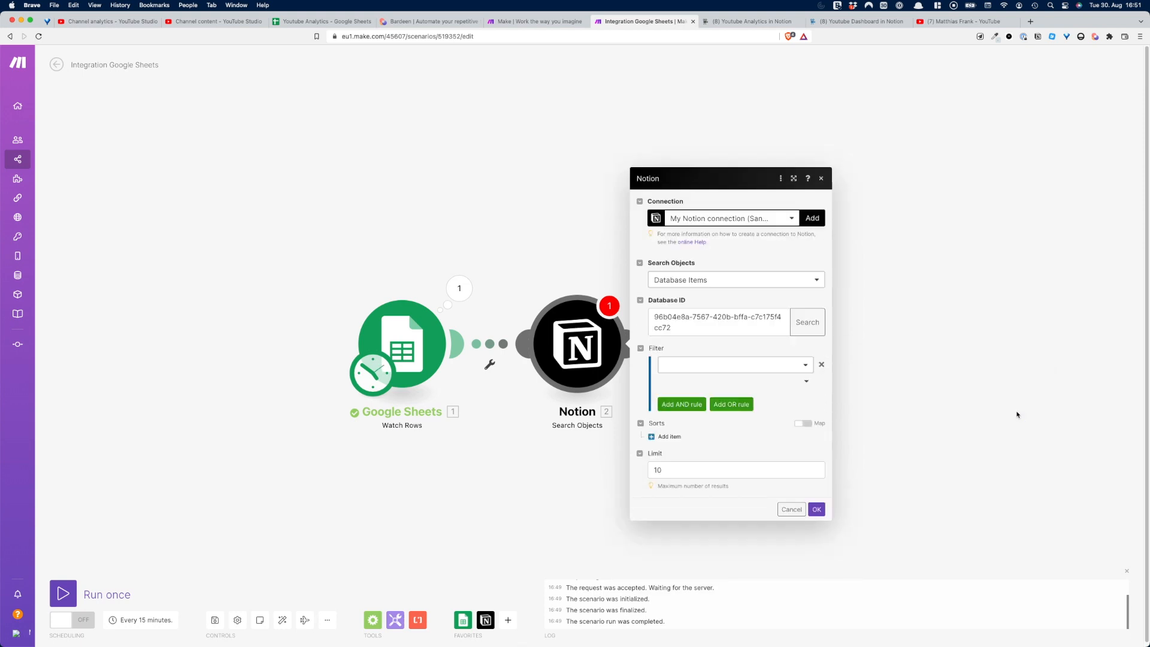
- Filter the Notion search to items whose Name (Title) equals, as text, the Google Sheets Video Name (A), and save the module
left_click(690, 365)
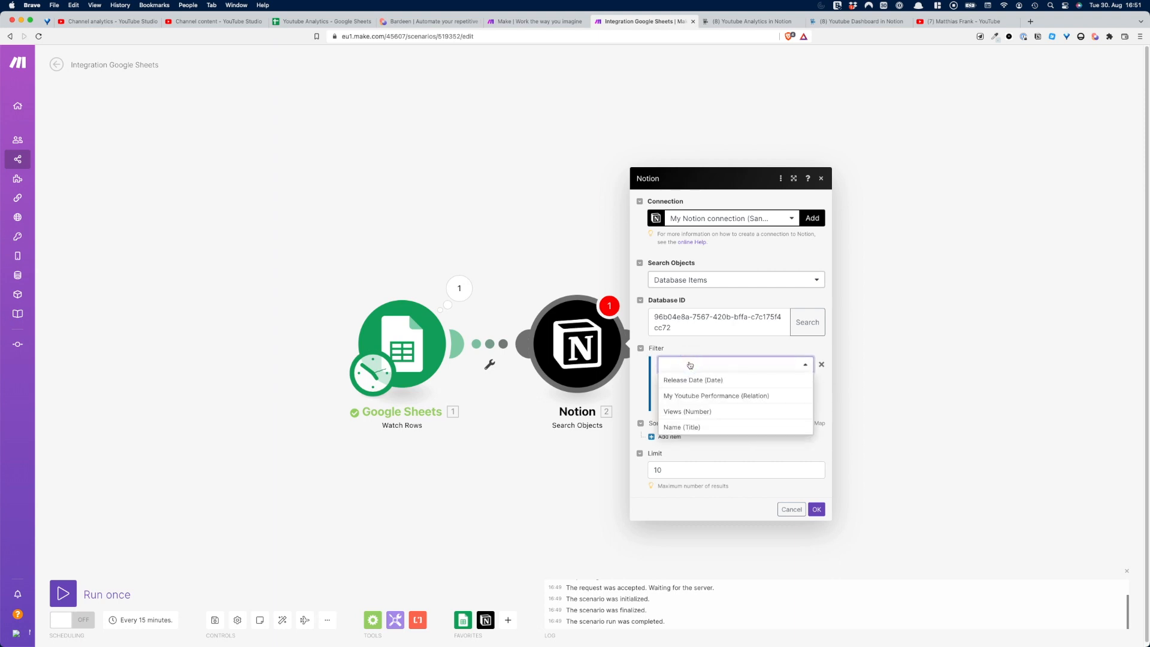
left_click(684, 427)
left_click(722, 383)
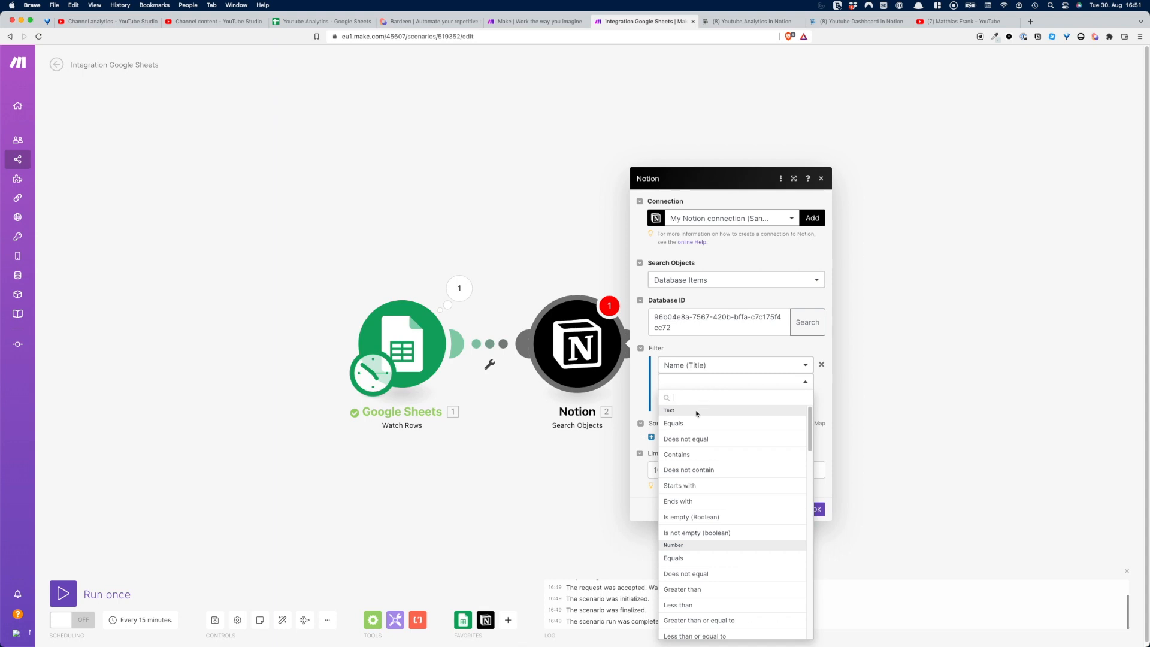
left_click(681, 429)
left_click(685, 399)
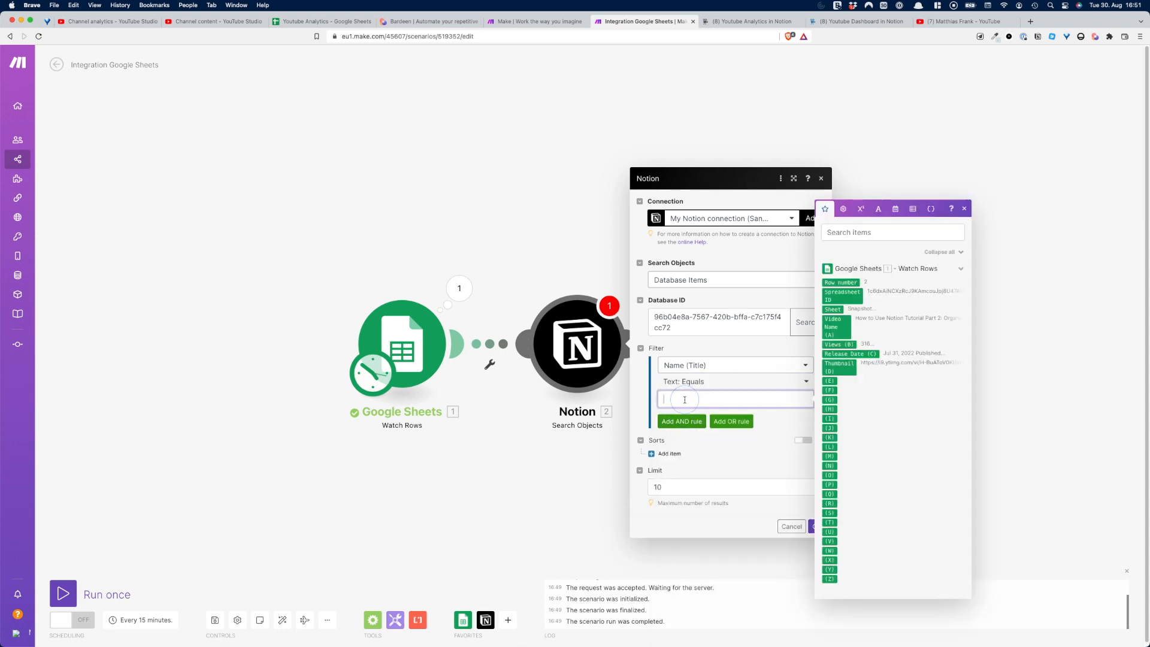
left_click(828, 328)
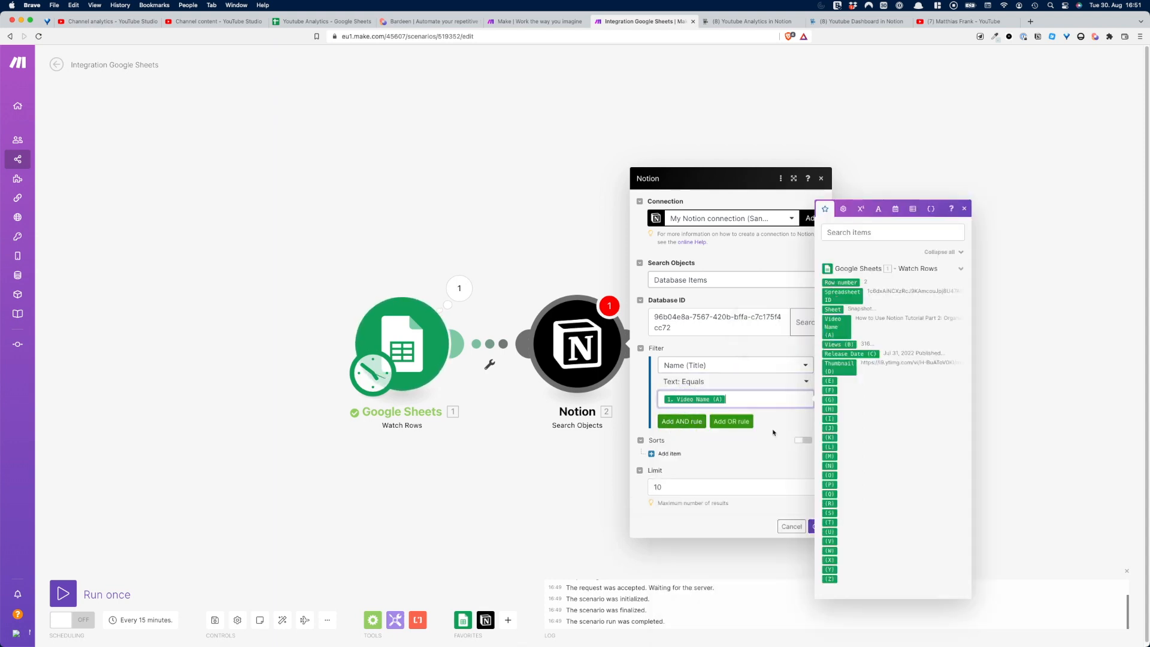
left_click(740, 520)
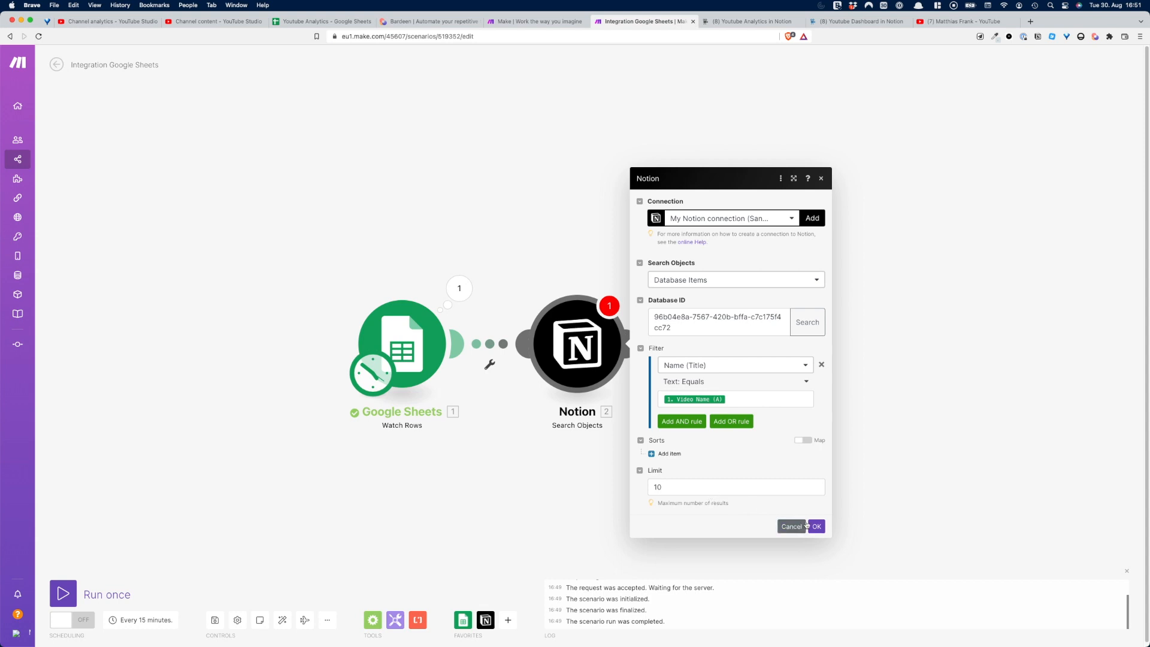
left_click(809, 525)
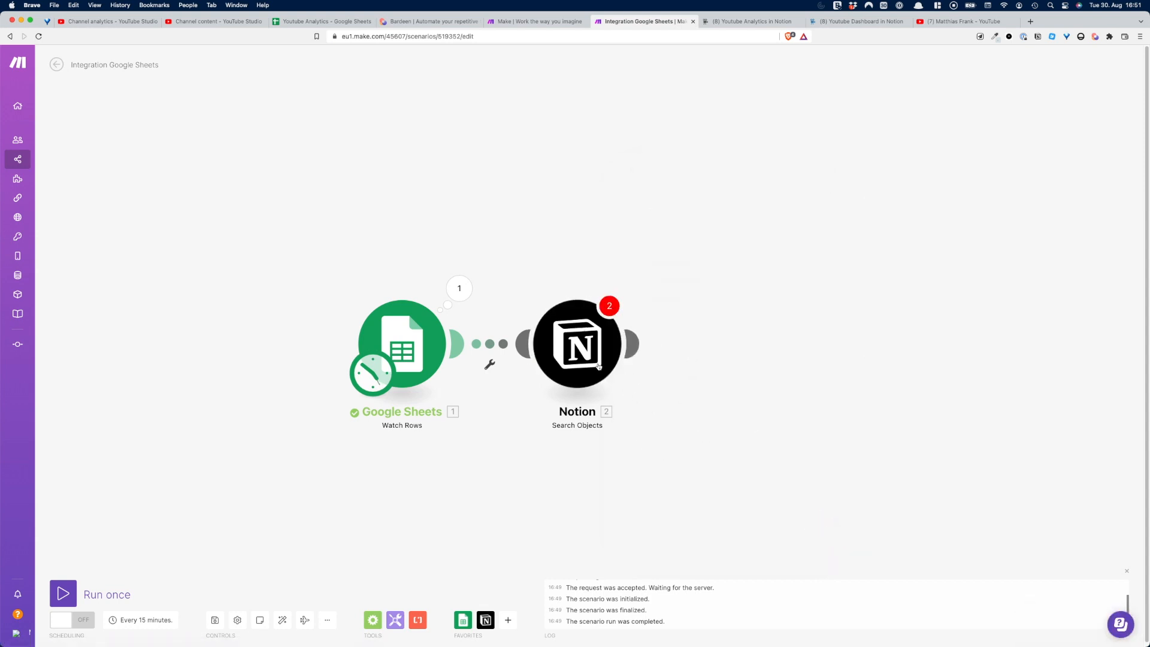
left_click(595, 350)
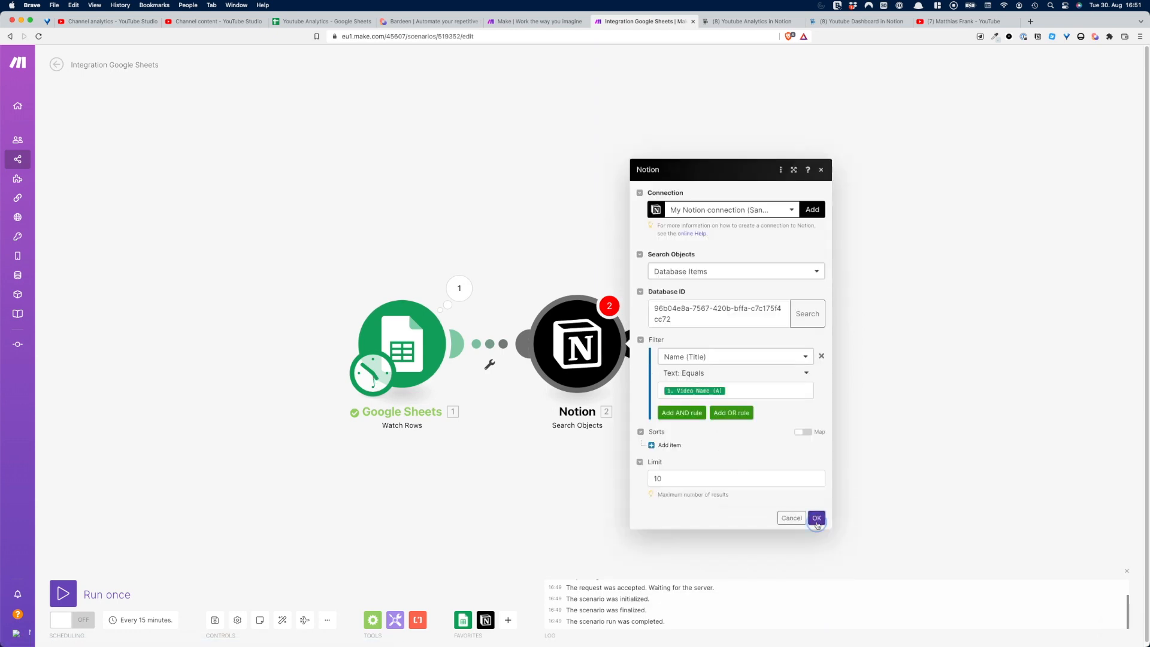
left_click(810, 520)
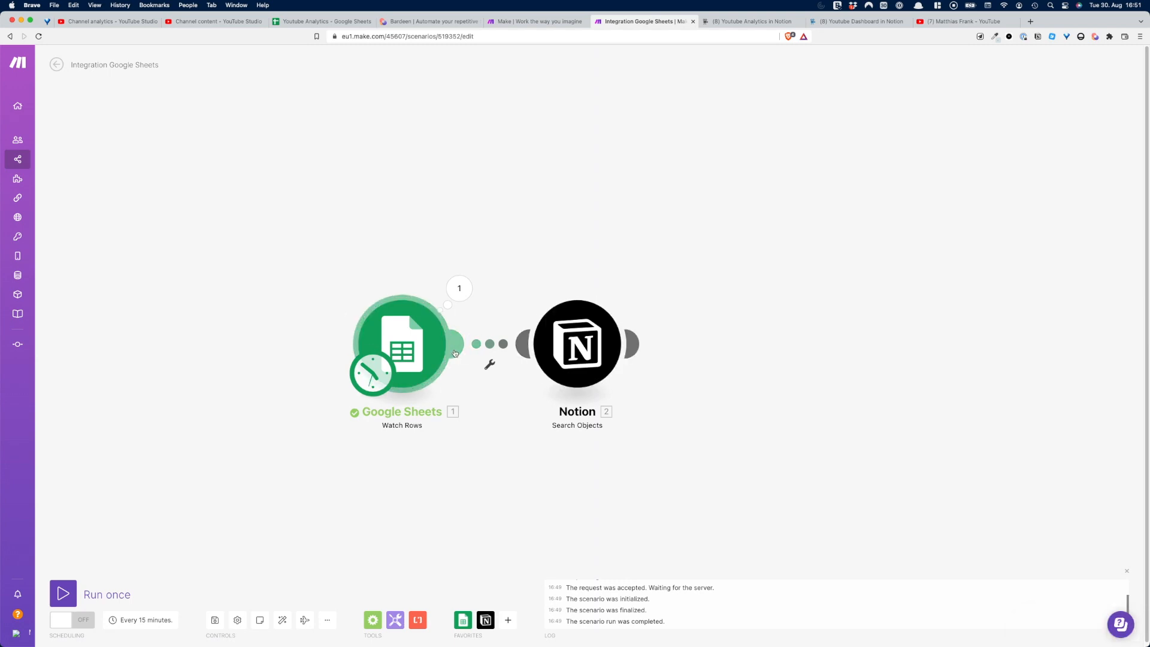
- Copy the last video row, row 43, of the Snapshot sheet in Google Sheets into row 44
left_click(344, 24)
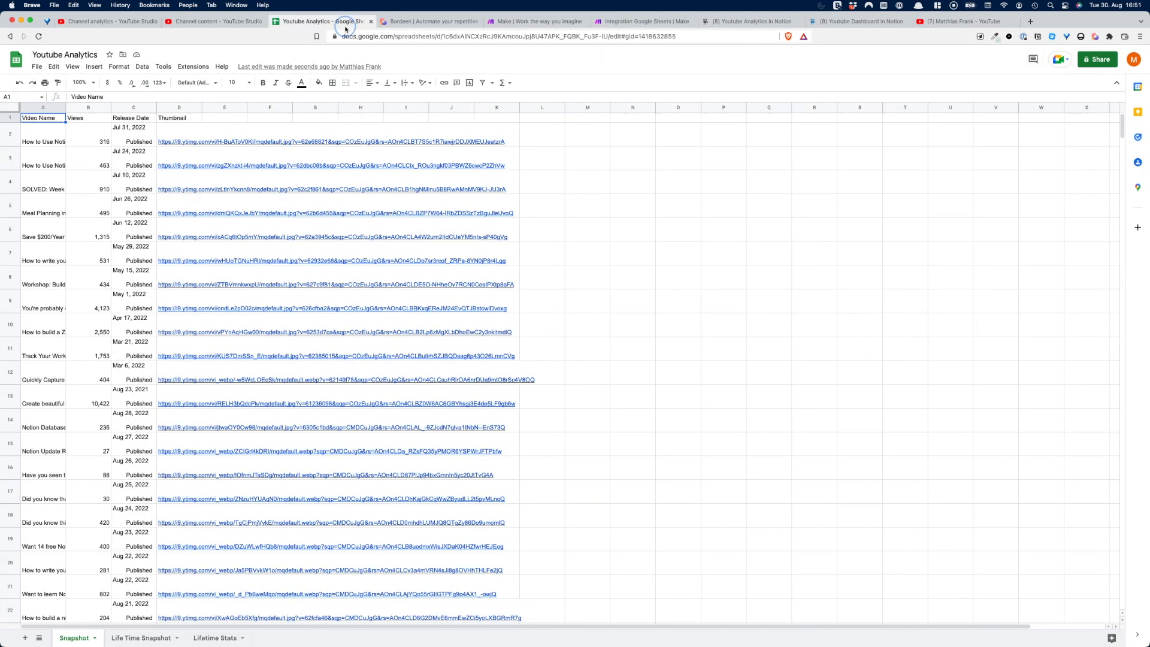
scroll(335, 264, "down", 10)
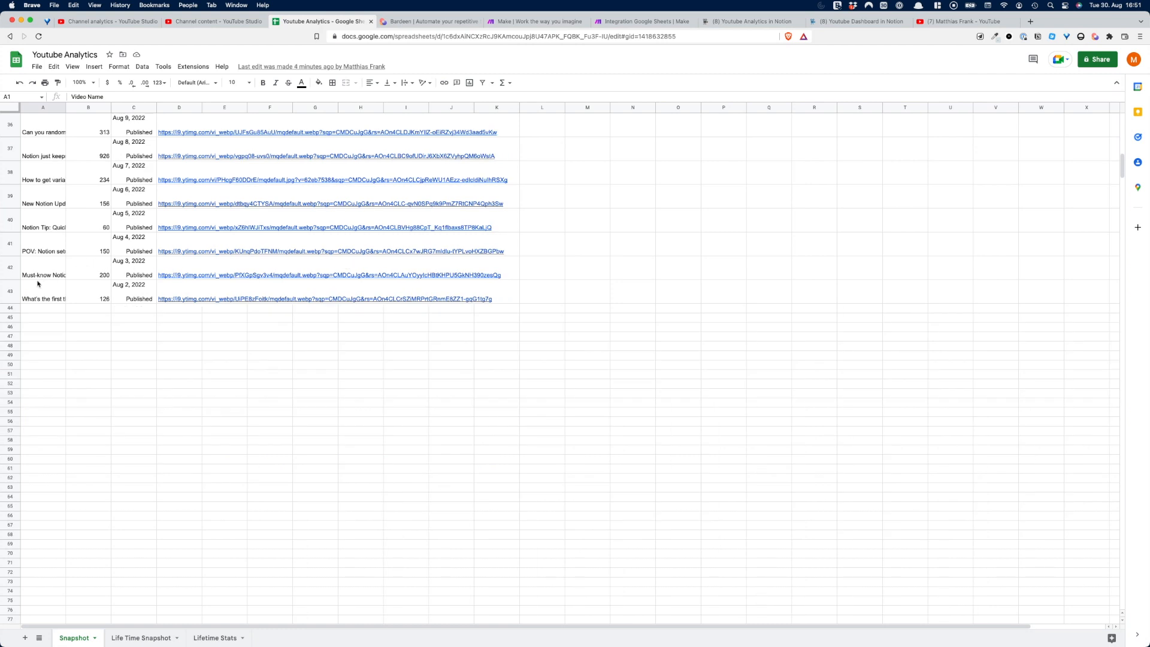
left_click(11, 291)
key("super+c")
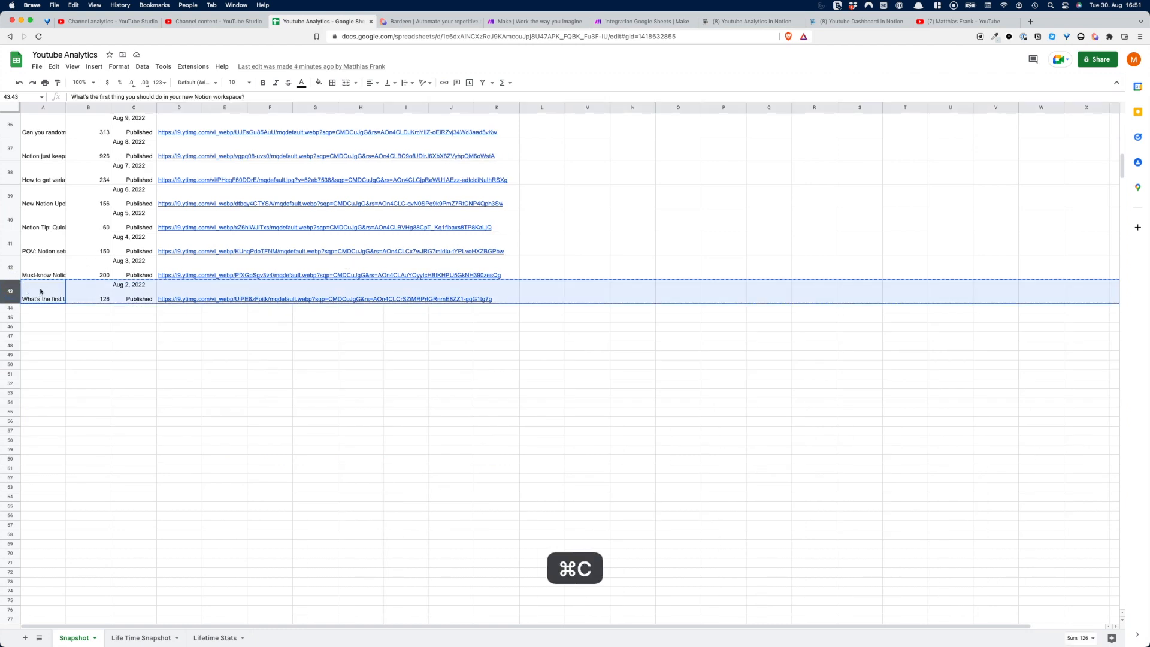
left_click(44, 308)
key("super+v")
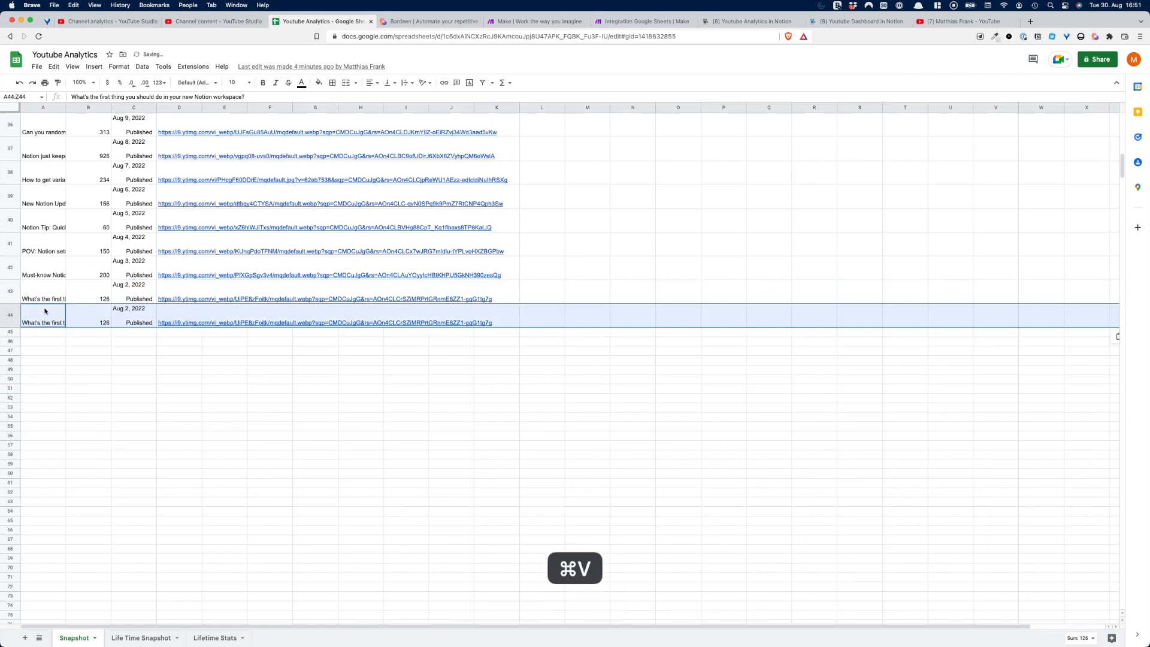
- Run the Make scenario once and examine the output of the Google Sheets and Notion modules
left_click(641, 22)
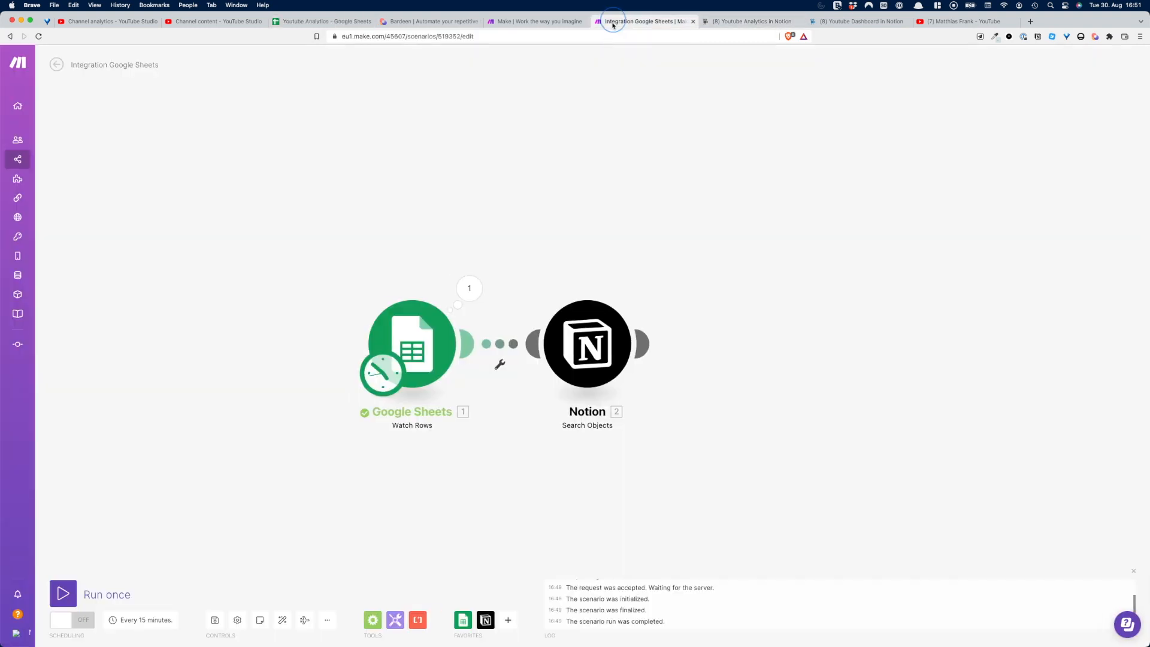
left_click(64, 593)
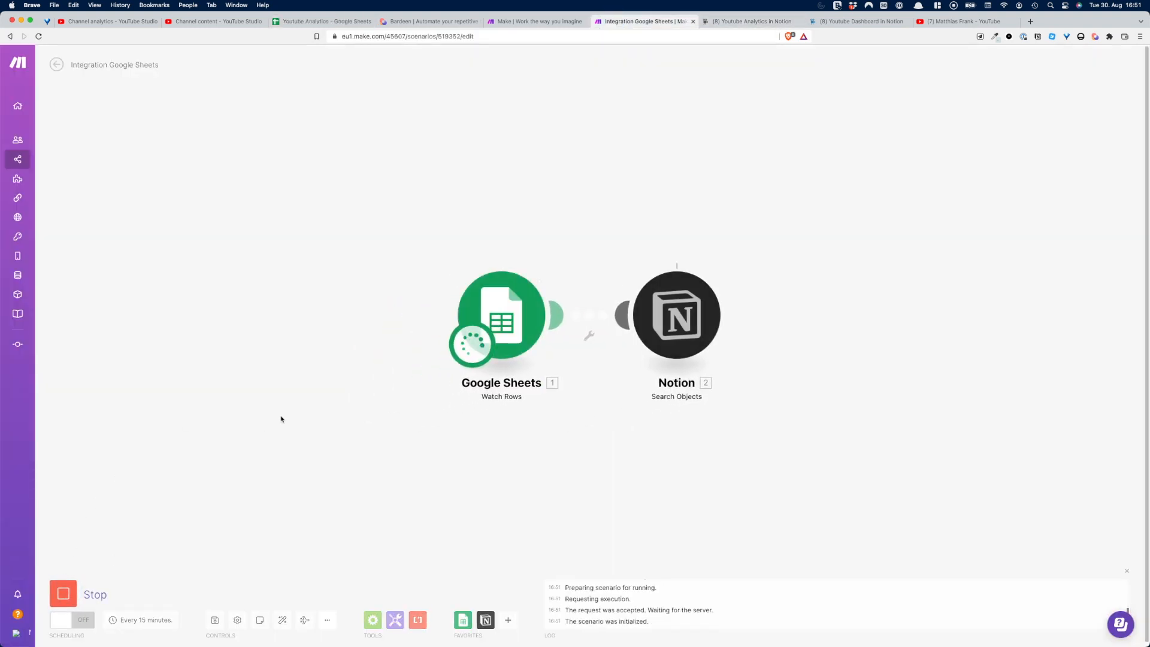
left_click(558, 259)
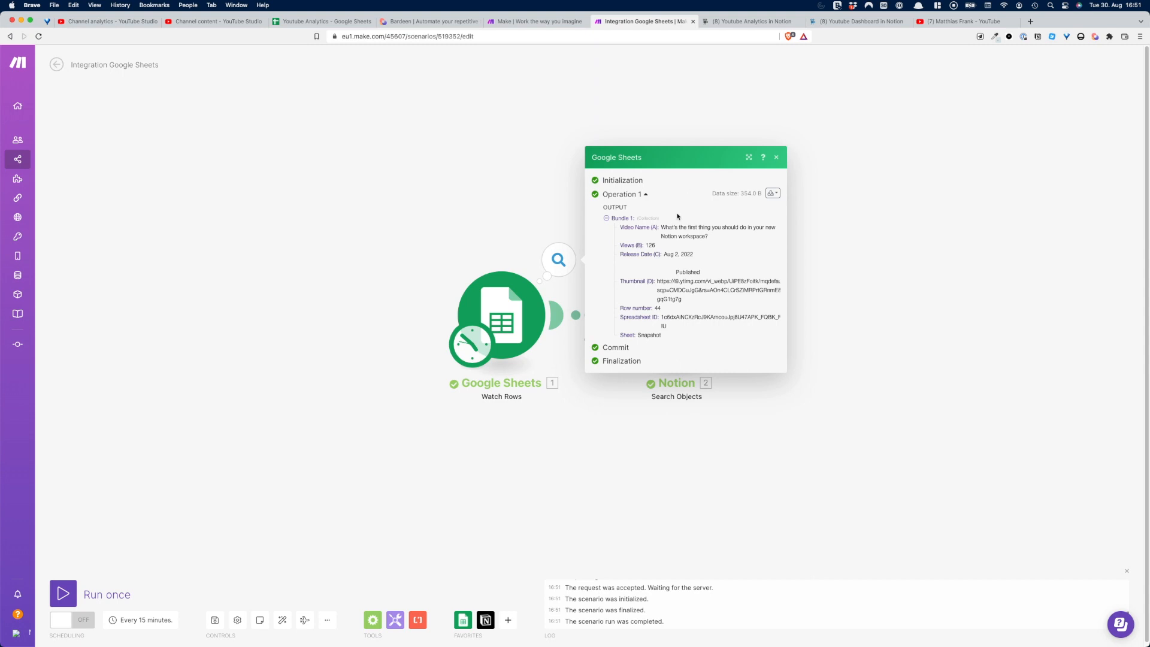
left_click(492, 230)
left_click(728, 260)
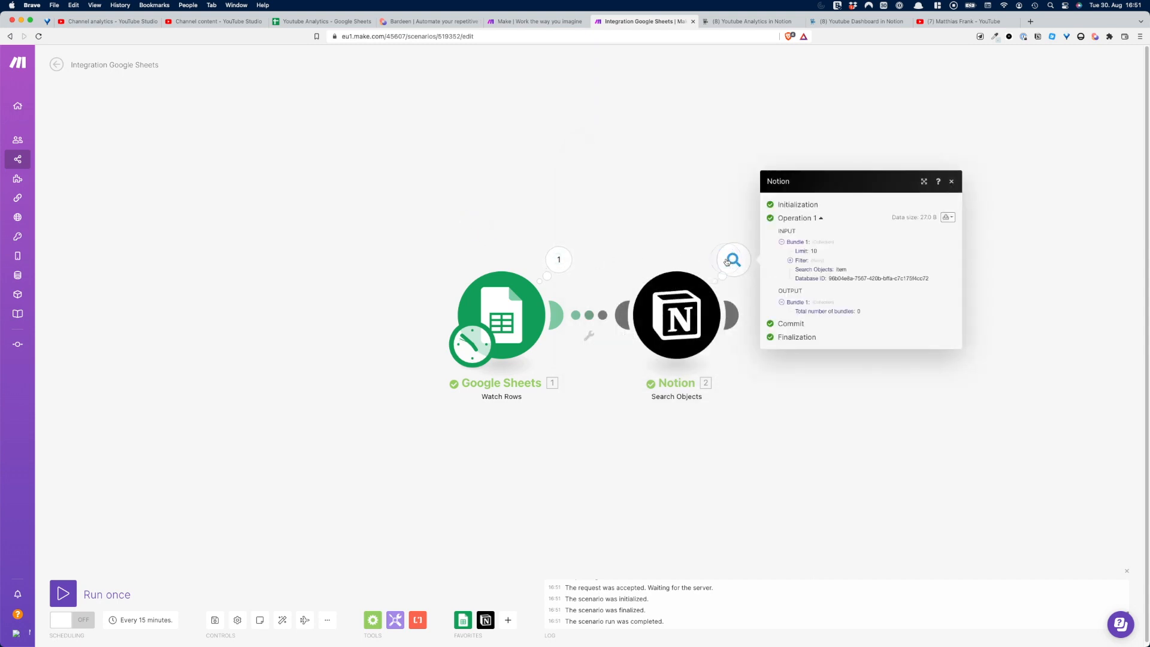
left_click(644, 177)
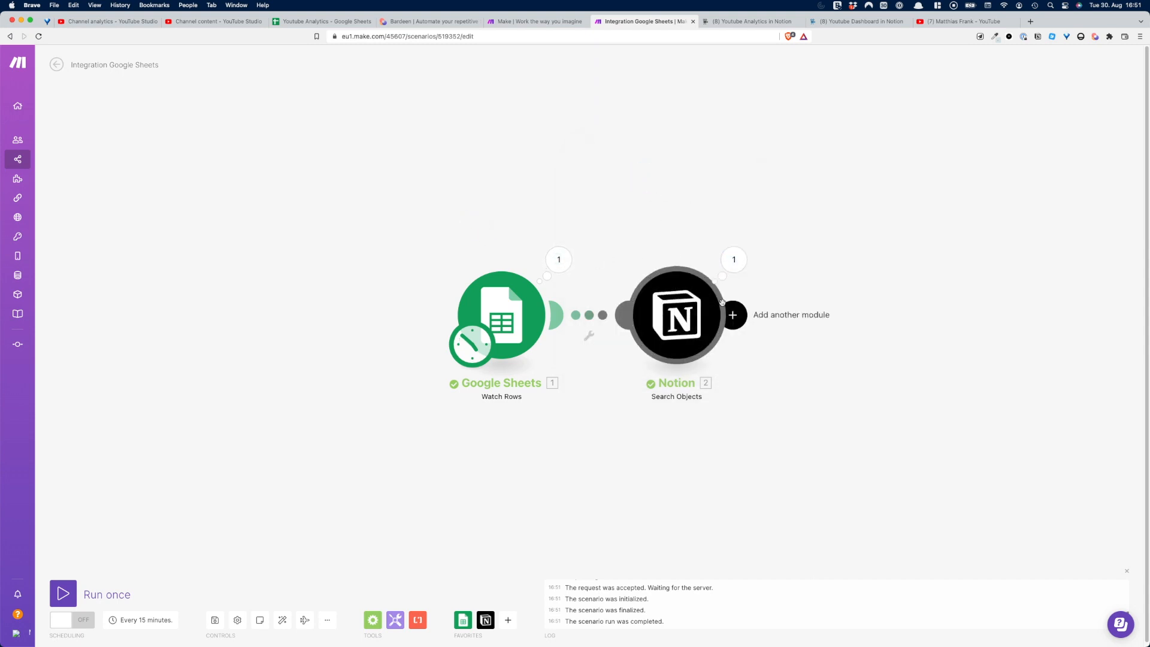
- Add a Flow Control Router after the Notion Search Objects module
left_click(733, 312)
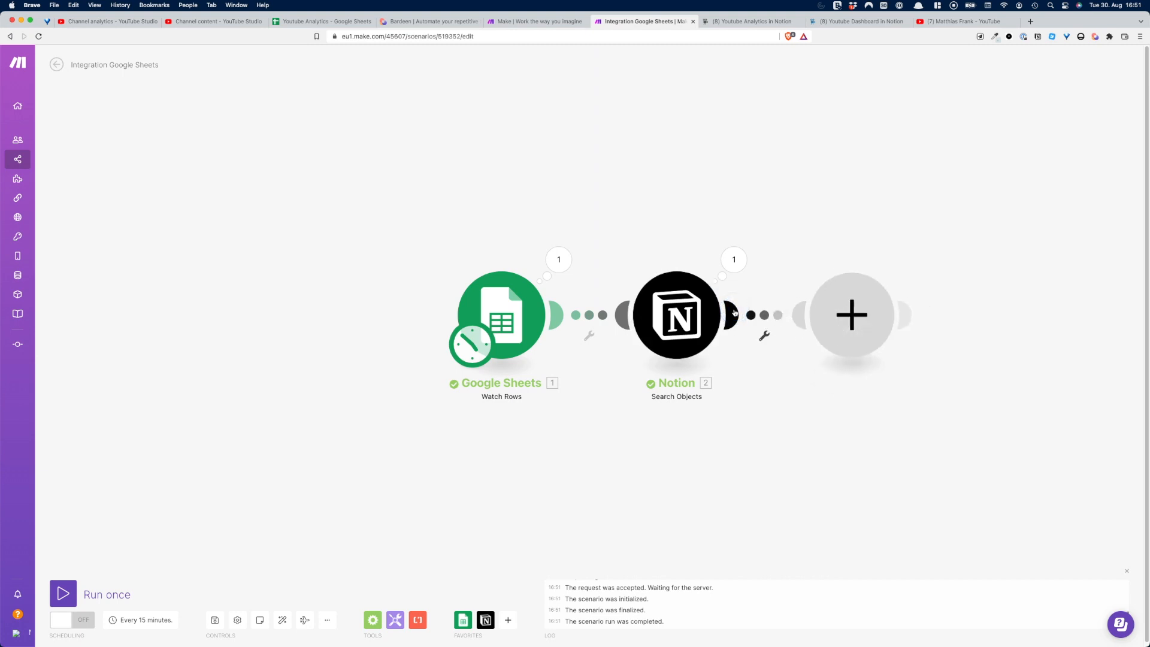
left_click(922, 331)
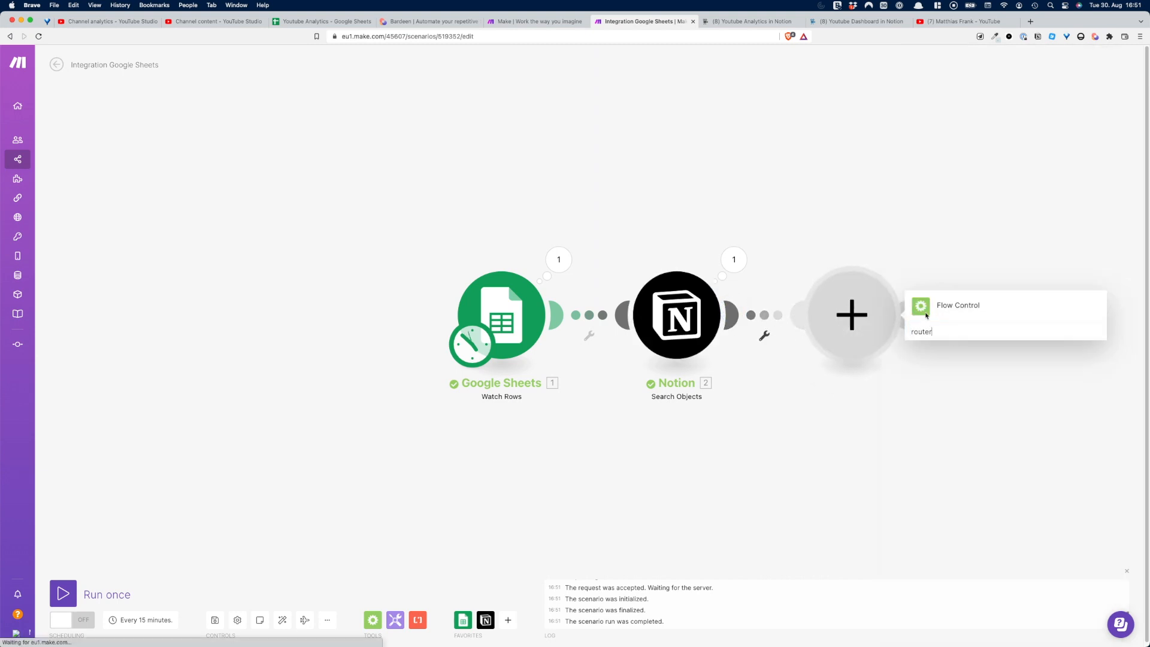
left_click(925, 313)
left_click(920, 374)
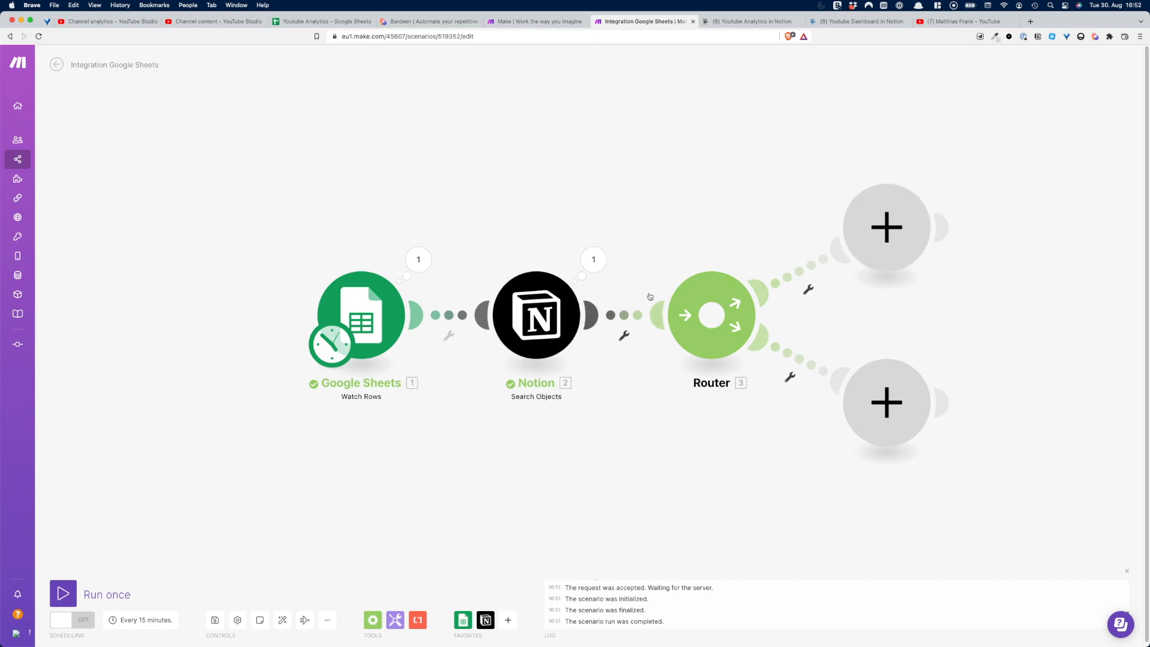
- Add a Notion Create a Database Item module on the router's upper branch
left_click(880, 233)
left_click(946, 223)
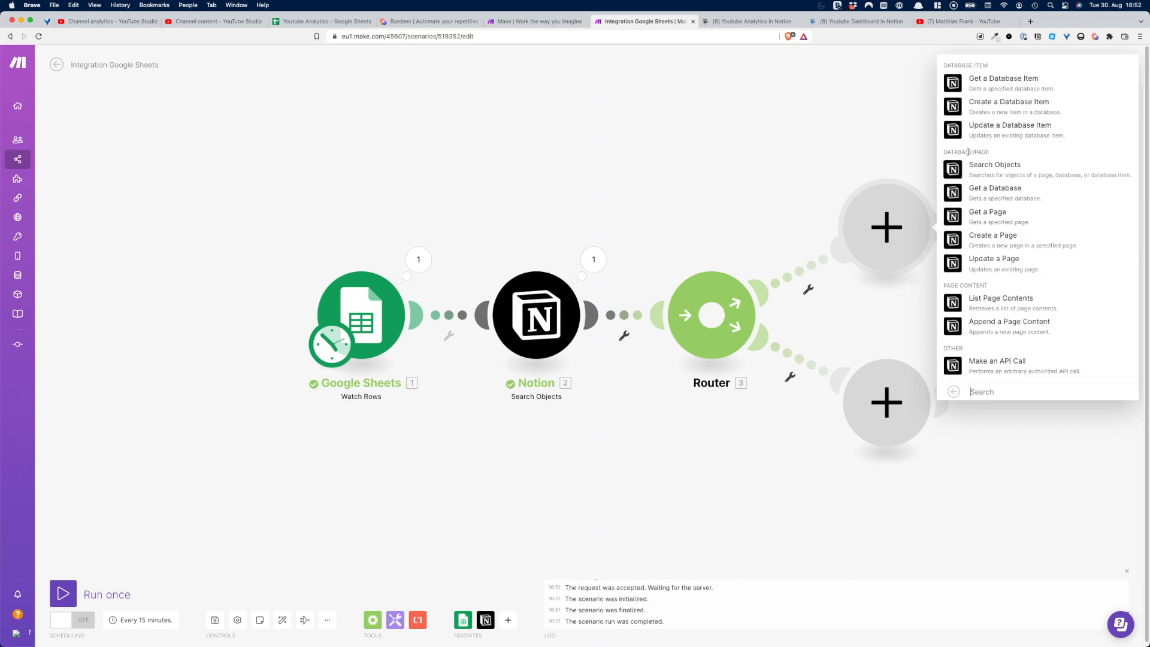
left_click(961, 105)
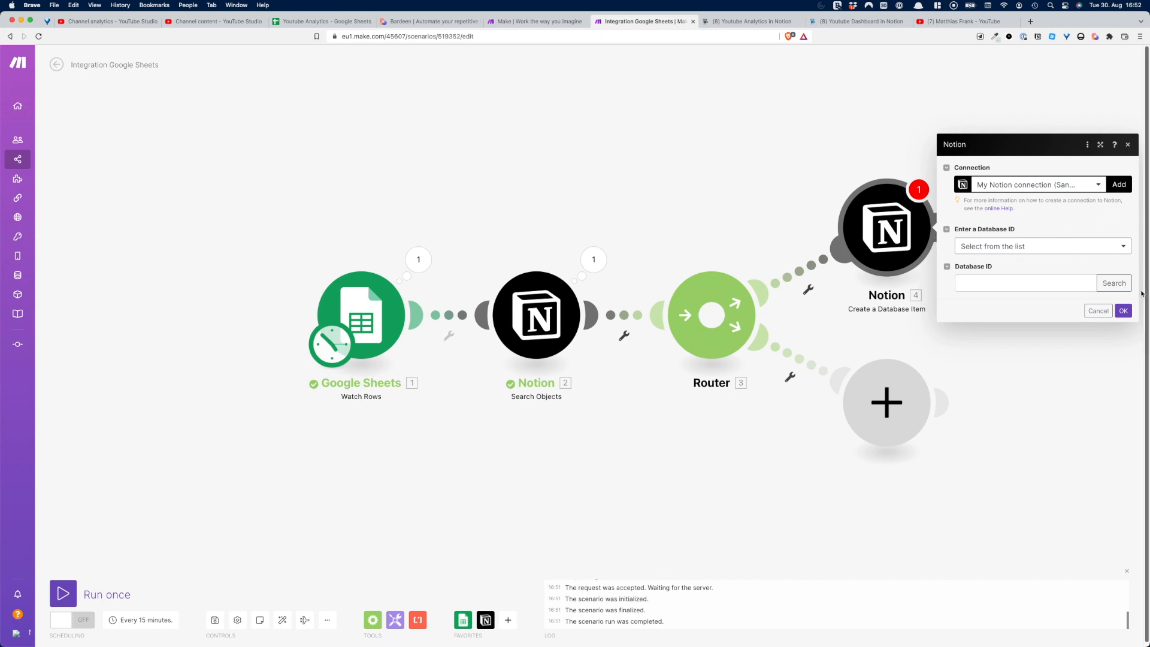
- Select the My Youtube Videos database for the Create a Database Item module and map Name to the sheet's Video Name (A)
left_click(1114, 283)
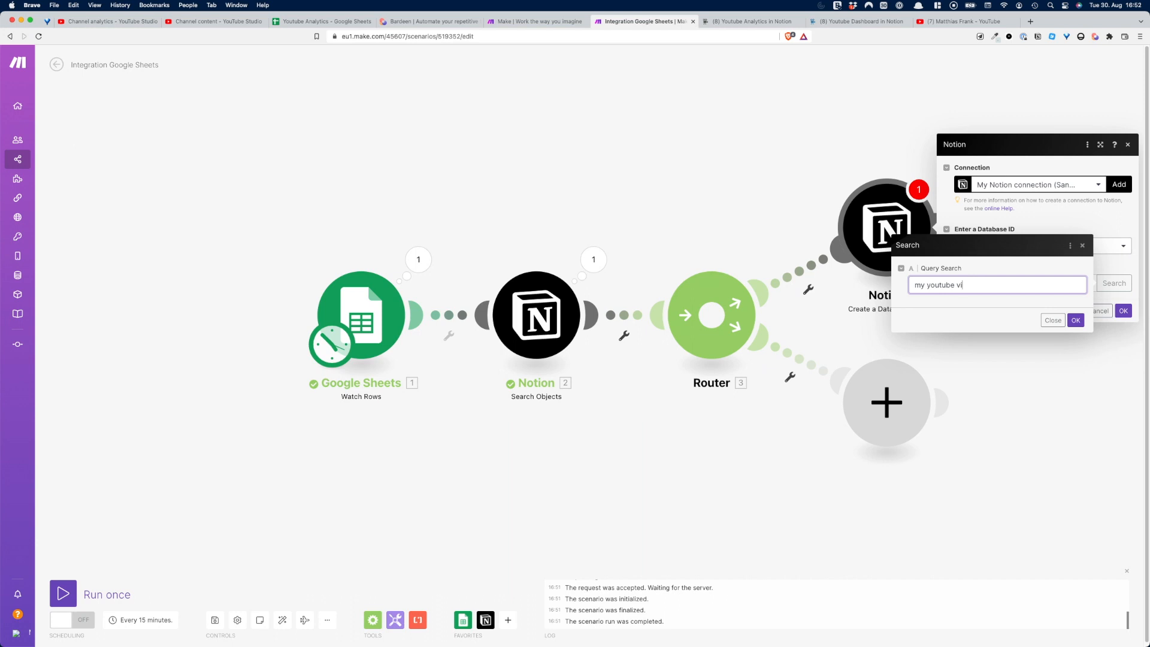
left_click(1076, 319)
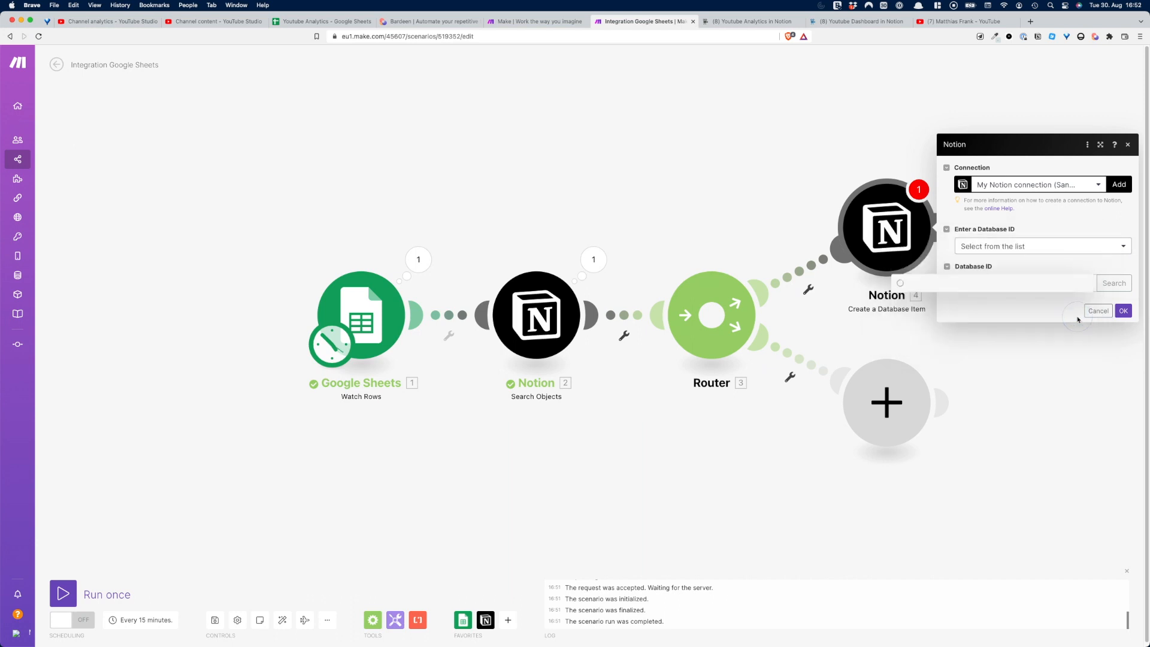
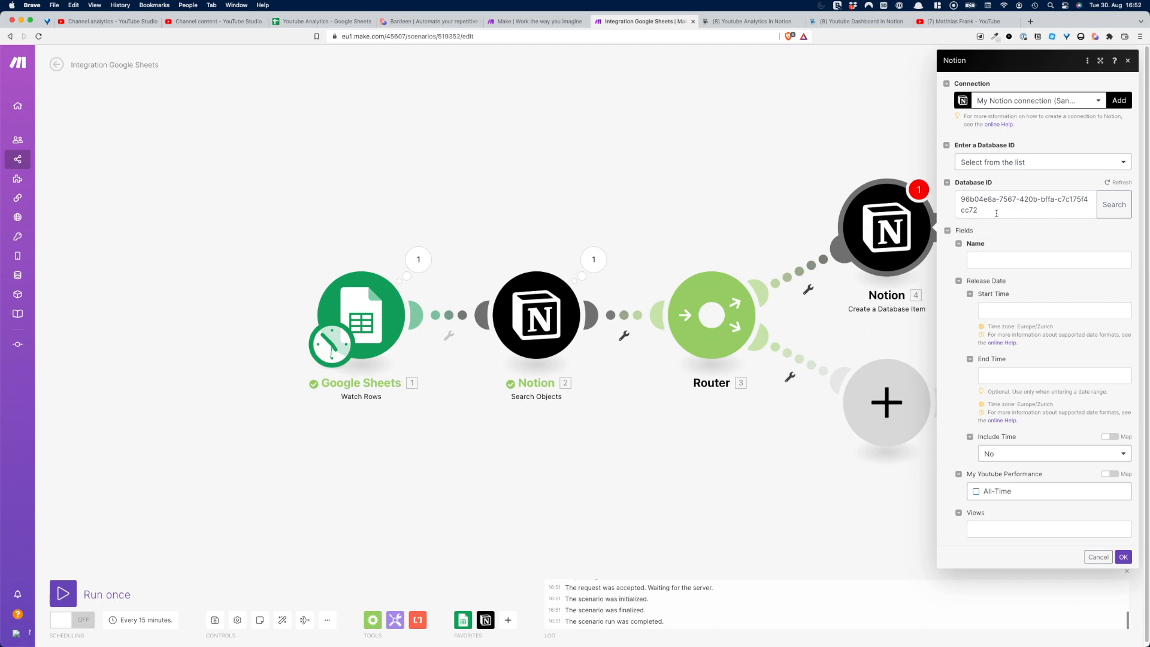
left_click(986, 260)
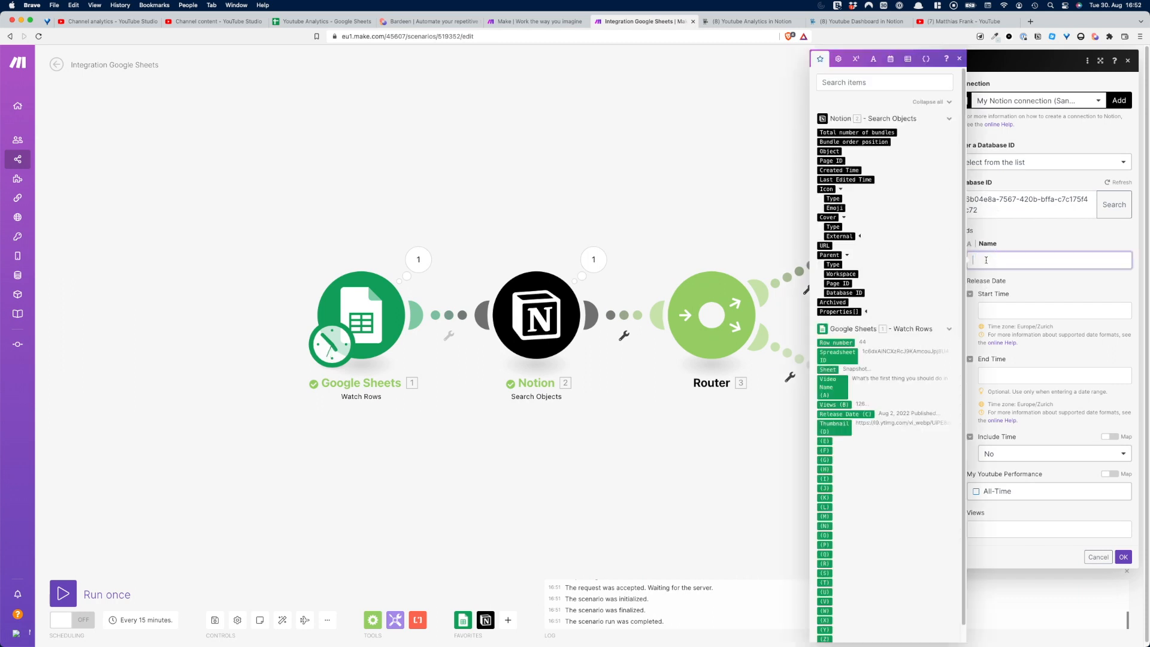
left_click(832, 386)
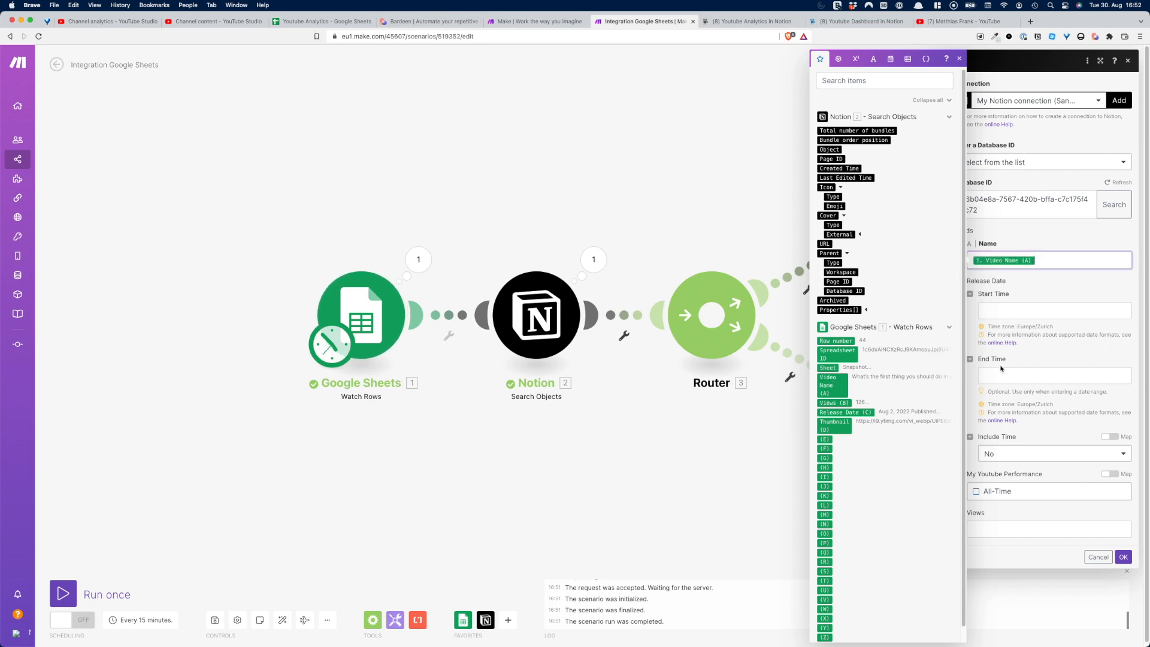
- Set the Release Date start time to a parseDate function containing the sheet's Release Date (C), leaving its format argument empty
left_click(1015, 306)
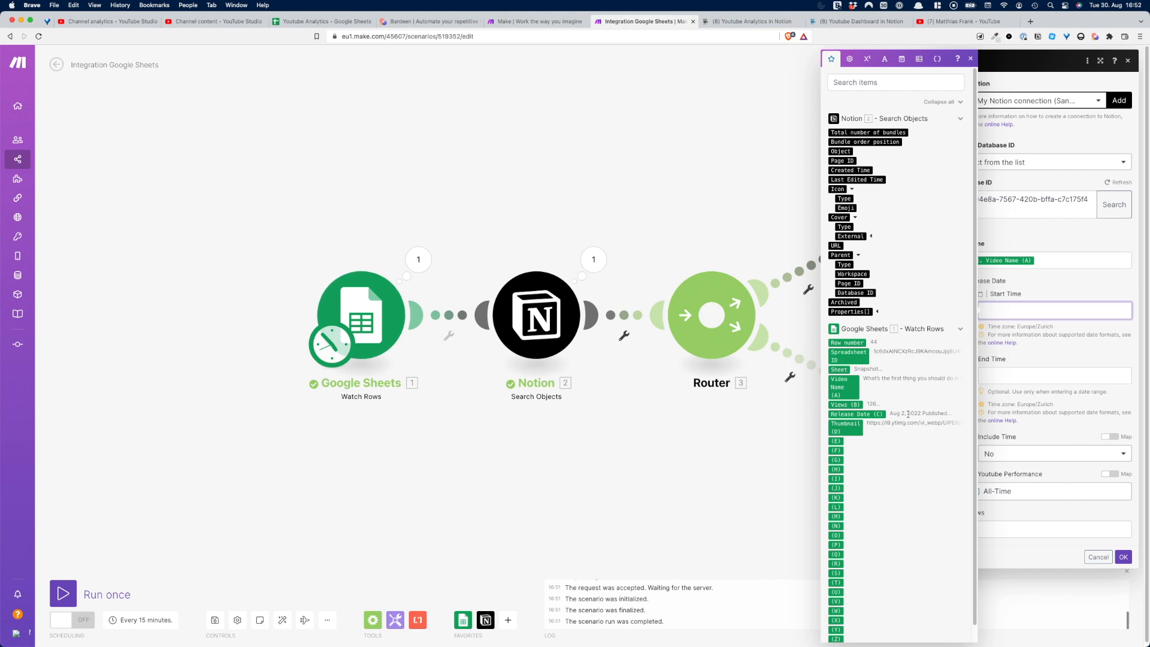
left_click(902, 58)
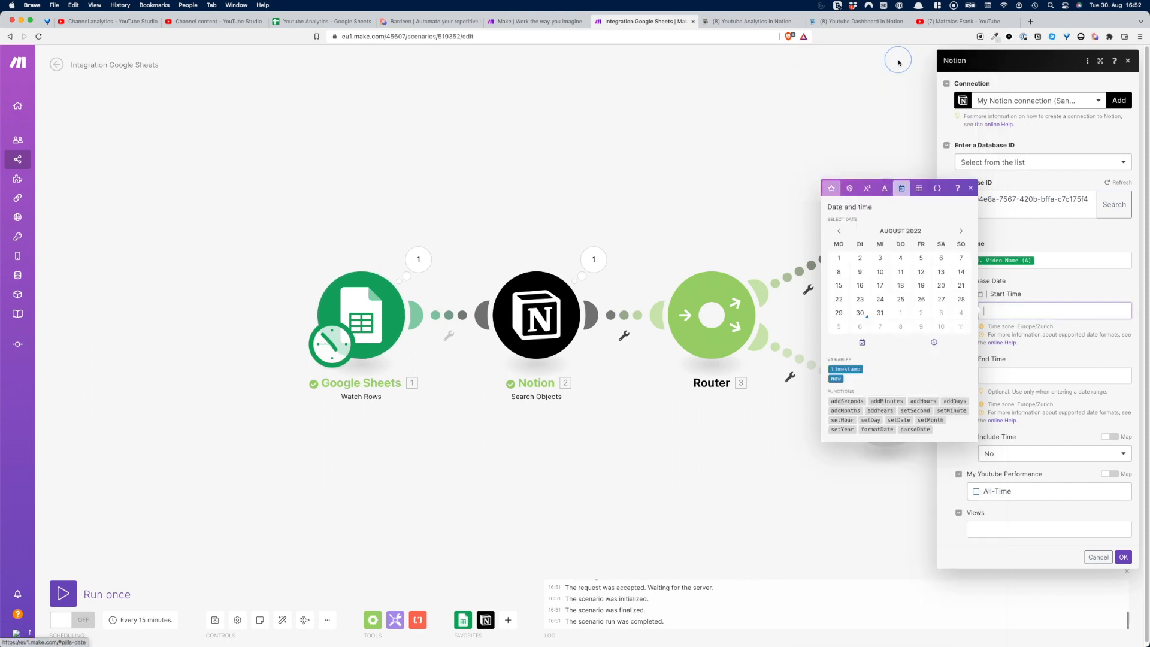
left_click(915, 429)
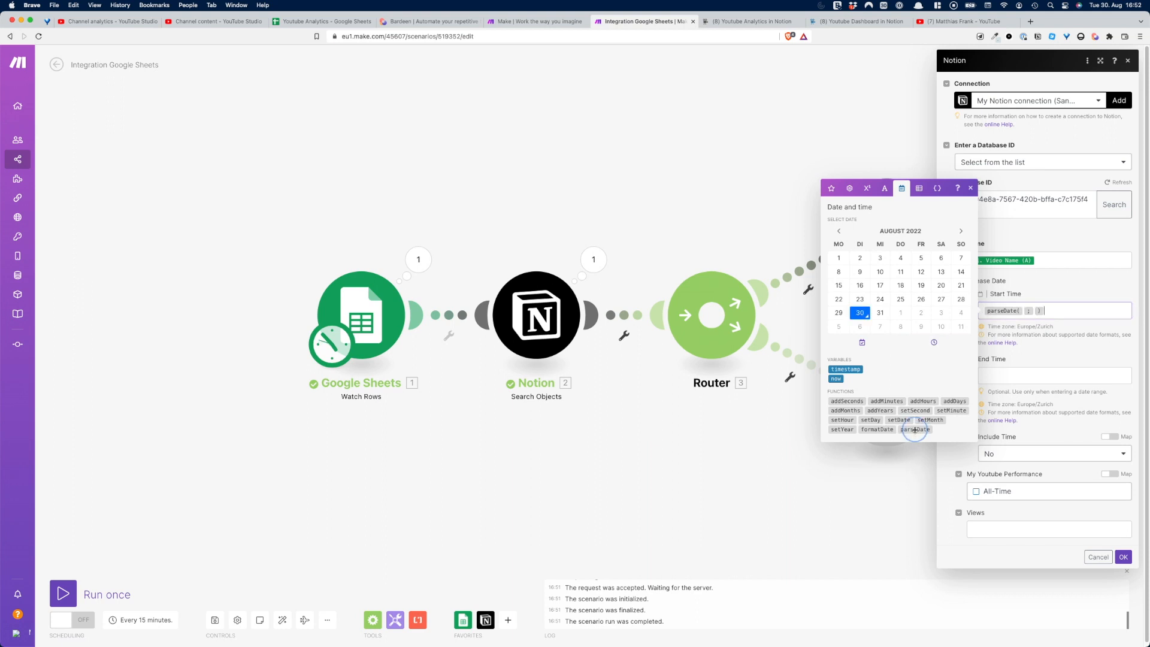
left_click(1023, 311)
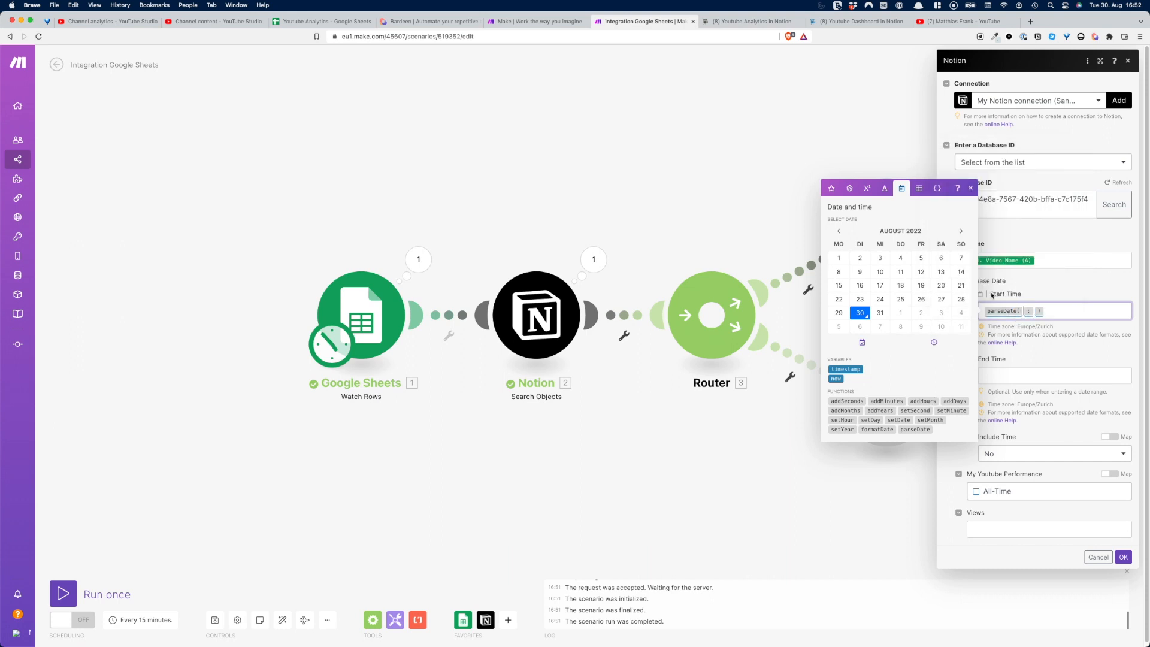
left_click(832, 188)
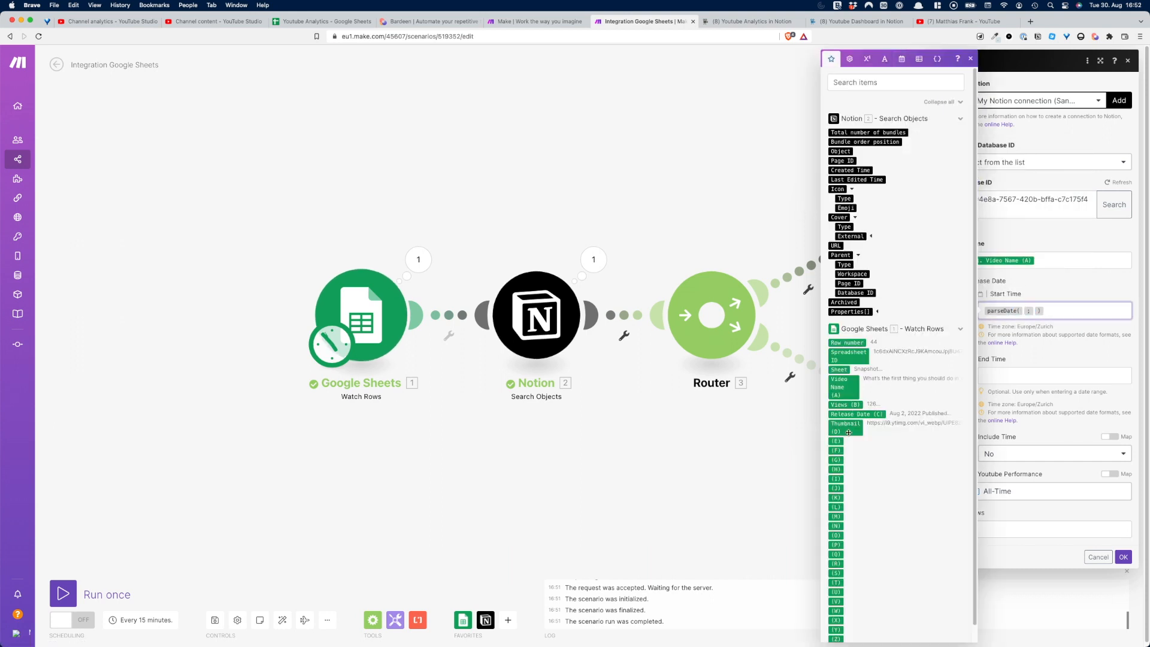
left_click(869, 414)
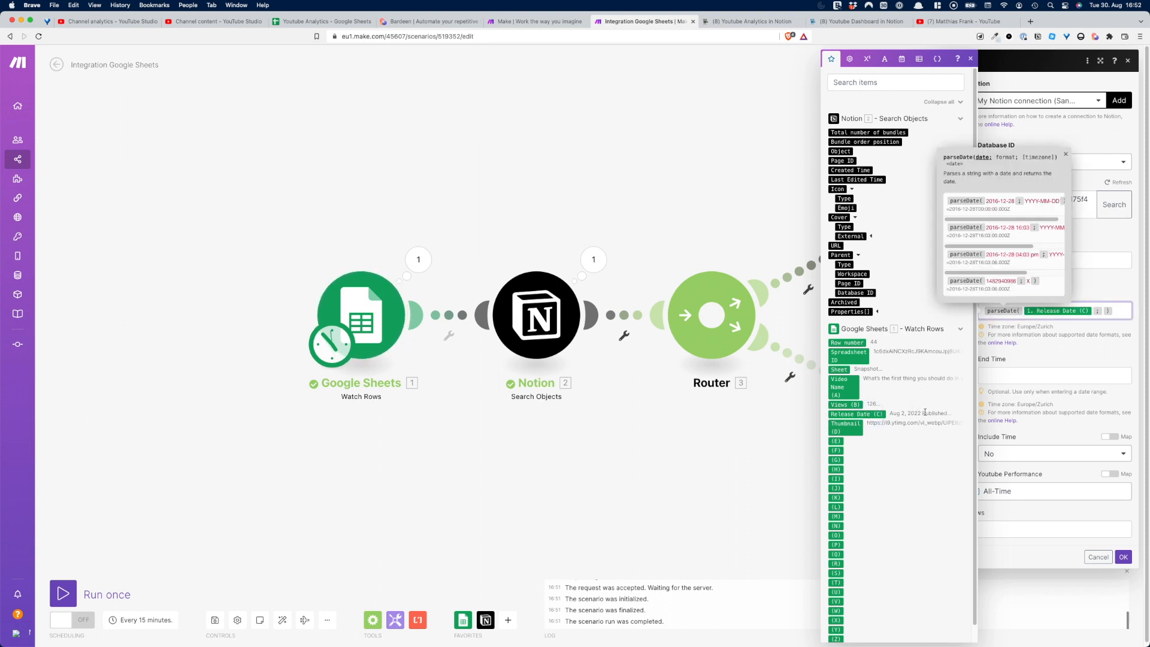
left_click(1008, 428)
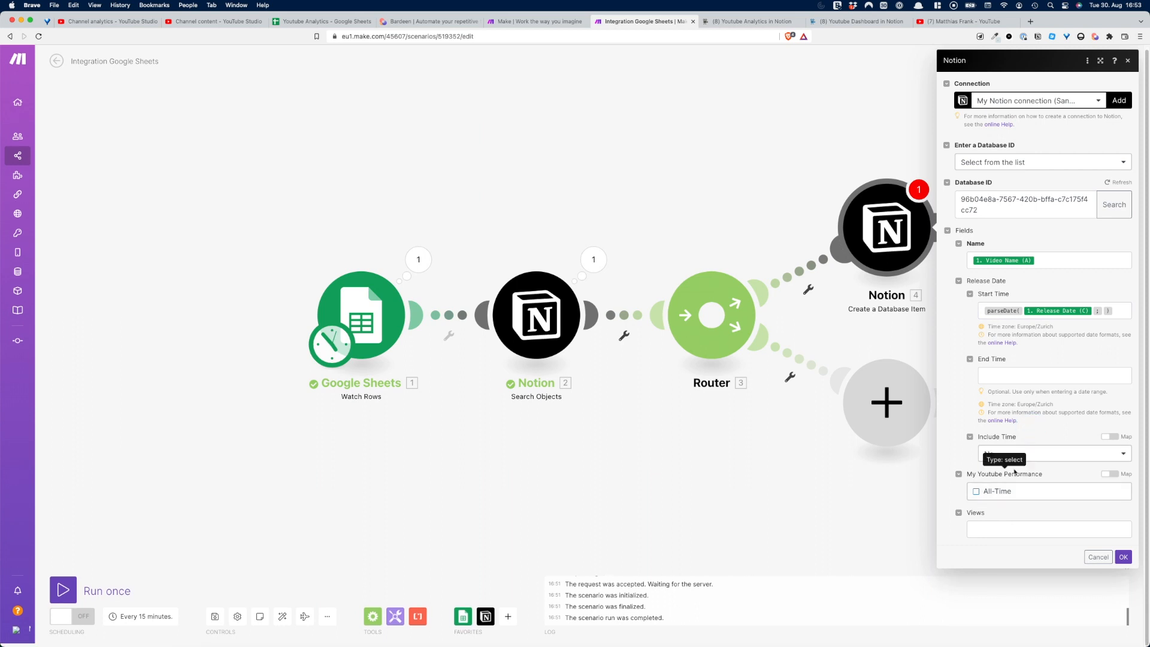
- Link the item to the All-Time performance entry, map Views to the sheet's Views (B), and save the module
left_click(977, 492)
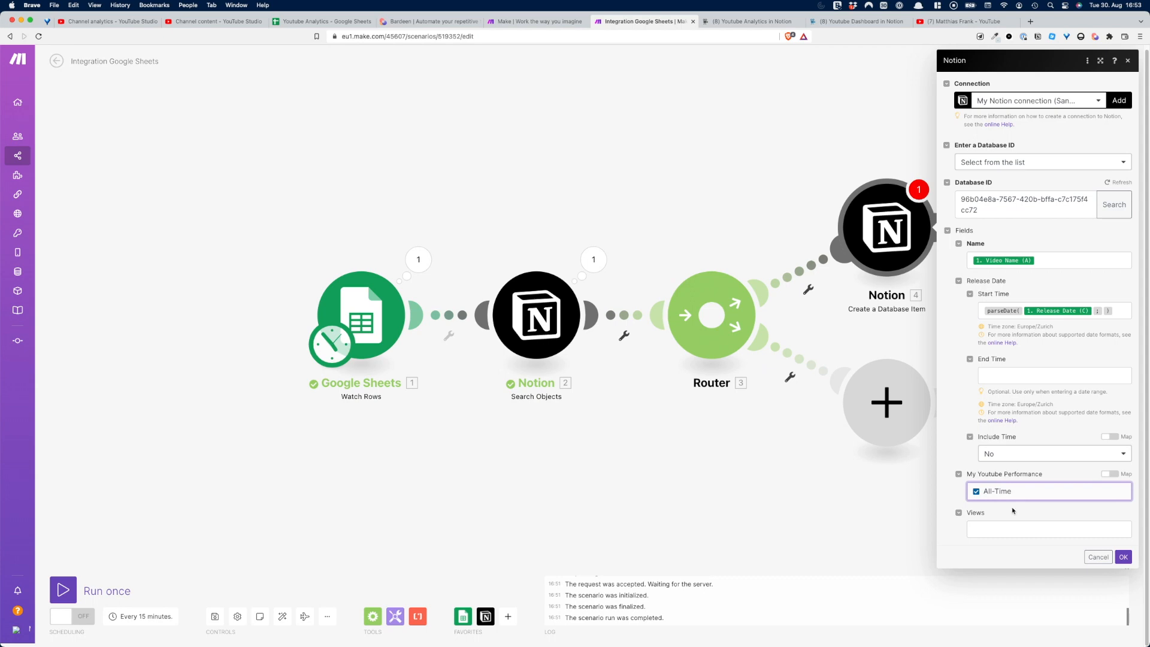
left_click(995, 528)
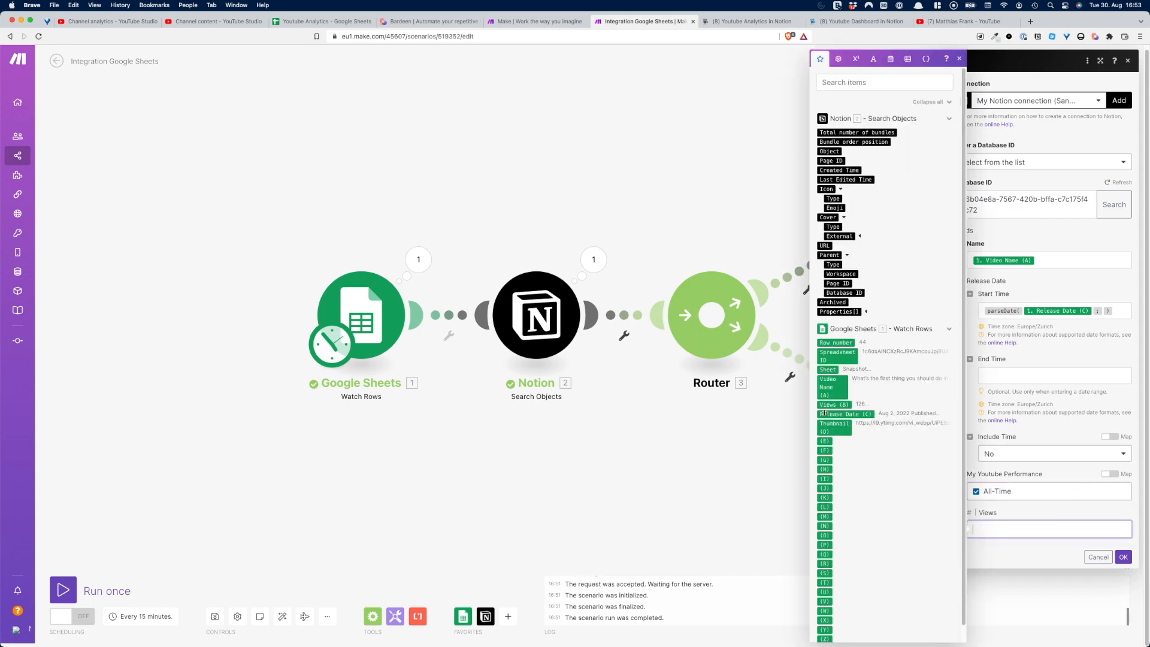
left_click(294, 22)
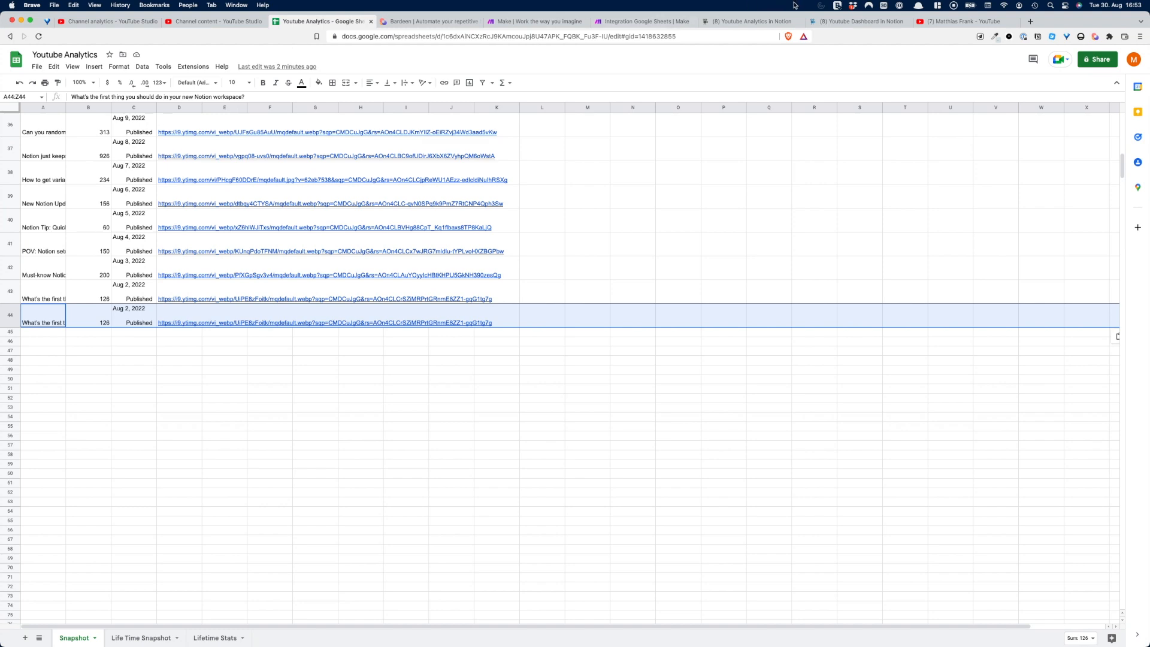
left_click(664, 20)
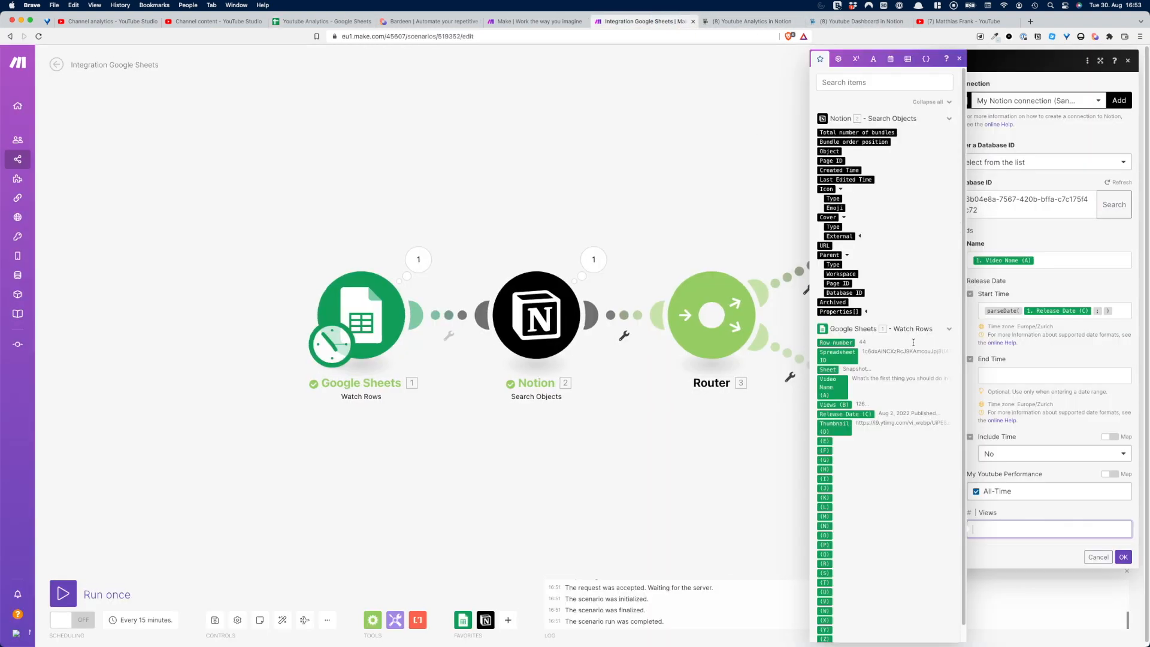
left_click(836, 405)
left_click(1120, 557)
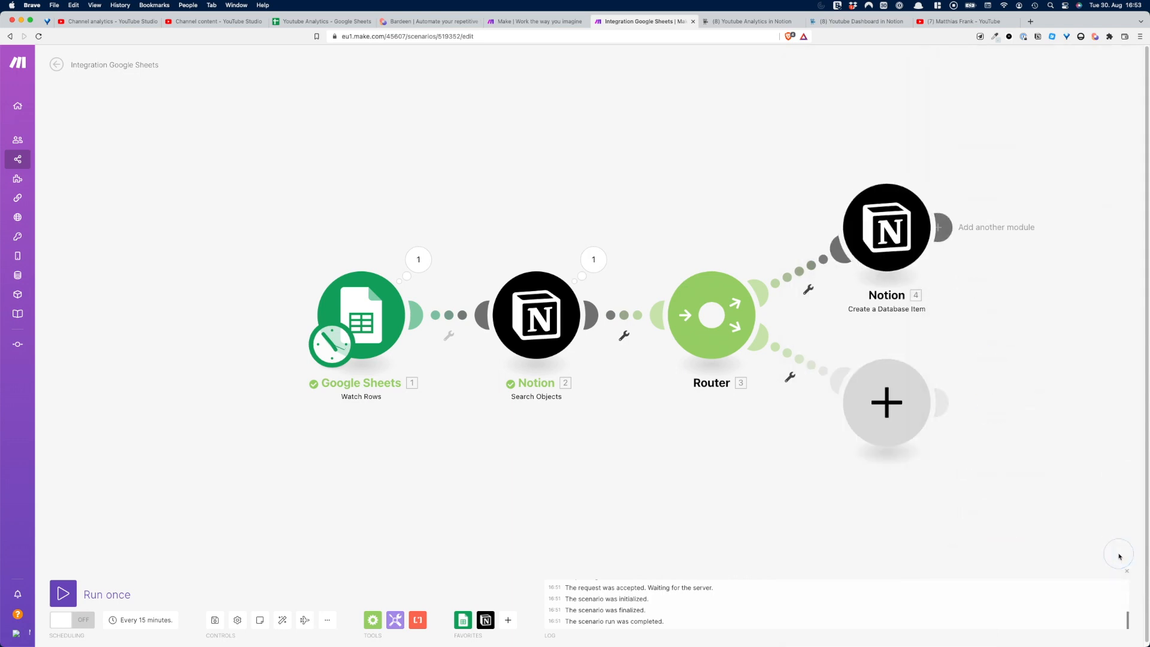
- Copy row 44 of the Snapshot sheet in Google Sheets into row 45
left_click(317, 21)
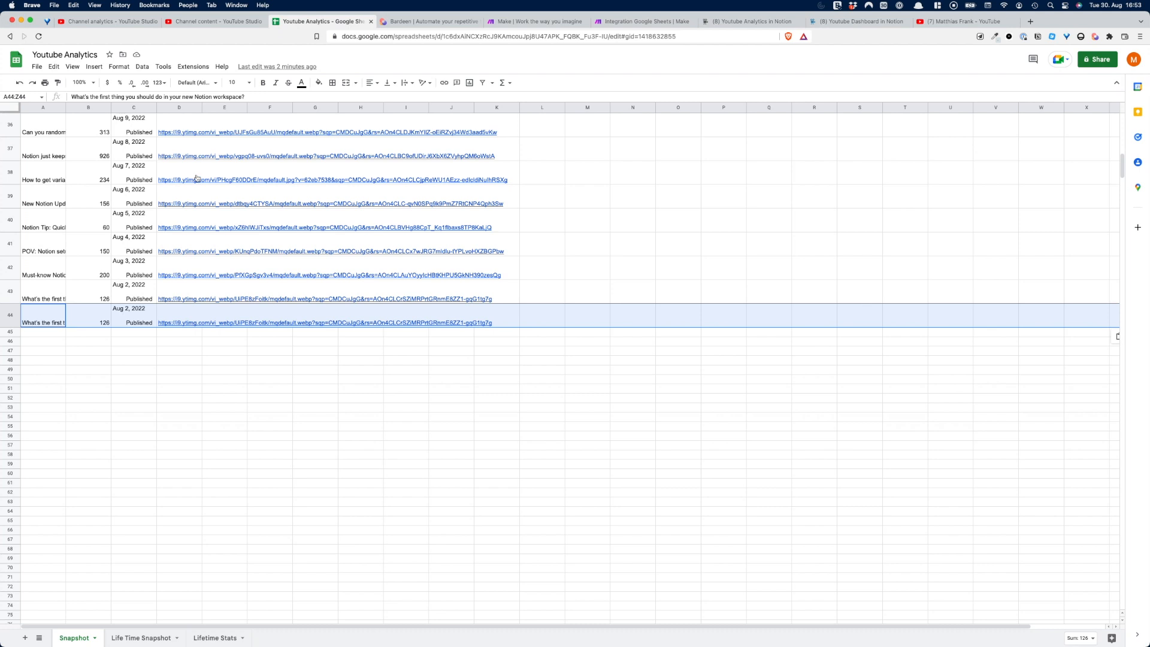
key("super+c")
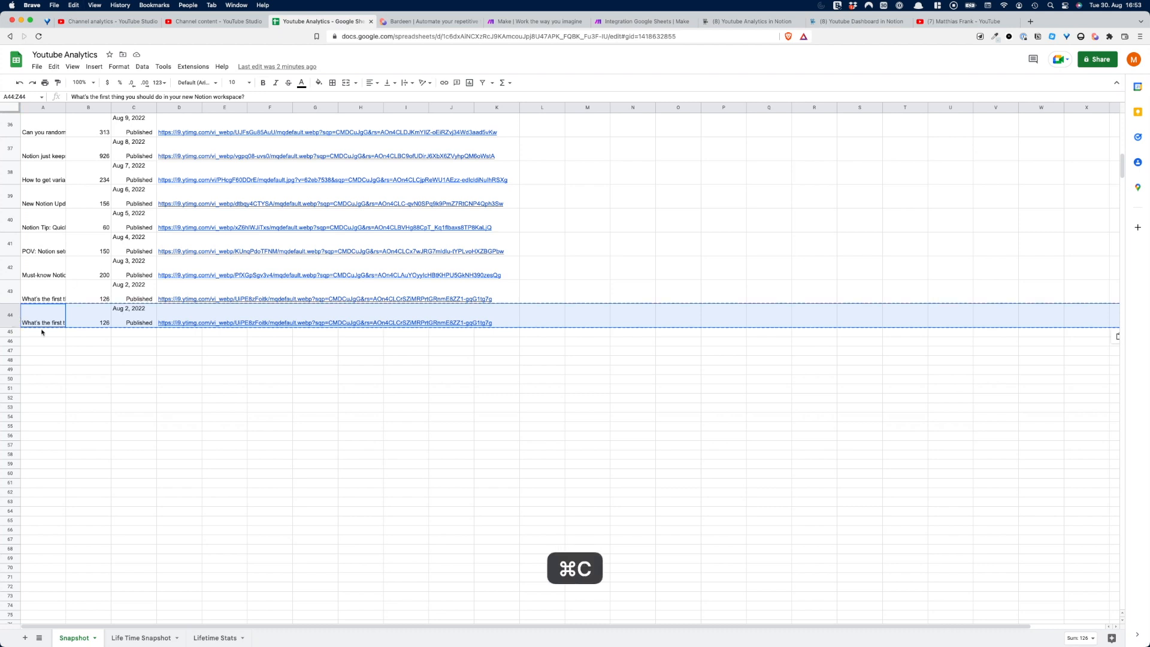
left_click(33, 333)
key("super+v")
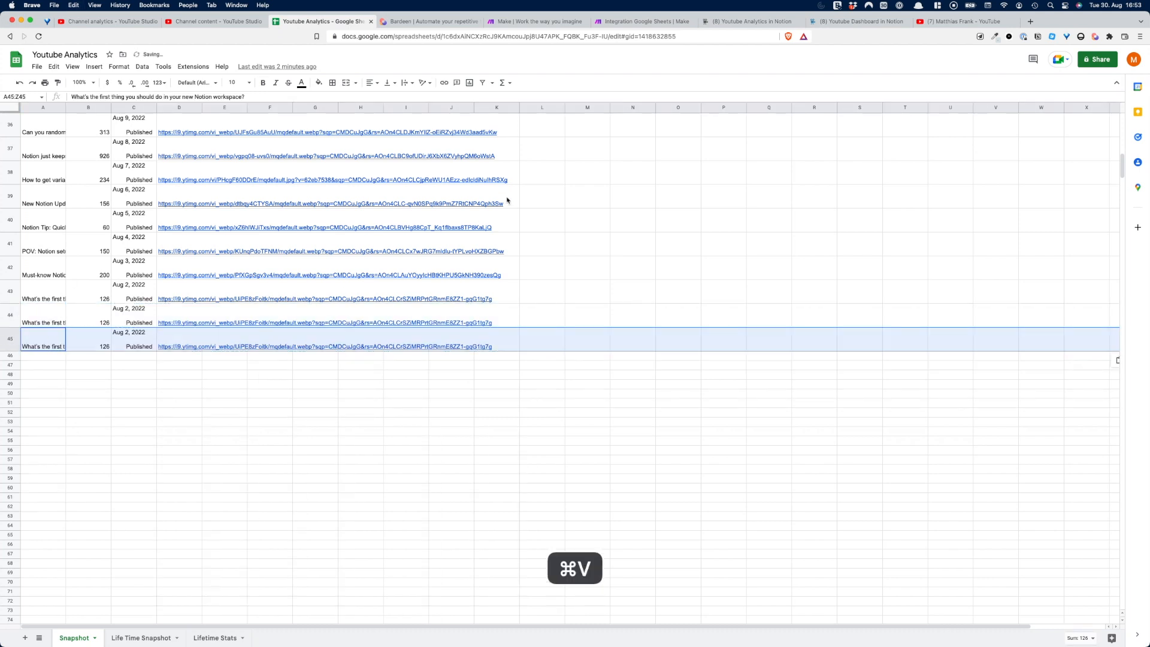
- Switch back to Make and run the scenario once
left_click(641, 21)
mouse_move(15, 615)
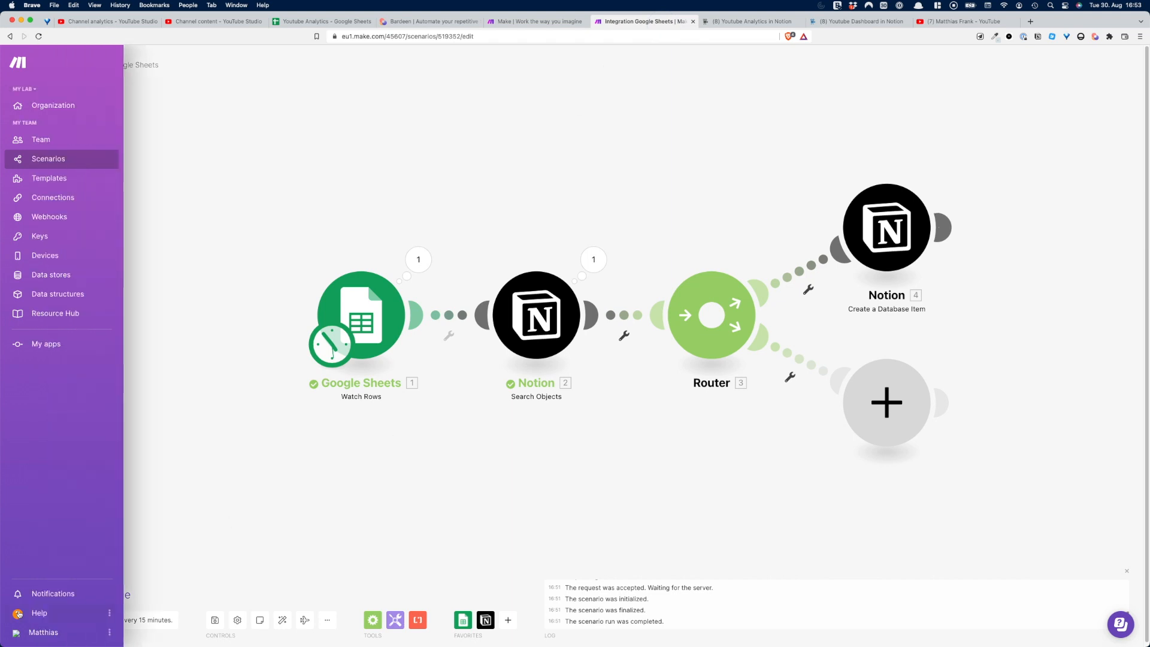
left_click(82, 593)
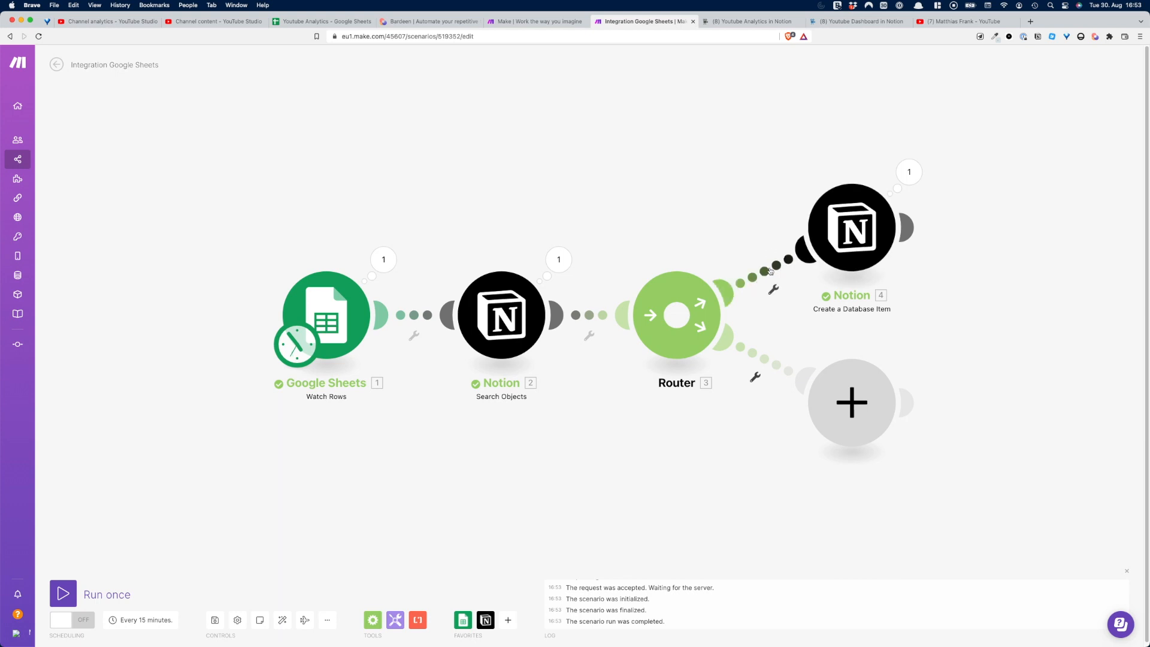
- Add a filter labelled "New Video?" to the router's upper branch, requiring that the Notion search's Page ID does not exist
left_click(770, 271)
left_click(847, 219)
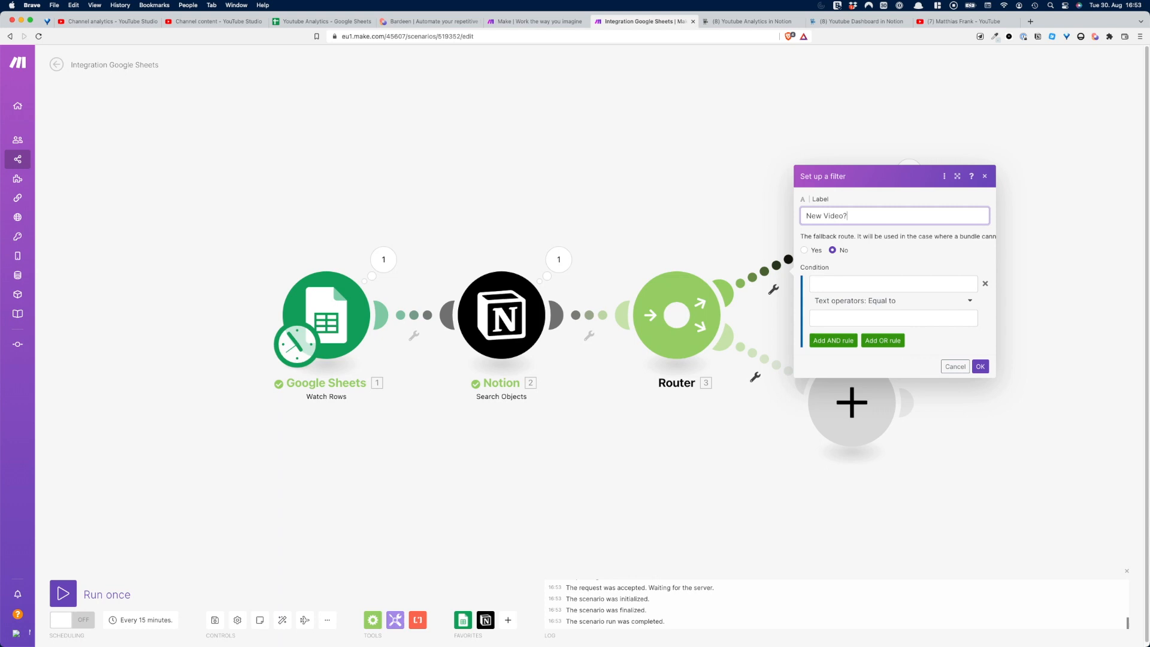
left_click(828, 280)
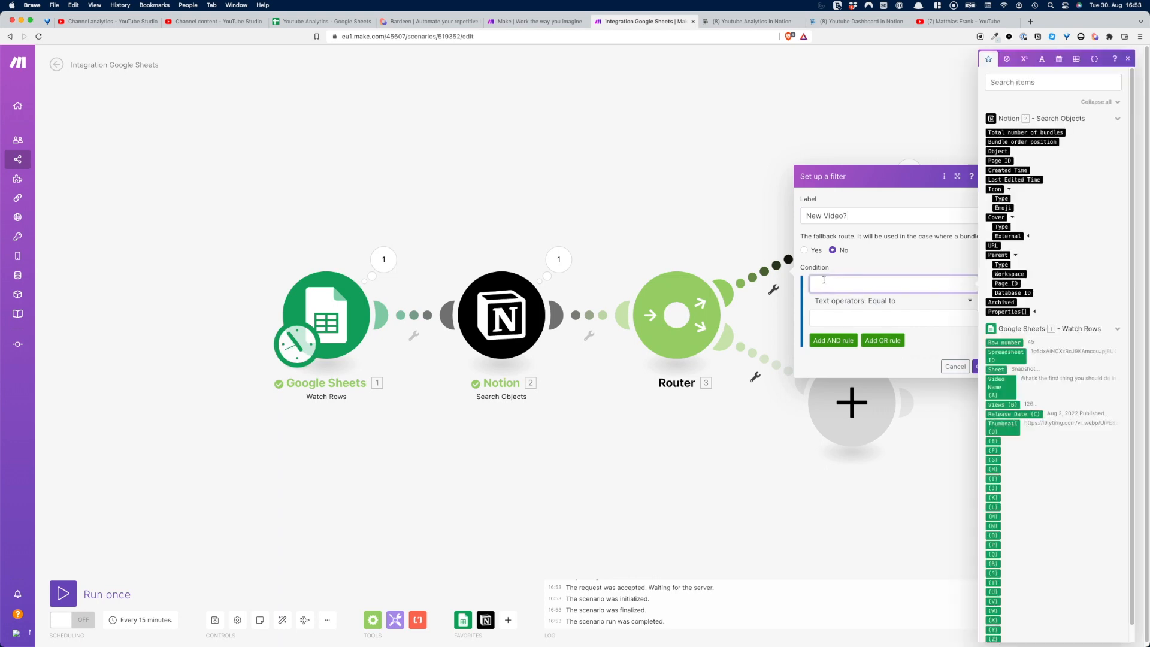
left_click(1000, 161)
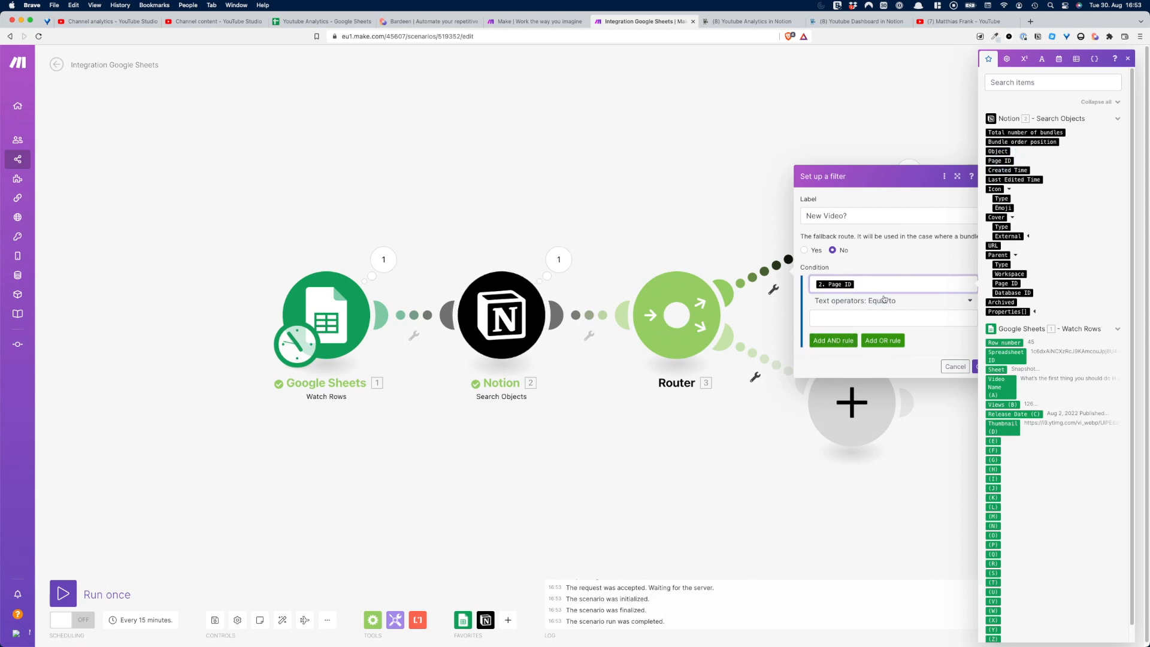
left_click(884, 300)
left_click(851, 358)
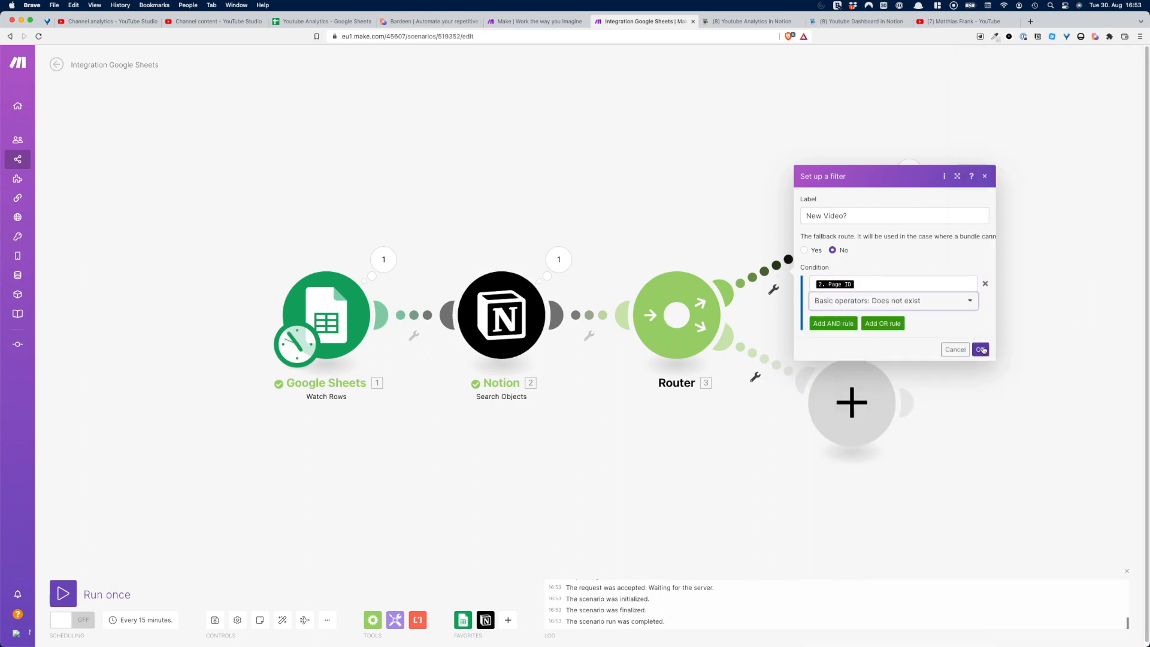
left_click(980, 350)
- Make the router's empty lower branch the fallback route
left_click(777, 362)
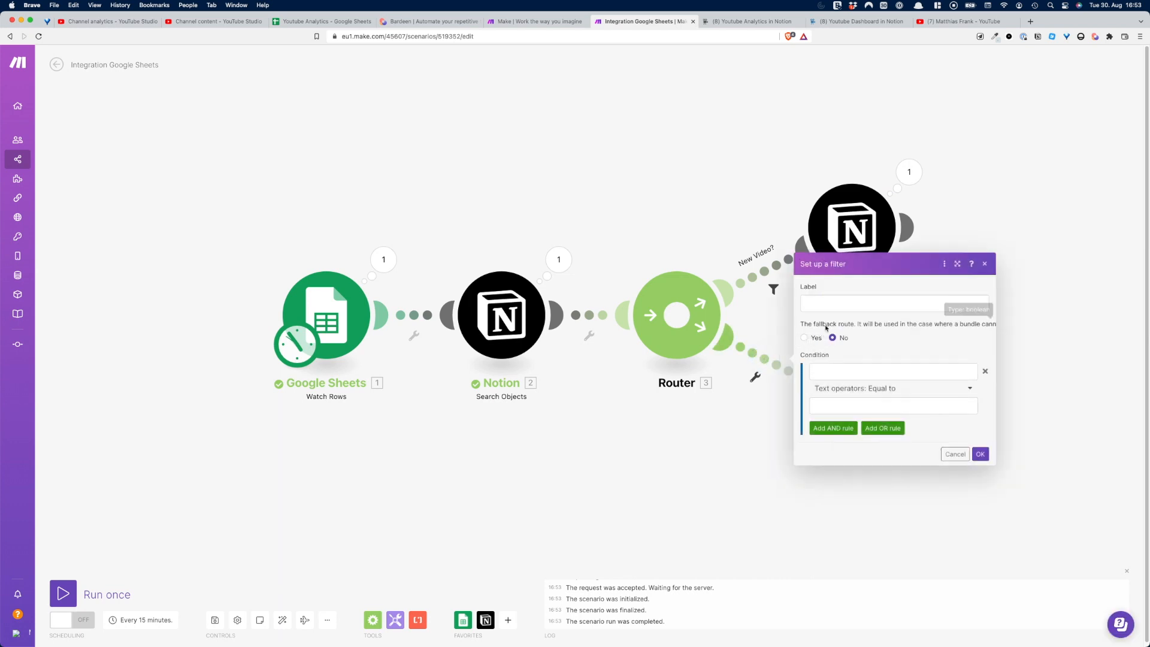
left_click(810, 340)
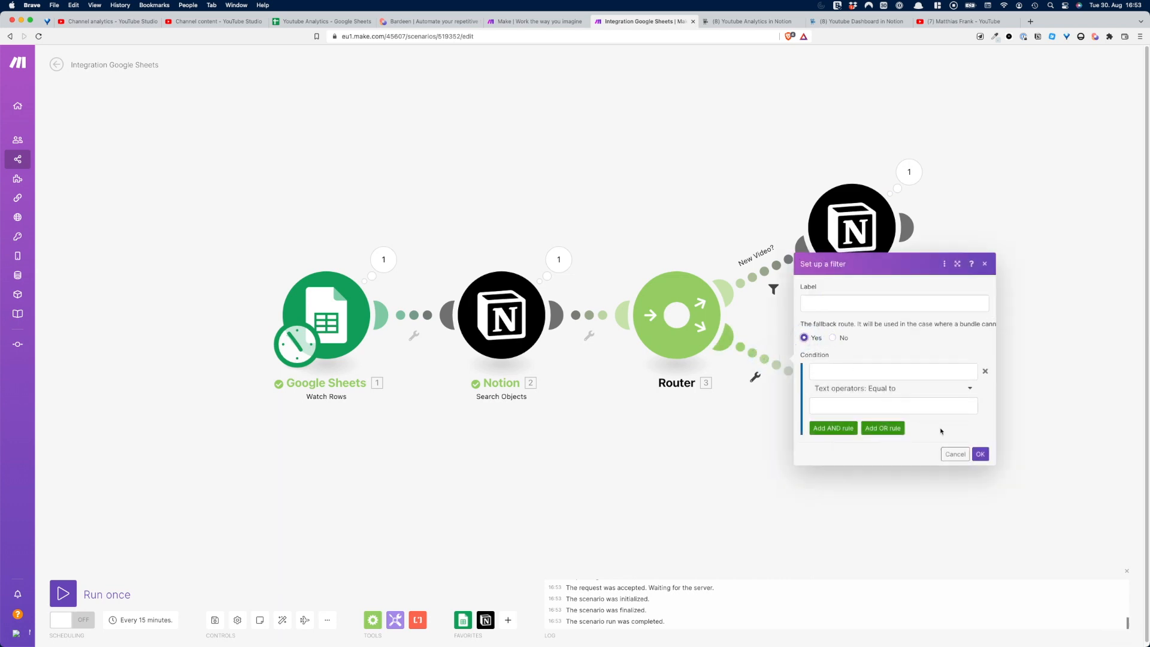
left_click(980, 454)
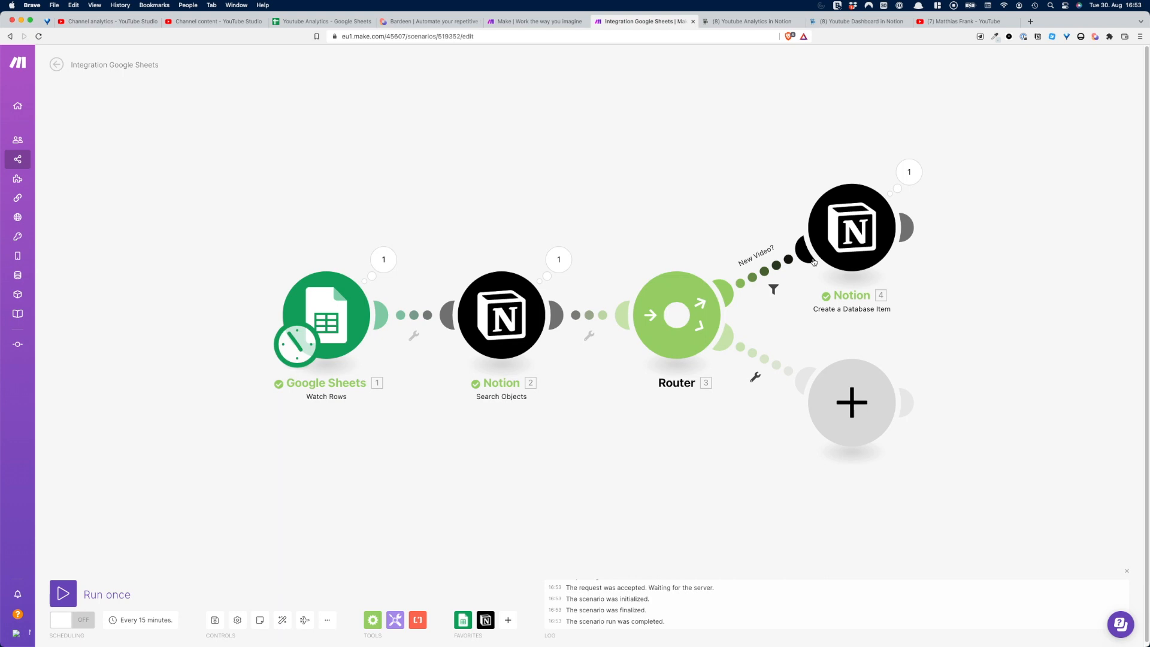
- Check the created video entry on the Youtube Analytics page in Notion, and return to the Make scenario
left_click(749, 22)
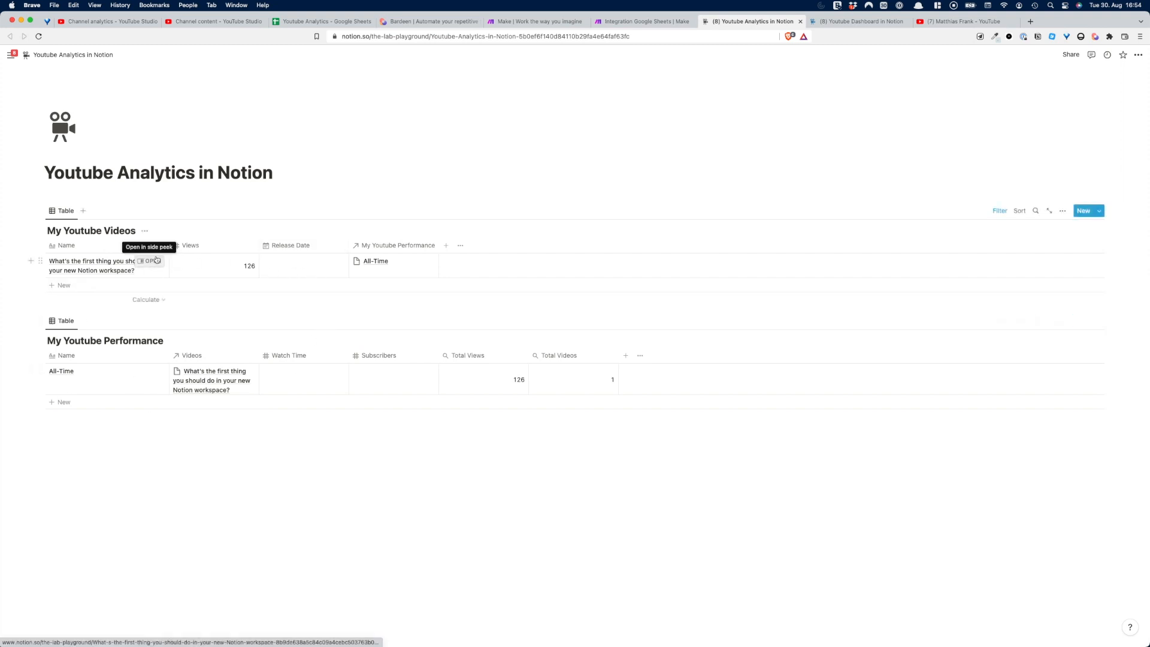
left_click(652, 22)
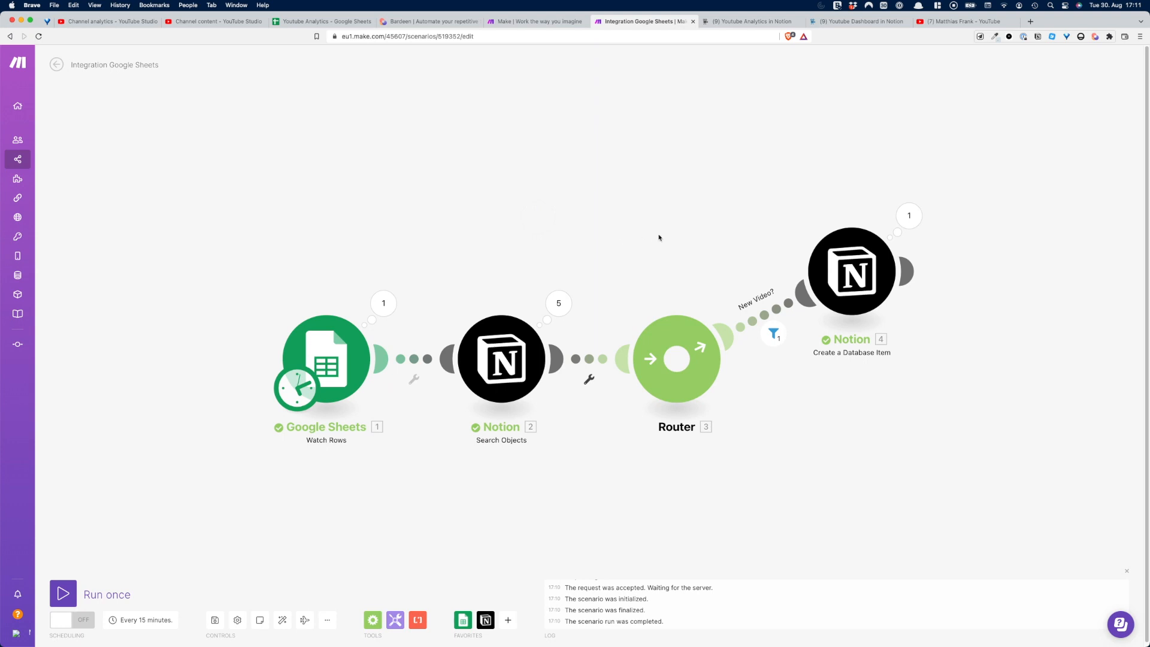
- Add a second route to the router and move the two branch modules further apart
left_click(691, 381)
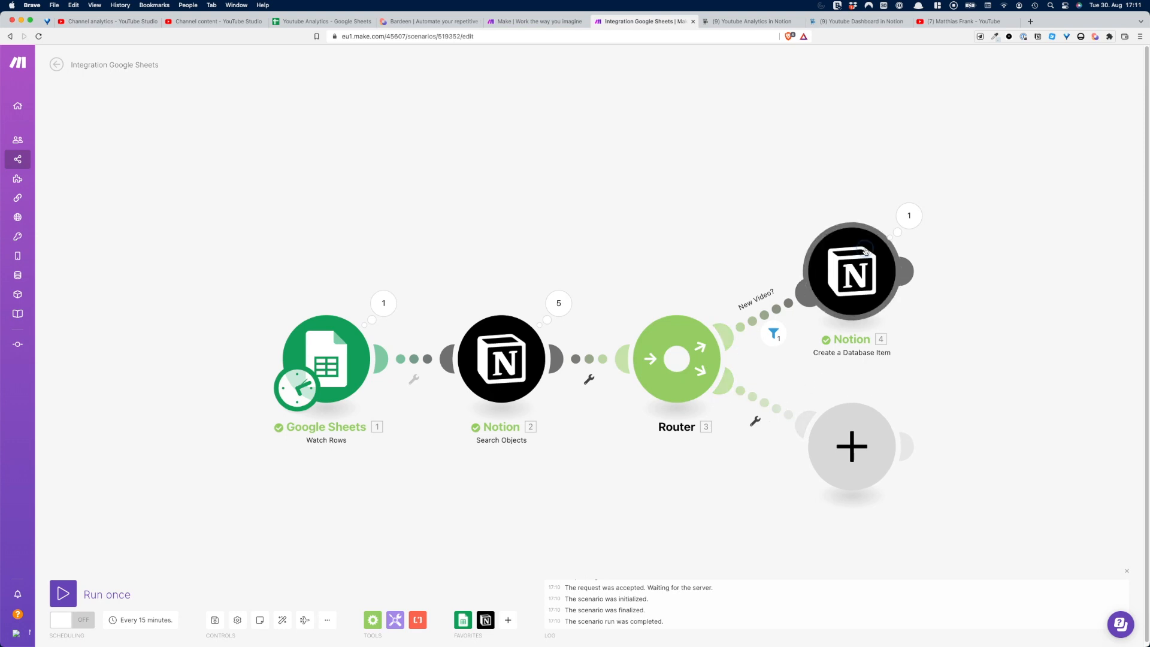
left_click_drag(866, 252, 867, 215)
left_click_drag(849, 423, 873, 438)
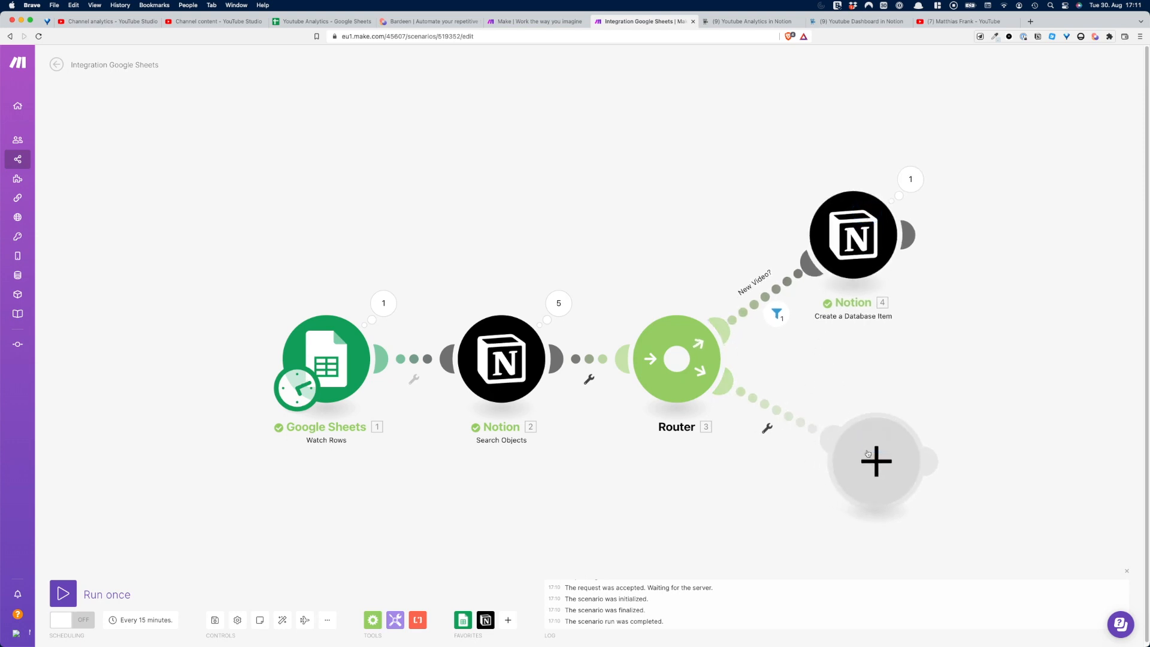
- Set the new lower route as the router's fallback route, without a label or condition
left_click(867, 452)
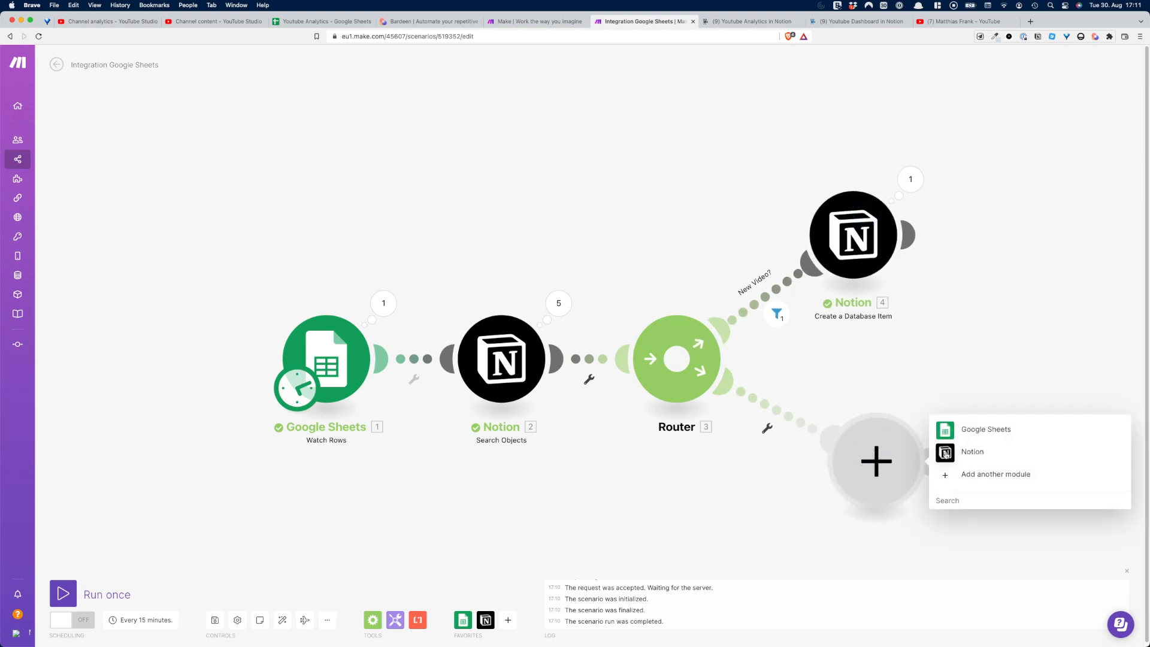
left_click(786, 396)
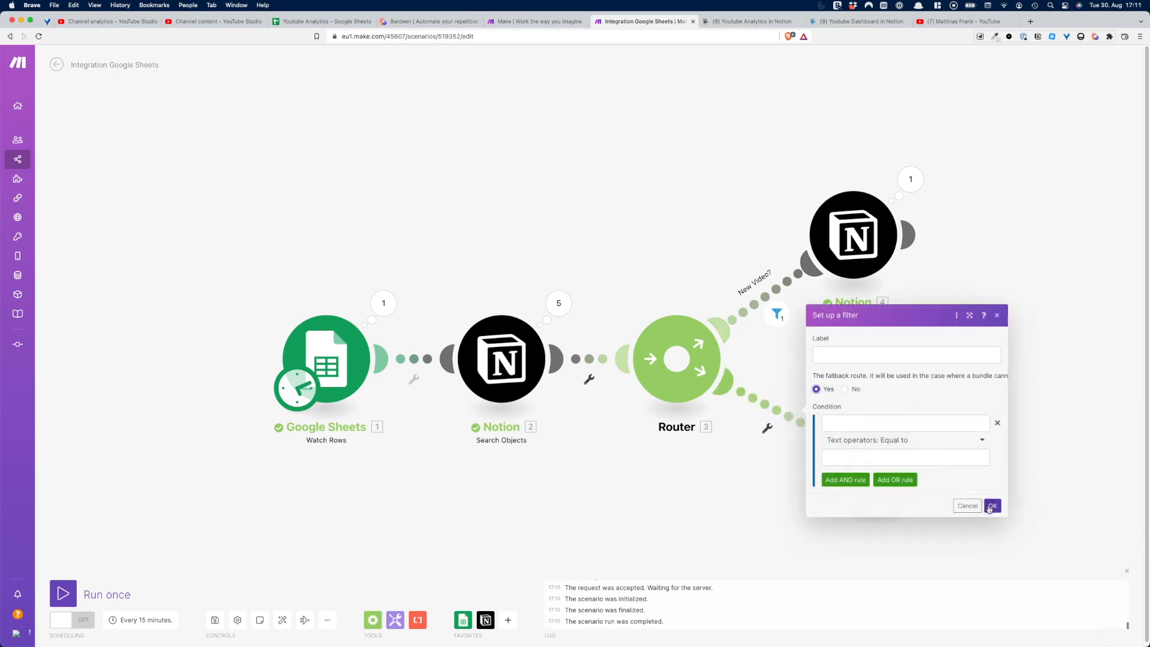
left_click(992, 506)
- Add a Notion Update a Database Item module on the router's lower branch
left_click(889, 464)
left_click(948, 452)
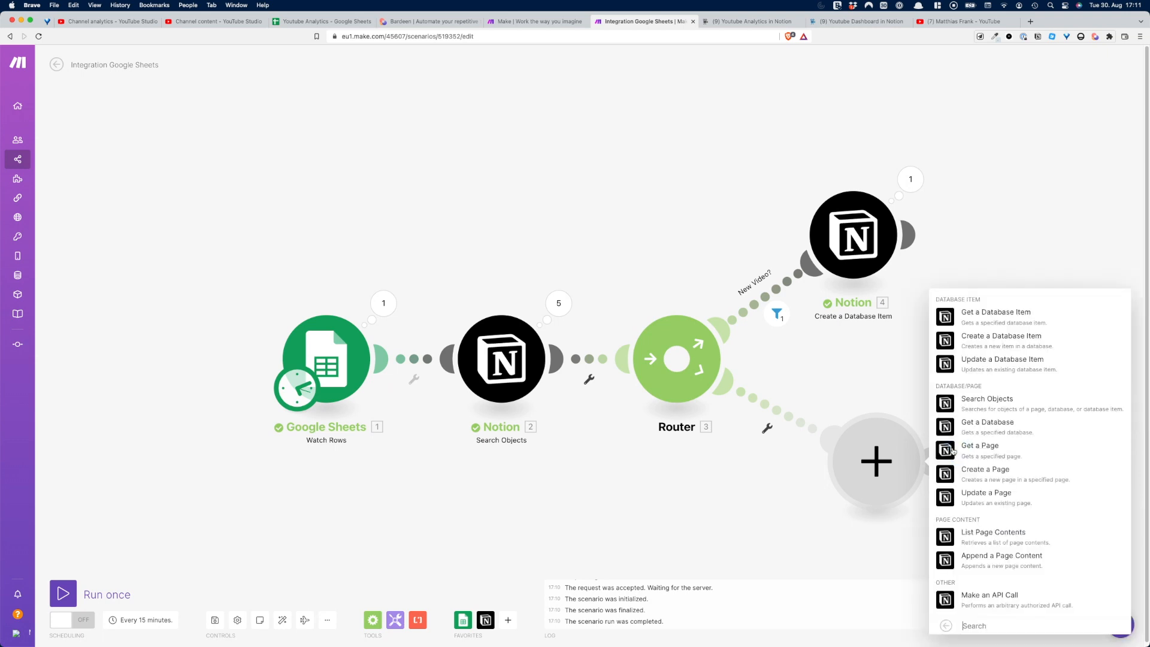
left_click(945, 364)
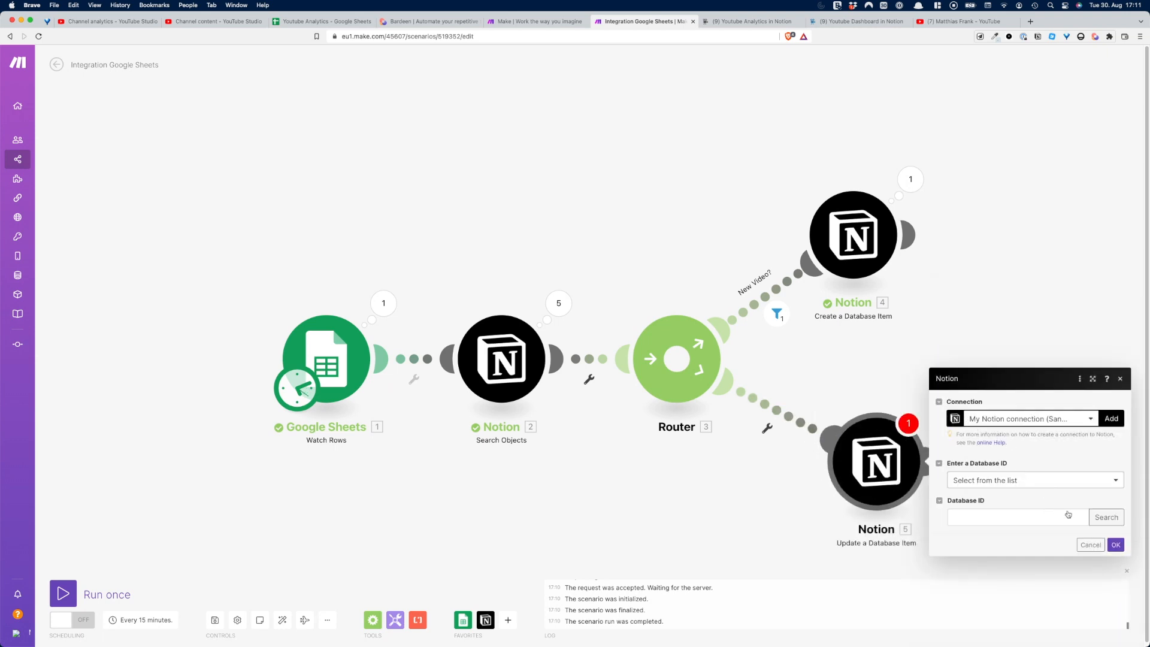
- Search for "My Youtube Videos" and select that database as the one the Update a Database Item module changes
left_click(1107, 517)
left_click(1028, 518)
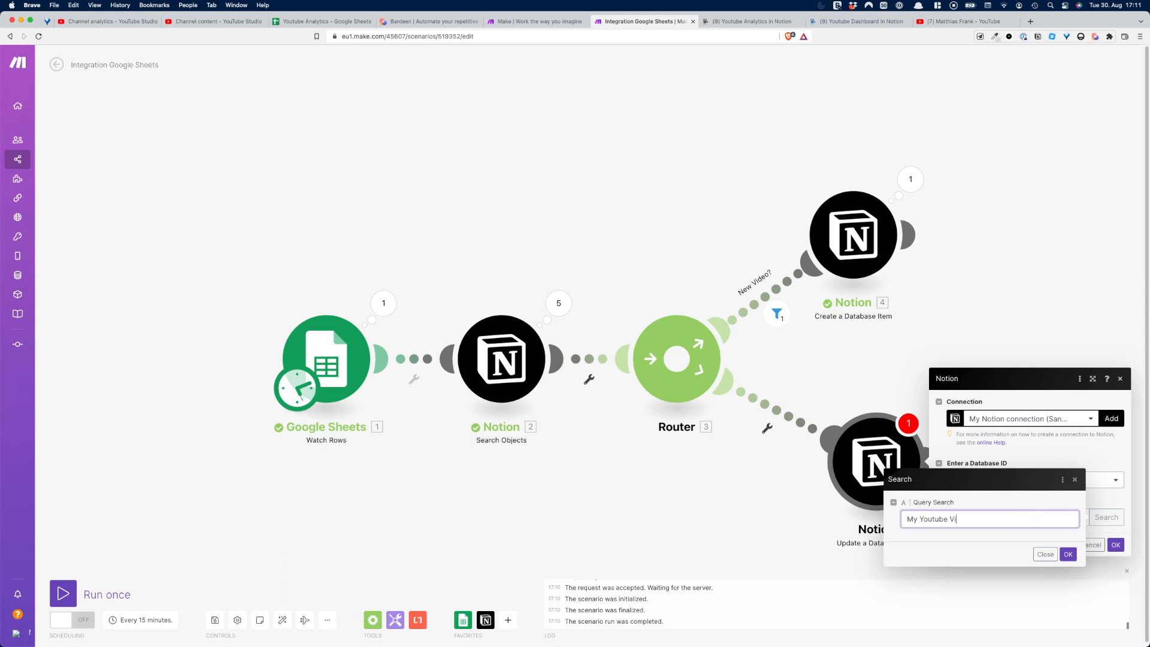
type("My Youtube Videos")
key("Return")
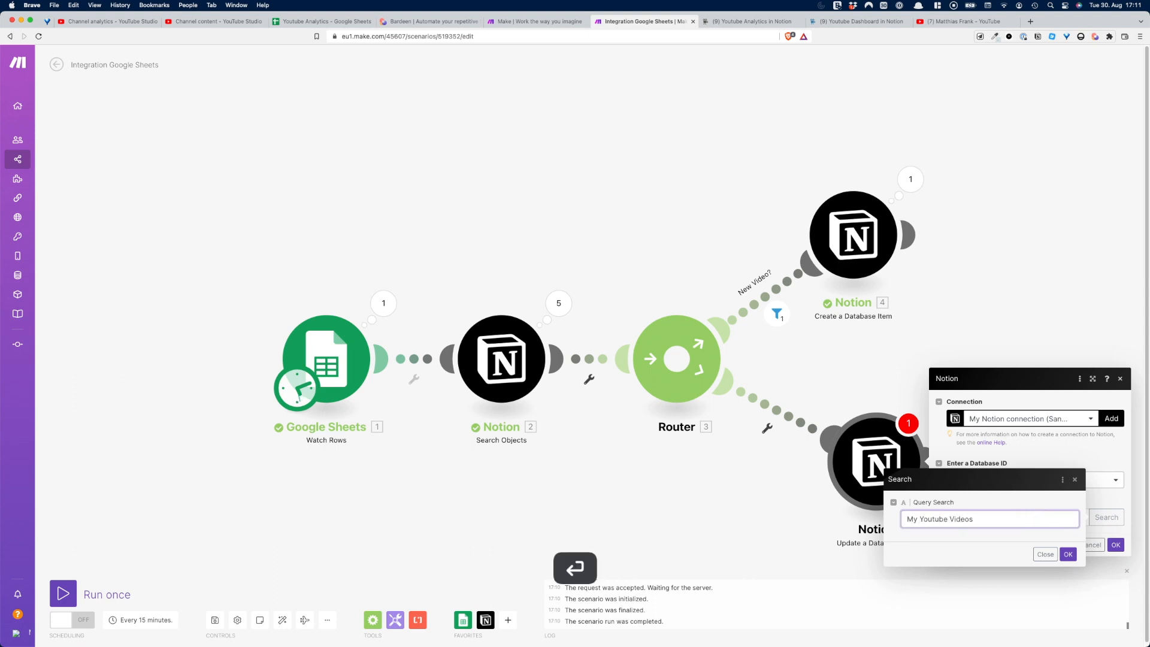
left_click(1071, 556)
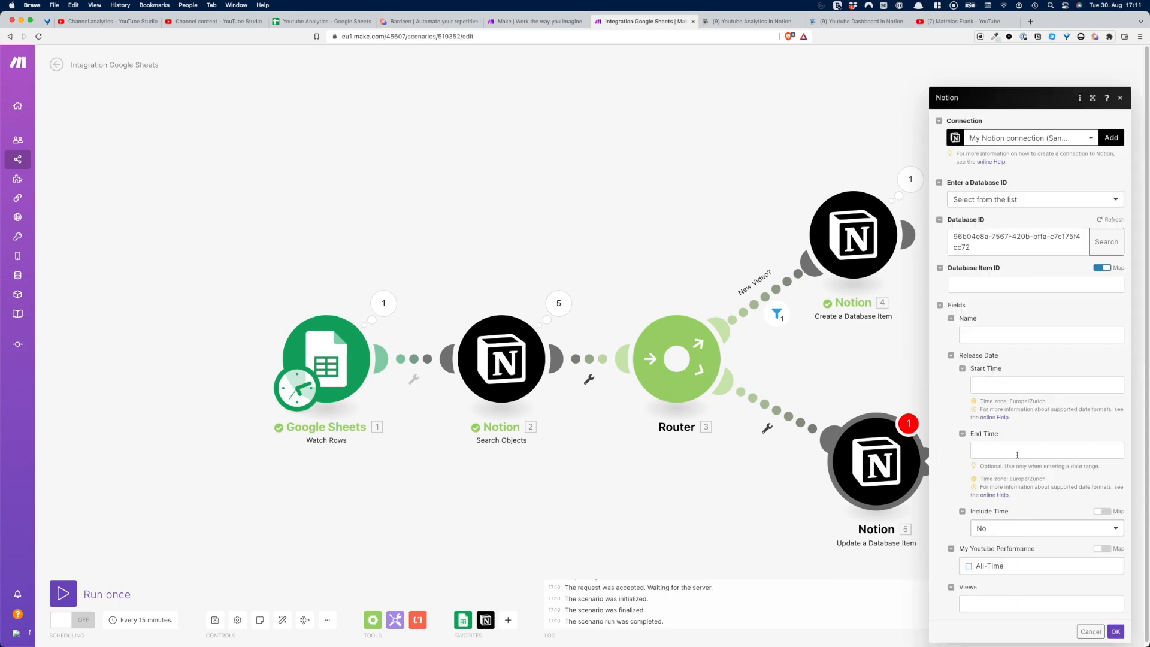
- Configure the Notion update module with Page ID as Database Item ID, All-Time performance selected, and Views mapped to the sheet's Views (B)
left_click(970, 284)
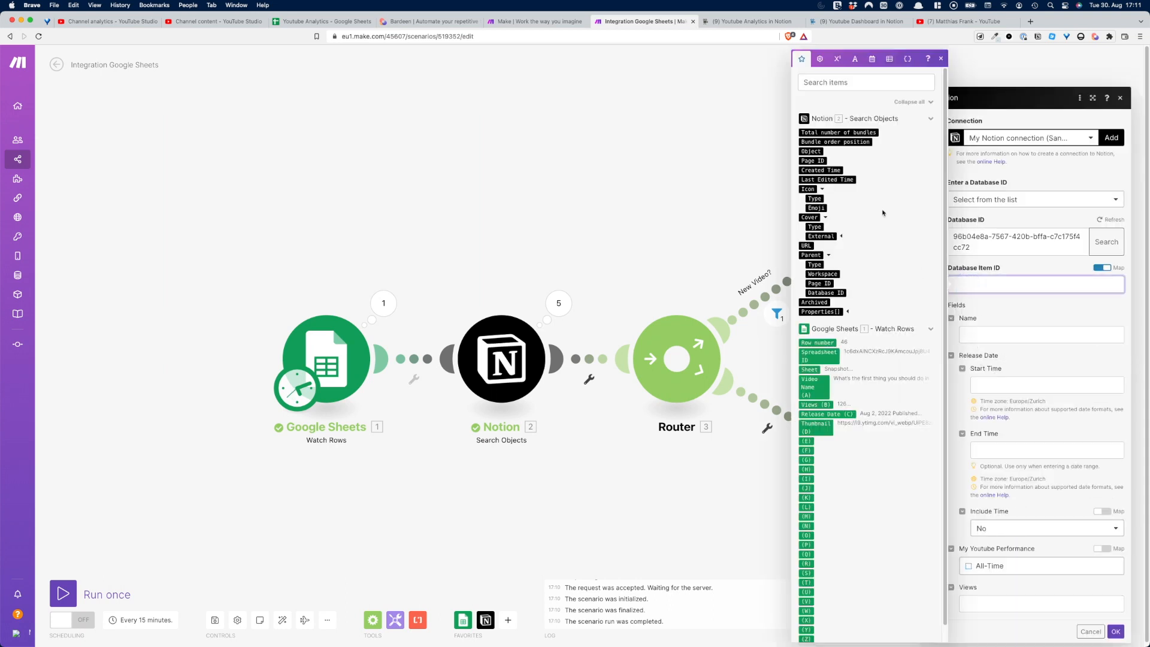
left_click(813, 160)
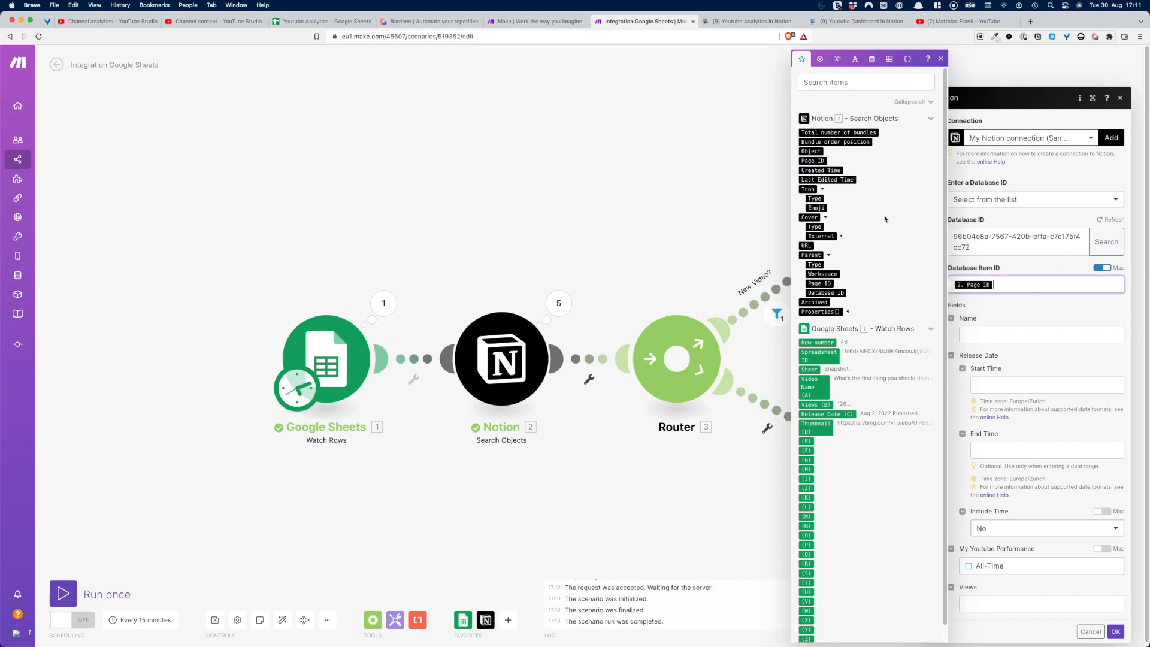
left_click(999, 586)
left_click(982, 566)
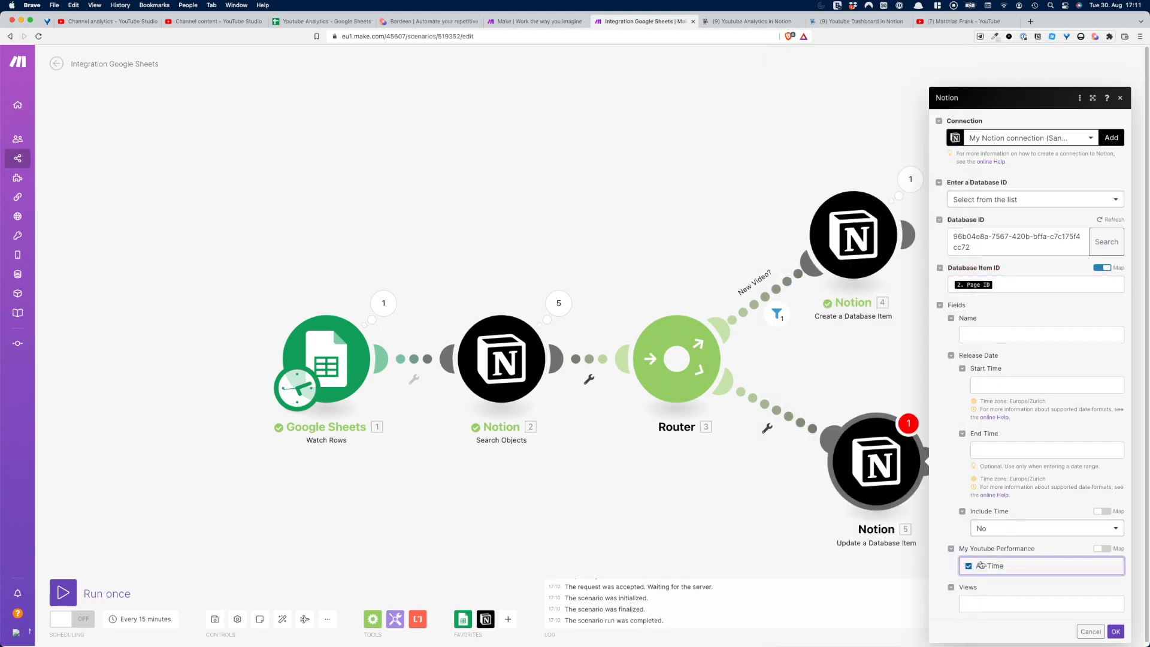
left_click(983, 603)
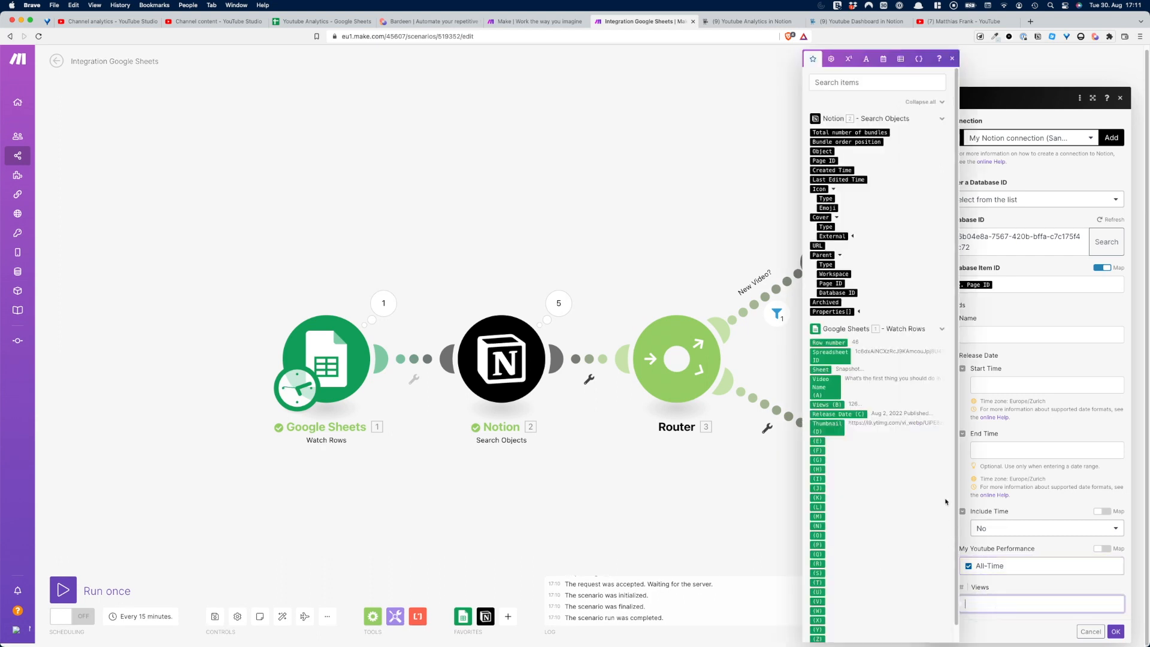
left_click(829, 404)
left_click(1111, 630)
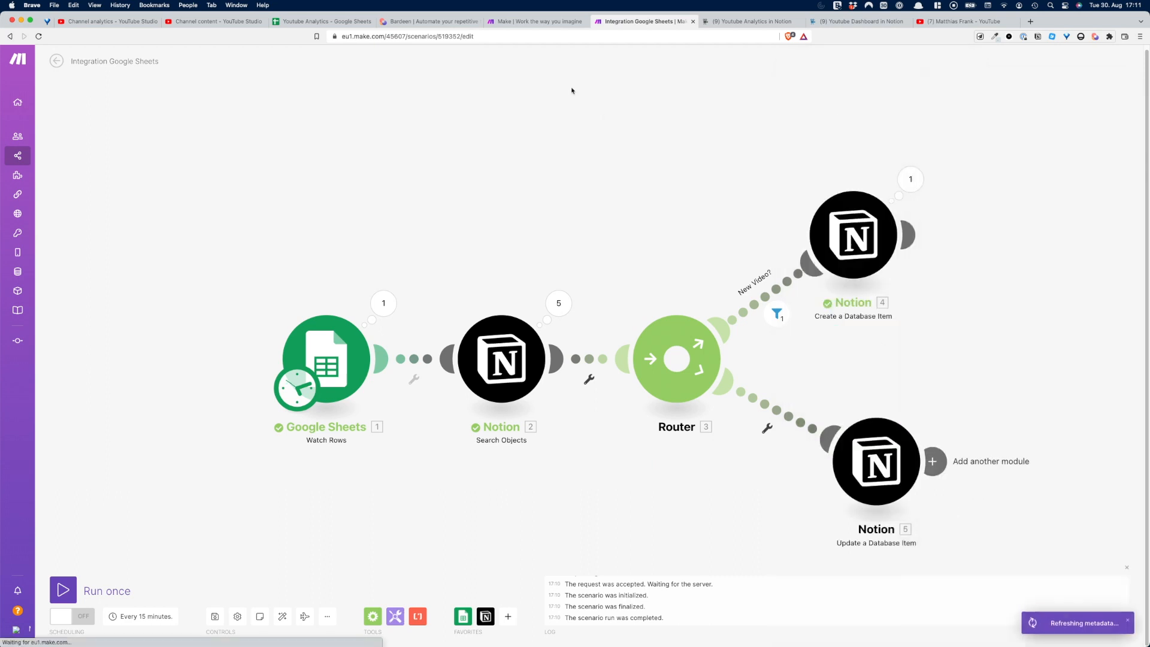
- In the Youtube Analytics sheet in Google Sheets, copy row 50 into row 51 and set the new row's views to 150
left_click(316, 24)
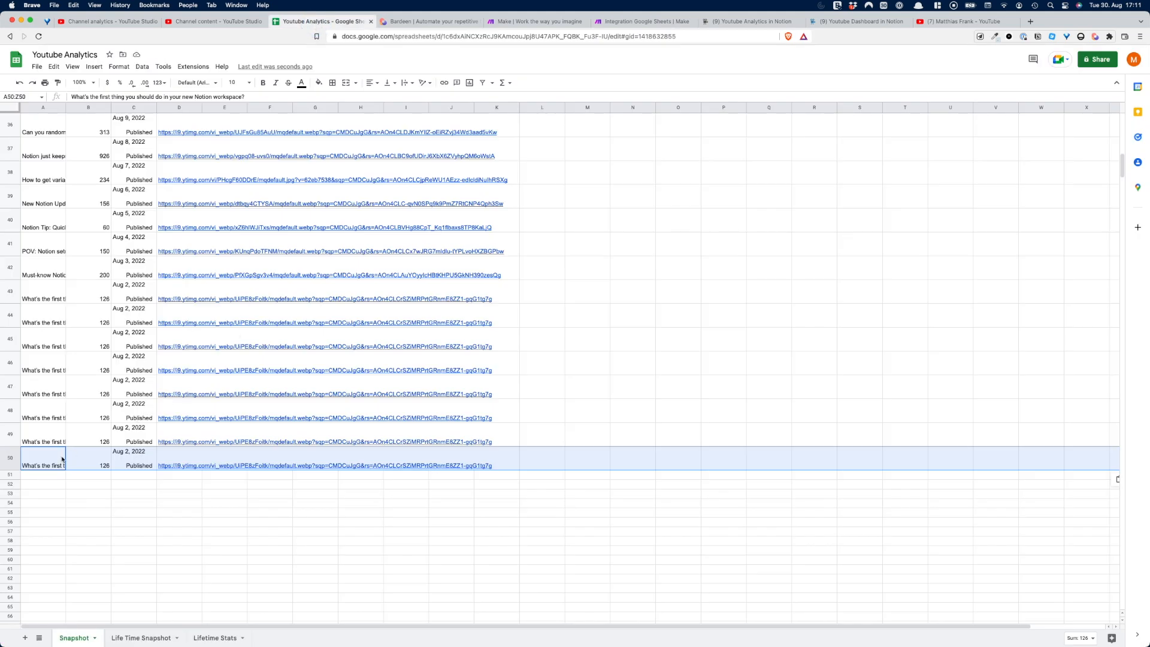
key("super+c")
left_click(57, 478)
key("super+v")
double_click(88, 487)
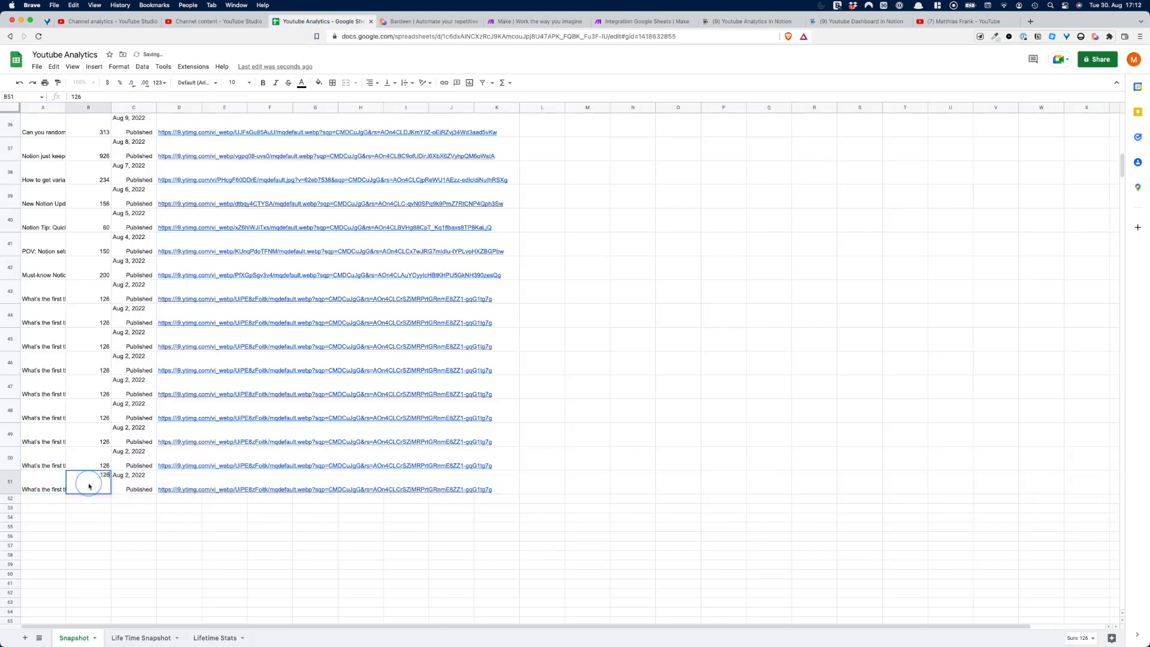
key("super+a")
type("150")
key("Return")
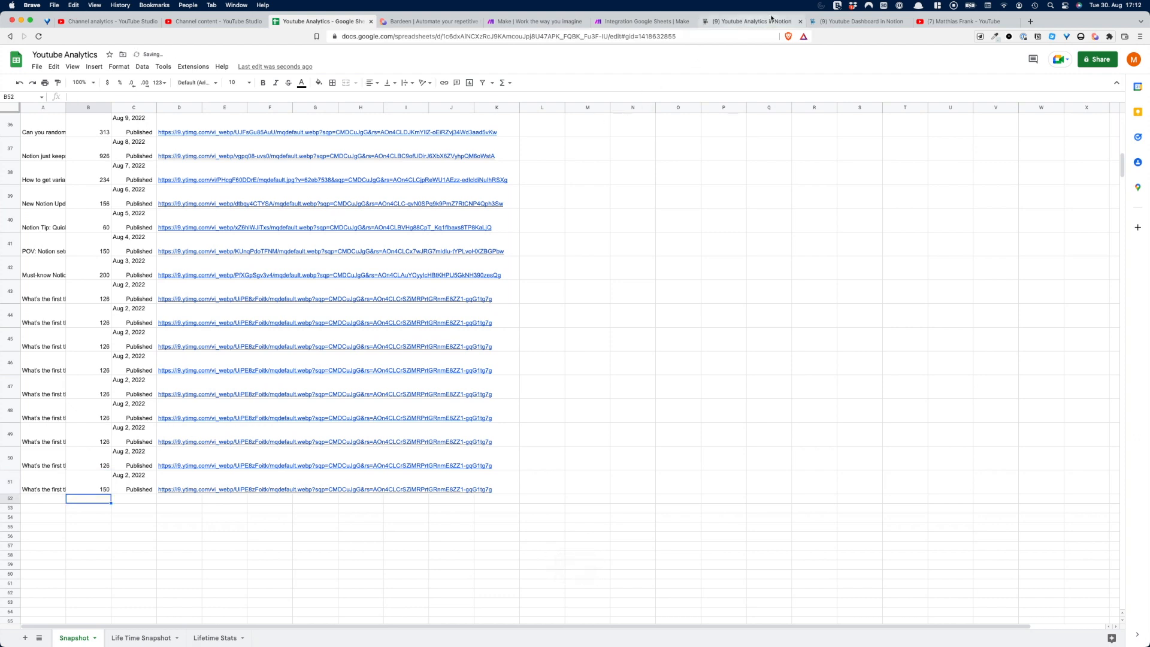
- Run the Make scenario once and check the video's views on the Youtube Analytics in Notion page
left_click(644, 21)
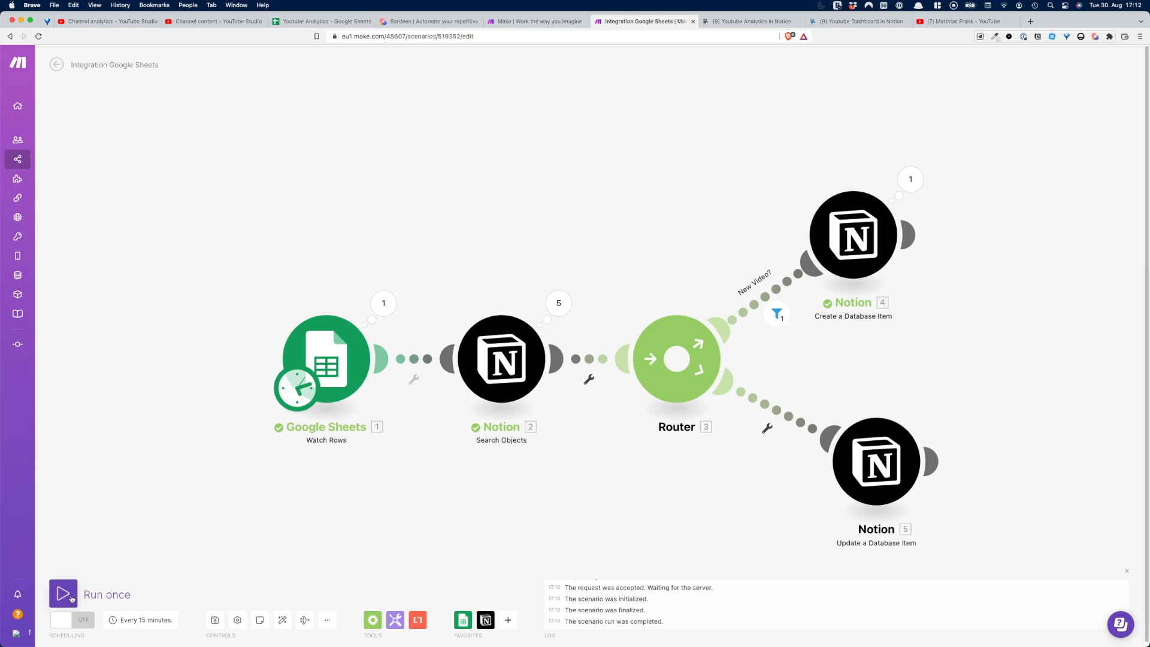
left_click(64, 594)
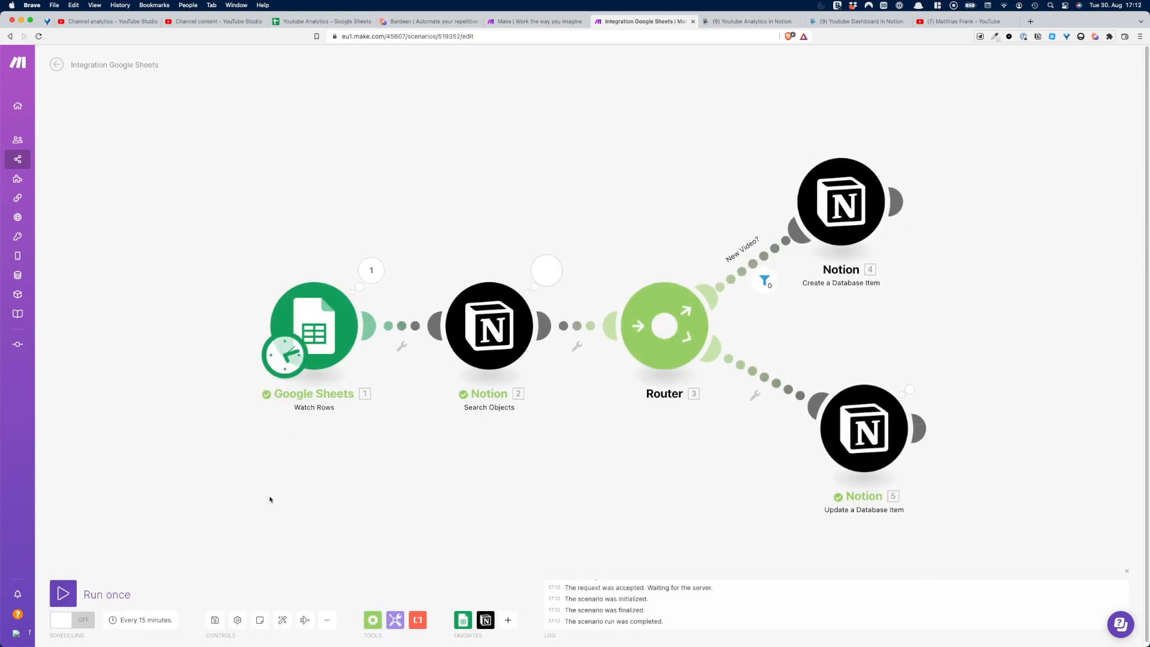
left_click(746, 21)
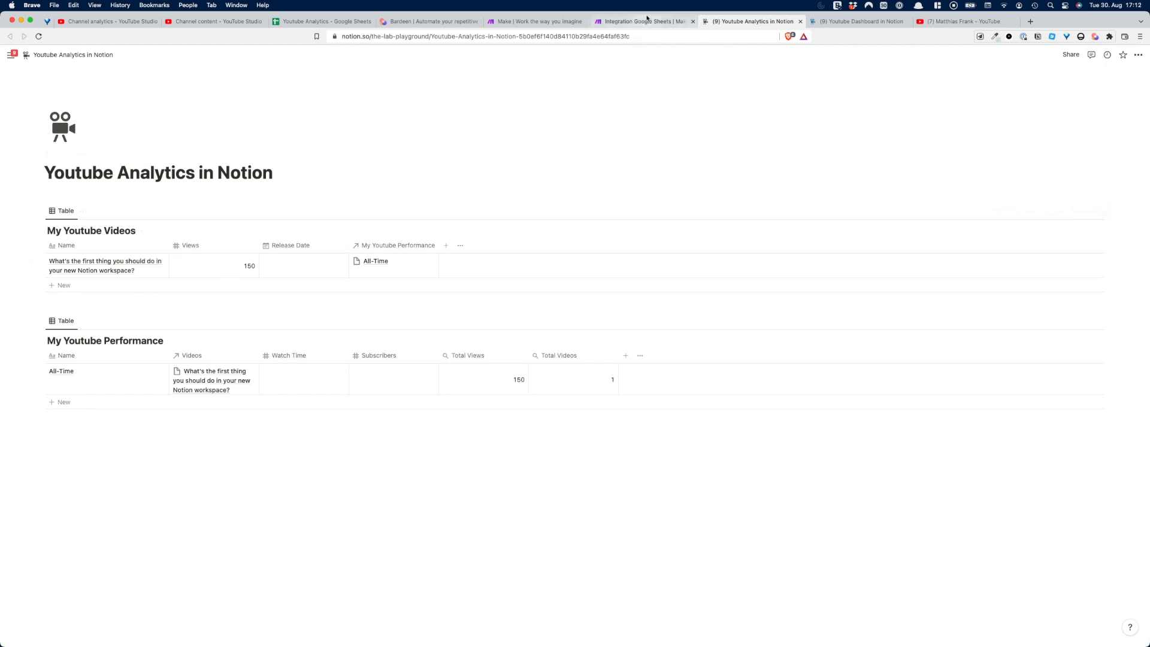
- Review the scenario's routes in Make and examine the video rows of the Snapshot sheet in Google Sheets
left_click(648, 21)
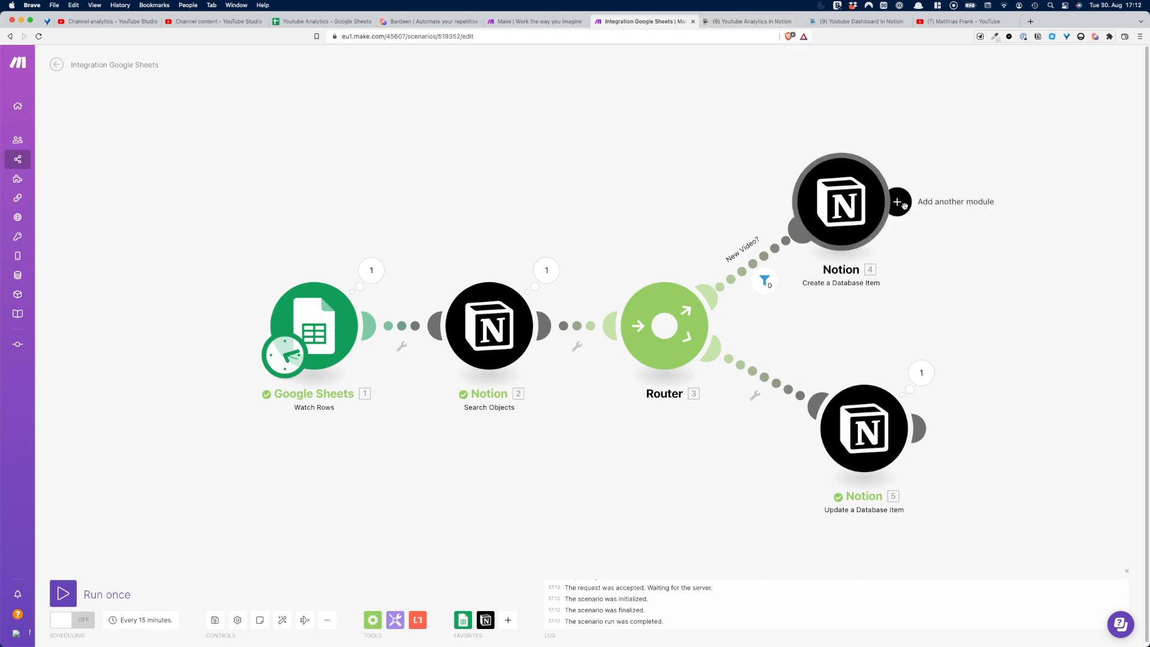
left_click_drag(681, 214, 679, 214)
scroll(678, 214, "right", 3)
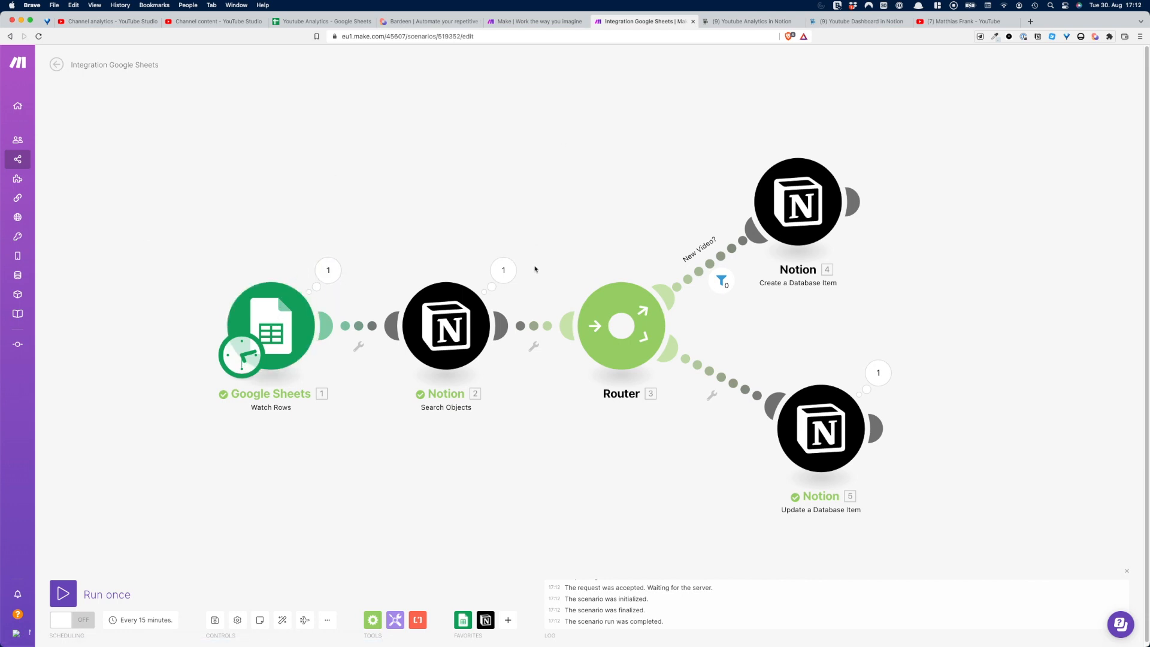
mouse_move(820, 224)
left_mouse_down()
mouse_move(842, 214)
mouse_move(832, 219)
left_mouse_up()
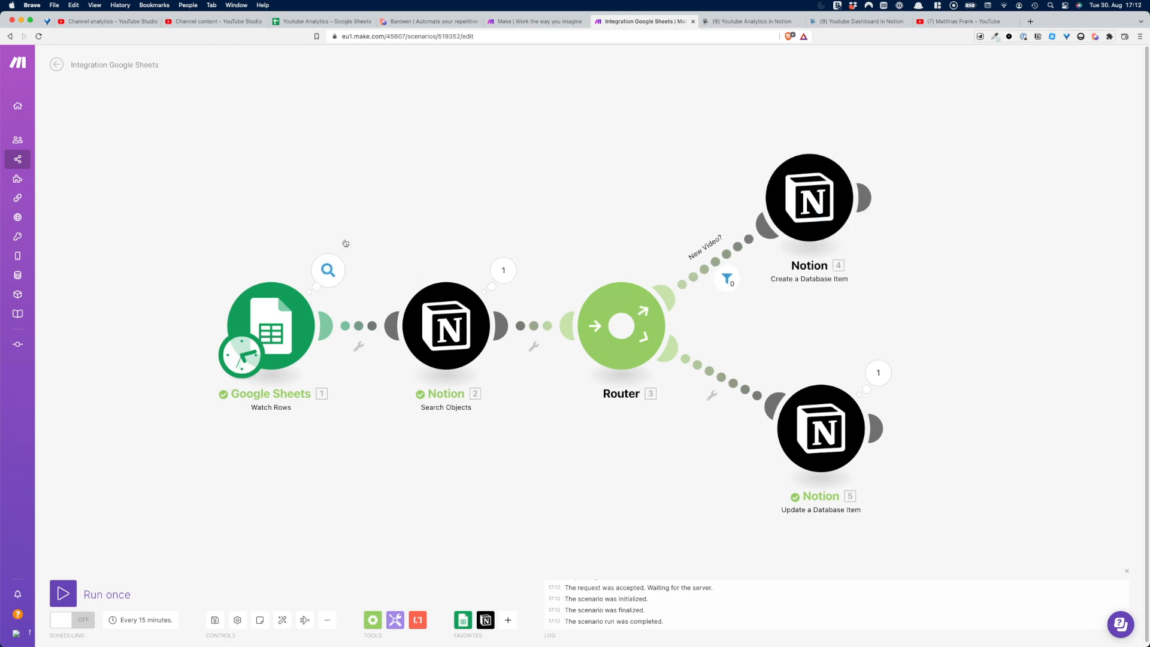
left_click(330, 22)
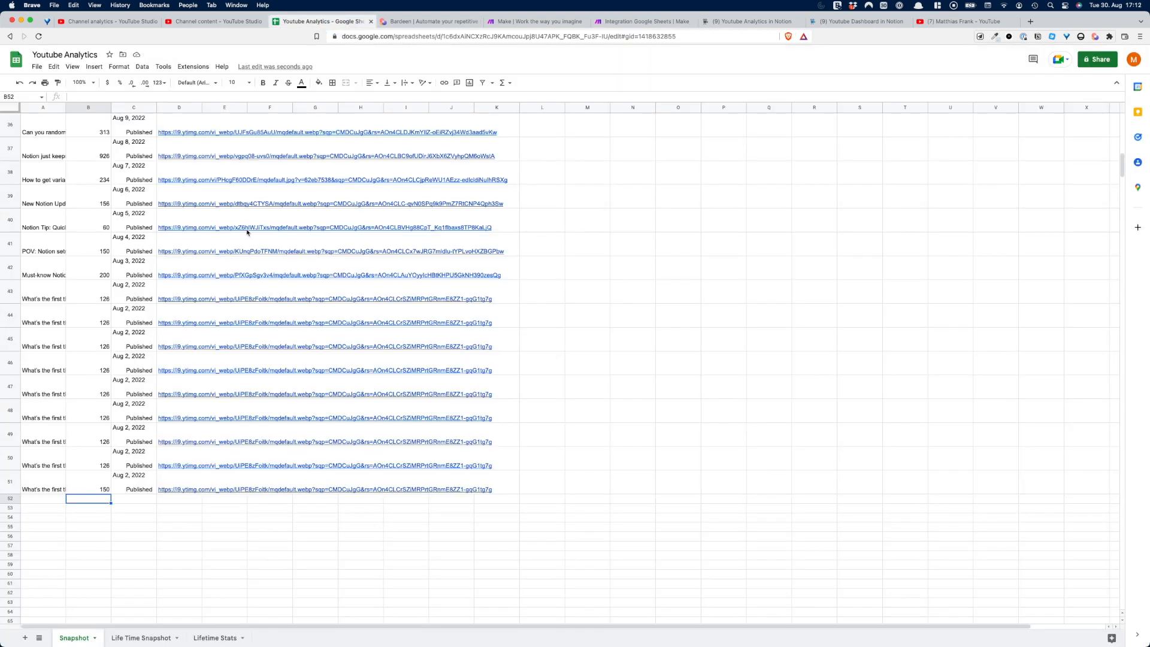
scroll(246, 239, "up", 5)
scroll(251, 242, "down", 5)
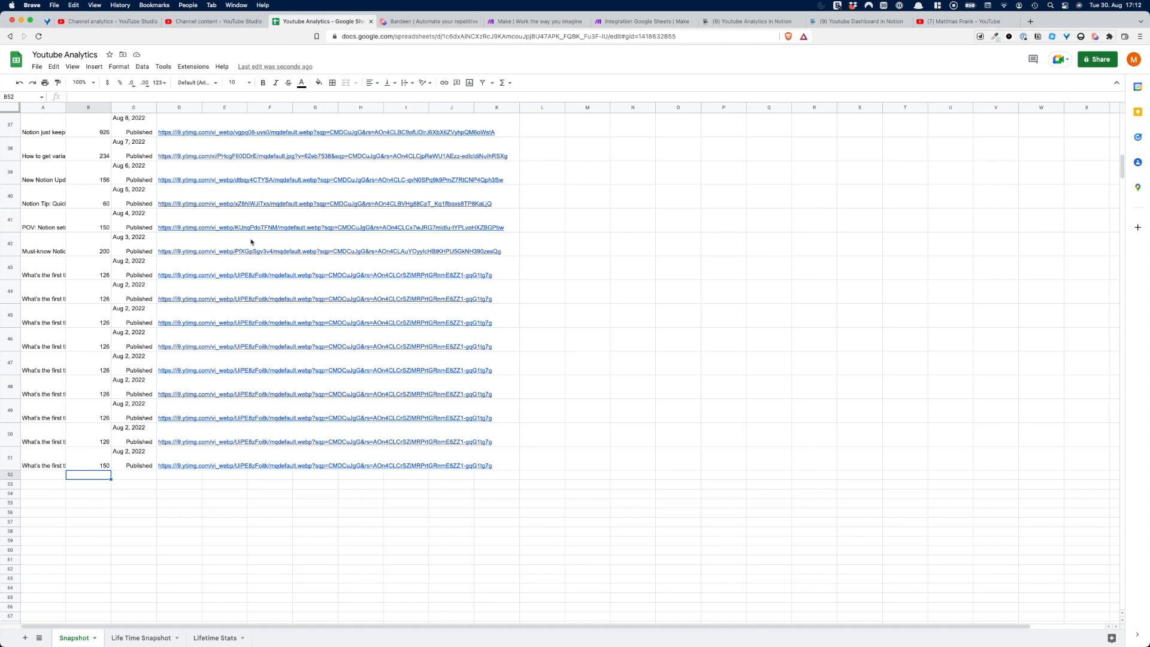
scroll(251, 241, "up", 2)
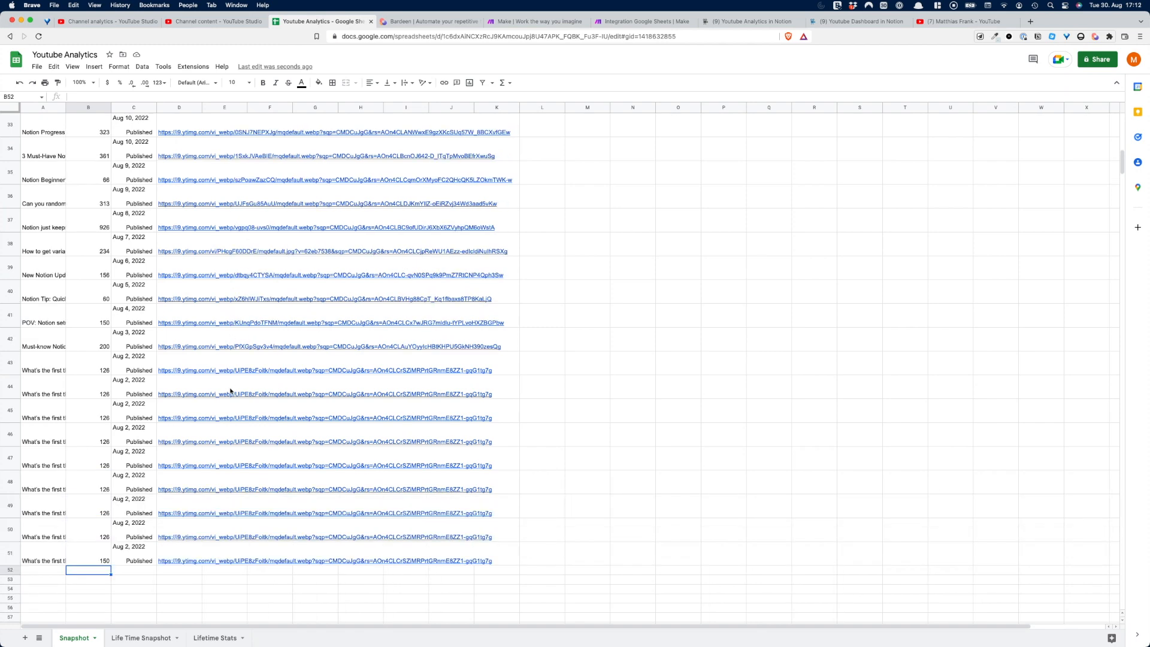
scroll(230, 391, "down", 1)
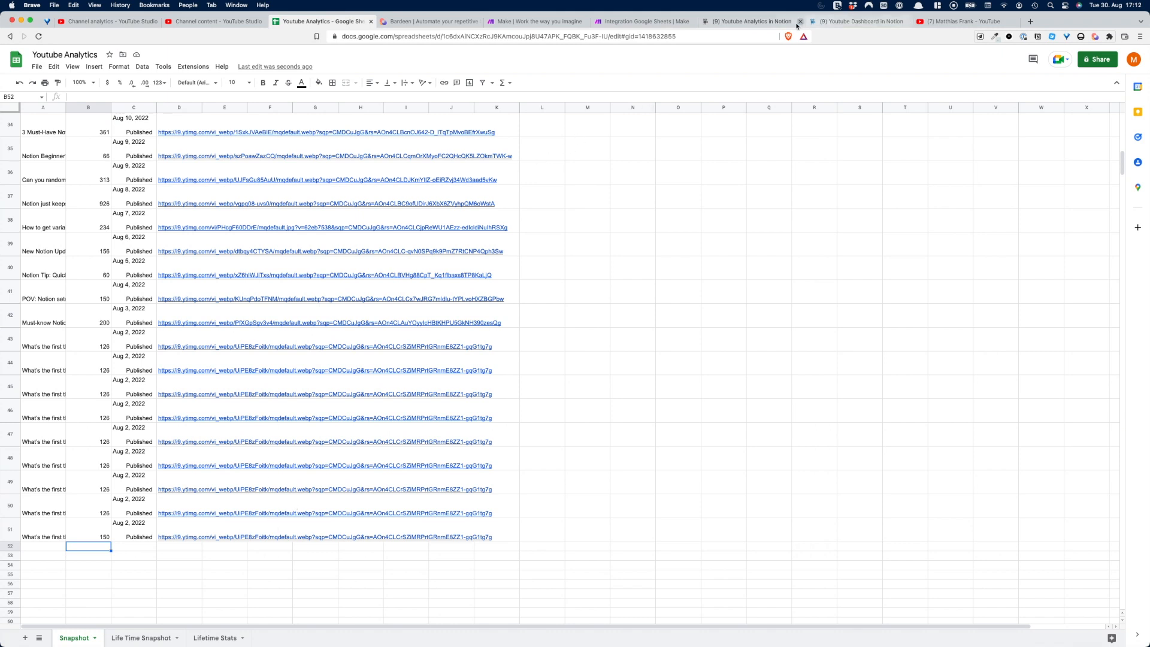
- In the Make scenario, insert an HTTP Get a file module on the New Video? route before the Create a Database Item module
left_click(621, 20)
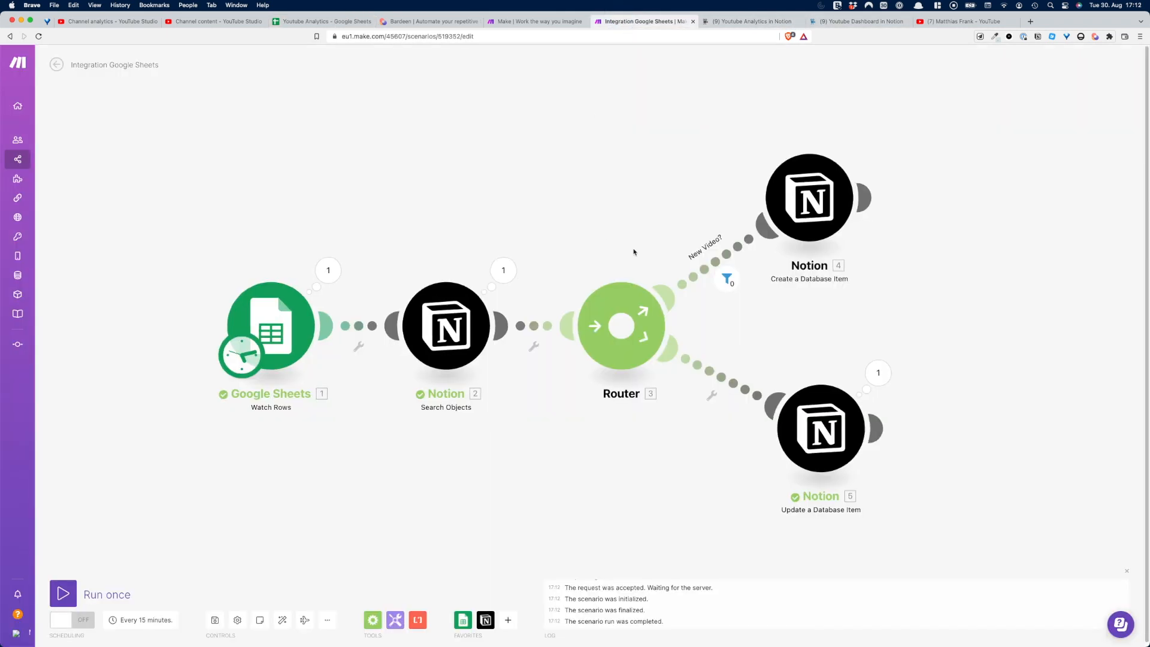
left_click_drag(799, 204, 837, 194)
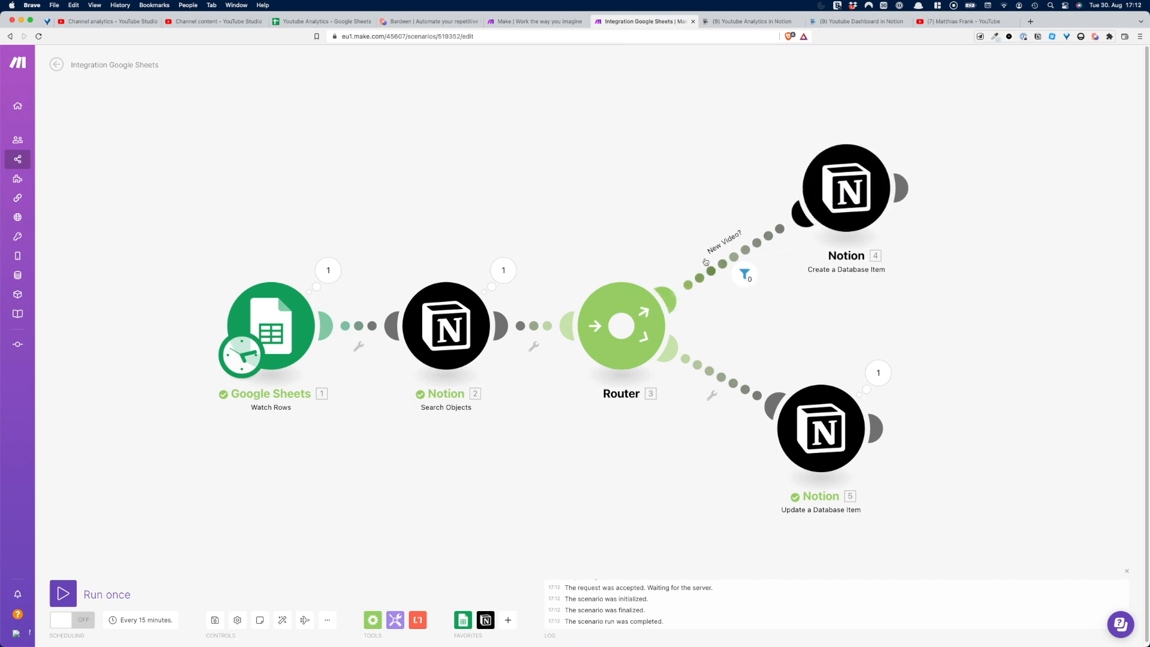
left_click(757, 247)
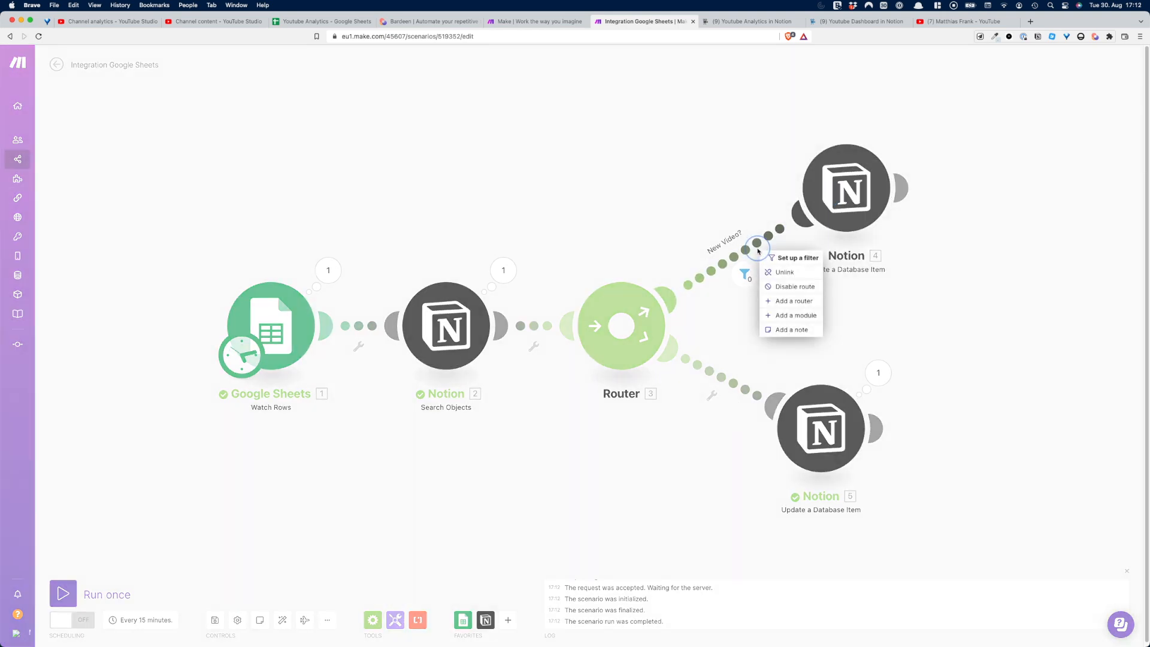
left_click(789, 316)
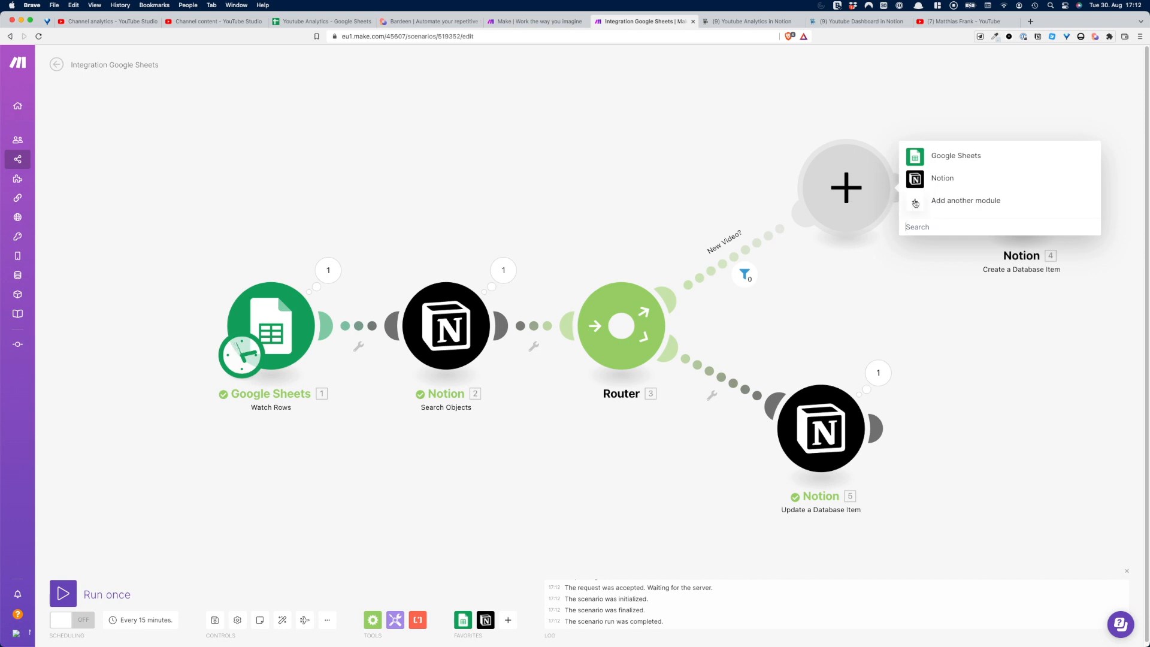
left_click(916, 203)
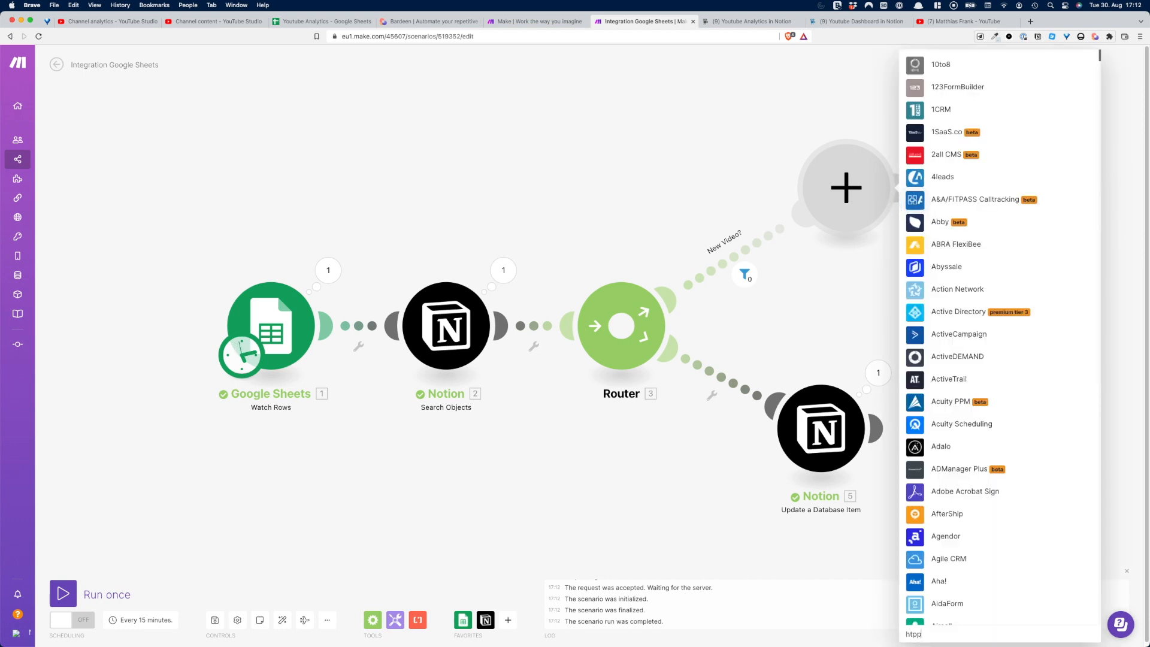
key("BackSpace")
type("tp")
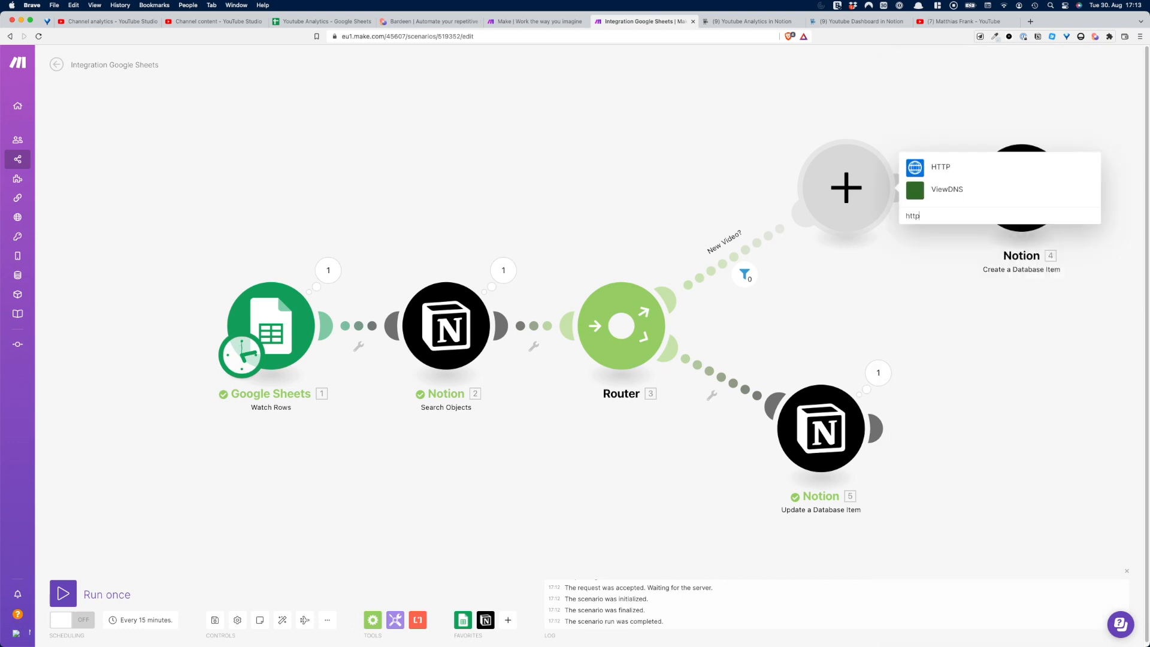
left_click(926, 167)
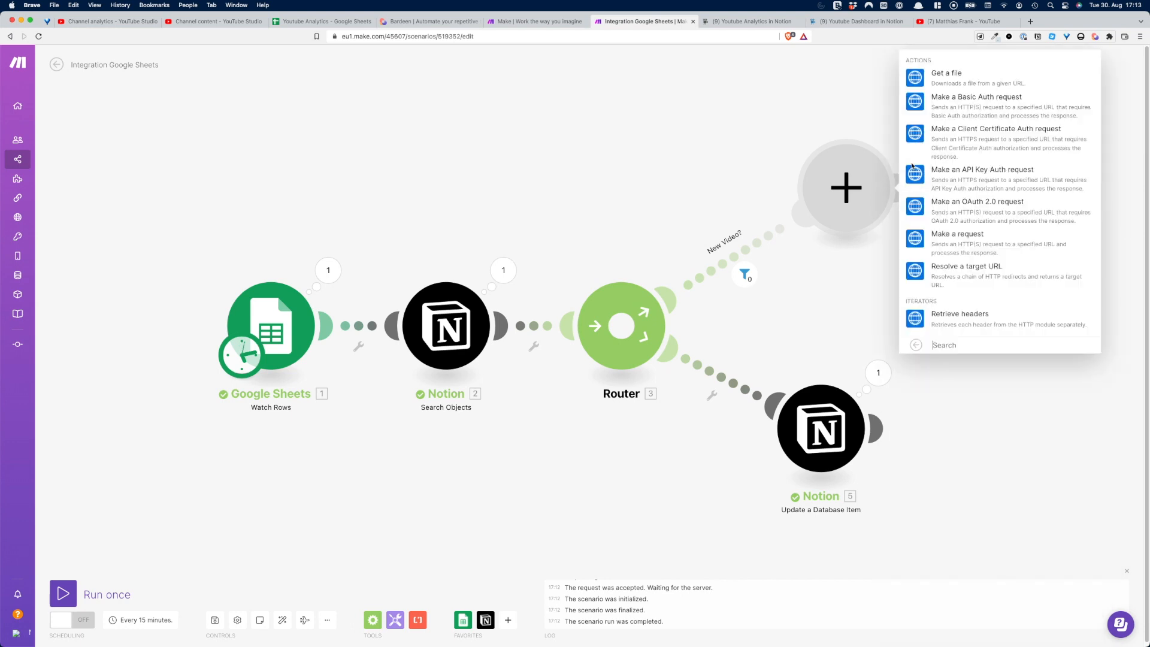
left_click(921, 78)
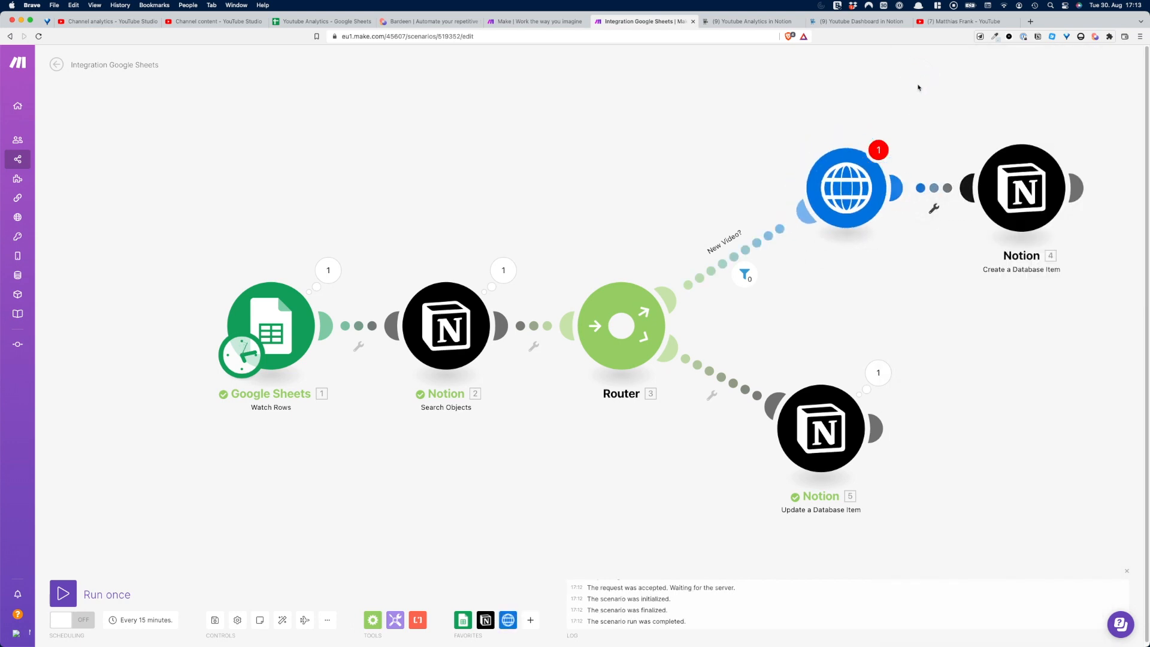
- Map the HTTP module's URL to the Google Sheets Thumbnail (D) value and save the module
left_click(947, 196)
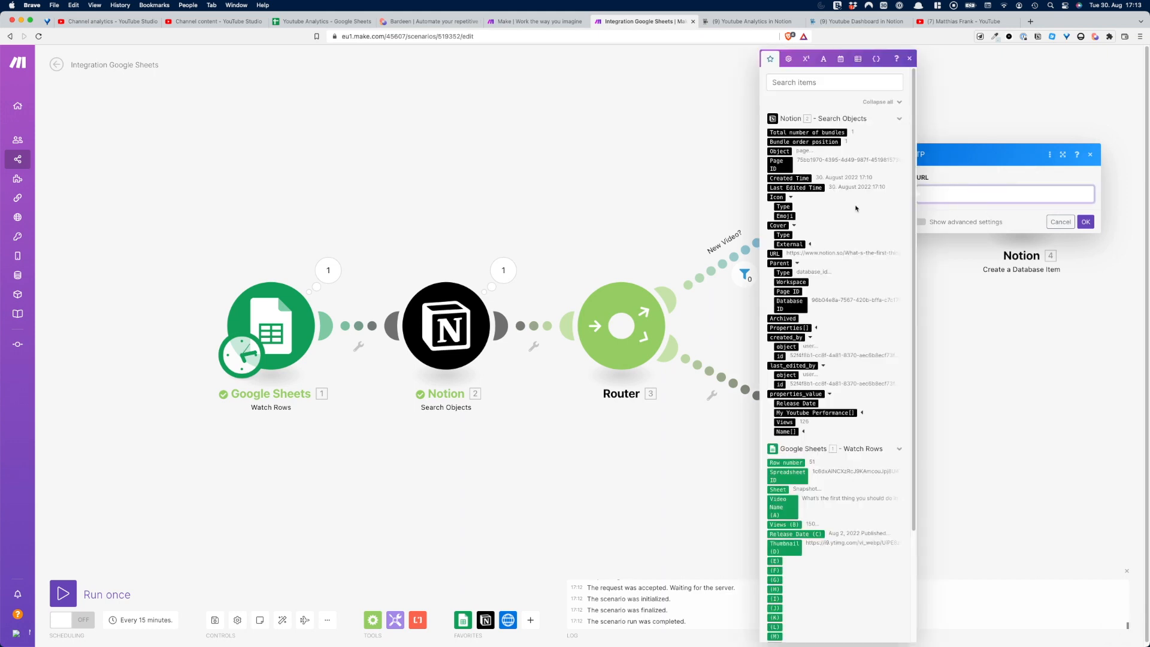
left_click(785, 547)
left_click(1085, 222)
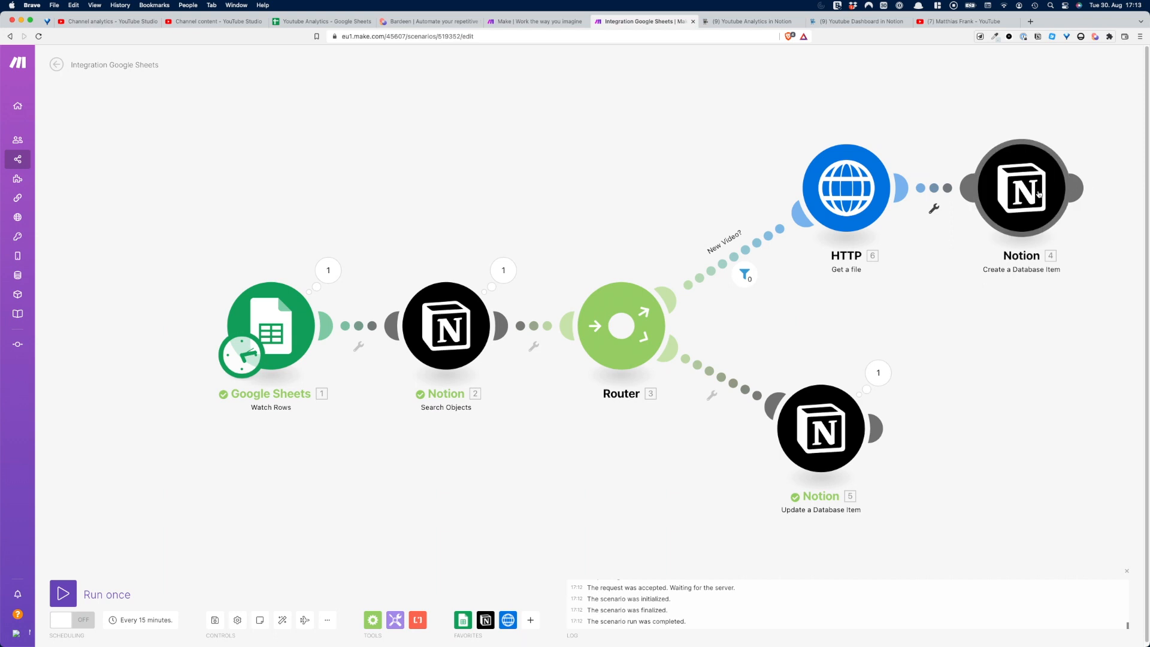
- Insert a Google Drive Upload a File module between the HTTP module and the Create a Database Item module
right_click(979, 198)
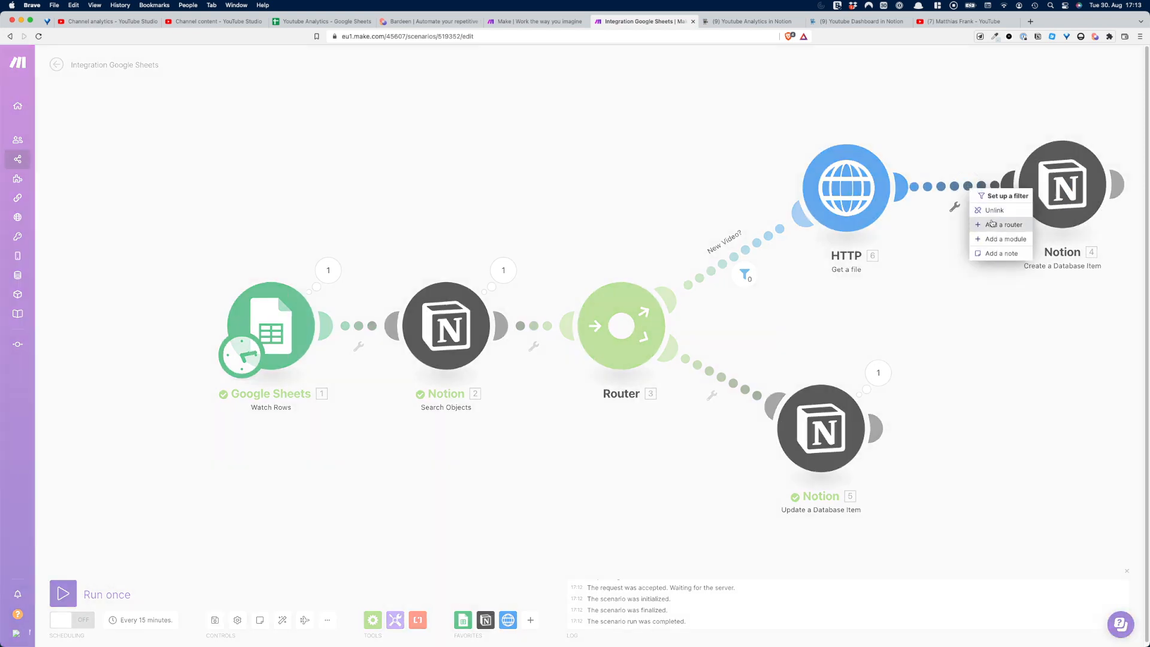
left_click(997, 239)
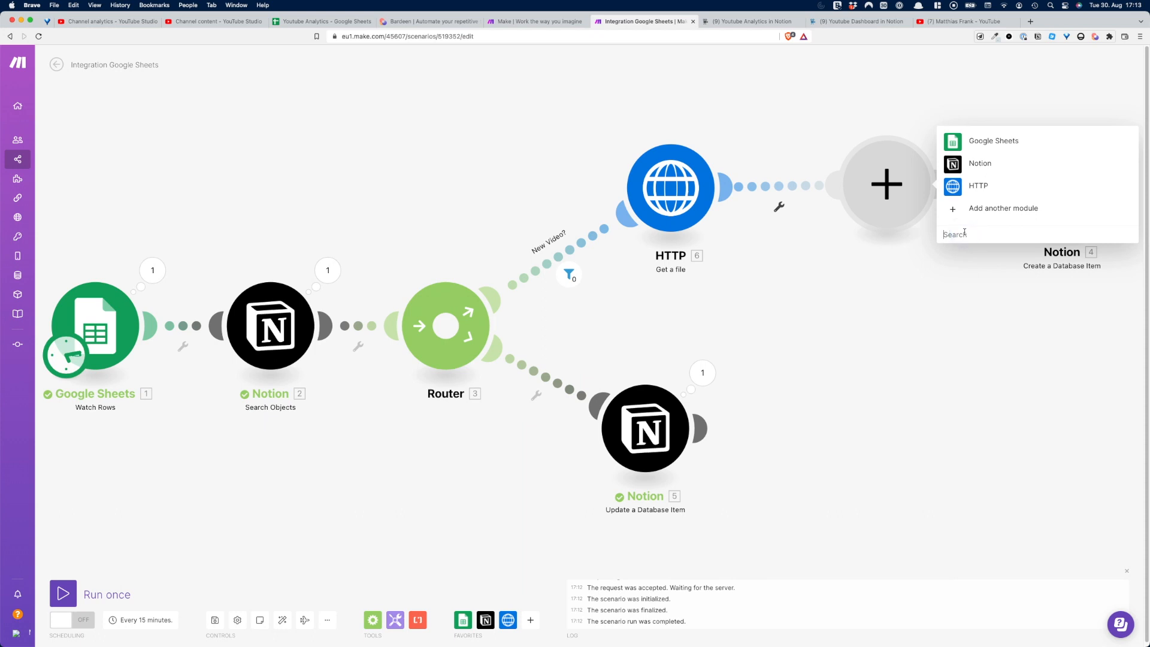
type("google drive")
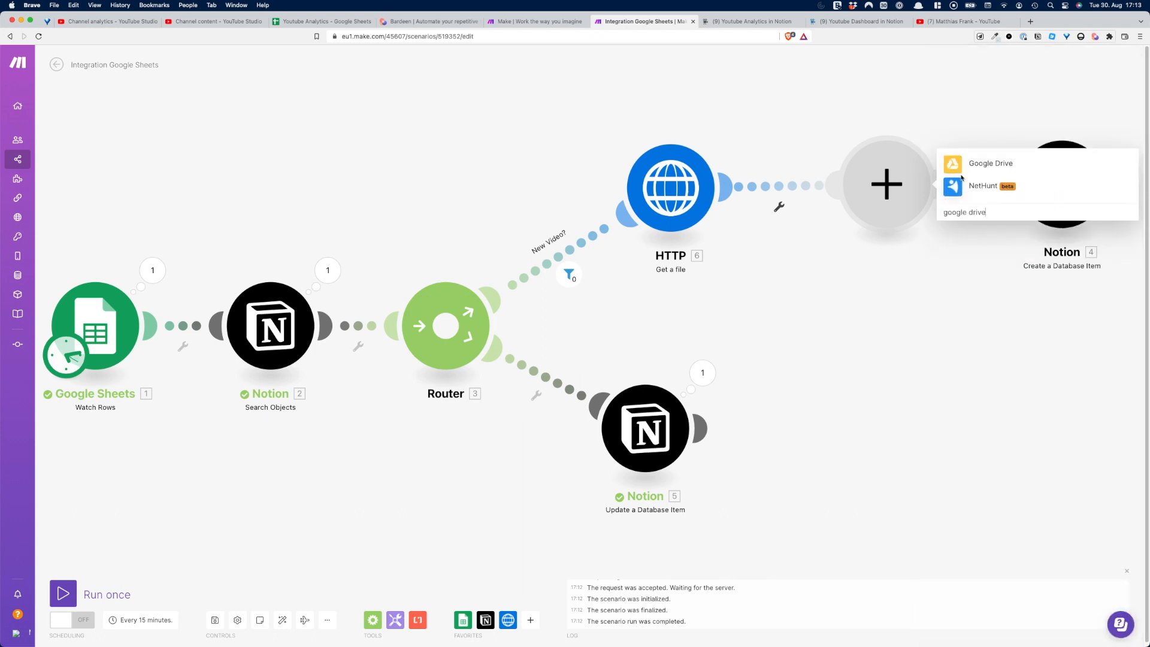
left_click(953, 168)
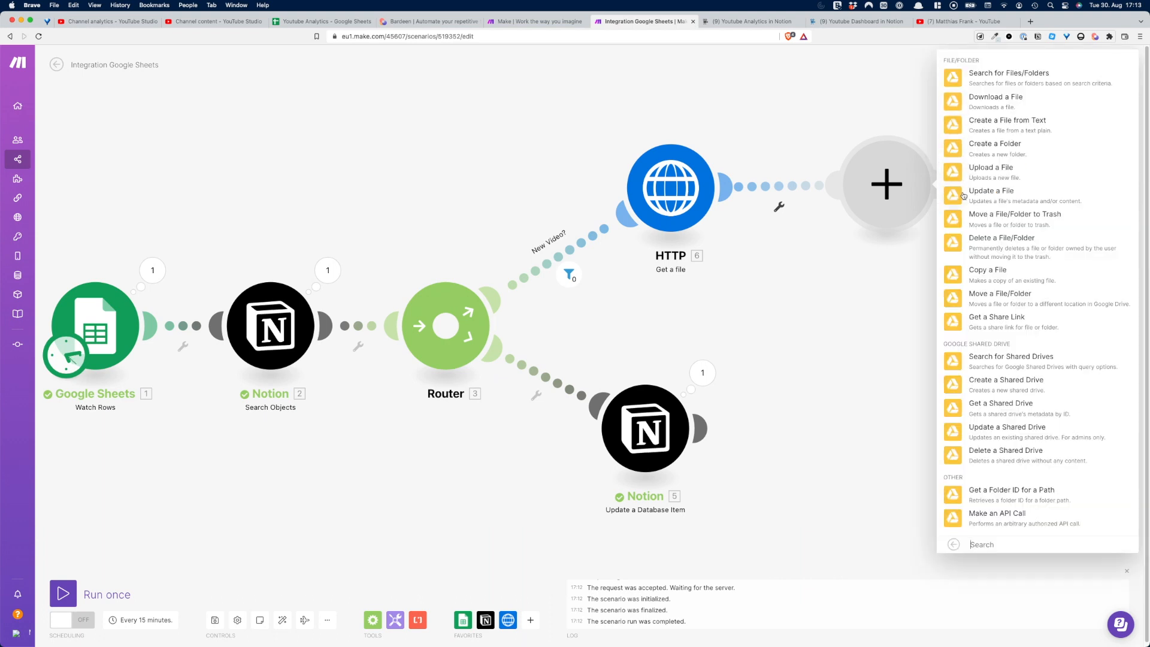
left_click(962, 172)
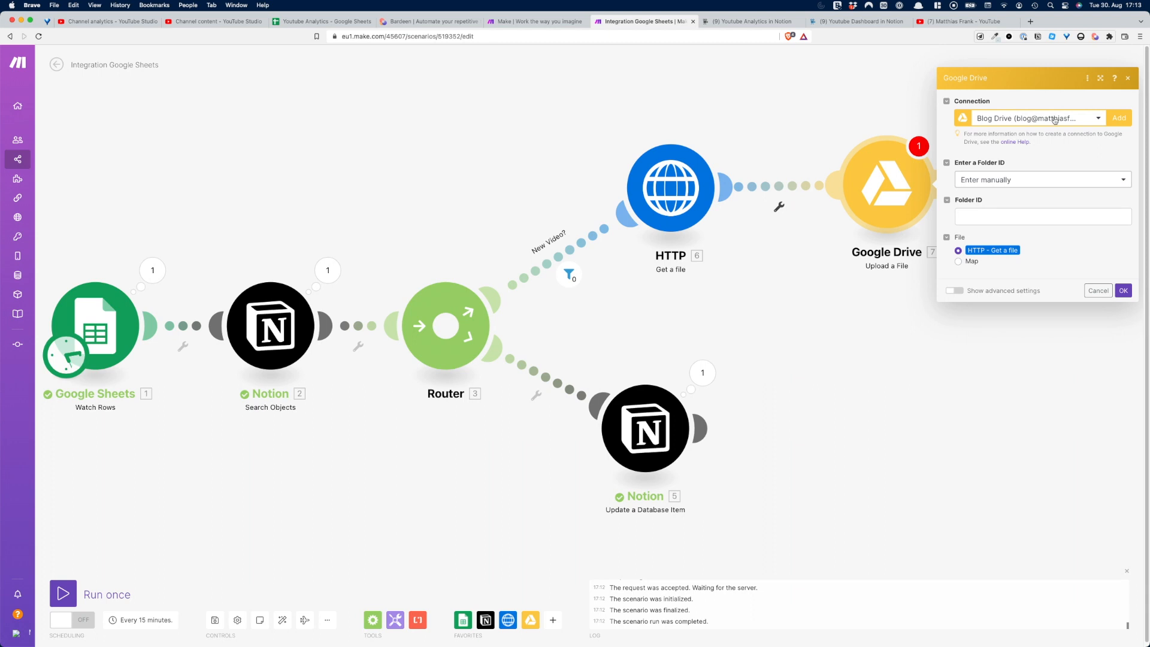
- Set the Upload a File module to select its folder from the list, using My Drive's root folder, and save it
left_click(976, 219)
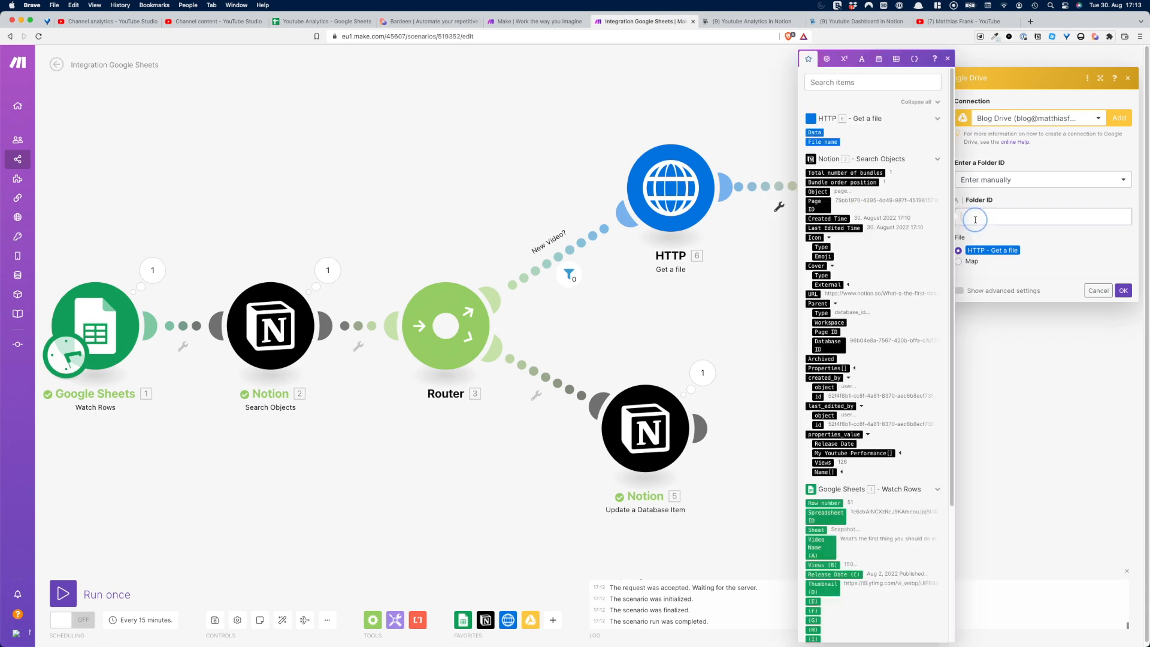
left_click(997, 183)
left_click(990, 210)
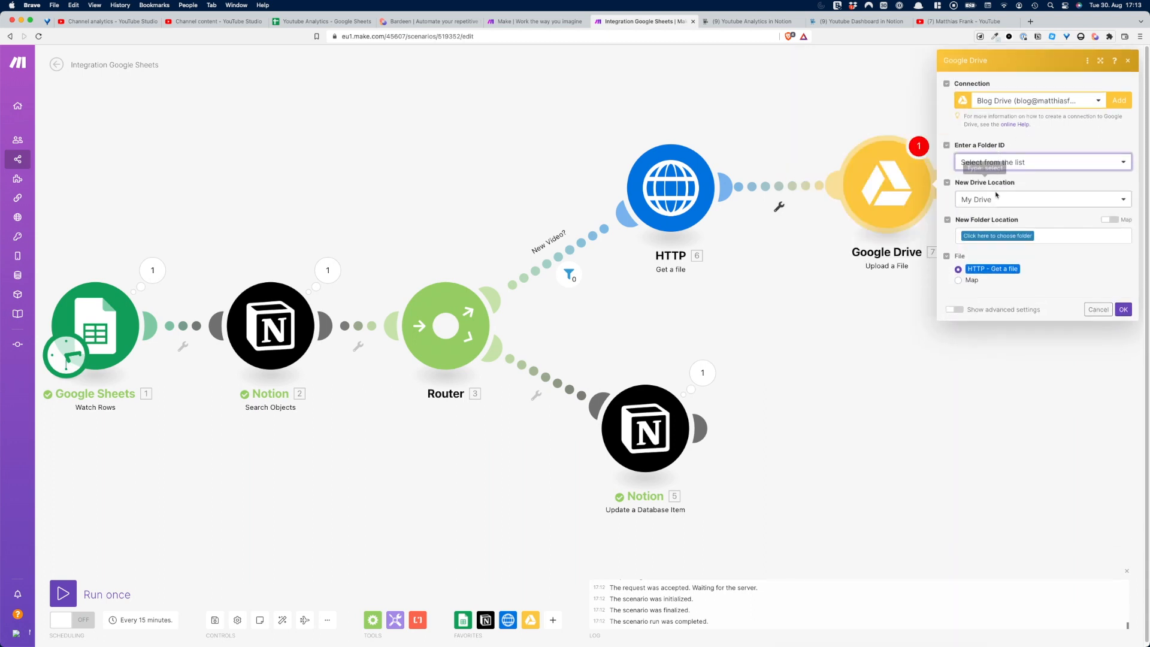
left_click(991, 237)
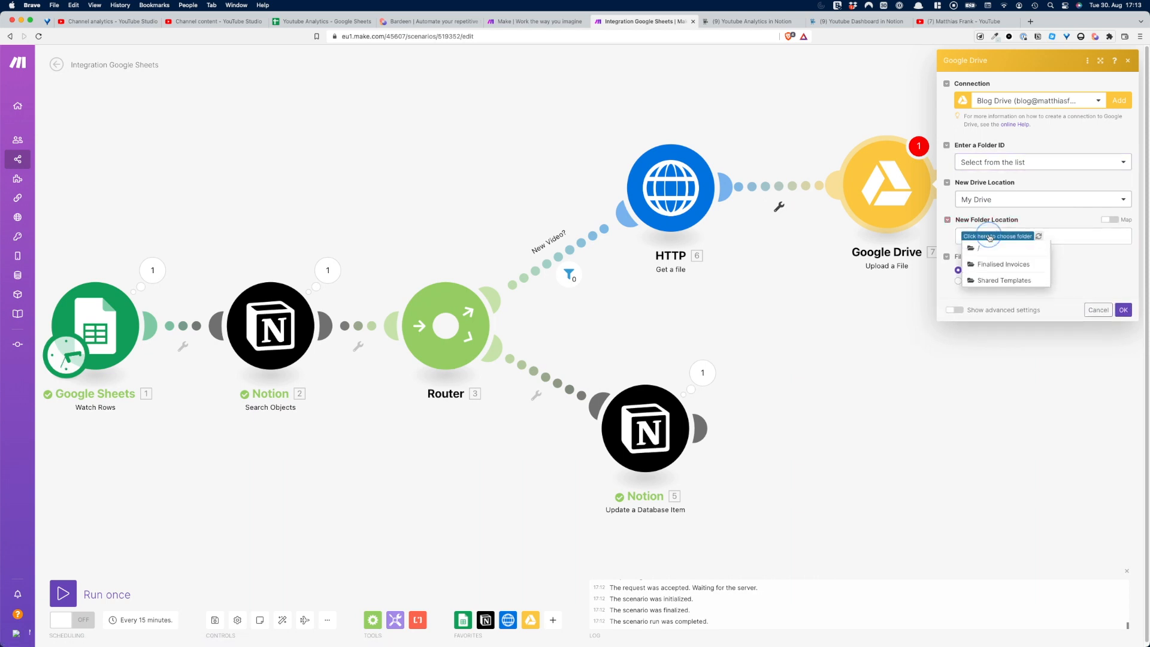
left_click(997, 246)
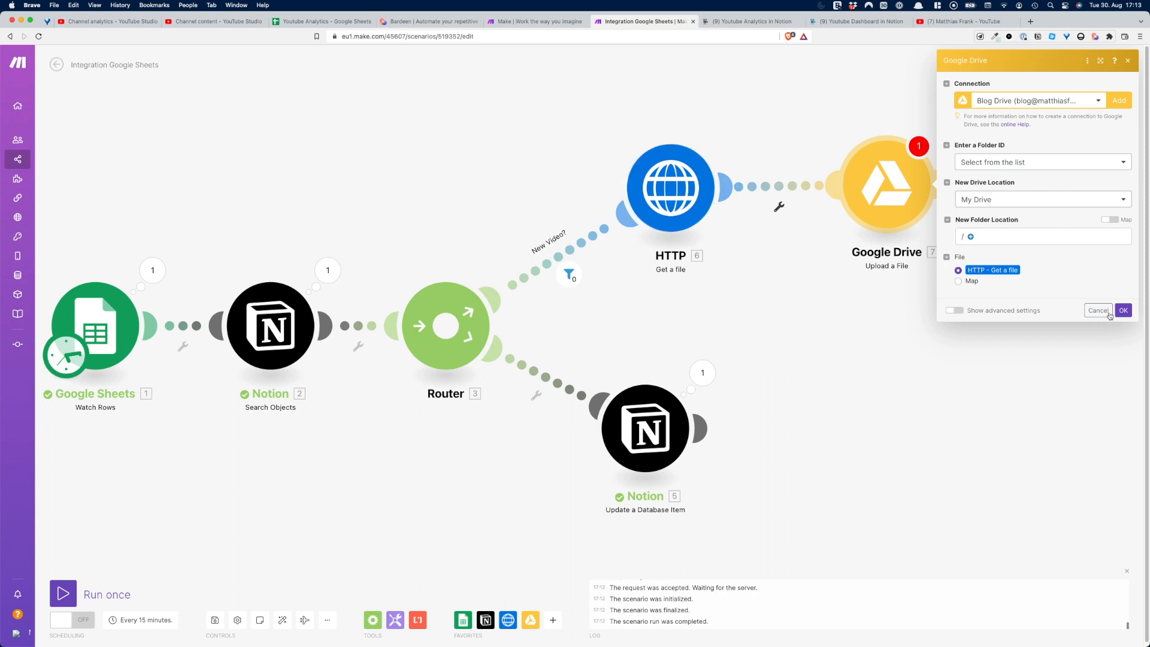
left_click(1123, 310)
- Insert a Google Drive Get a Share Link module between the Upload a File and Create a Database Item modules
left_click(974, 186)
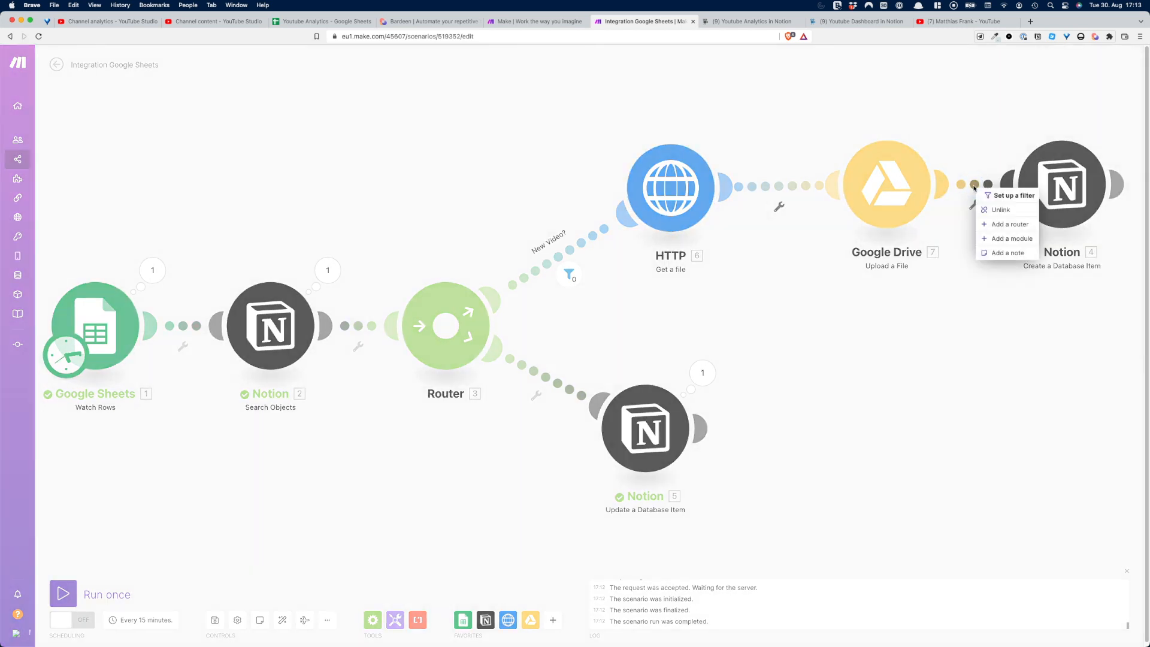
left_click(1012, 239)
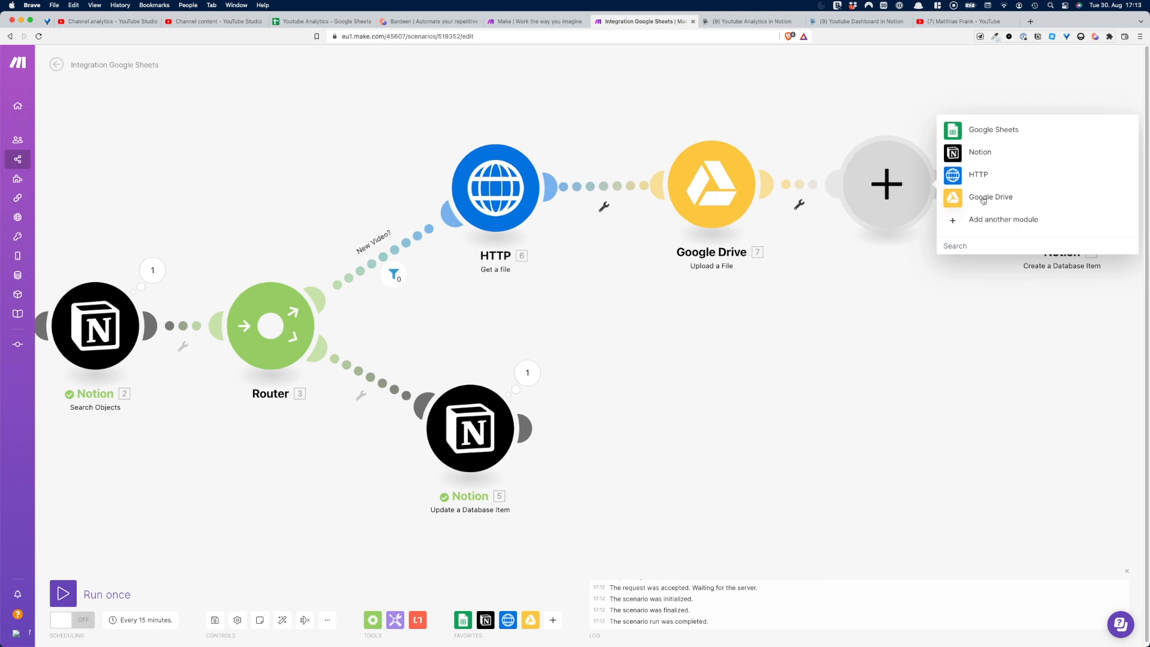
left_click(983, 199)
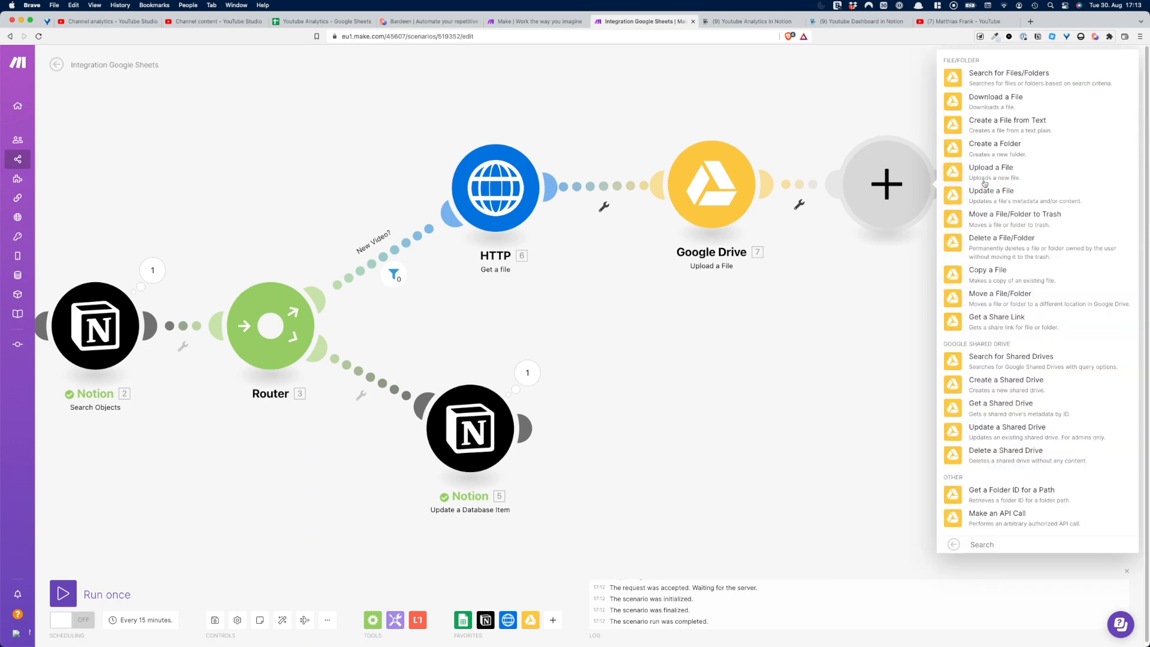
left_click(982, 317)
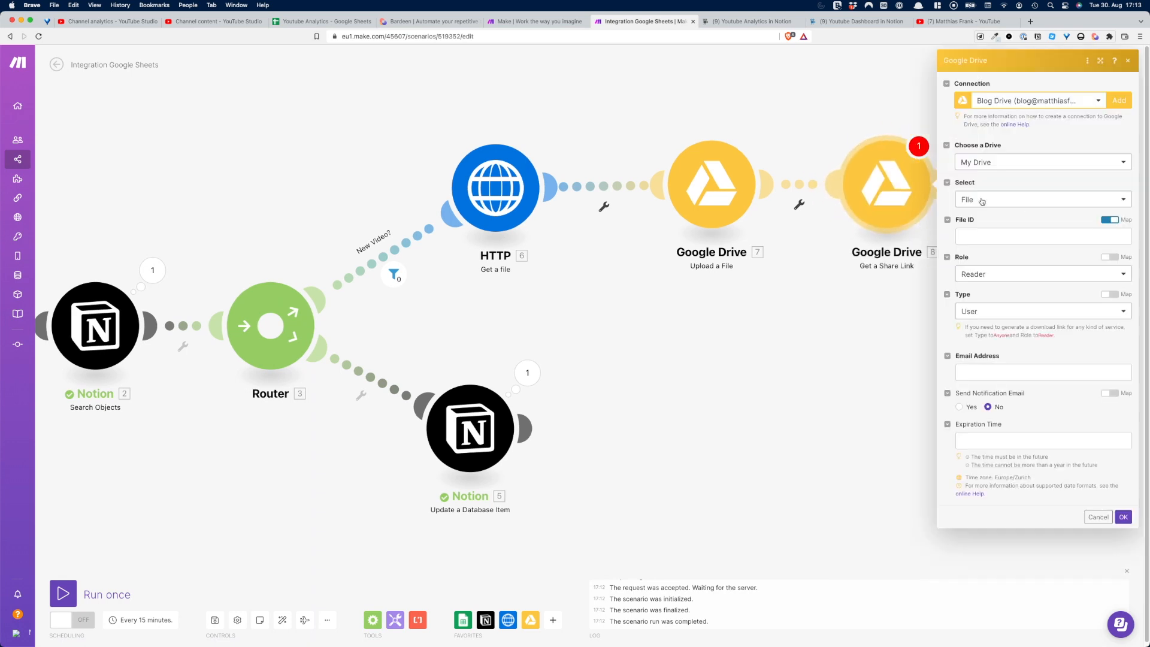
- Map the Get a Share Link module's File ID to the File ID from the Upload a File module
left_click(982, 237)
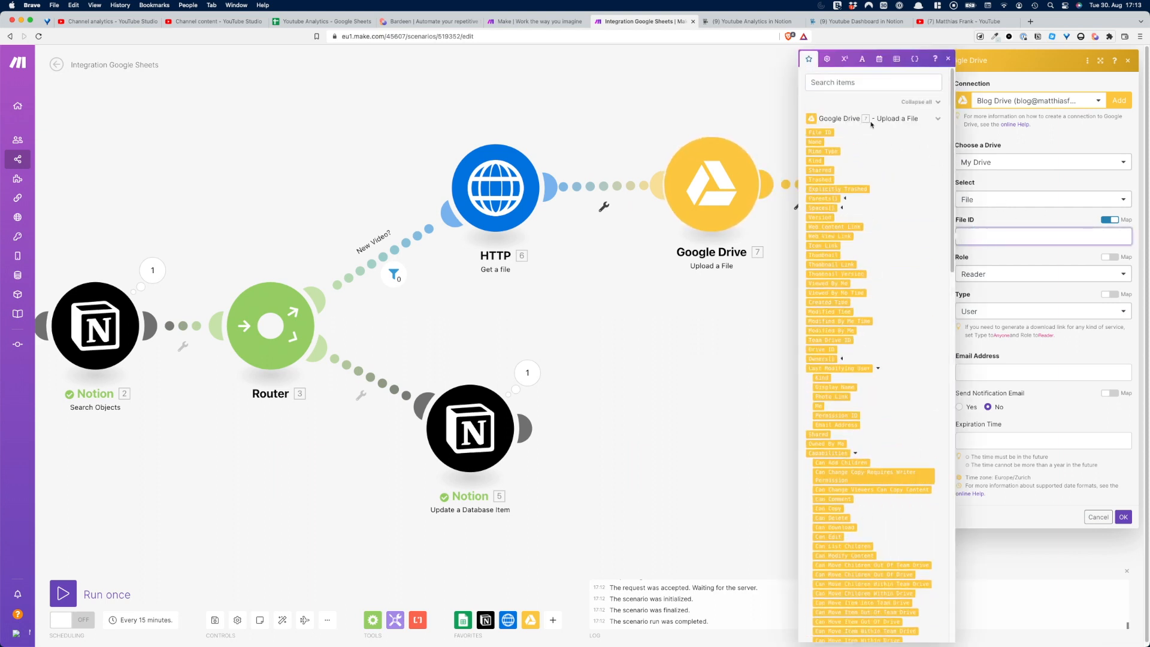
left_click(862, 84)
type("file")
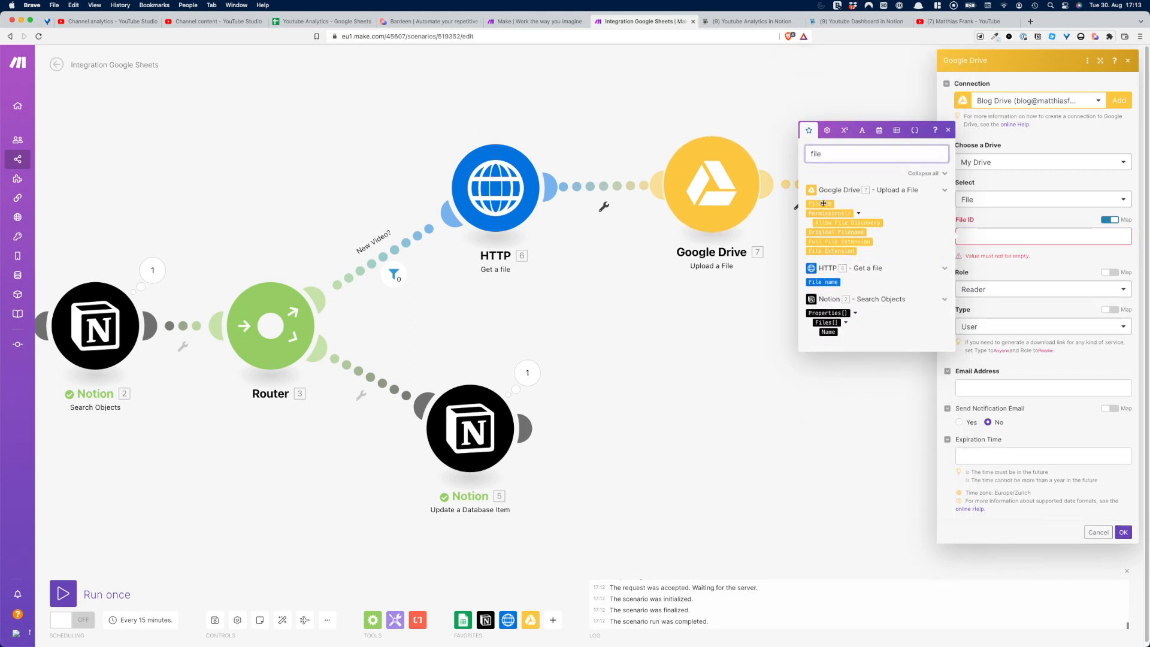
left_click(824, 204)
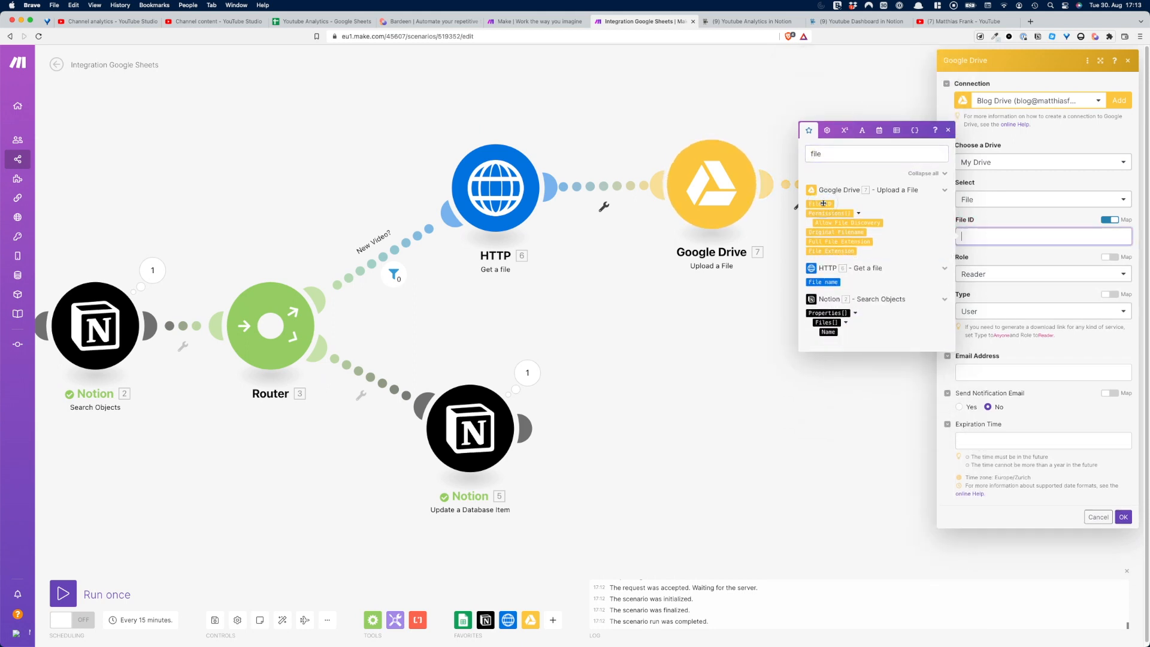
left_click(981, 255)
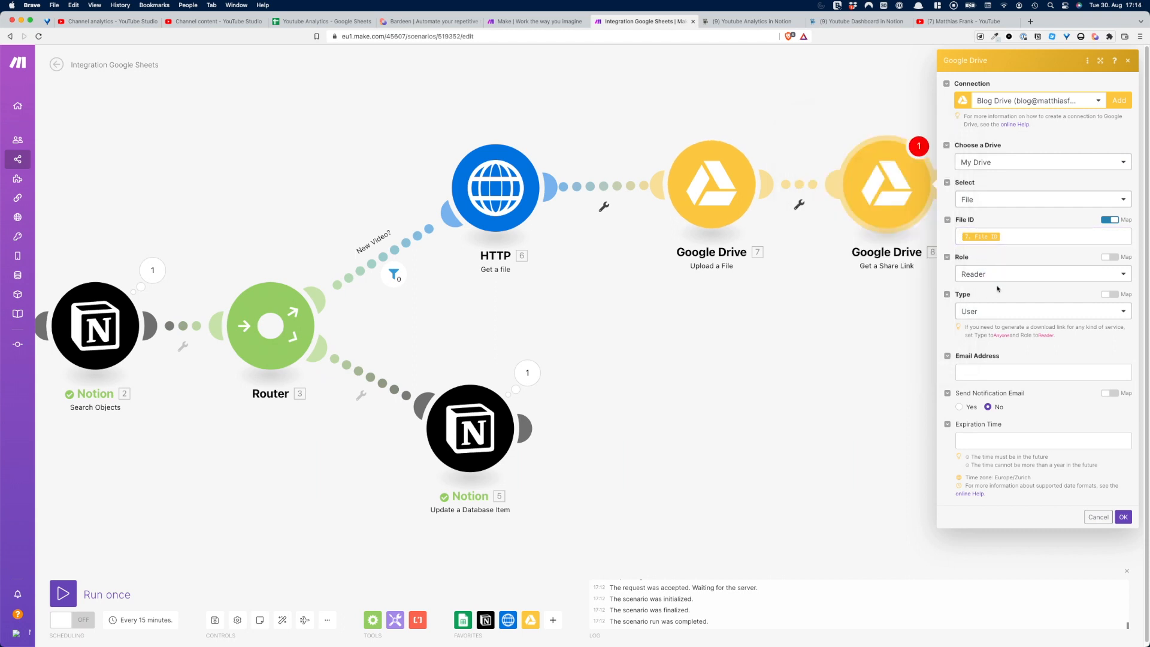
- Set the share link's Type to Anyone and save the Get a Share Link module
left_click(1000, 315)
left_click(982, 377)
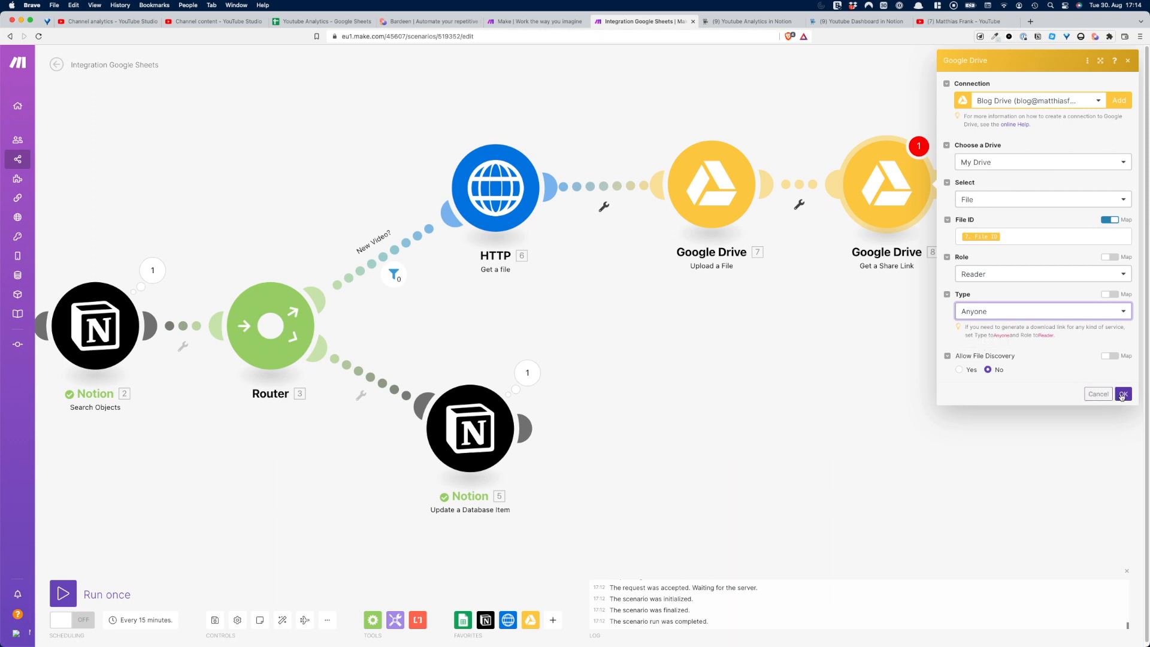
left_click(1123, 395)
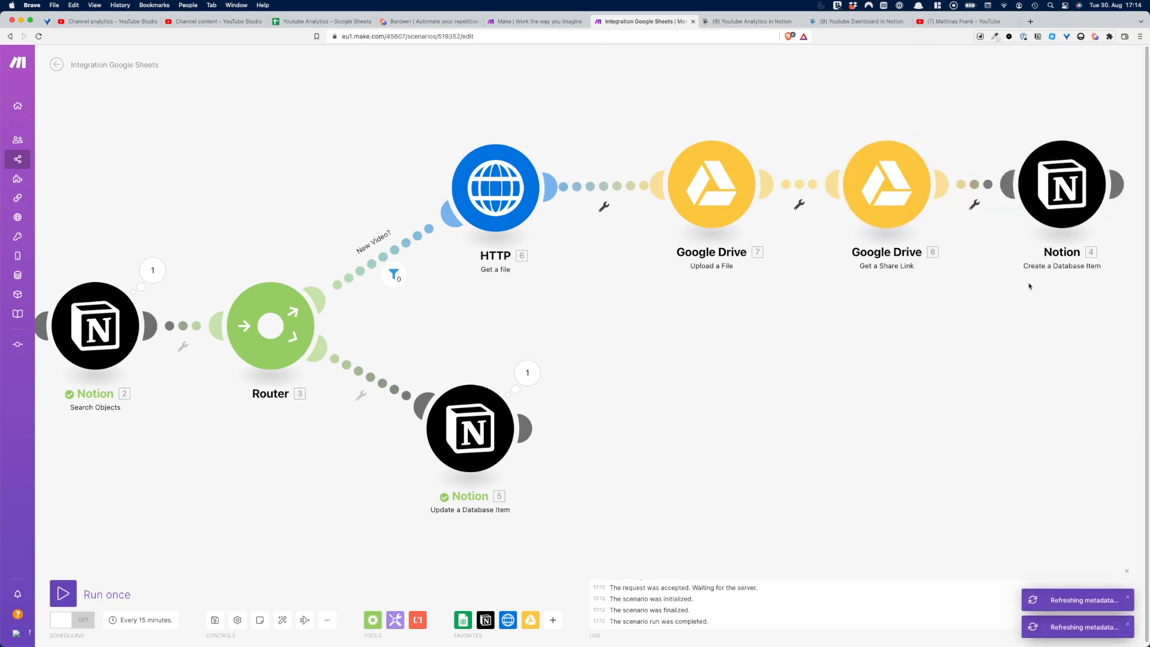
- Add a Notion Update a Page module after the Create a Database Item module
scroll(1029, 286, "right", 6)
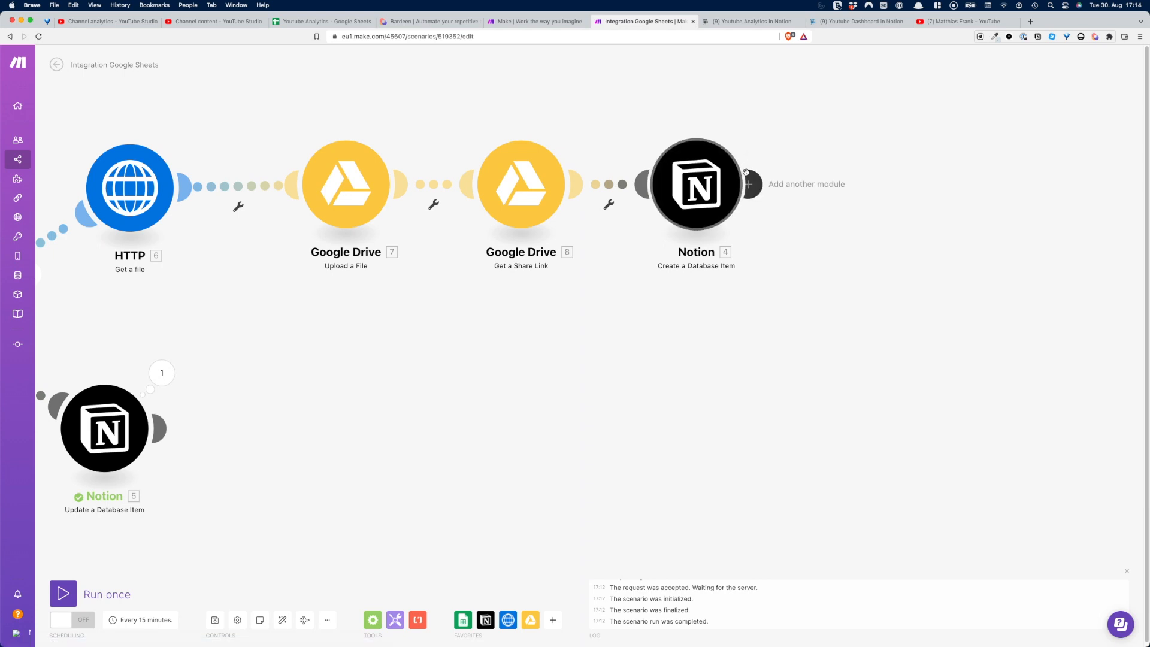
left_click(753, 177)
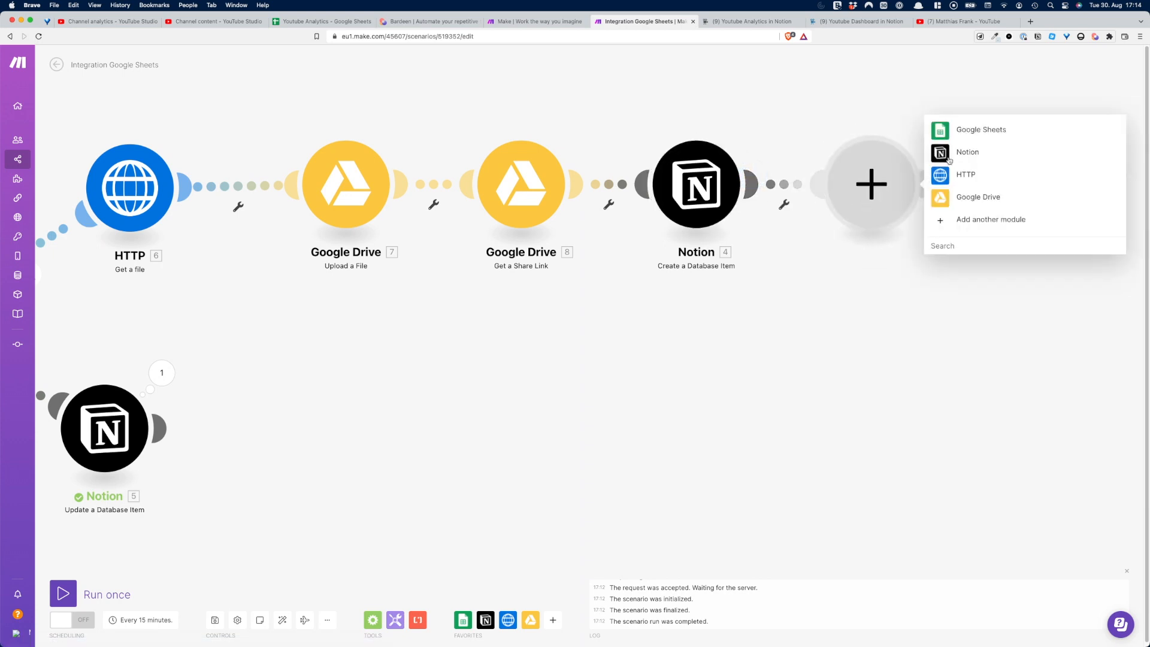
left_click(949, 157)
left_click(943, 258)
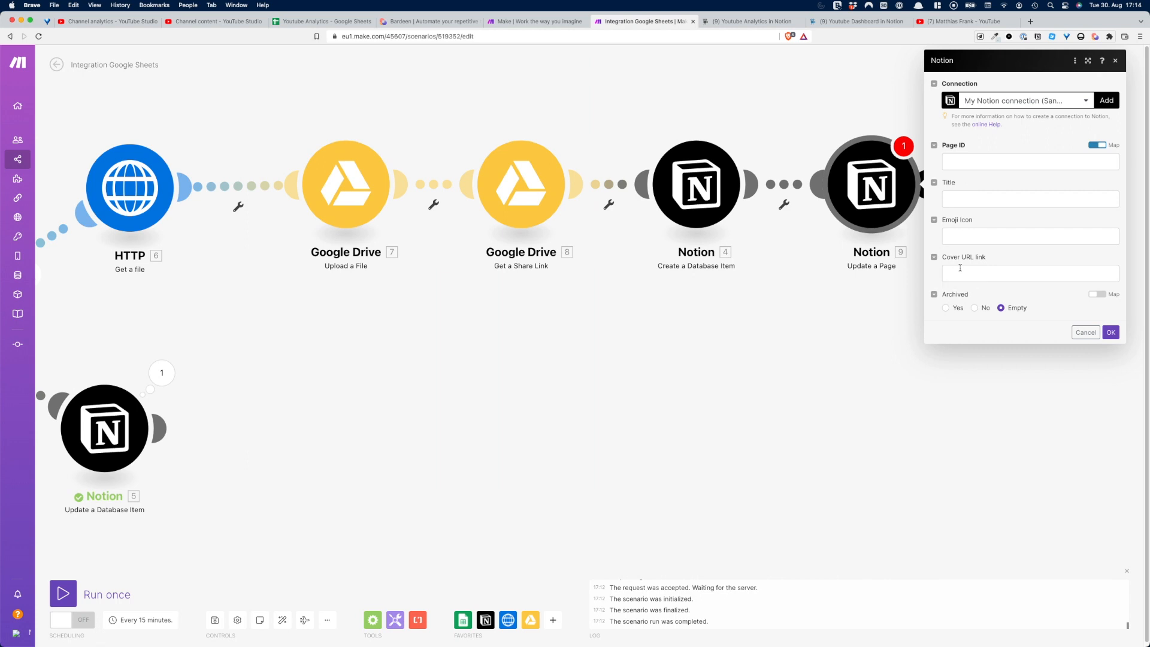
- Map the Update a Page module's Cover URL link to the Web Content Link from Get a Share Link
left_click(960, 273)
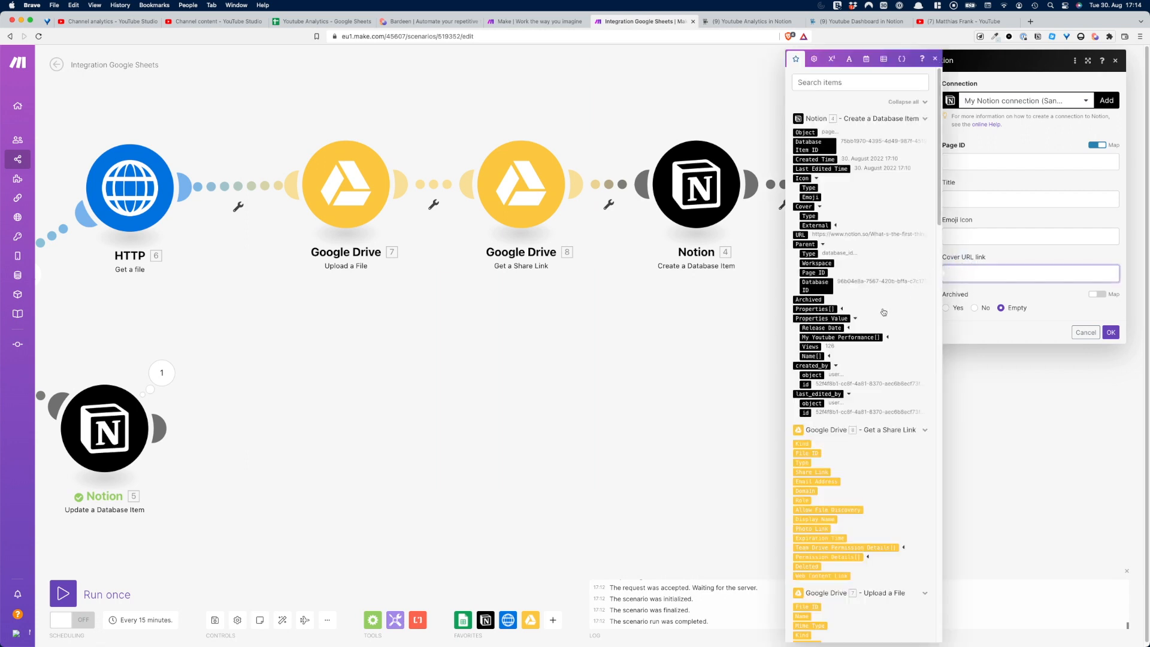
scroll(884, 312, "down", 5)
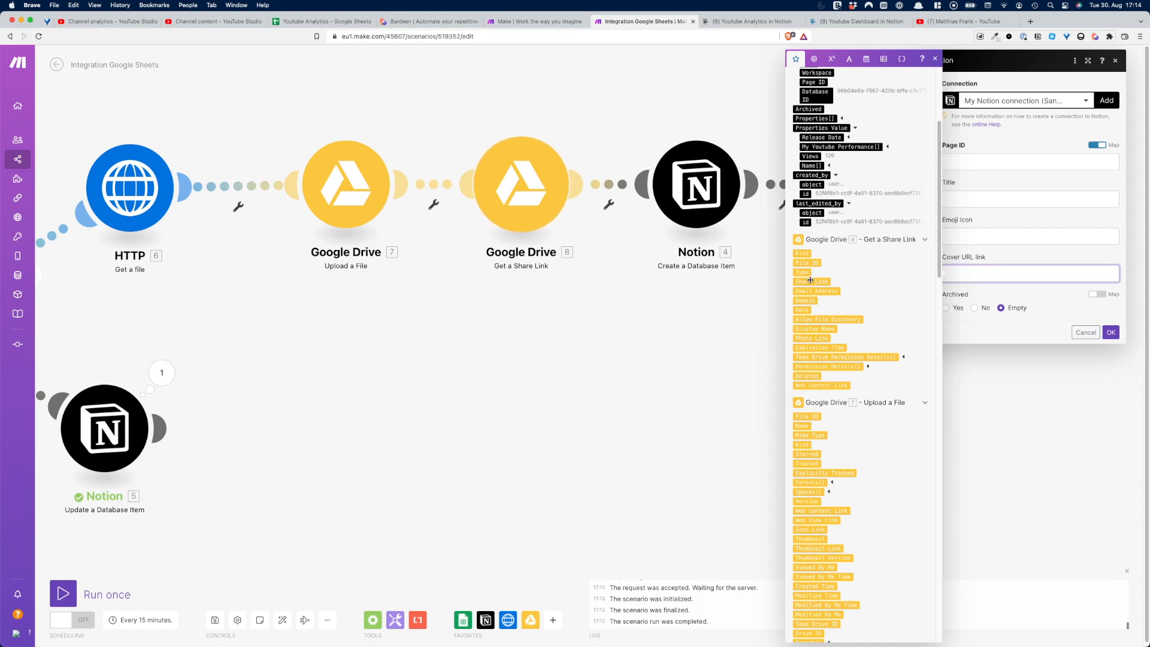
left_click(824, 386)
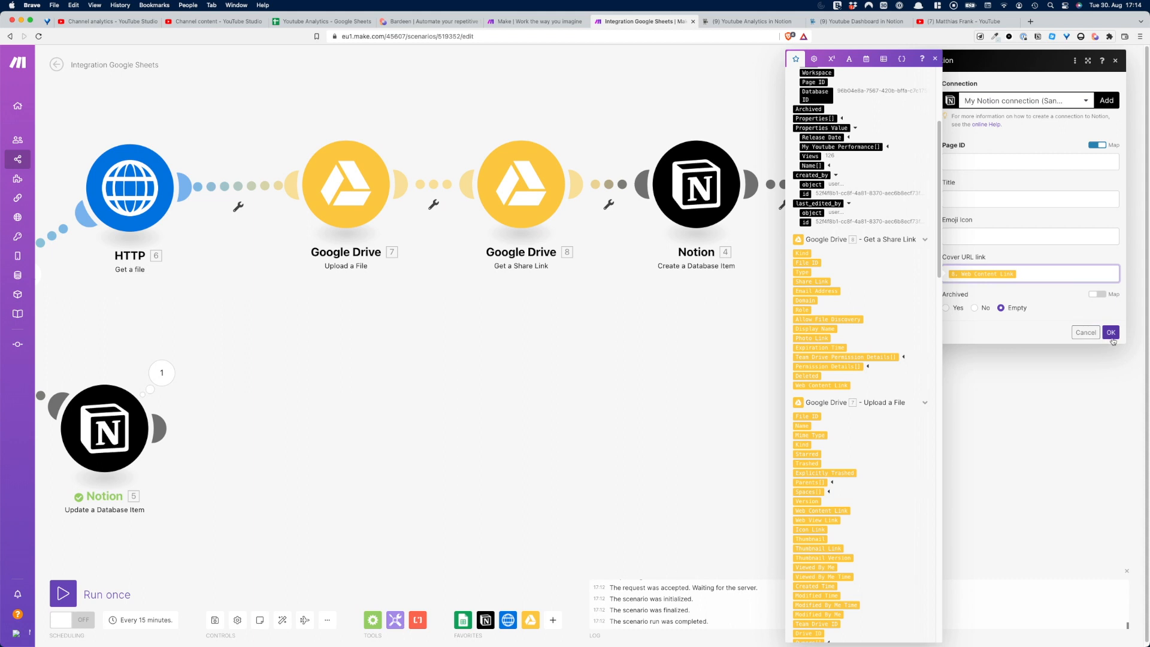
left_click(1111, 334)
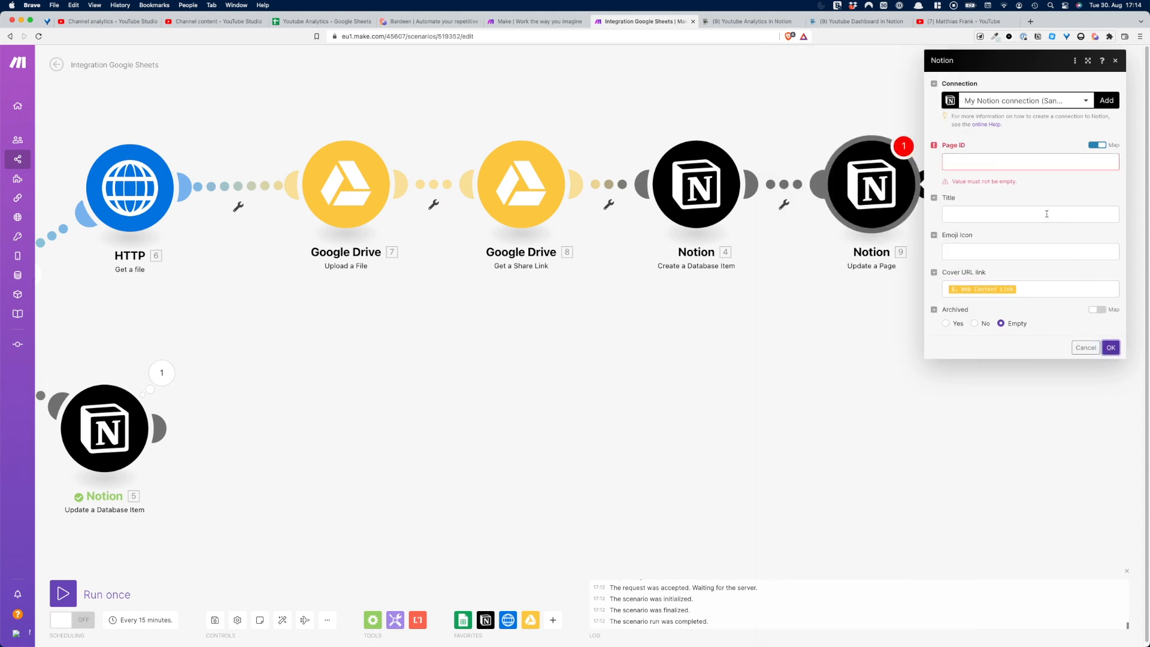
- Map the Page ID to the Database Item ID from Create a Database Item and save the Update a Page module
left_click(994, 161)
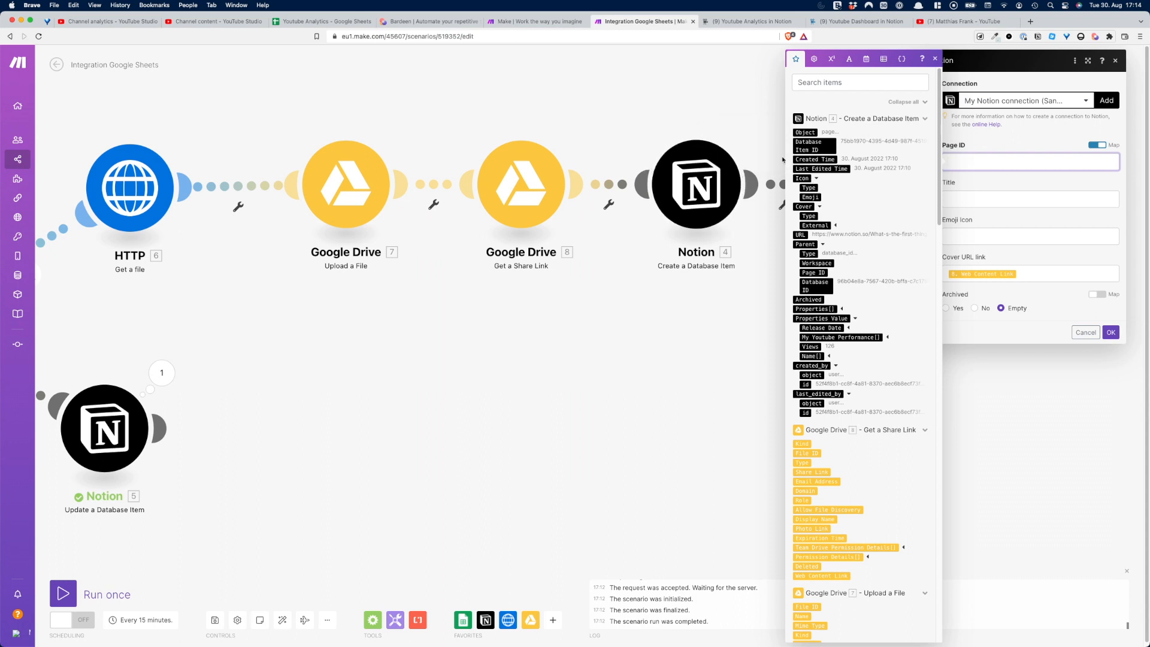
left_click(829, 146)
left_click(1111, 332)
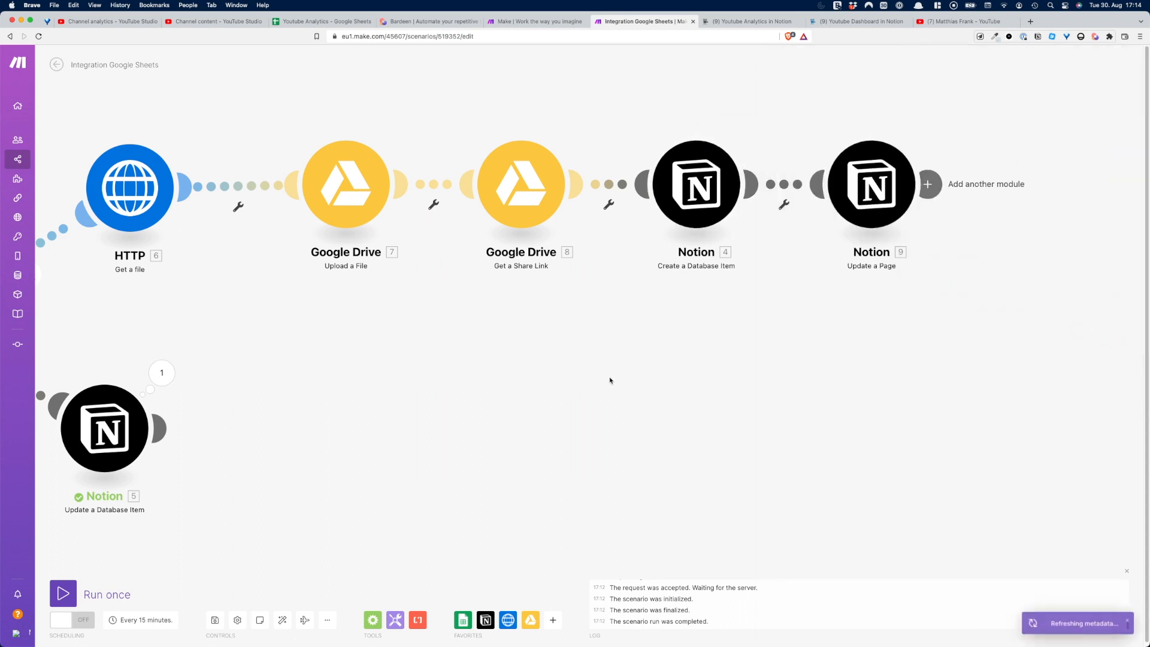
- Review the whole scenario from Watch Rows through the router, examining the update route and each module on the New Video? route
scroll(609, 382, "down", 5)
scroll(609, 385, "up", 5)
scroll(609, 385, "down", 5)
scroll(608, 385, "up", 5)
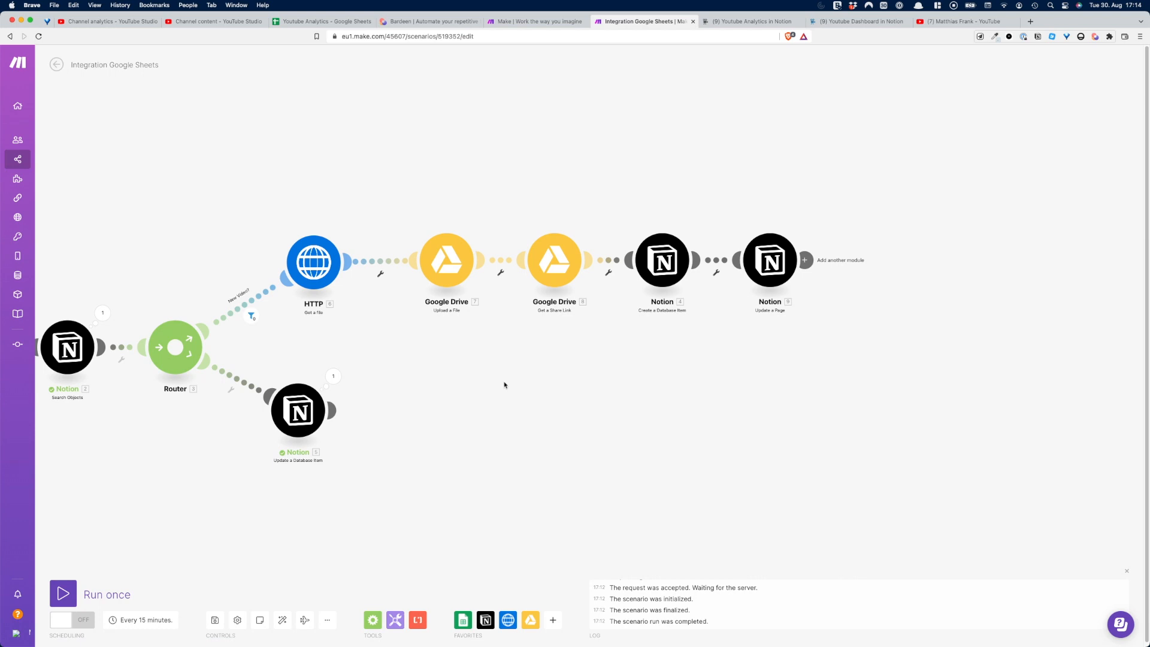
scroll(505, 384, "down", 5)
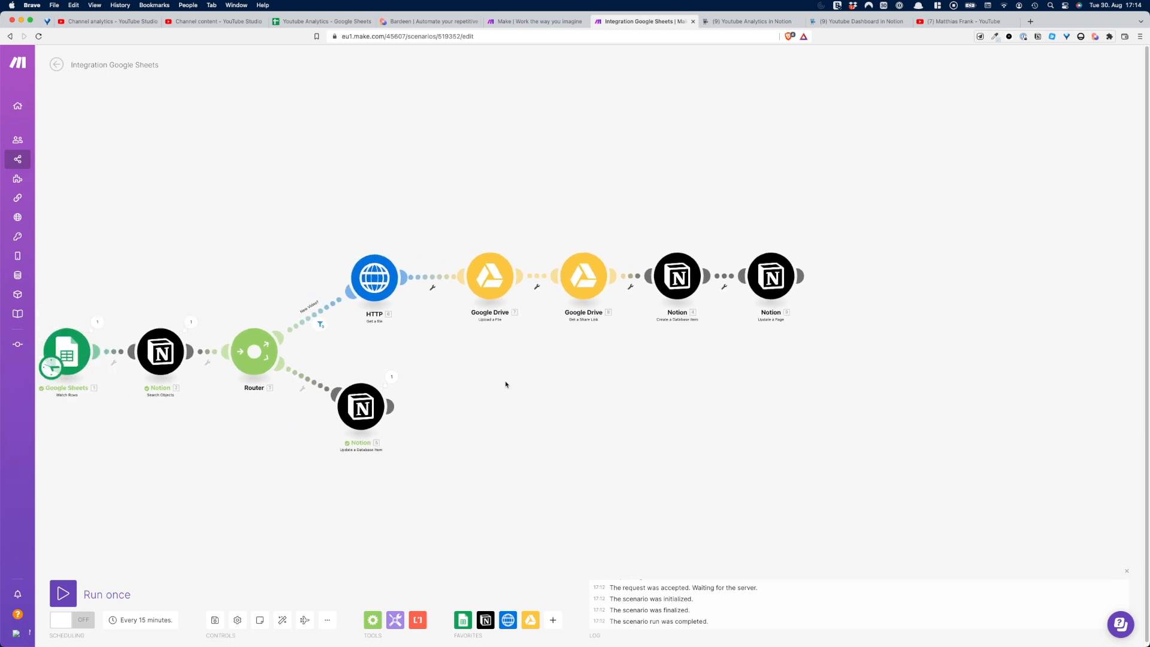
scroll(506, 385, "up", 1)
scroll(505, 385, "left", 3)
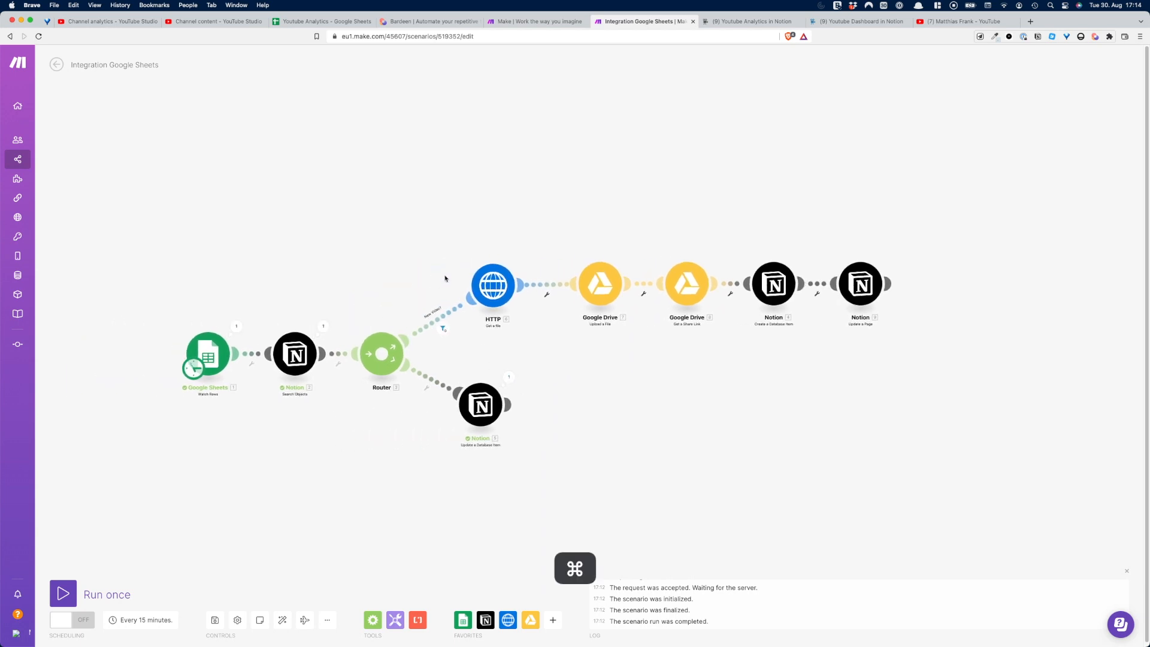
key("super+plus")
key("super+plus")
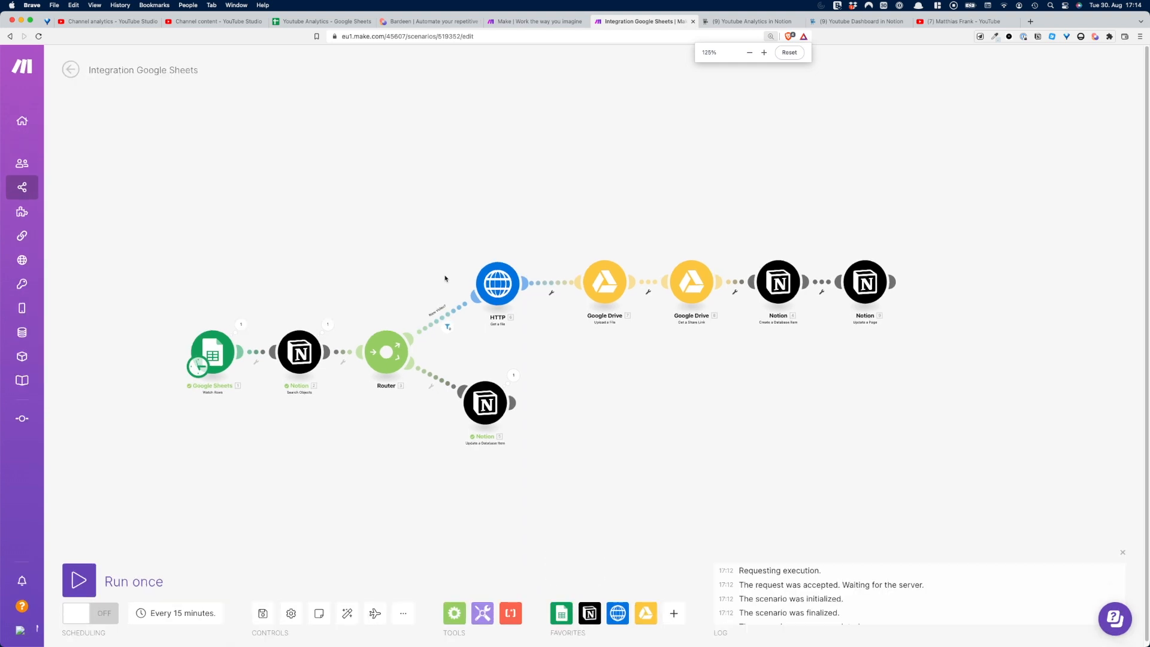
key("super+minus")
key("super+minus")
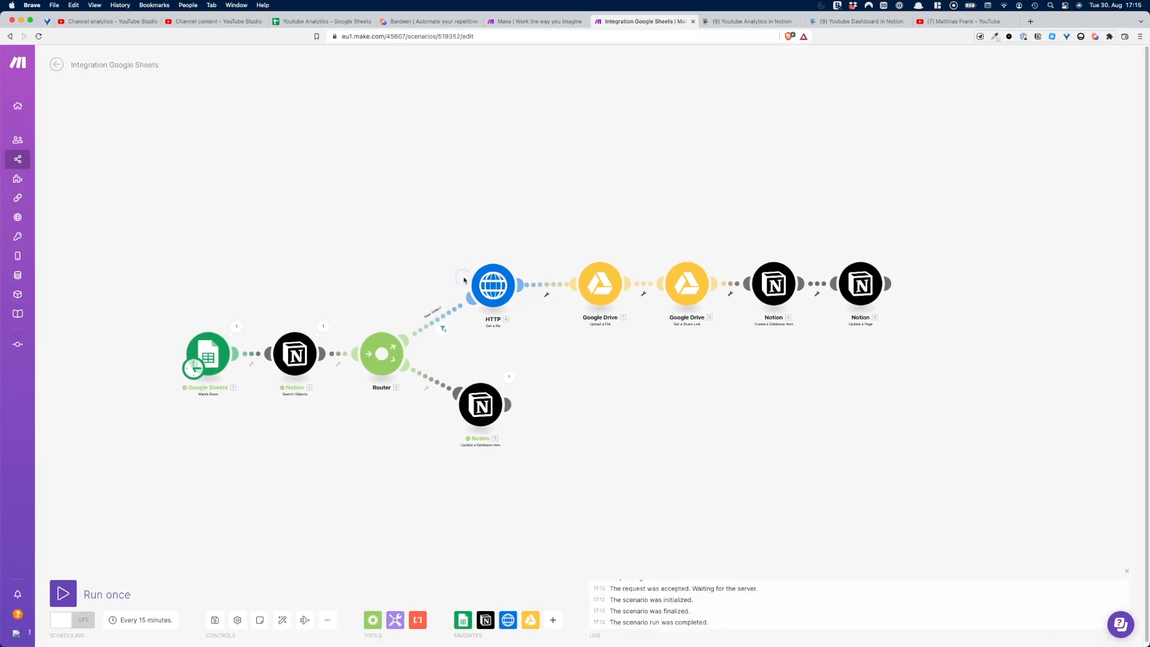
scroll(469, 254, "up", 5)
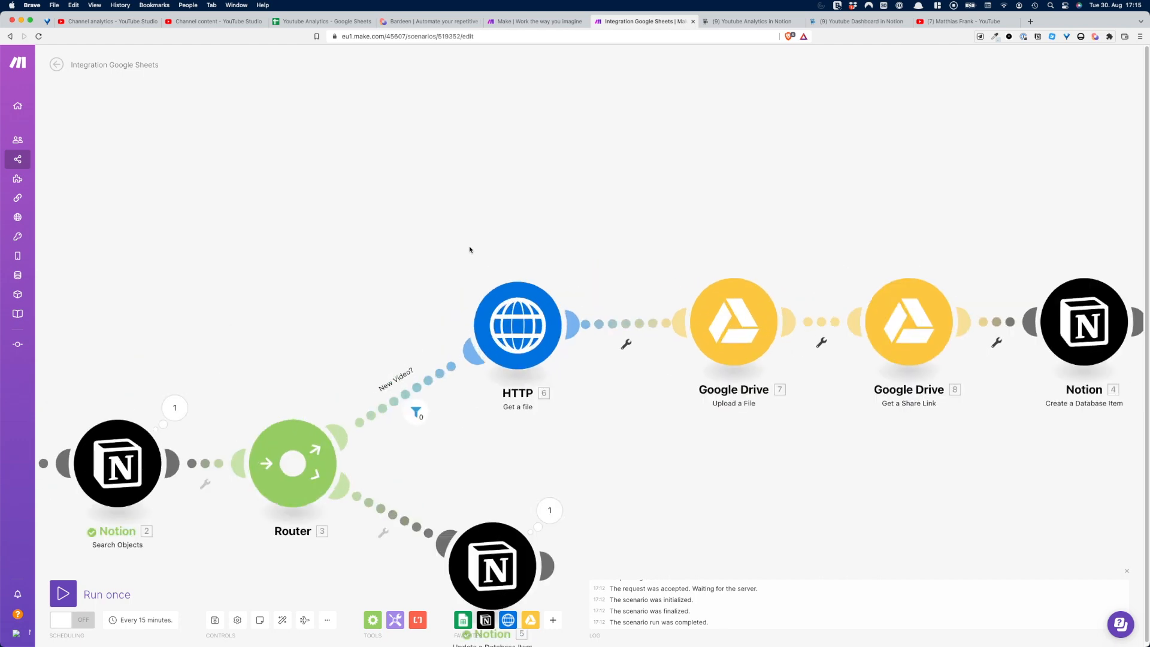
scroll(470, 249, "down", 6)
scroll(469, 250, "up", 4)
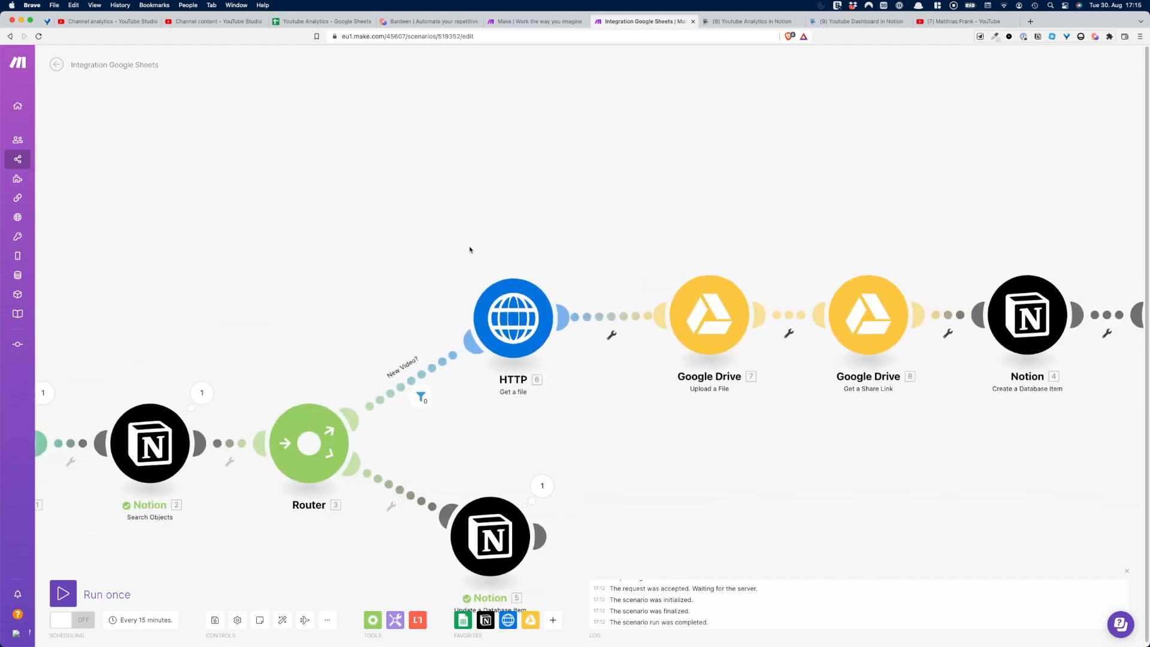
left_click_drag(397, 246, 388, 155)
left_click_drag(212, 319, 465, 190)
left_click_drag(204, 284, 154, 382)
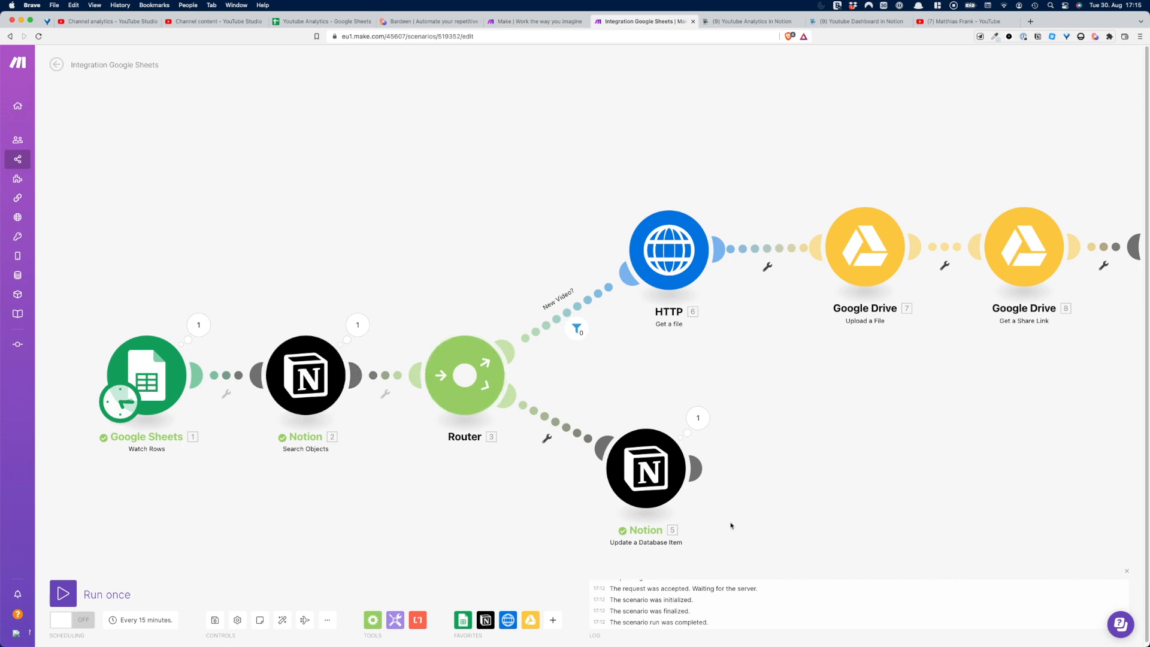
mouse_move(677, 477)
left_click_drag(757, 414, 543, 470)
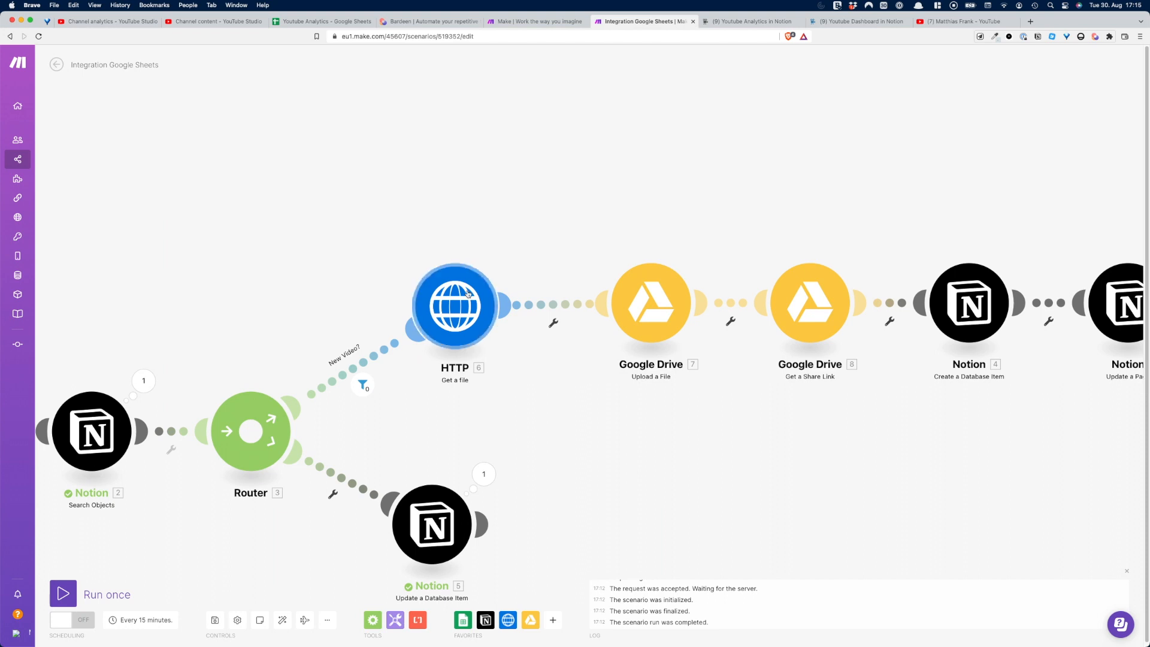
left_click_drag(621, 239, 462, 240)
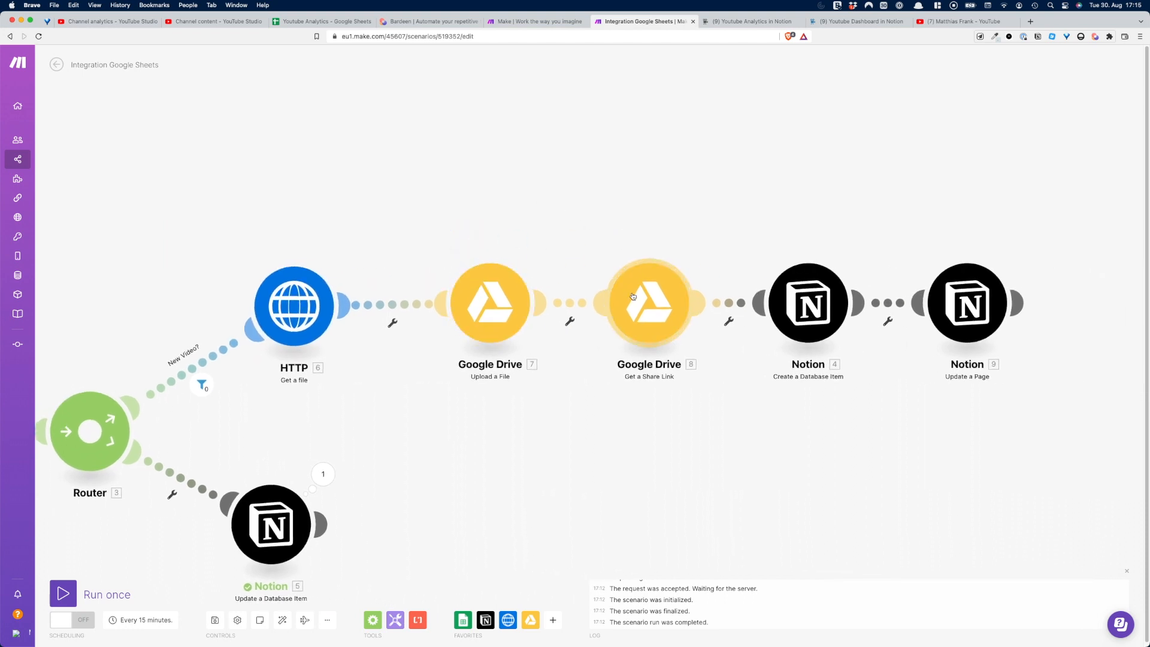
left_click_drag(683, 213, 491, 234)
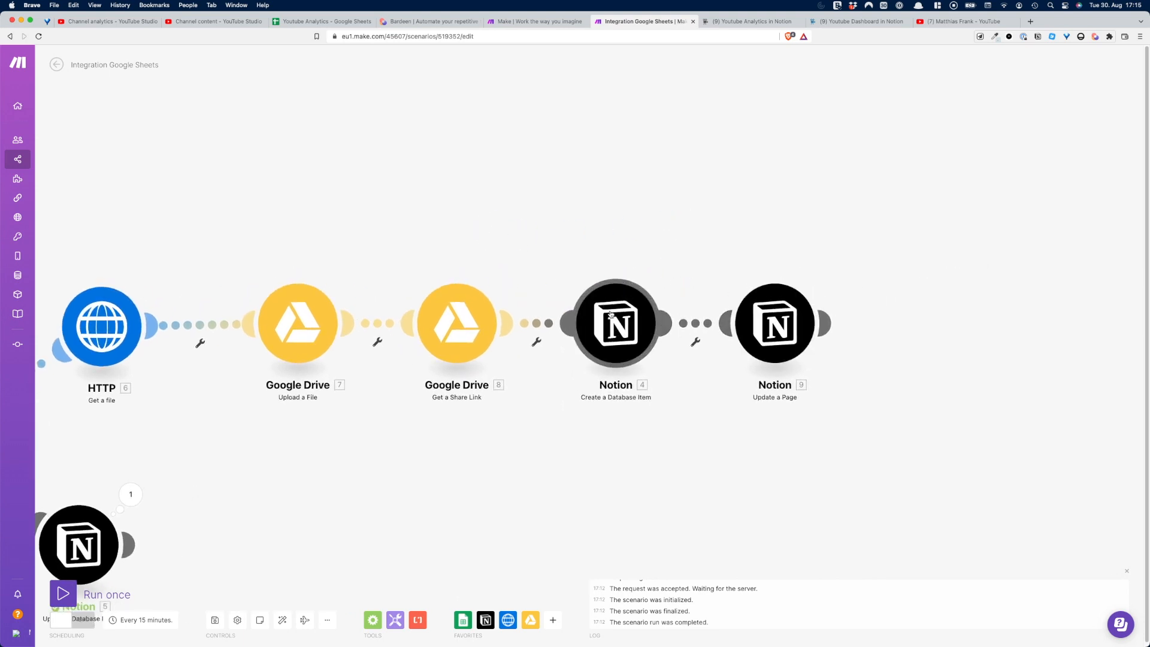
- Duplicate the "POV: Notion setup escalated a bit" row 41 into the empty row 52 of the Google Sheets Snapshot sheet
left_click(326, 20)
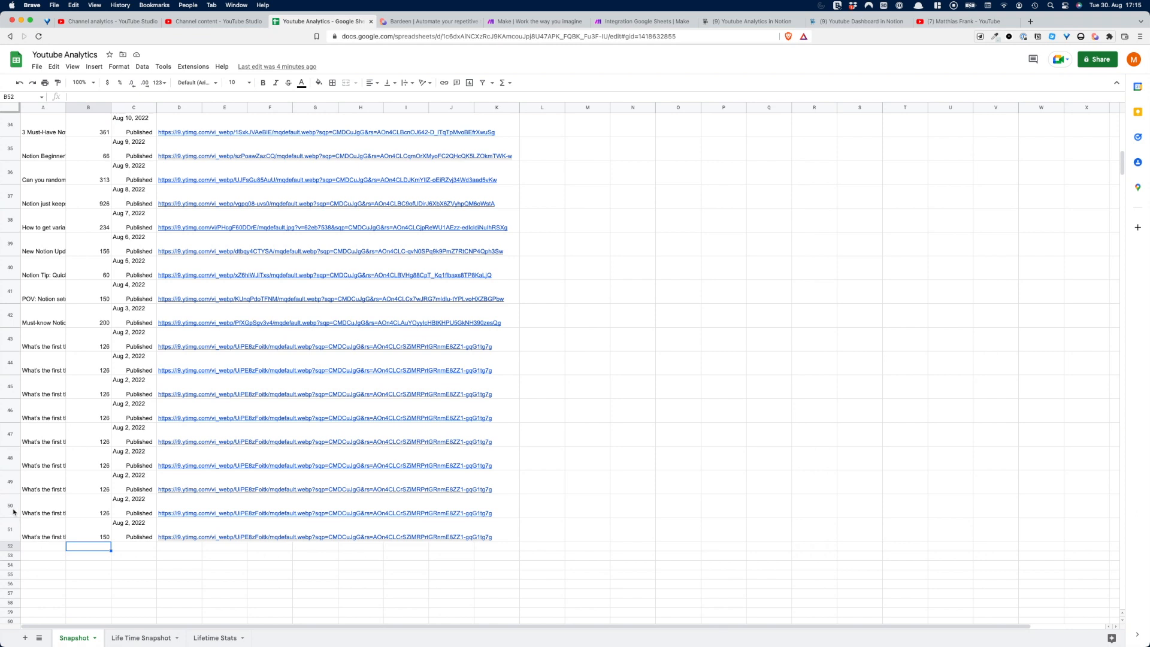
left_click(11, 294)
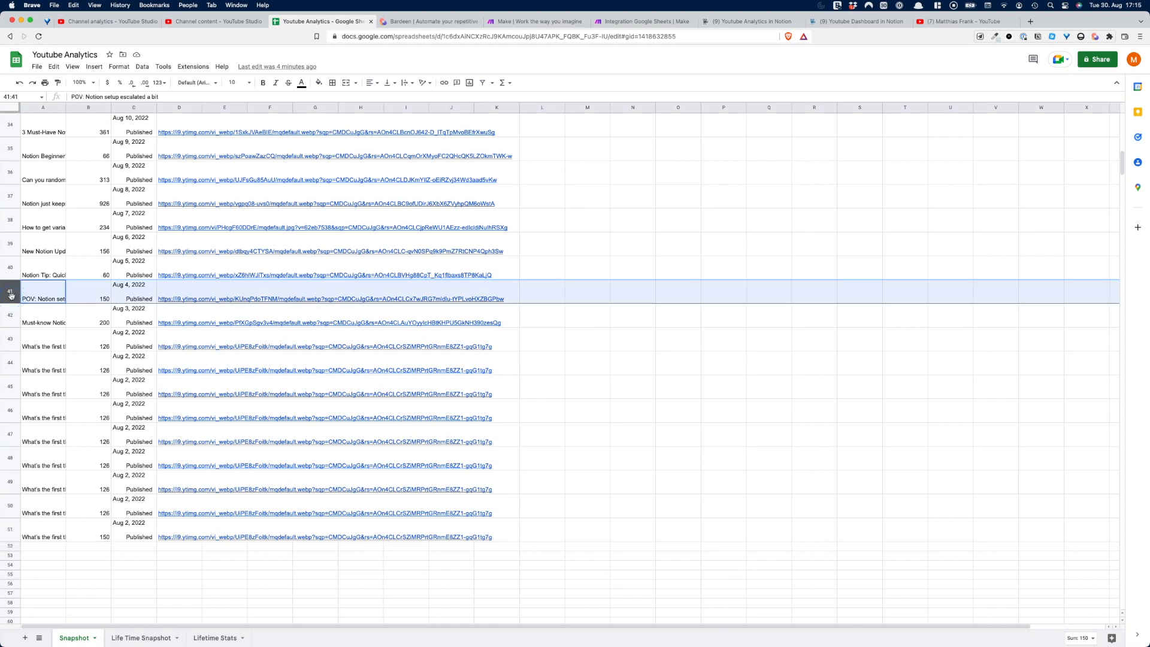
key("super+c")
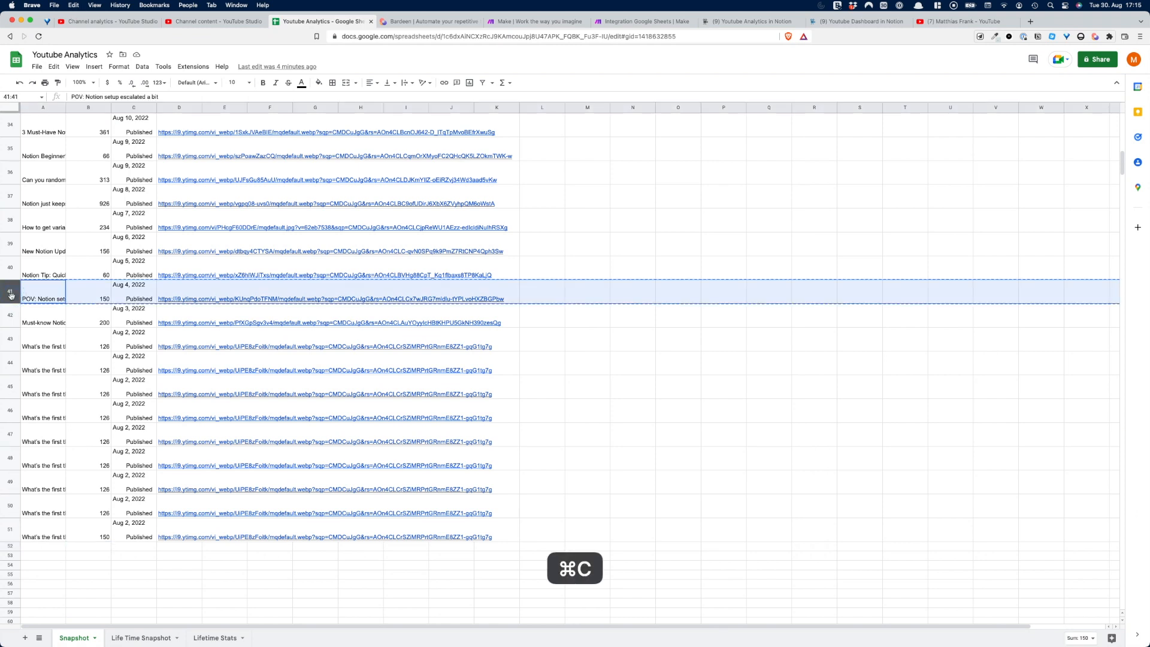
left_click(29, 547)
key("super+v")
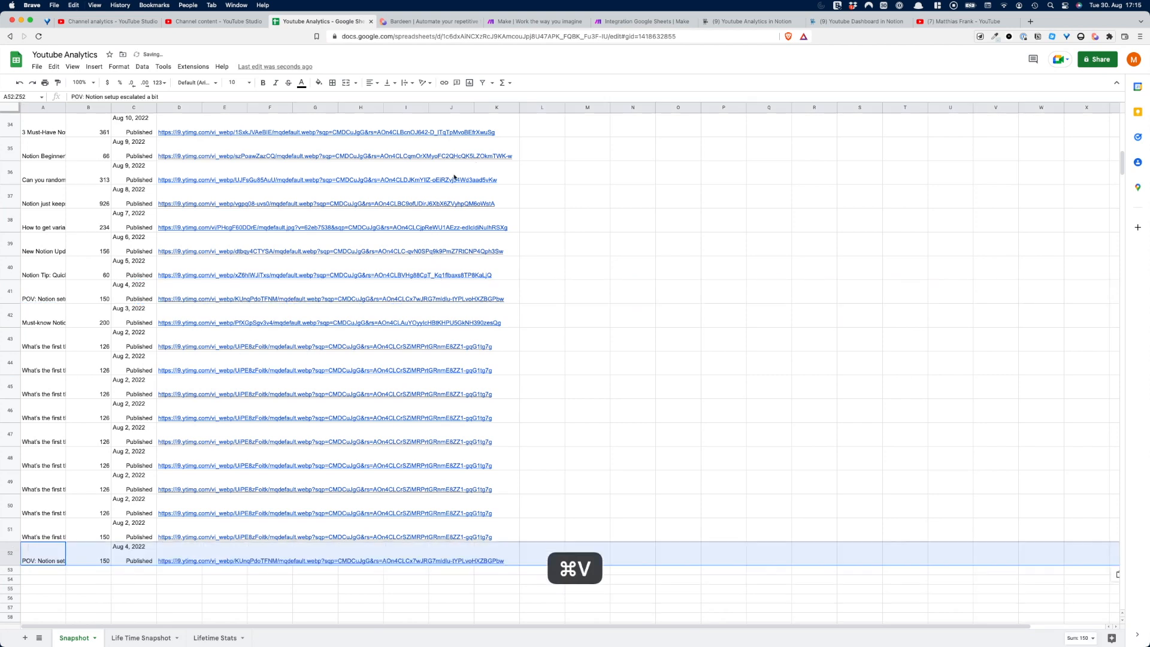
- Run the Make scenario once and check the cover of the new "POV: Notion setup escalated a bit" page in Notion
left_click(640, 21)
left_click(70, 597)
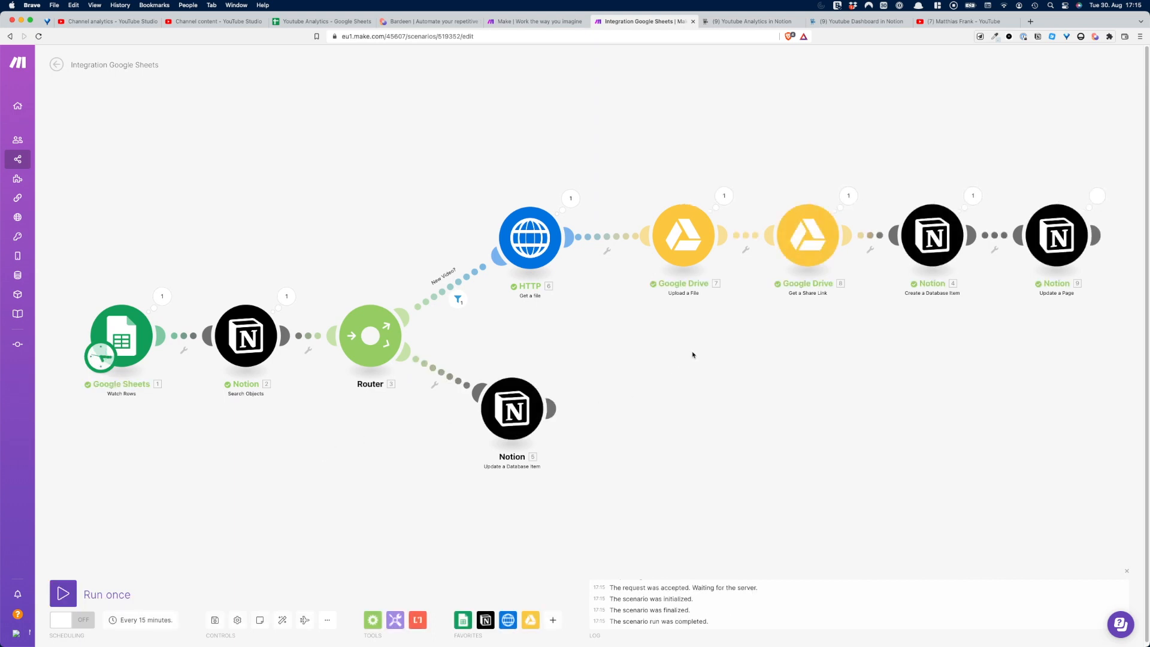
left_click(739, 27)
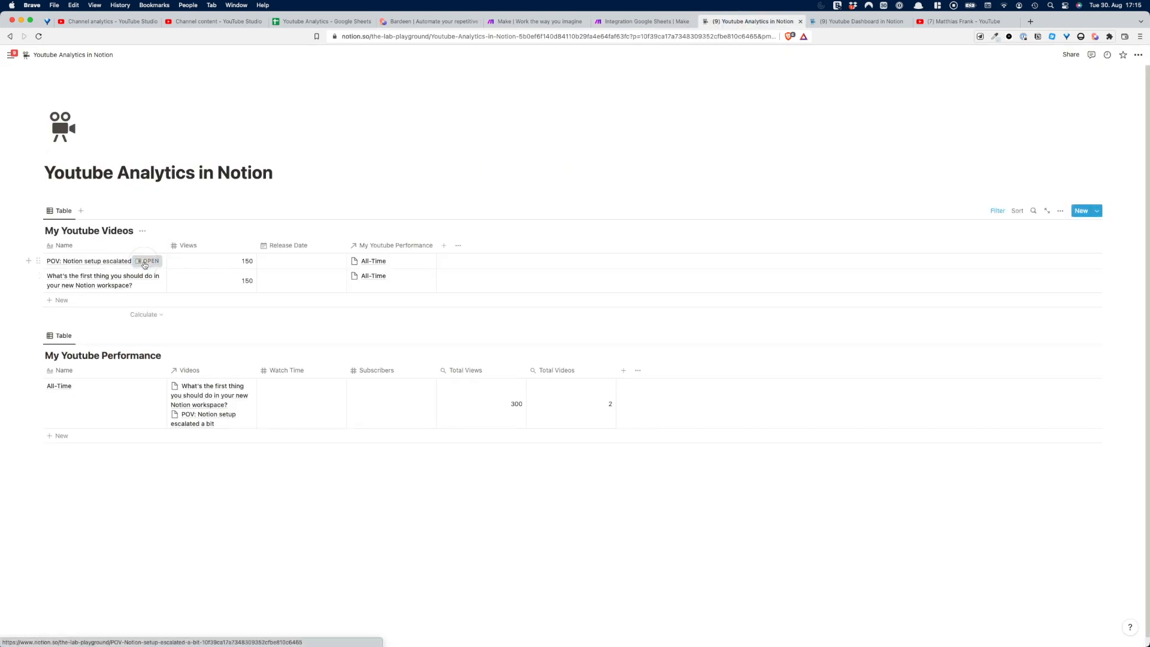
left_click(146, 262)
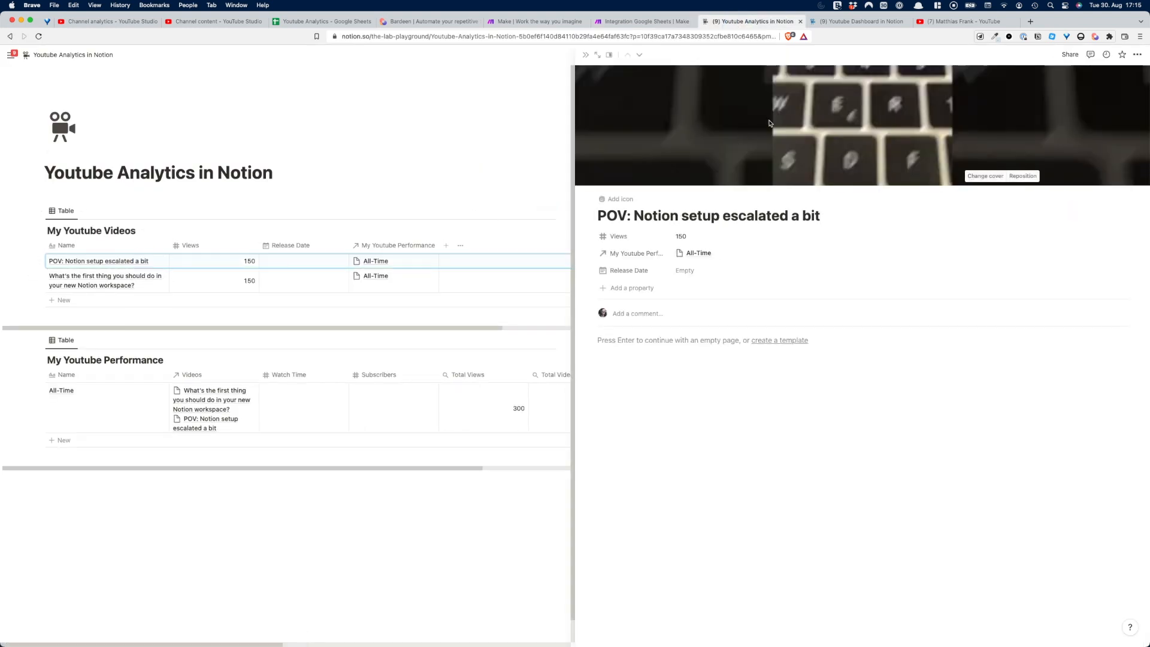
left_click(400, 184)
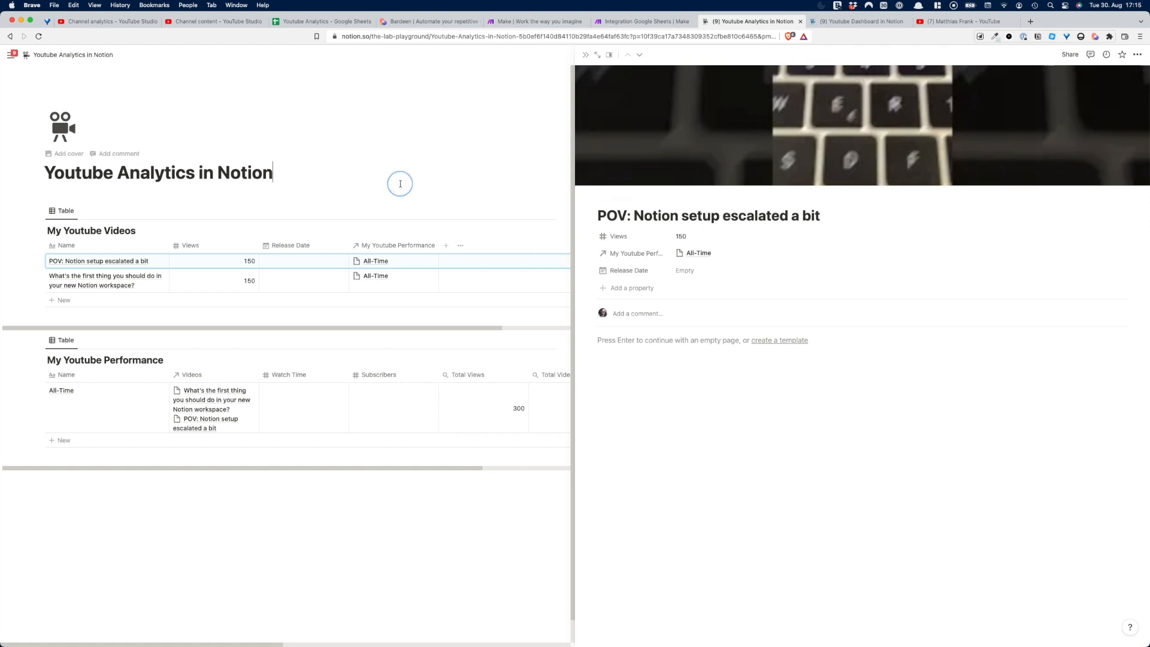
- Add a Gallery view with page covers as card previews to My Youtube Videos, return to the Table view and close the page preview
left_click(83, 210)
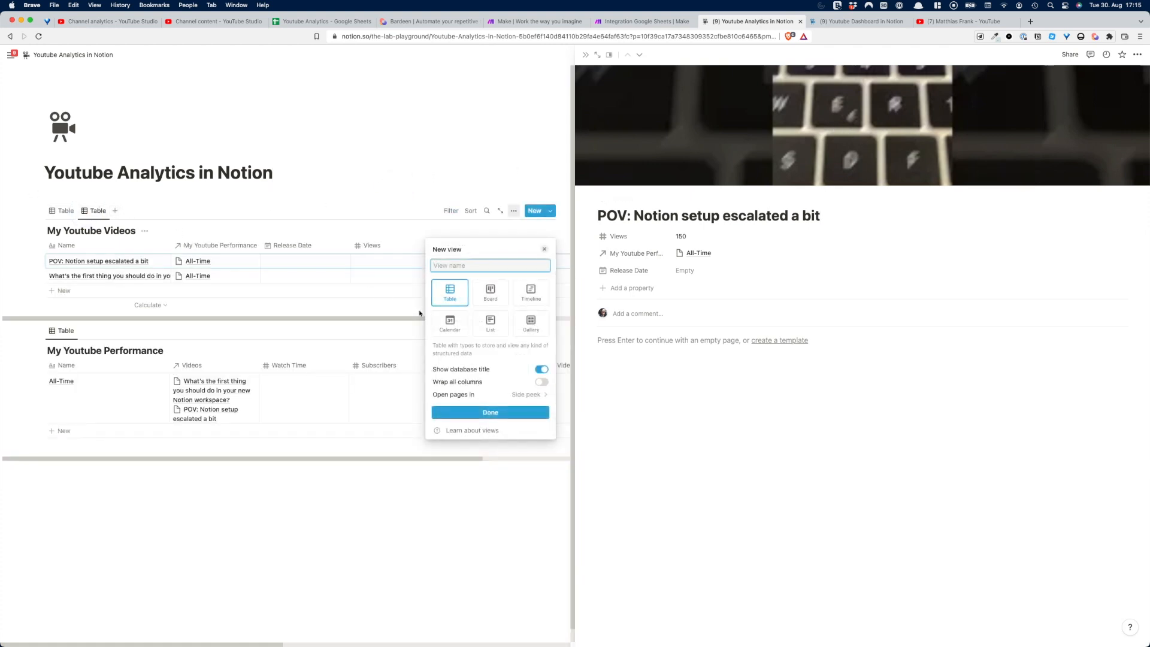
left_click(523, 325)
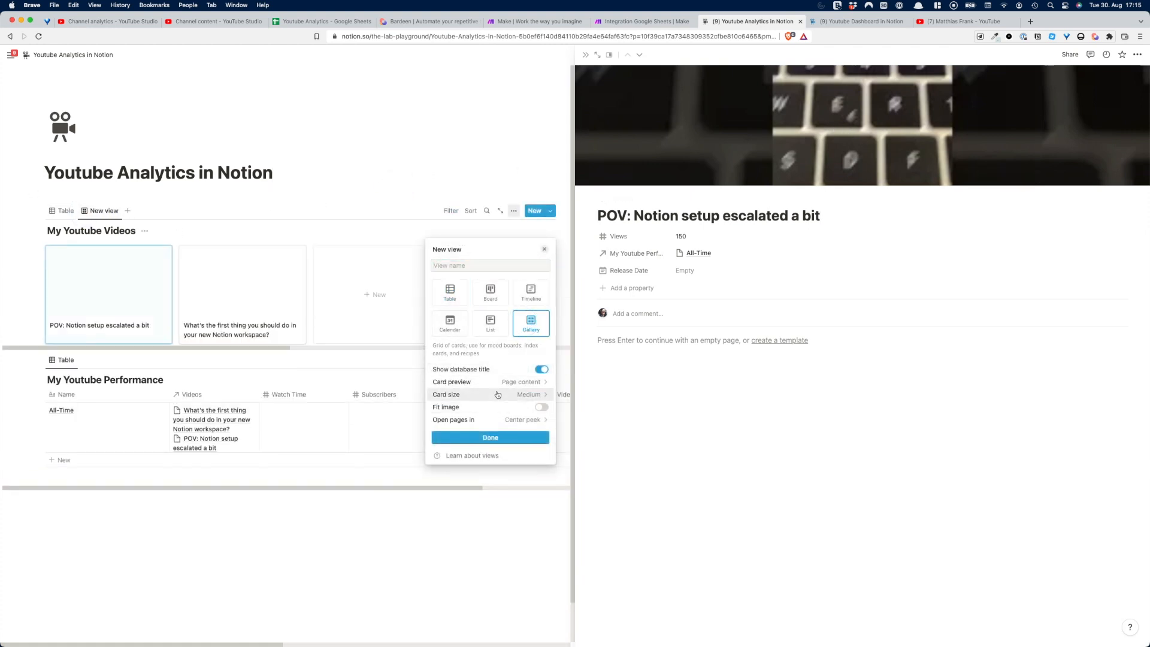
left_click(495, 385)
left_click(496, 412)
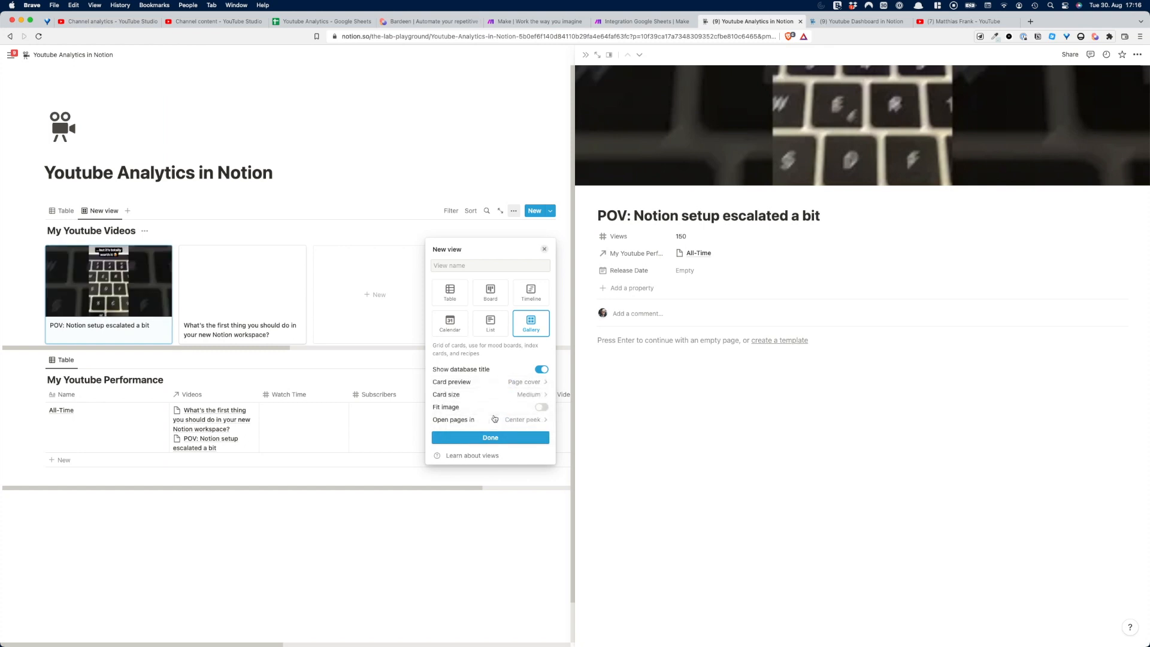
left_click(541, 411)
left_click(227, 197)
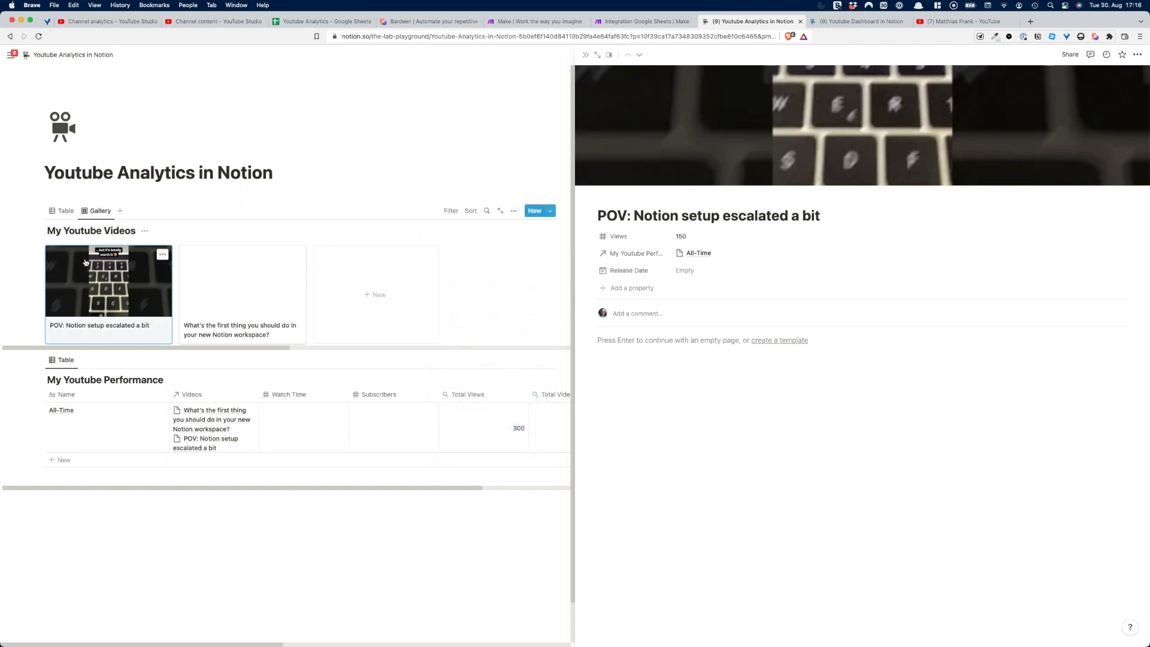
left_click(63, 210)
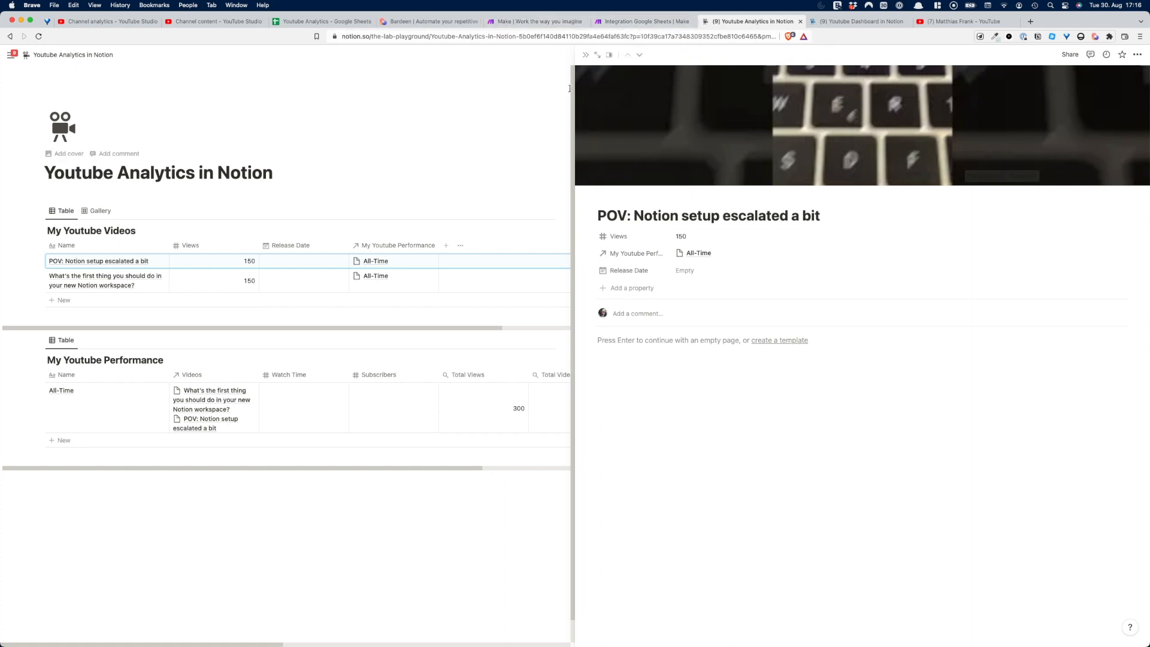
left_click(586, 55)
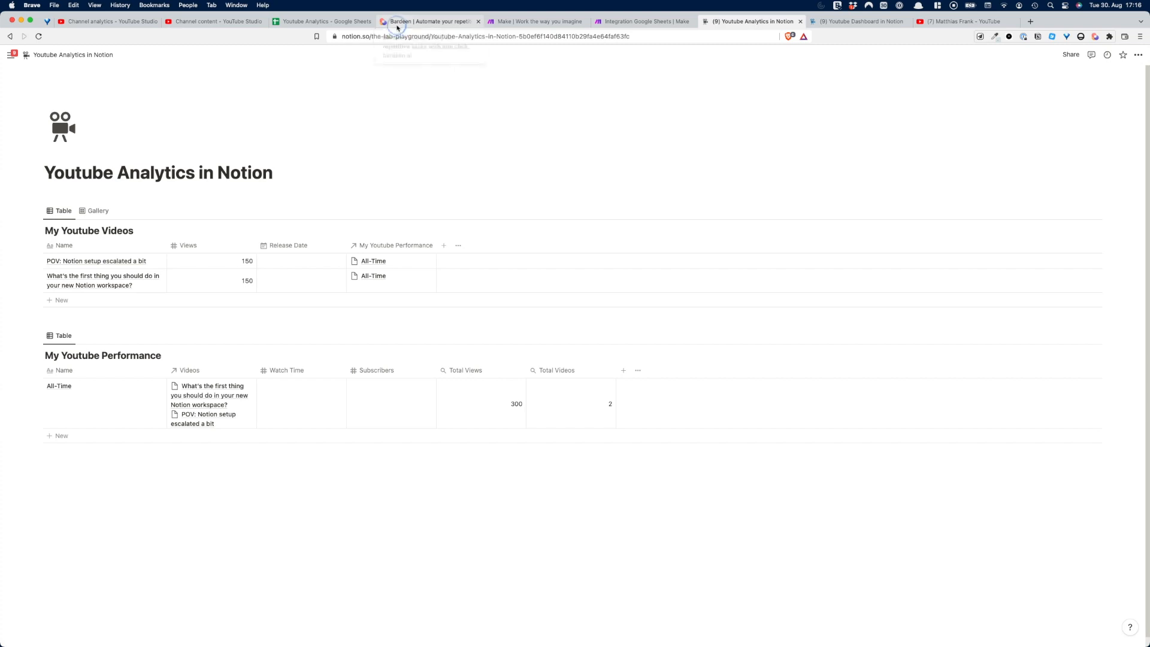
left_click(398, 23)
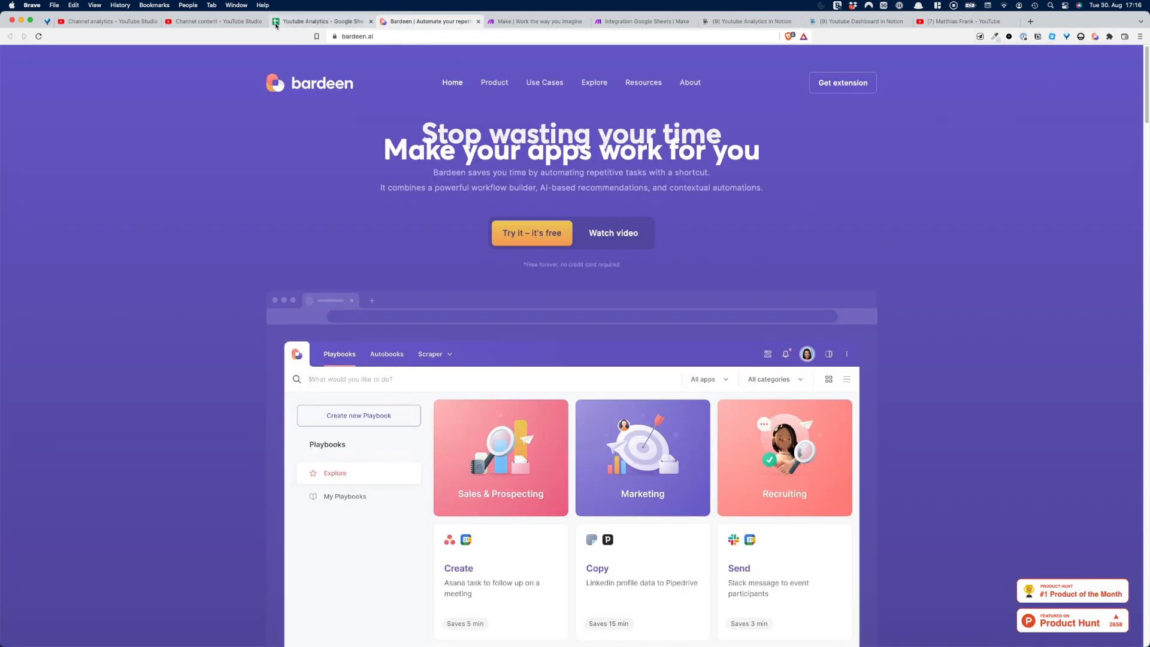
key("ctrl+shift+Tab")
left_click(1094, 36)
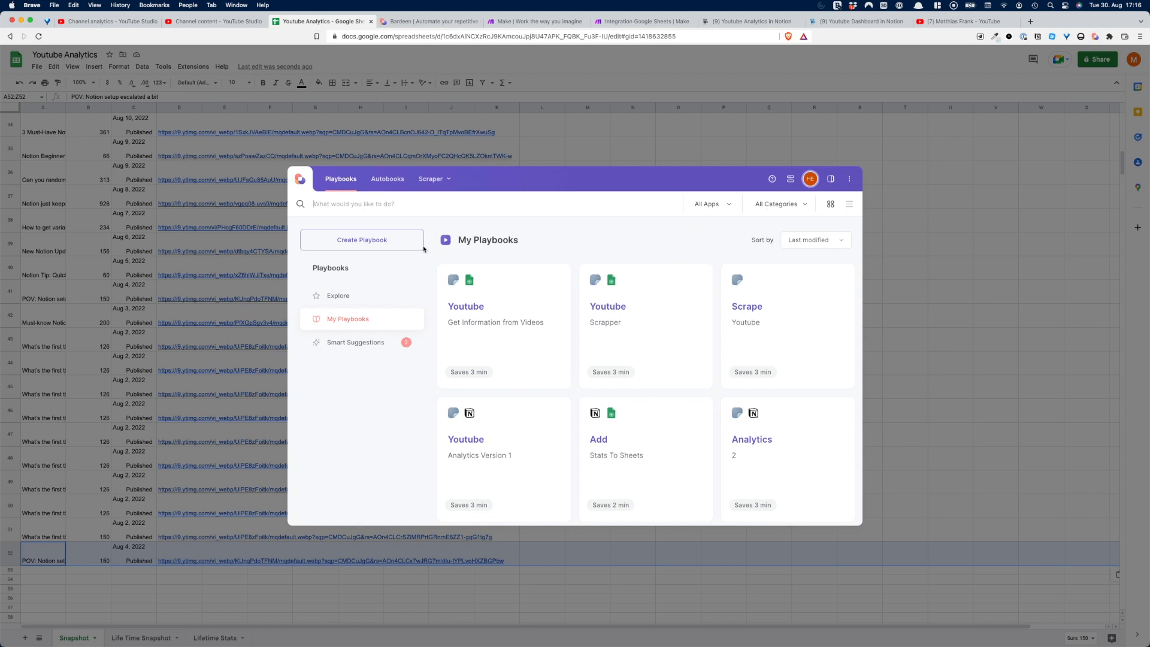
left_click(377, 242)
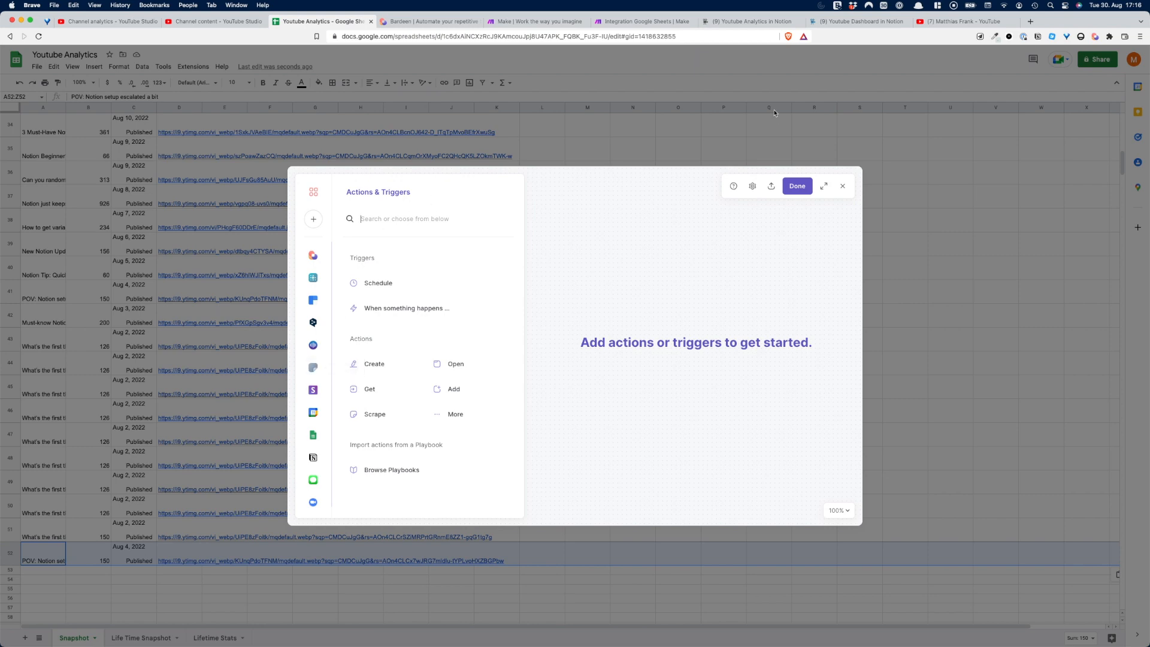
left_click(842, 186)
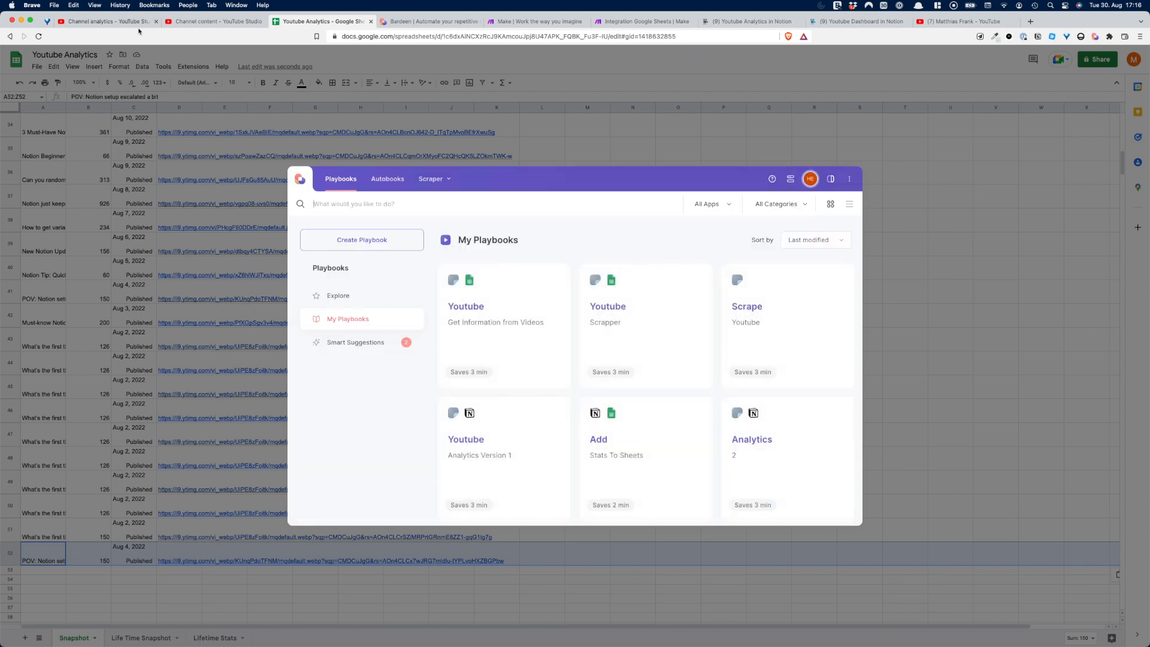
left_click(575, 73)
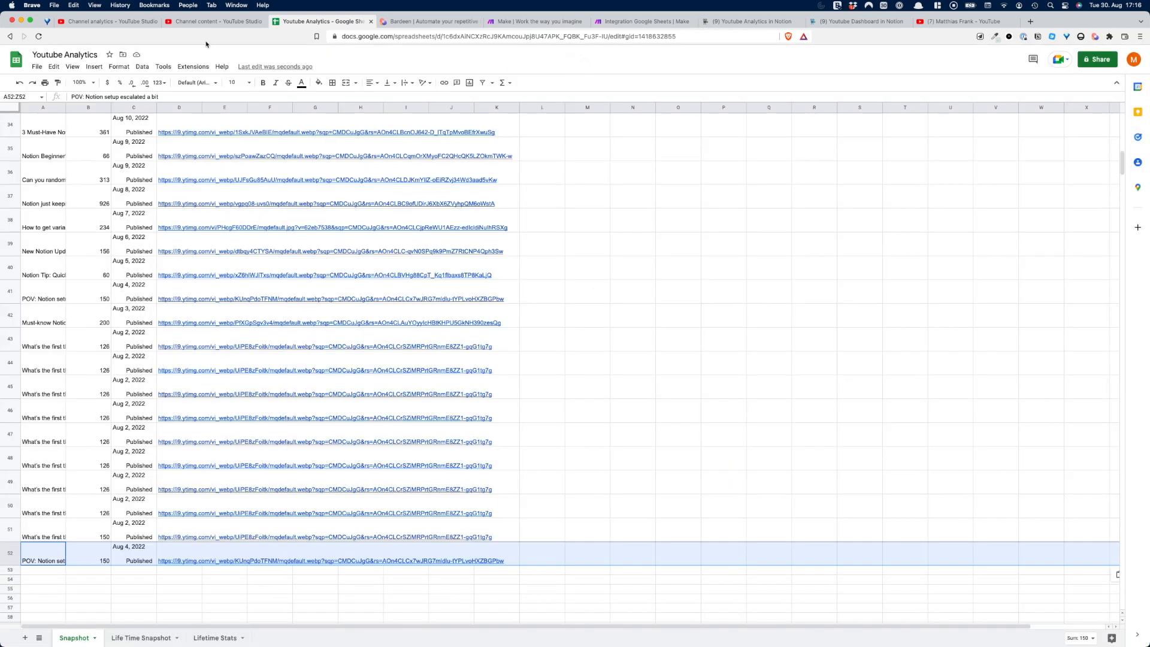
- Copy the URL of the Lifetime channel analytics page in YouTube Studio
left_click(123, 27)
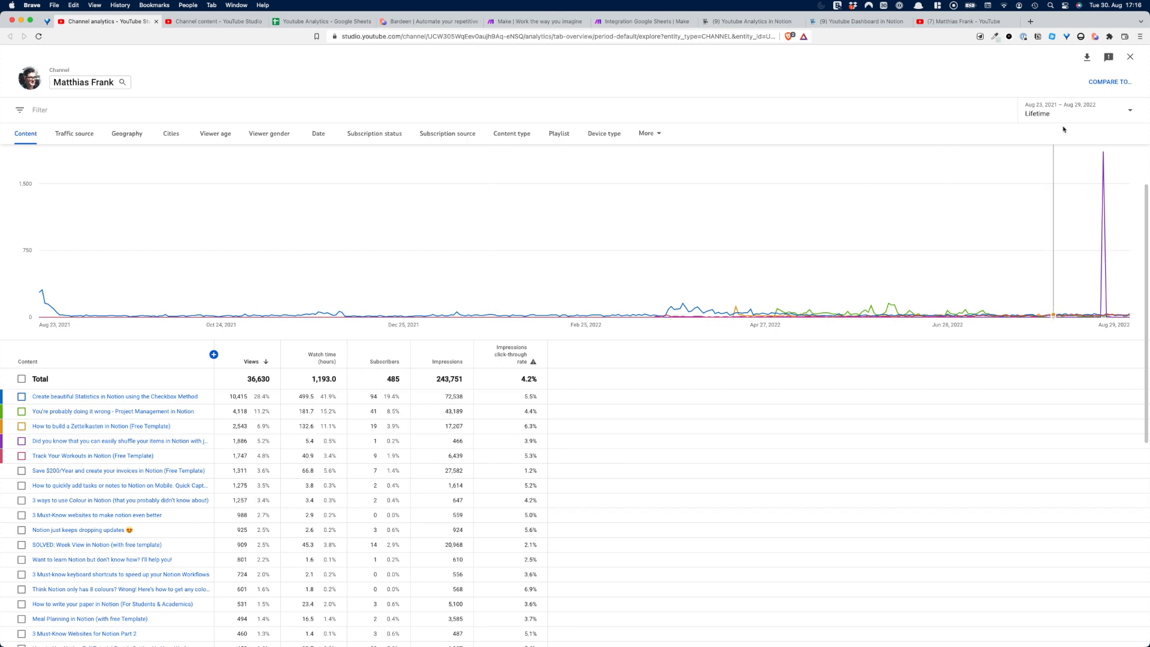
left_click(524, 36)
key("super+c")
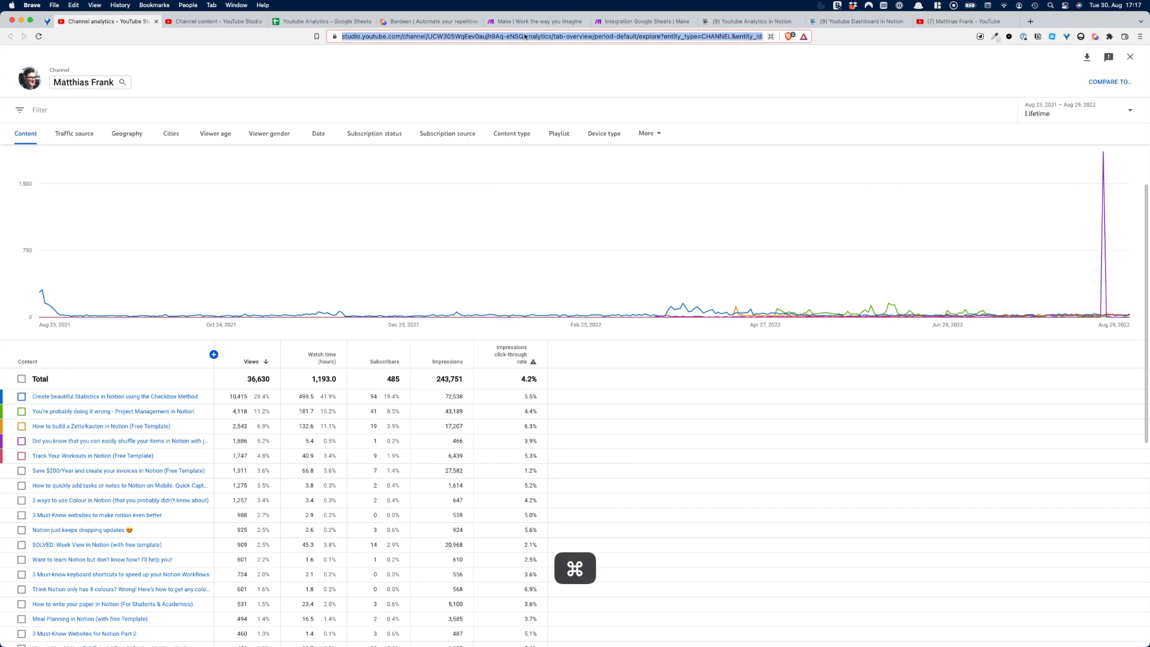
left_click(1095, 37)
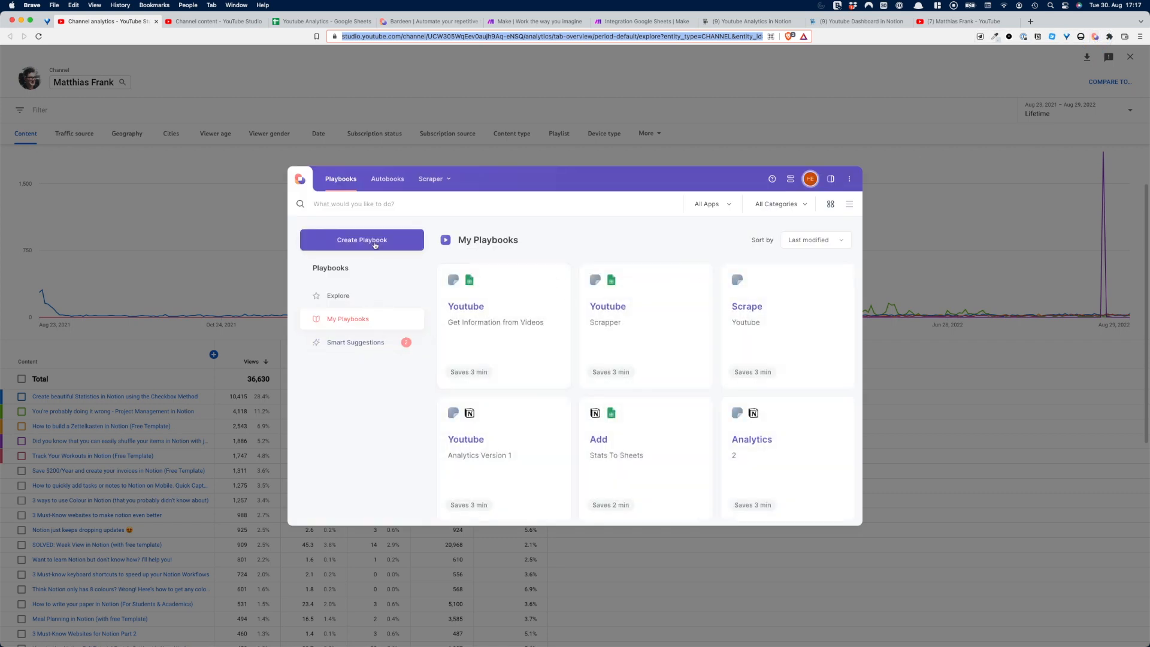
left_click(362, 241)
left_click(312, 367)
scroll(398, 454, "down", 2)
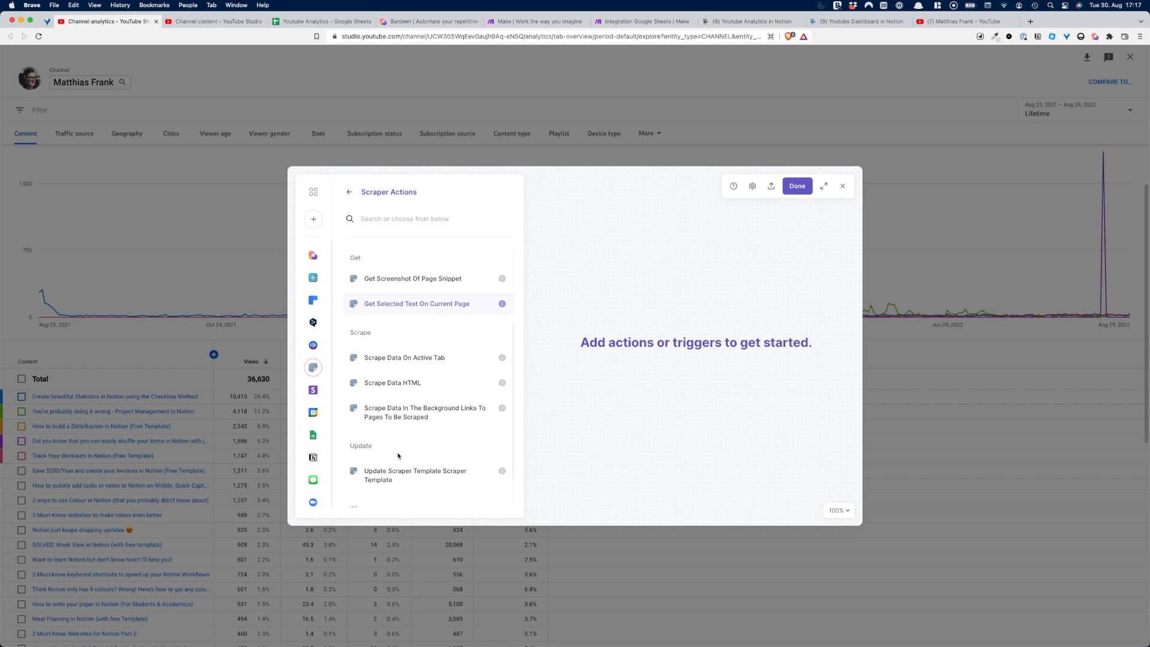
left_click(412, 418)
left_click(383, 256)
key("super+v")
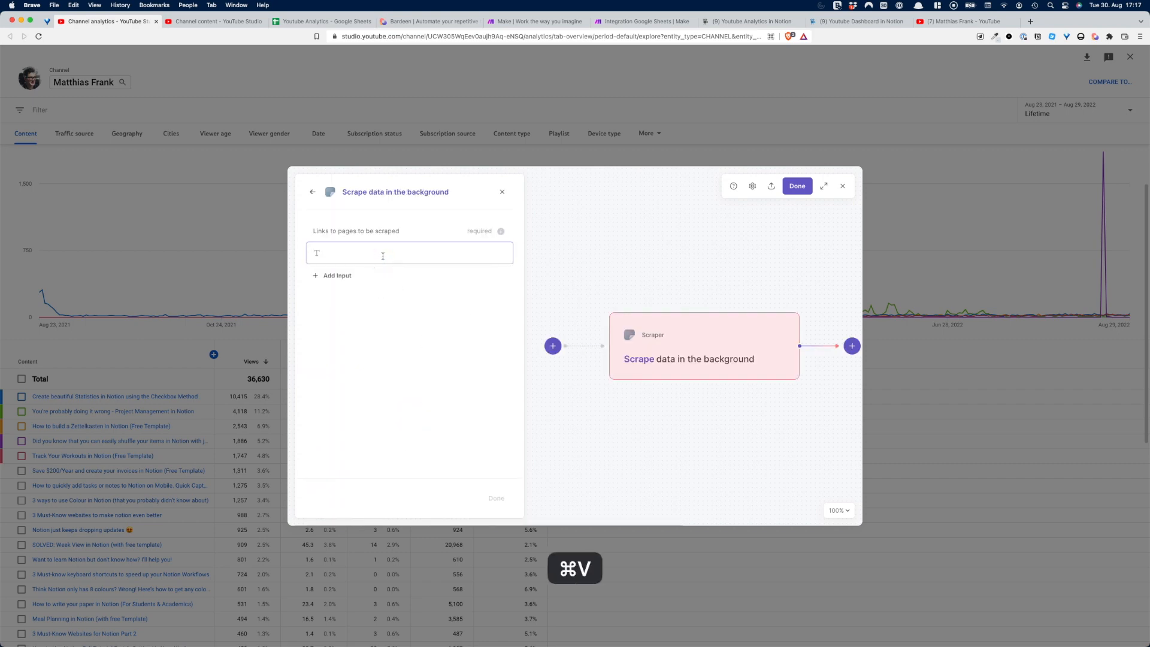
key("super+v")
left_click(843, 188)
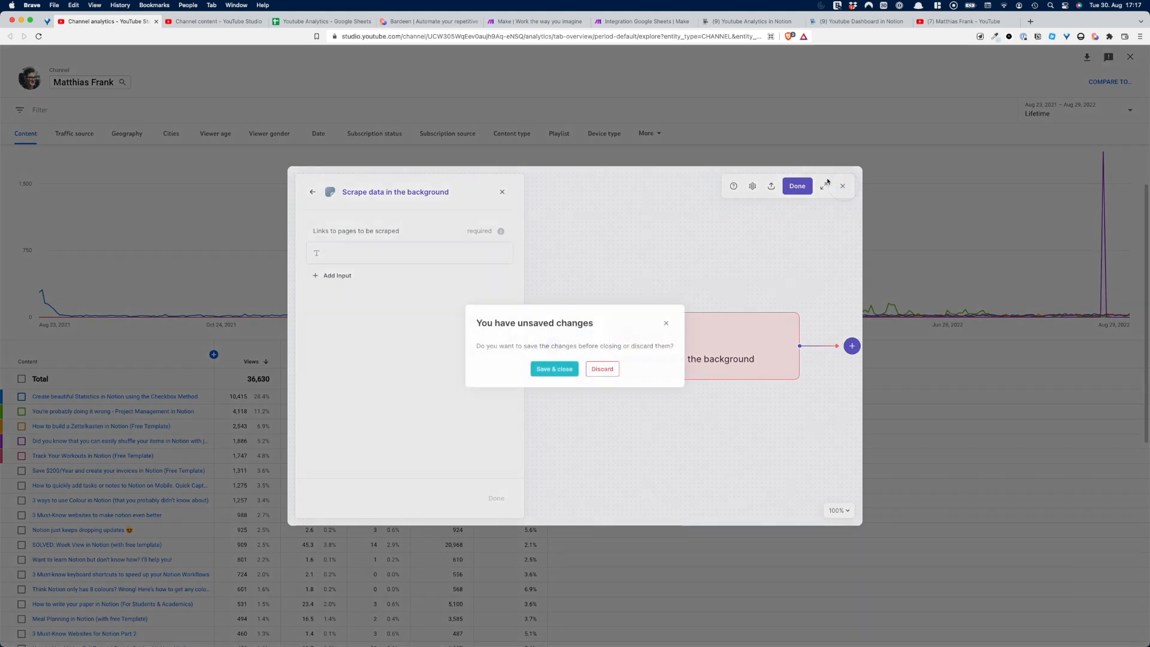
left_click(602, 368)
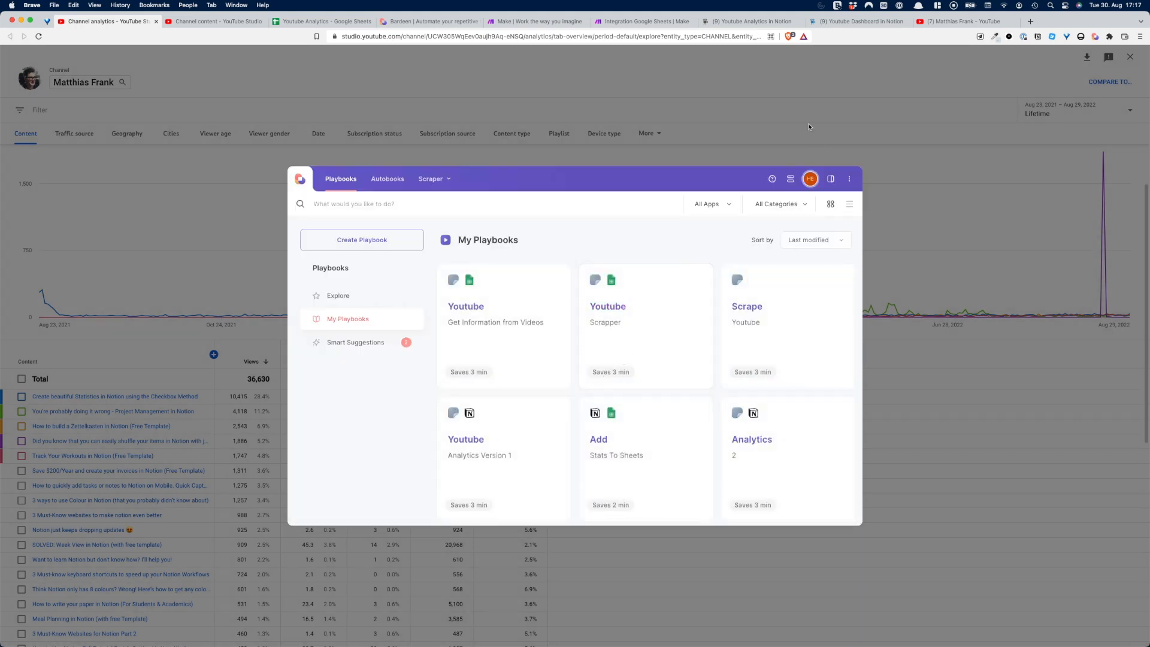
left_click(811, 132)
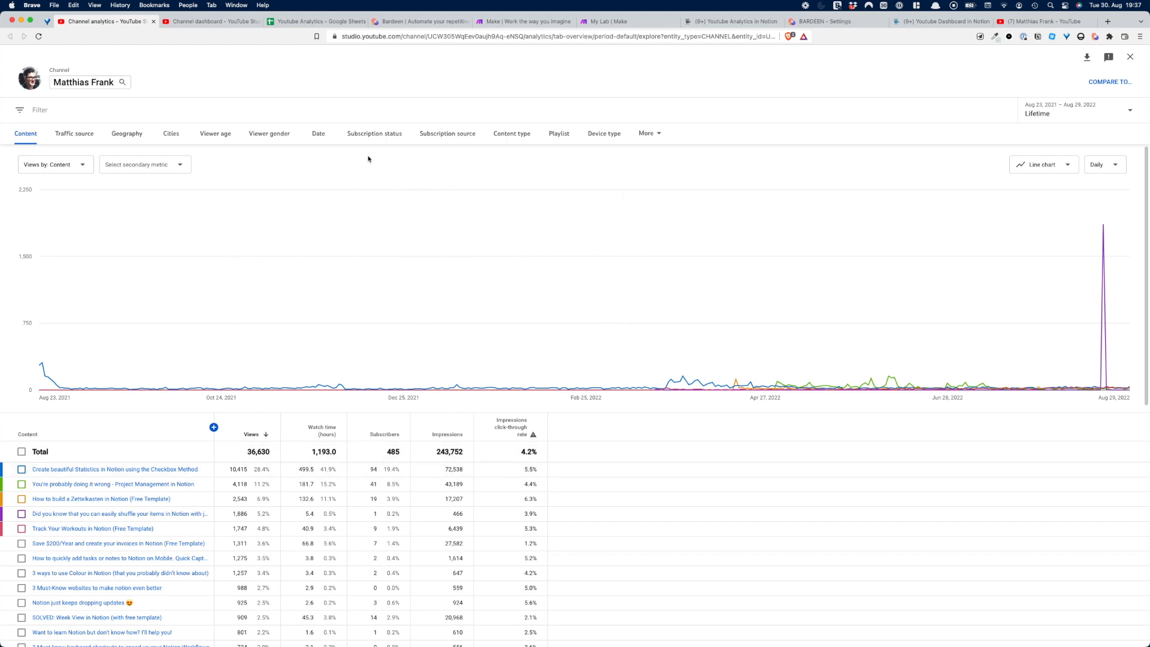
- From the Youtube Analytics in Notion page, create a new Bardeen playbook with a Scrape Data In The Background action
left_click(714, 24)
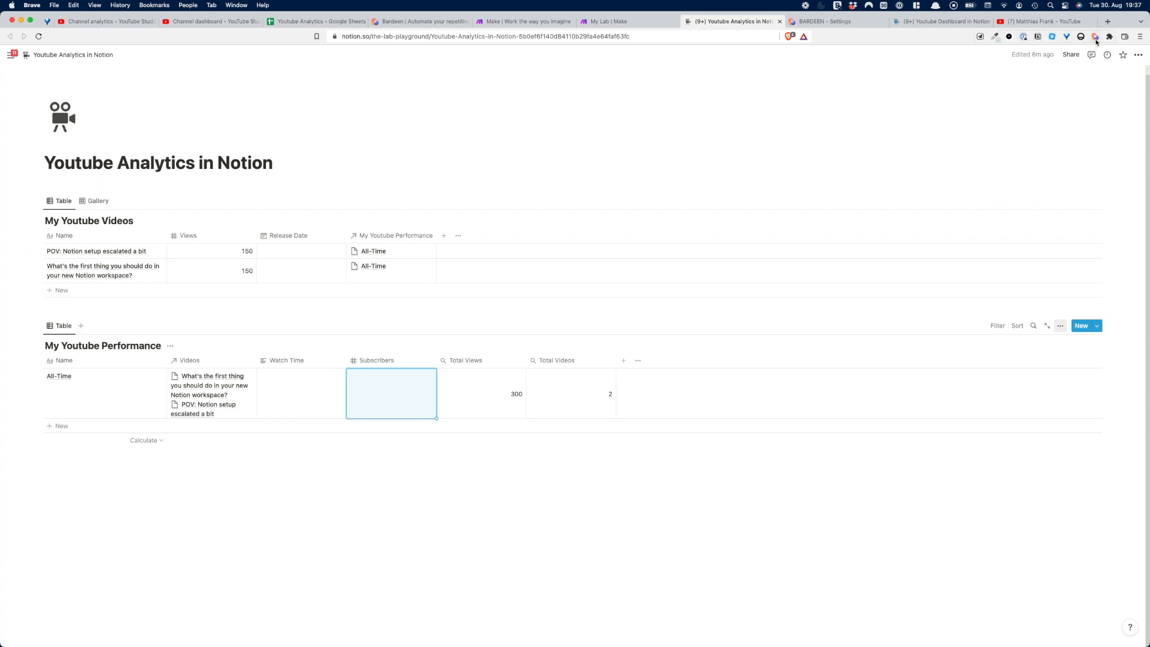
left_click(1095, 37)
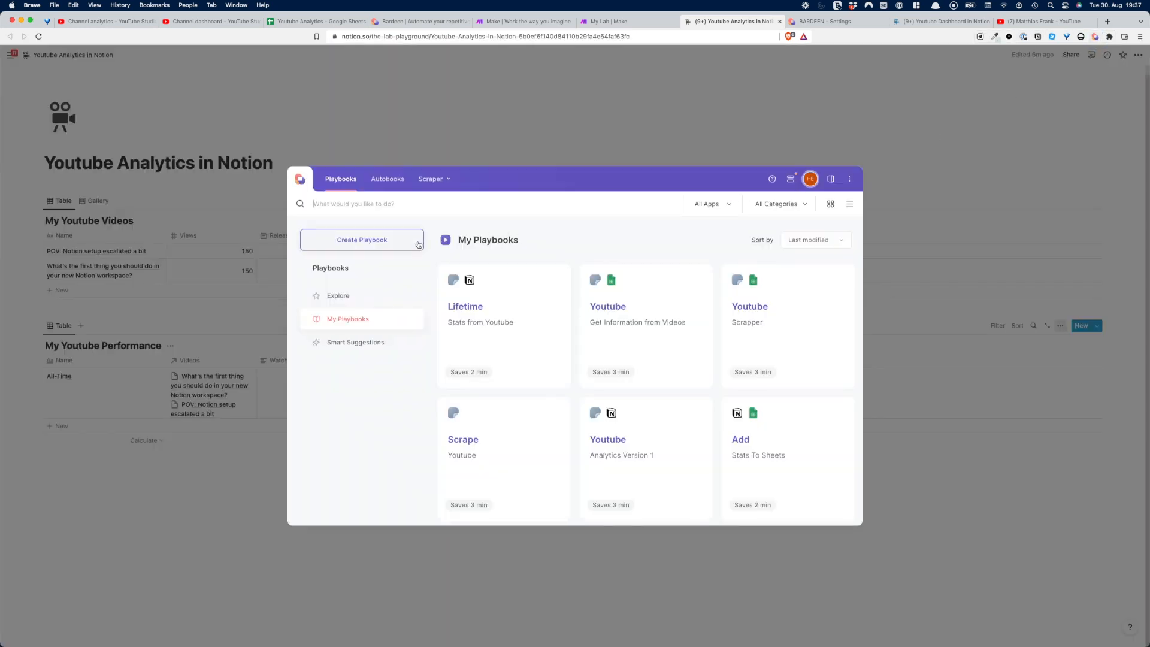
left_click(395, 239)
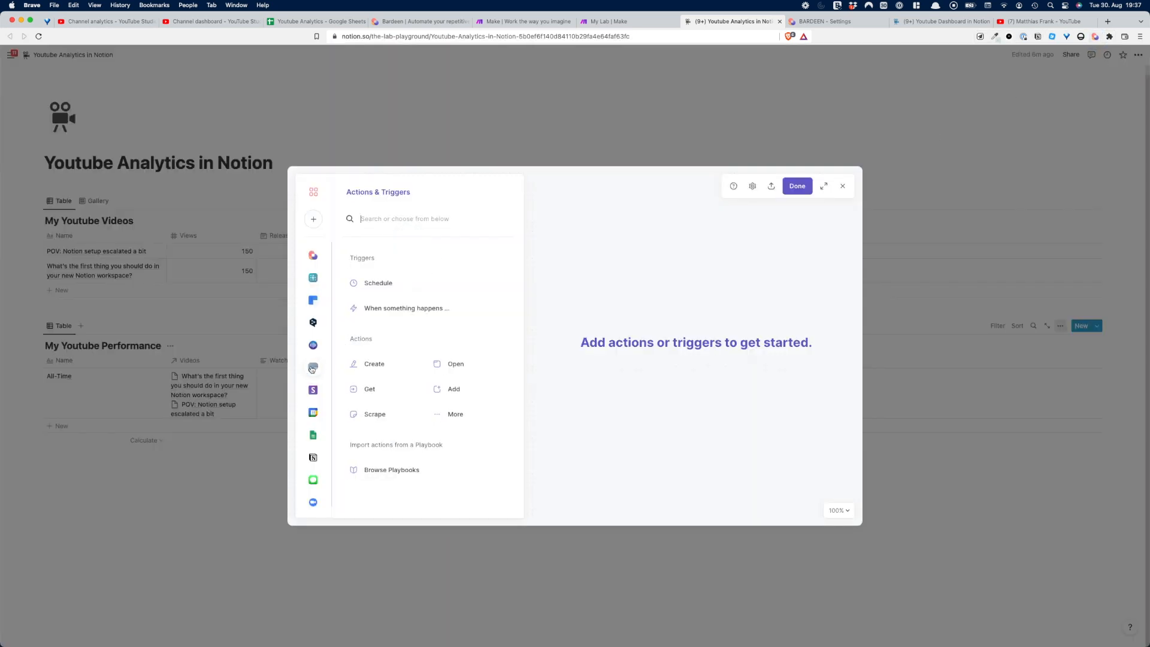
left_click(312, 369)
scroll(394, 396, "down", 3)
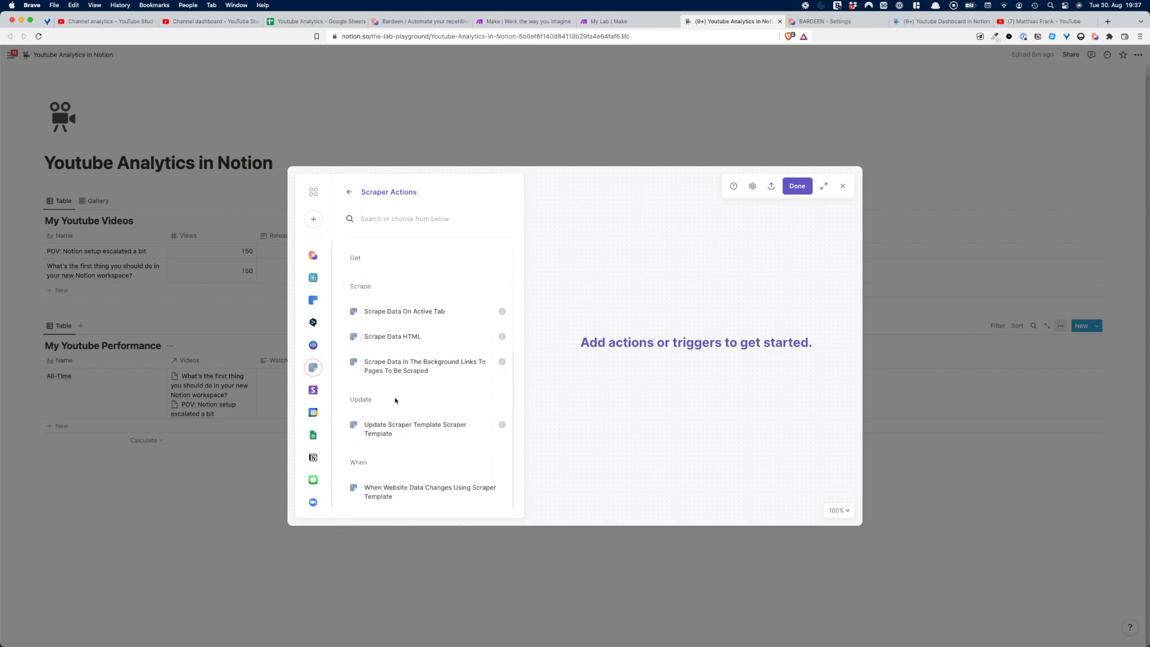
left_click(416, 368)
- Set the action's link to the copied YouTube Studio analytics URL and its scraper template to "Channel analytics - YouTube Studio (2022-08-30T14:38:51.787Z)"
left_click(400, 254)
key("cmd+v")
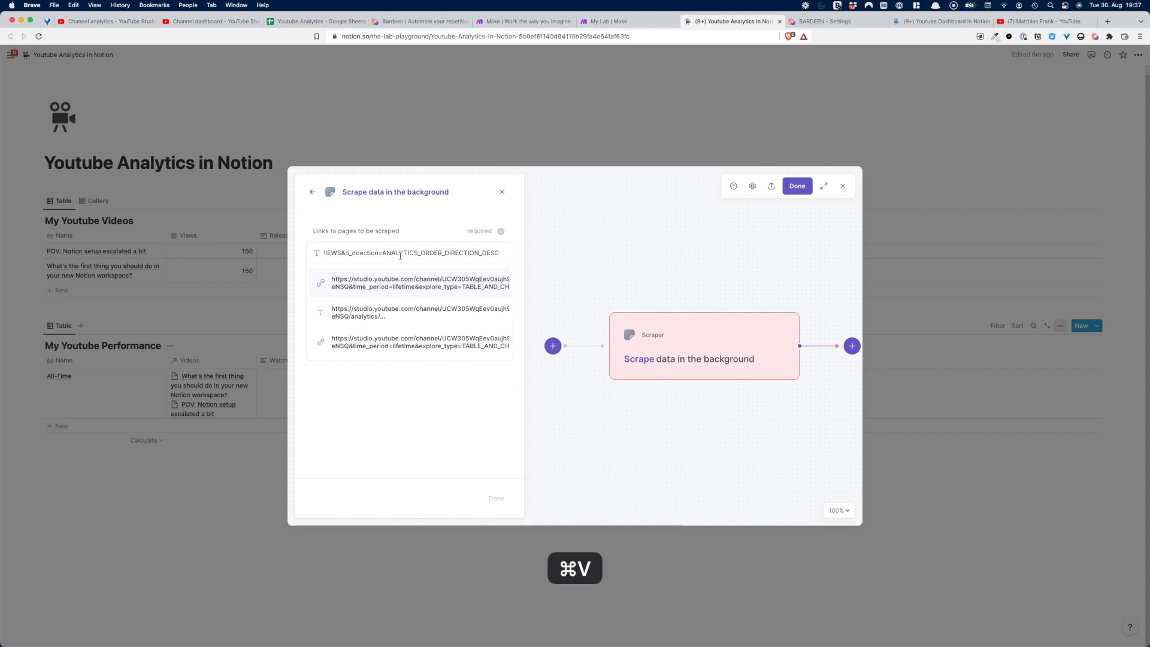
left_click(393, 286)
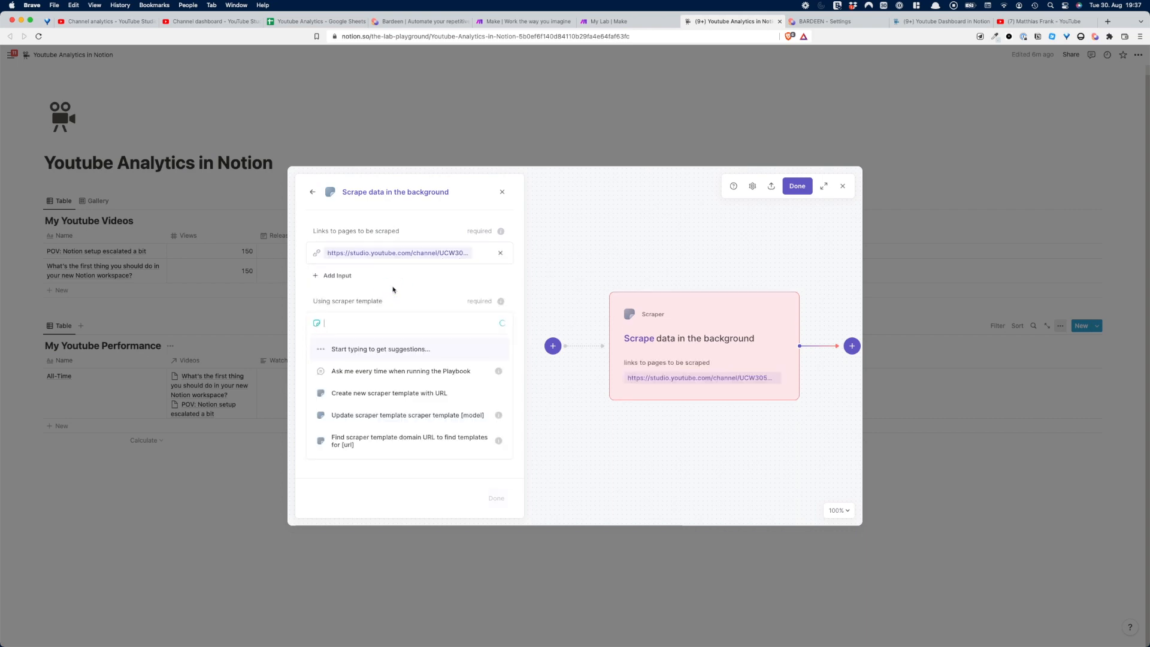
scroll(384, 372, "down", 5)
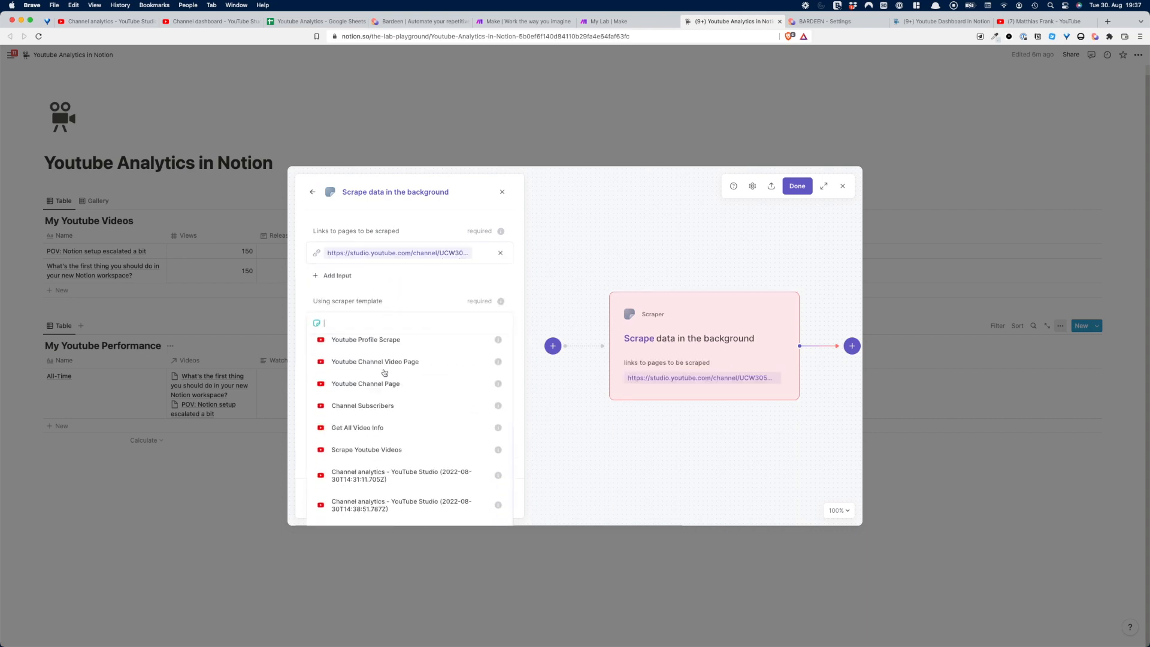
left_click(410, 508)
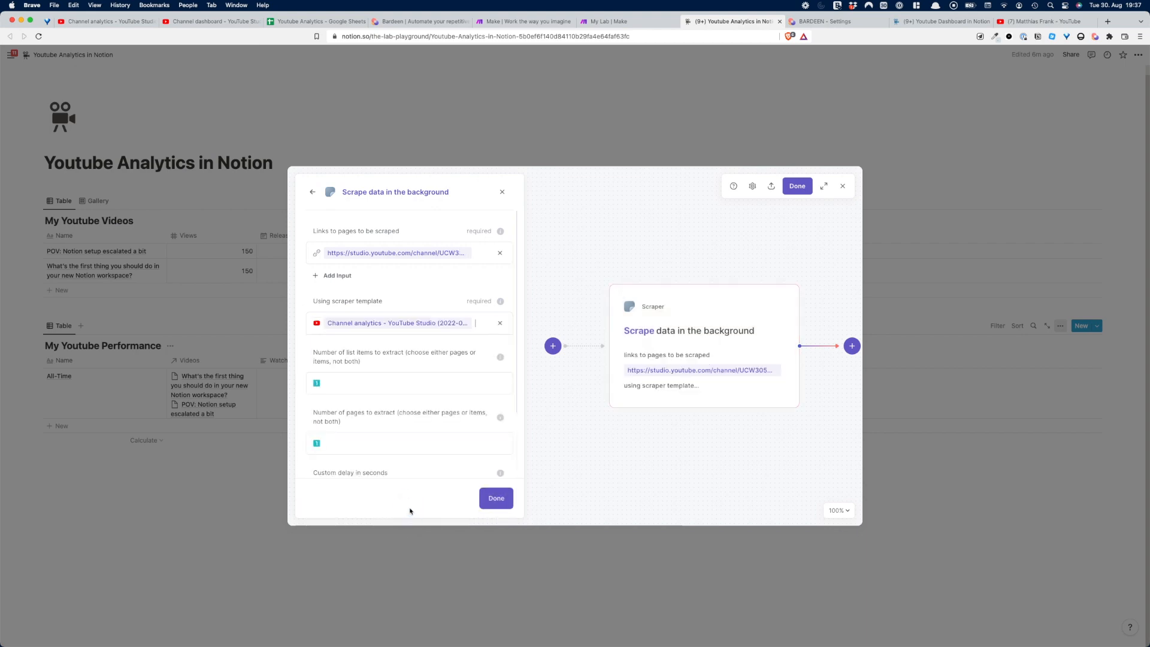
- Set the background scraping action's In incognito window option to No and finish configuring the action
left_click(393, 364)
scroll(390, 359, "down", 3)
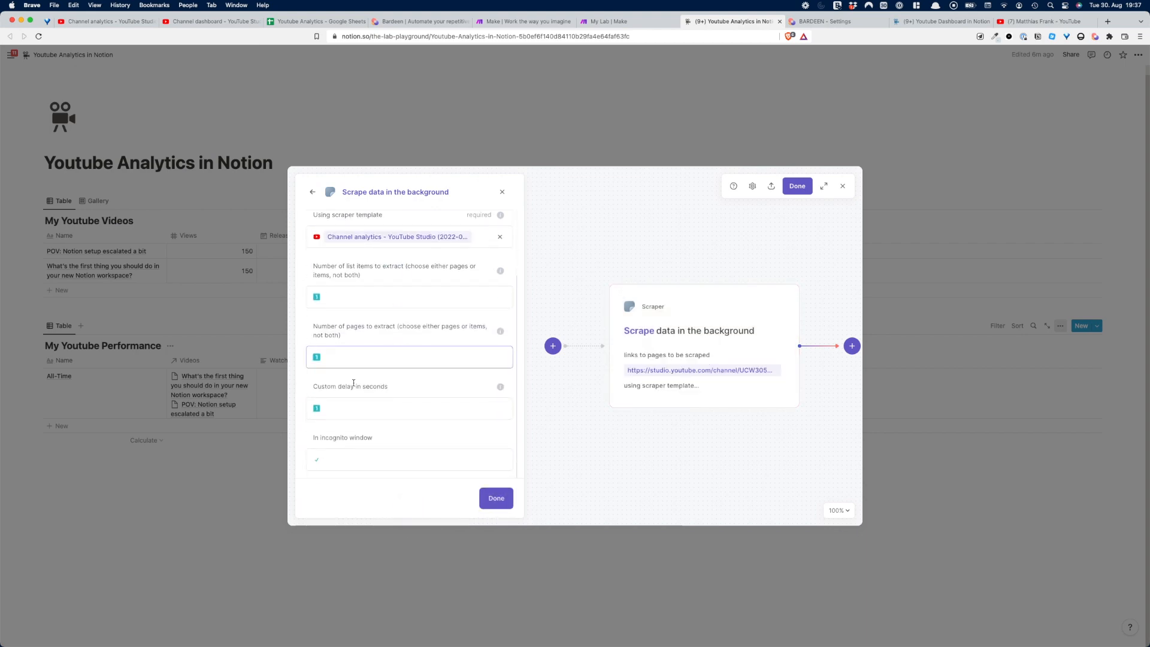
left_click(333, 452)
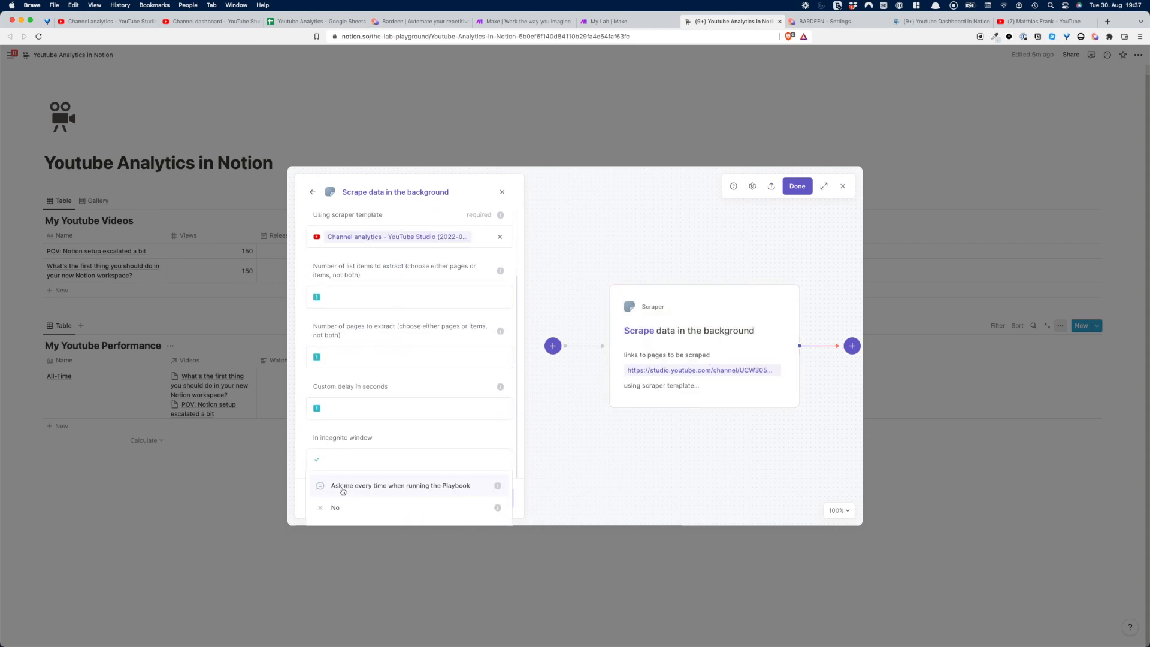
left_click(329, 508)
left_click(354, 430)
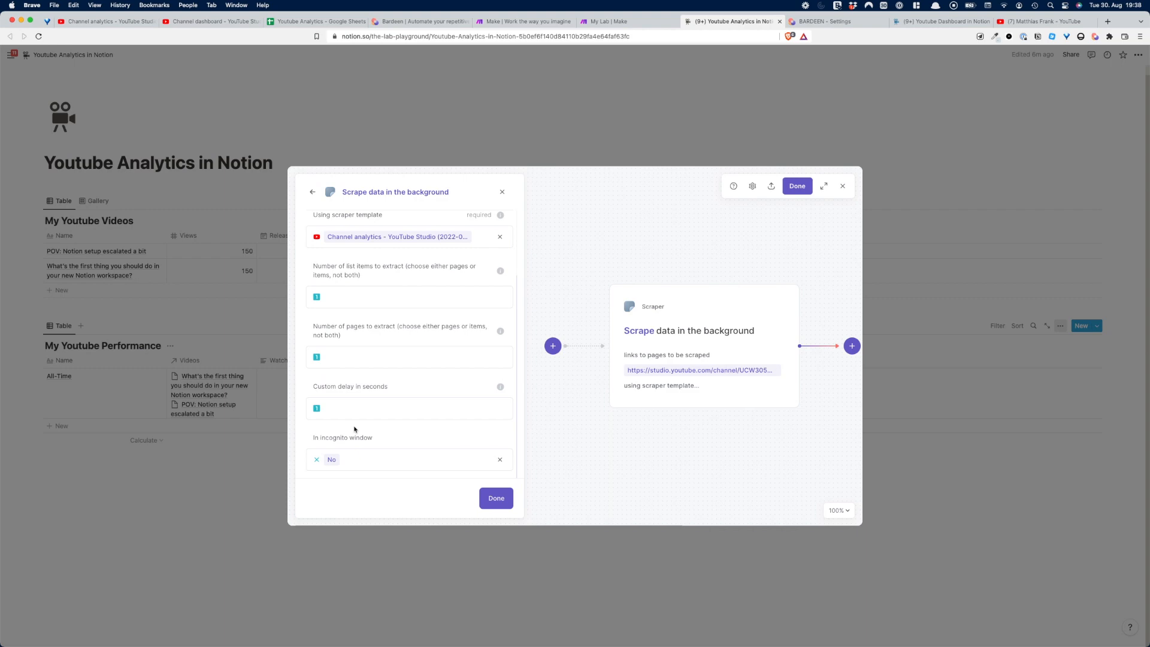
left_click(496, 499)
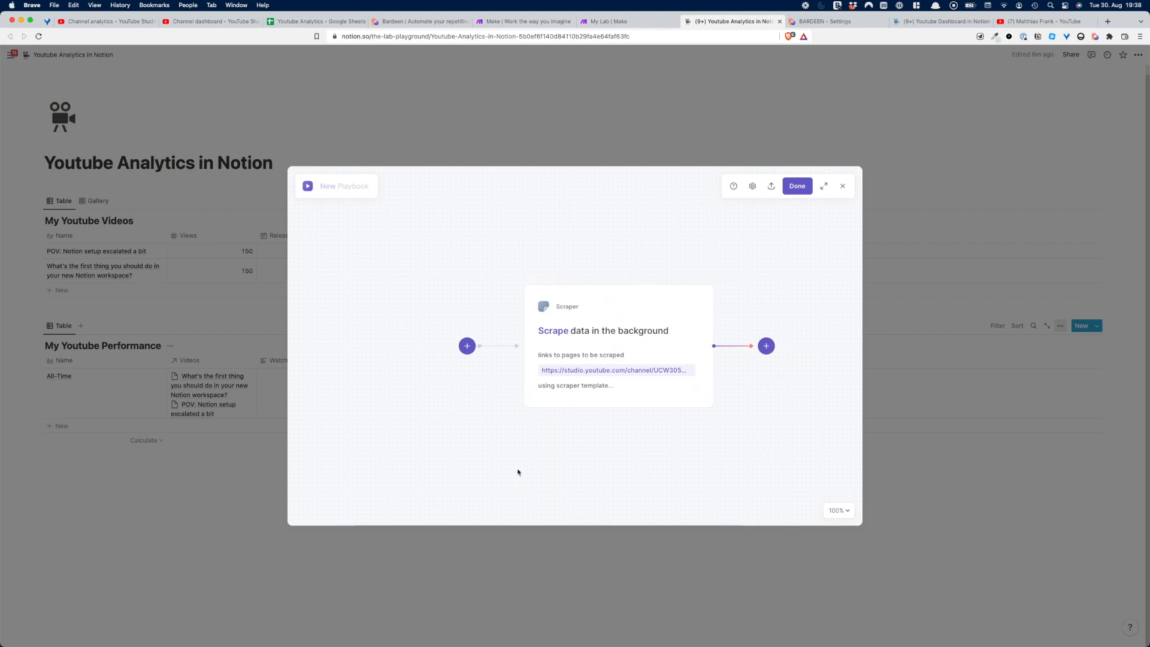
- Add Notion's Update Notion Page In Database as a new action after the background scraper
left_click(732, 351)
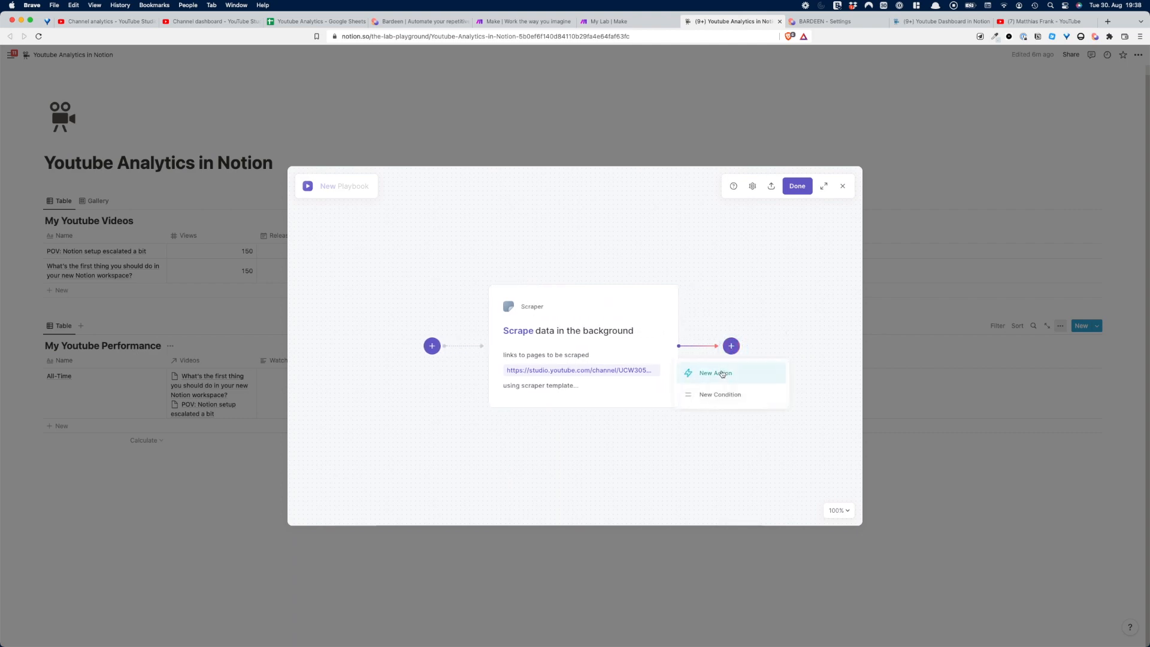
left_click(717, 373)
left_click(313, 457)
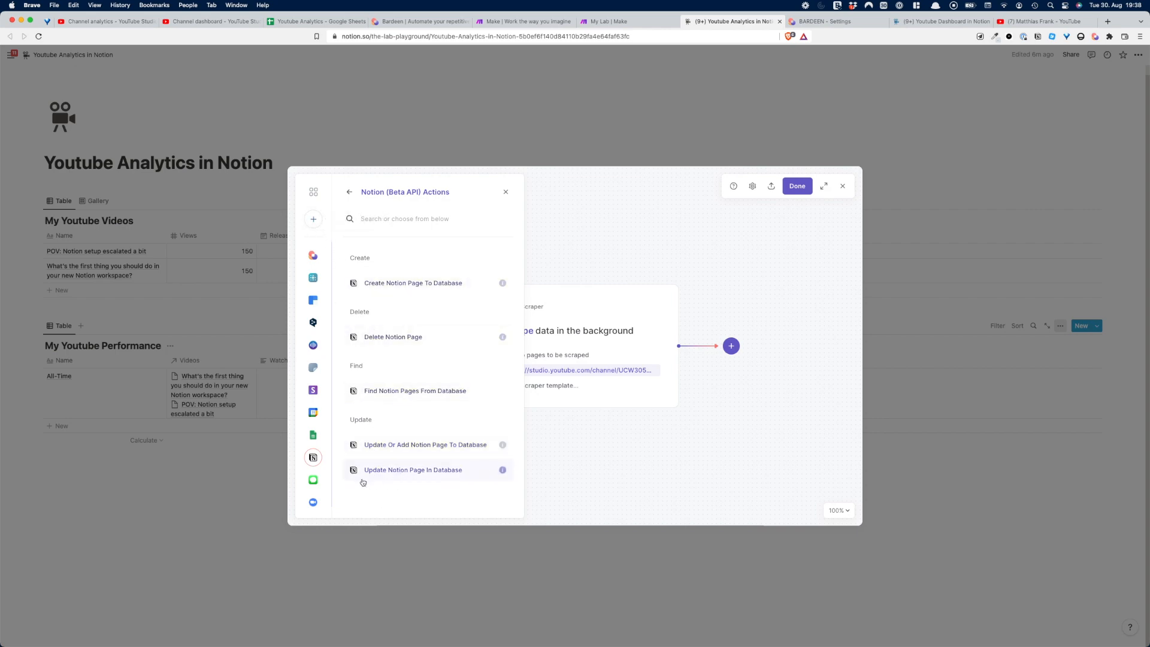
left_click(393, 477)
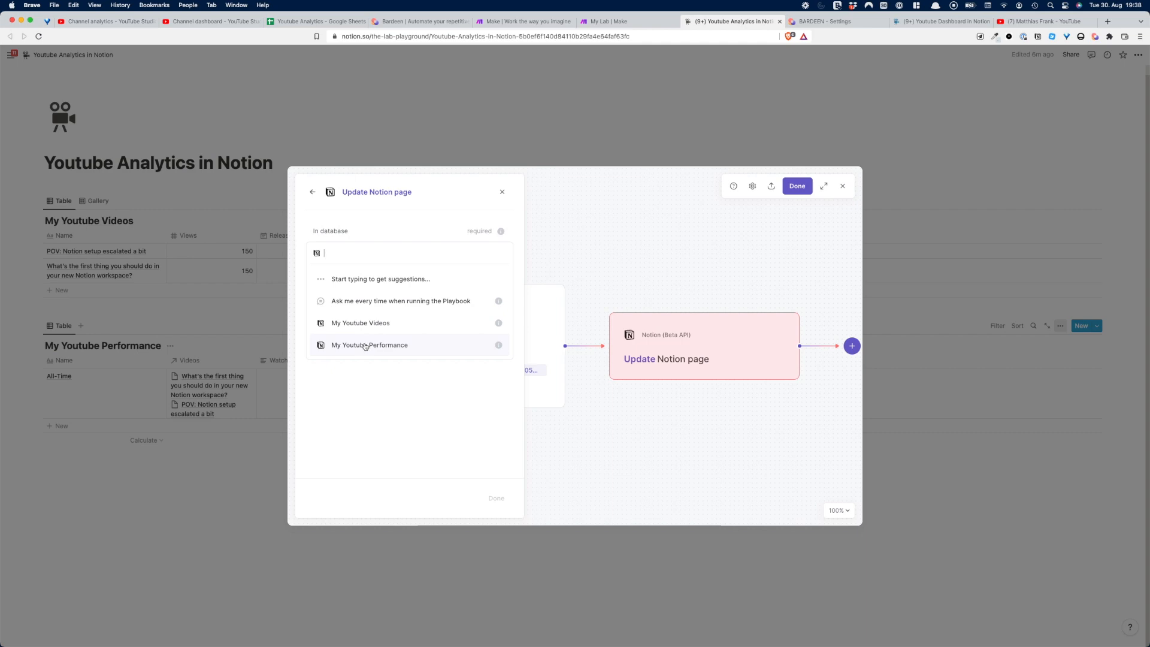
- Check which integrations the Youtube Analytics in Notion page is shared with and reopen the Bardeen playbook
left_click(557, 163)
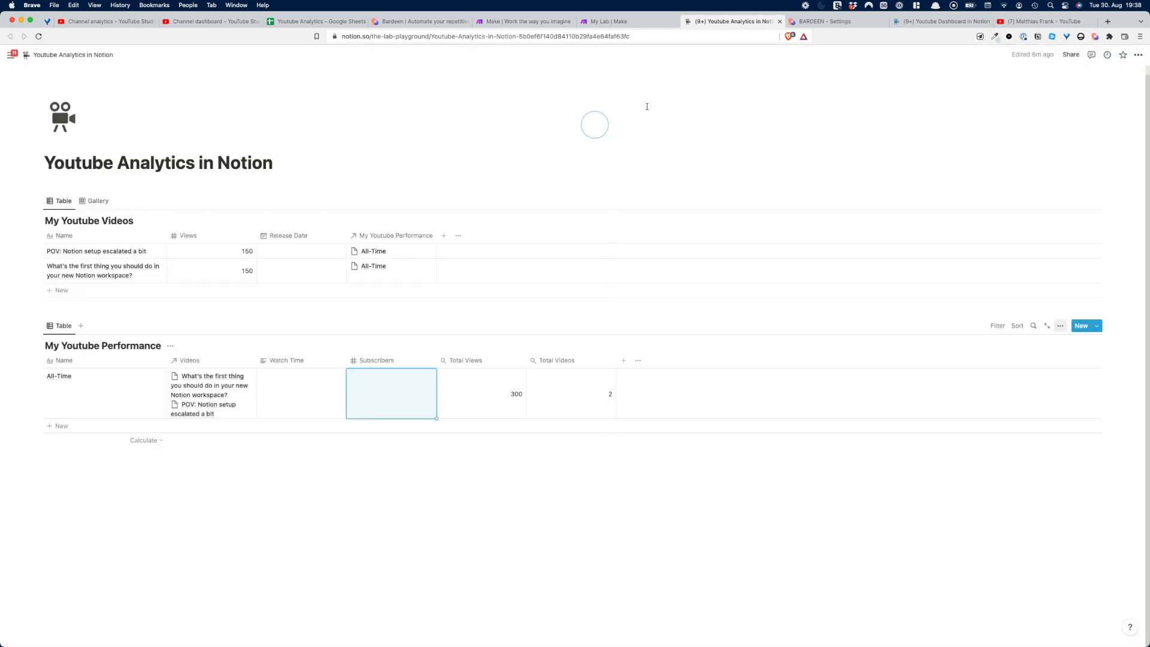
left_click(1071, 54)
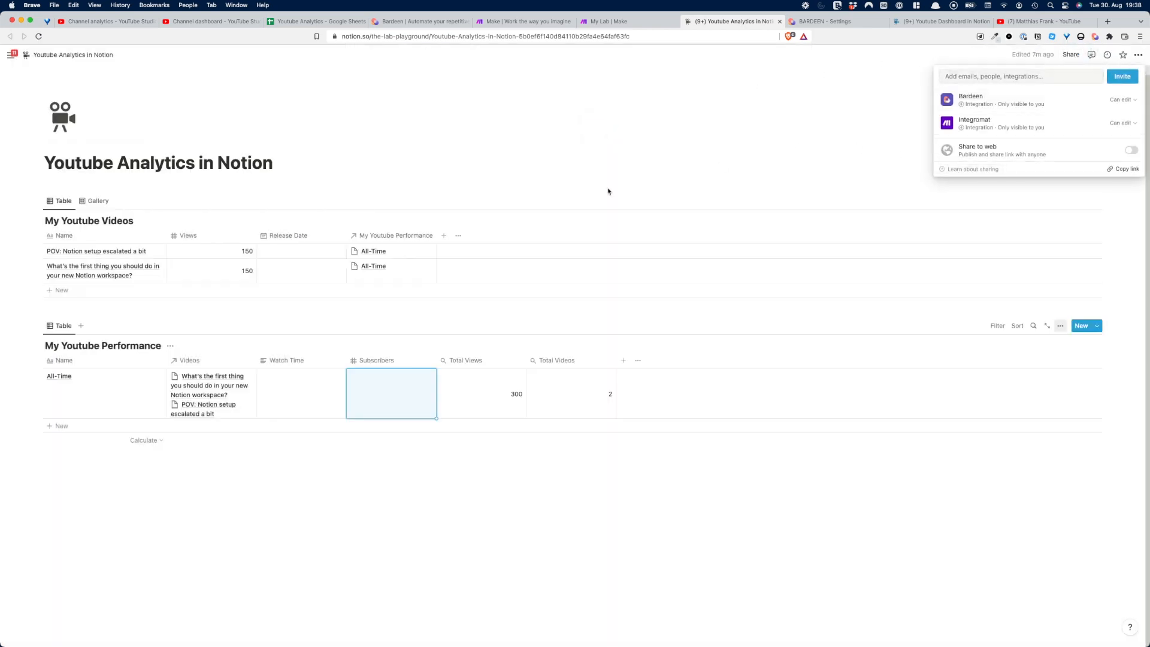
left_click(842, 129)
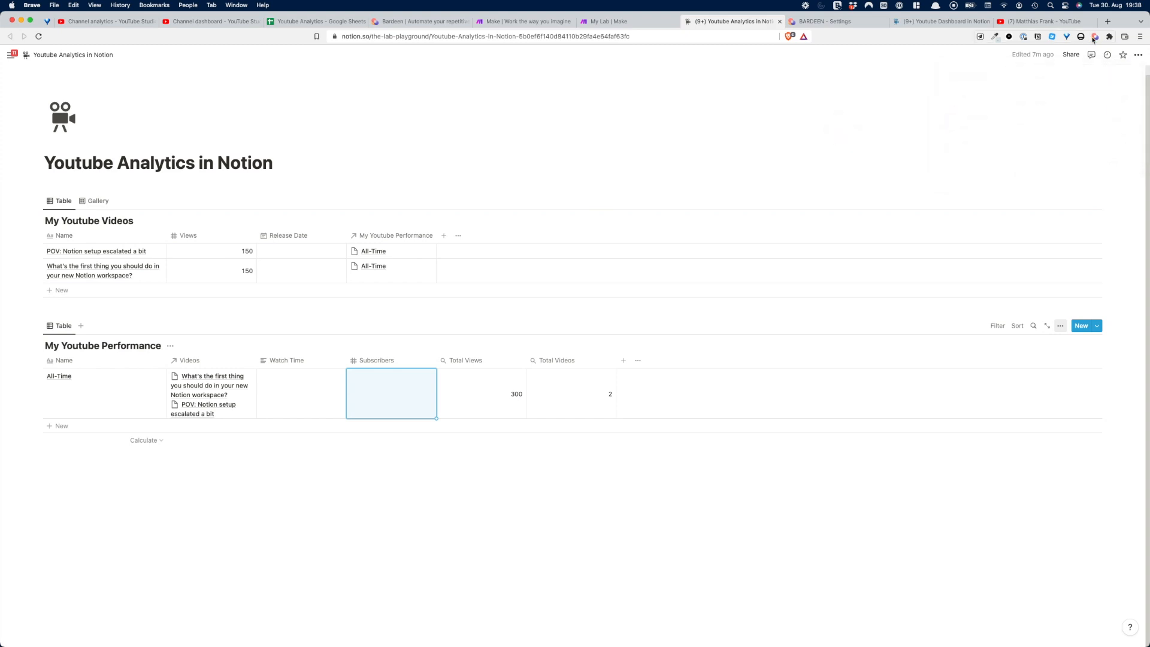
left_click(1097, 36)
- Set the update action's database to My Youtube Performance and its page to update to All-Time
left_click(392, 252)
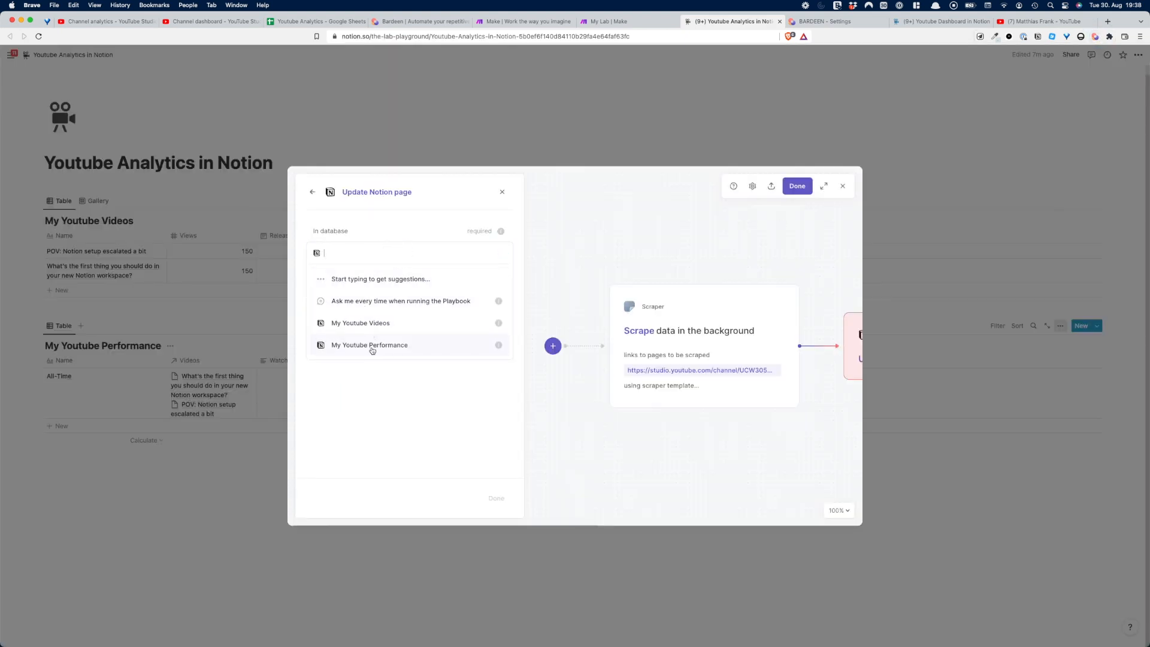
left_click(372, 350)
left_click(367, 376)
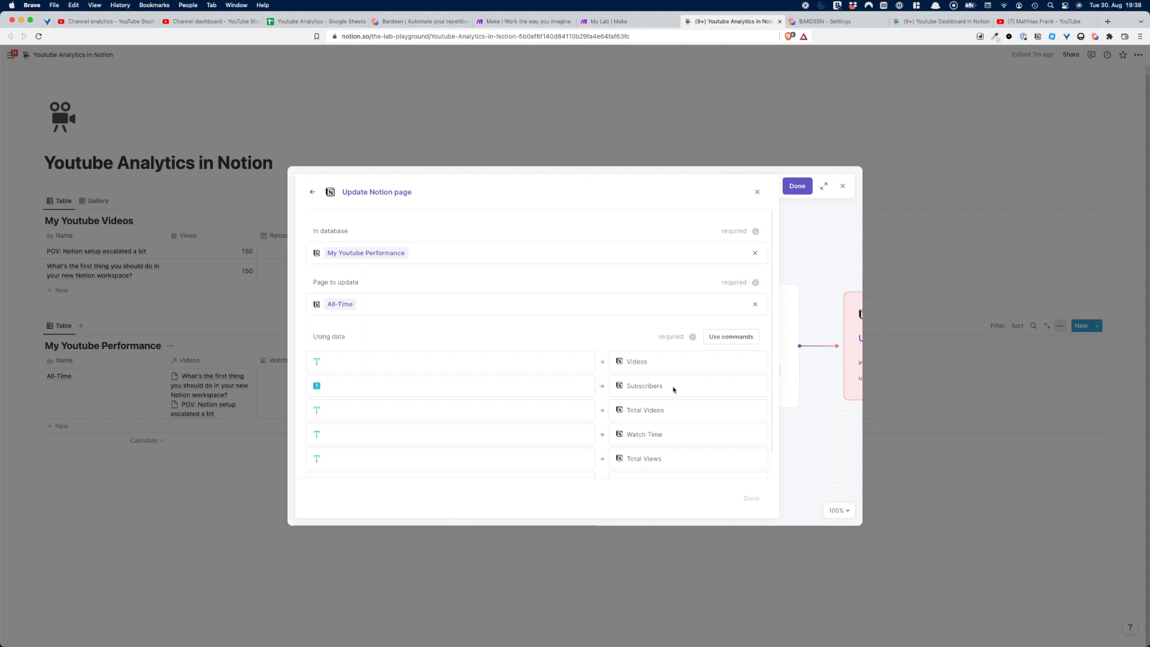
left_click(370, 388)
left_click(365, 461)
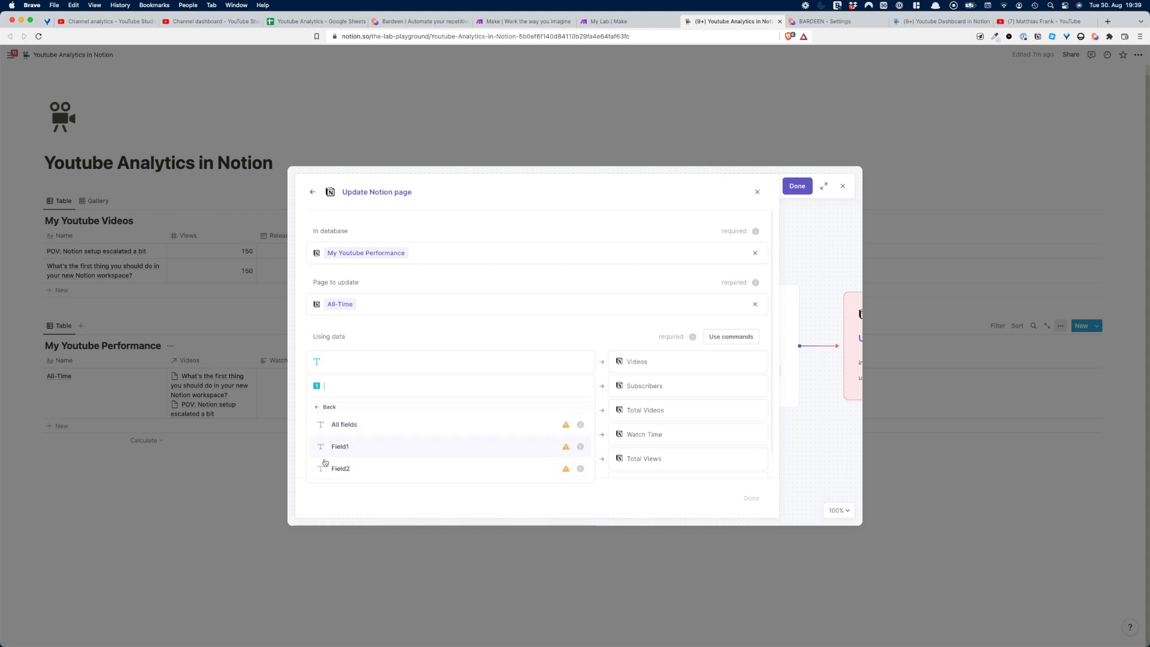
left_click(376, 334)
left_click(427, 387)
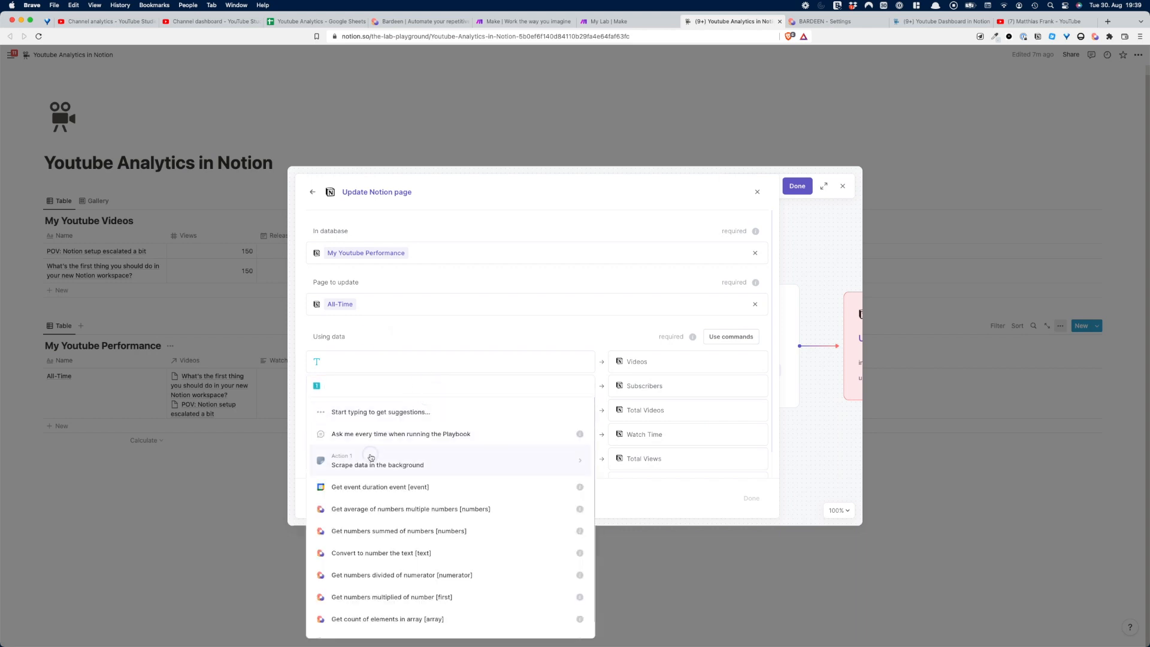
left_click(371, 460)
left_click(502, 339)
- Map Subscribers to a Convert to number function that takes Field2 of the background scraper's table as its text
left_click(418, 390)
left_click(388, 554)
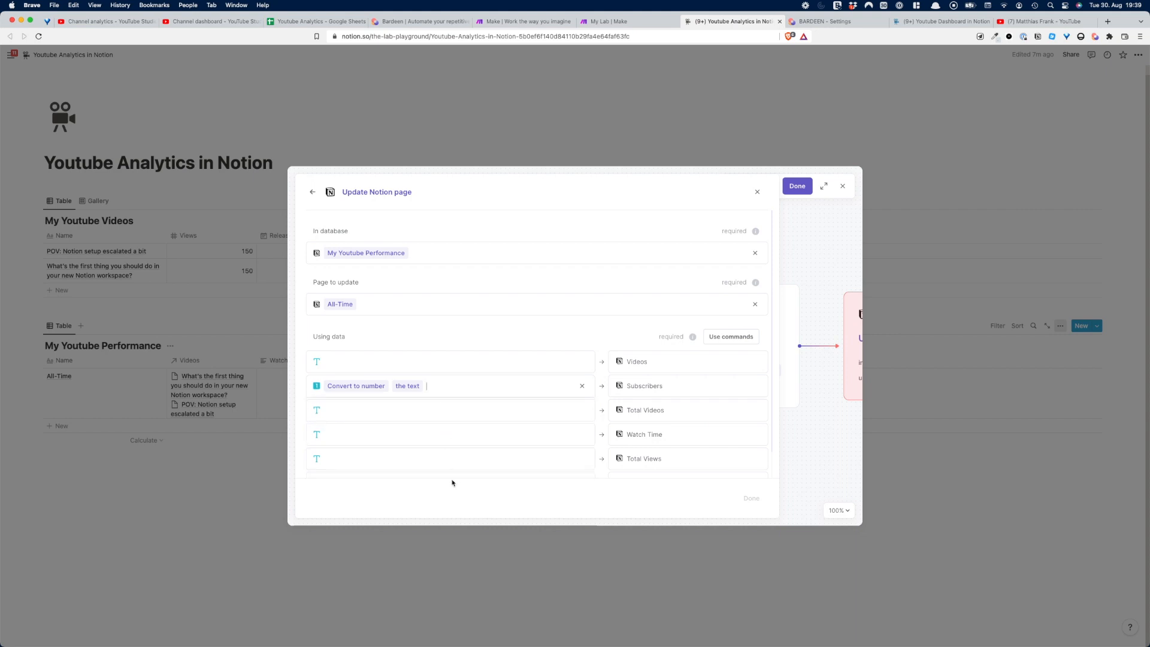
left_click(449, 385)
left_click(411, 460)
left_click(437, 474)
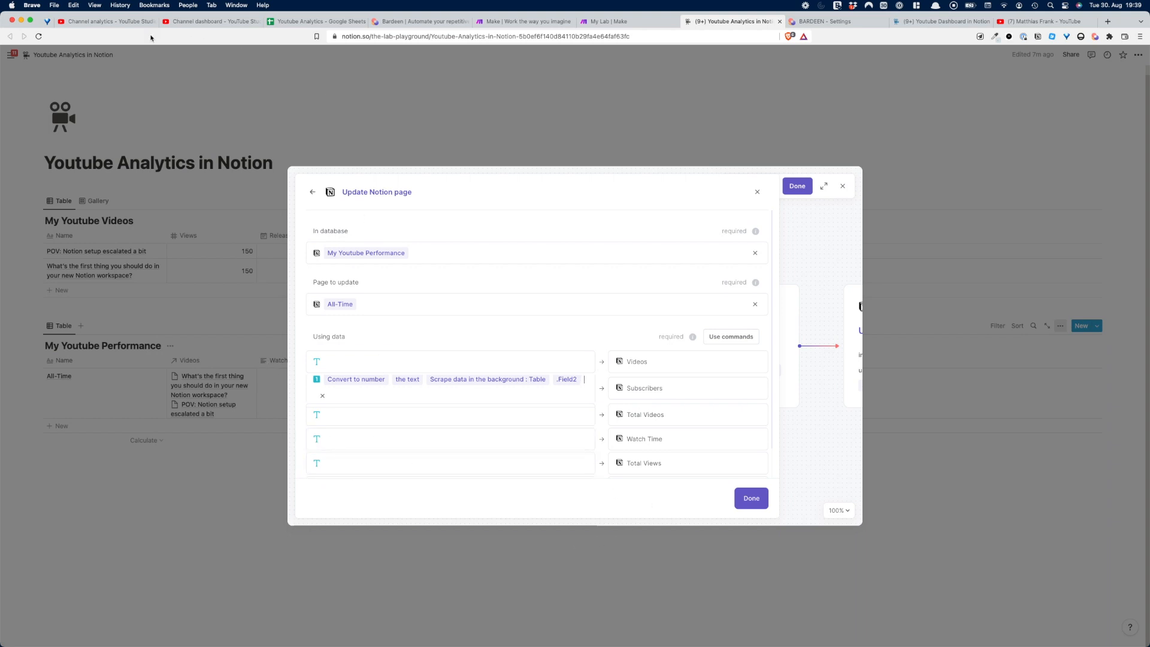
- Check the total watch time in the YouTube Studio Lifetime channel analytics by highlighting its value
left_click(130, 23)
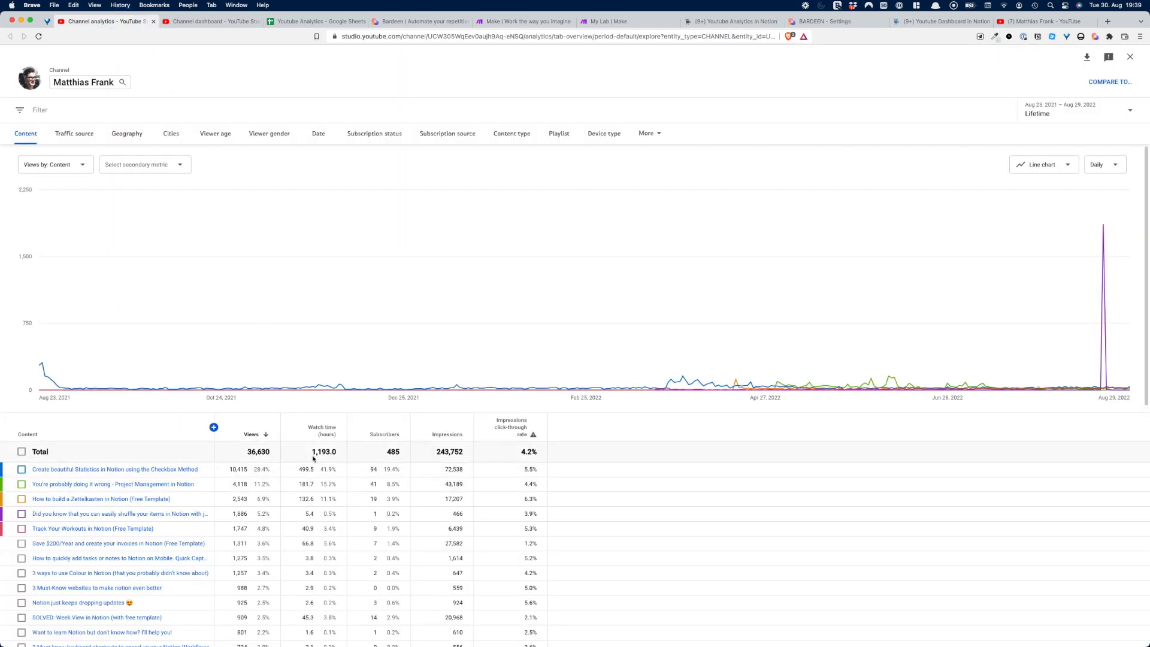
left_click_drag(313, 452, 339, 448)
left_click(315, 453)
left_click(330, 452)
double_click(321, 448)
left_click(316, 451)
double_click(313, 450)
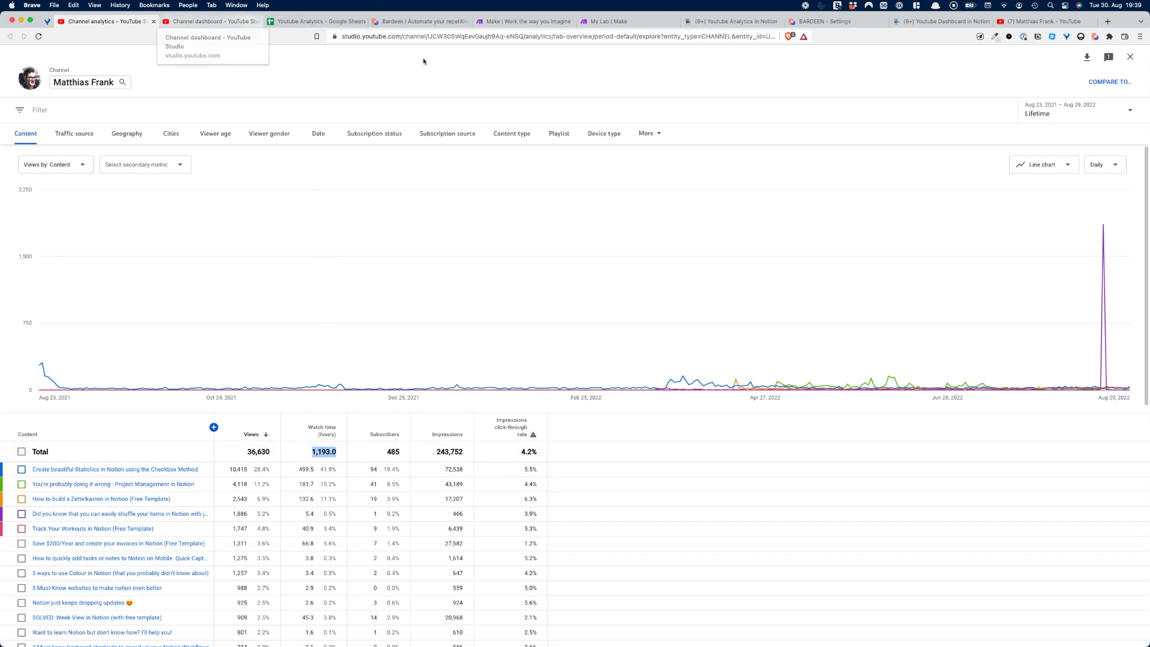
- Return to the Bardeen playbook in Notion, map Watch Time to Field1 of the scraped table and finish the update action
left_click(722, 21)
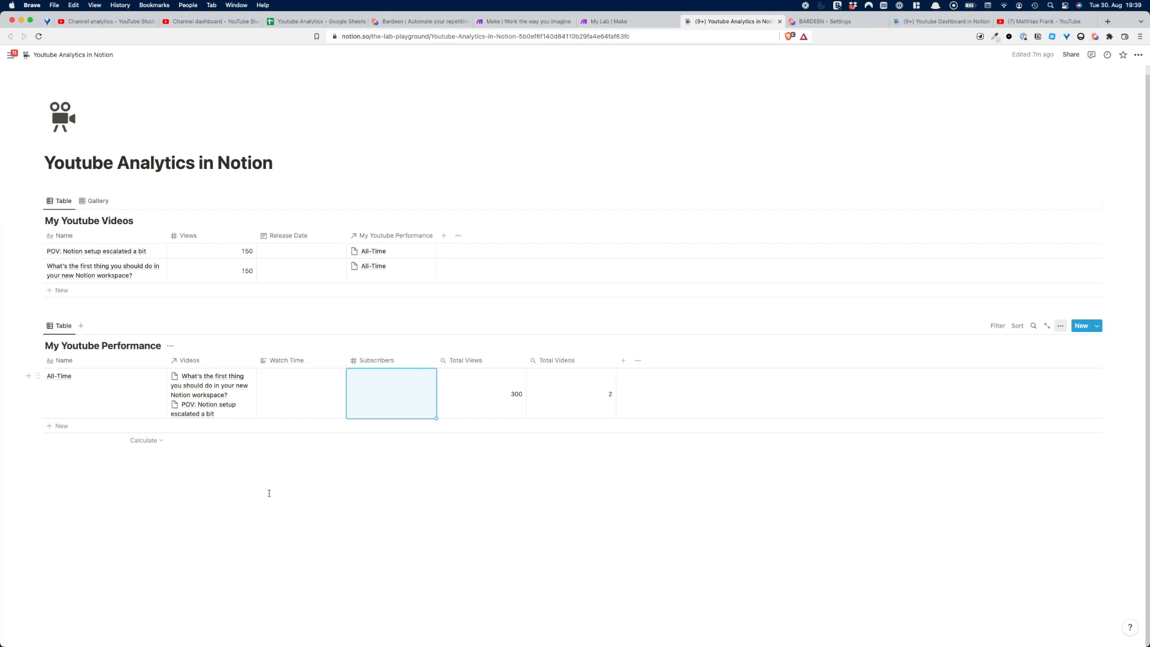
left_click(1095, 37)
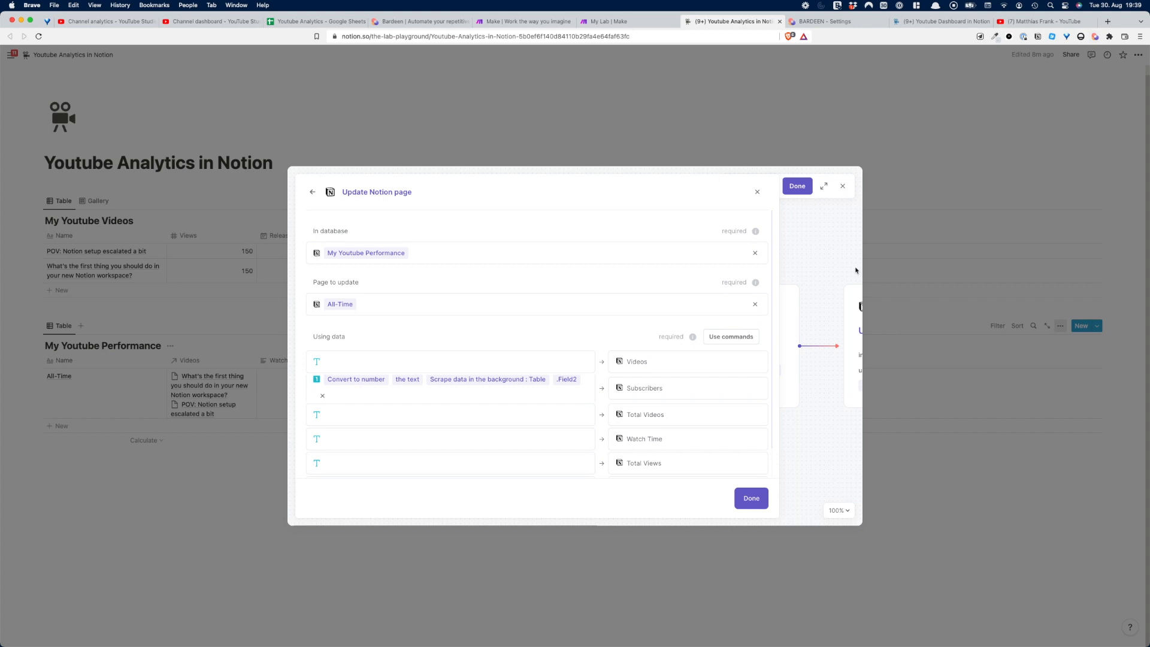
left_click(427, 424)
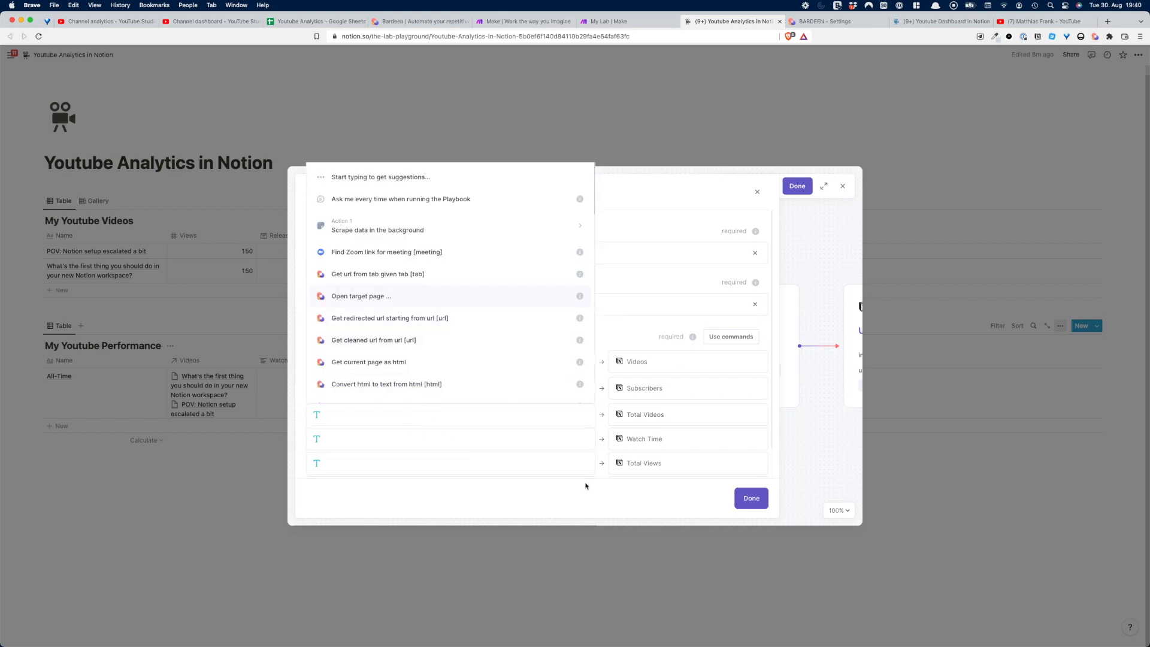
left_click(562, 442)
left_click(376, 260)
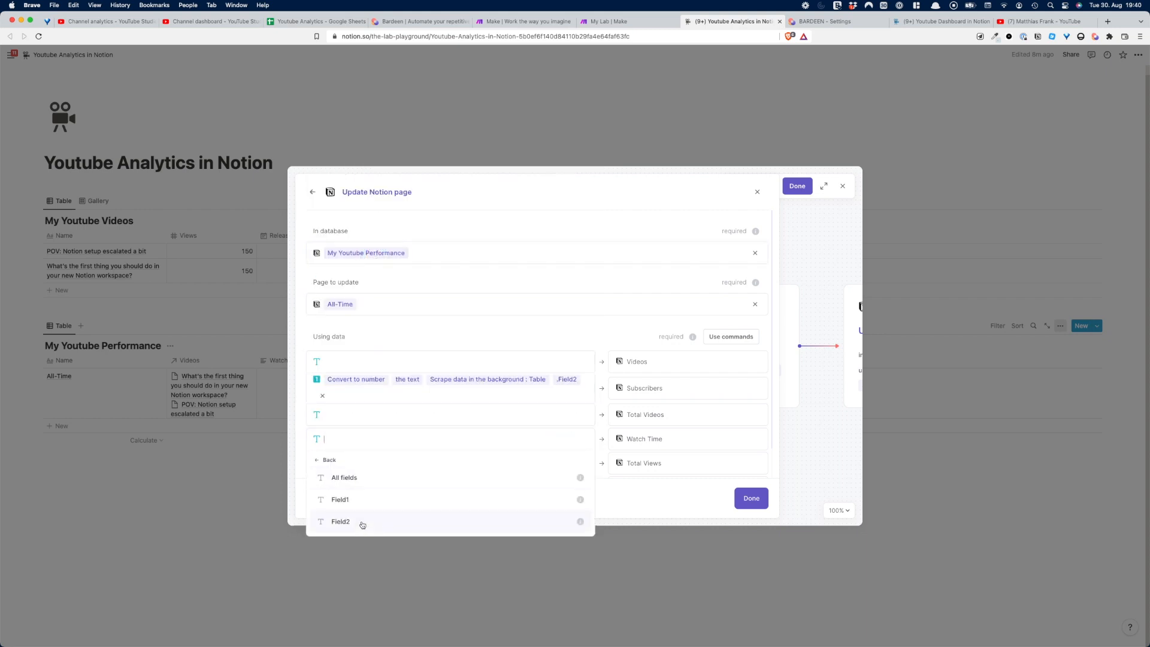
left_click(368, 501)
left_click(752, 498)
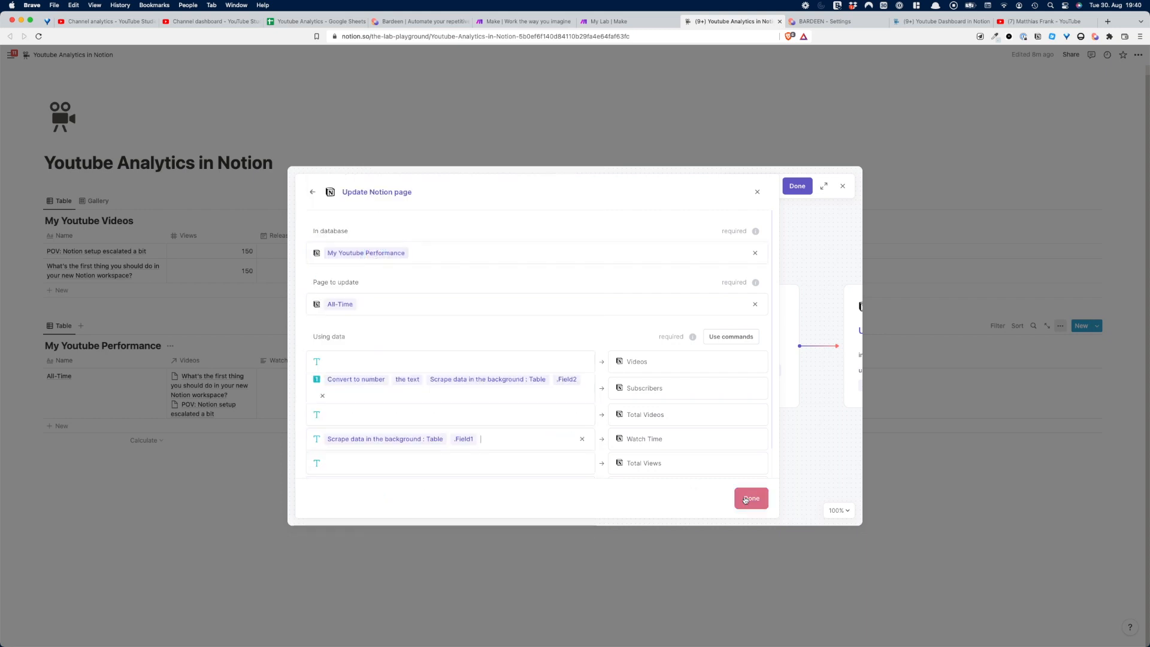
- Save the playbook as "Get Lifetime Stats from Youtube", run it and dismiss its result summary
left_click(797, 186)
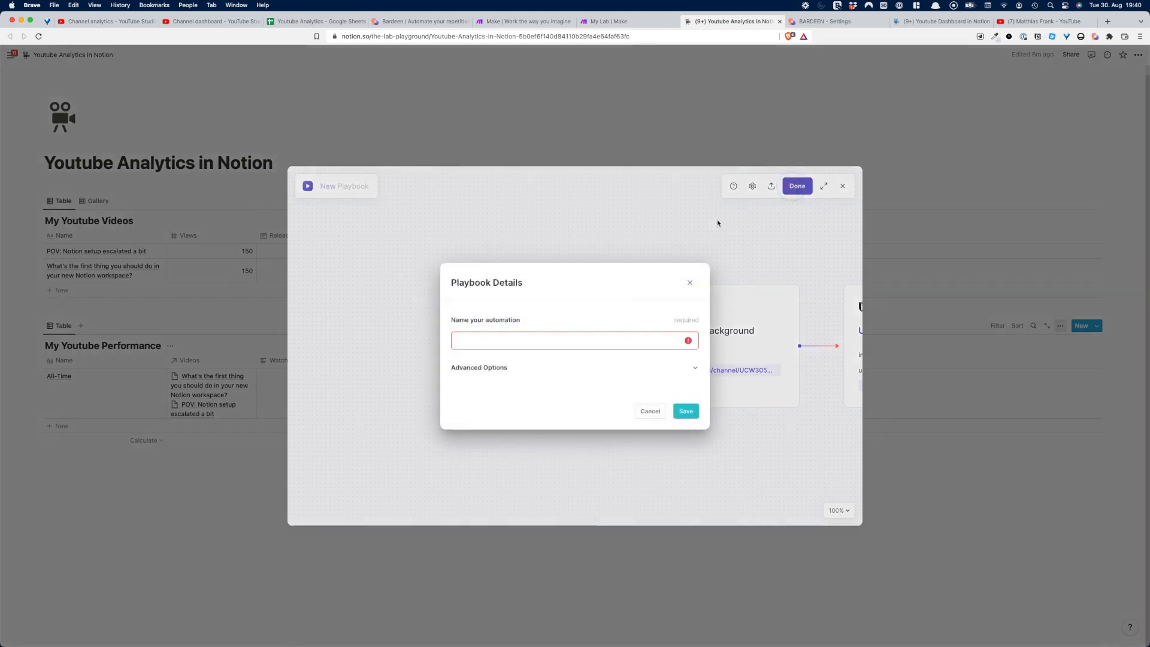
left_click(471, 344)
type("Get Lifetime Stats from Youtube")
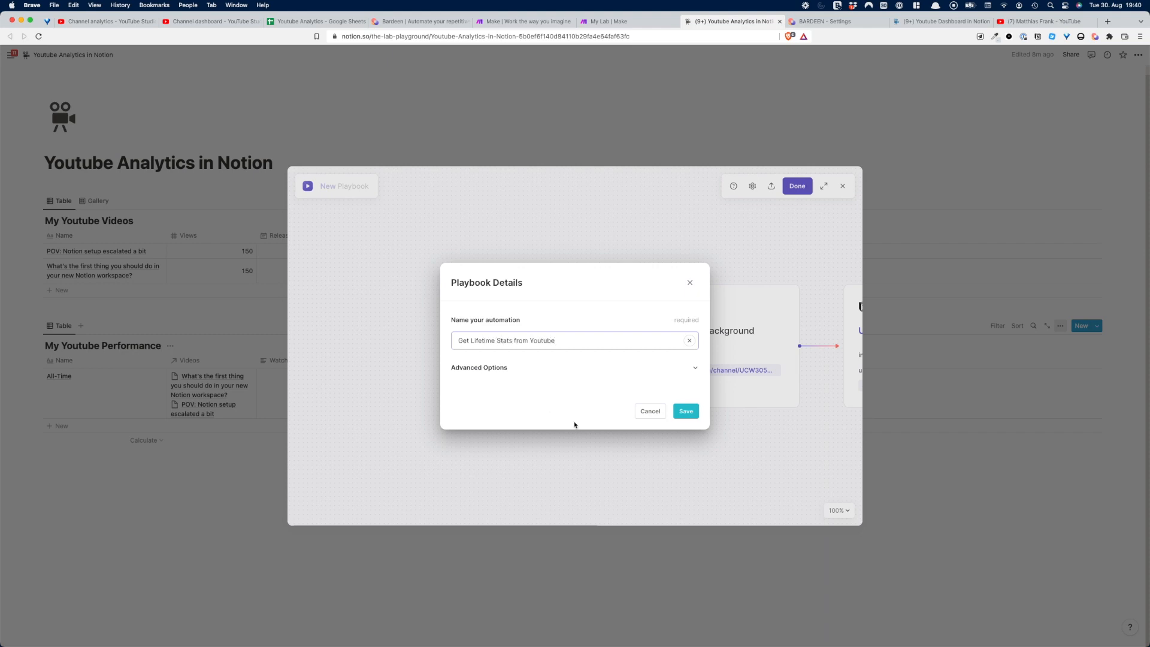
left_click(686, 411)
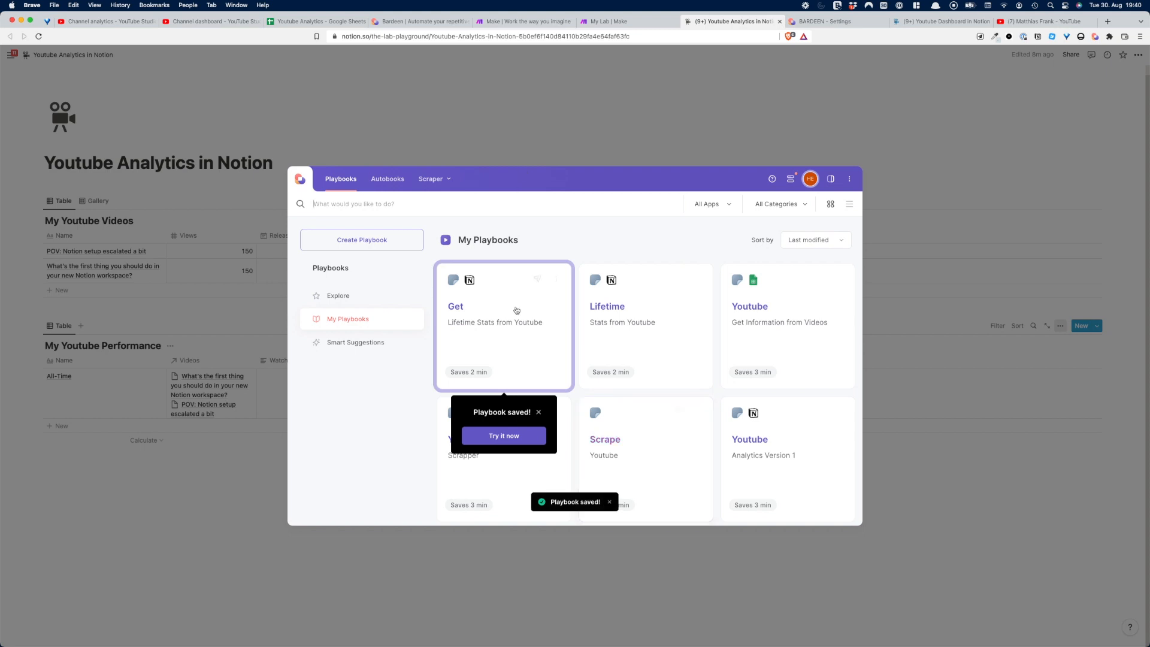
left_click(517, 298)
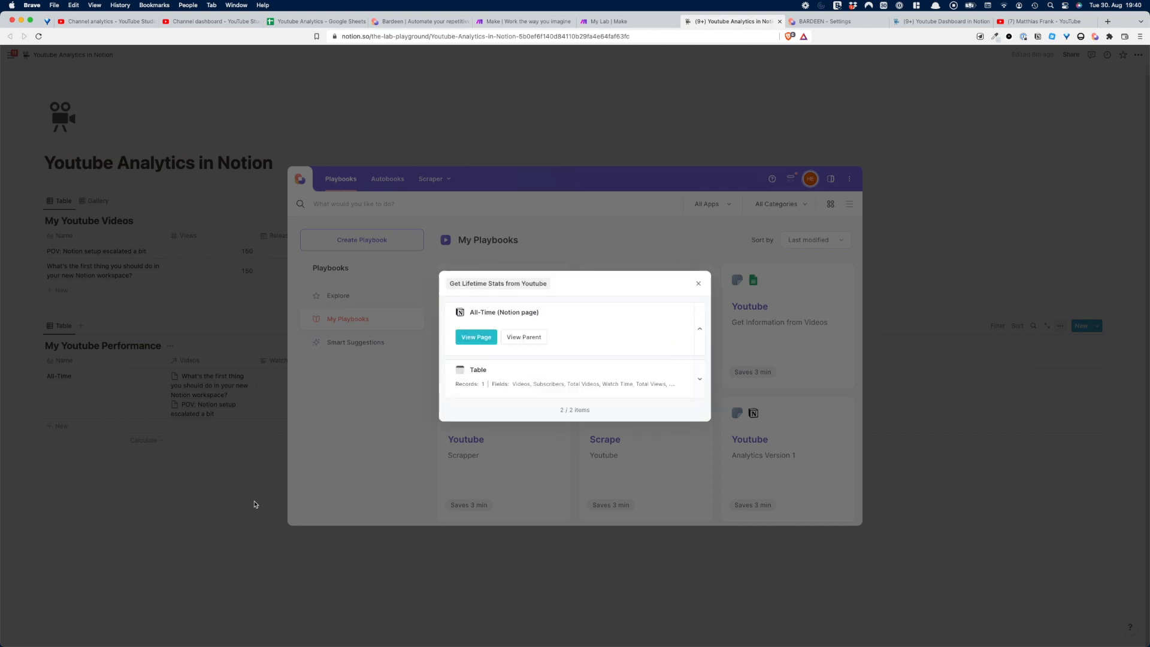
left_click(233, 512)
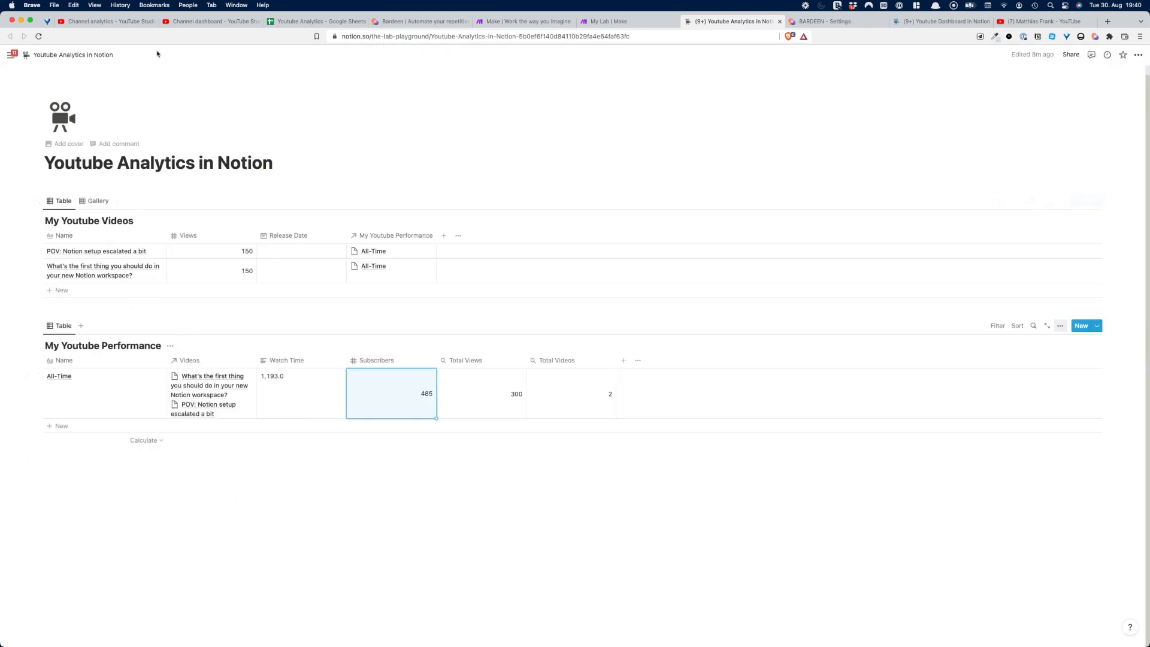
- Compare the All-Time stats in Notion with the YouTube Studio analytics and the public YouTube channel page
left_click(105, 21)
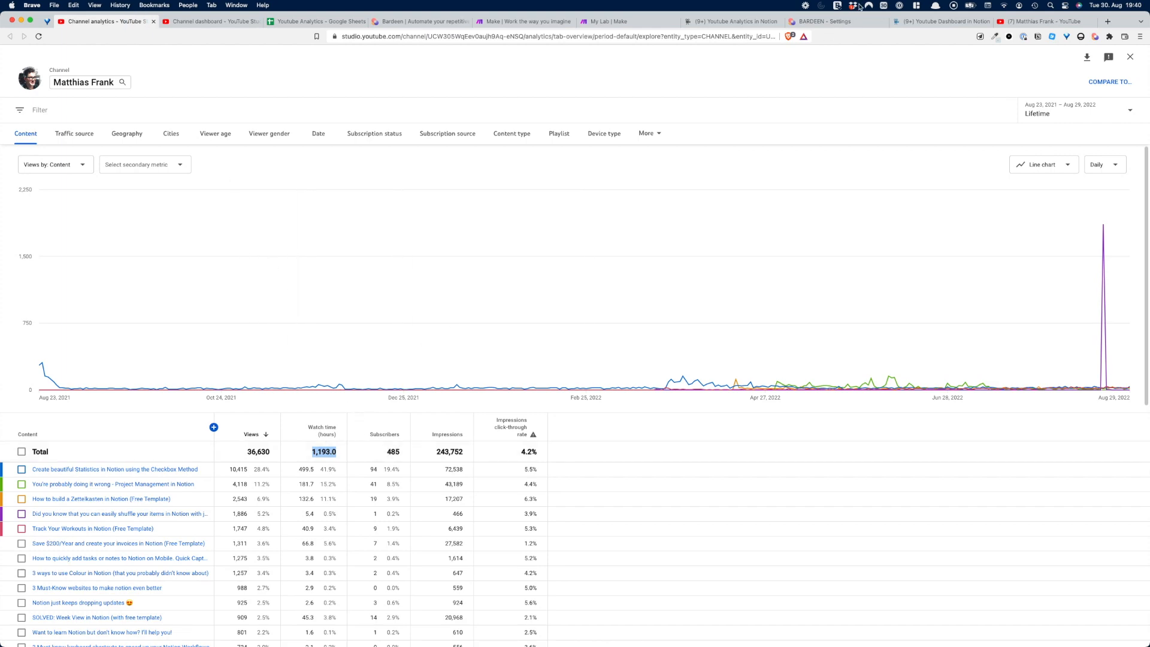
left_click(1041, 21)
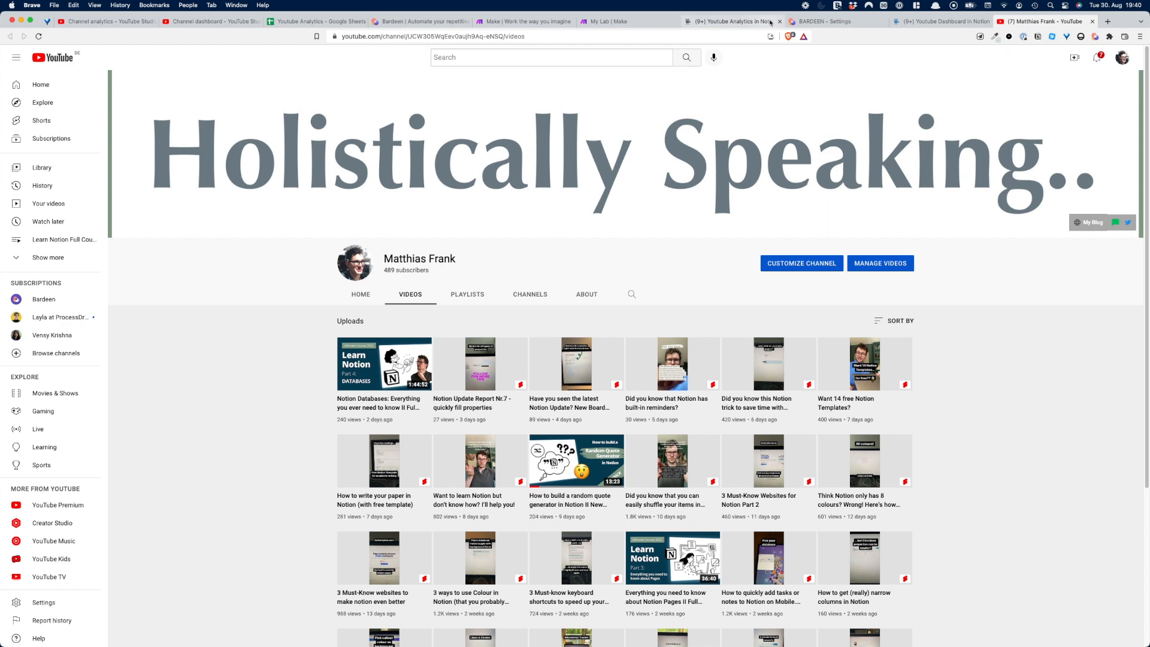
left_click(745, 22)
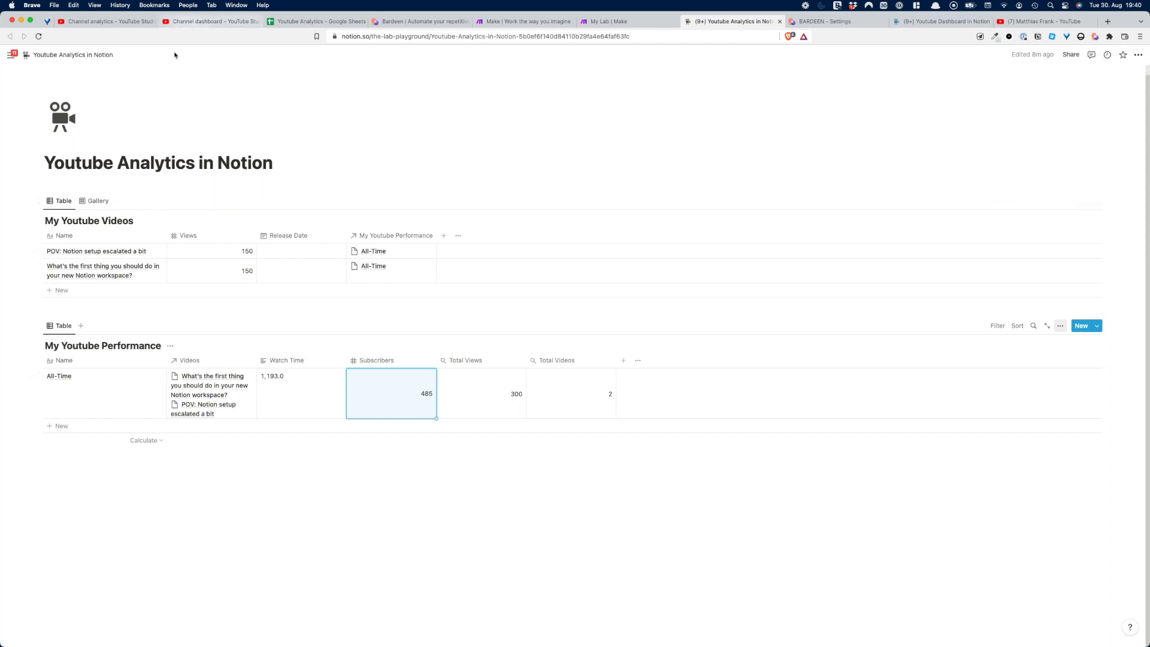
- Review the Lifetime Stats and Snapshot sheets of the Youtube Analytics spreadsheet, then return to the Notion page's performance table
left_click(327, 22)
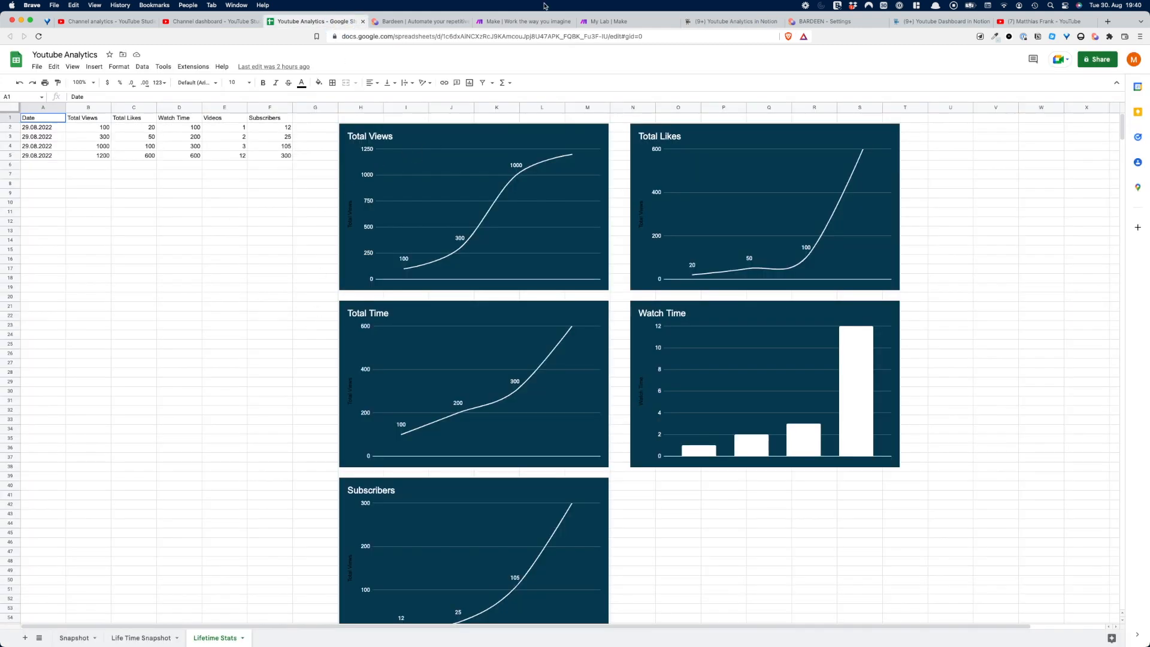
left_click(85, 638)
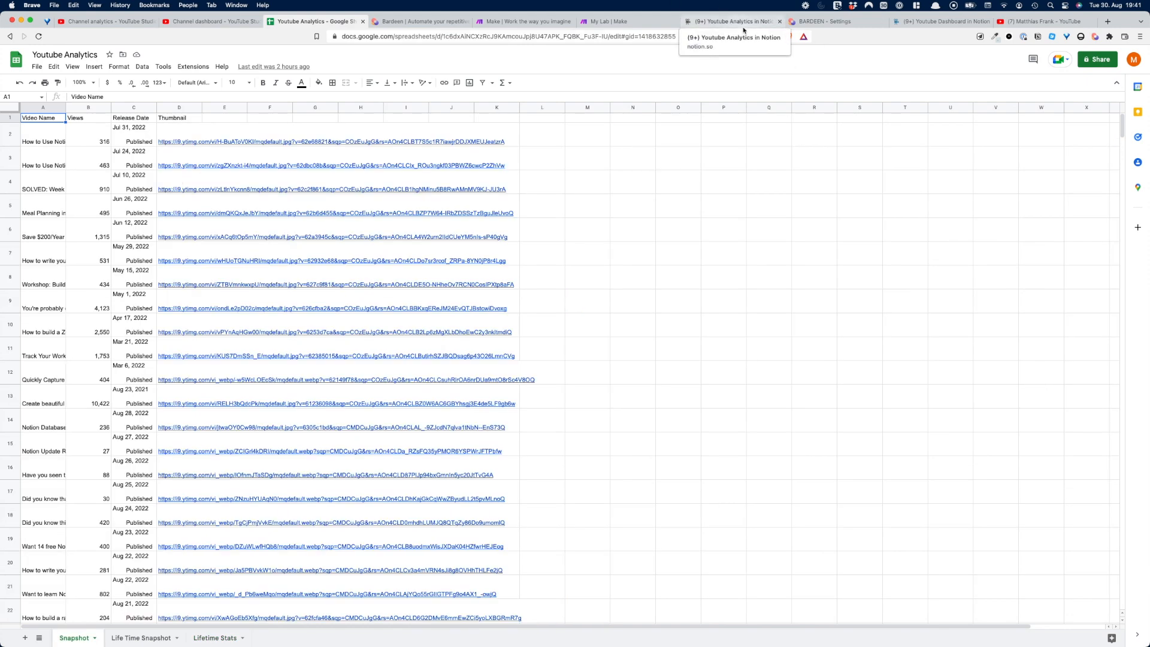
left_click(734, 22)
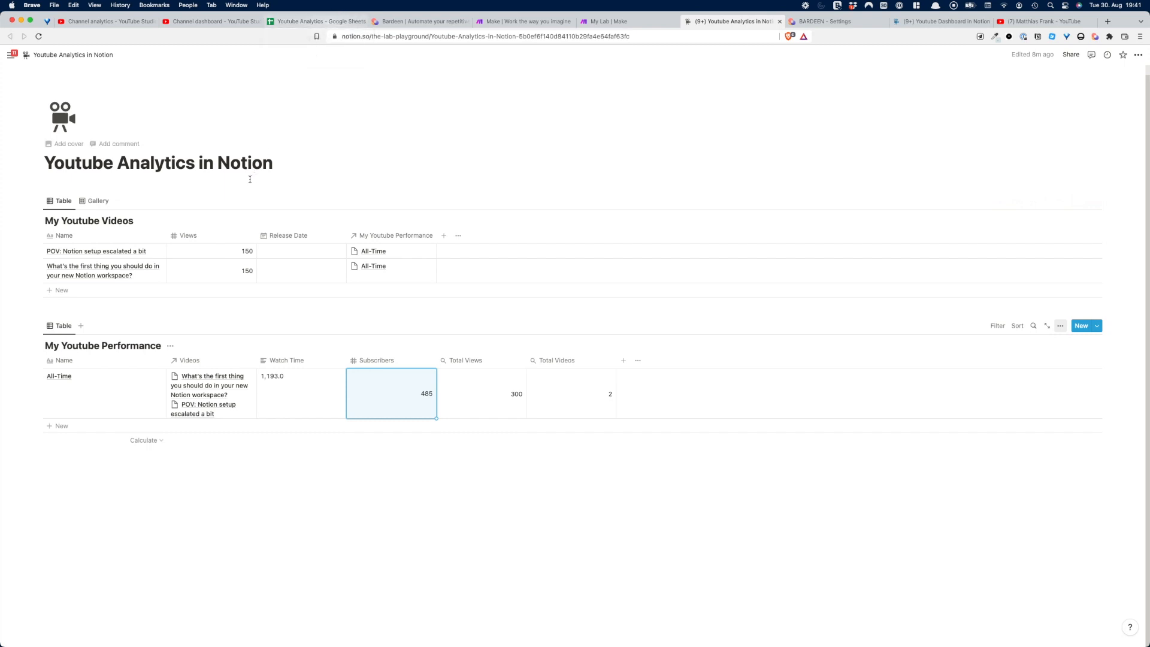
left_click(277, 471)
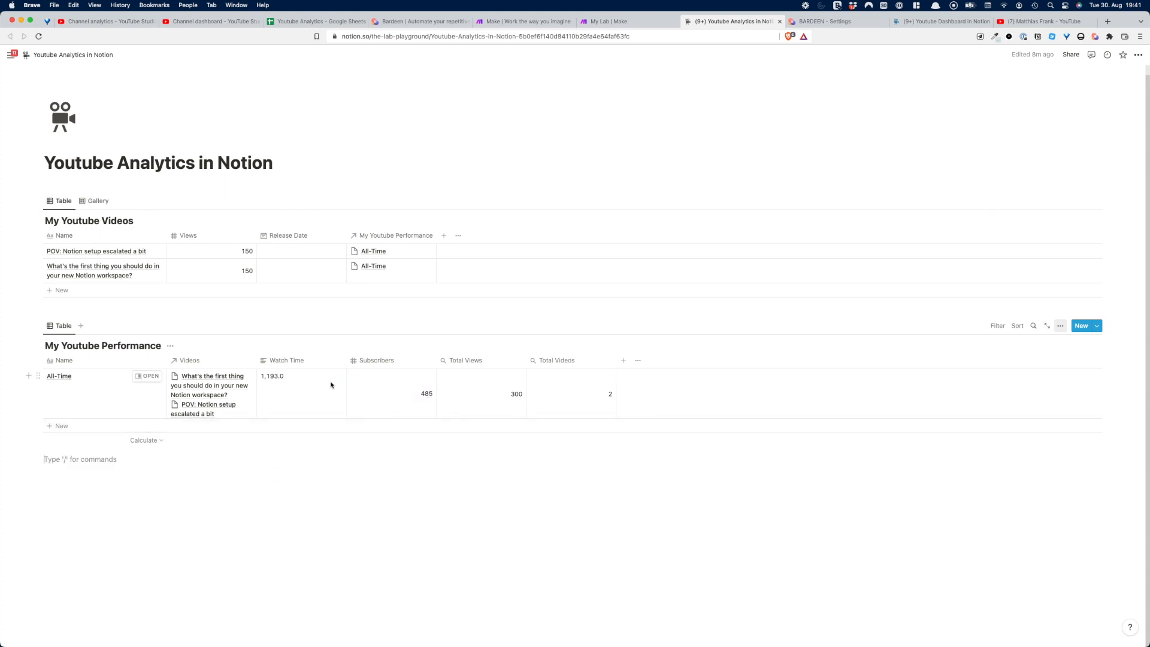
- Review the All-Time Watch Time entry in Notion and the columns and charts on the Lifetime Stats sheet of the Youtube Analytics spreadsheet
left_click(311, 379)
key("Escape")
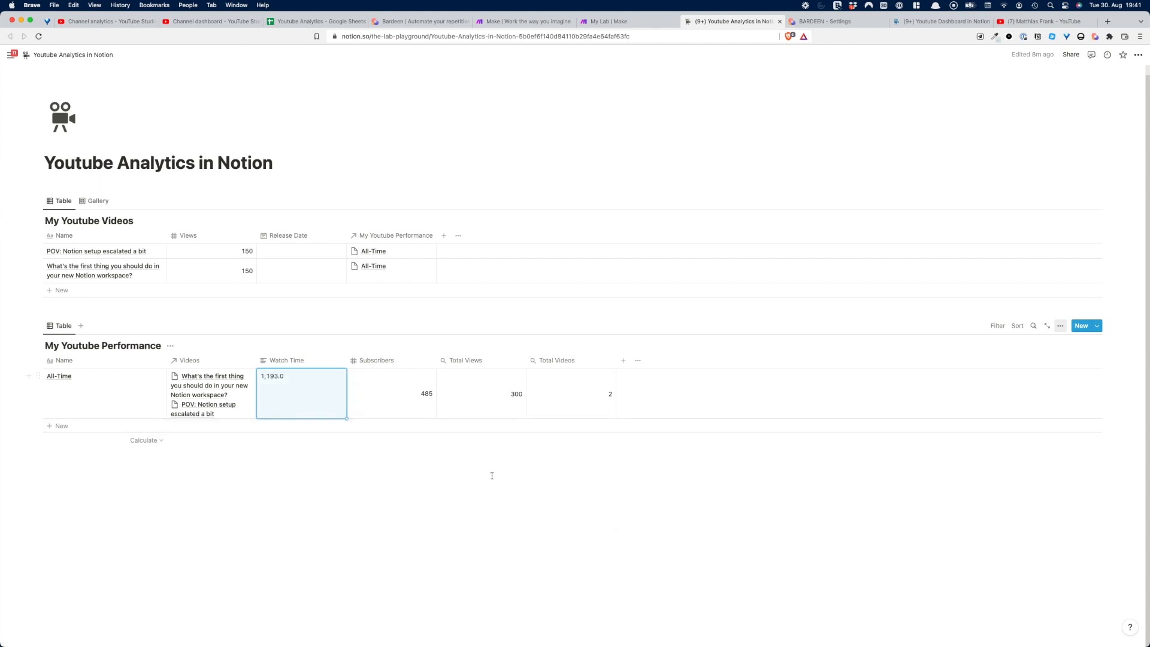
left_click(343, 21)
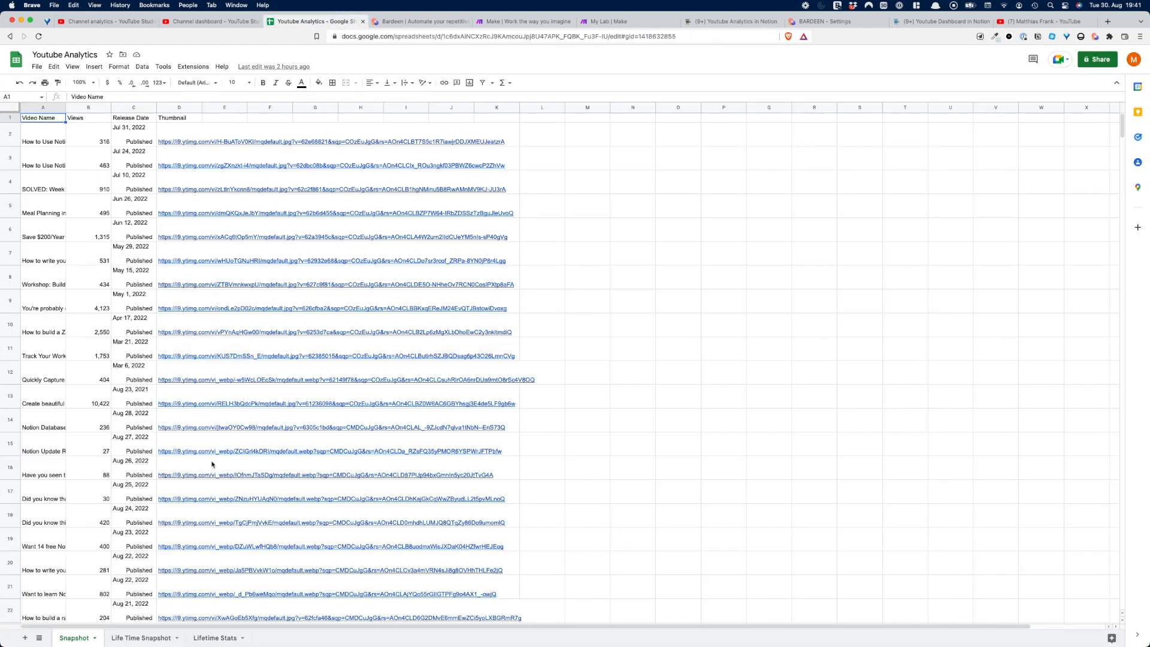
double_click(214, 638)
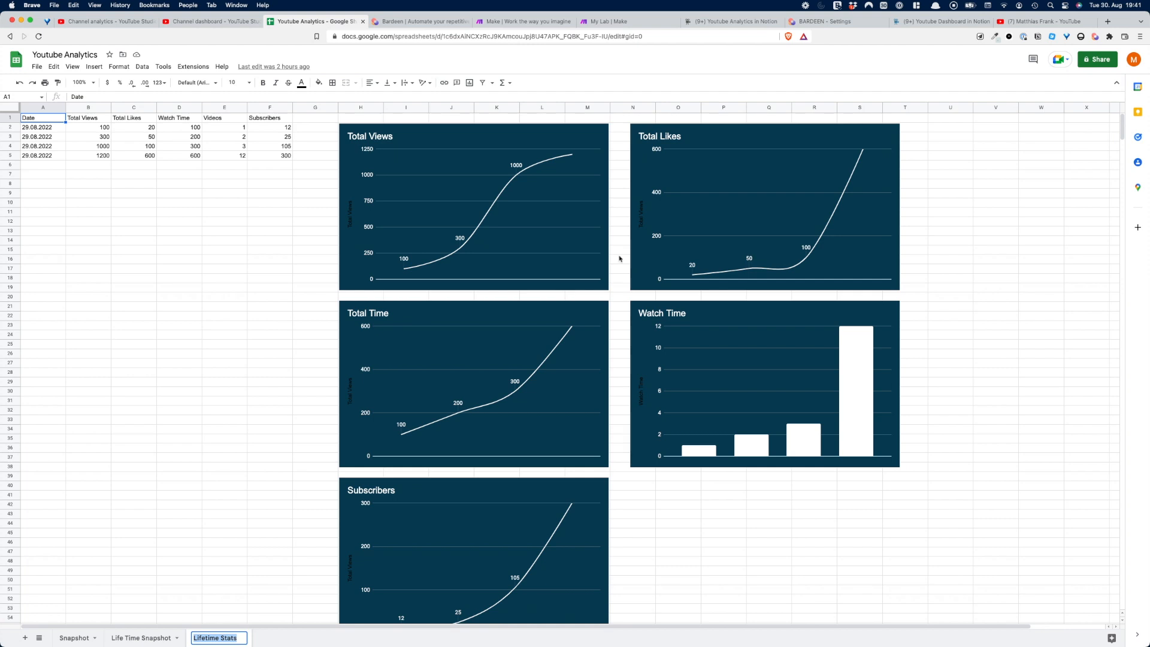
left_click(258, 307)
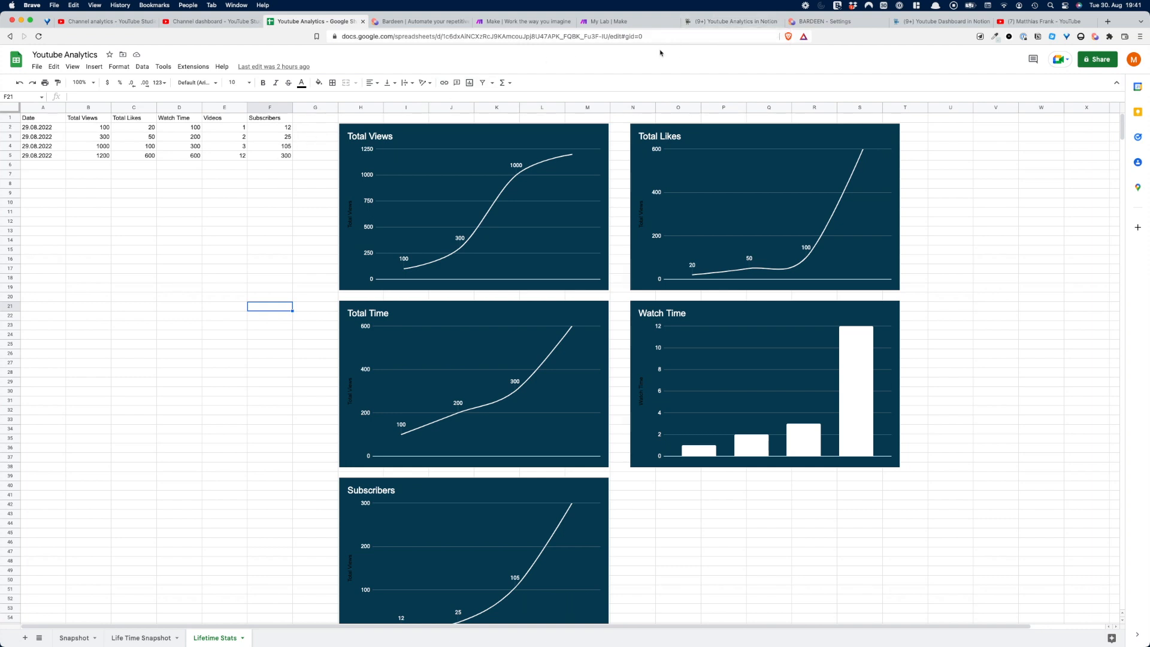
- Switch to Make and create a new scenario that begins with the Notion Watch Database Items module
left_click(629, 21)
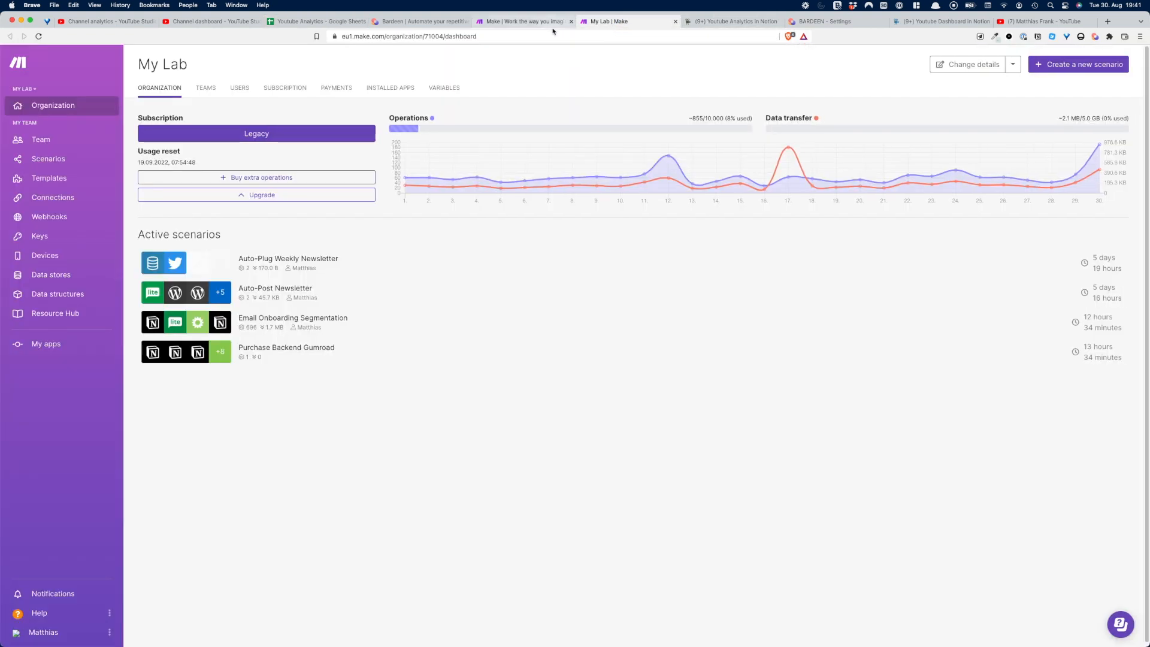
left_click(1065, 71)
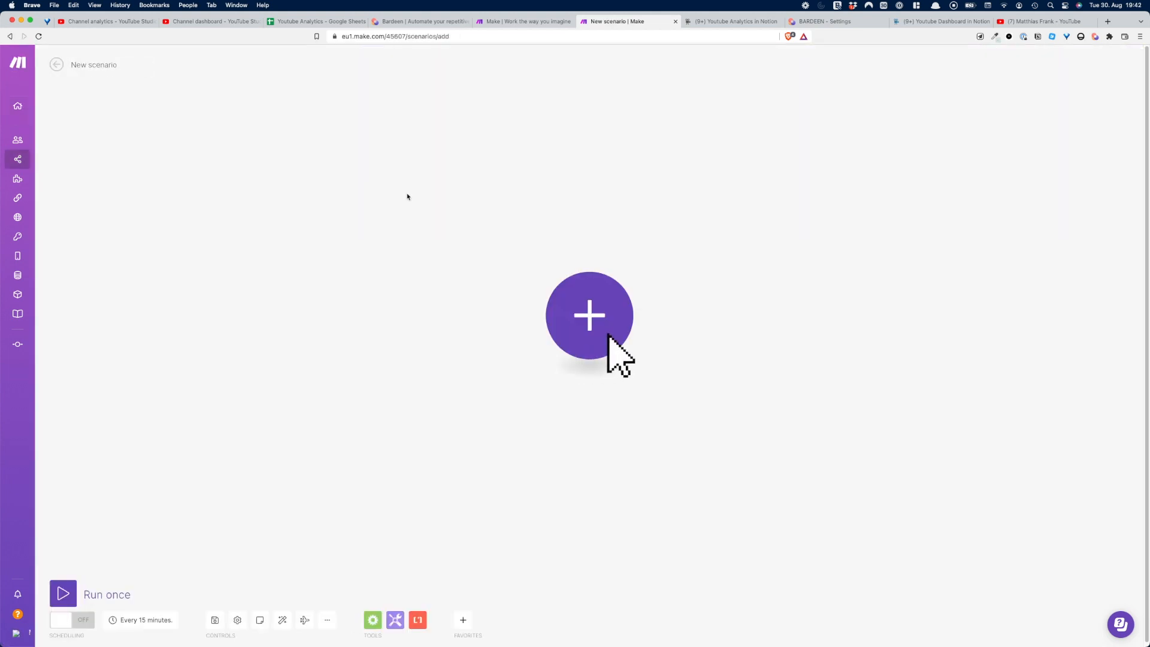
left_click(580, 335)
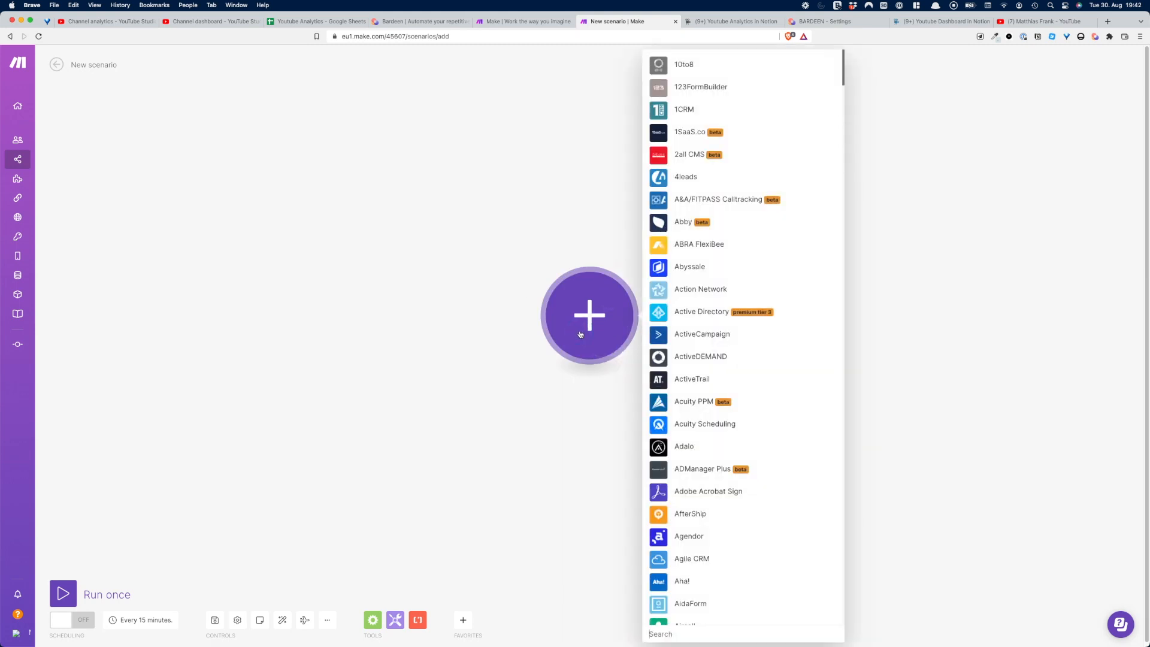
type("notion")
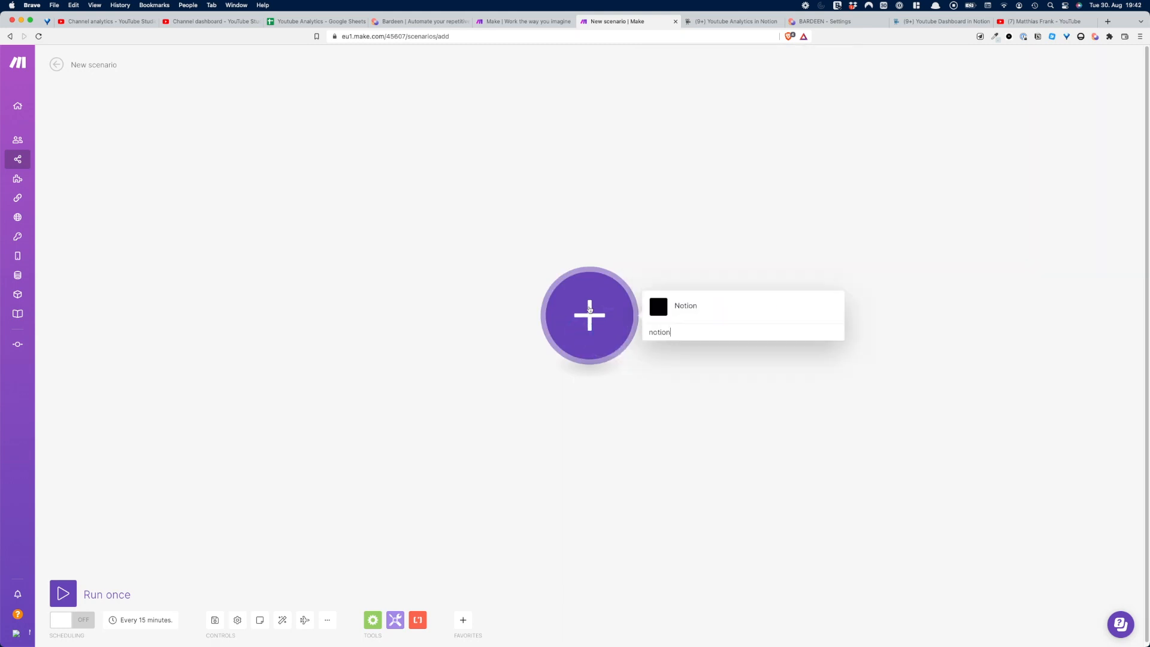
left_click(694, 305)
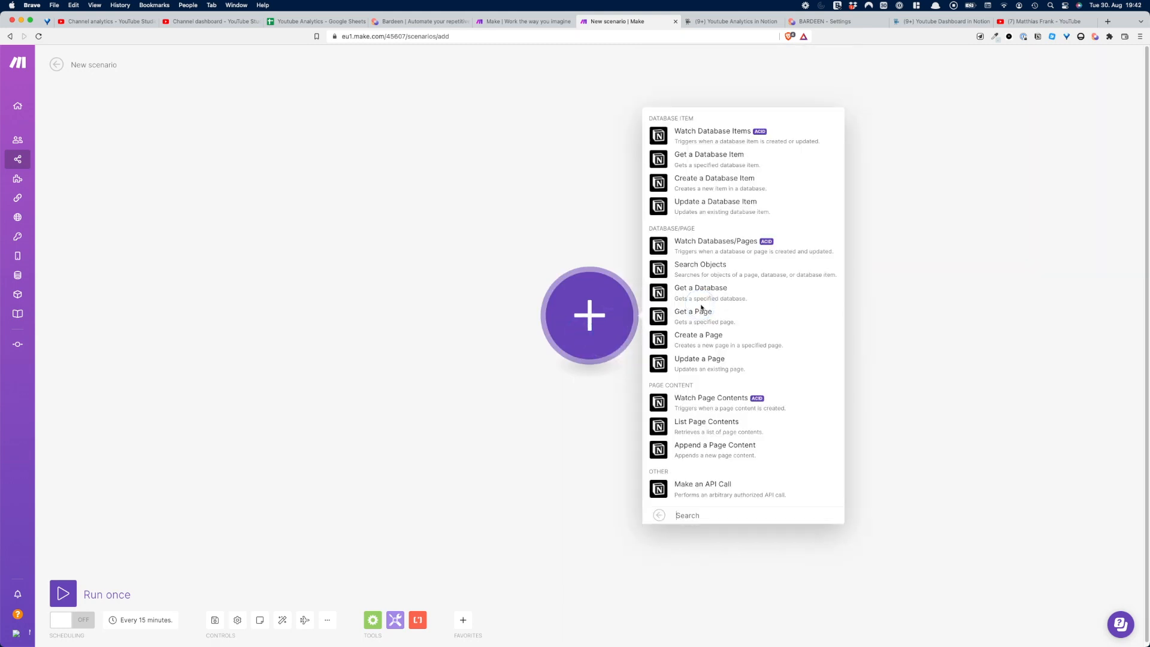
left_click(681, 131)
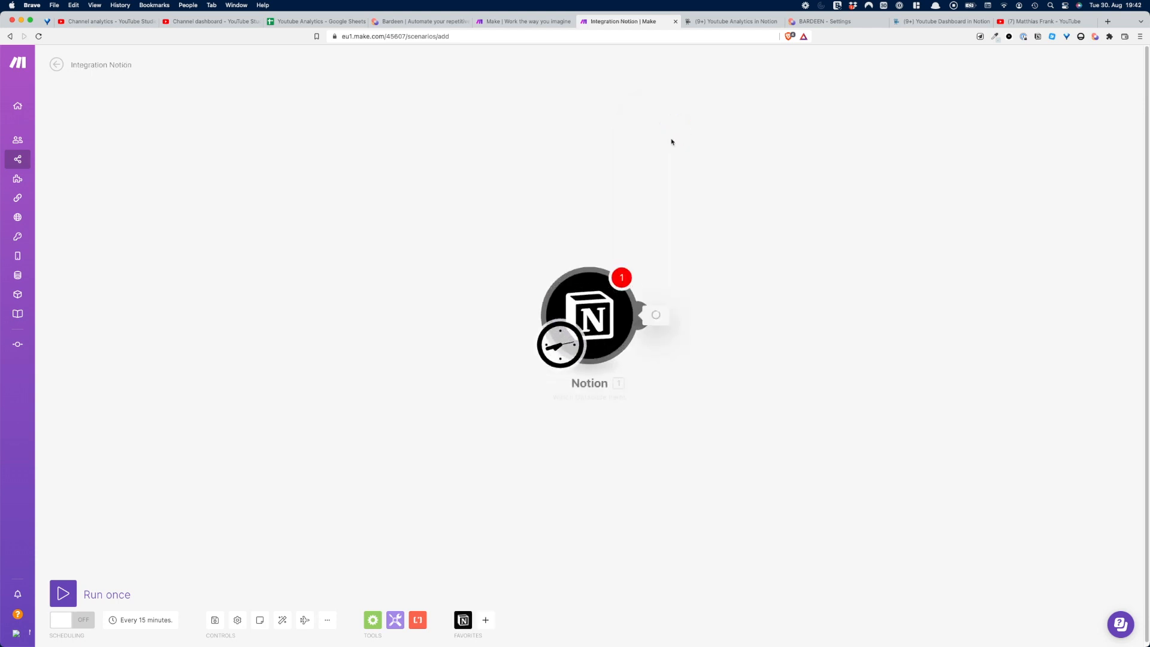
- Try to find the My Youtube Performance database through the Main Workspace connection, and check the database's name in Notion
left_click(753, 242)
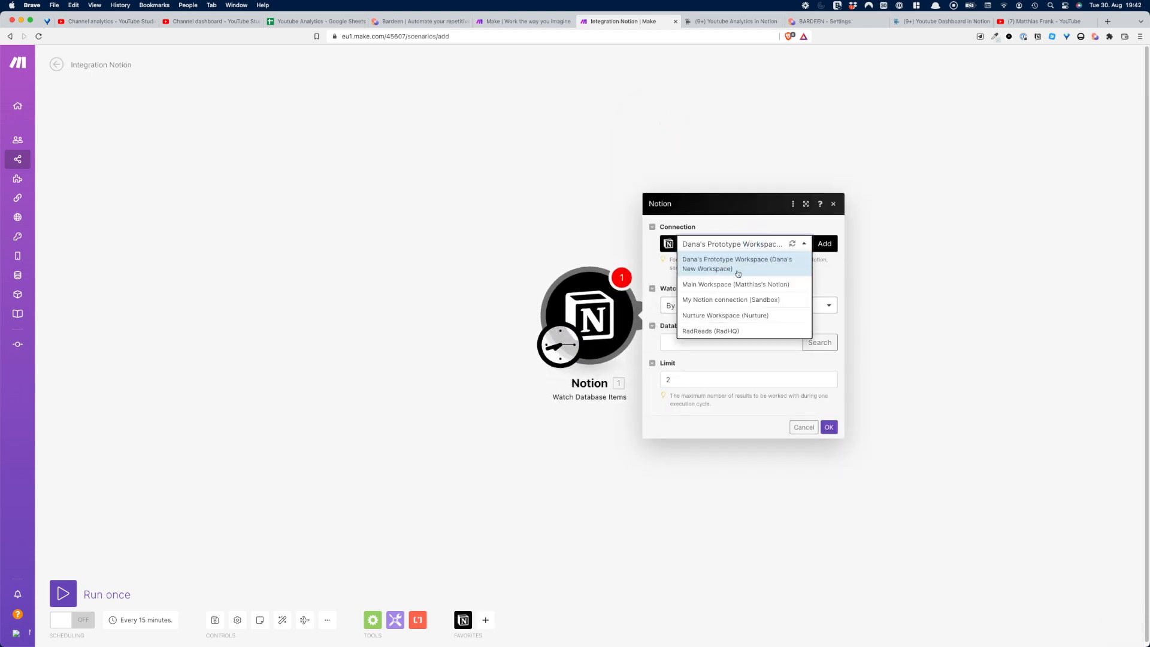
left_click(735, 284)
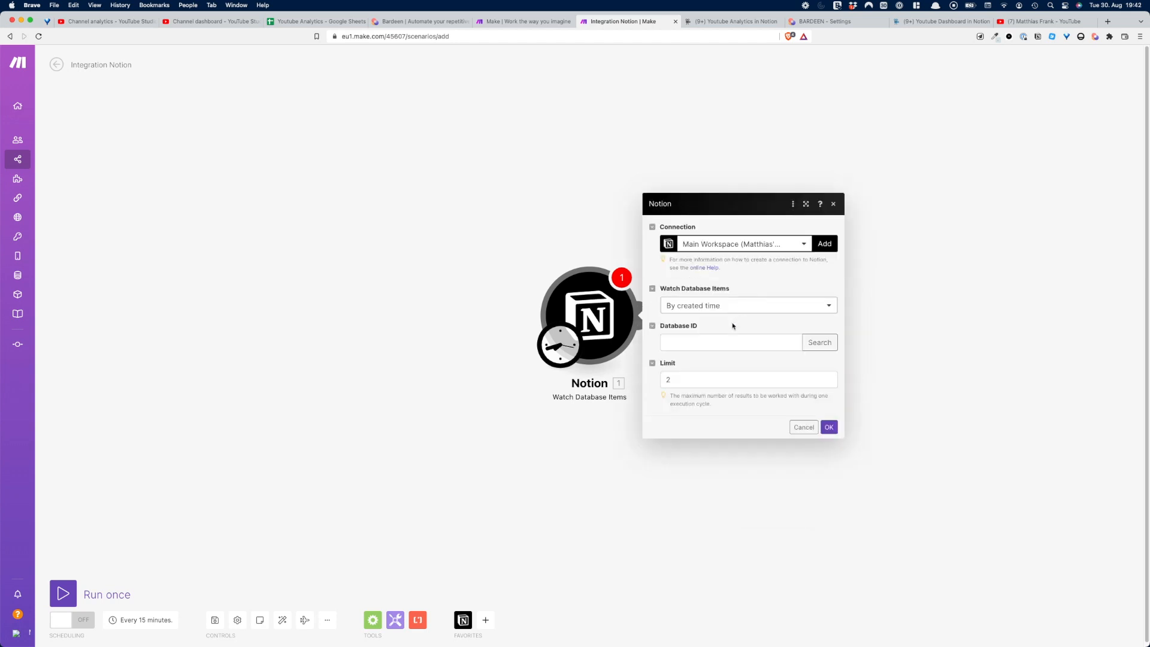
left_click(812, 342)
left_click(873, 339)
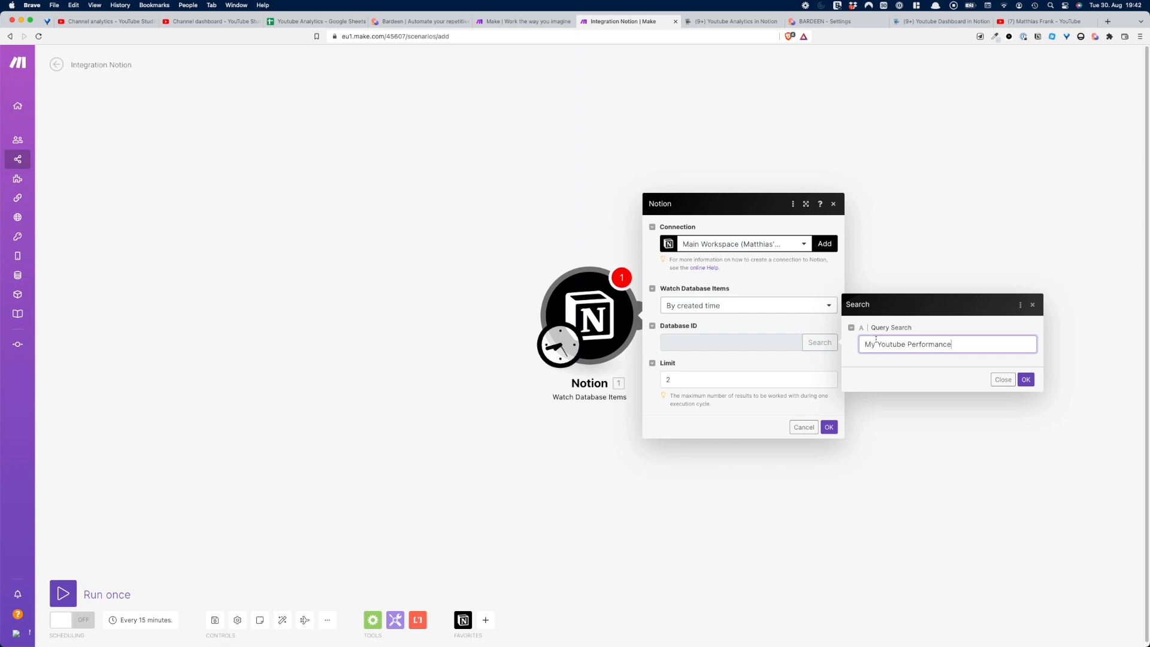
left_click(1022, 378)
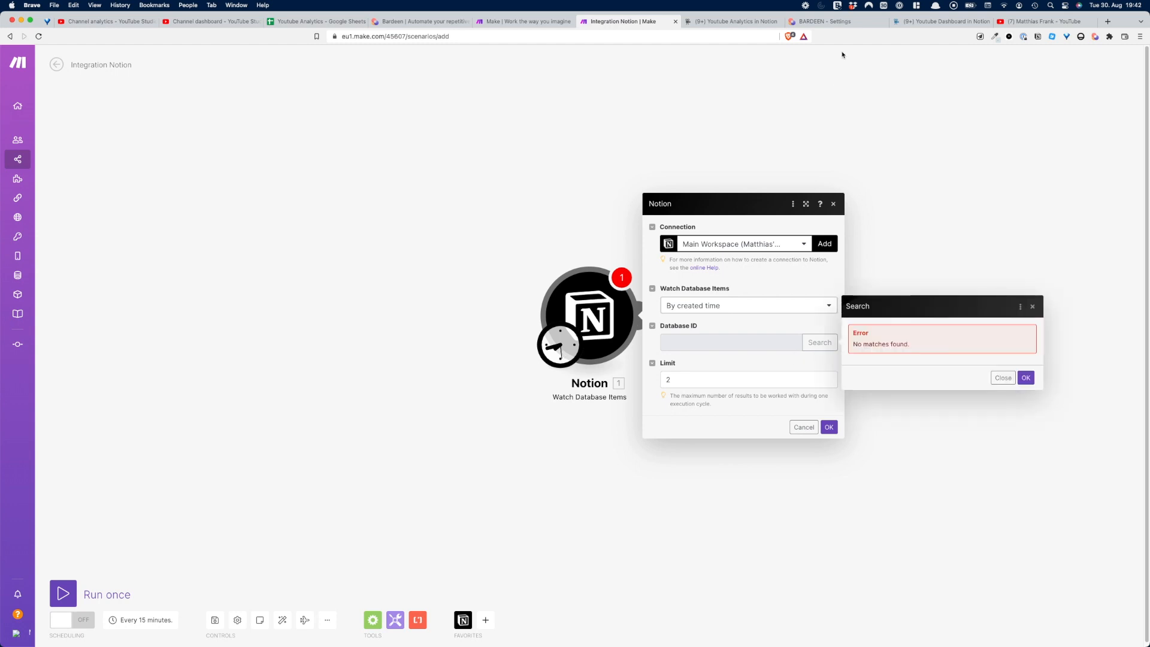
left_click(732, 21)
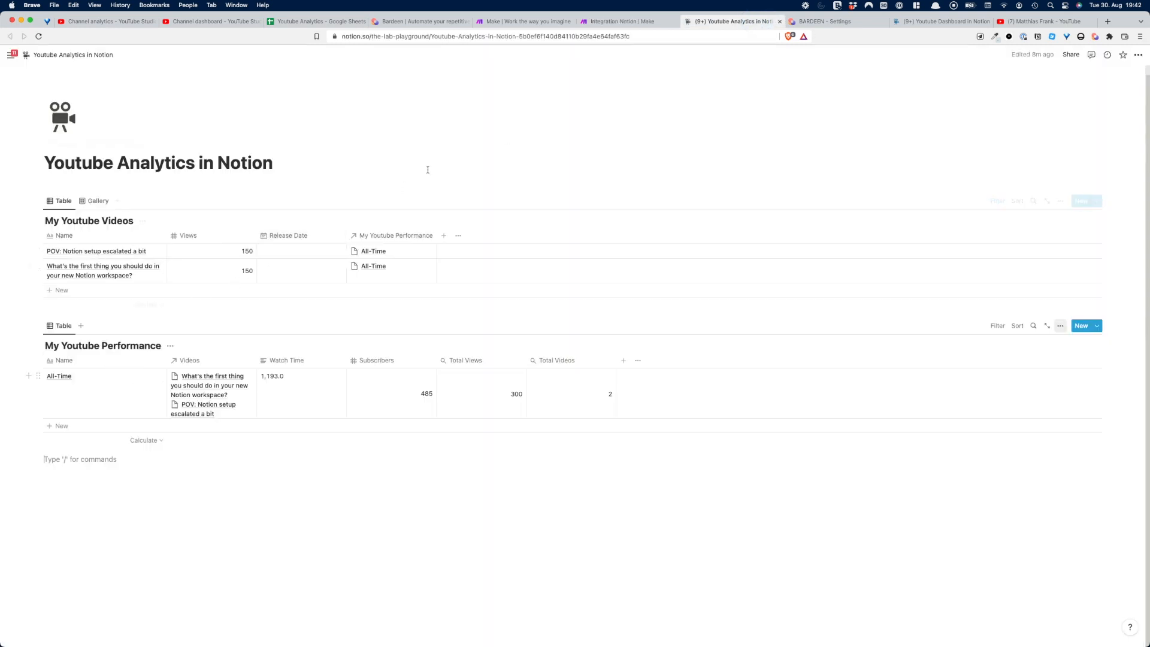
left_click(623, 21)
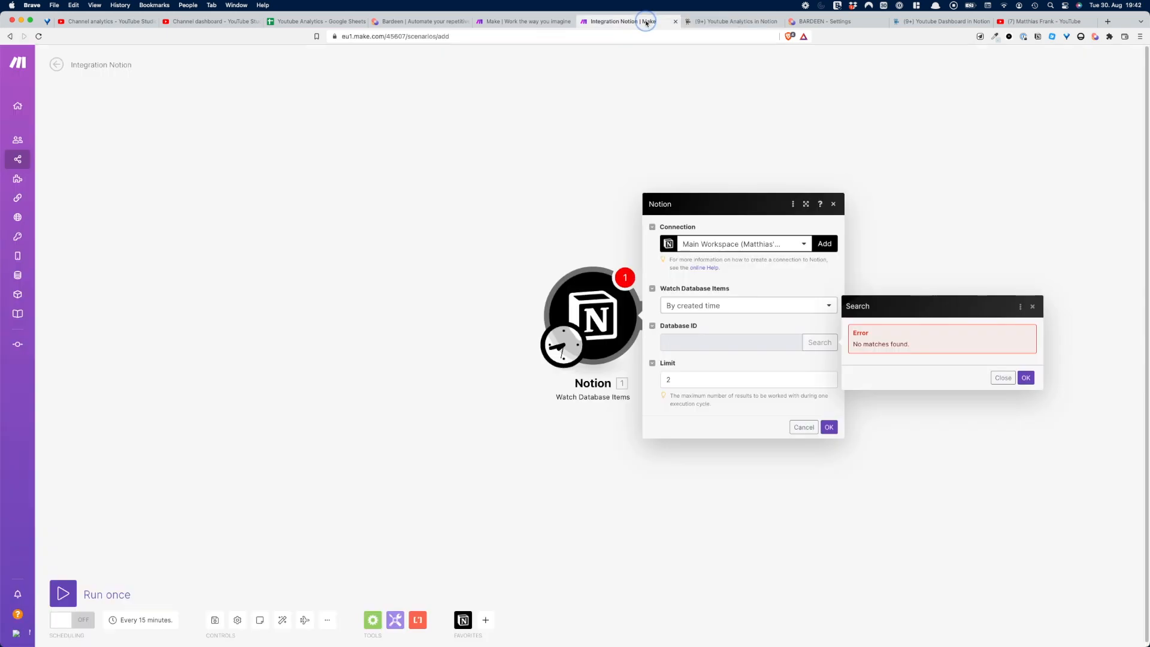
- Set the Notion module's connection to My Notion connection (Sandbox) and select the My Youtube Performance database as its source
left_click(757, 243)
left_click(740, 303)
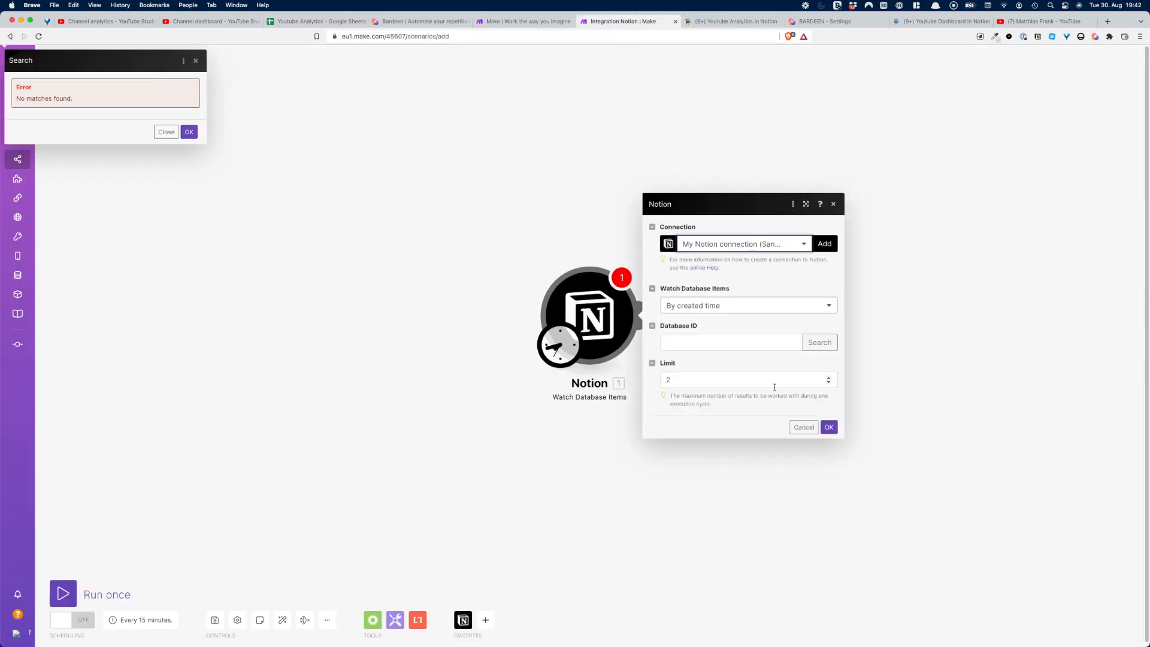
left_click(189, 133)
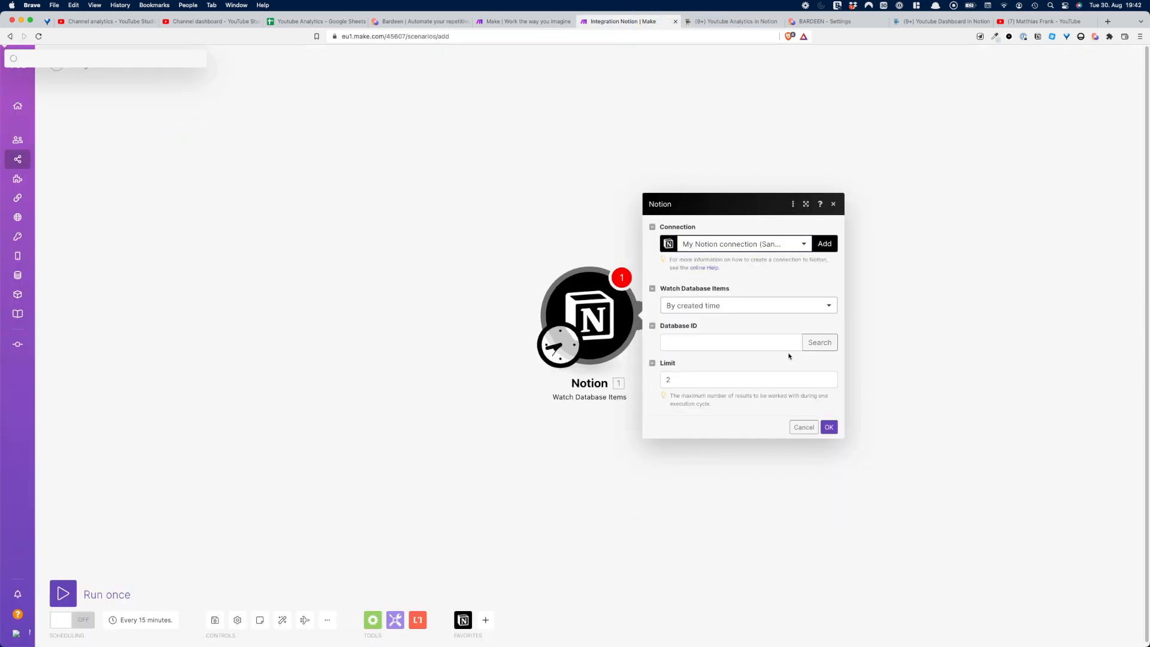
left_click(820, 342)
left_click(874, 342)
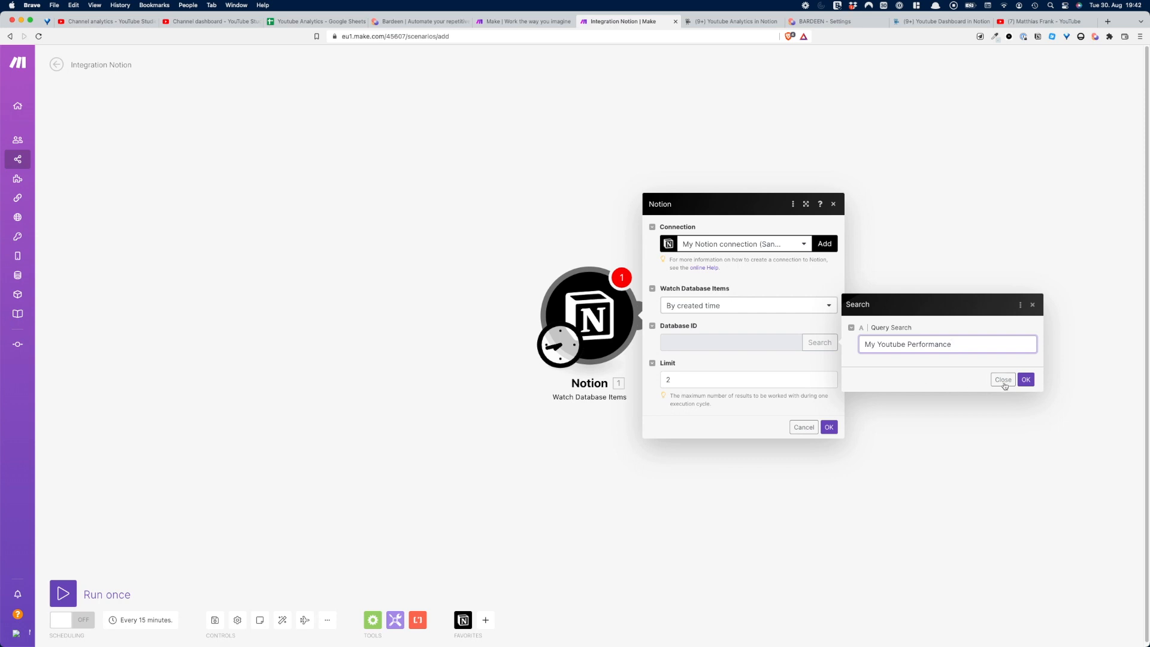
left_click(1026, 380)
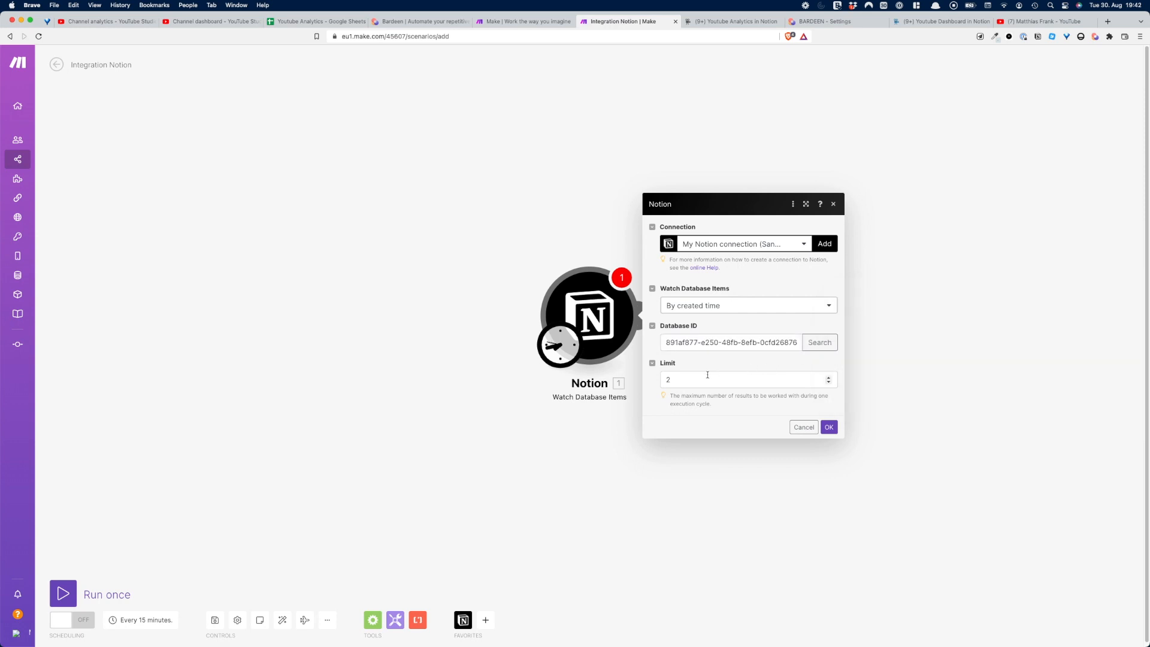
- Set the Notion module to watch database items by updated time and to start from all items
left_click(708, 308)
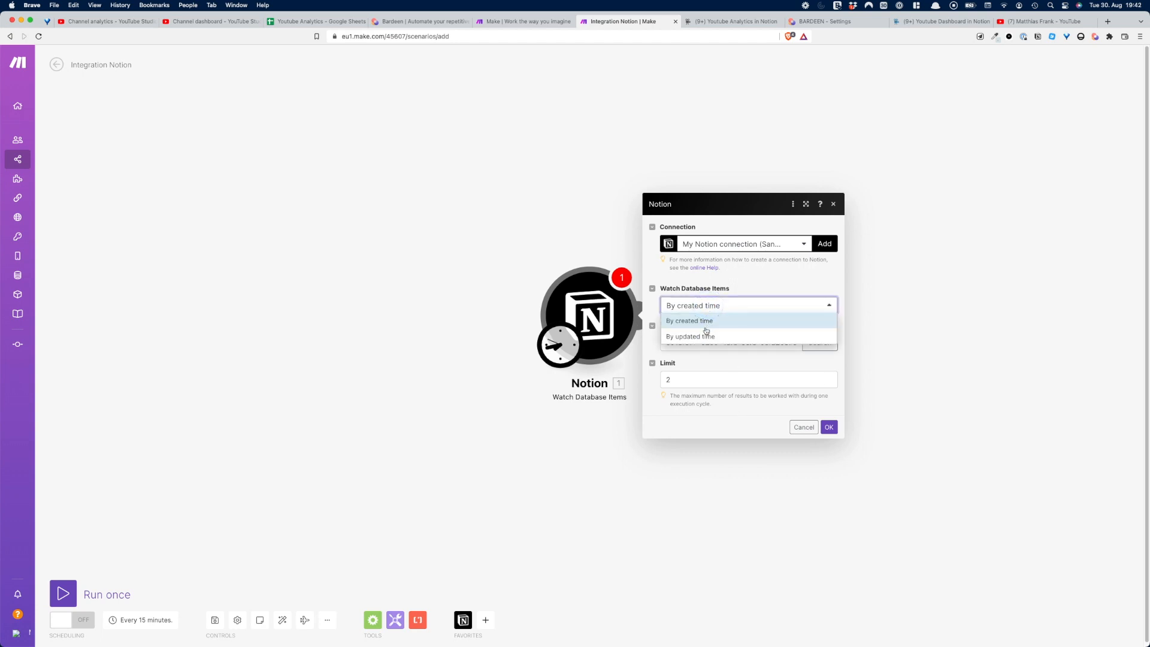
left_click(705, 337)
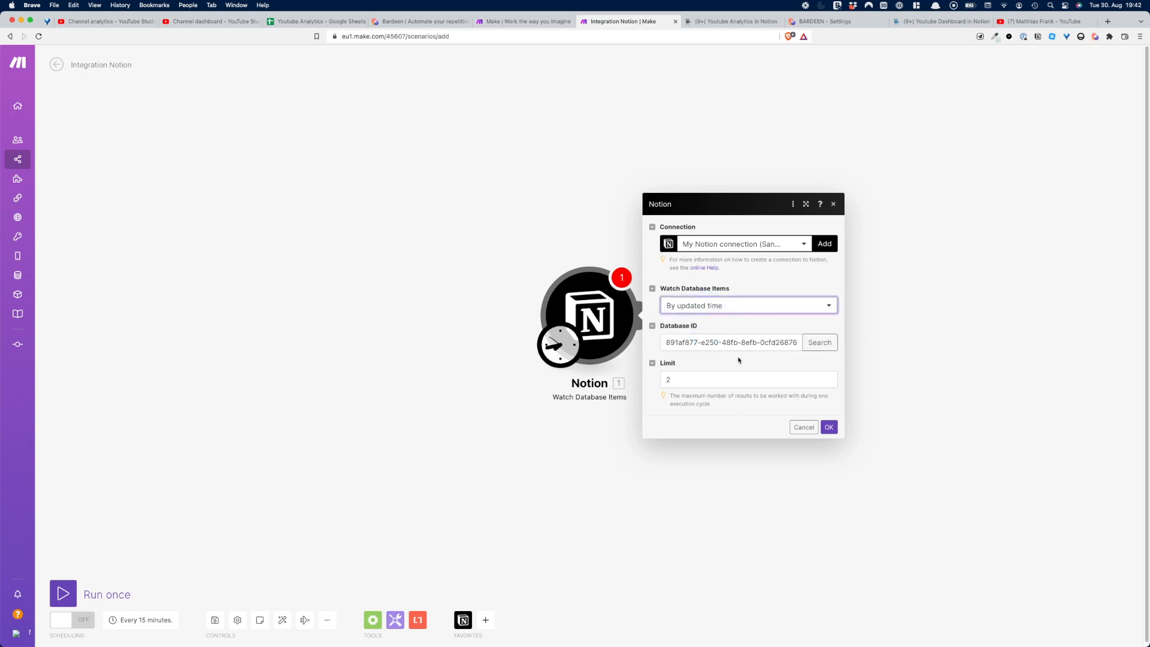
left_click(828, 428)
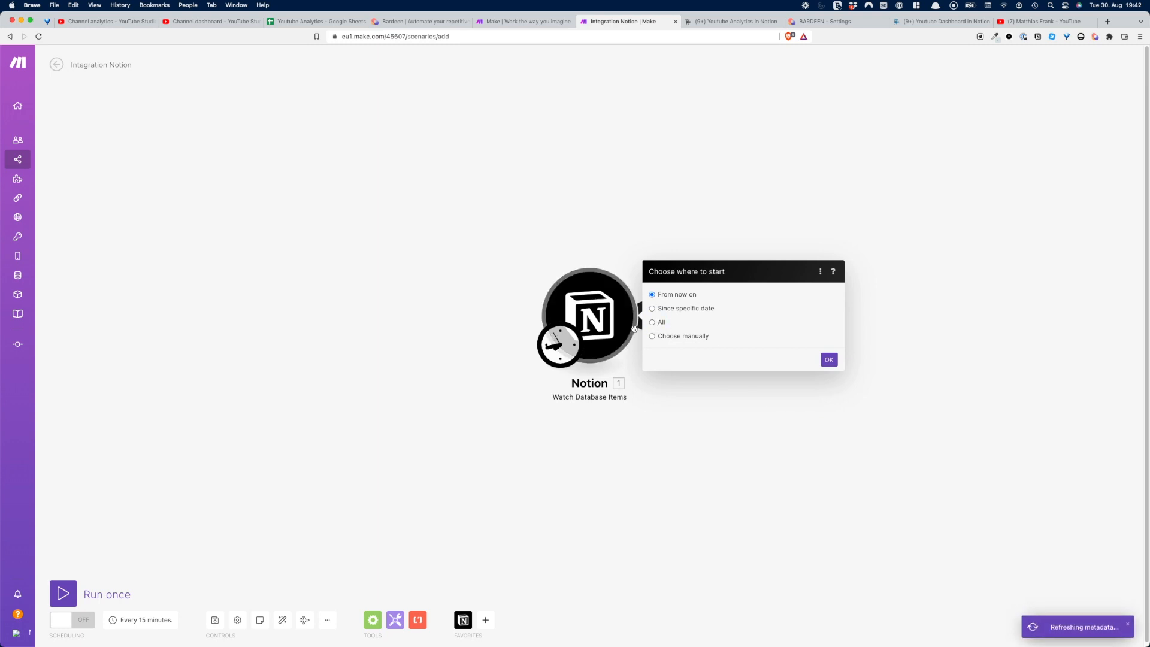
left_click(653, 322)
left_click(829, 360)
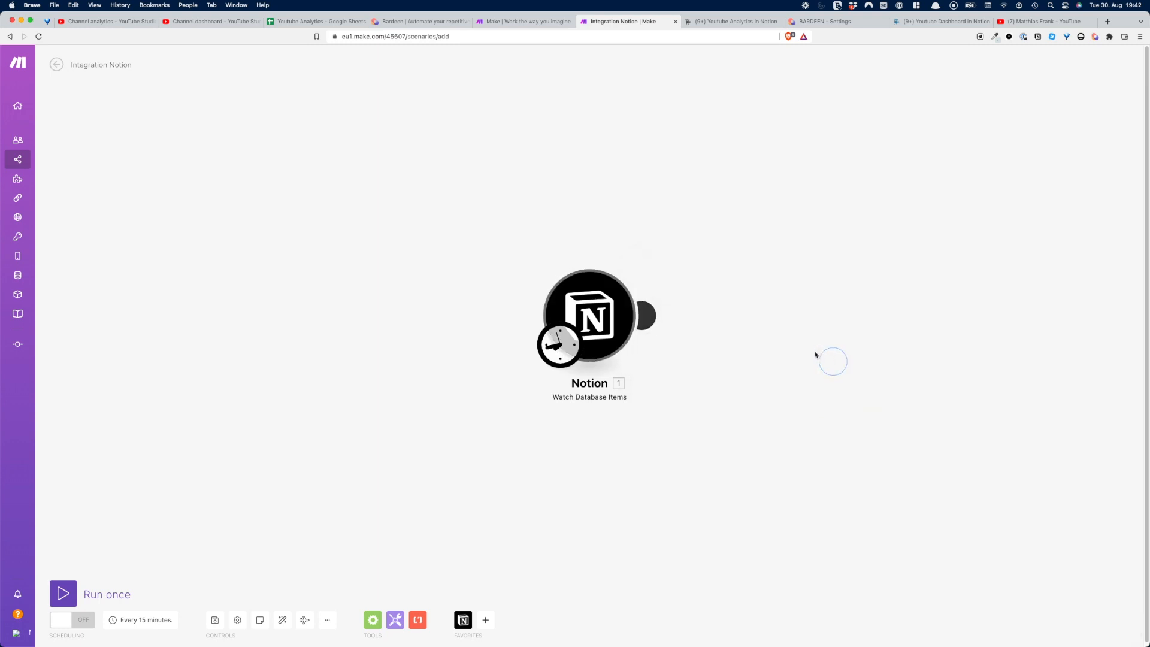
- Run only the Notion trigger module and examine the Watch Time plain text among the property values in its output
right_click(603, 311)
left_click(623, 337)
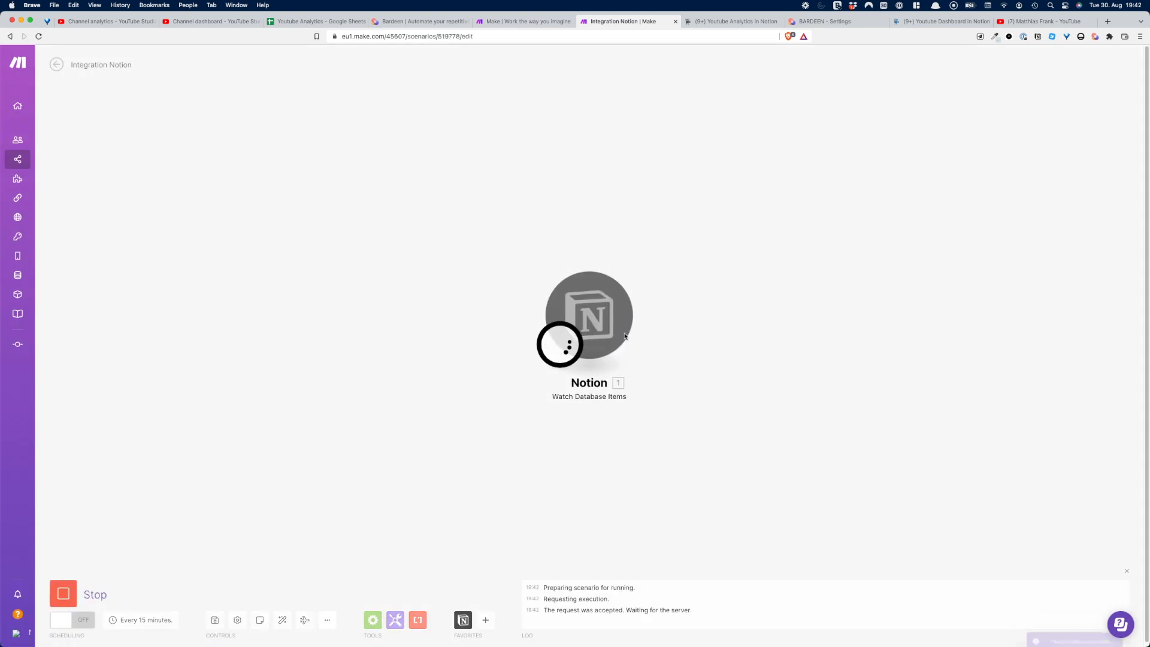
left_click(646, 261)
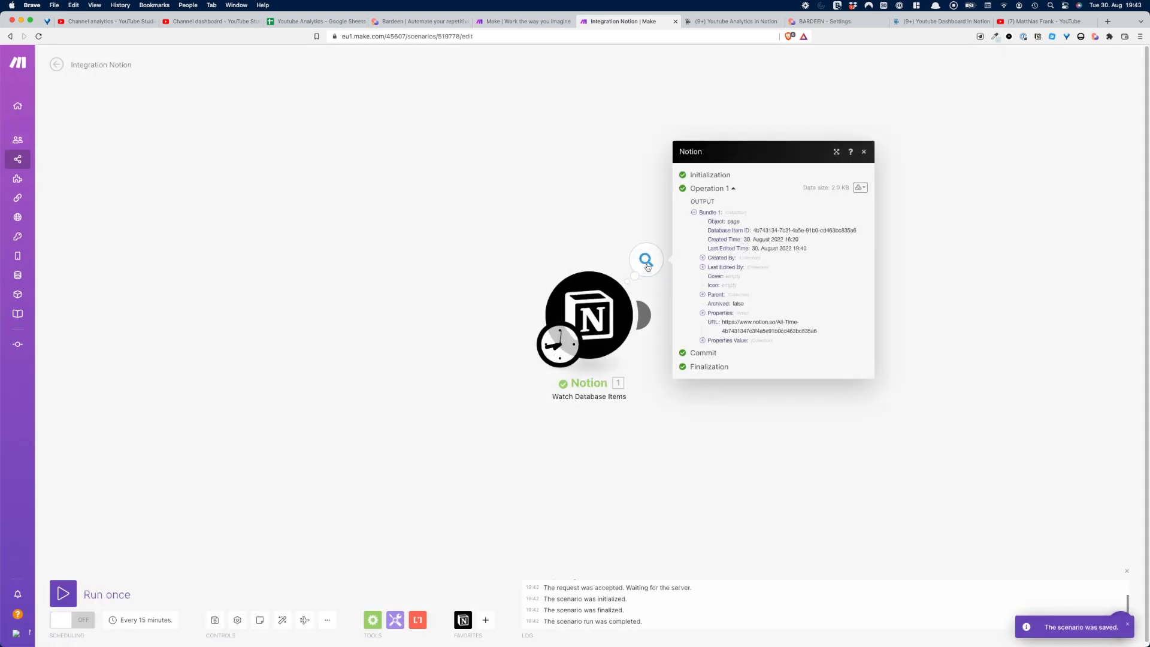
left_click(703, 340)
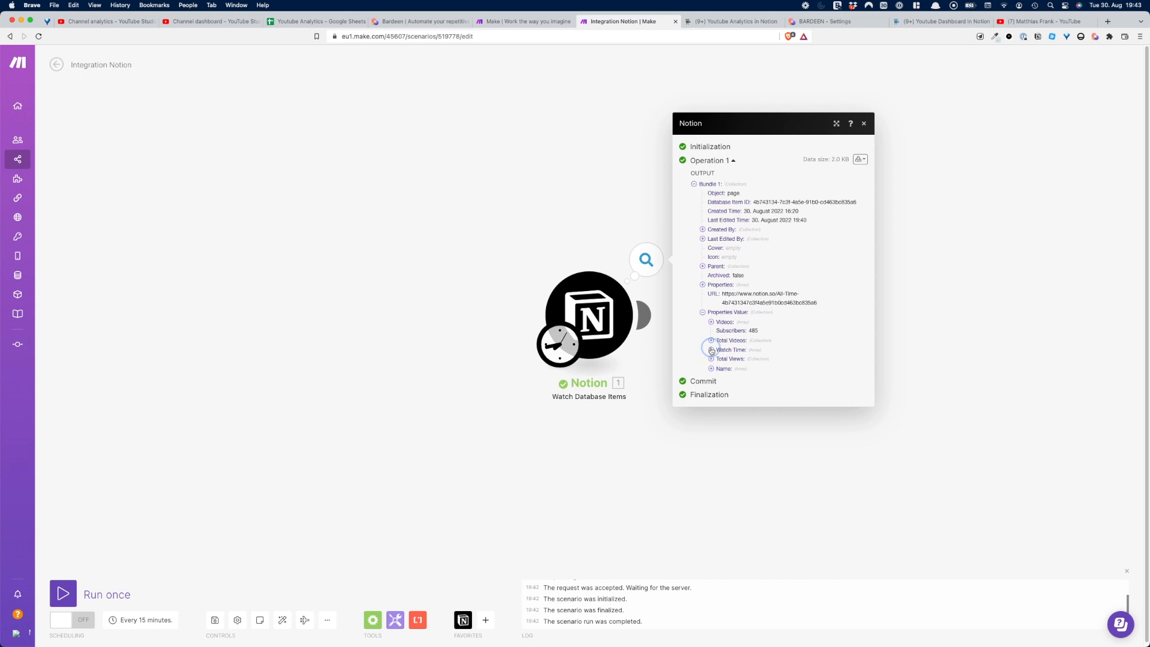
left_click(711, 350)
left_click(720, 358)
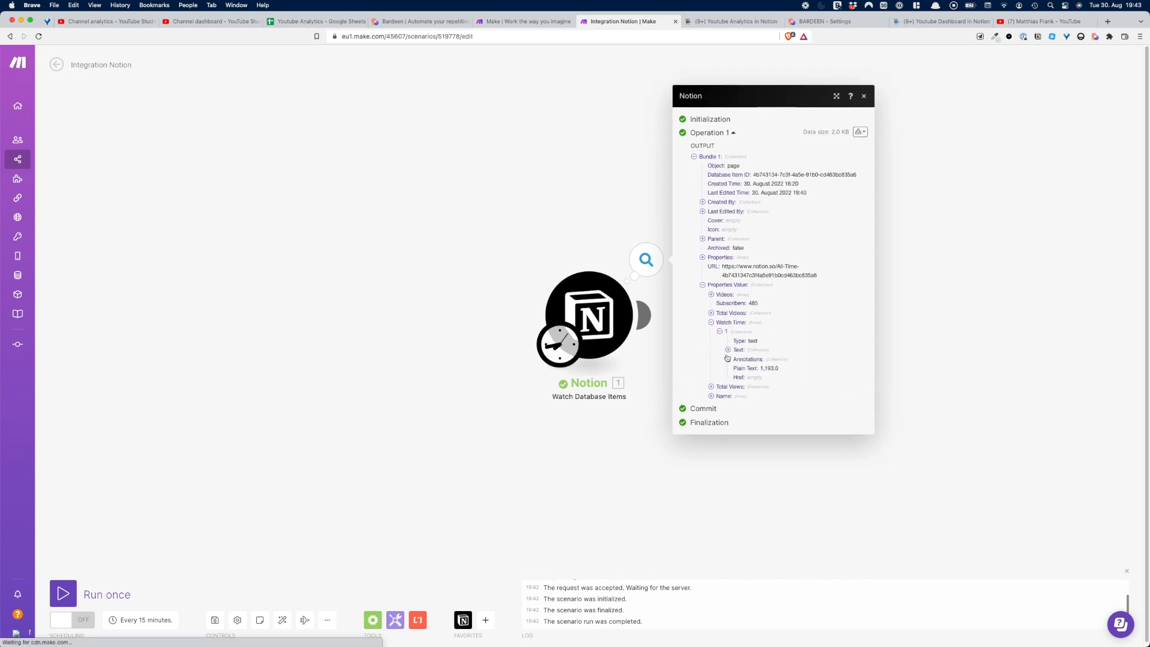
double_click(767, 368)
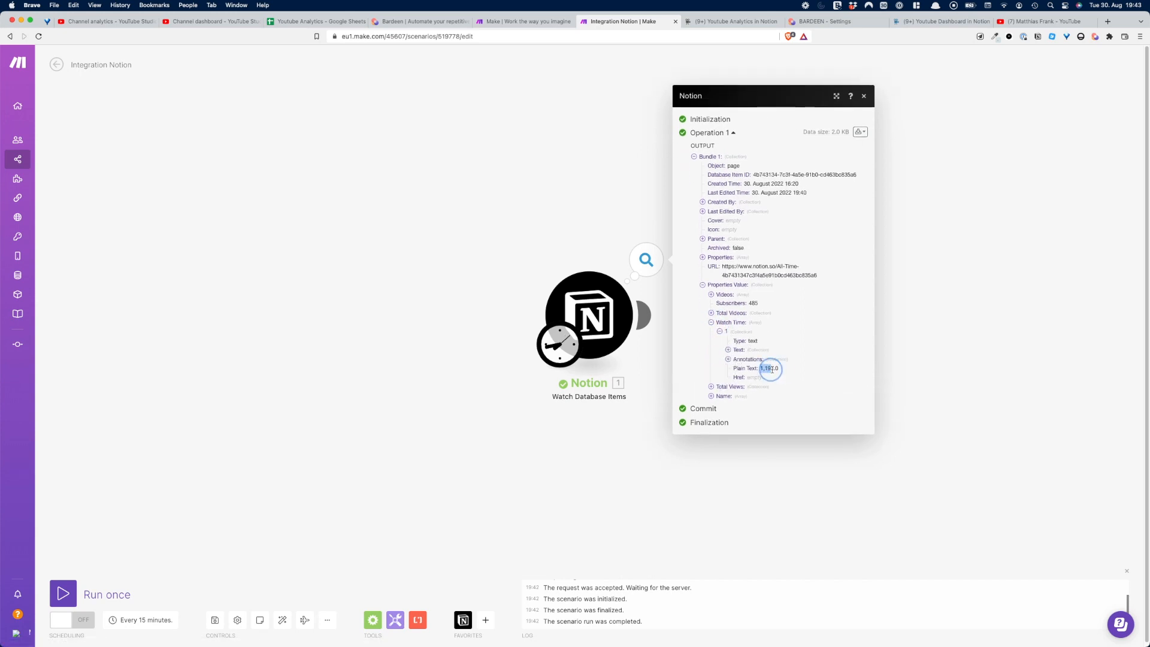
left_click(896, 398)
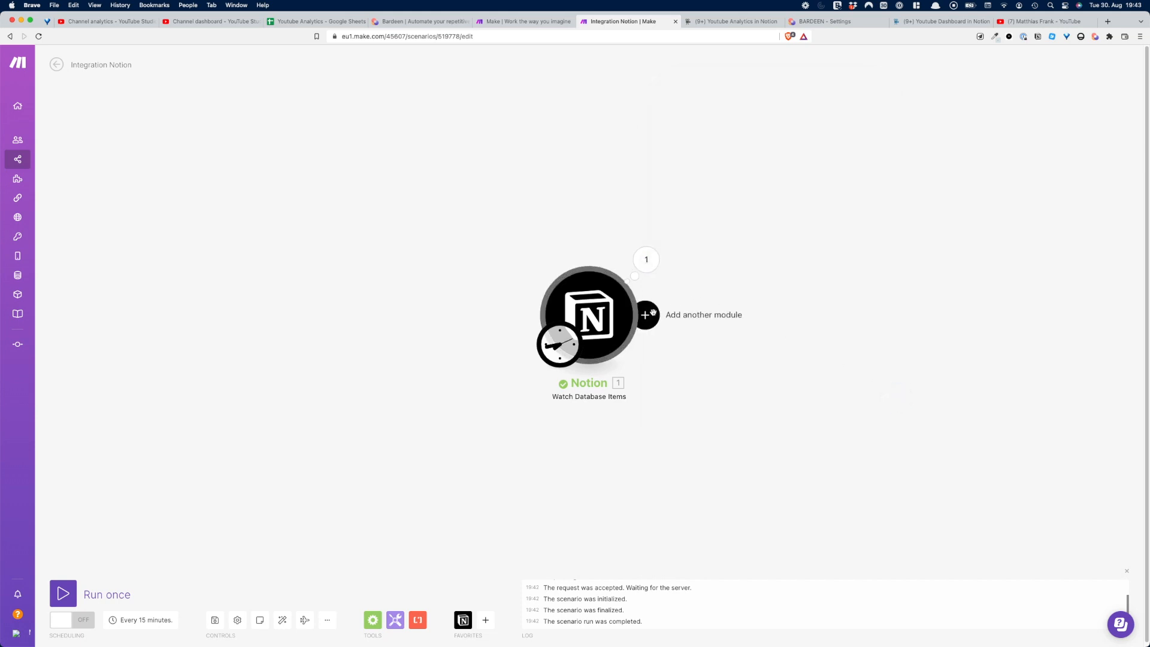
- Add a Google Sheets Add a Row module after the Notion trigger
left_click(653, 312)
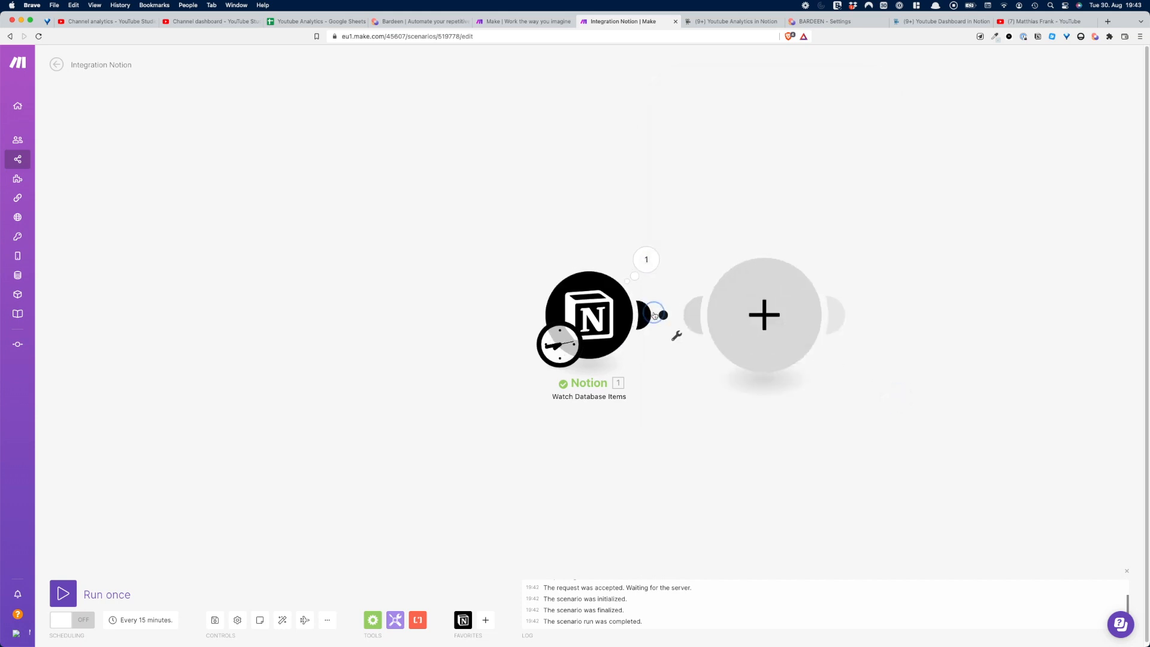
left_click(844, 318)
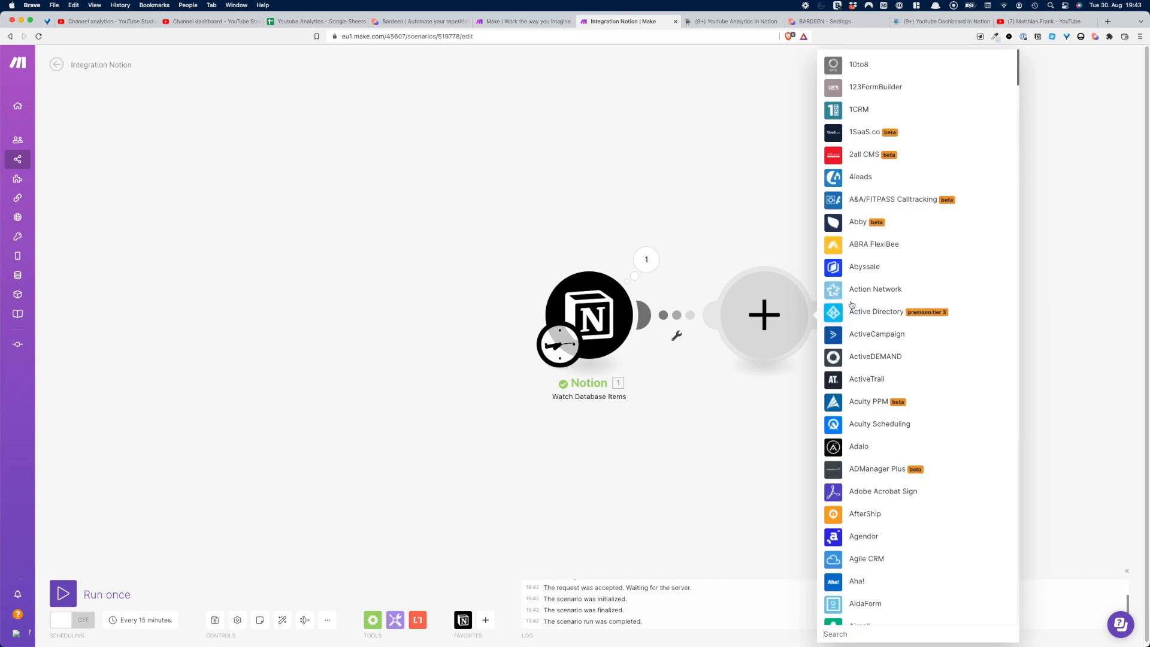
type("sheets")
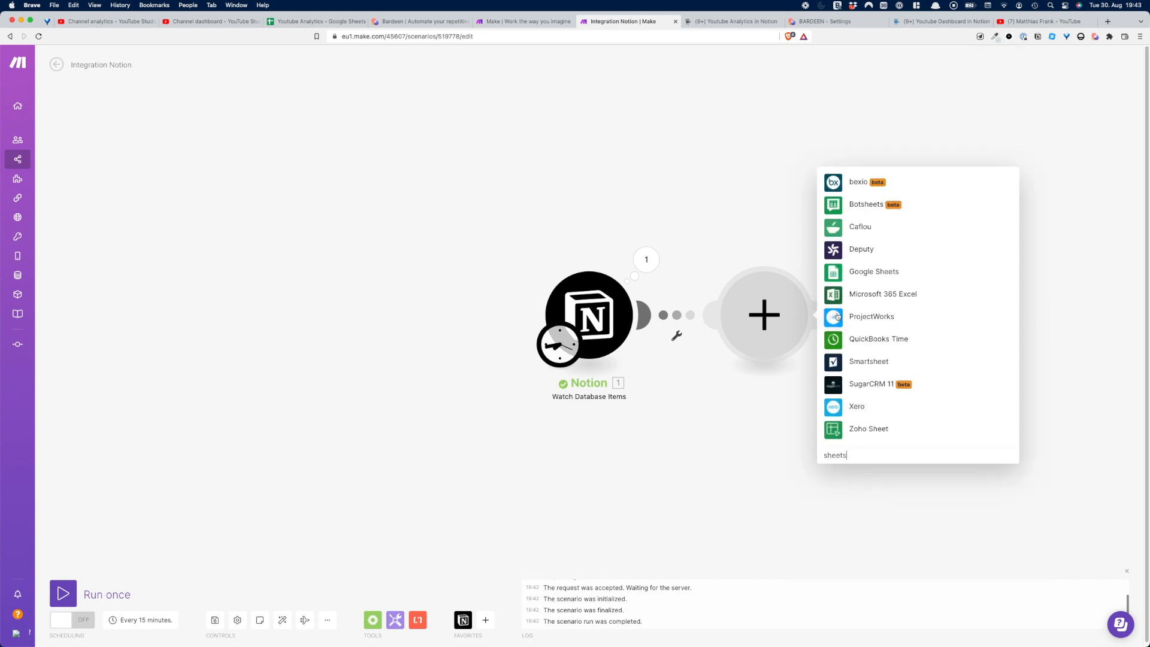
left_click(834, 274)
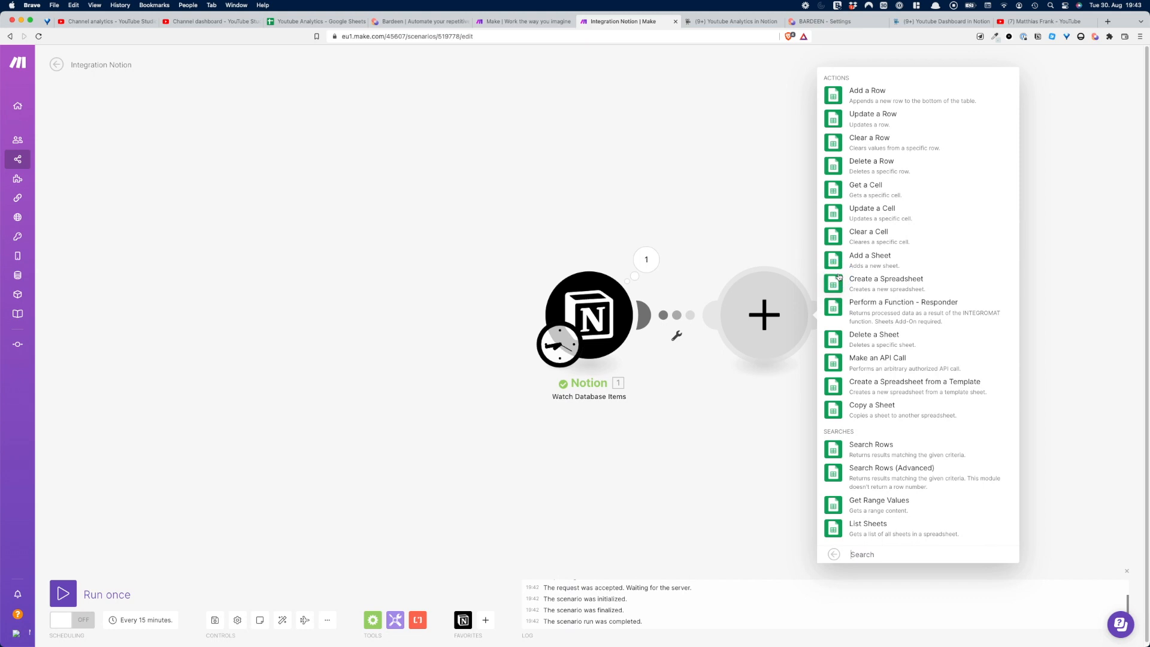
left_click(841, 94)
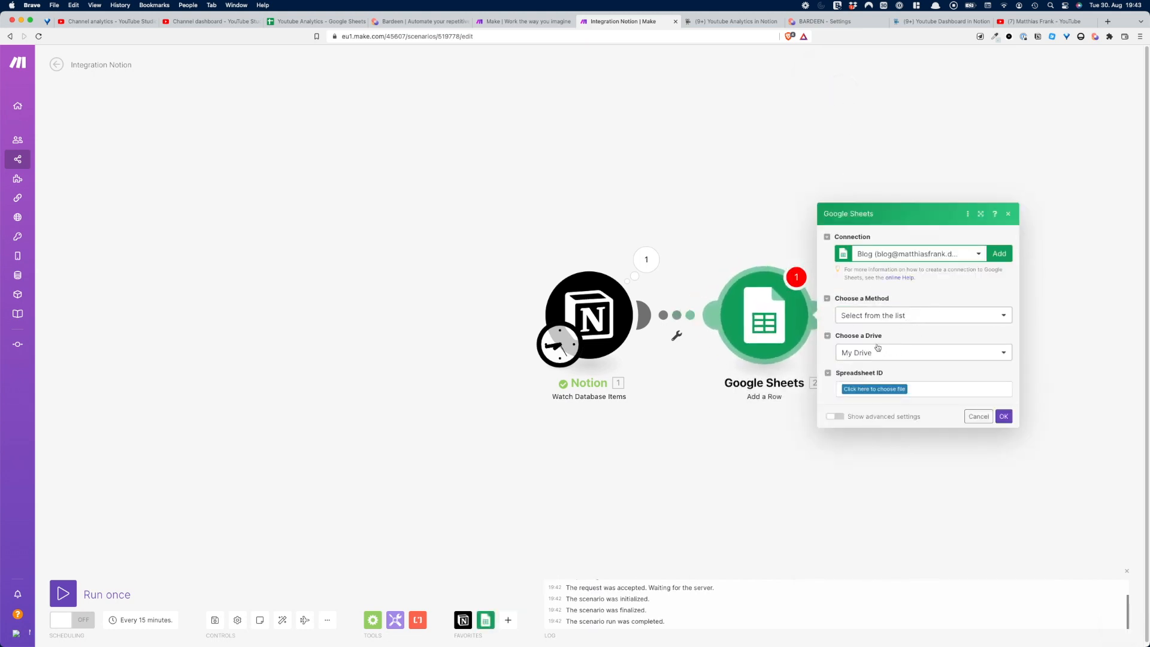
- Point the Google Sheets module at the Youtube Analytics spreadsheet and its Lifetime Stats sheet
left_click(876, 390)
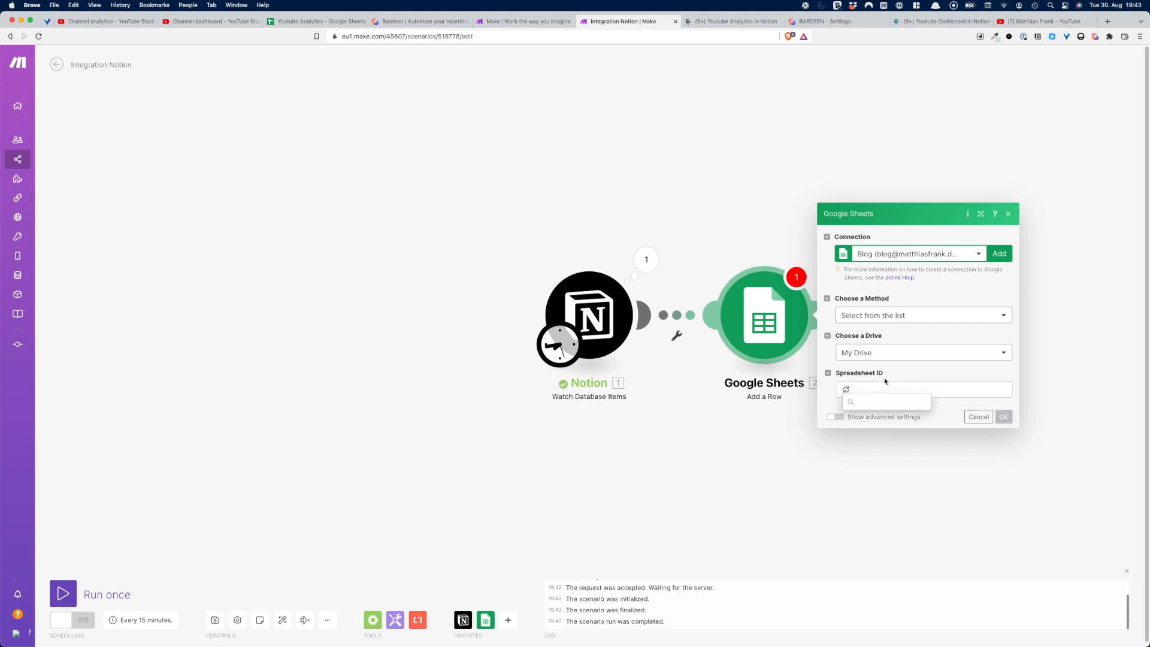
left_click(885, 381)
left_click(875, 393)
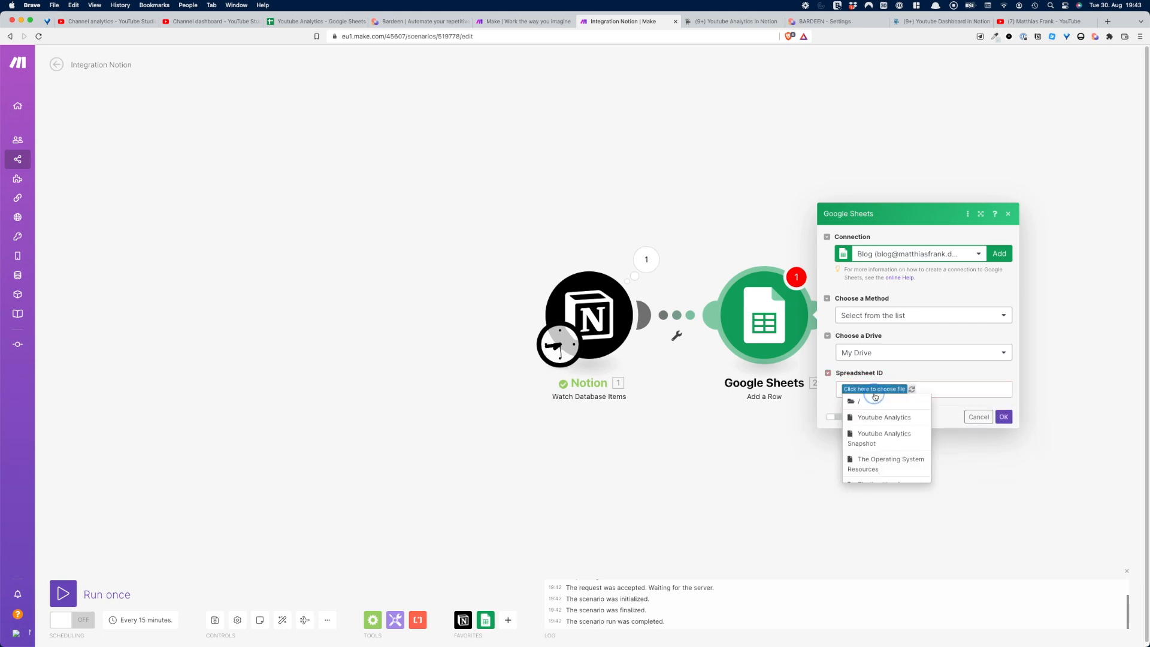
left_click(875, 418)
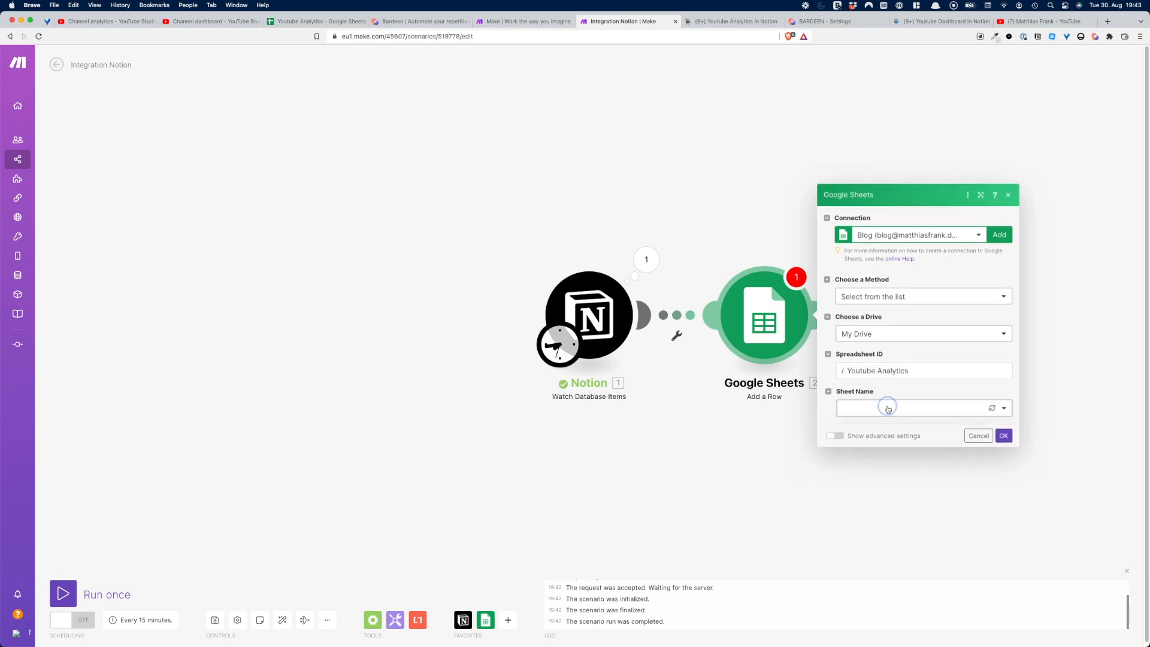
left_click(886, 409)
left_click(873, 456)
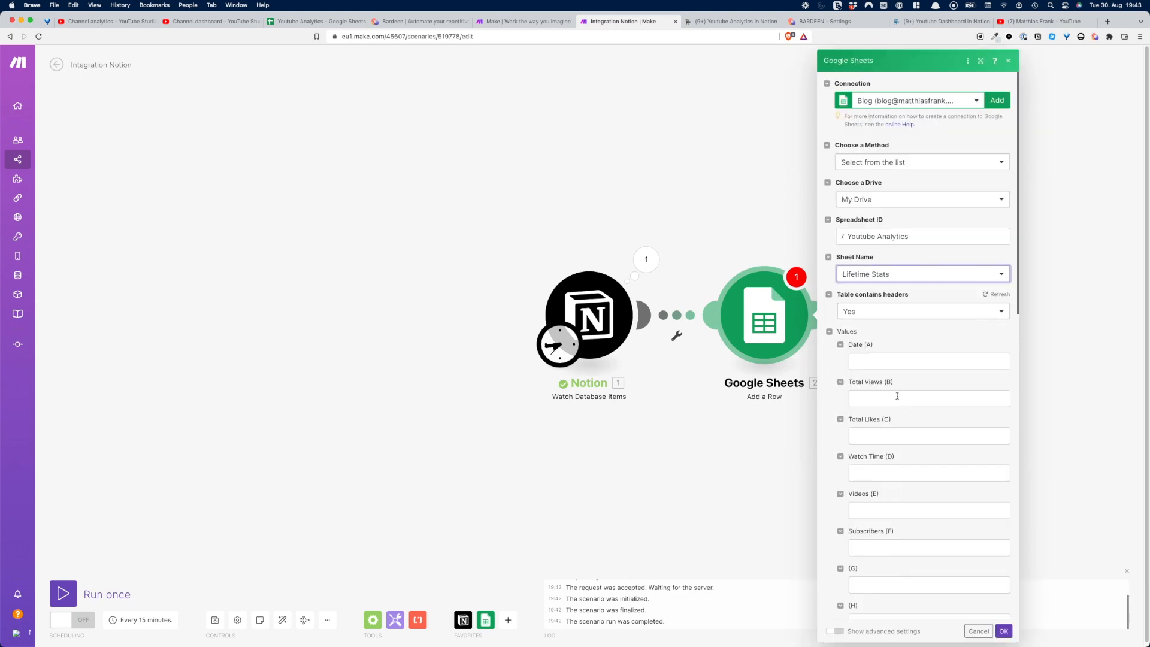
- Fill the Date (A) value with a formatDate function on the now variable, using the format DD-MM-YYYY
scroll(876, 393, "down", 4)
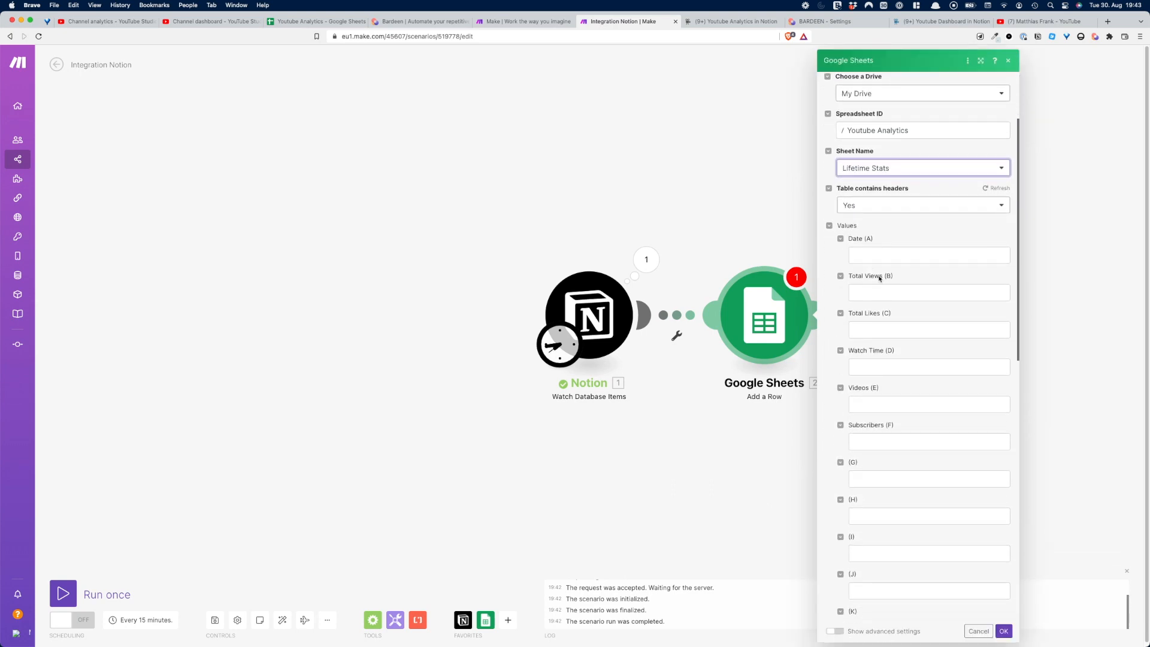
left_click(881, 258)
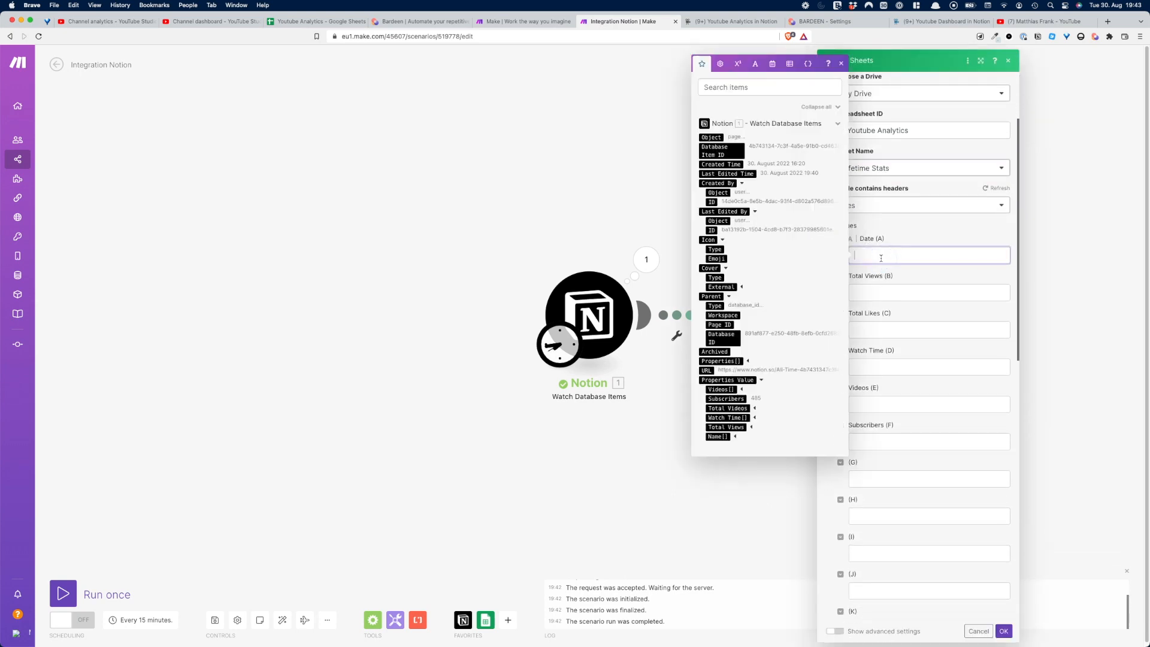
left_click(773, 66)
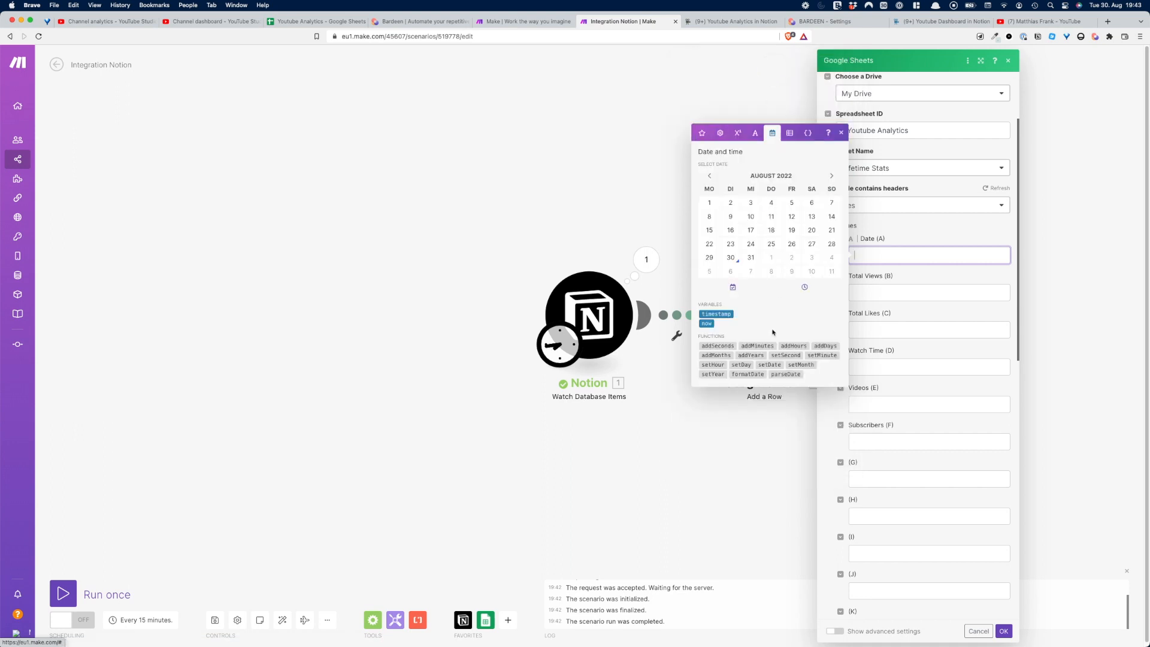
left_click(754, 373)
left_click(898, 258)
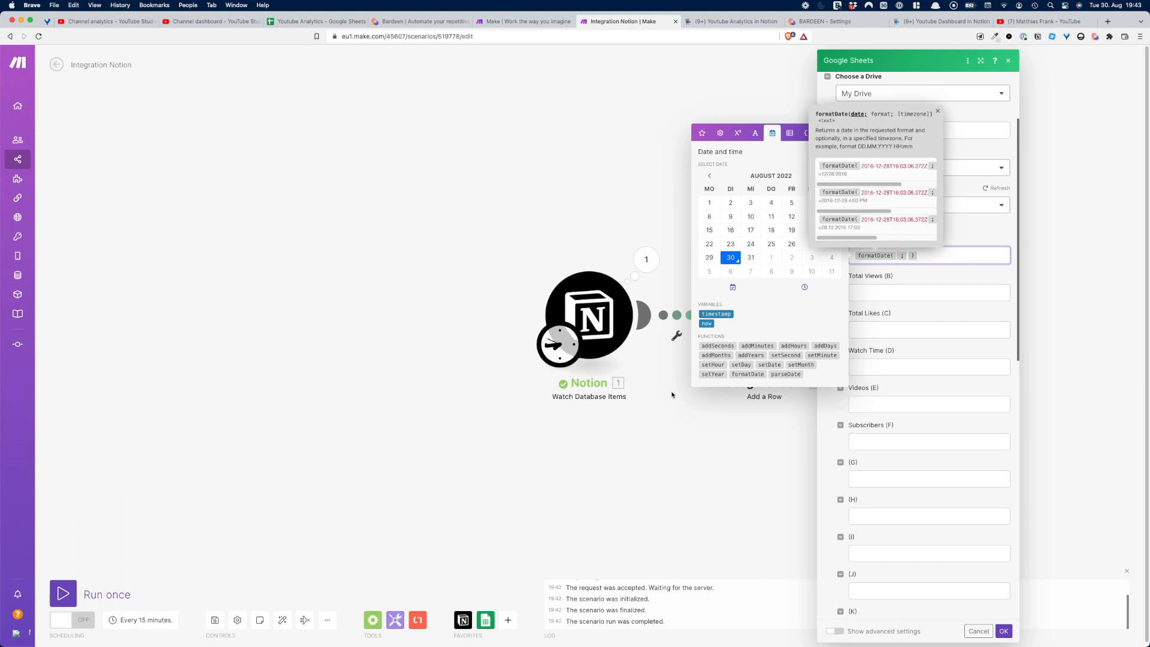
left_click(710, 324)
left_click(926, 254)
type("DD-MM-YYYY")
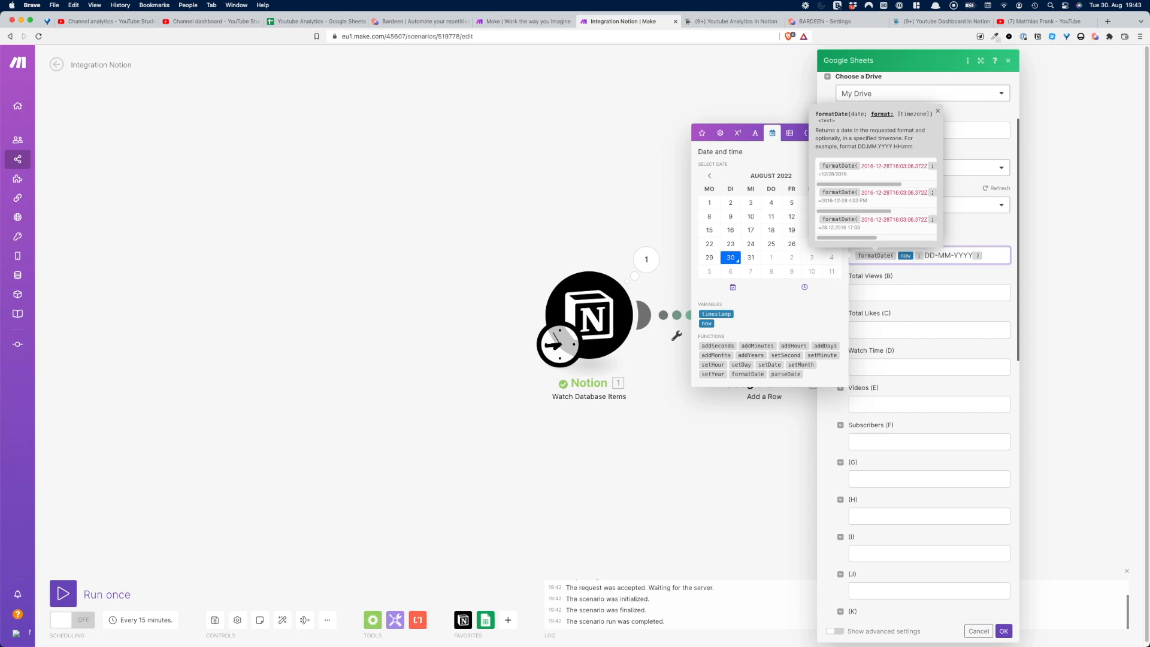
- Map the Total Views (B) value to the number inside Notion's Total Views property
left_click(936, 291)
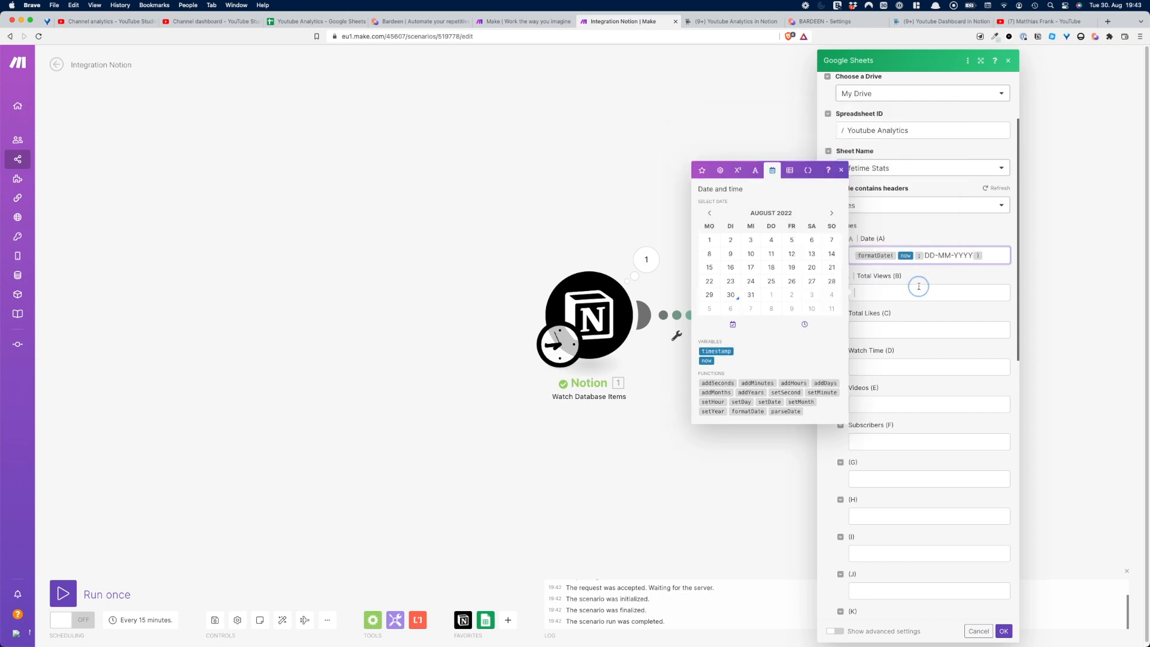
left_click(704, 171)
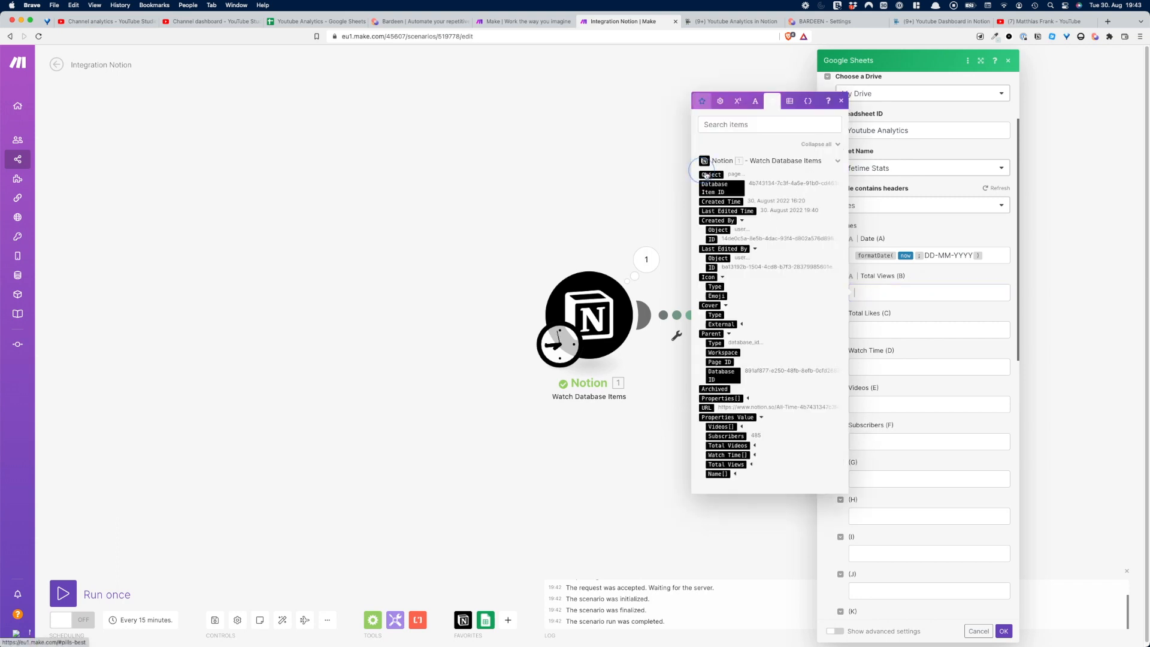
left_click(751, 464)
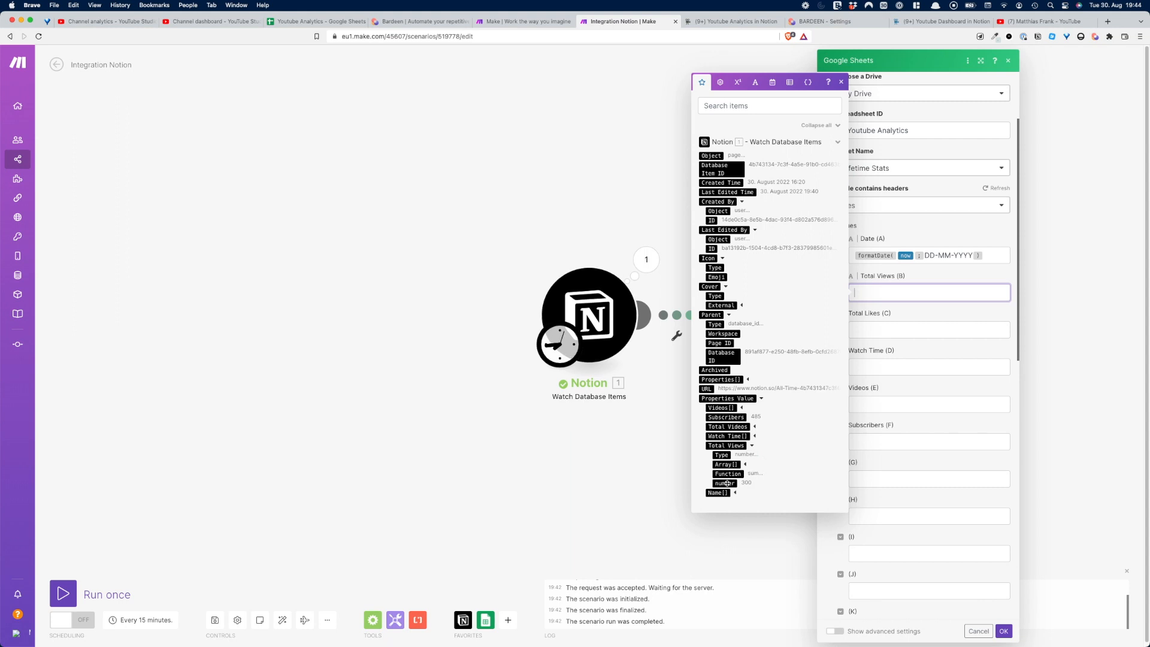
left_click(724, 483)
left_click(884, 333)
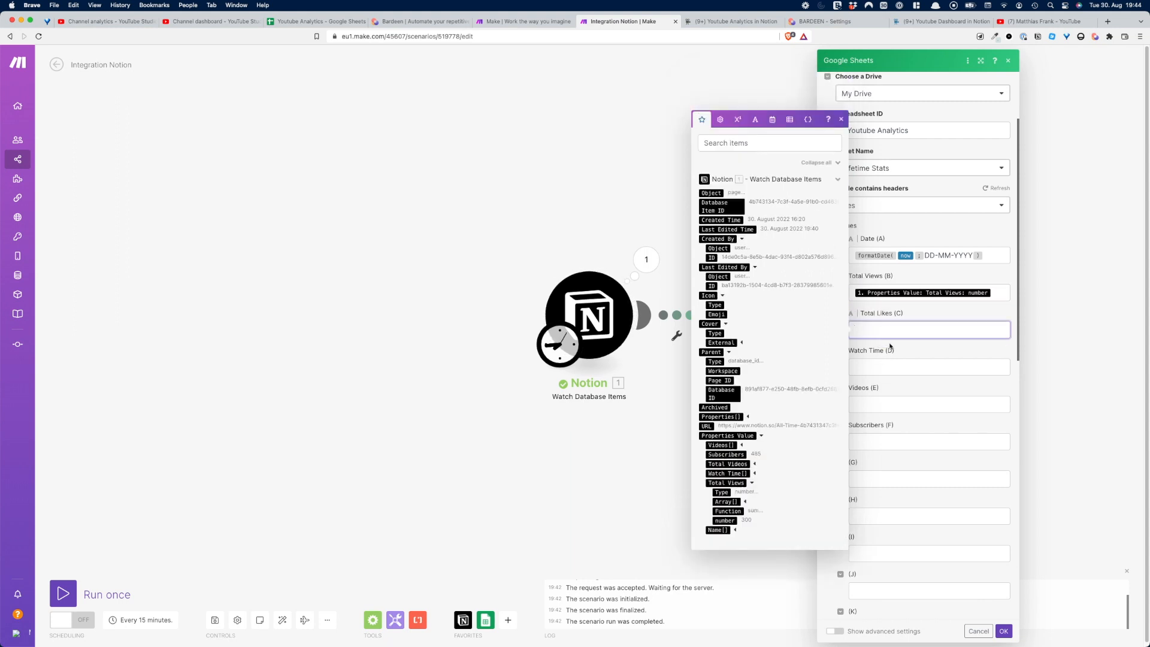
left_click(881, 369)
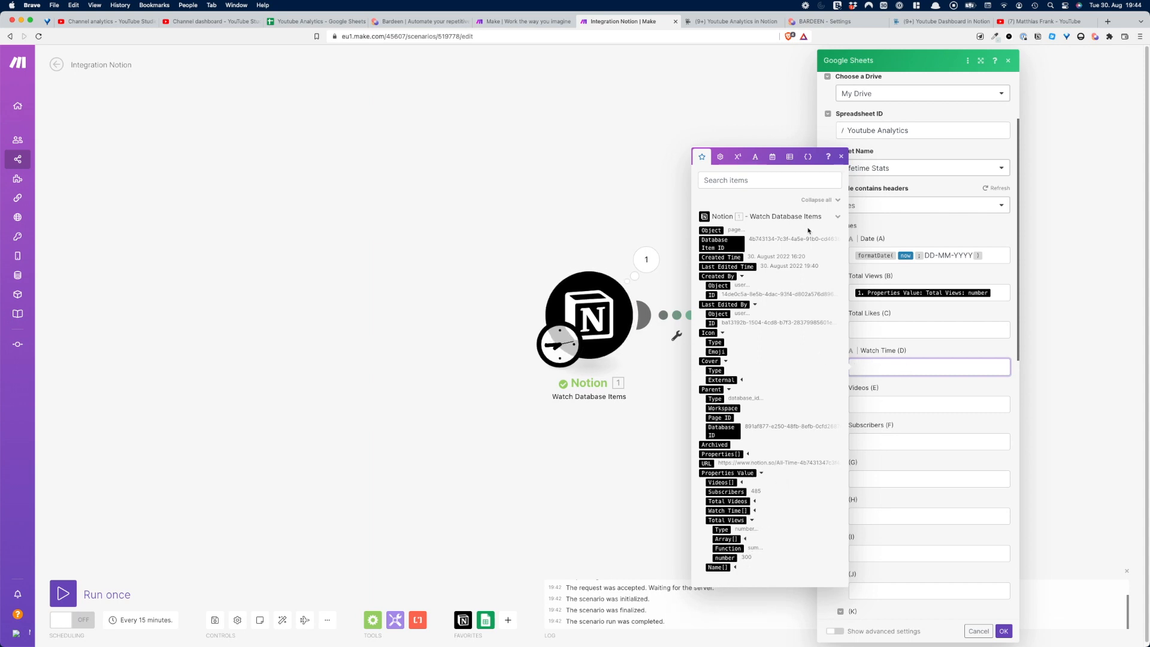
left_click(738, 157)
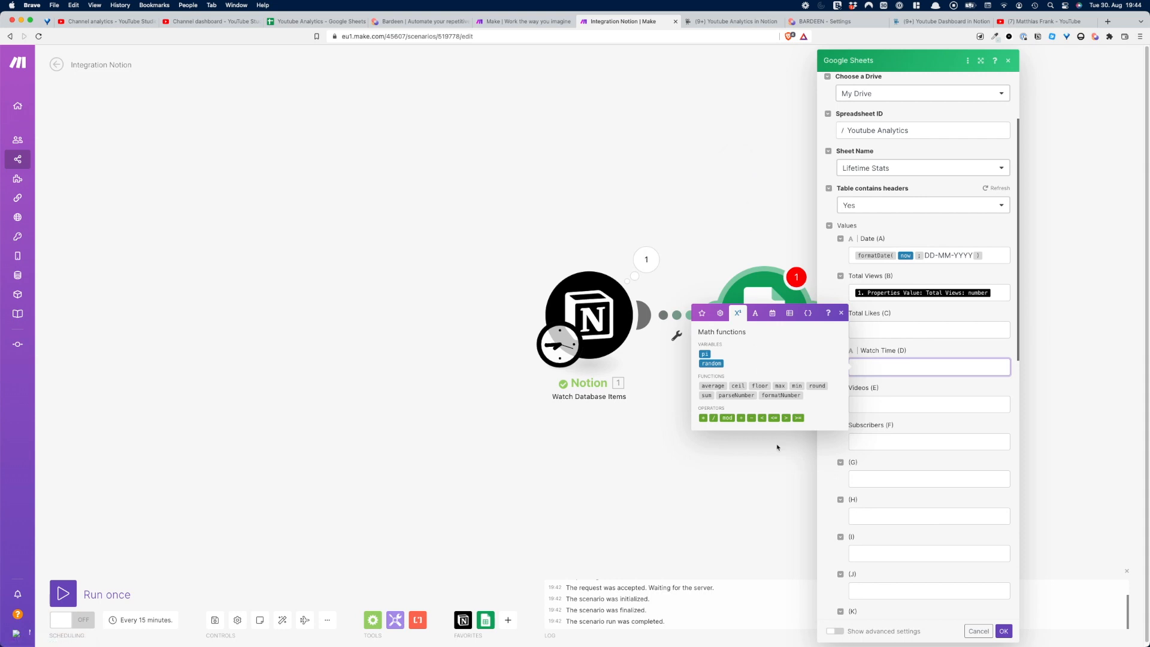
left_click(741, 395)
left_click(703, 313)
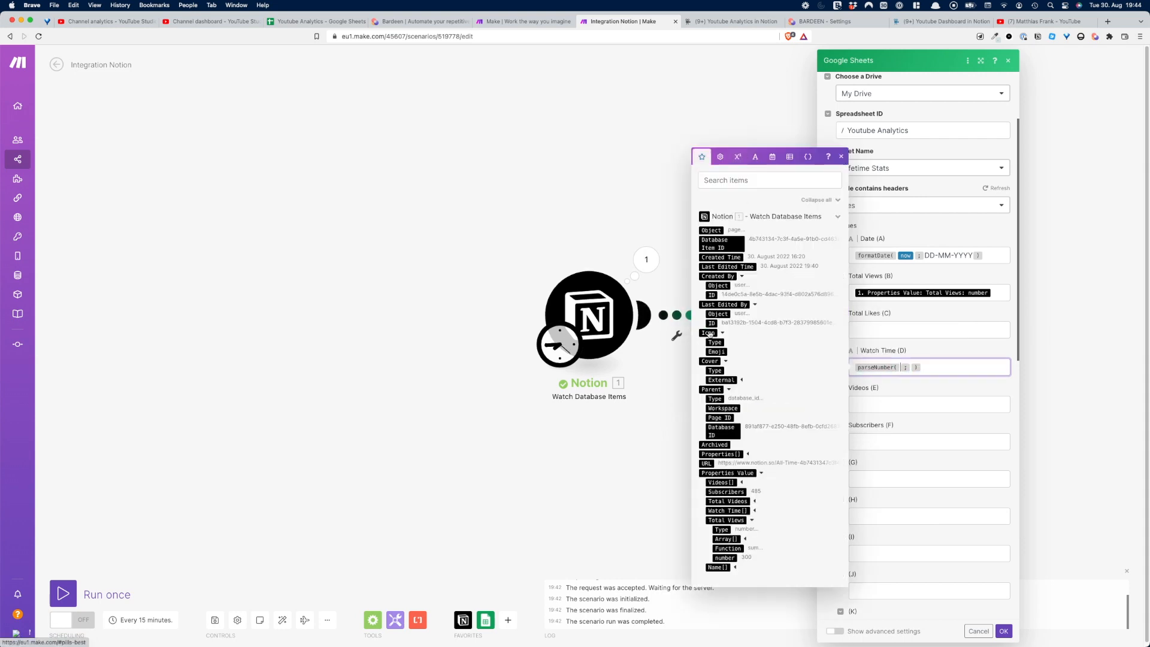
left_click(755, 512)
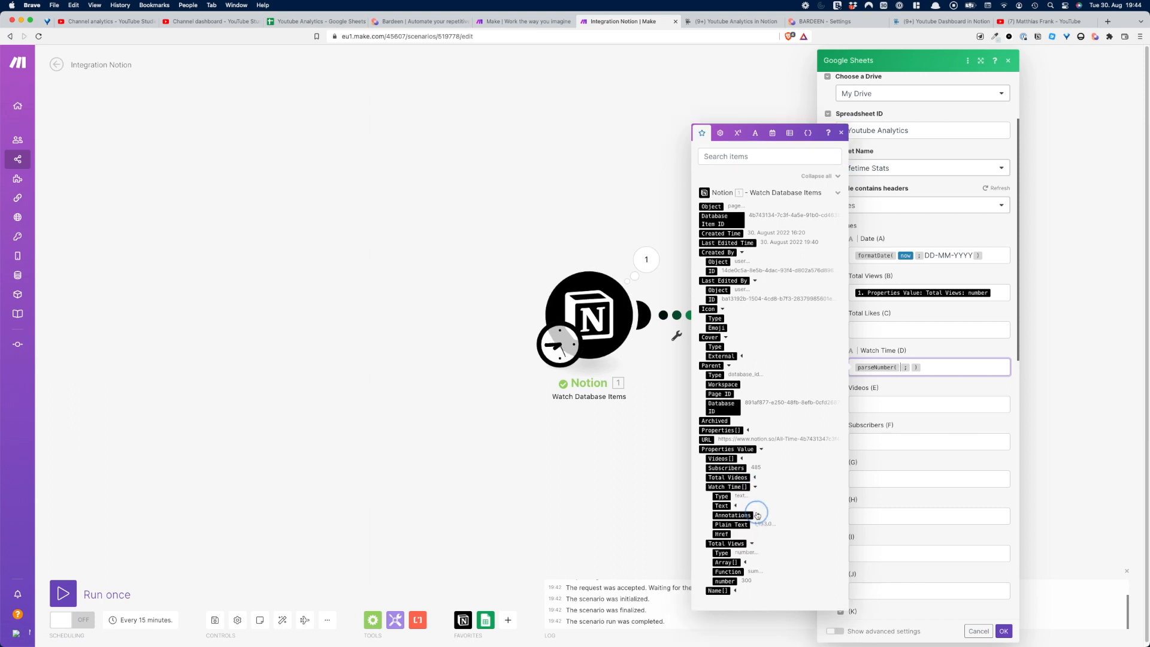
left_click(741, 525)
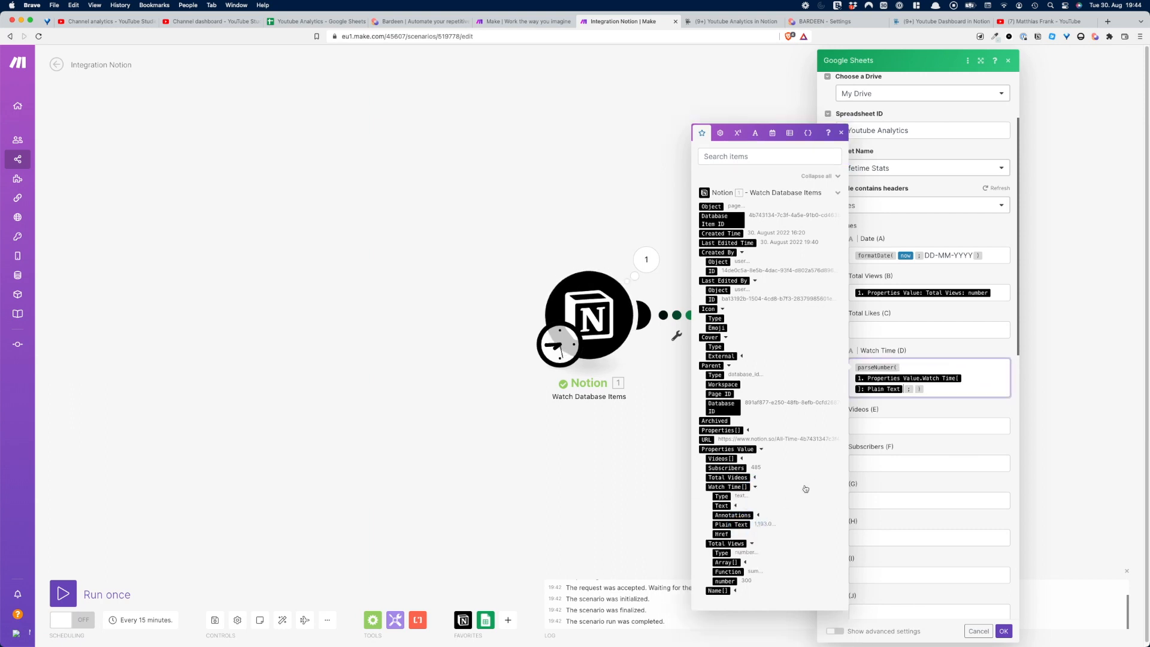
left_click(885, 370)
left_click(914, 389)
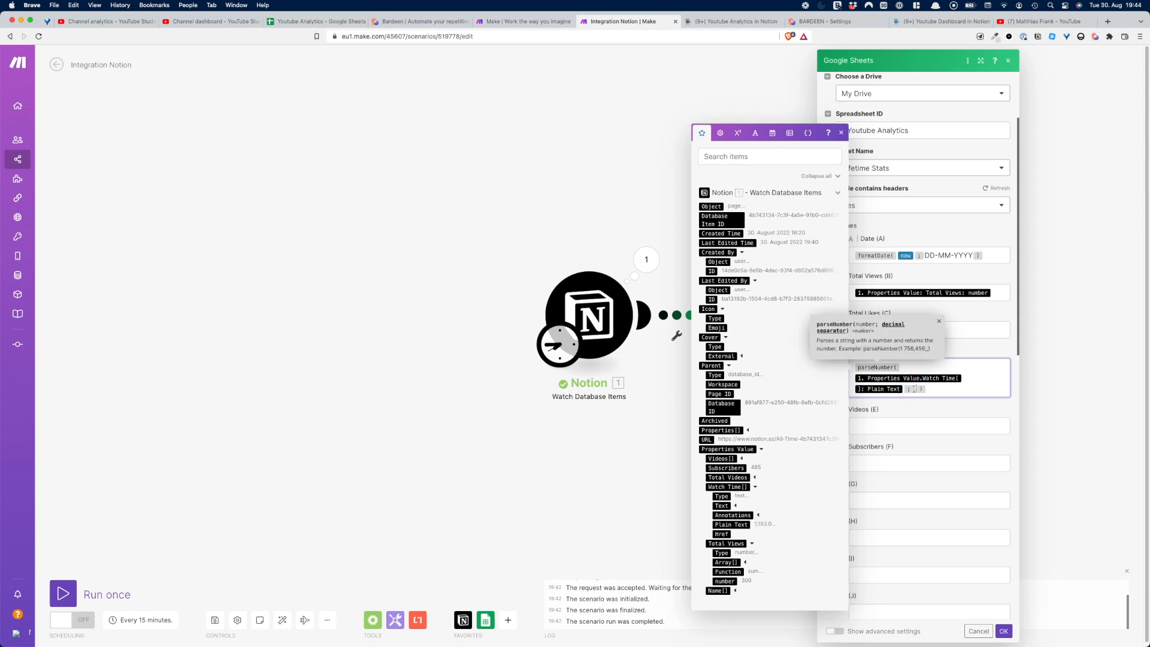
- Map Videos (E) to Notion's Total Videos number and Subscribers (F) to its Subscribers property, and save the module settings
left_click(907, 423)
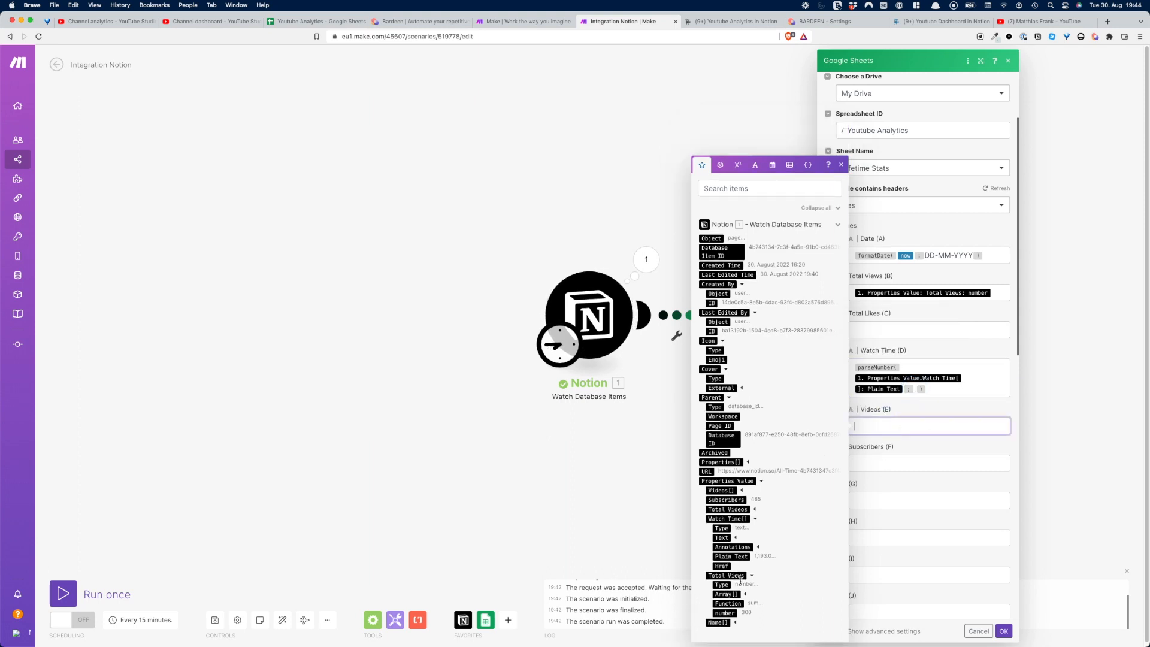
left_click(754, 509)
left_click(728, 510)
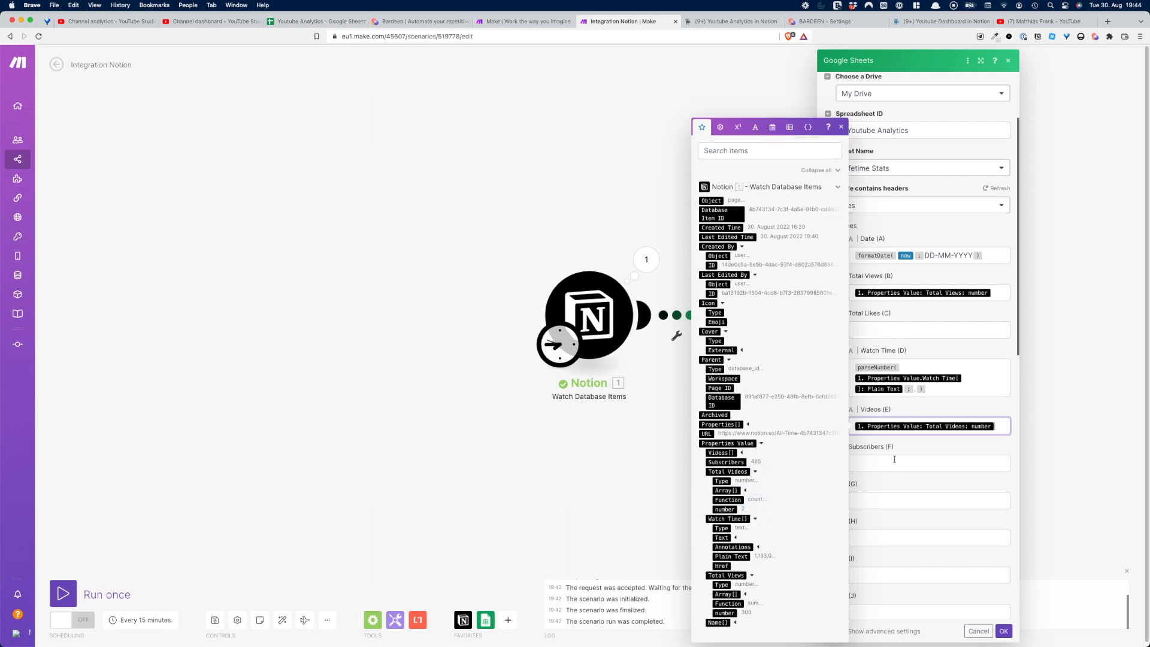
left_click(894, 458)
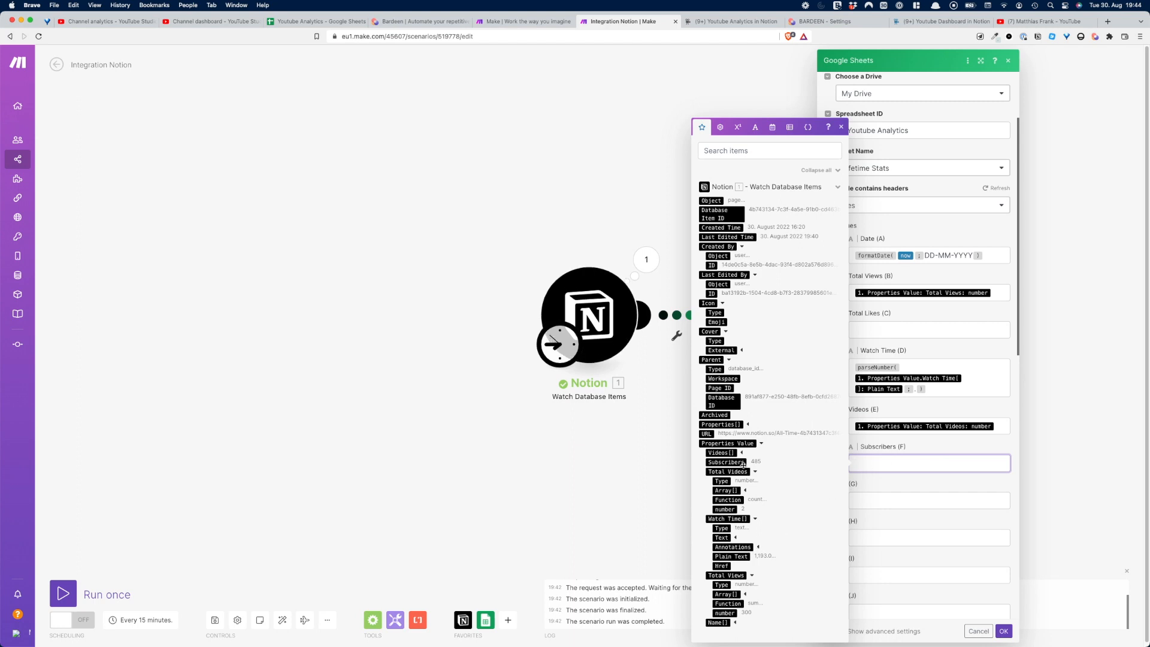
left_click(760, 463)
left_click(878, 478)
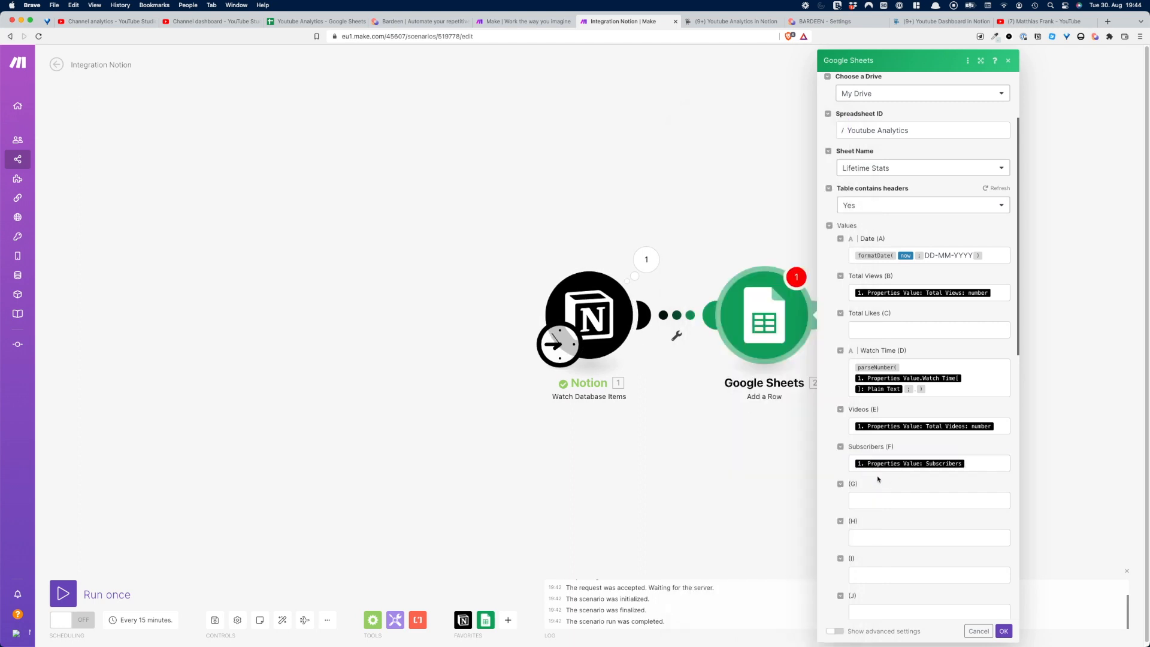
left_click(1003, 631)
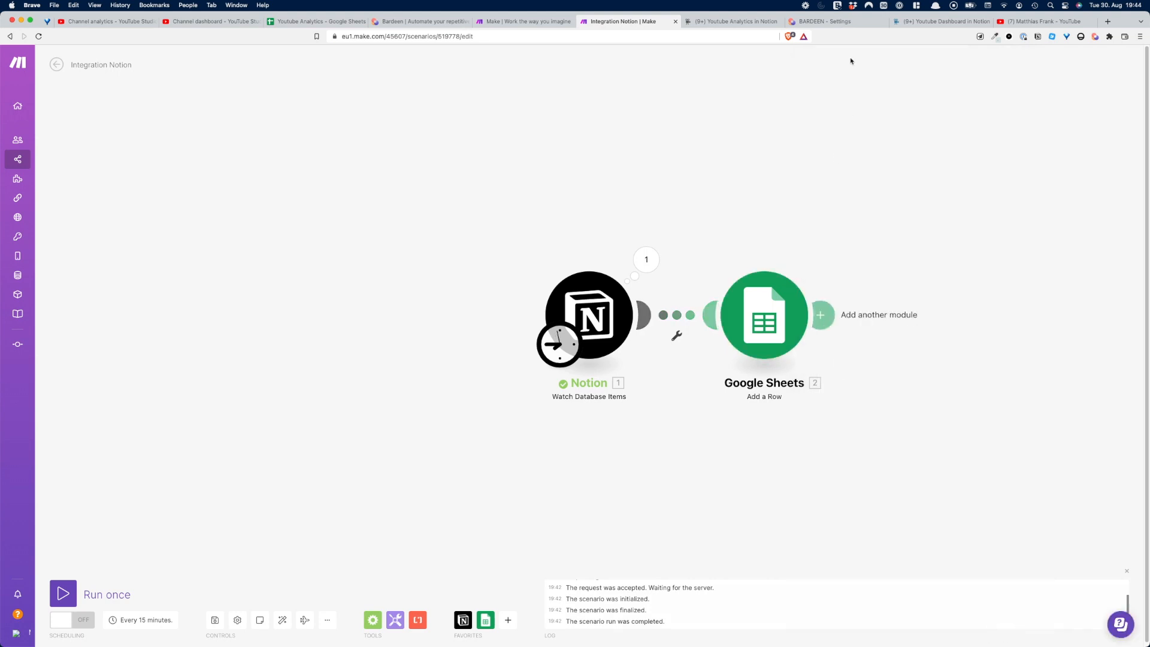
- Switch to the Youtube Analytics page in Notion and set the All-Time record's Subscribers to 480
left_click(738, 22)
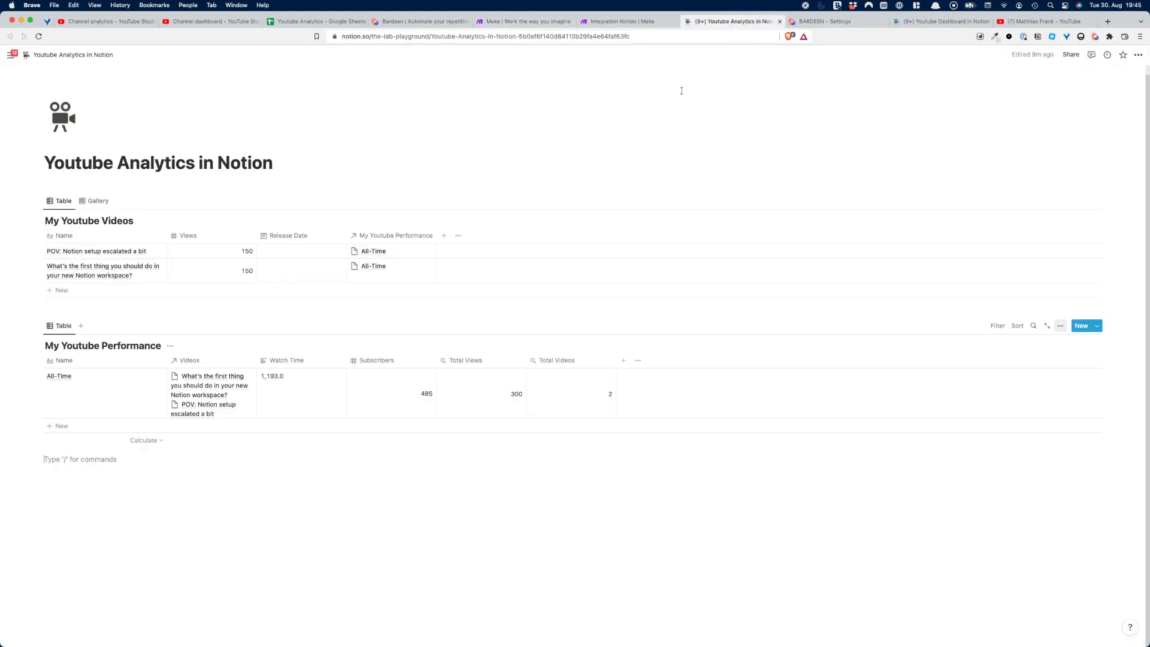
left_click(427, 401)
key("BackSpace")
type("0")
key("Return")
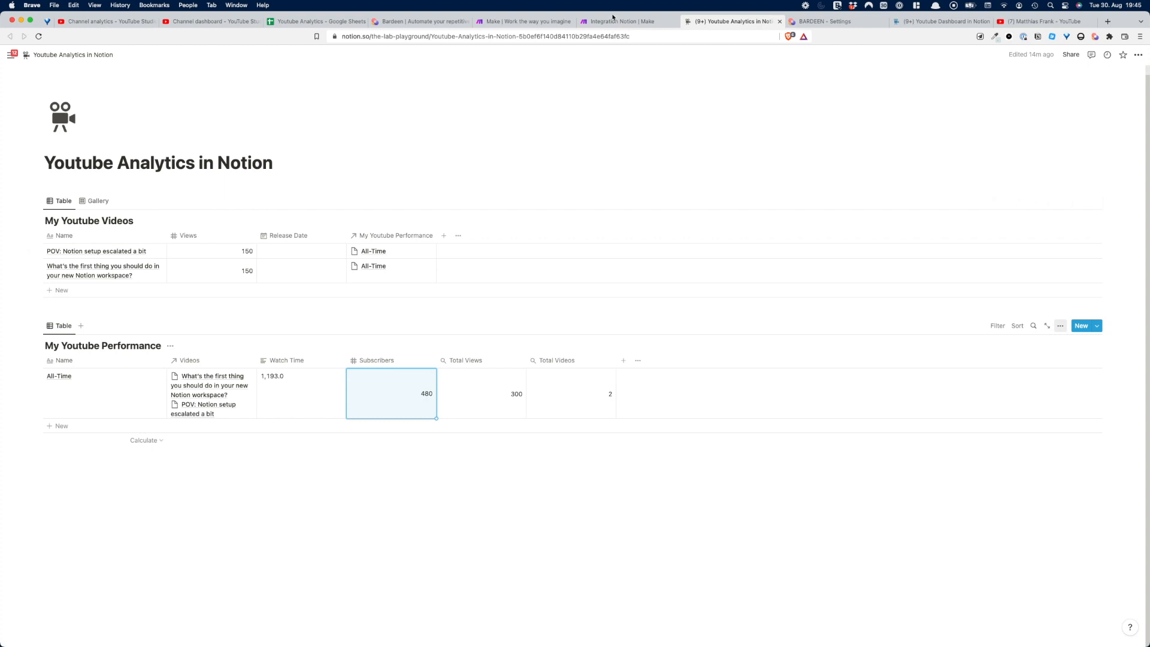
- Run the Make scenario once and check the added row's values in the Lifetime Stats sheet of Google Sheets
left_click(607, 24)
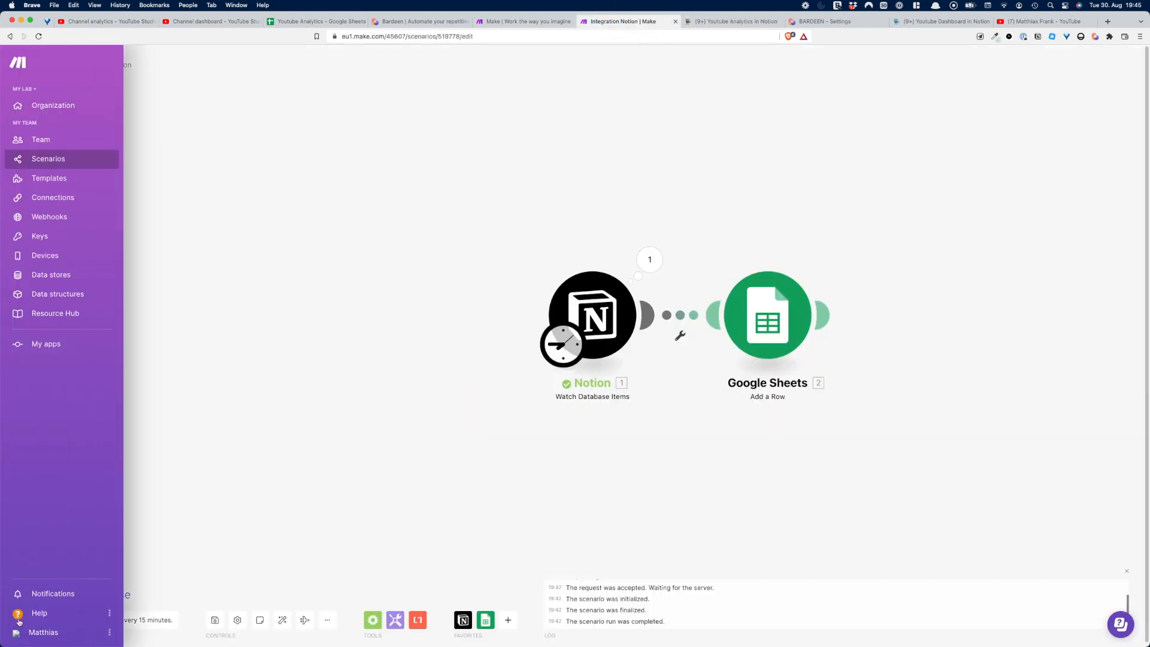
left_click(74, 584)
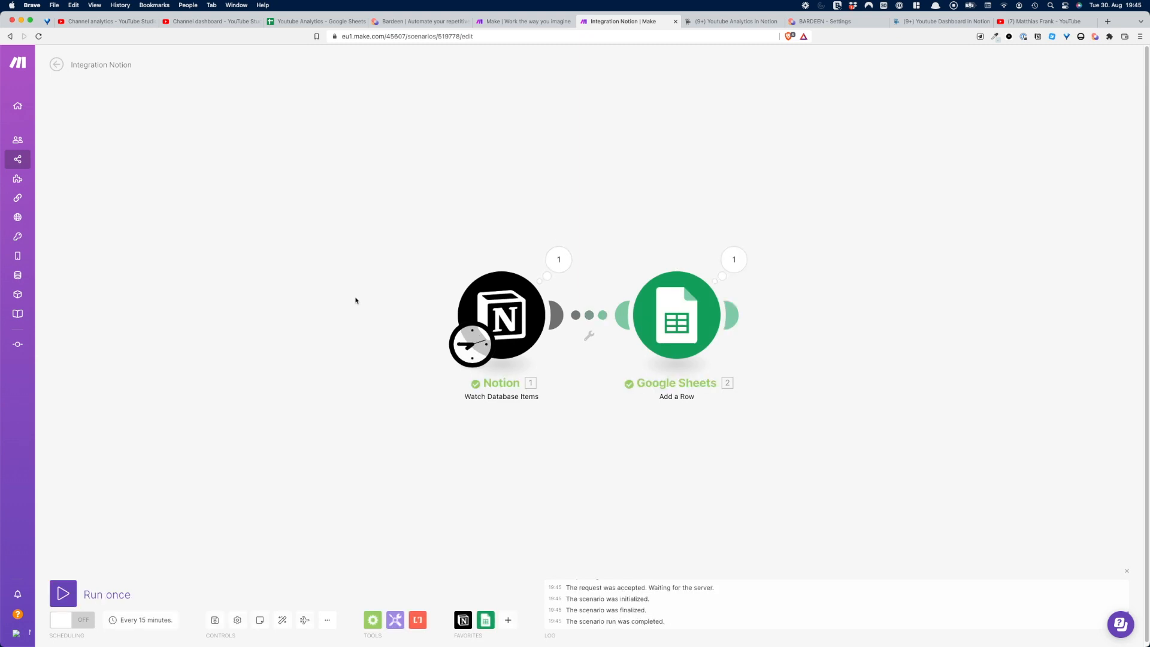
left_click(336, 23)
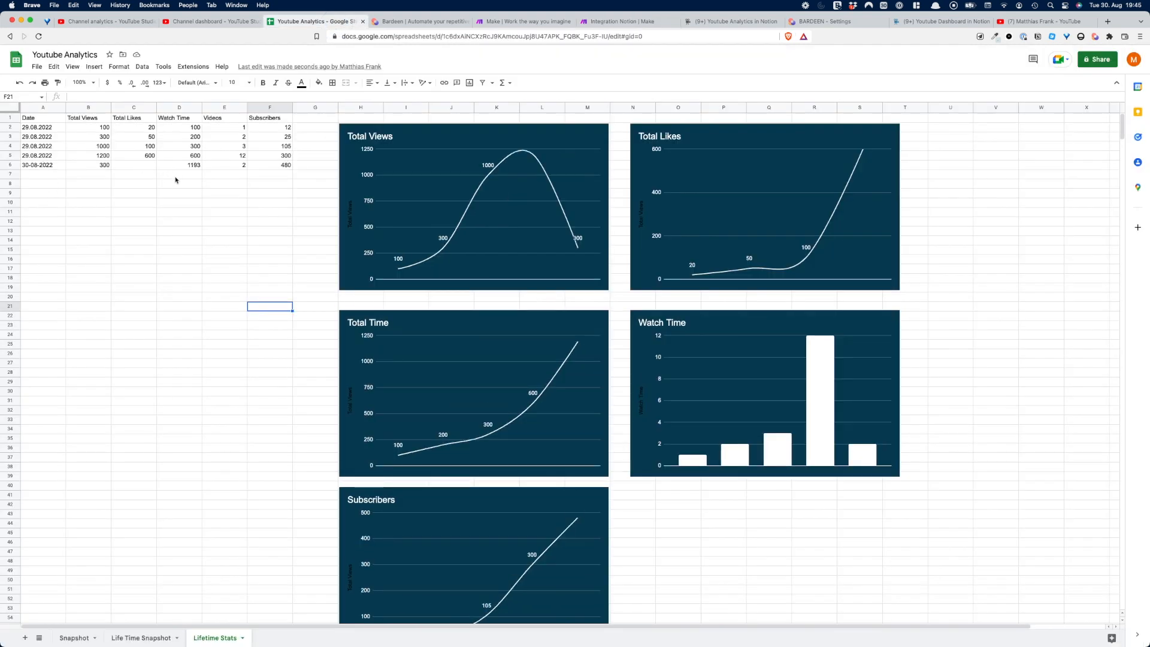
left_click(192, 167)
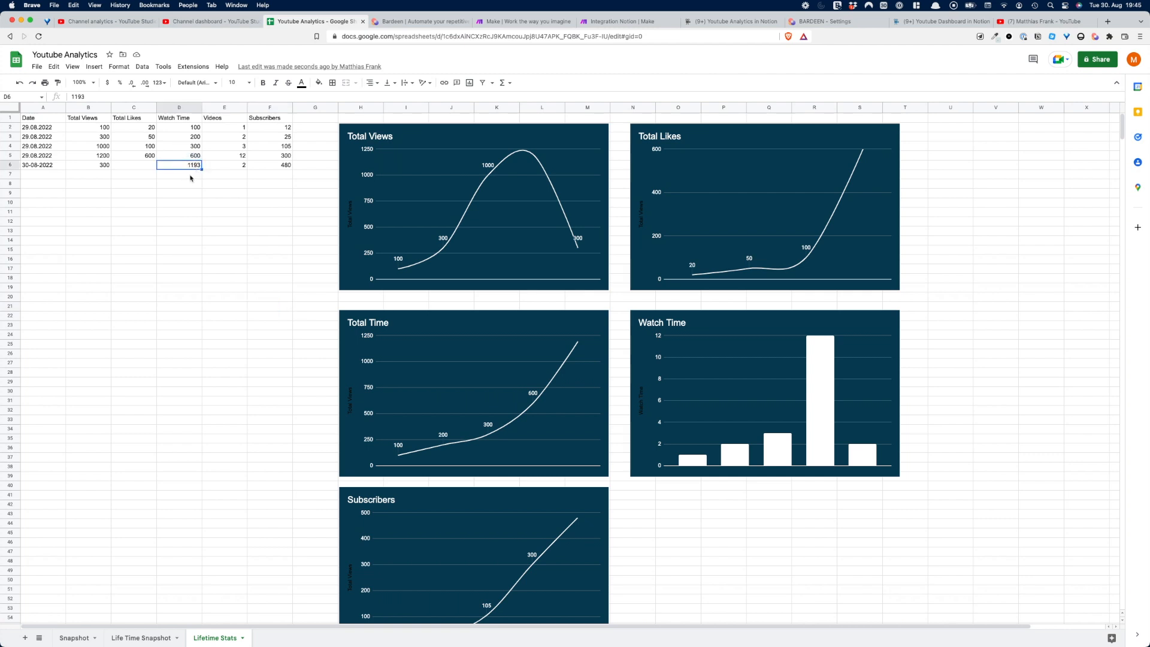
left_click(95, 167)
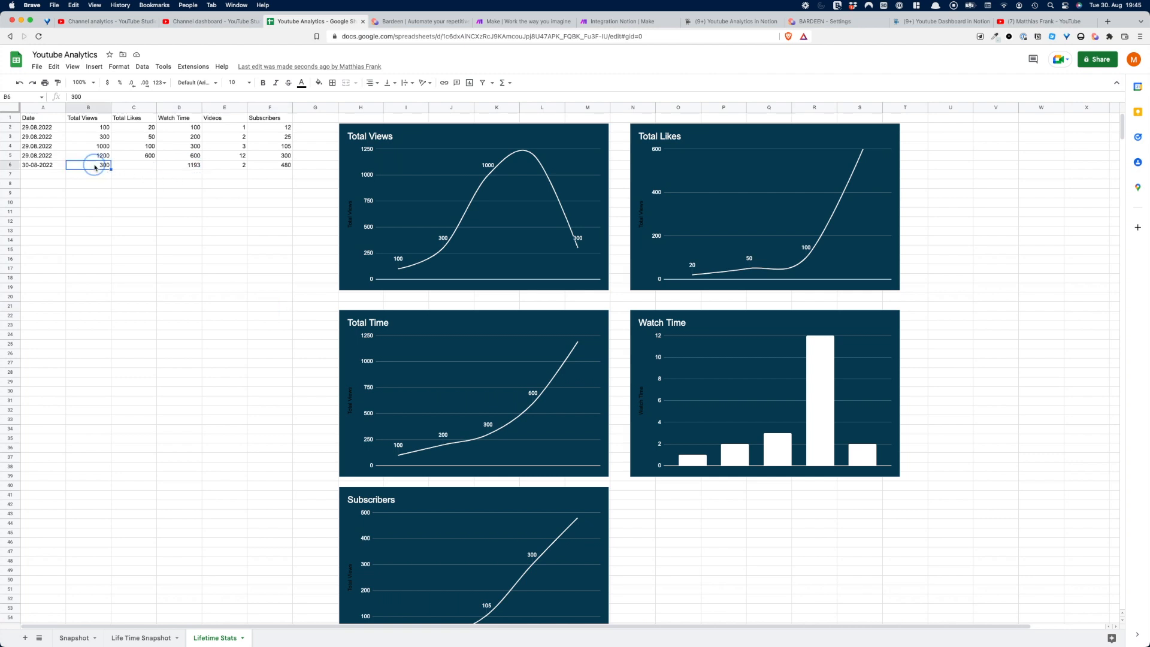
left_click(226, 166)
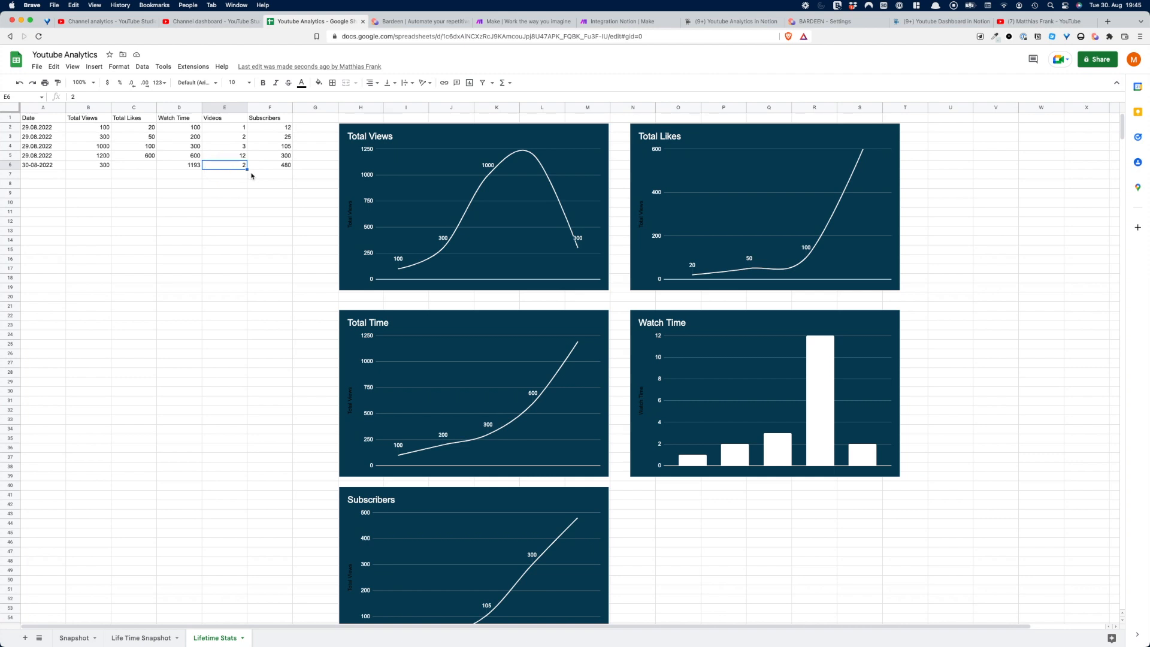
left_click(275, 165)
left_click(252, 256)
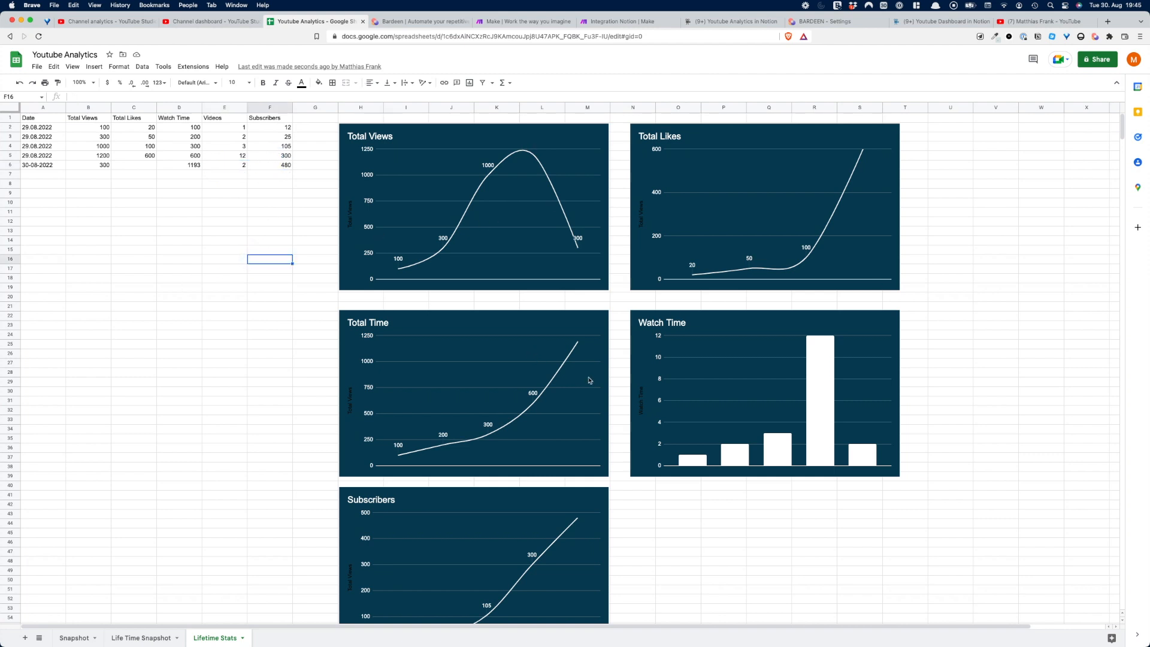
- Move the Total Views chart below the Watch Time chart, beside the Subscribers chart
left_click_drag(322, 193, 498, 419)
left_click(473, 217)
left_click_drag(432, 169, 716, 506)
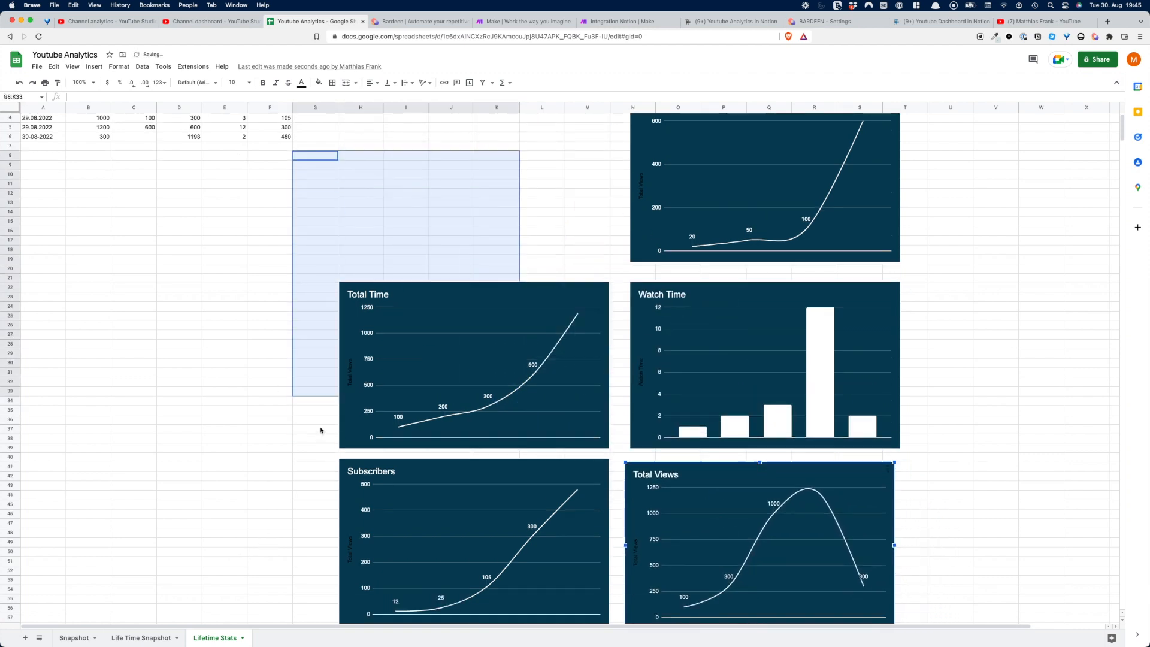
left_click(250, 392)
scroll(250, 391, "up", 2)
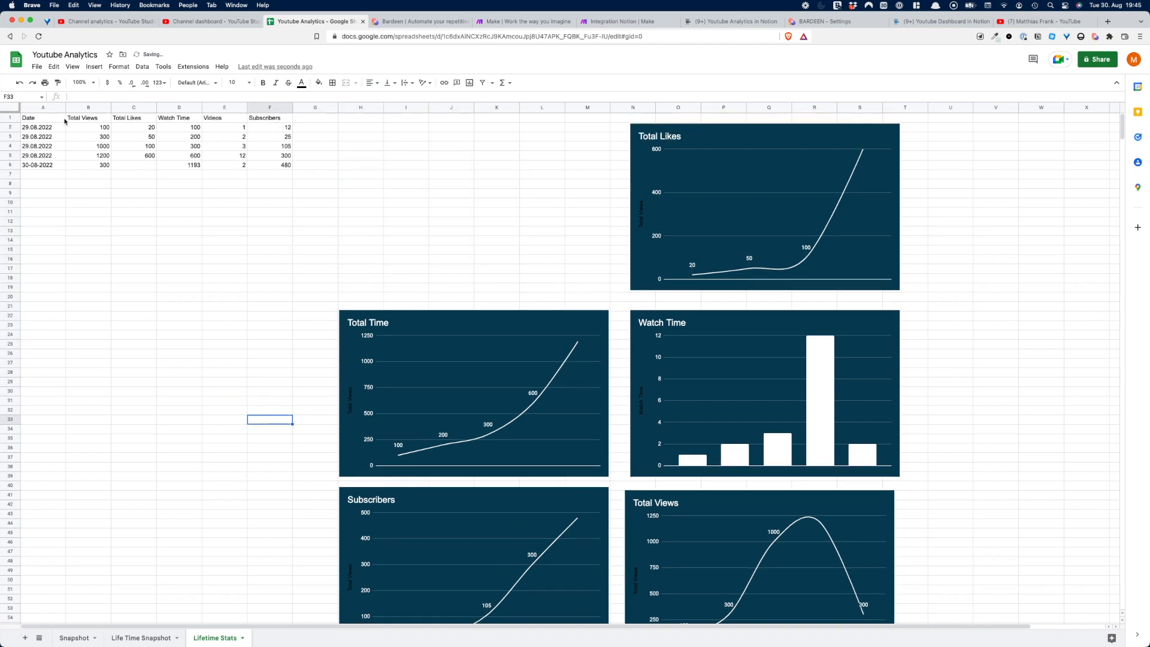
- Insert a chart from the Total Views column (B) and place it above the Total Time chart, beside Total Likes
left_click_drag(90, 120, 93, 156)
left_click(93, 157)
left_click(99, 109)
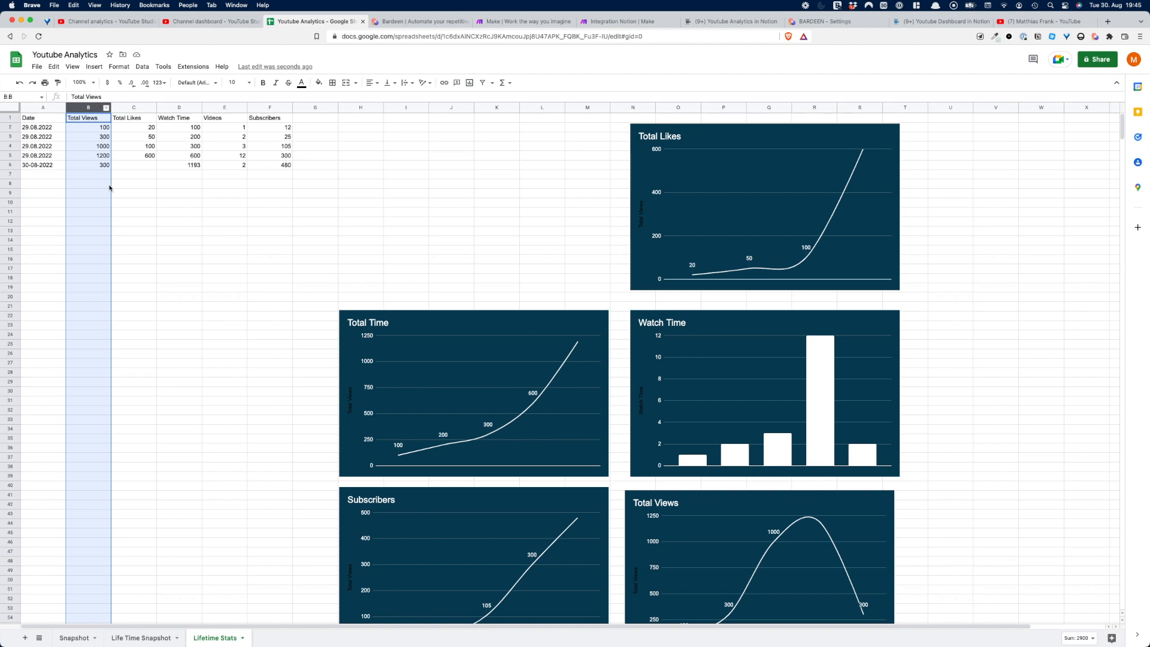
left_click_drag(92, 202, 89, 193)
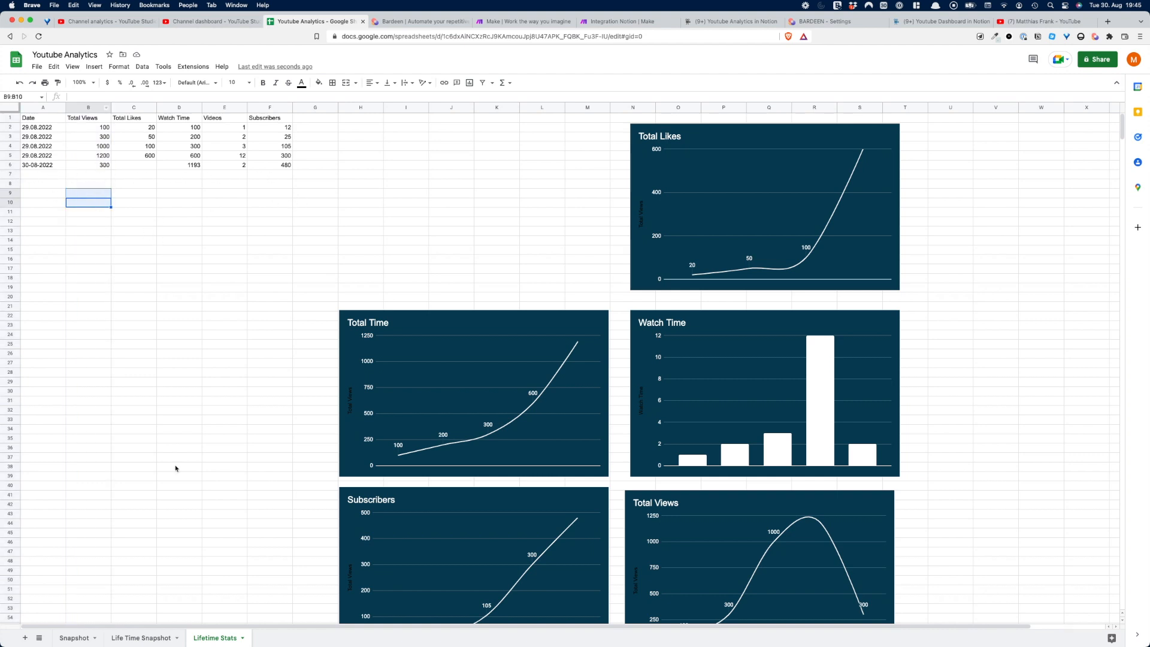
left_click(84, 112)
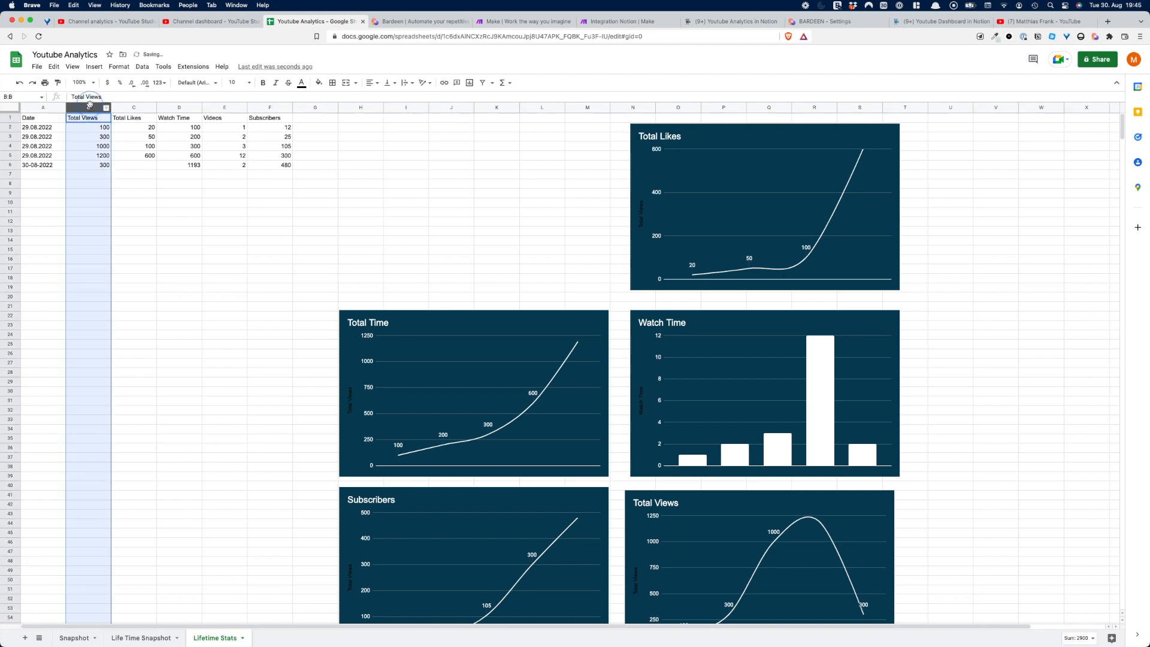
left_click(94, 67)
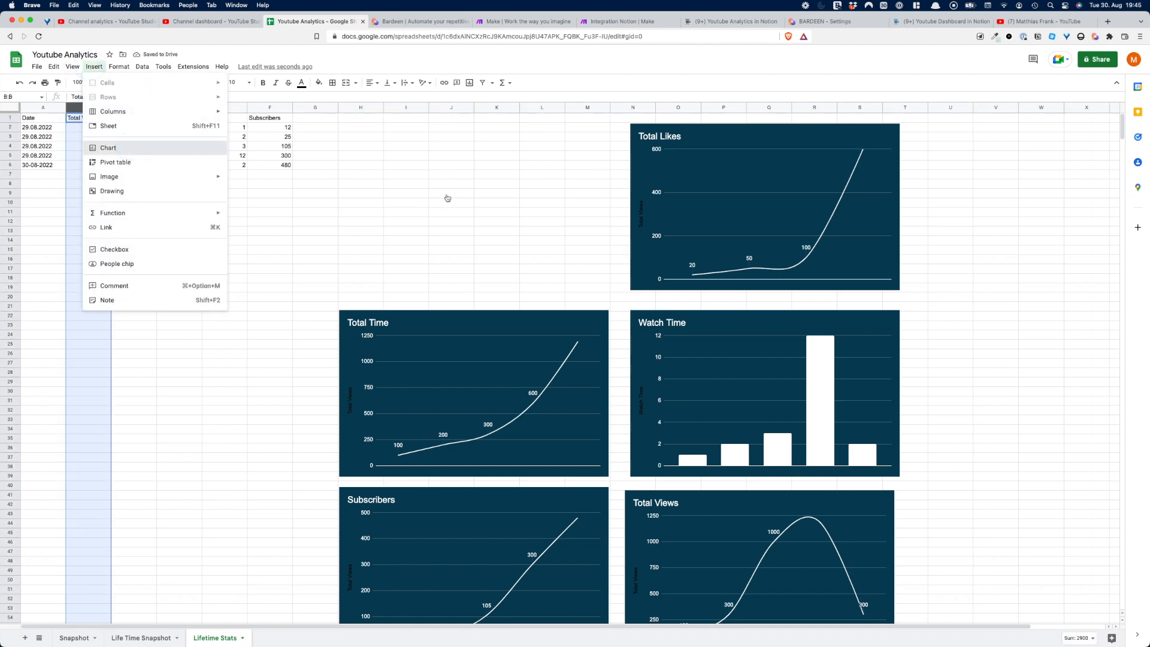
key("Escape")
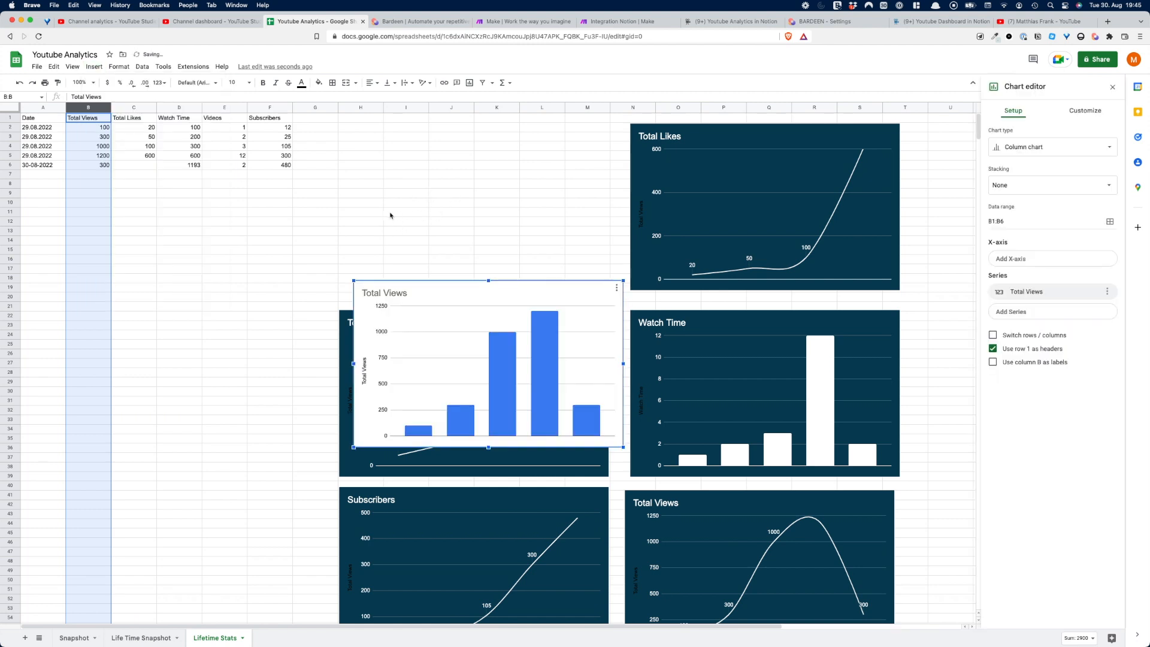
left_click_drag(450, 295, 435, 144)
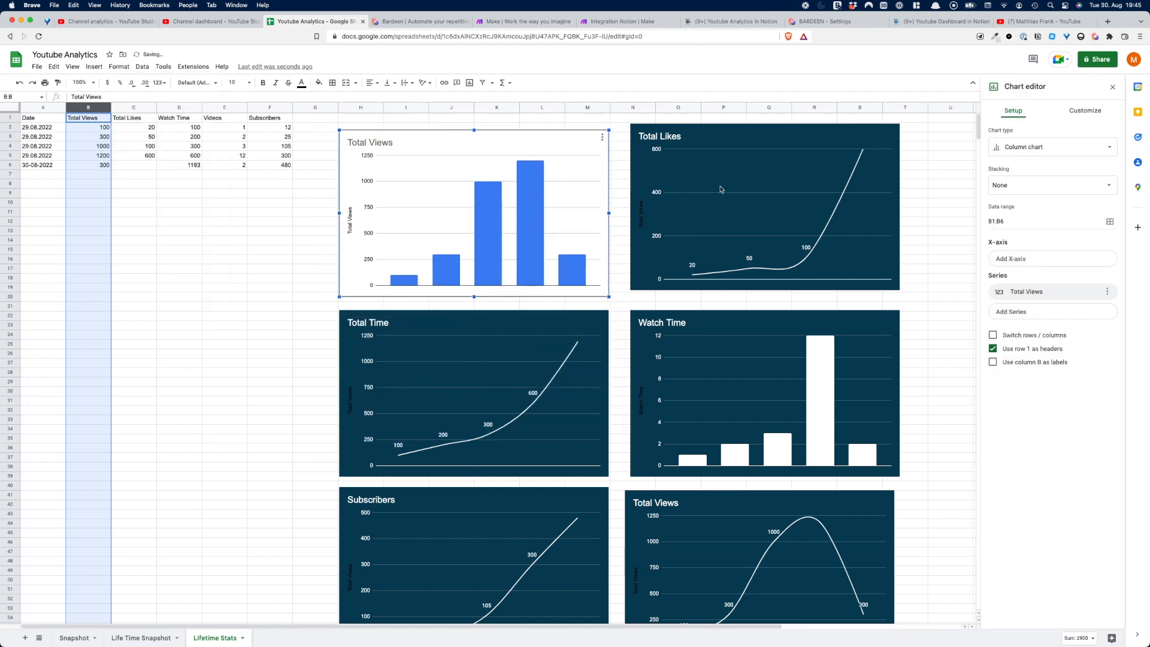
- Change the new Total Views chart to a line chart with smoothing and leave the chart editor
left_click(1080, 149)
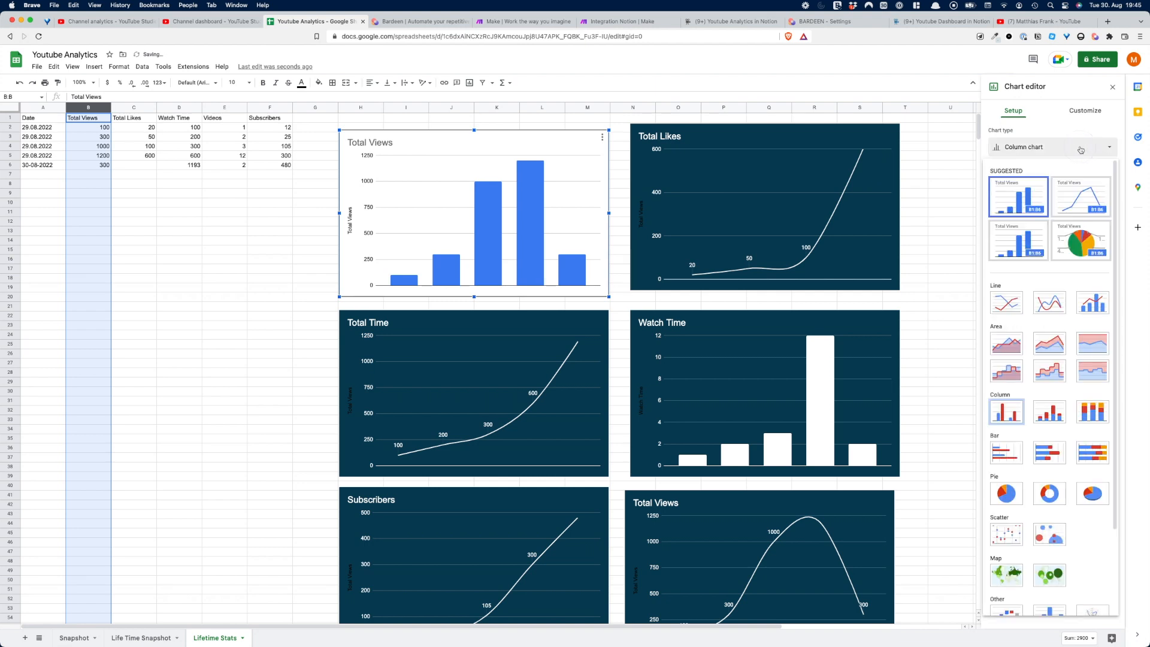
left_click(1074, 204)
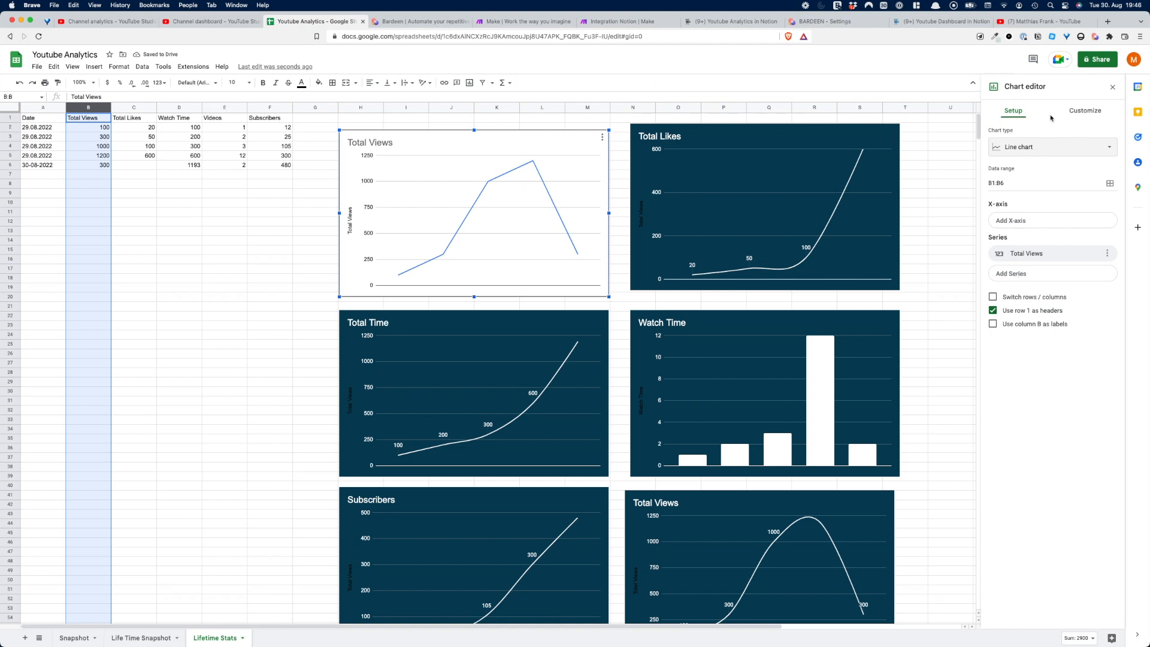
left_click(1085, 111)
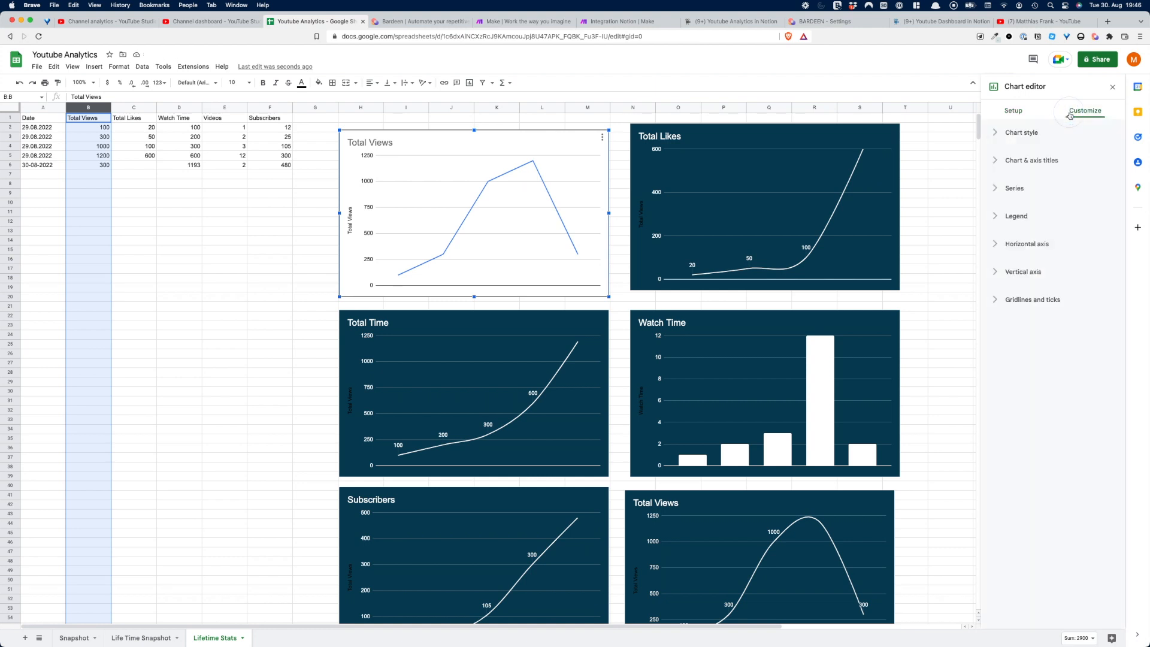
left_click(1007, 135)
left_click(994, 243)
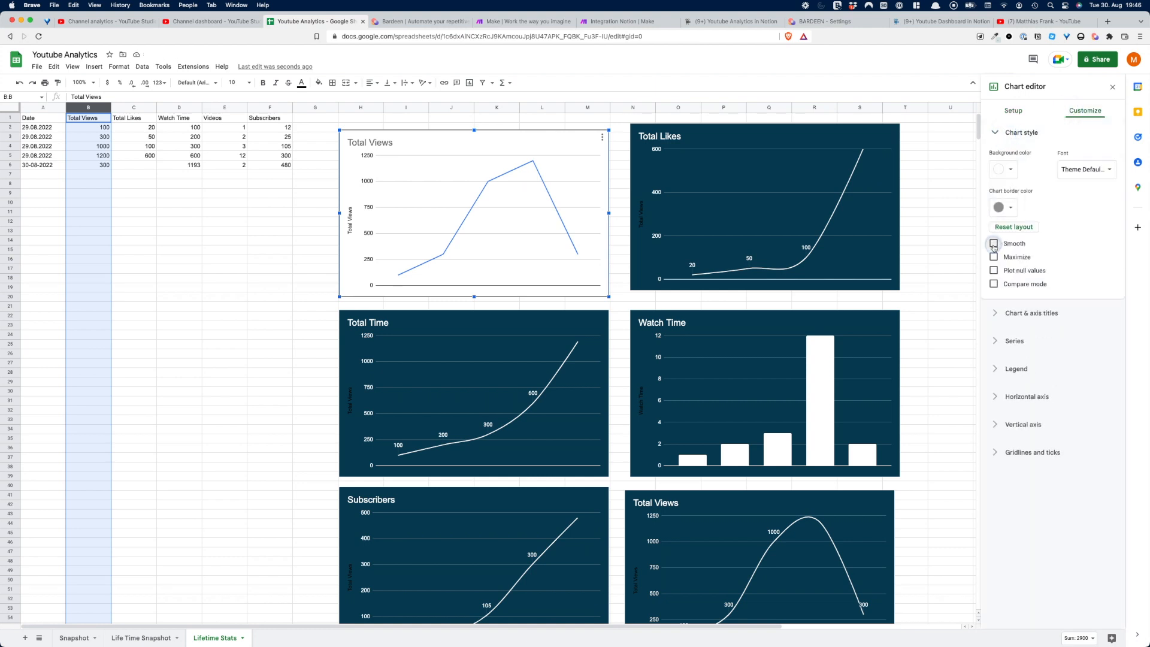
left_click(1013, 110)
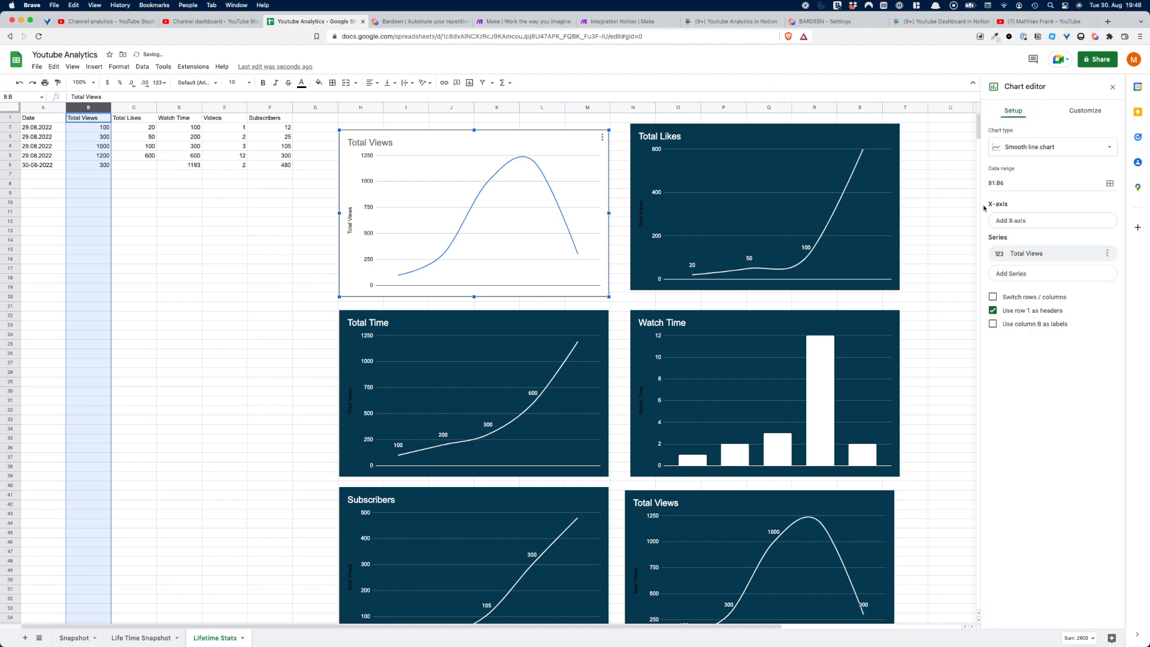
left_click(938, 315)
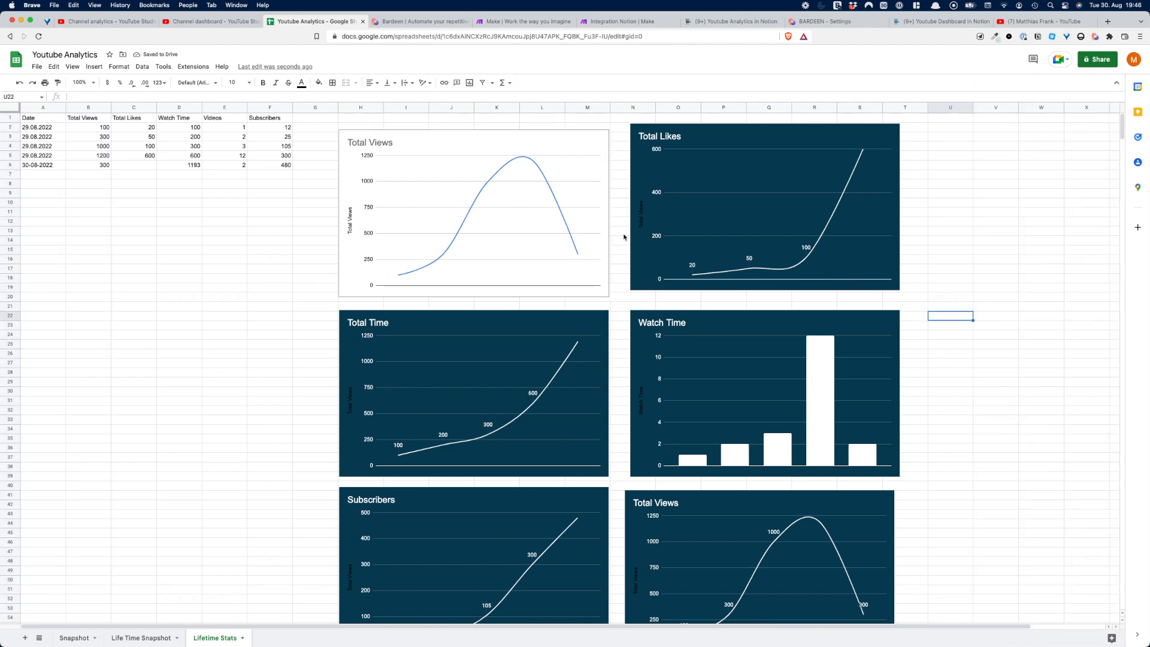
left_click(614, 119)
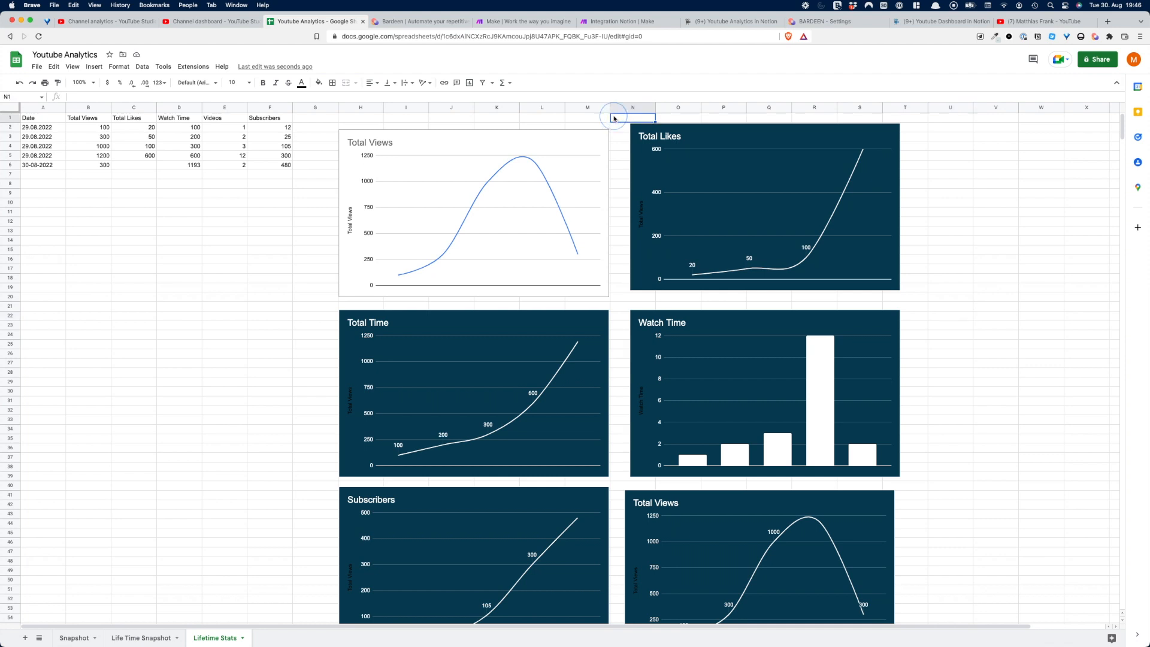
- Publish the new Total Views chart to the web as interactive and copy its link
left_click(500, 147)
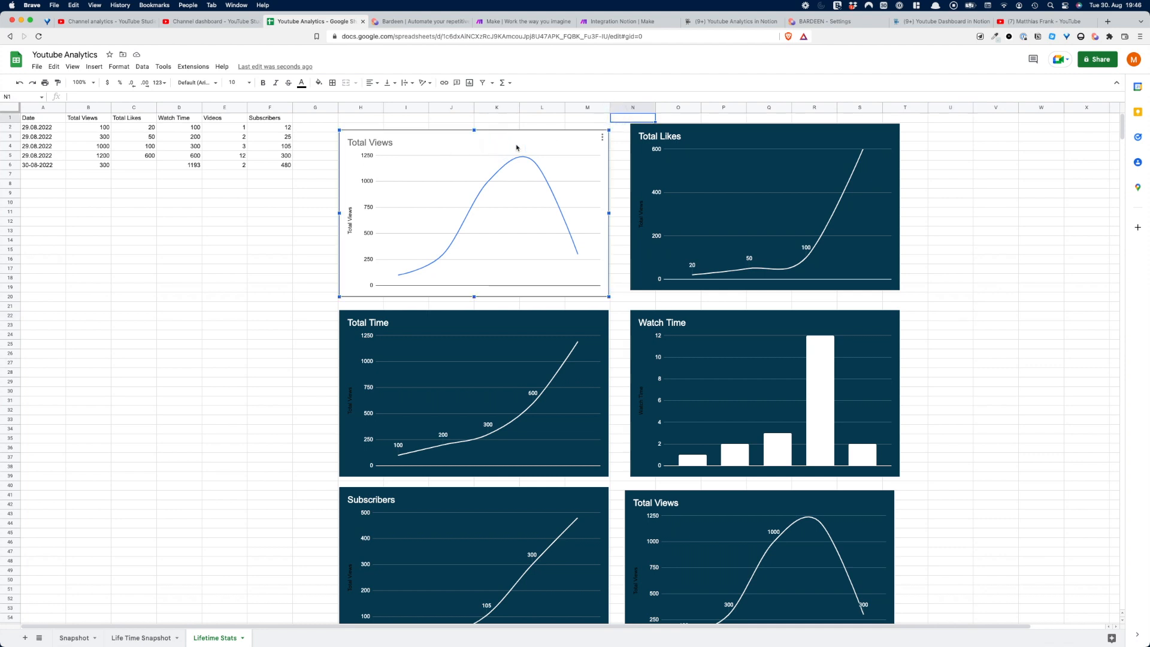
left_click(603, 140)
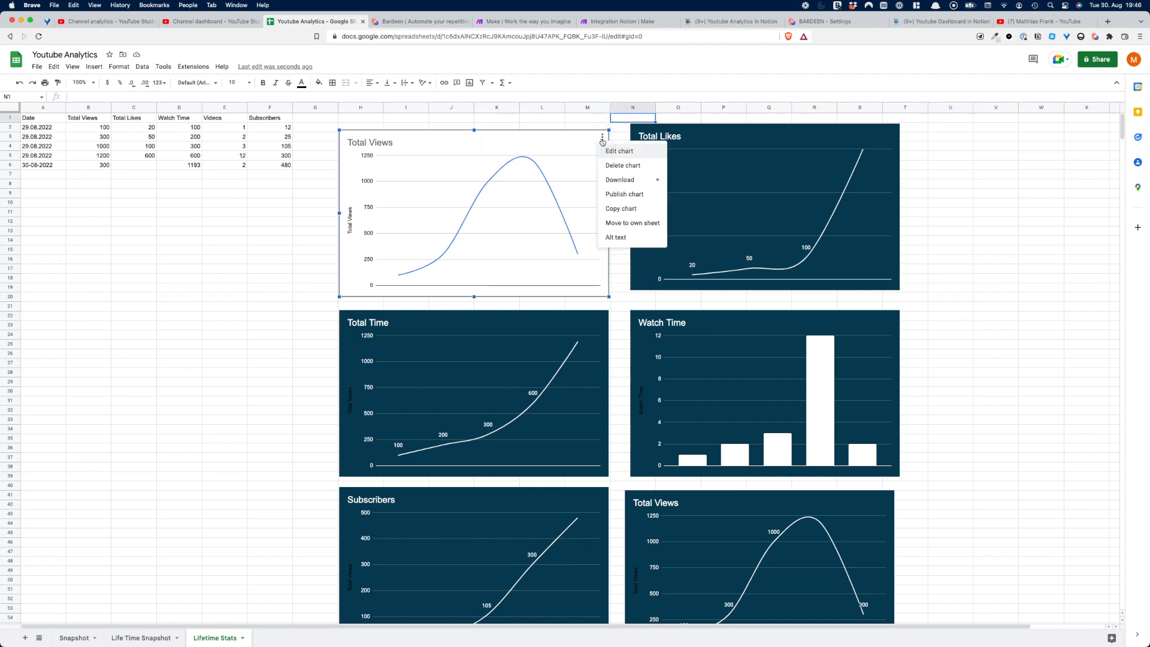
left_click(635, 193)
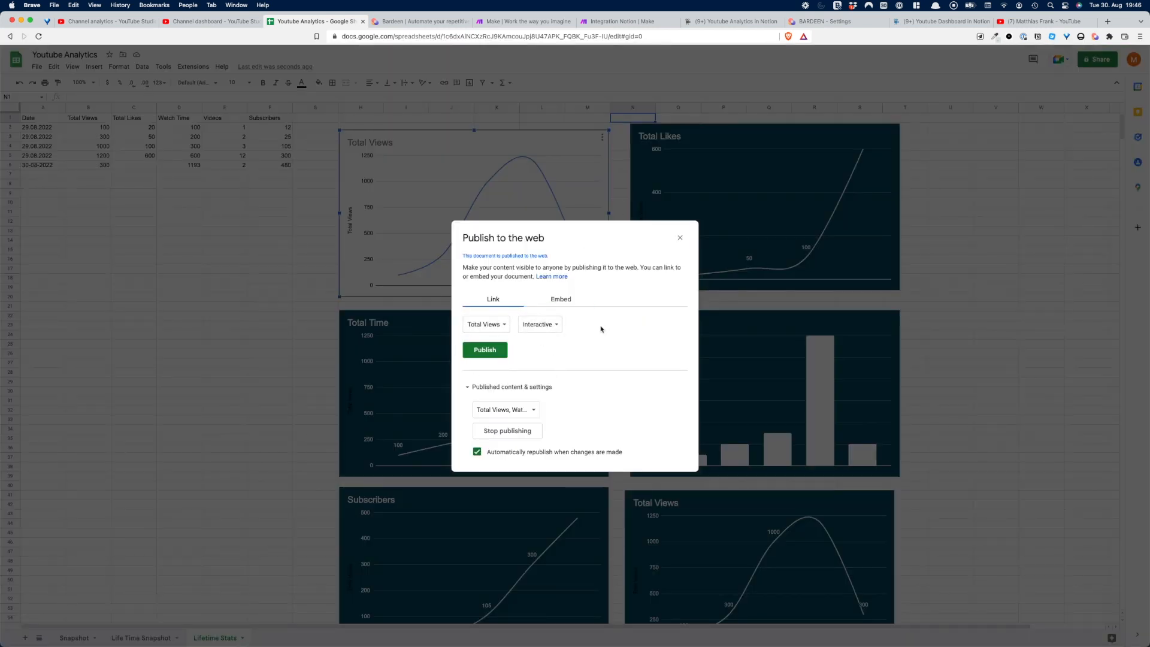
left_click(497, 354)
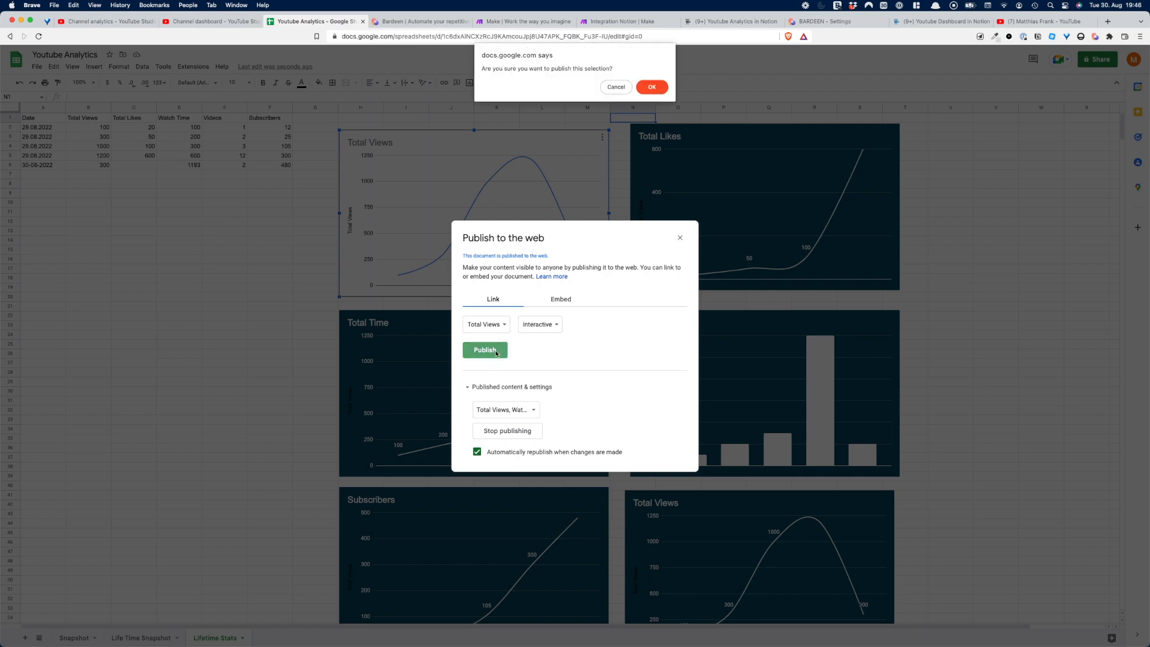
left_click(652, 87)
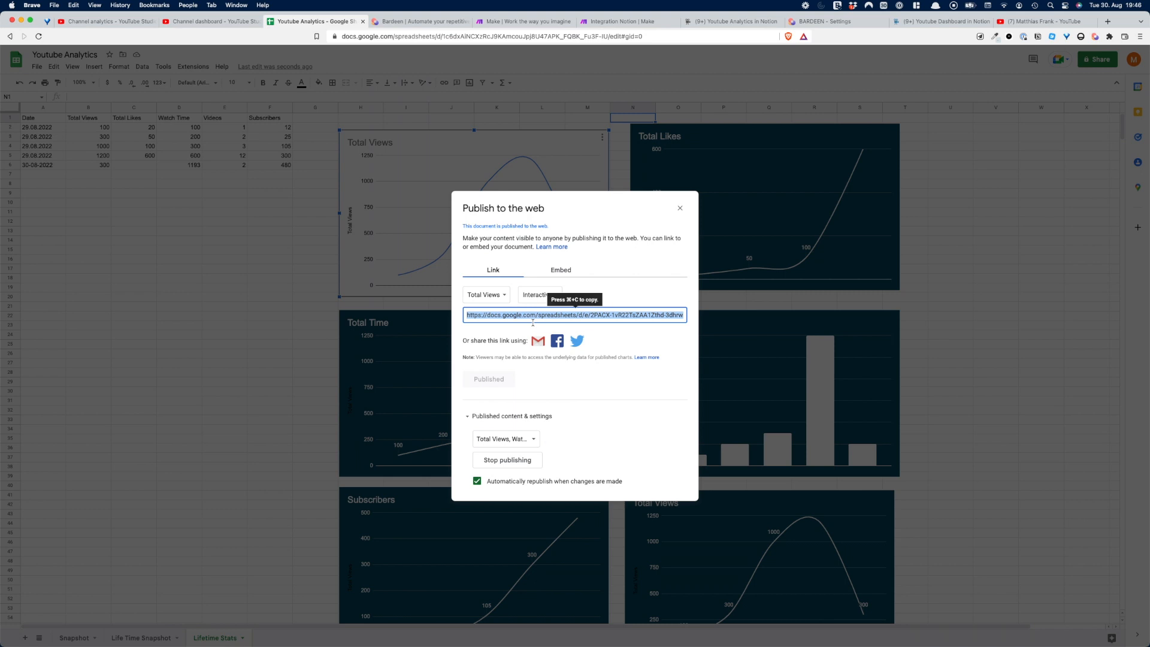
key("super+c")
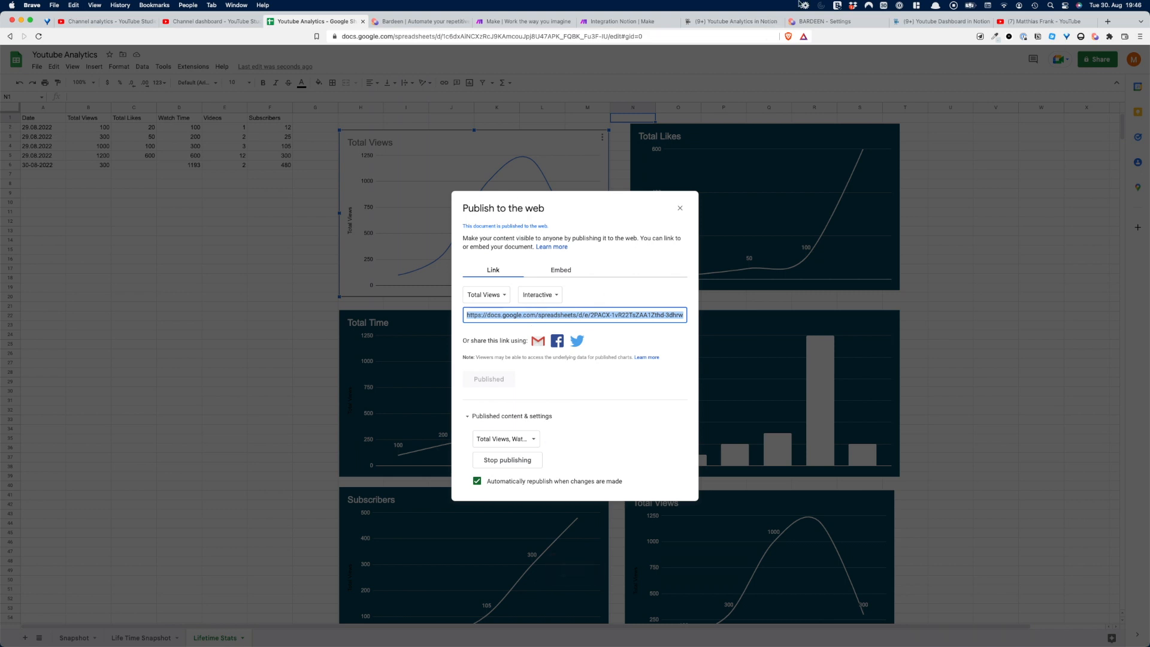
- Switch to the Youtube Analytics page in Notion and embed the published chart link below the My Youtube Performance table
left_click(732, 21)
left_click(375, 487)
key("Return")
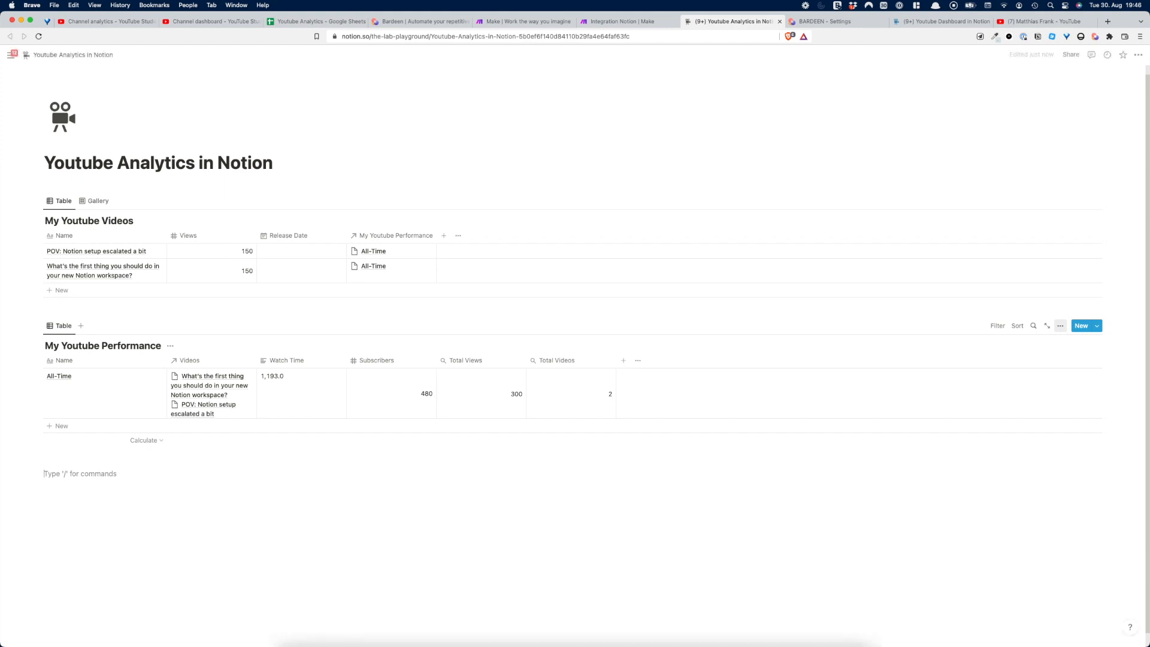
key("super+v")
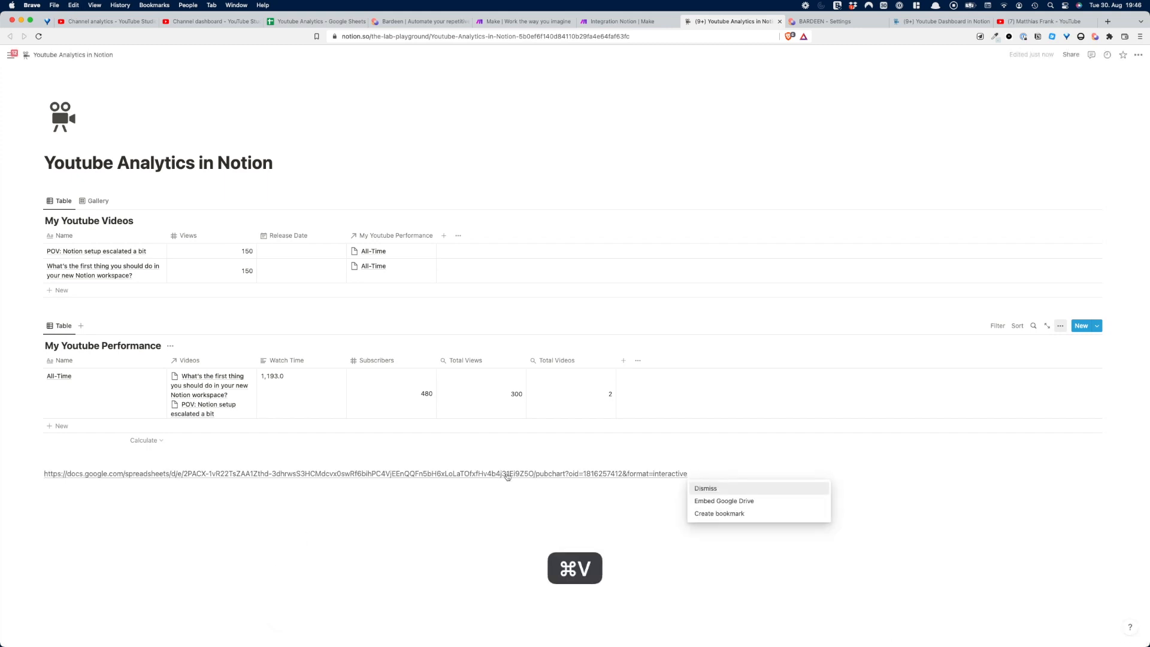
key("super+a")
key("BackSpace")
type("/embe")
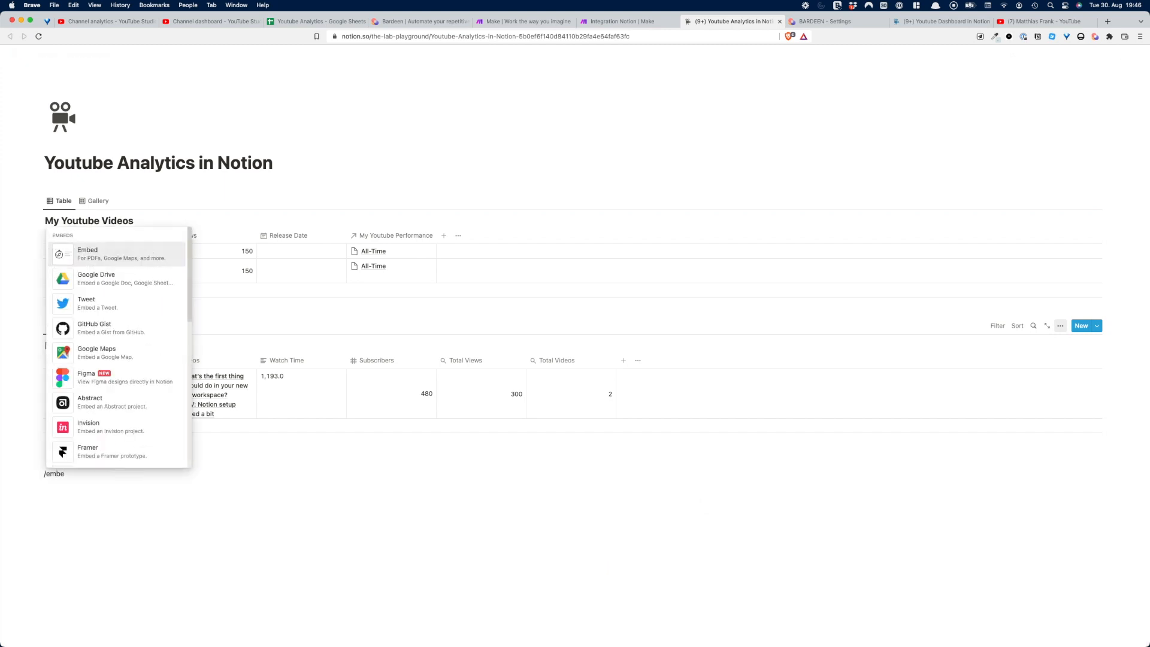
left_click(136, 256)
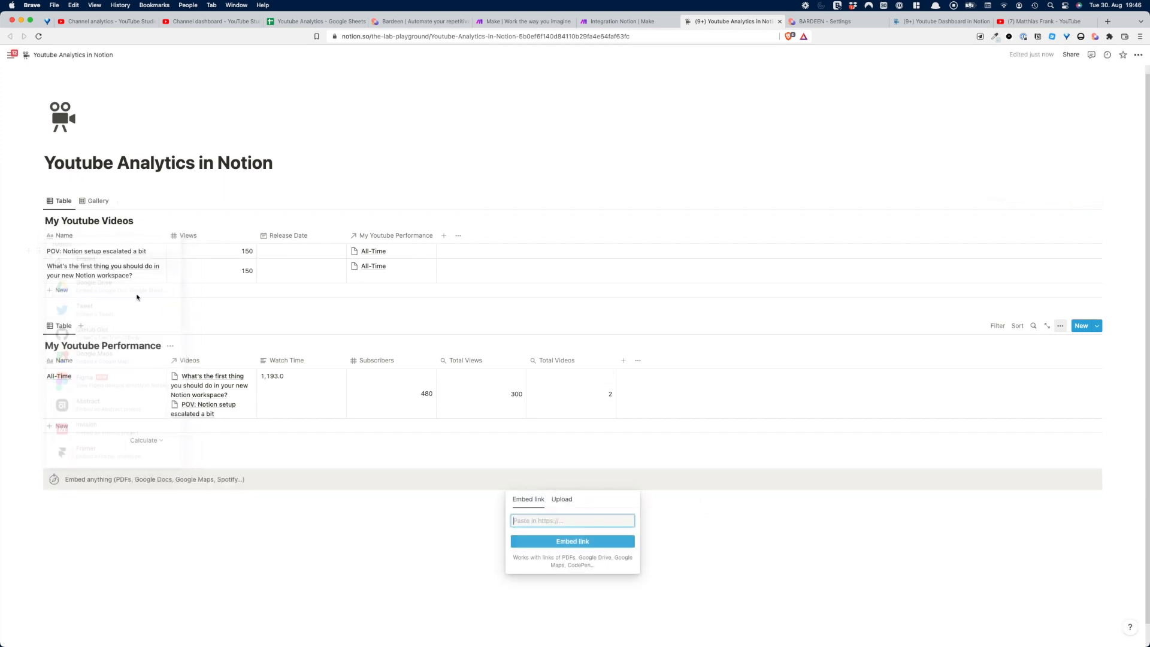
key("super+v")
left_click(560, 541)
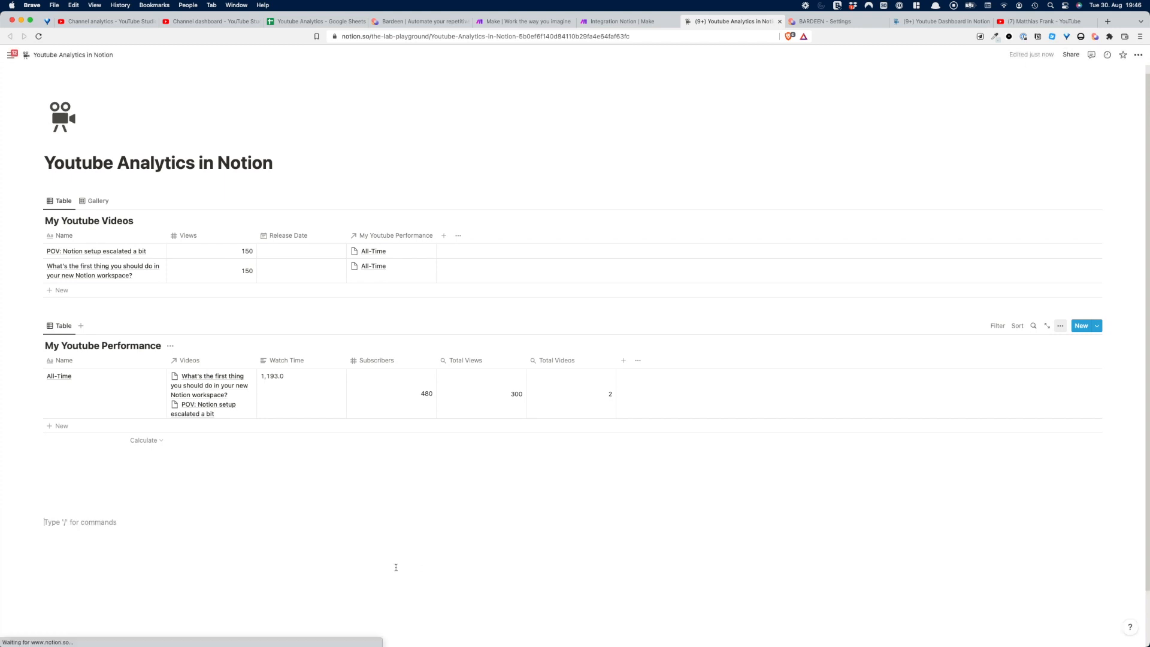
scroll(394, 567, "down", 2)
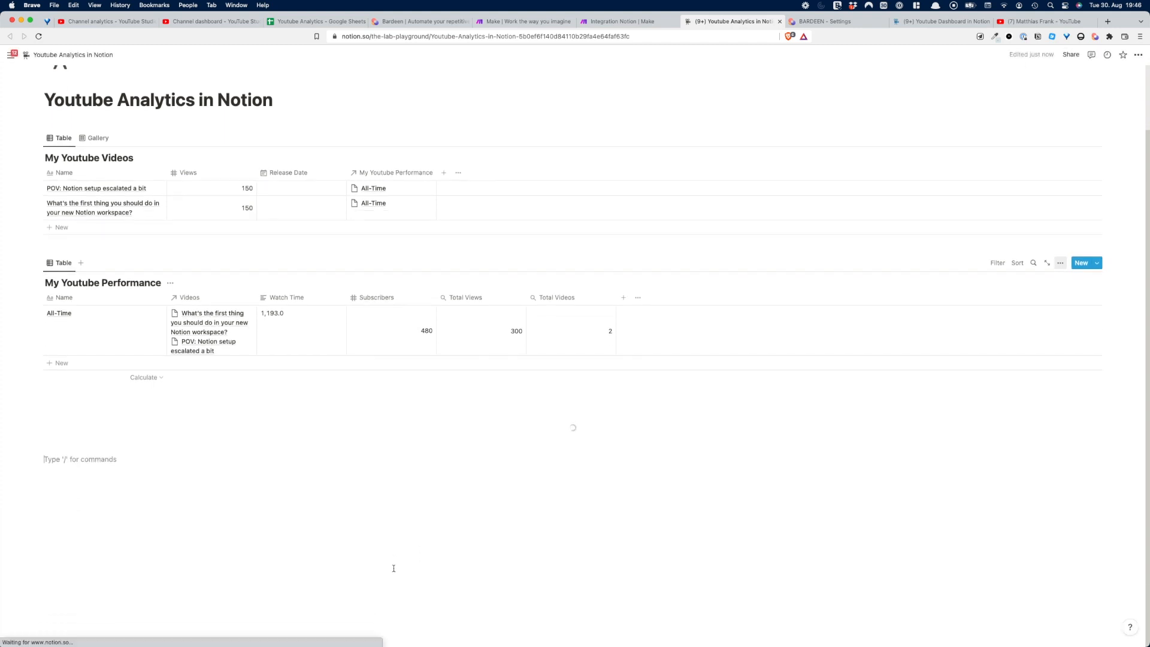
- Resize the embedded Total Views chart below the My Youtube Performance table
left_click_drag(660, 445, 732, 599)
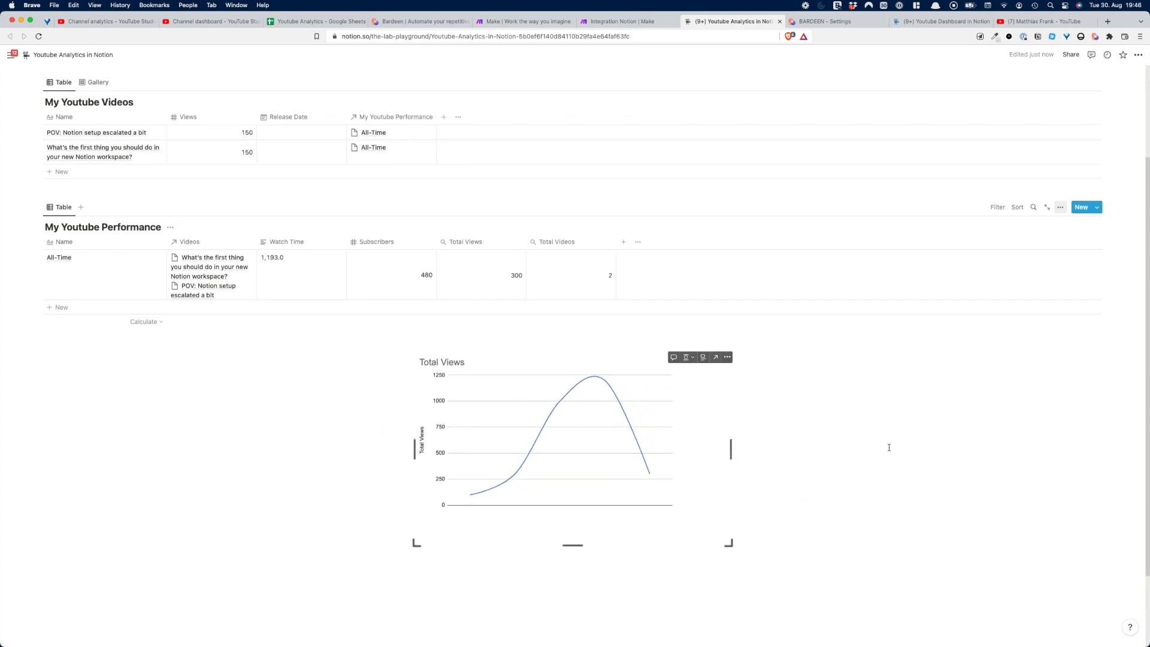
left_click_drag(728, 541, 711, 524)
left_click(251, 379)
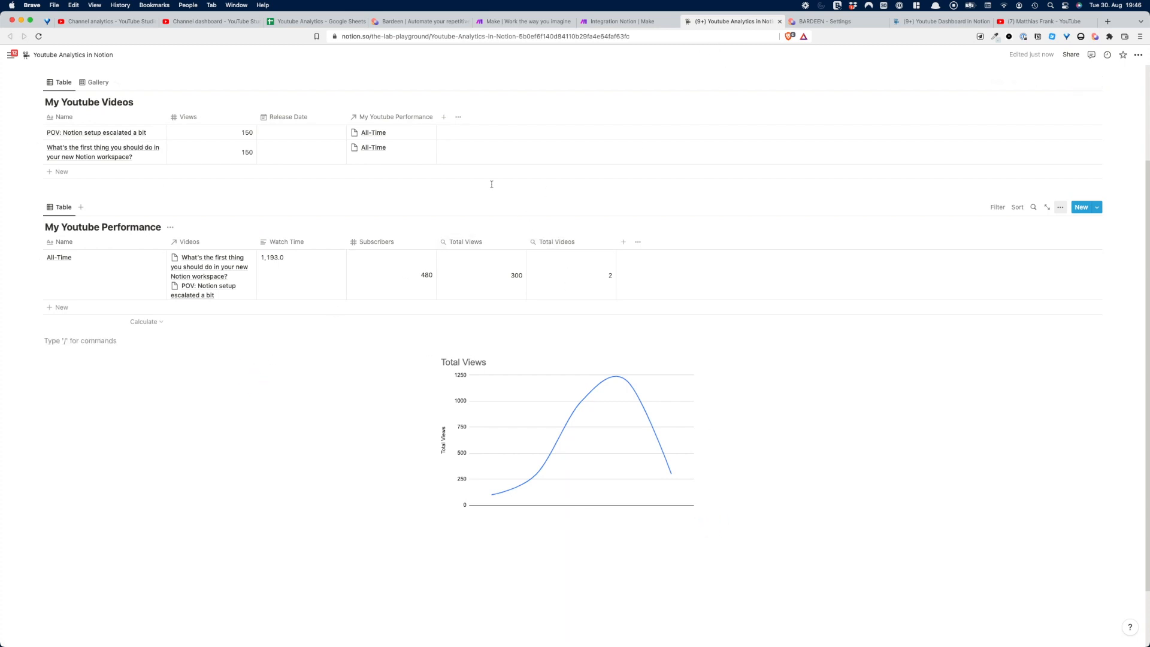
- Return to Google Sheets, close the publishing dialog, and copy row 6 of the Lifetime Stats sheet into row 7
left_click(312, 21)
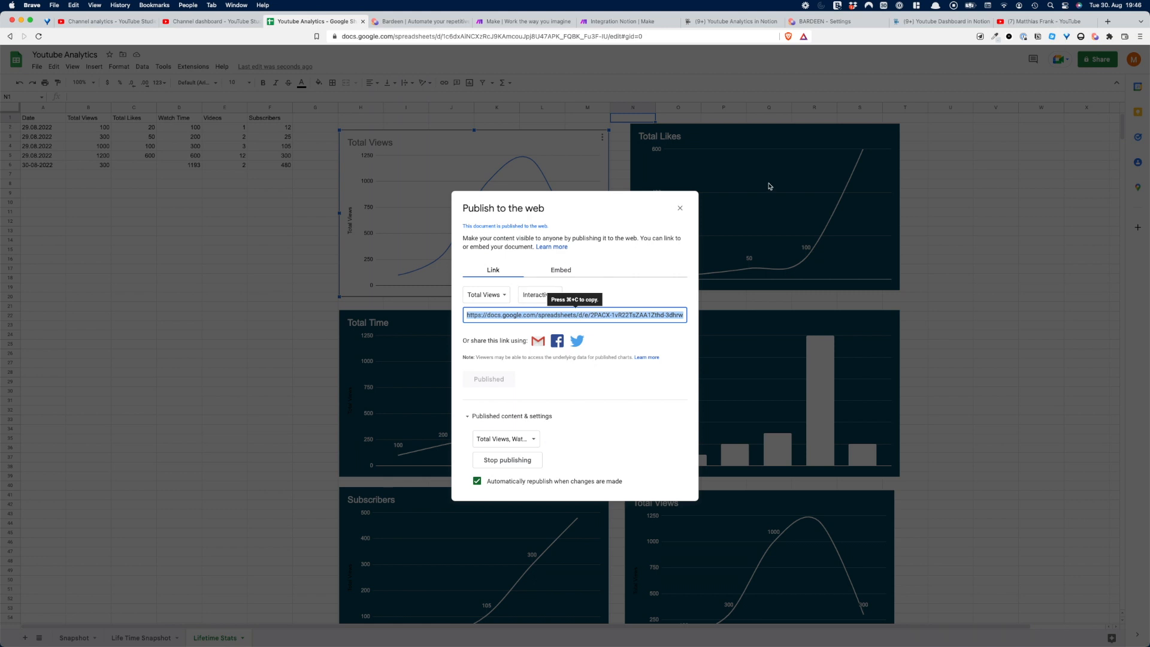
left_click(679, 207)
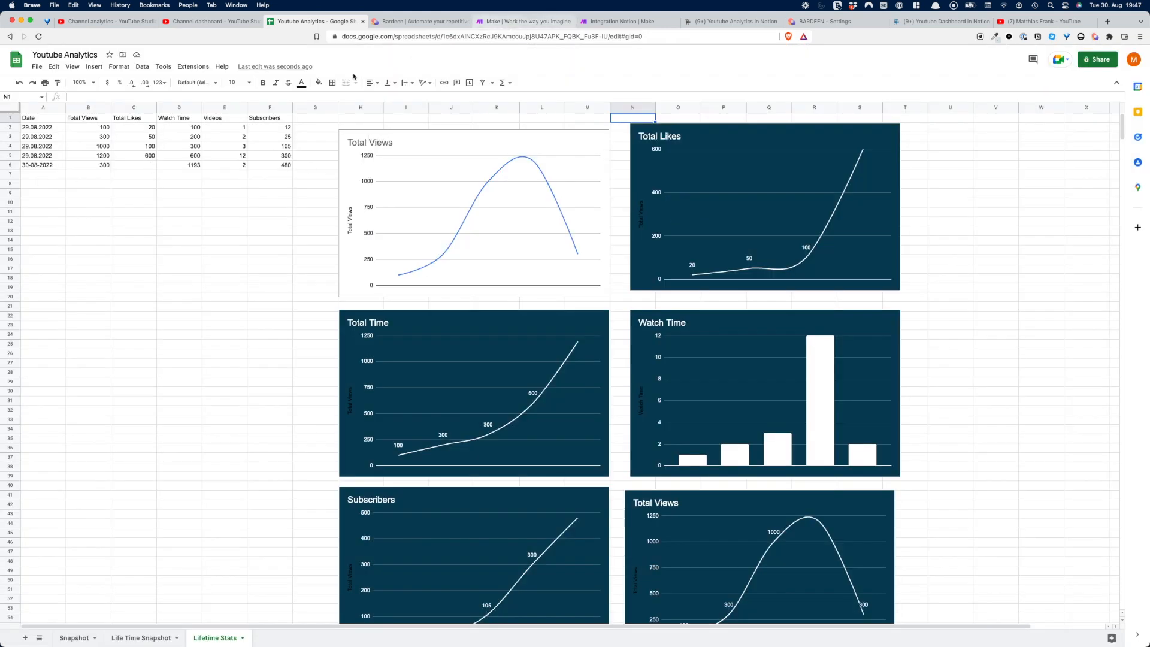
left_click(519, 22)
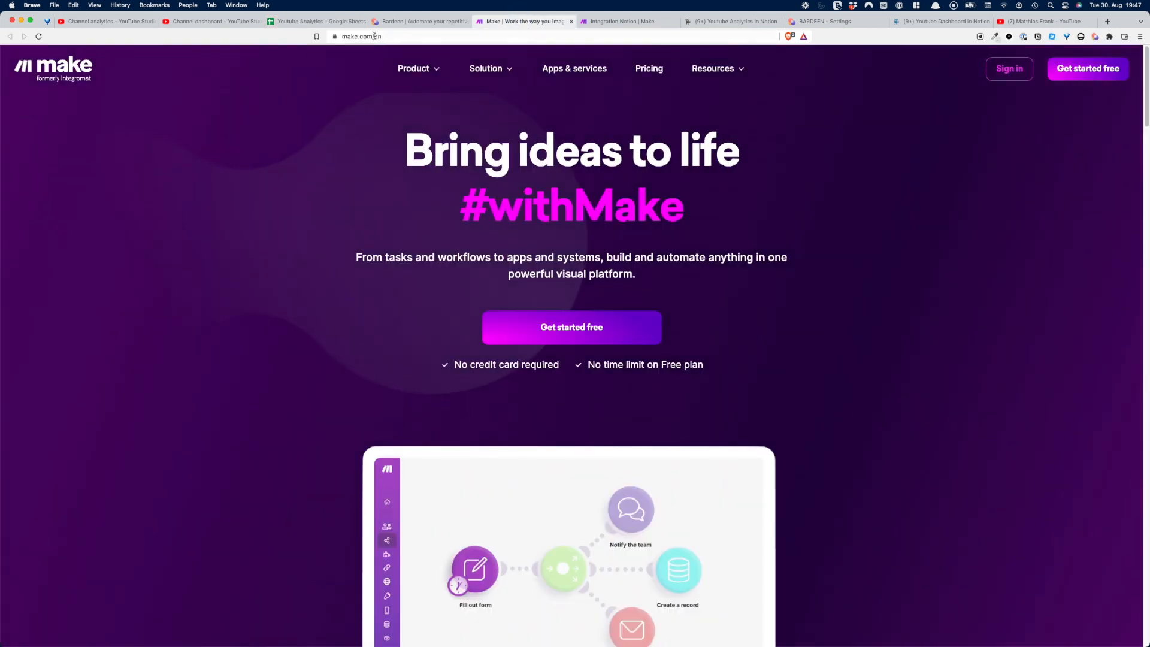
left_click(320, 24)
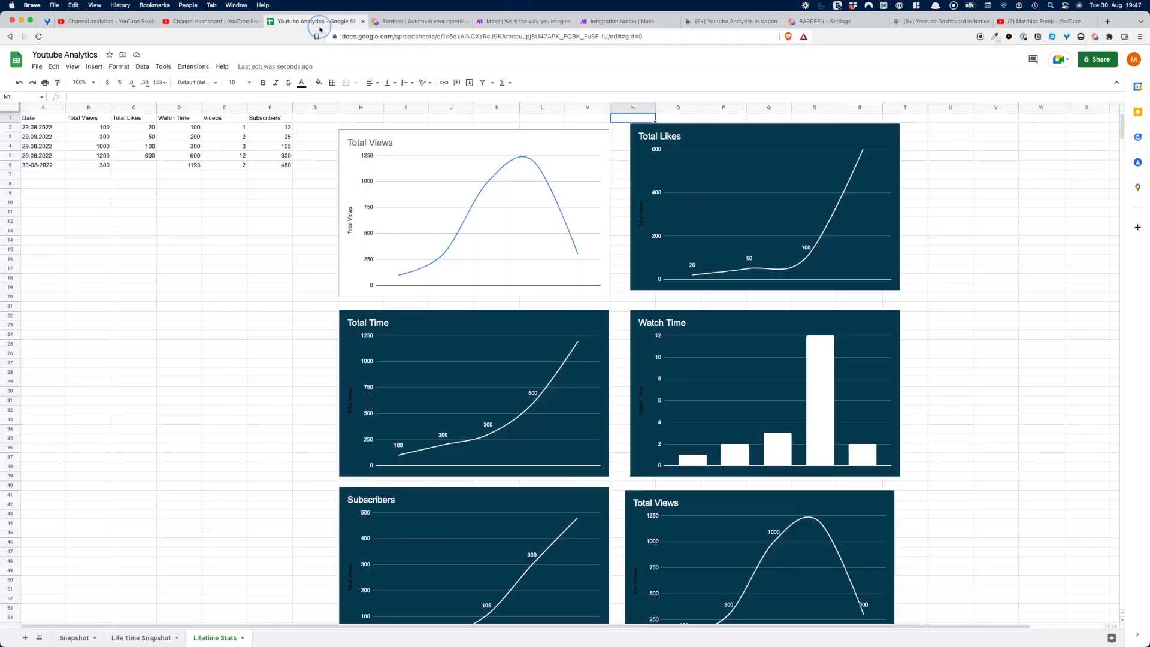
left_click(14, 164)
key("super+c")
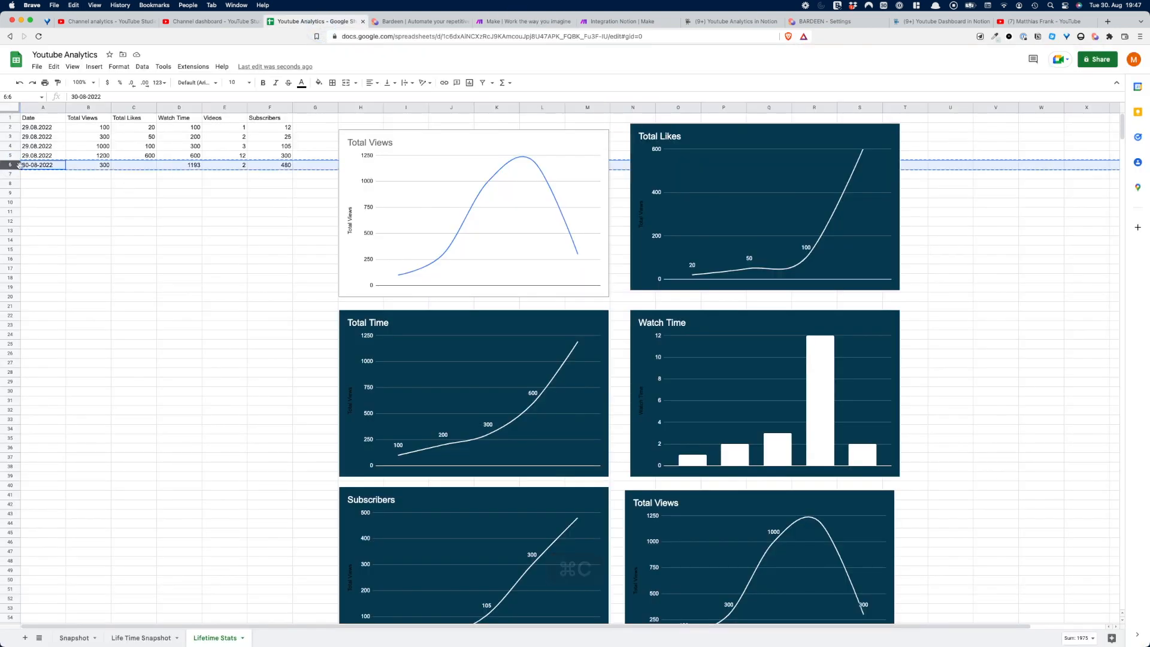
left_click(15, 174)
key("super+v")
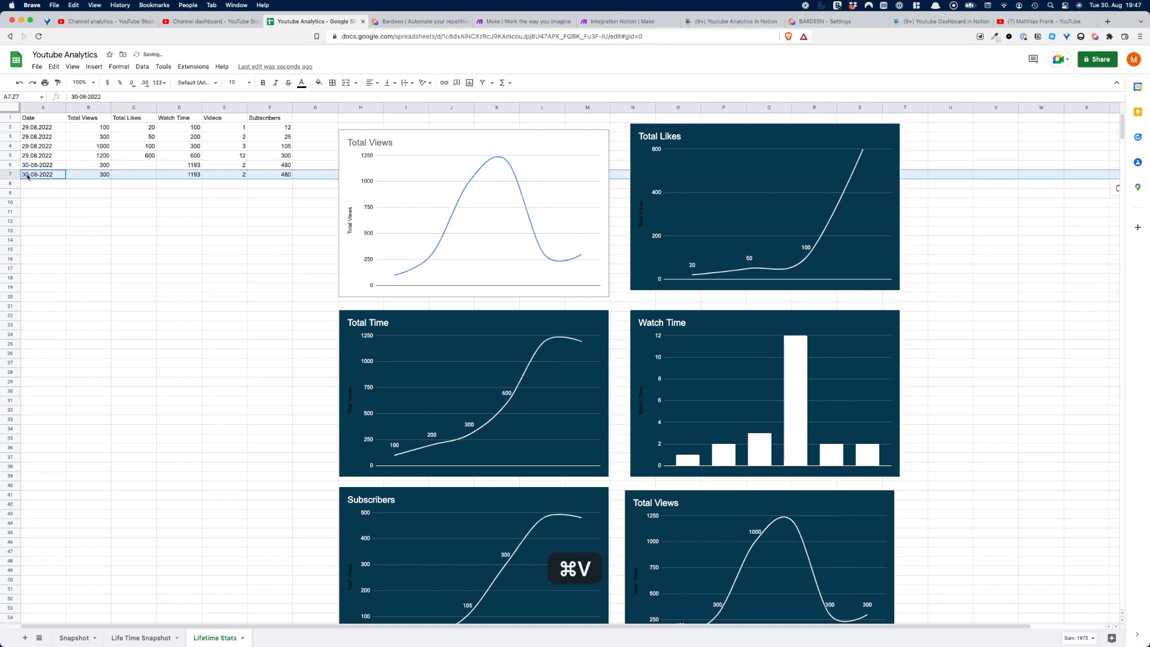
- Set the Total Views value in row 7 (cell B7) to 500
left_click(92, 175)
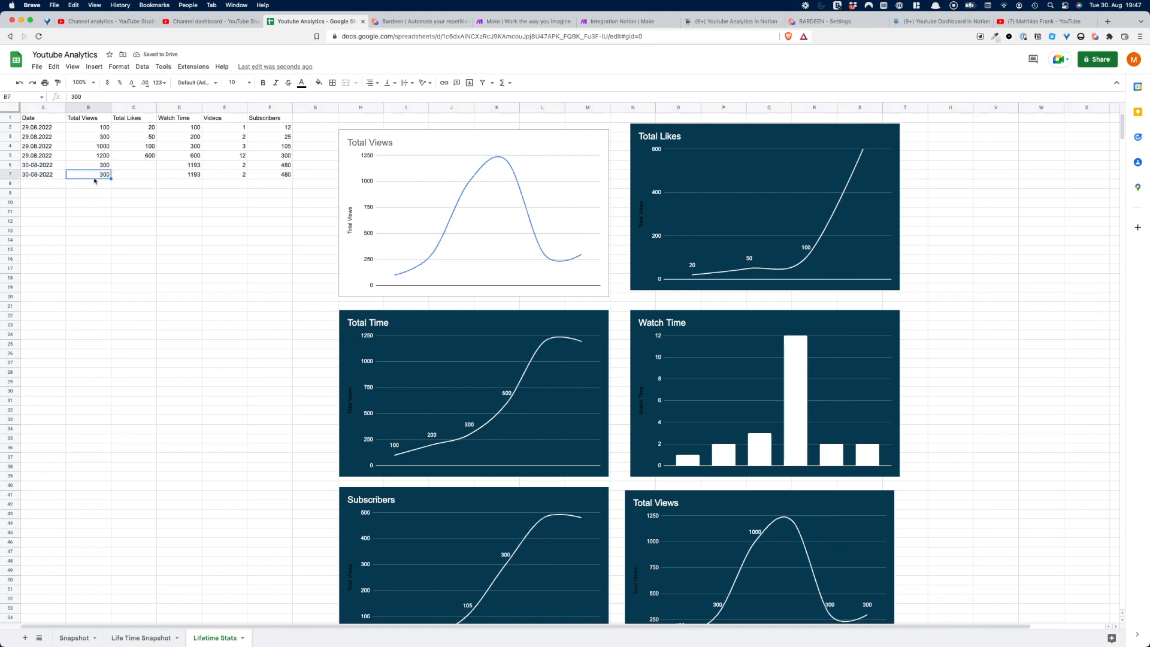
double_click(97, 175)
key("super+a")
type("500")
key("Return")
left_click(192, 342)
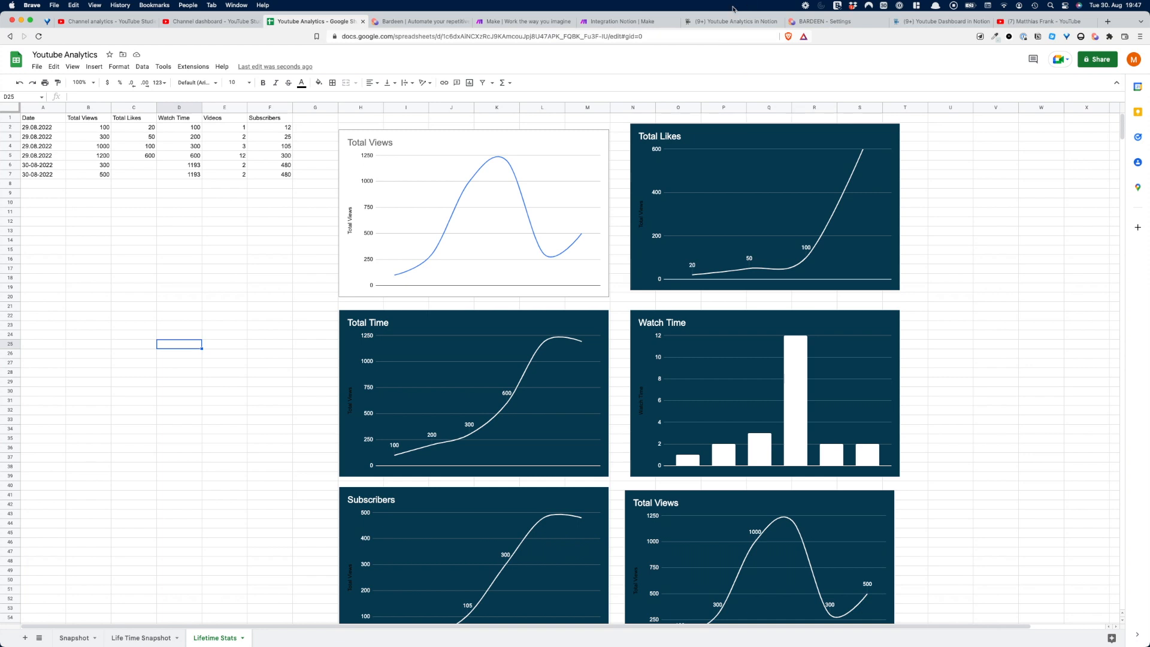
- Switch to the Youtube Analytics page in Notion and check the embedded Total Views chart against the tables above it
left_click(700, 21)
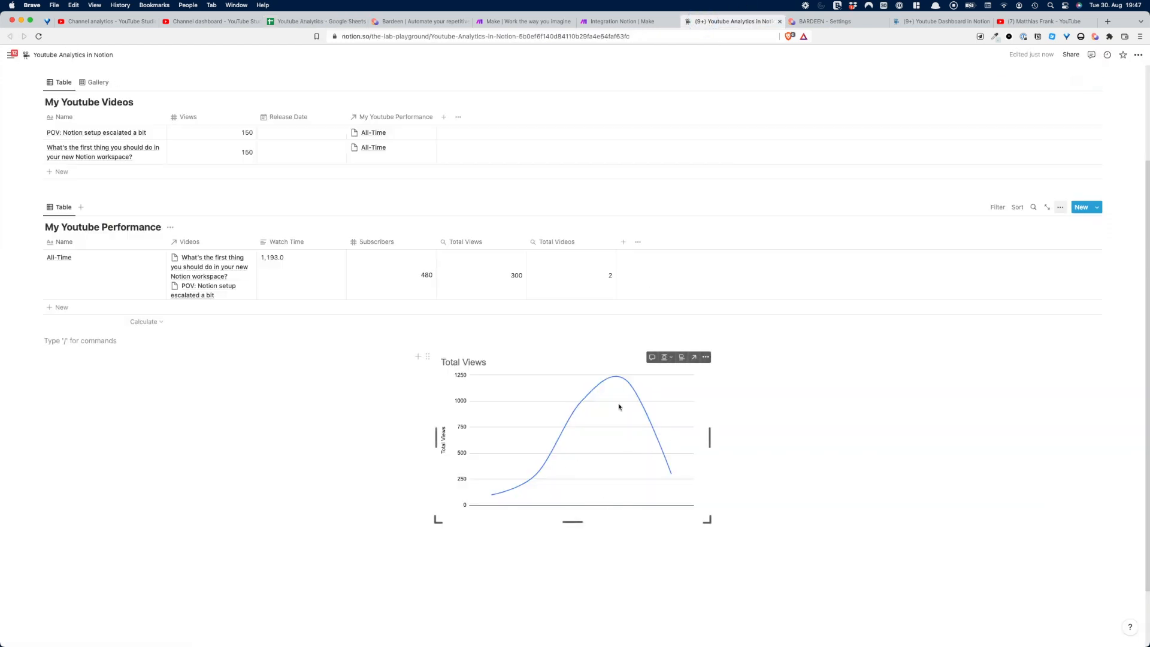
scroll(221, 375, "up", 4)
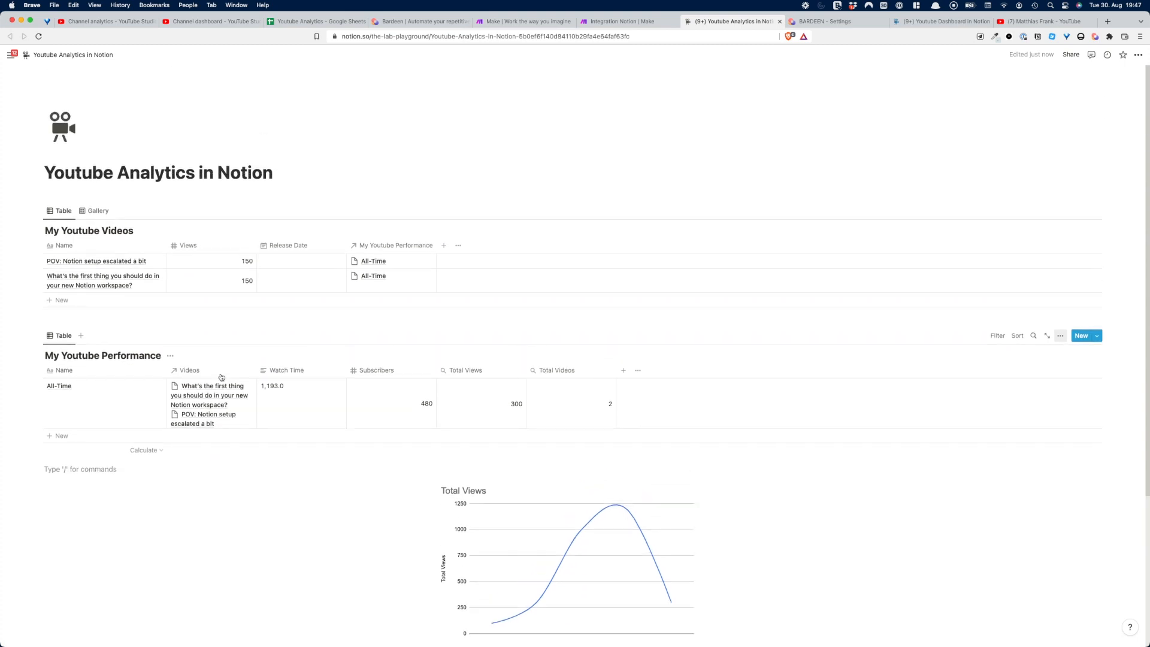
scroll(221, 376, "down", 2)
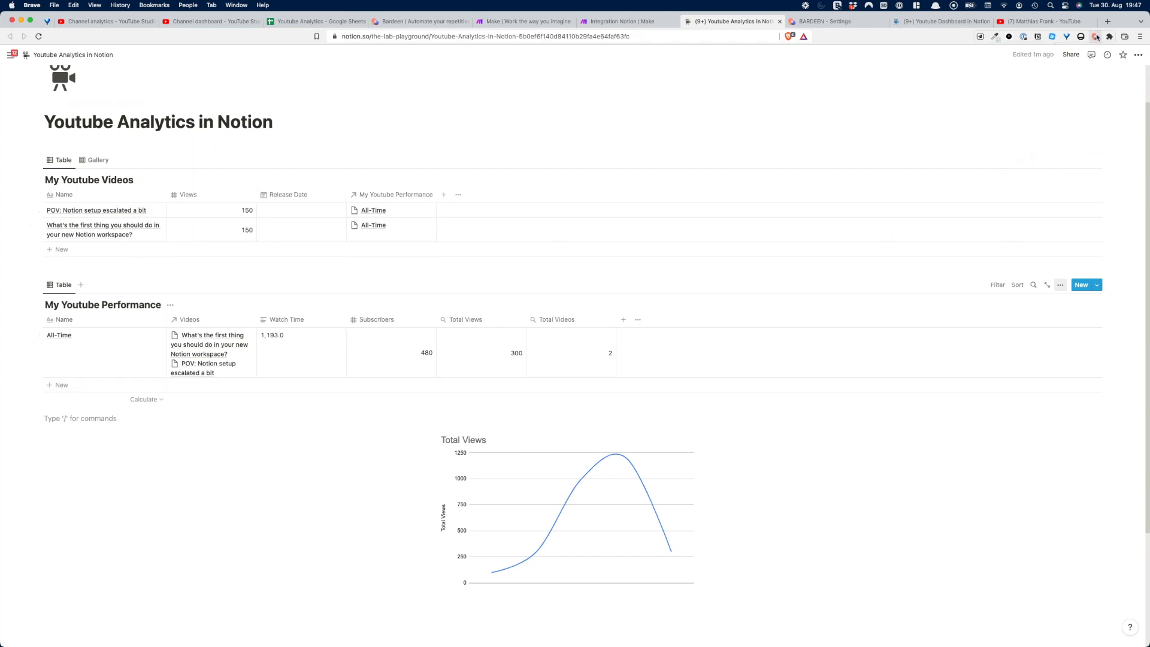
- Open Bardeen over the Notion page and edit the Get Lifetime Stats from Youtube playbook
left_click(1096, 37)
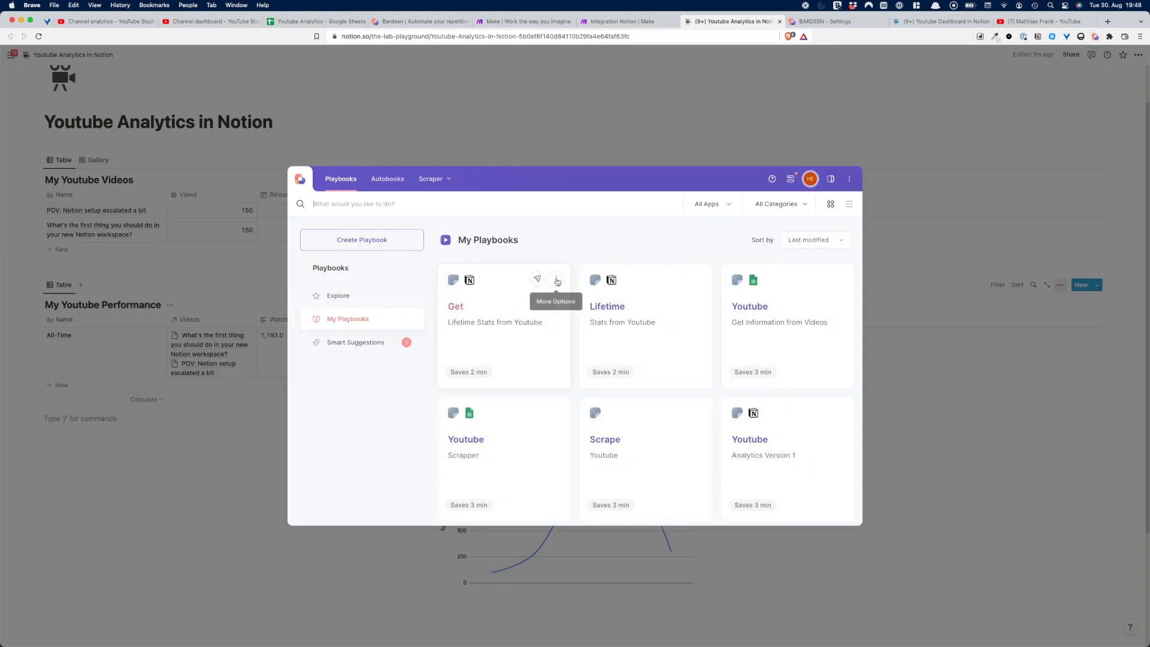
left_click(557, 280)
left_click(502, 348)
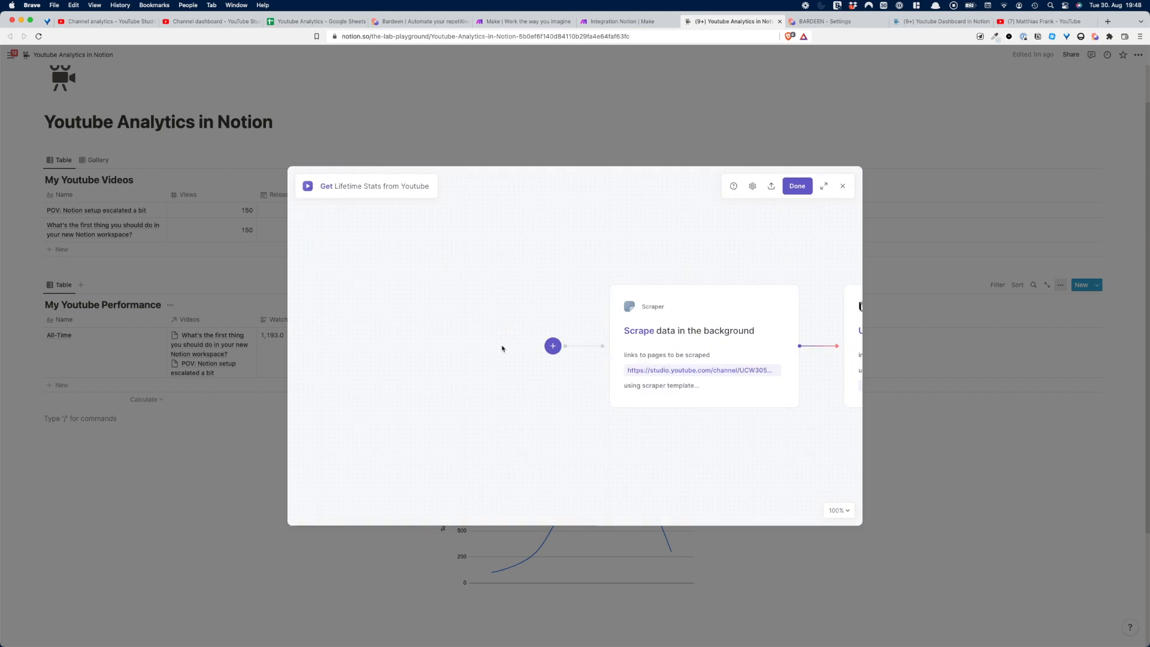
- Add a schedule trigger before the scraper action, starting Today, This Morning, at 09:00, repeating daily every 1 day and never stopping
left_click(552, 345)
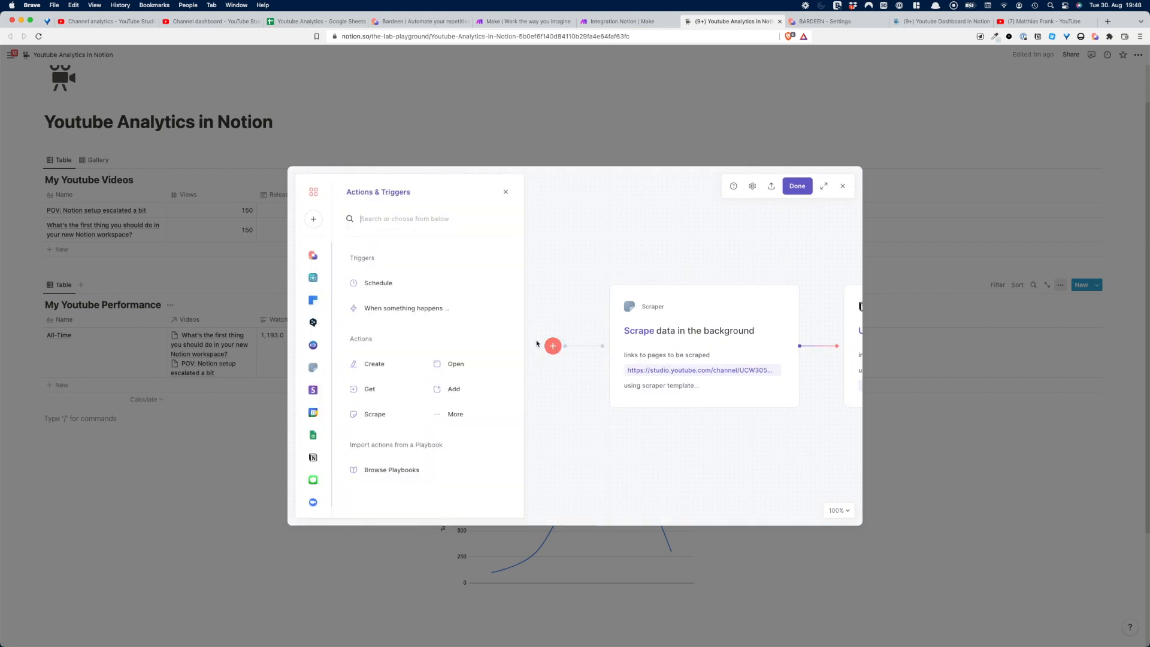
left_click(396, 291)
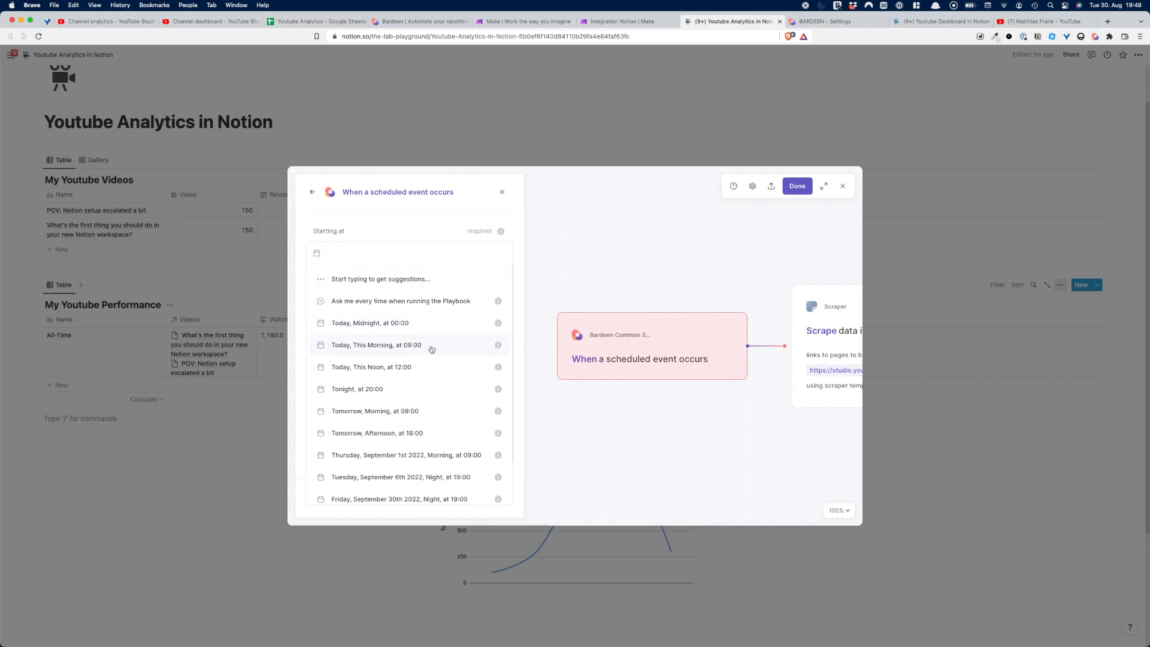
left_click(440, 347)
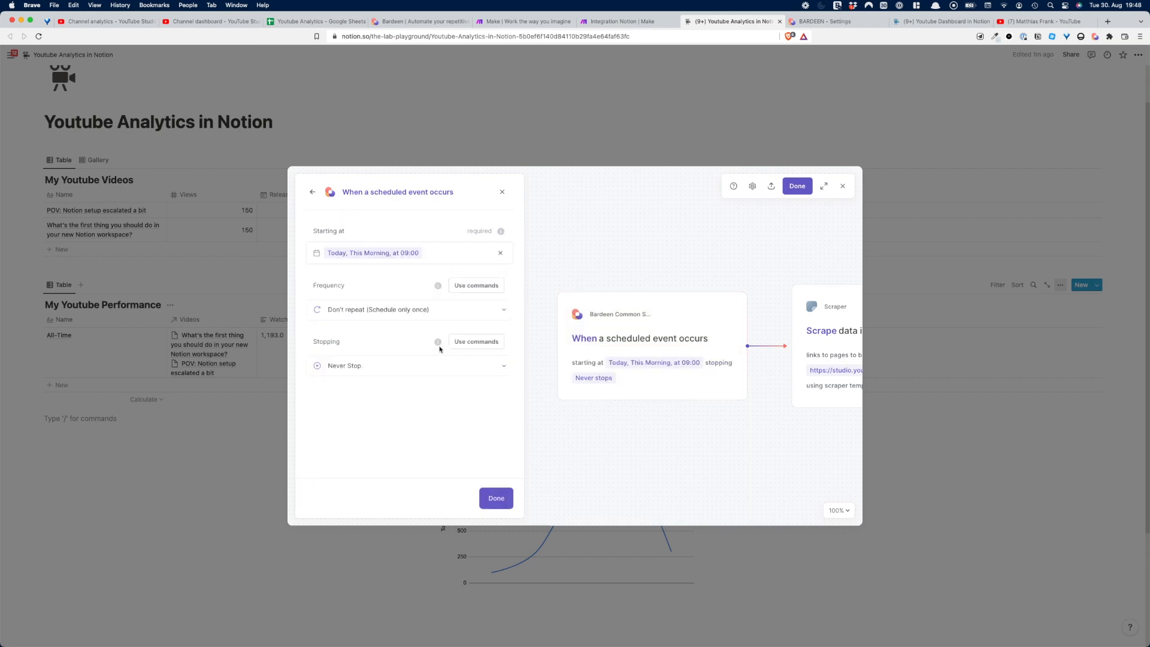
left_click(425, 311)
left_click(409, 335)
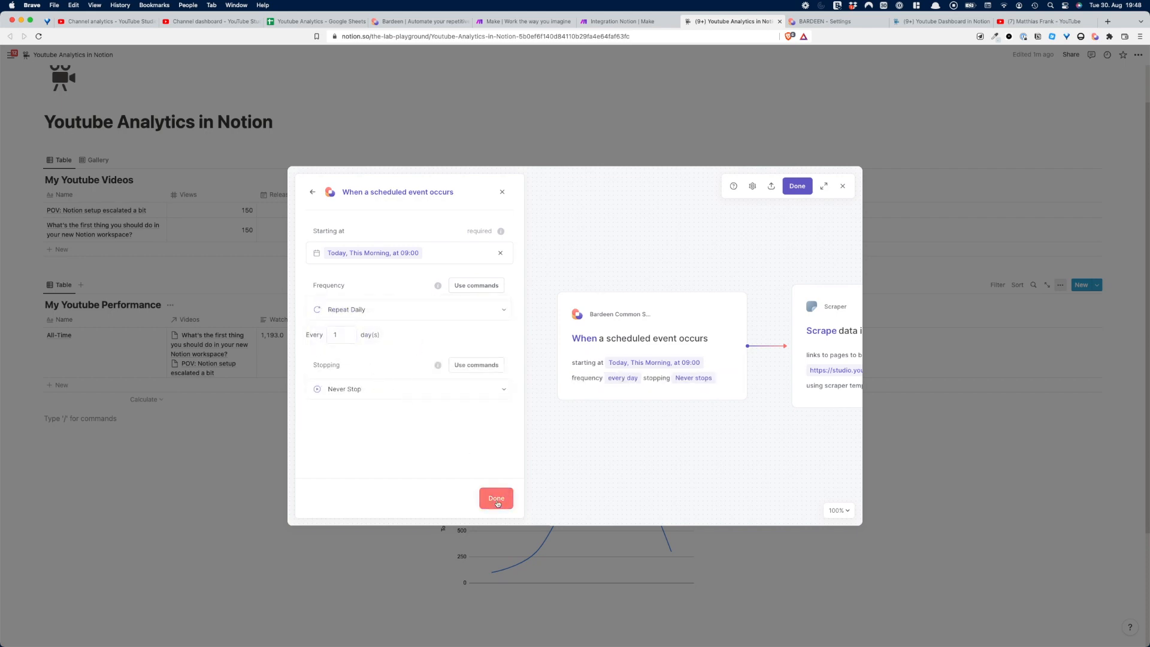
left_click(496, 498)
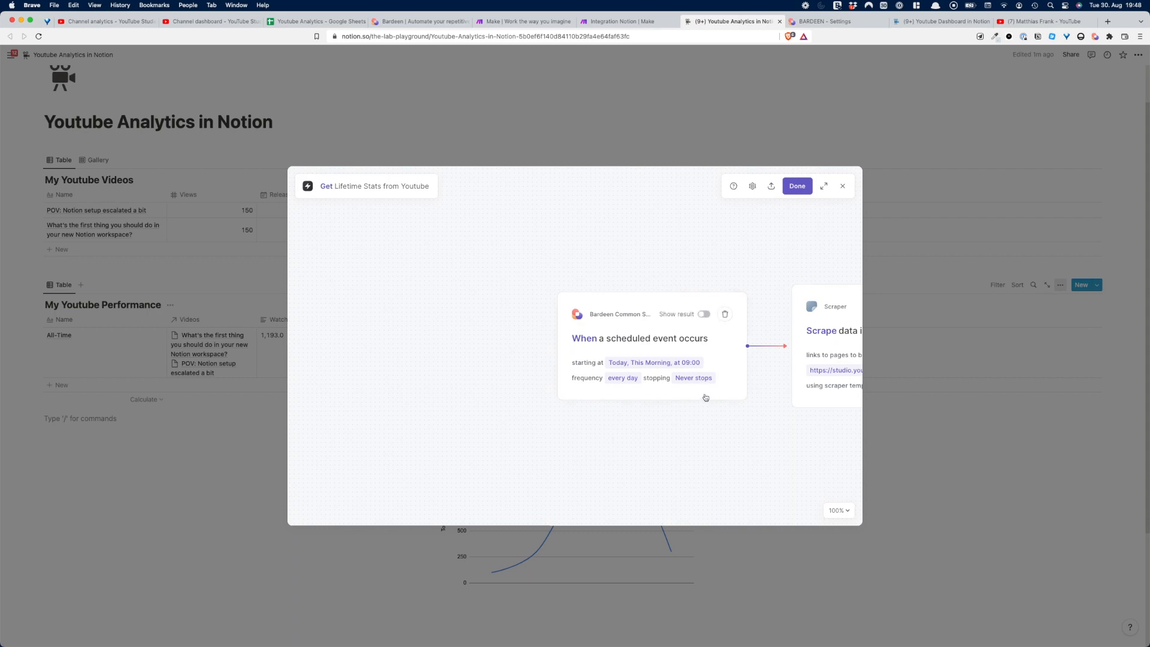
- Save the scheduled Get Lifetime Stats from Youtube automation and close Bardeen
left_click_drag(668, 413, 466, 419)
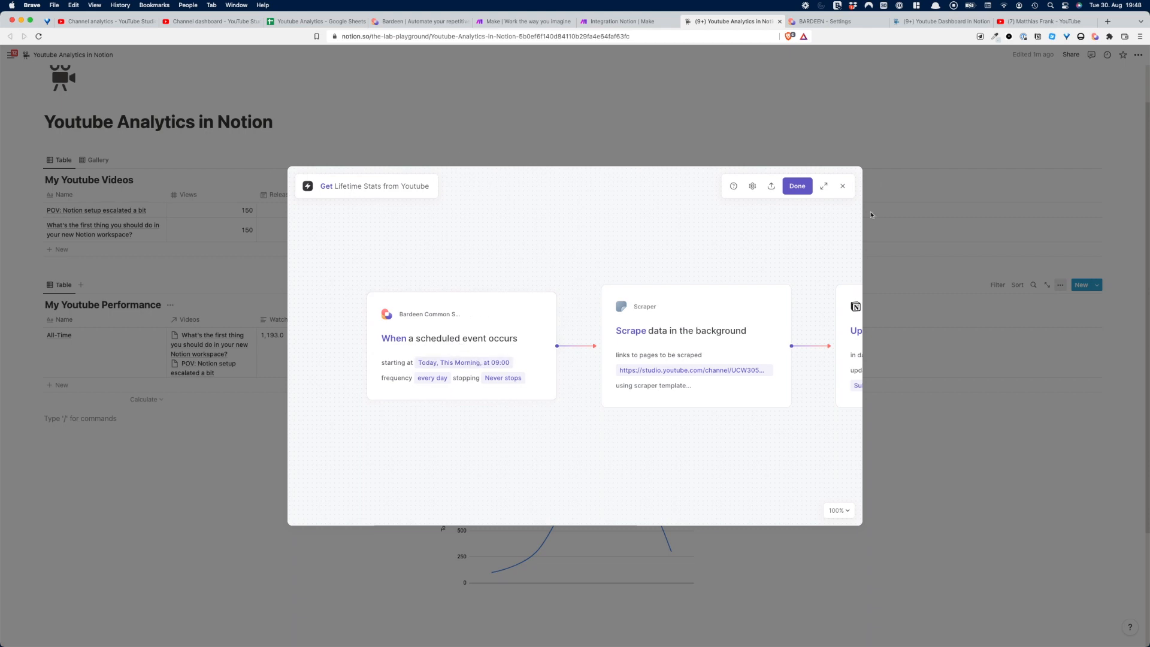
left_click(806, 191)
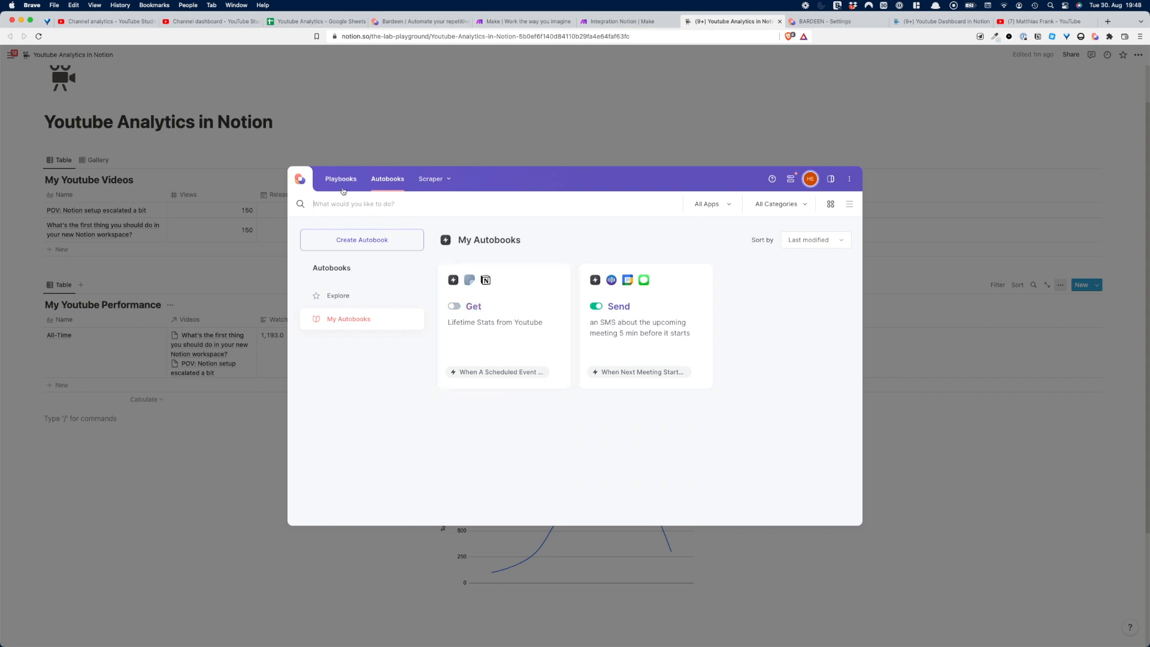
left_click(342, 188)
left_click(606, 160)
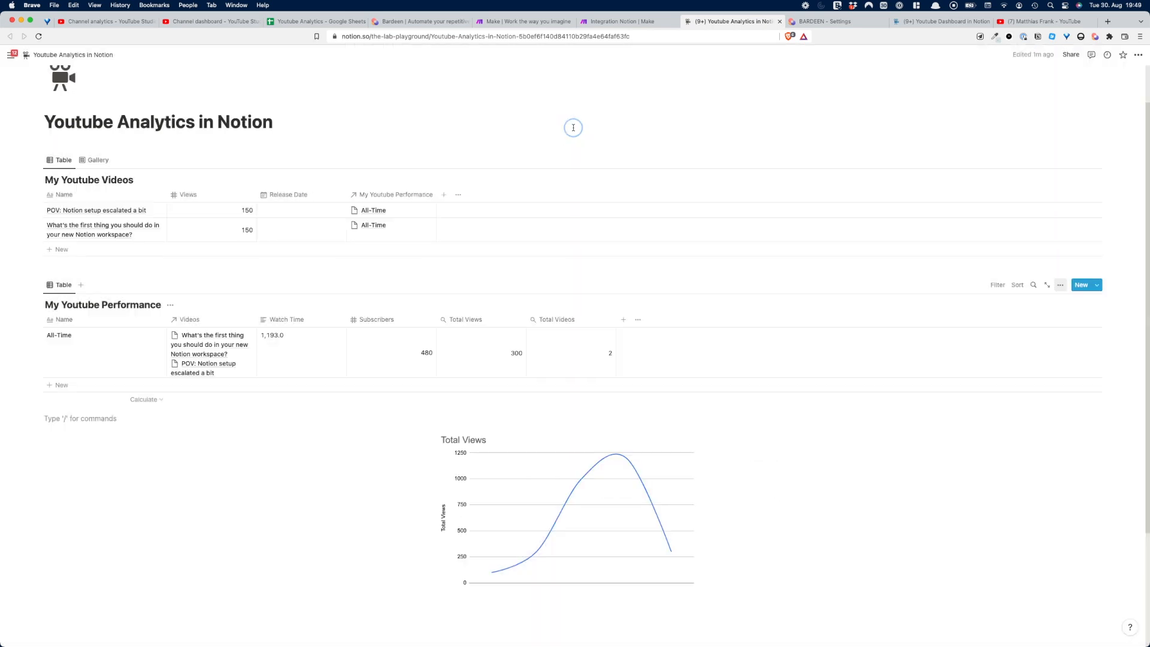
- Review the lifetime channel analytics table, the channel dashboard and the channel's video content list in YouTube Studio
left_click(105, 21)
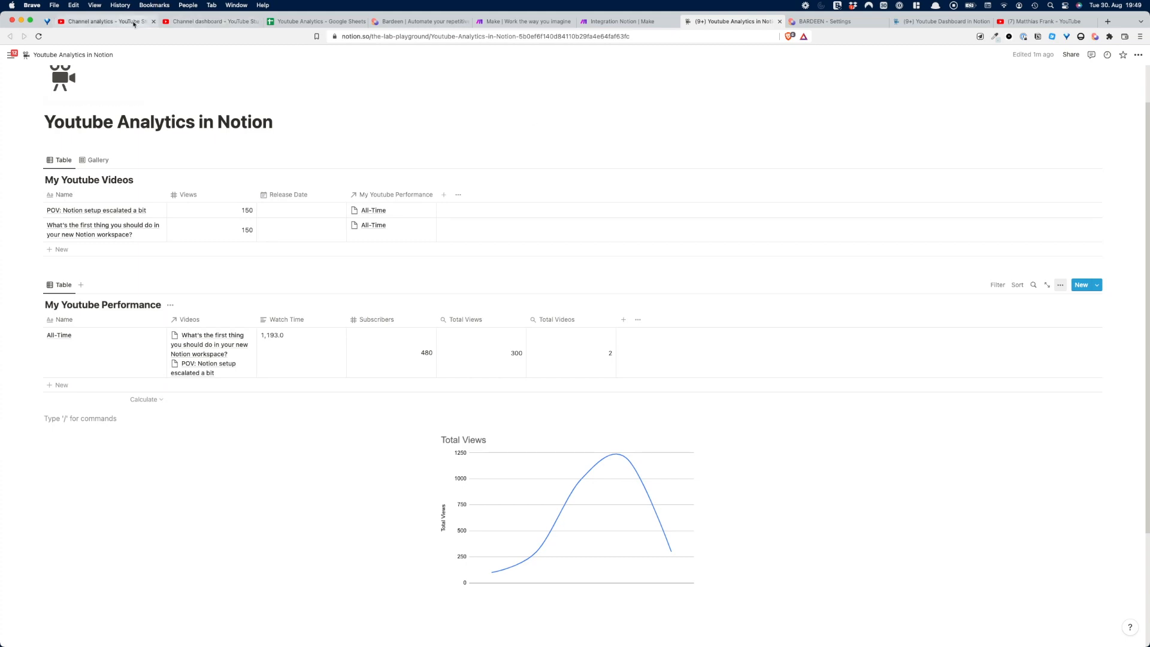
scroll(242, 469, "down", 5)
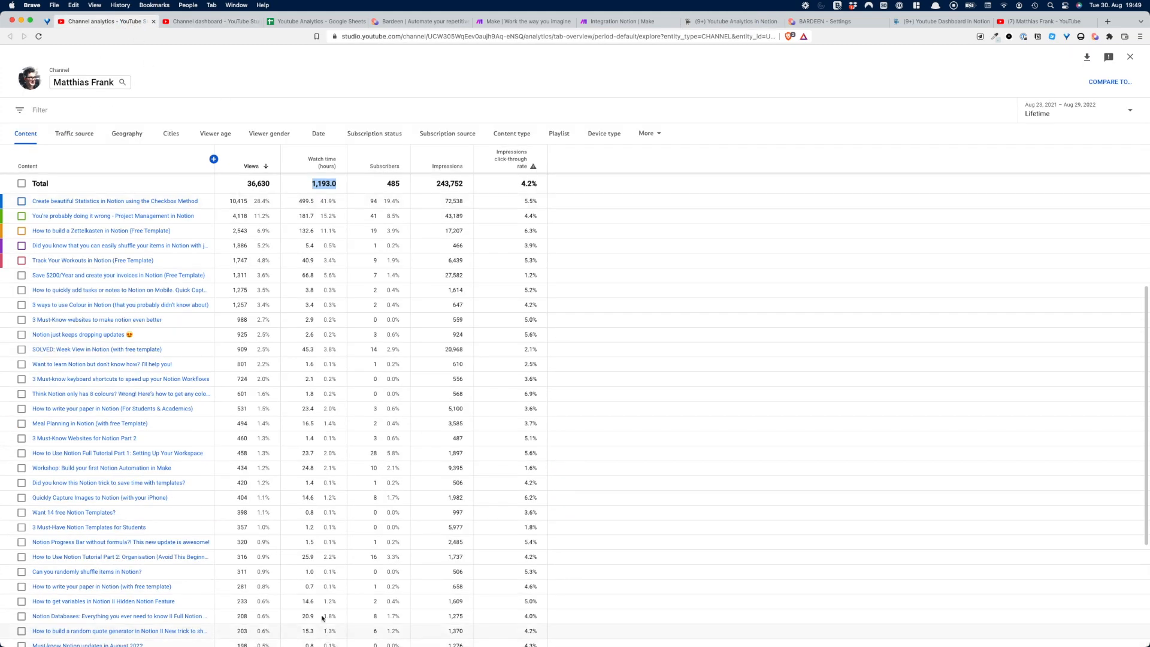
left_click(203, 22)
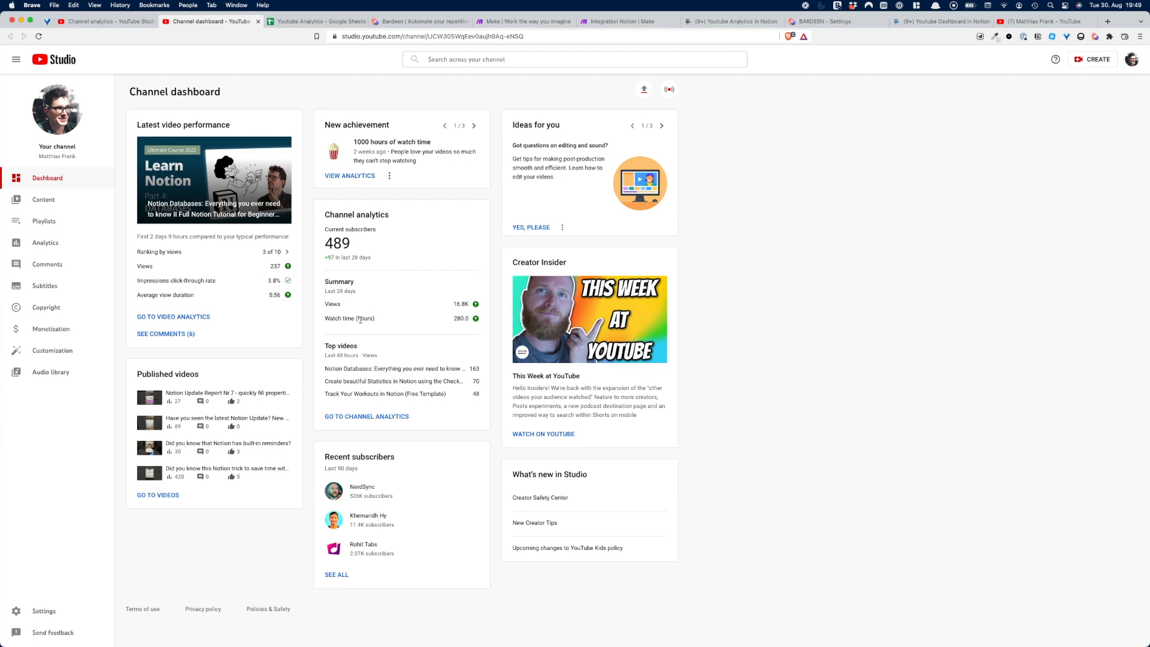
left_click(78, 205)
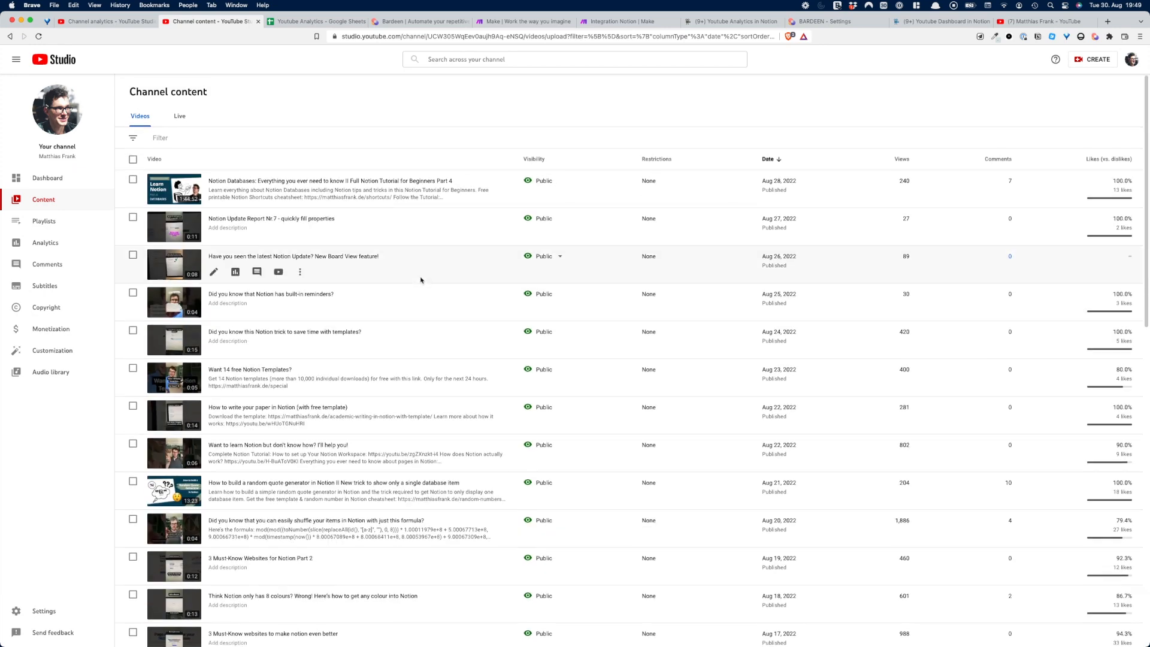
- Switch to the Integration Notion scenario in Make and schedule it to run every day at 10:00
left_click(527, 22)
left_click(591, 22)
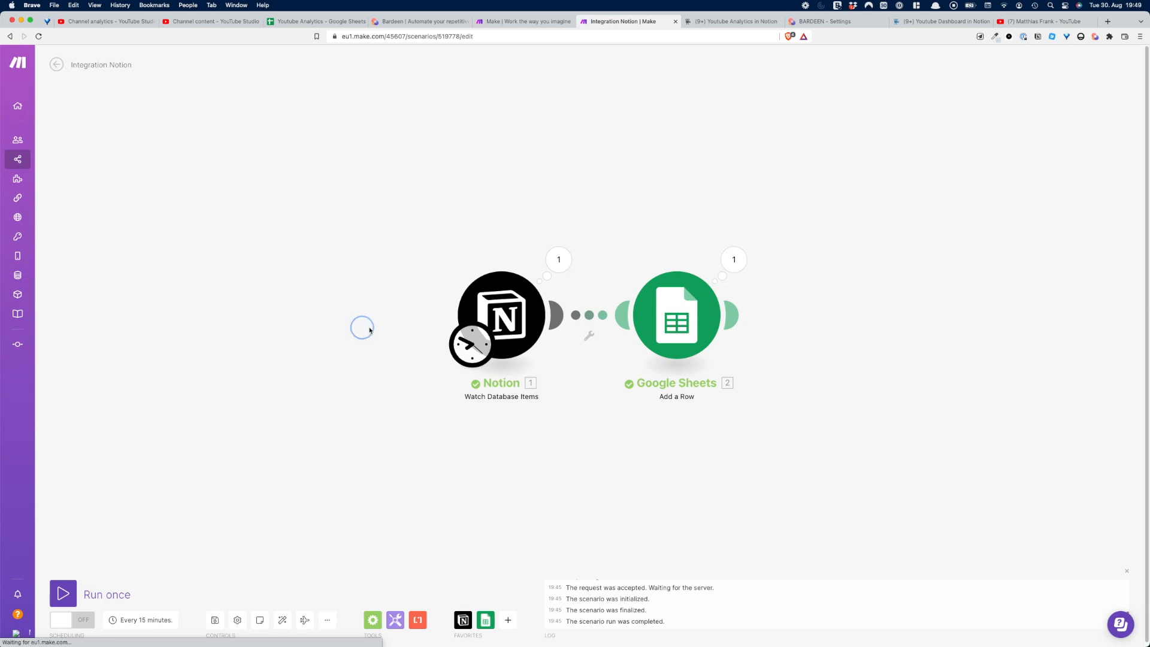
left_click(463, 345)
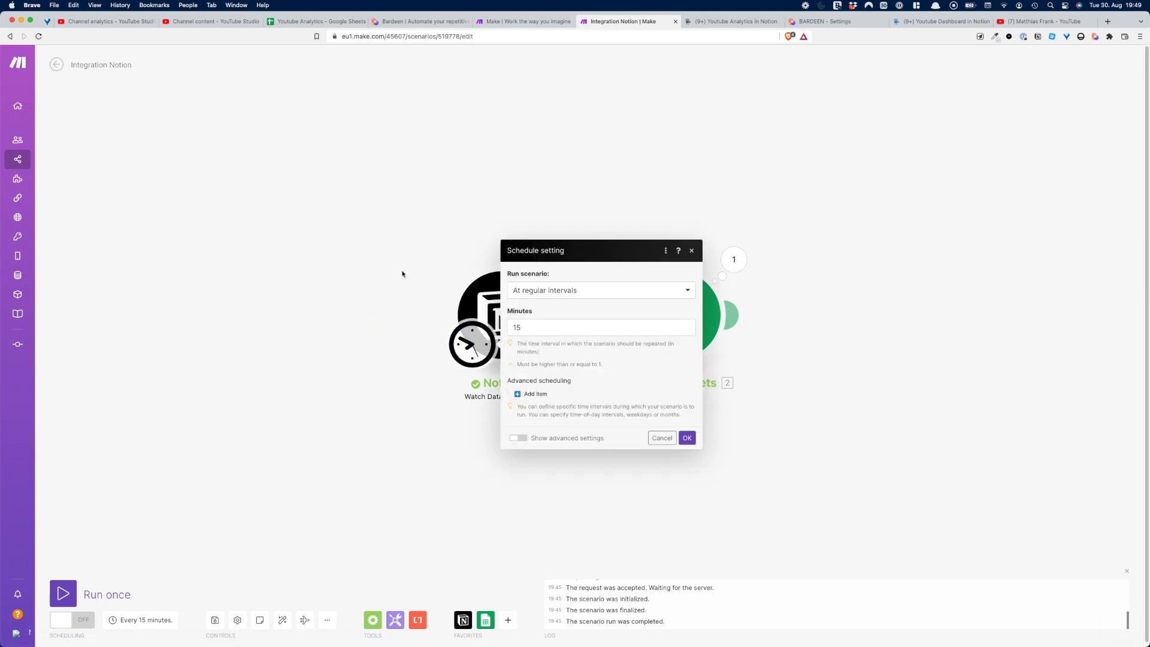
left_click(642, 291)
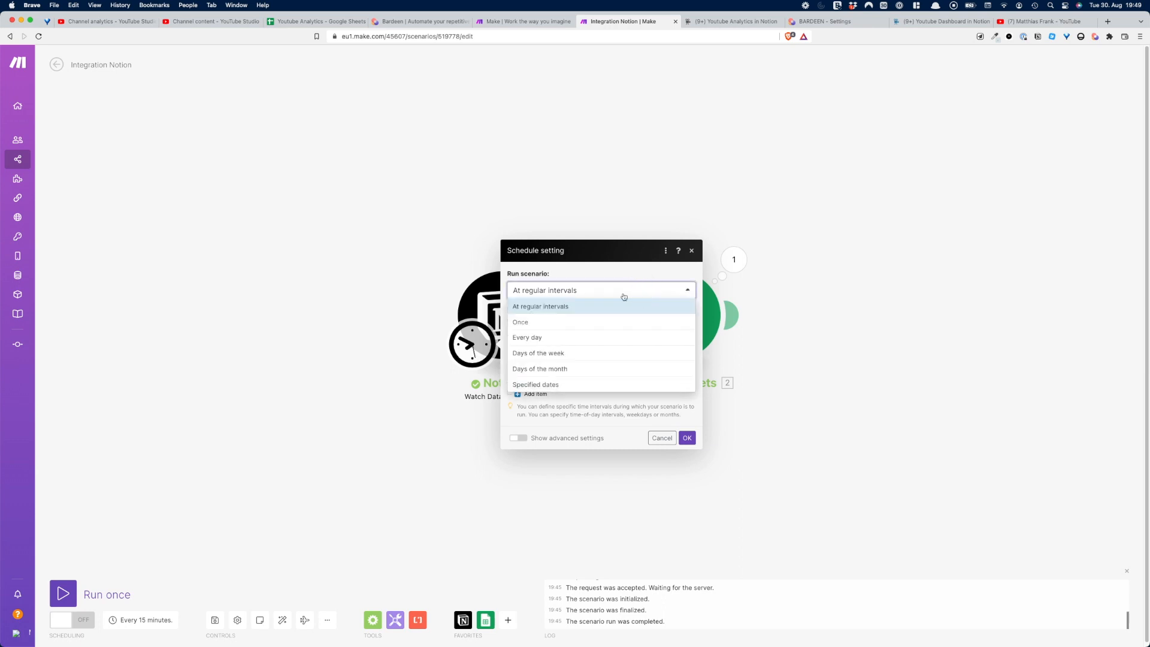
left_click(575, 338)
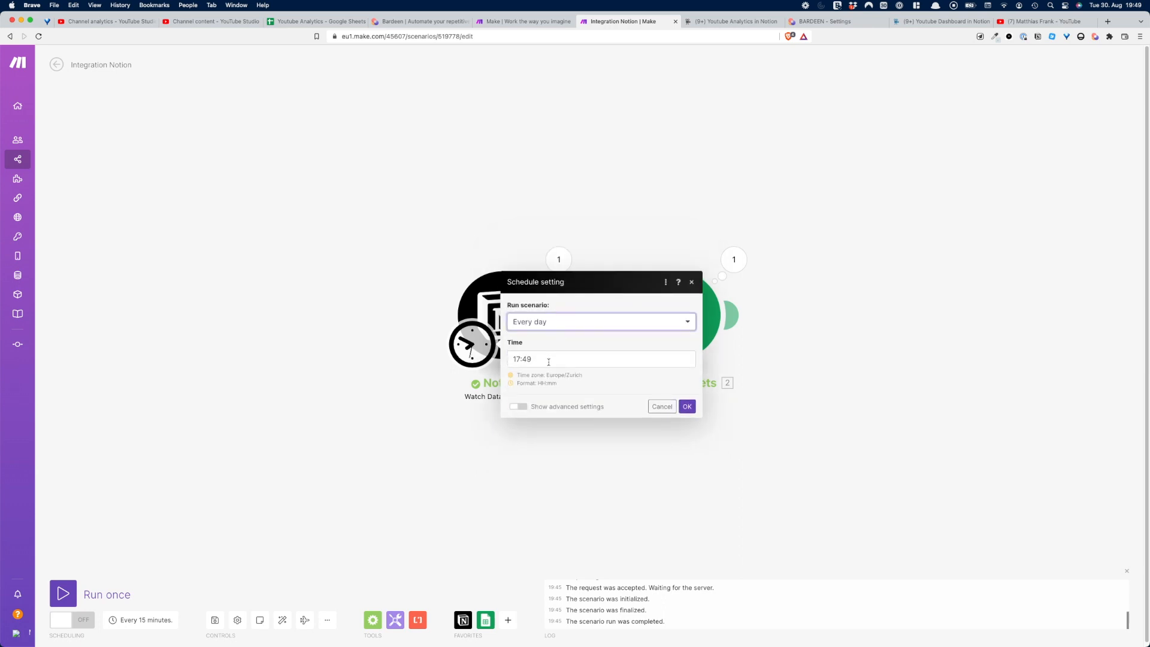
left_click(545, 360)
type("10:00")
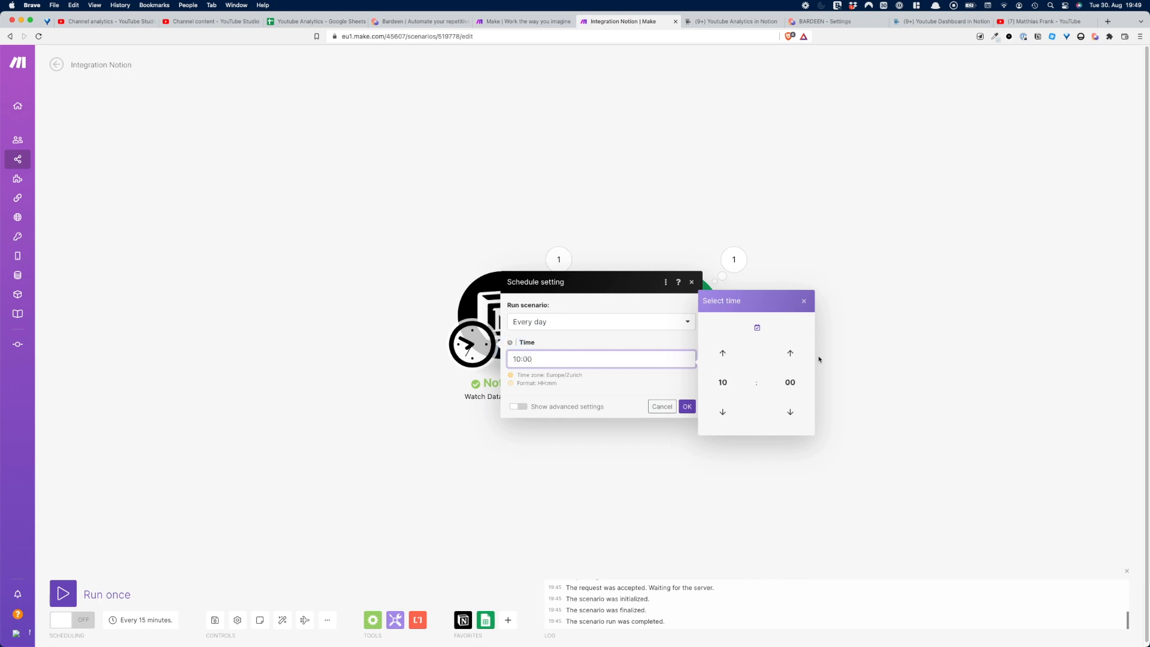
left_click(687, 406)
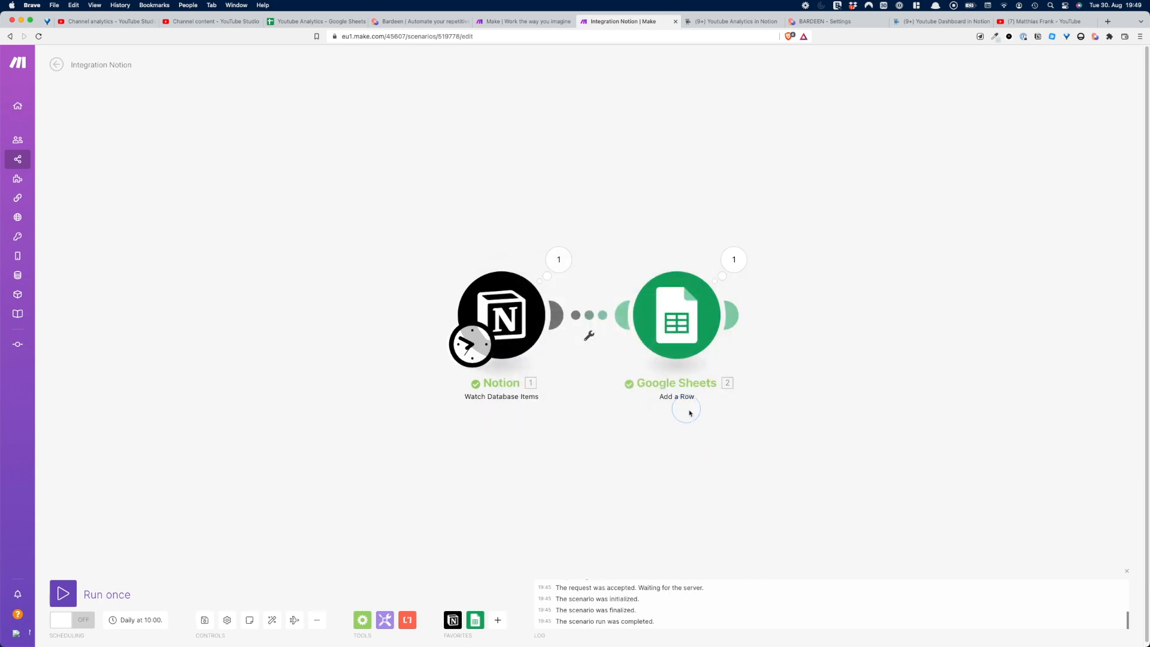
- Turn on scheduling for the Integration Notion scenario and save it
left_click(66, 620)
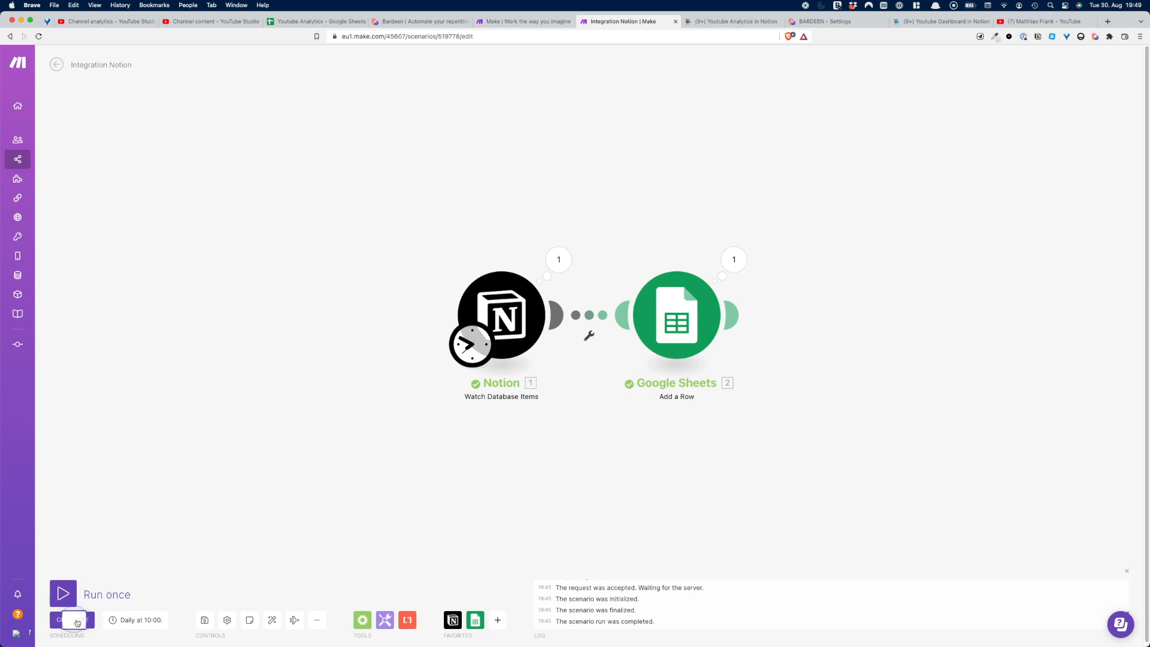
mouse_move(16, 155)
left_click(205, 620)
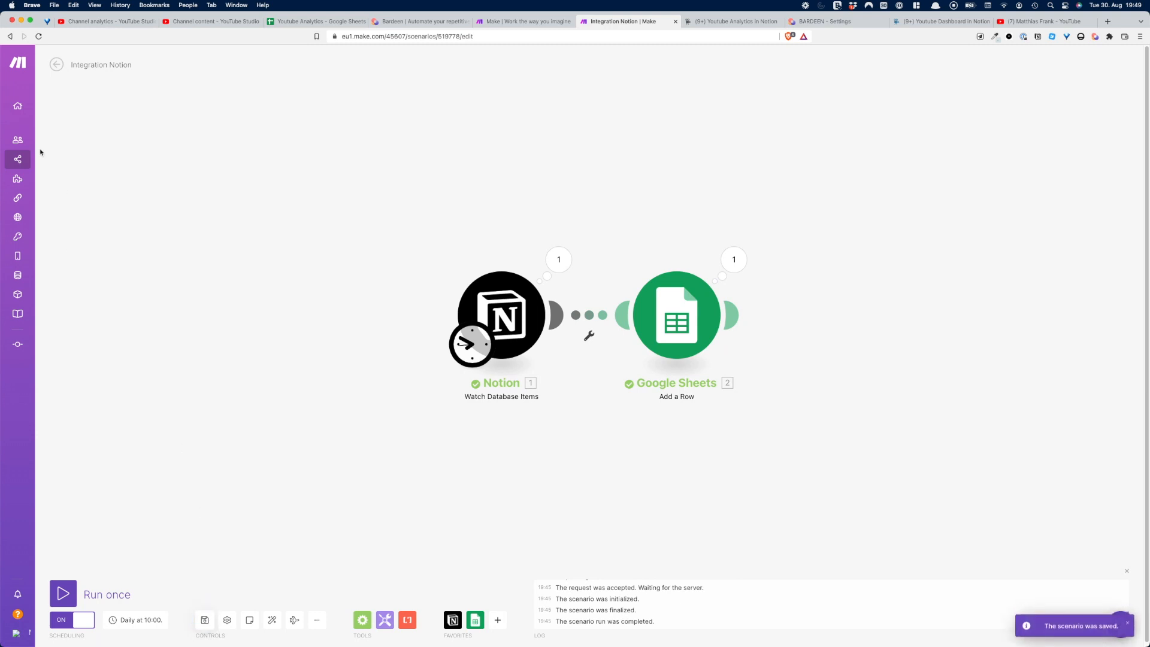
- Leave the scenario editor and look through the list of all scenarios in Make
mouse_move(29, 163)
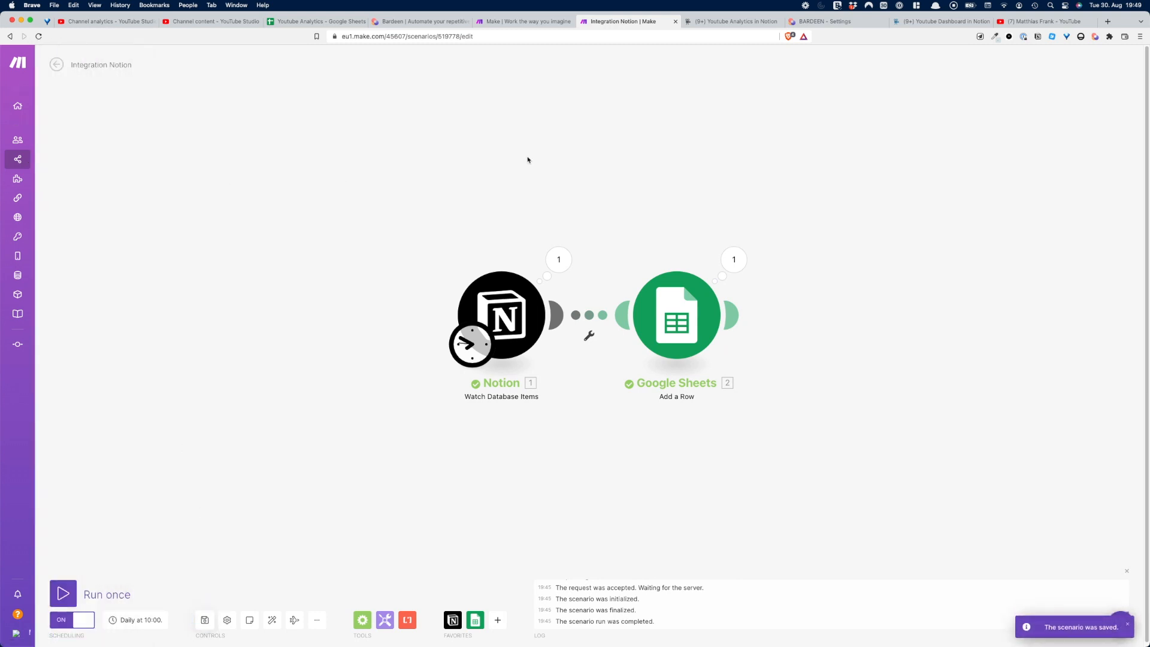
left_click(42, 158)
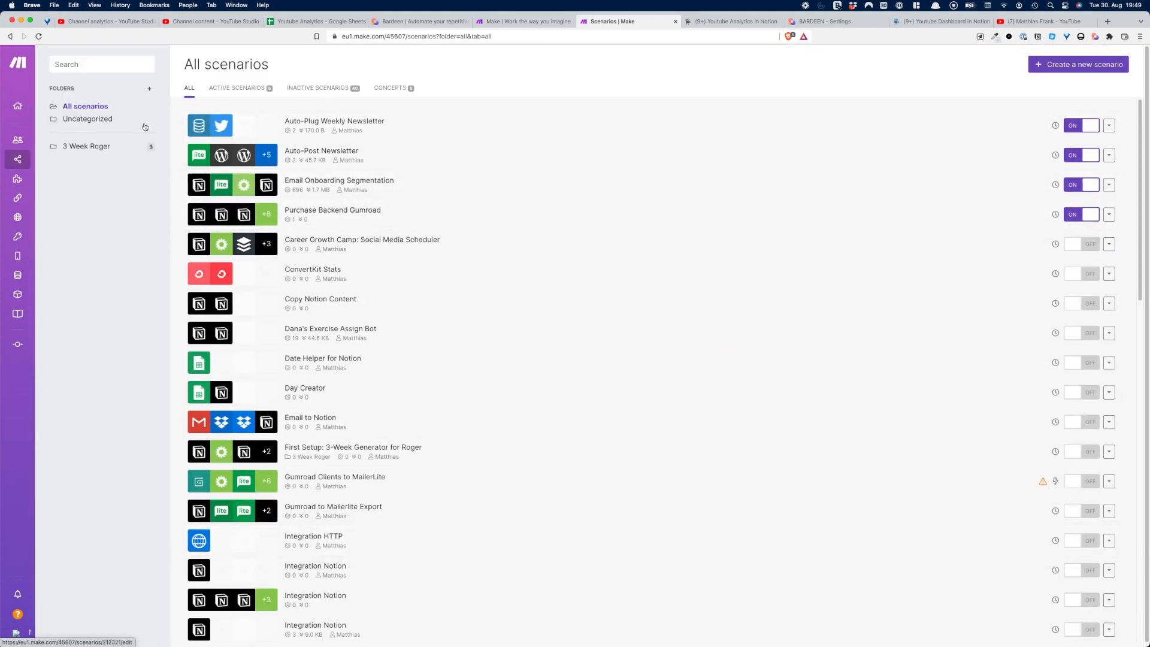
scroll(508, 314, "down", 1)
scroll(430, 216, "up", 1)
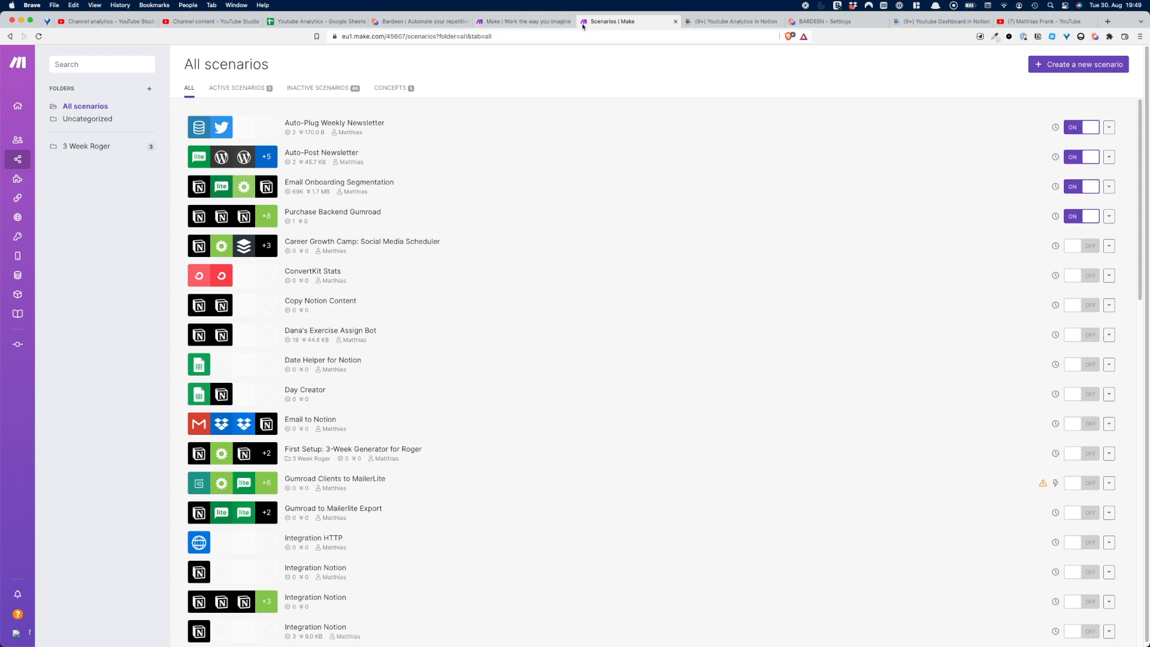
- Review the Snapshot sheet in Google Sheets, and the tables and embedded Total Views chart on the Youtube Analytics page in Notion
left_click(316, 21)
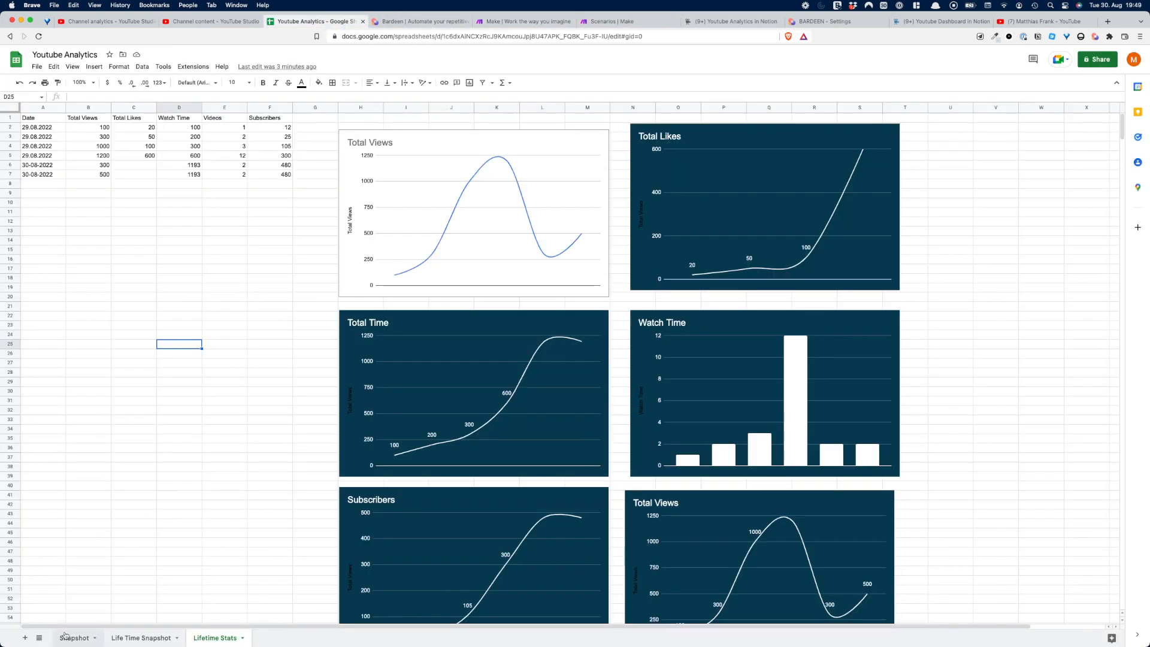
left_click(67, 636)
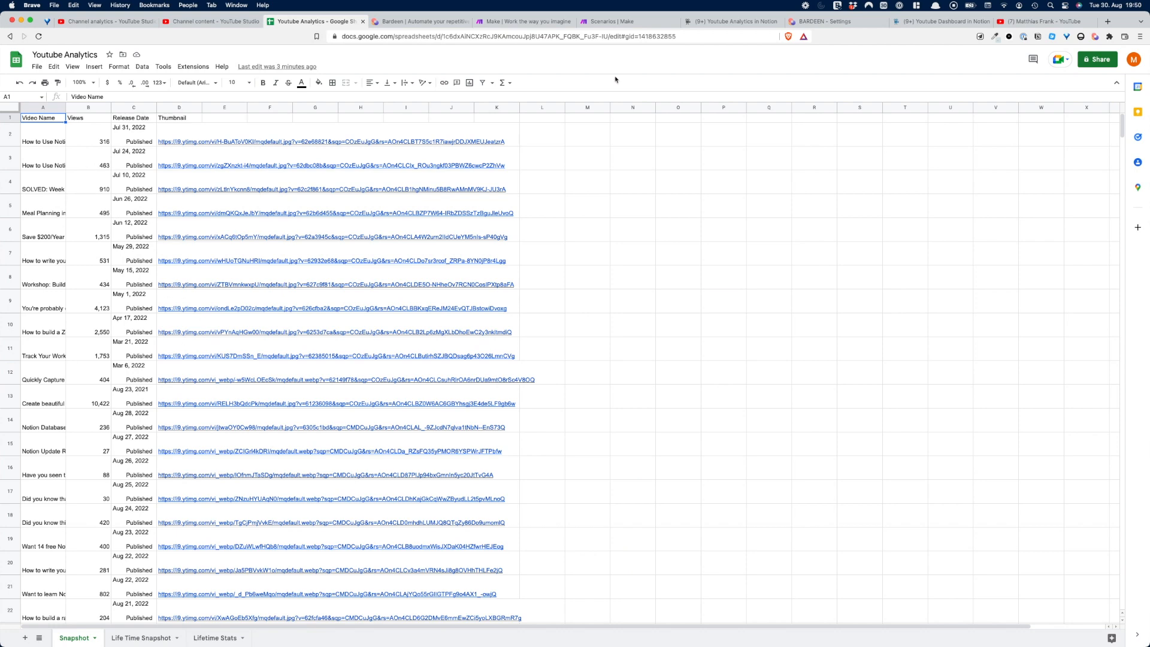
left_click(715, 19)
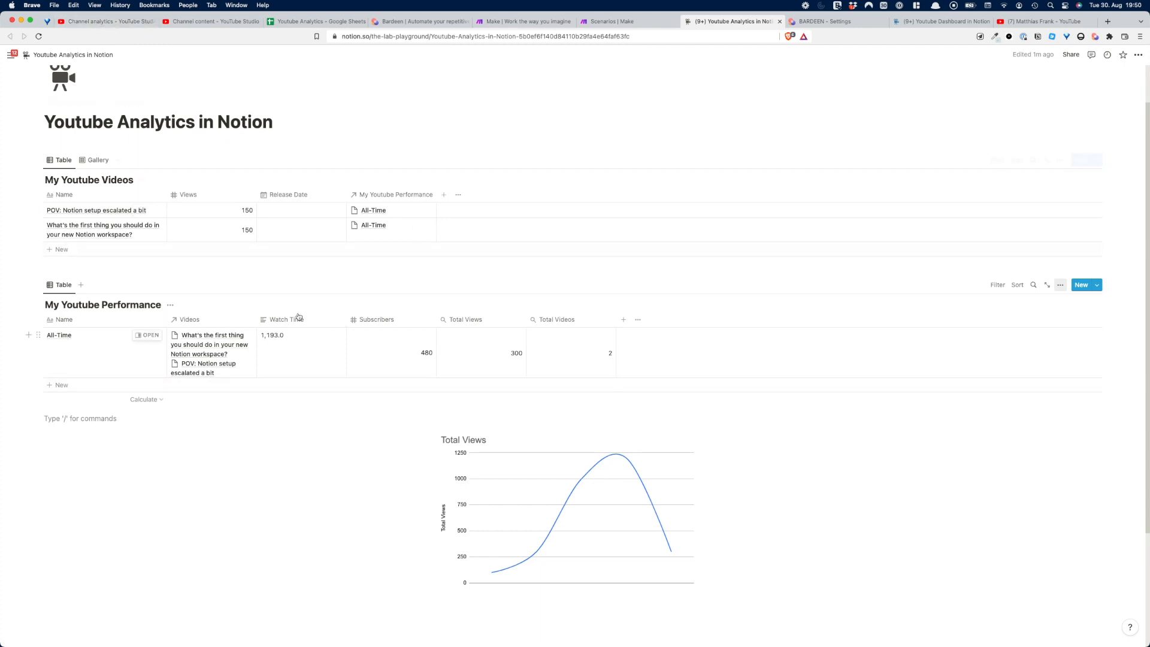
scroll(389, 335, "down", 3)
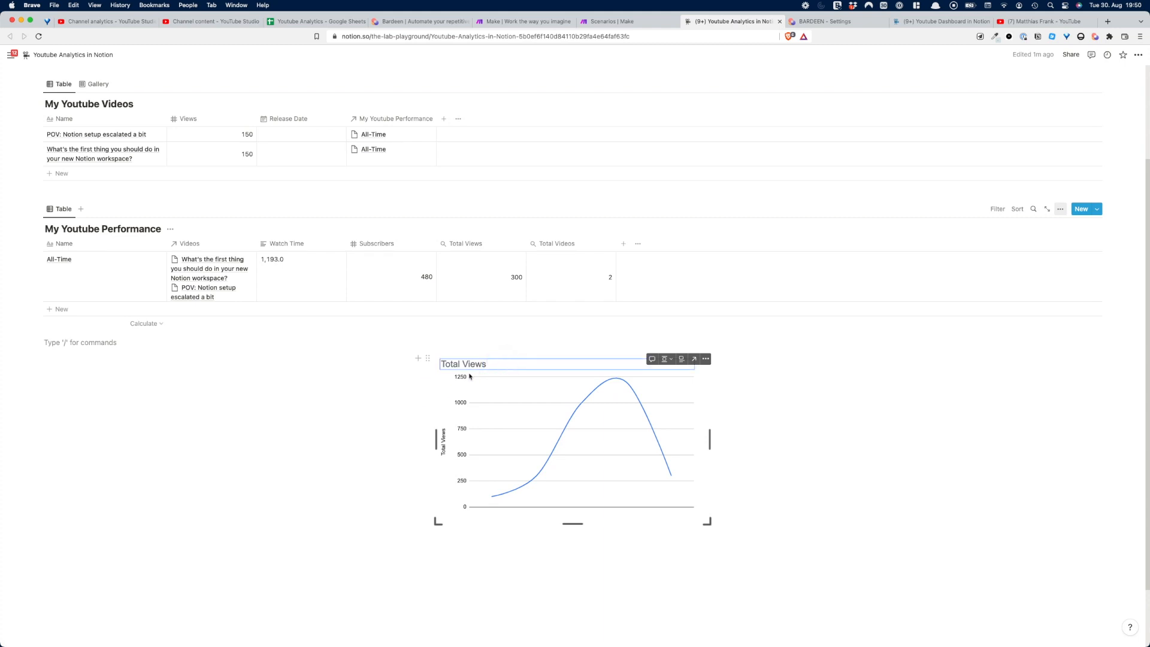
scroll(471, 375, "up", 5)
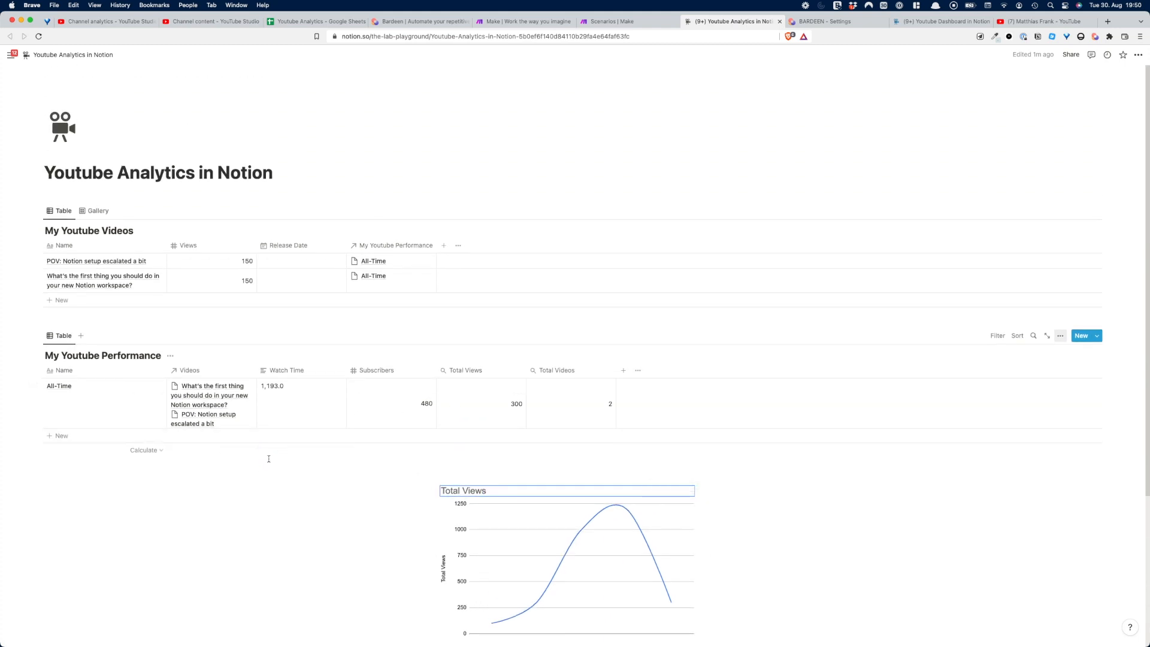